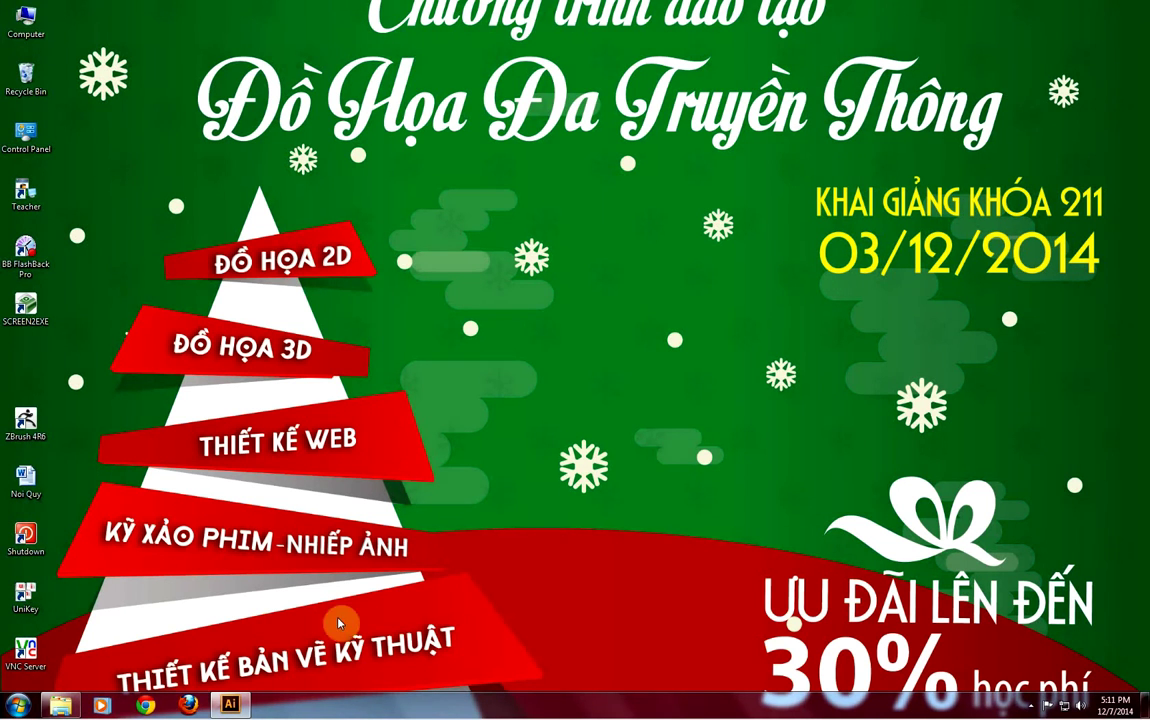
Step: Bring the Christmas card document forward and zoom in so the card fills the view
{"action": "left_click", "coordinate": [230, 705]}
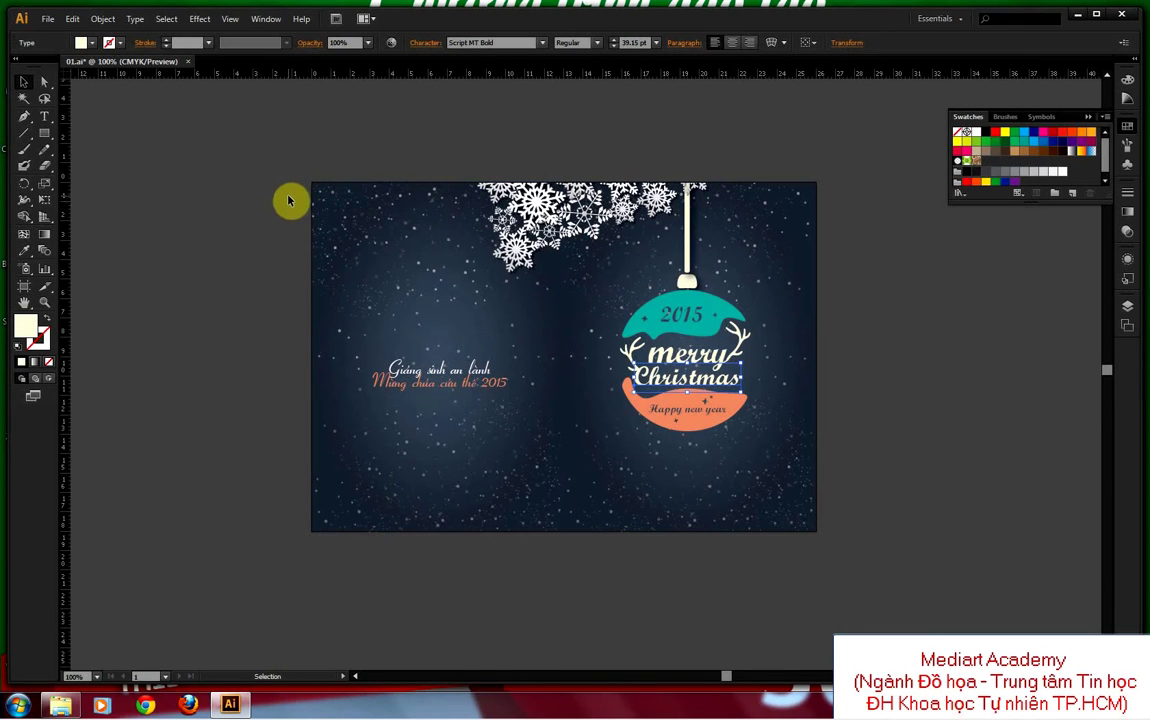
{"action": "key", "text": "z"}
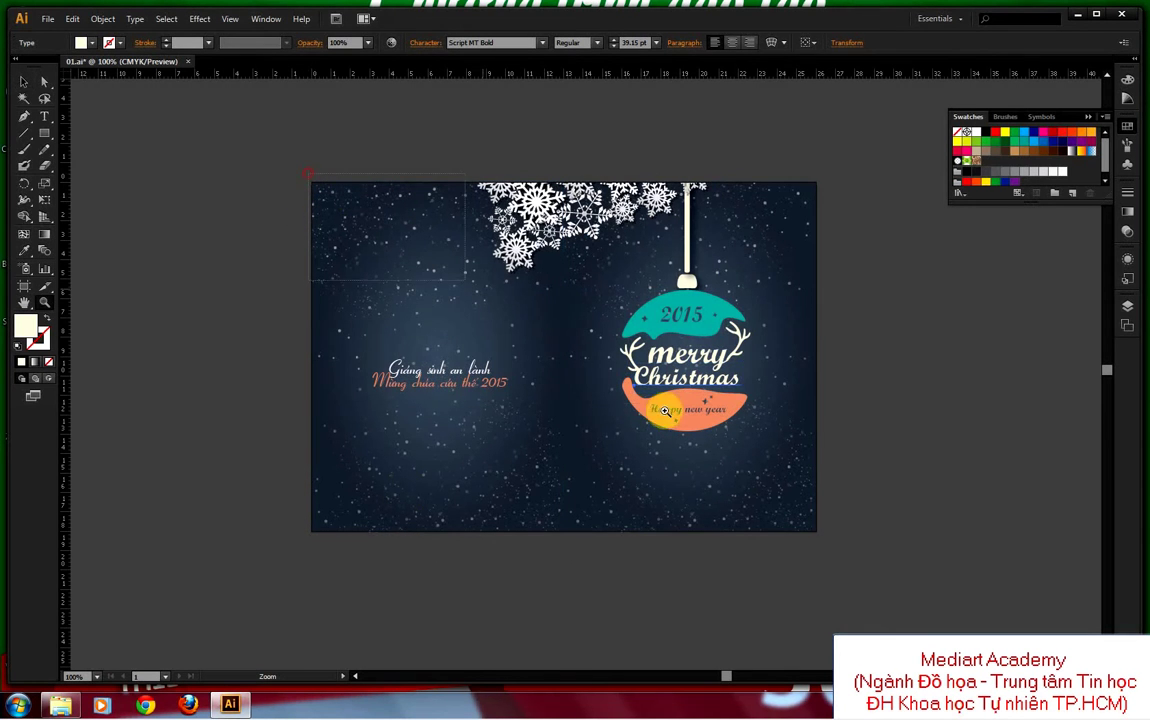
{"action": "left_click_drag", "start_coordinate": [310, 175], "coordinate": [842, 549]}
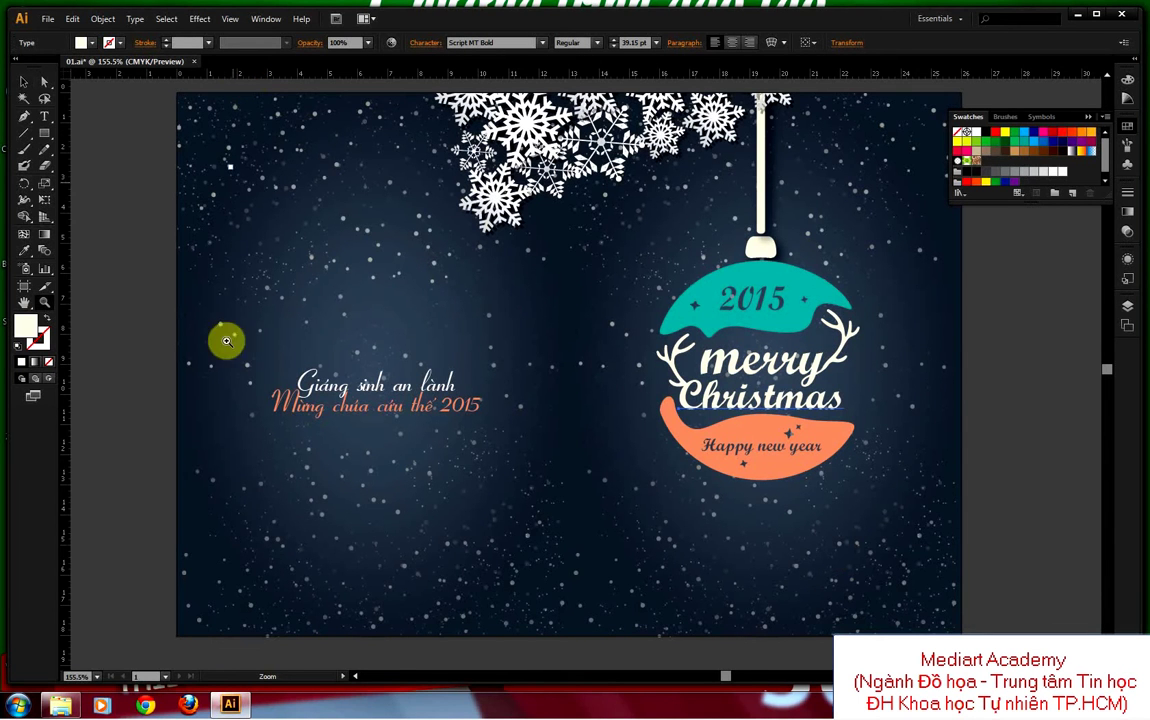
Step: From the desktop, open the thiep reference image in Local Disk (D:) > Thiep
{"action": "key", "text": "super"}
{"action": "left_click", "coordinate": [40, 86]}
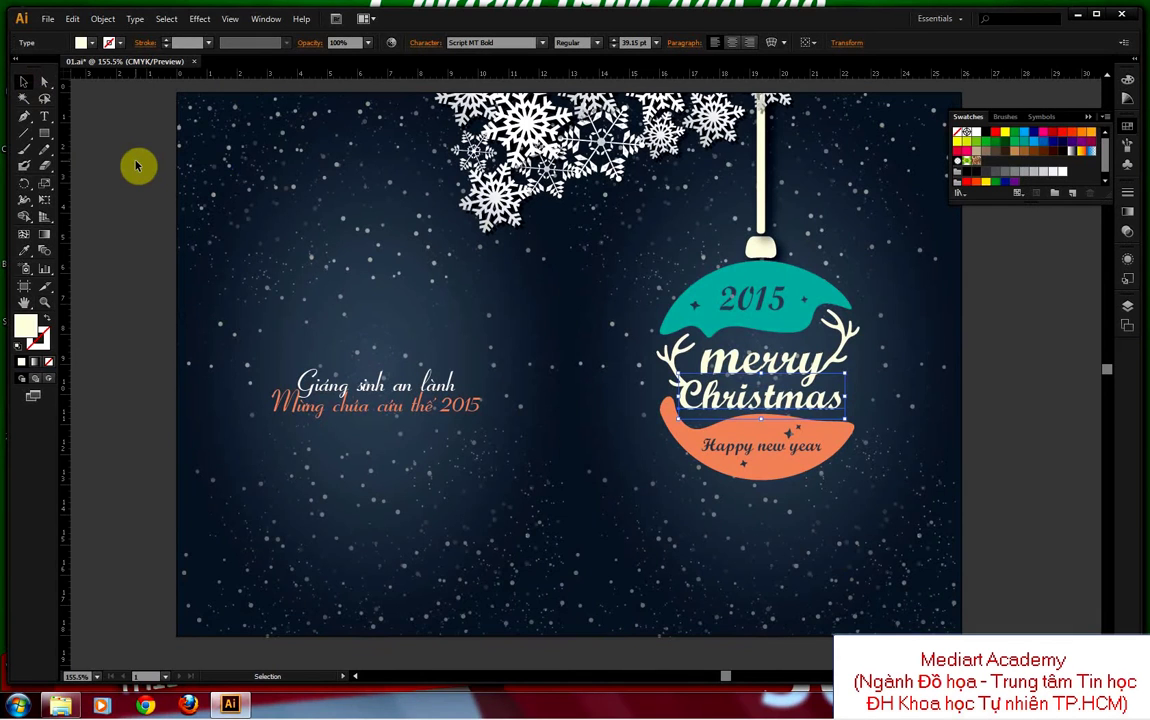
{"action": "key", "text": "super+d"}
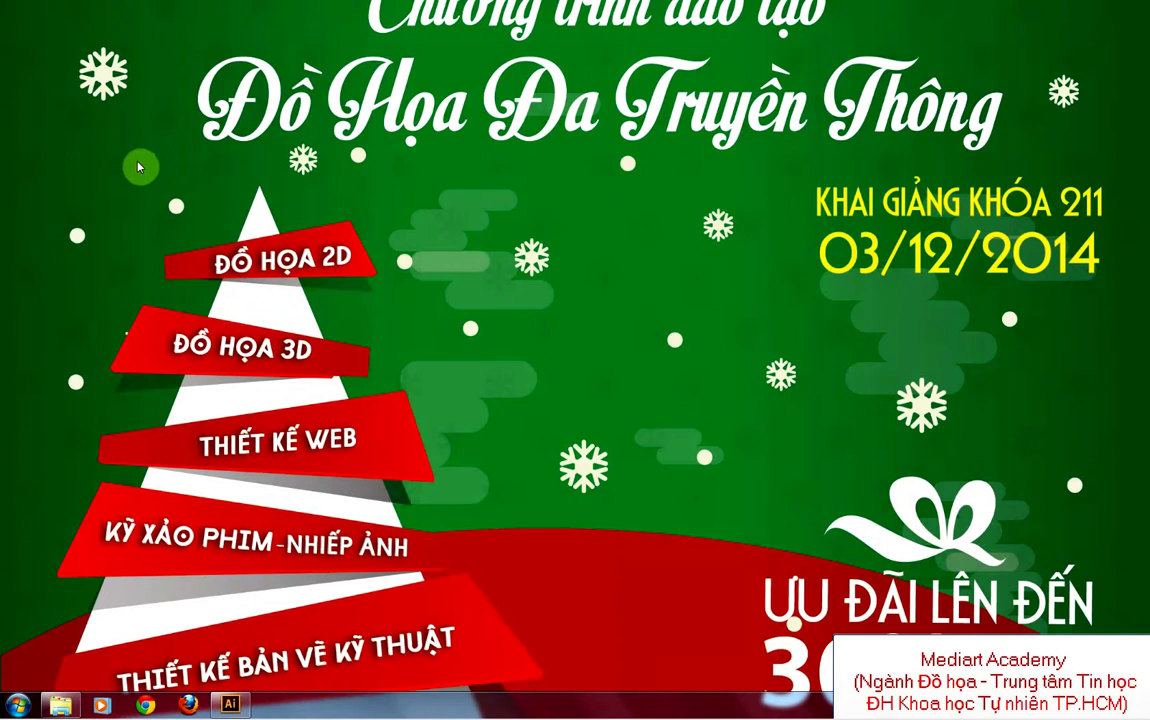
{"action": "double_click", "coordinate": [24, 34]}
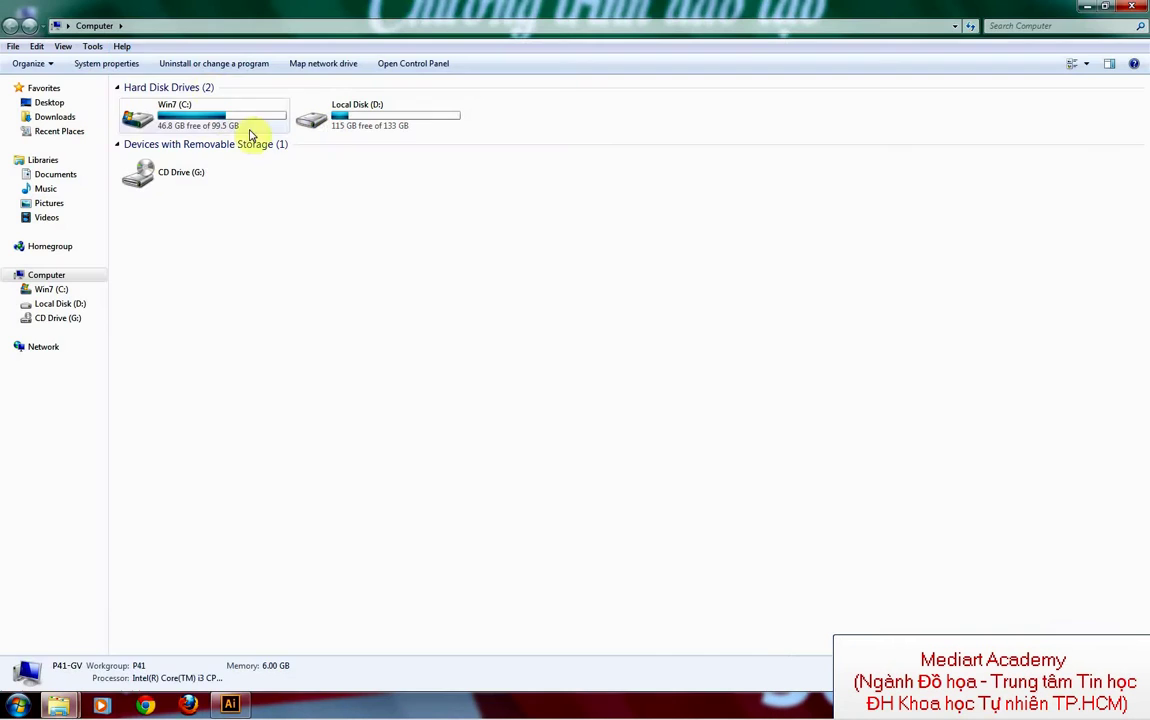
{"action": "double_click", "coordinate": [341, 130]}
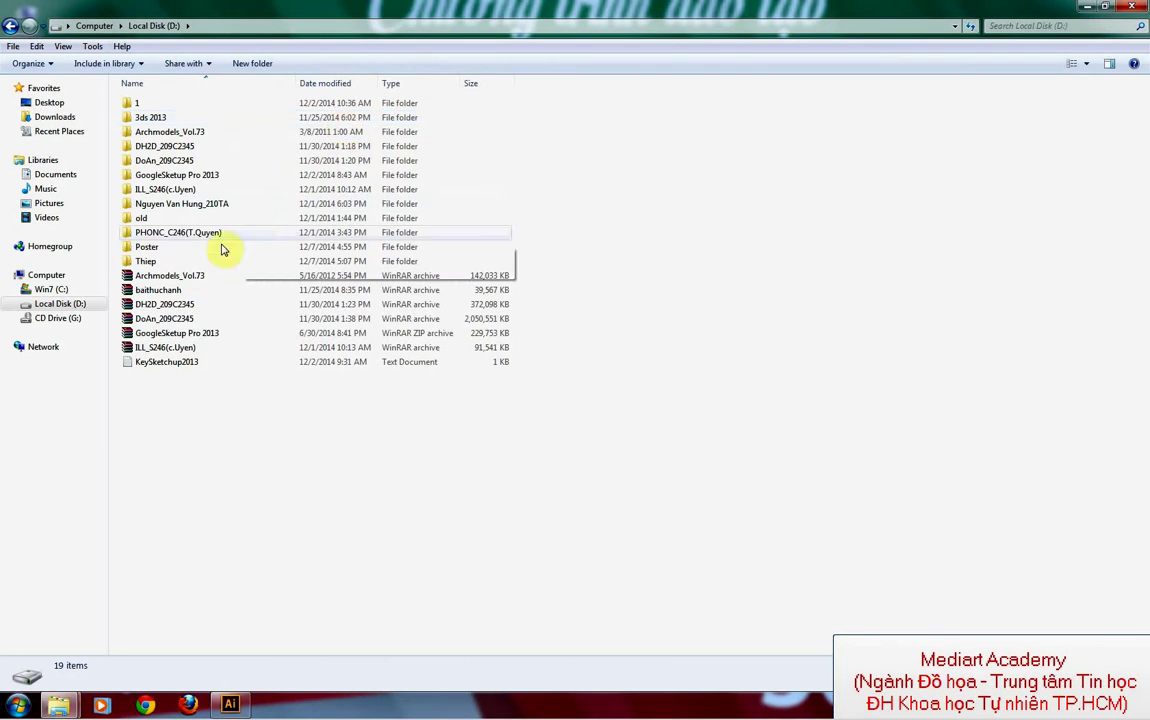
{"action": "double_click", "coordinate": [178, 261]}
{"action": "double_click", "coordinate": [144, 118]}
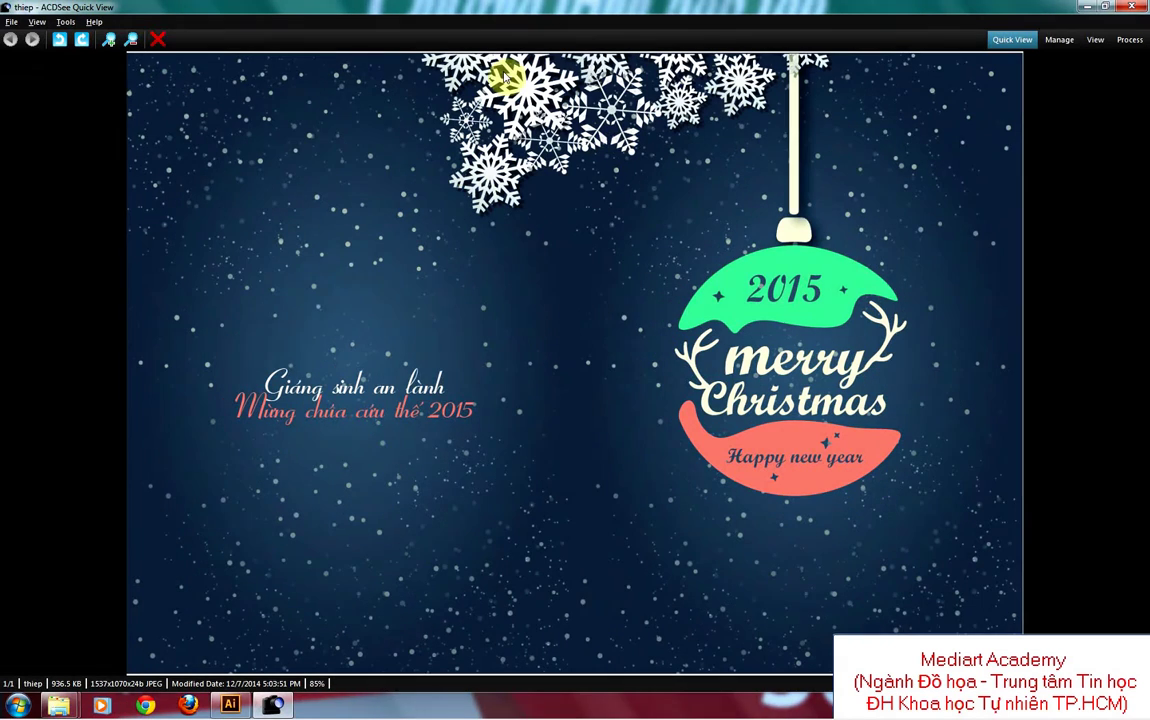
Step: Close the thiep preview and return to the Illustrator card document
{"action": "left_click", "coordinate": [1139, 8]}
{"action": "mouse_move", "coordinate": [272, 705]}
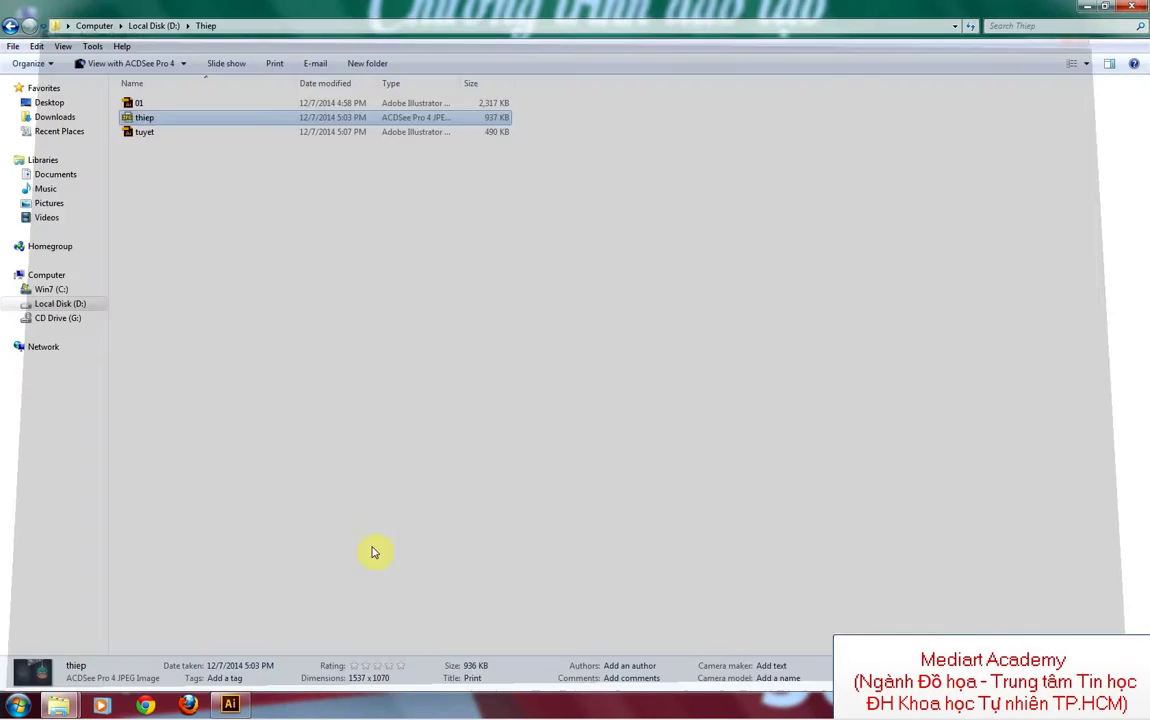
{"action": "left_click", "coordinate": [266, 686]}
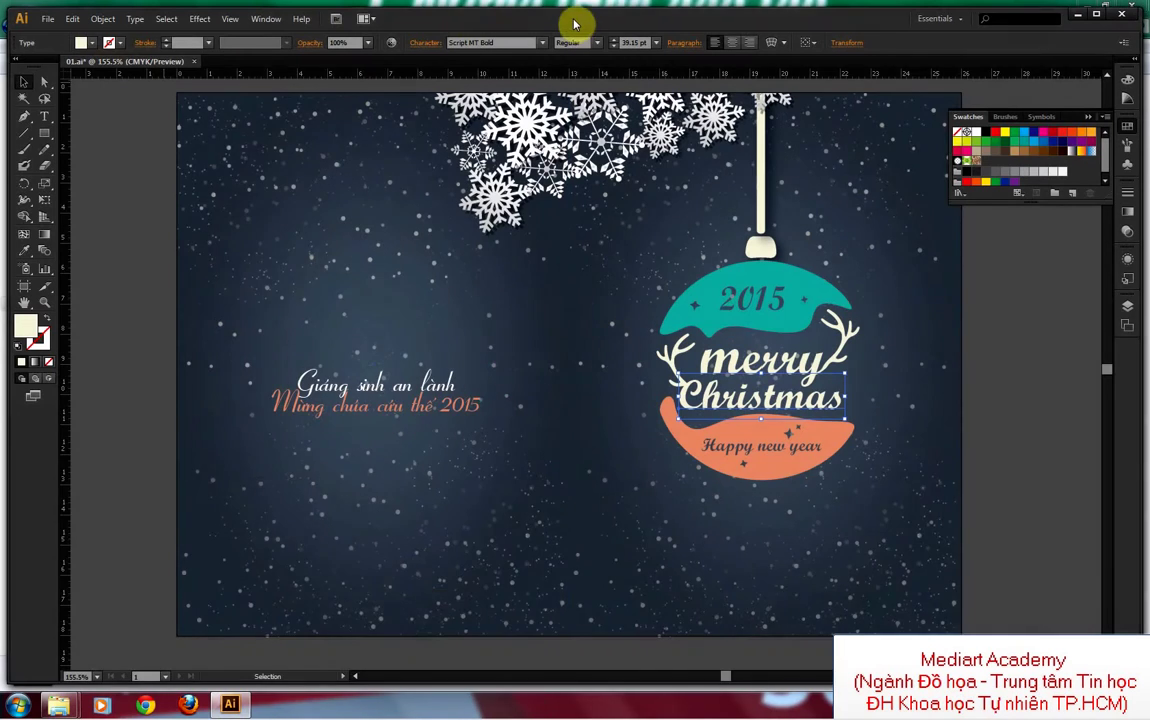
Step: Create a new CMYK document in centimetres, 26 cm wide by 18 cm high
{"action": "double_click", "coordinate": [575, 24]}
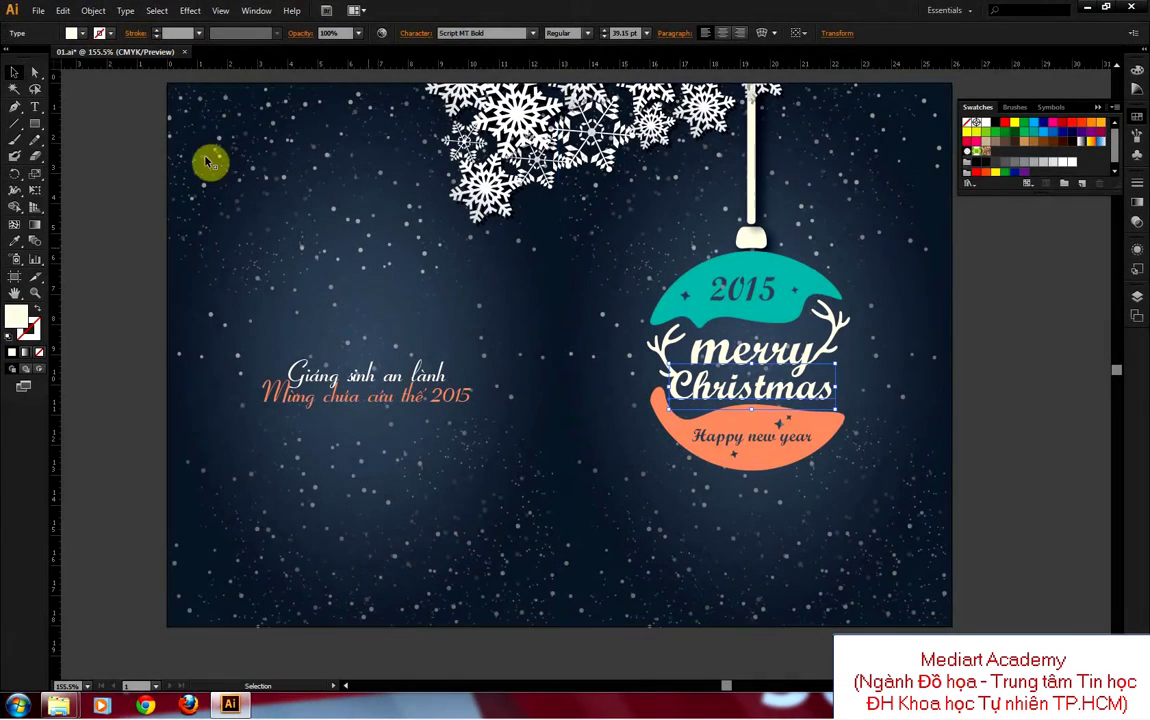
{"action": "left_click", "coordinate": [35, 12]}
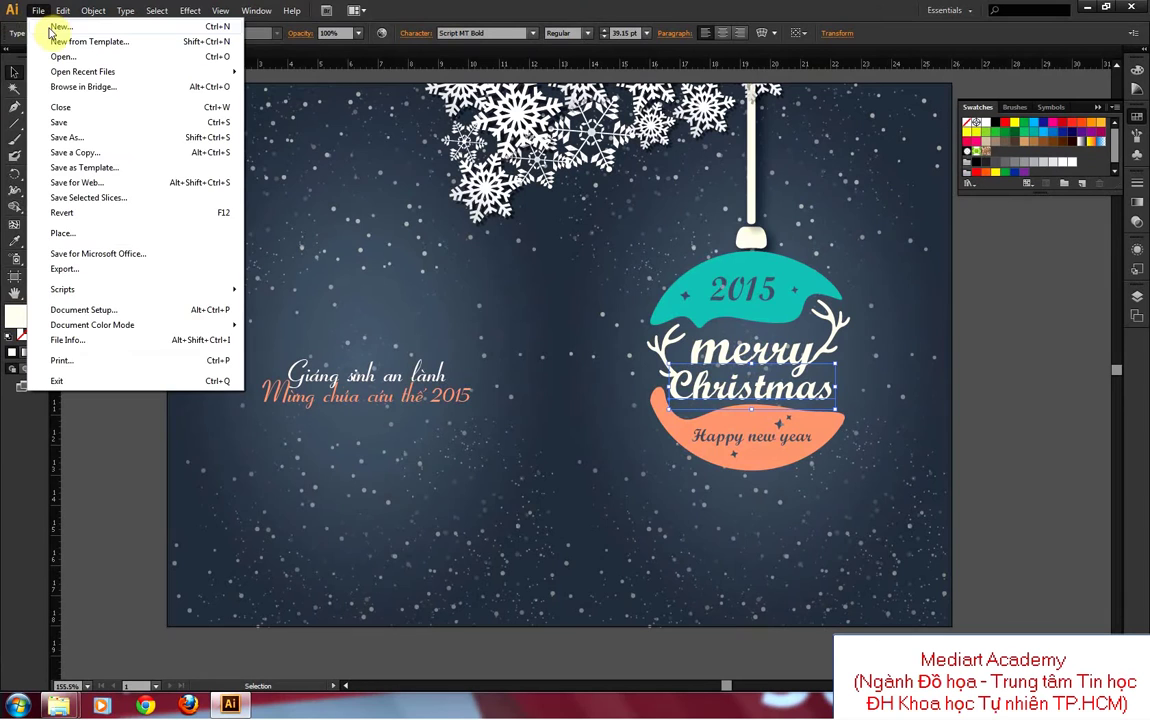
{"action": "left_click", "coordinate": [52, 27]}
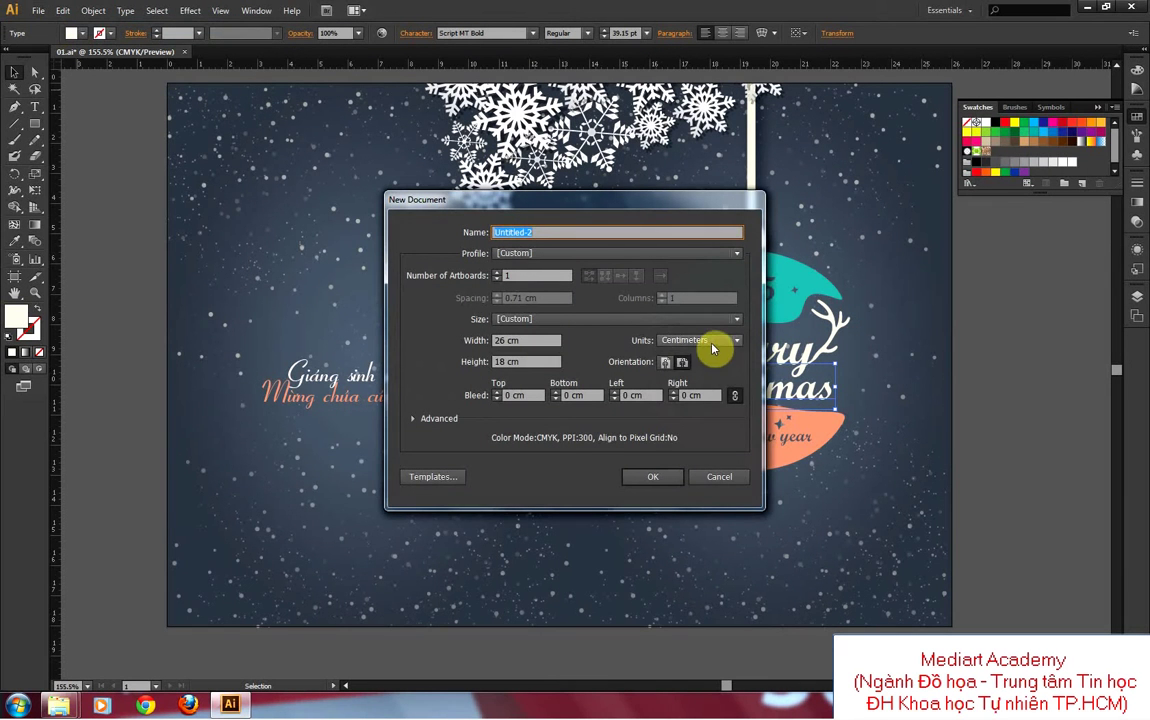
{"action": "left_click", "coordinate": [712, 341]}
{"action": "left_click", "coordinate": [698, 398]}
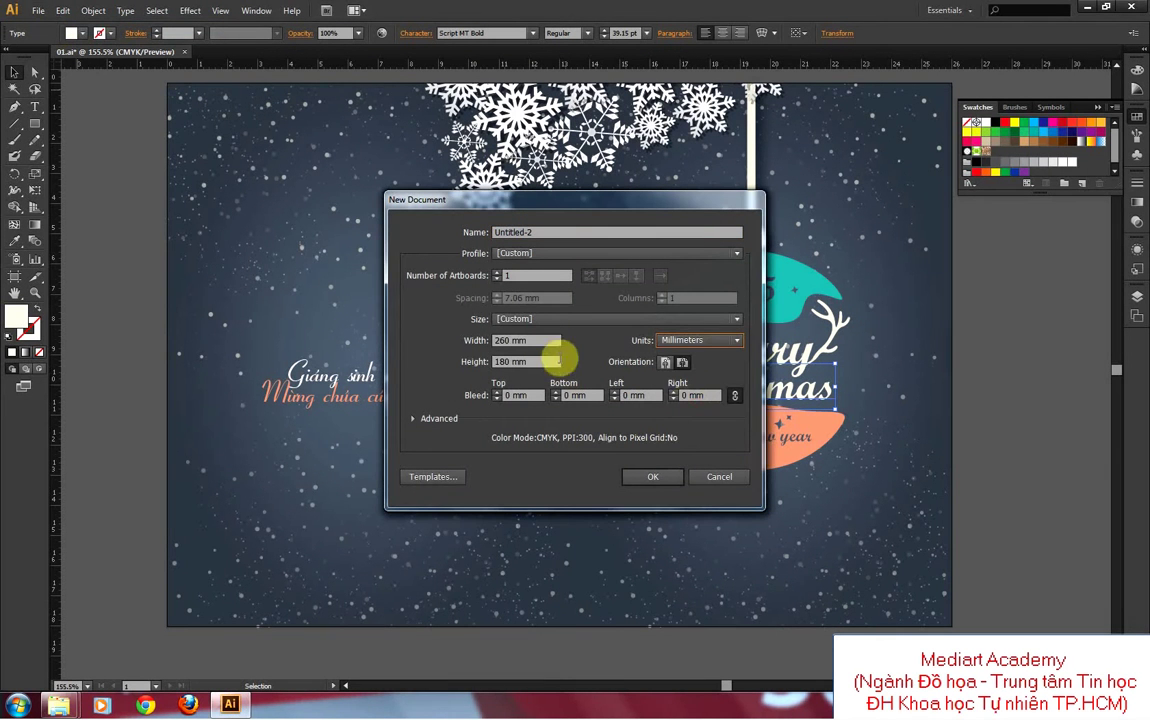
{"action": "left_click", "coordinate": [700, 341]}
{"action": "left_click", "coordinate": [690, 411]}
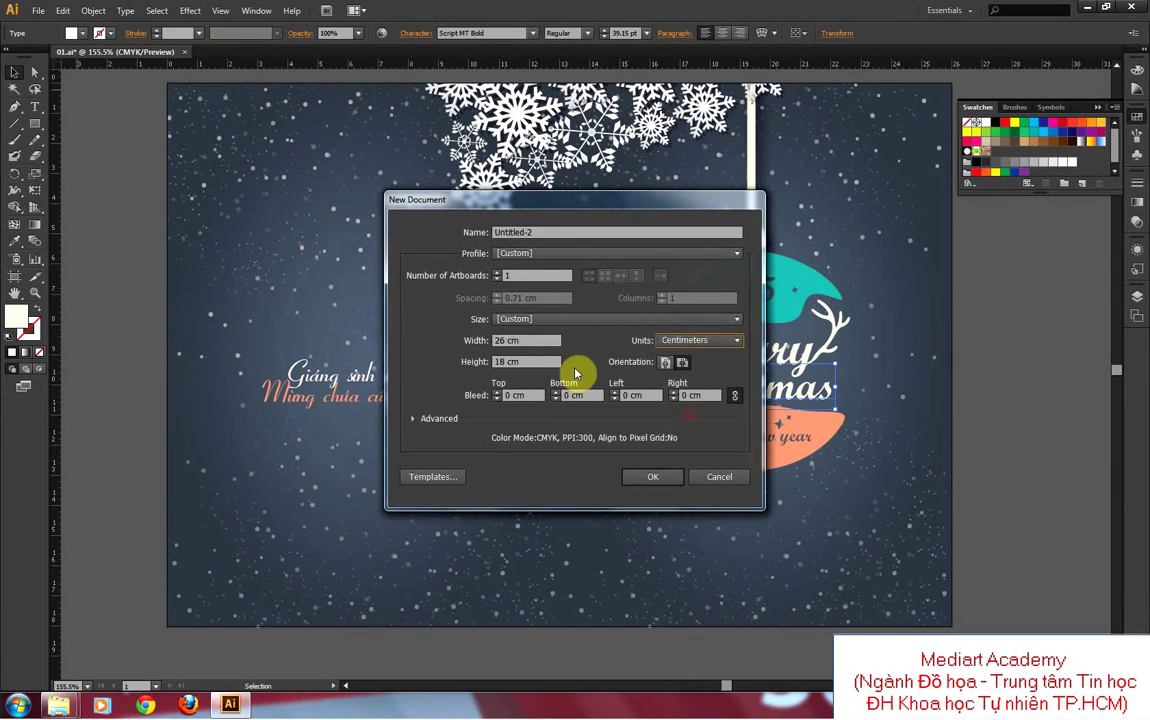
{"action": "left_click_drag", "start_coordinate": [538, 341], "coordinate": [494, 341]}
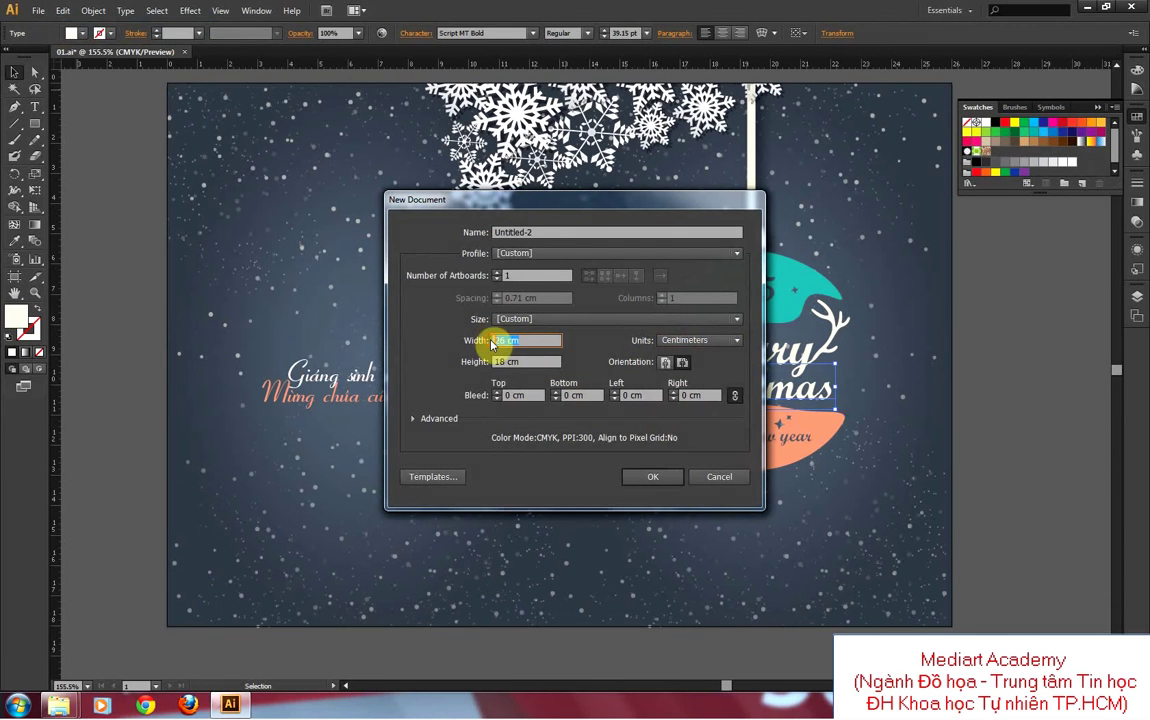
{"action": "type", "text": "26"}
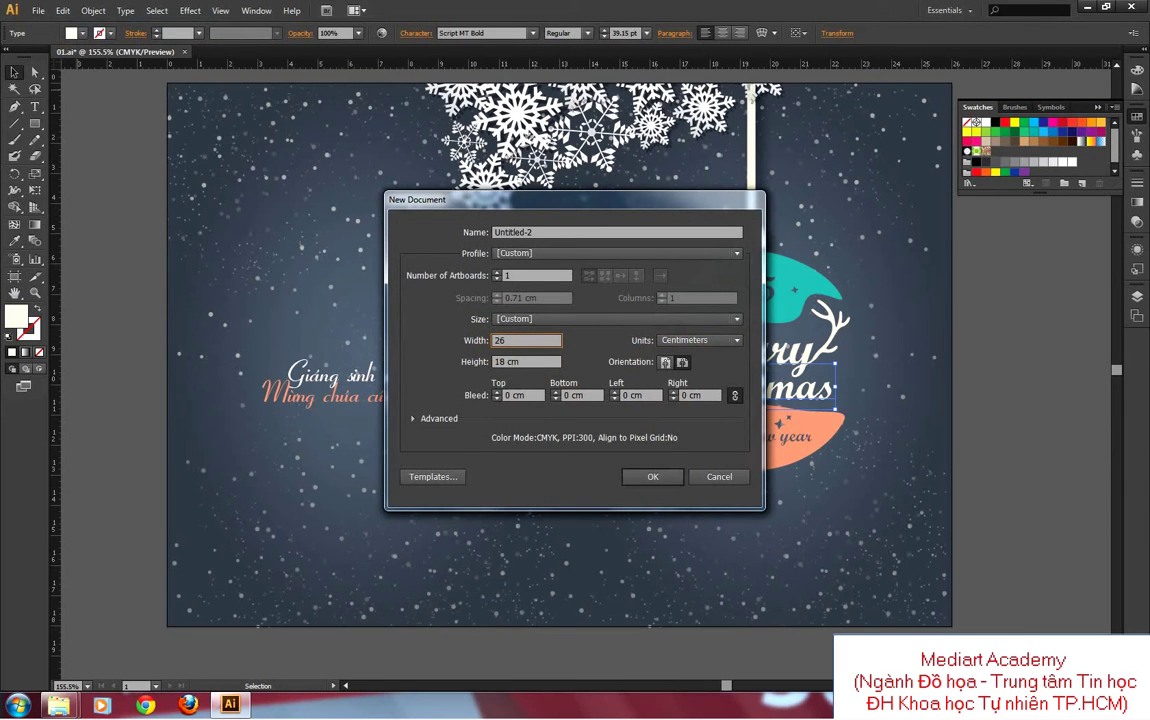
{"action": "type", "text": "cm"}
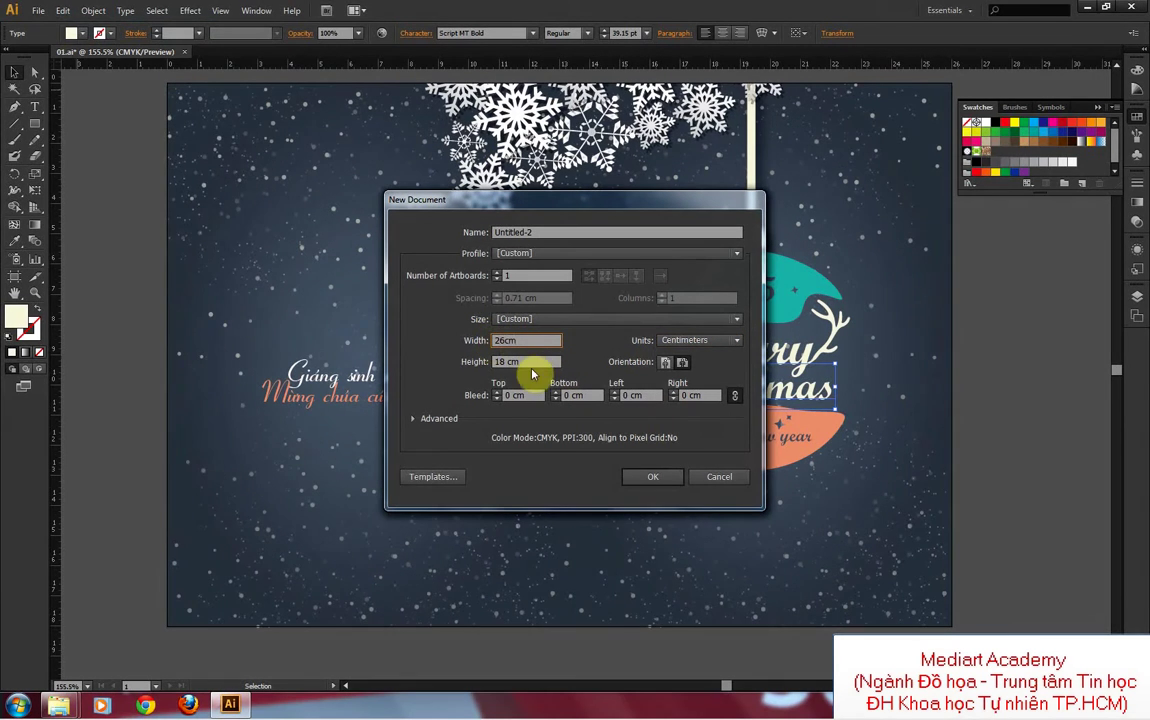
{"action": "left_click_drag", "start_coordinate": [531, 362], "coordinate": [490, 362]}
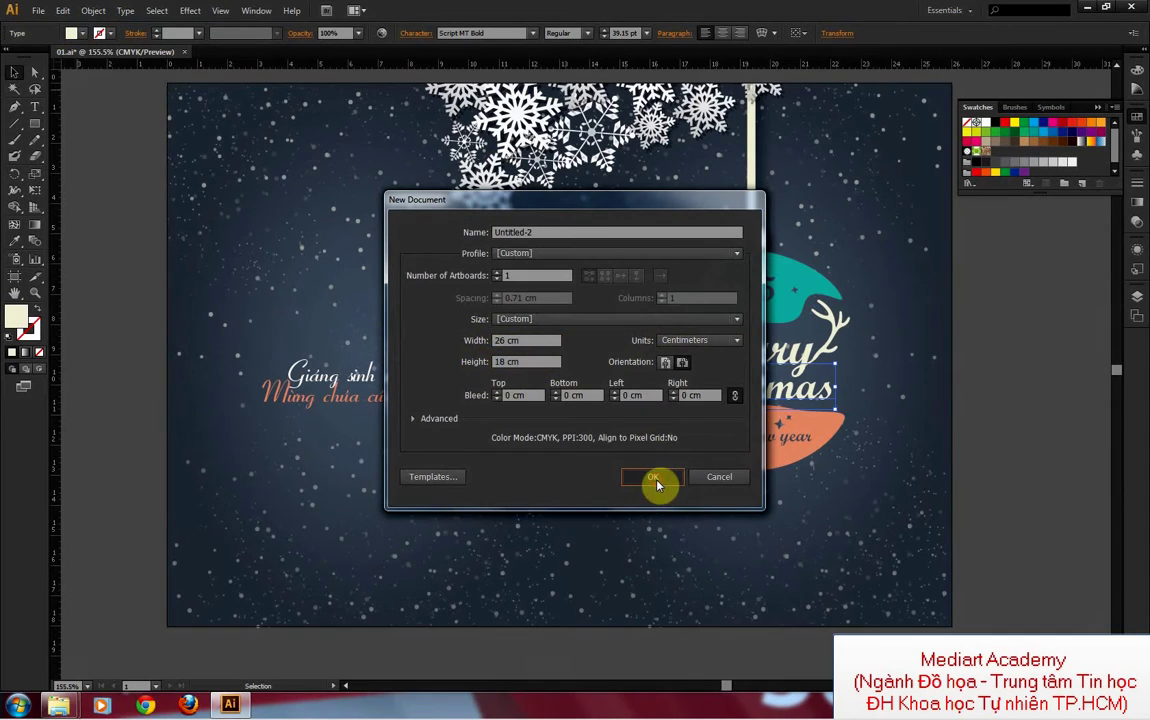
{"action": "left_click", "coordinate": [652, 478]}
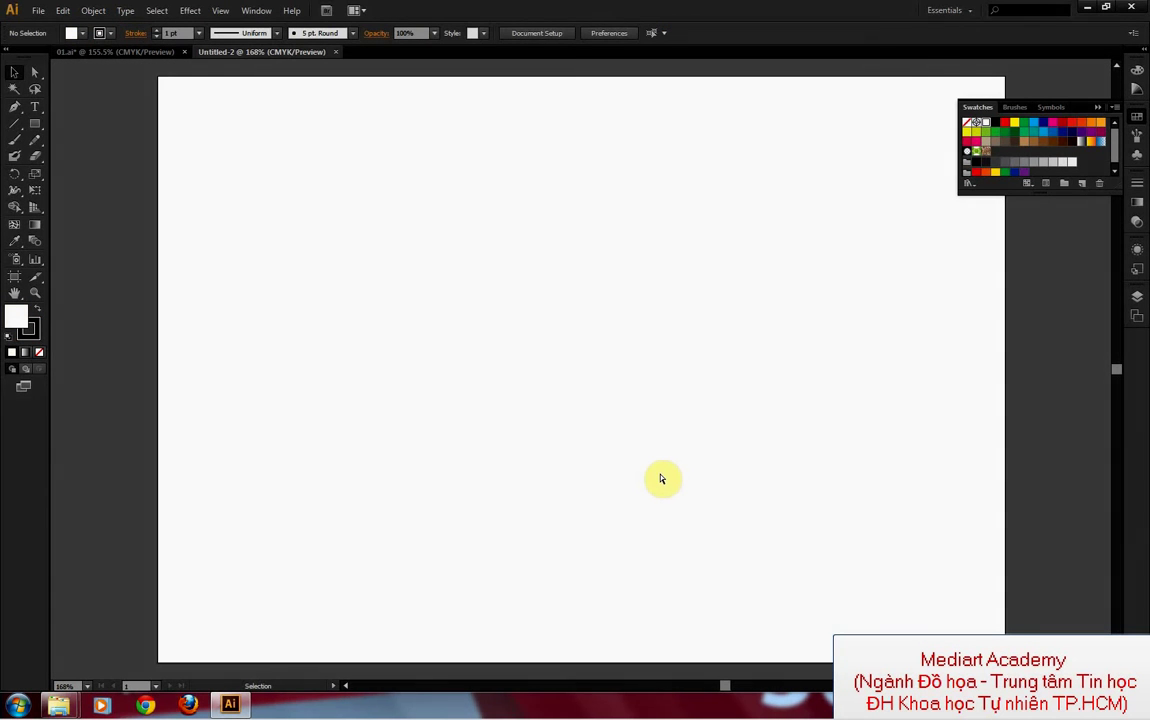
Step: View the artboard at actual size, lighten the interface, and show centimetre rulers
{"action": "key", "text": "ctrl+1"}
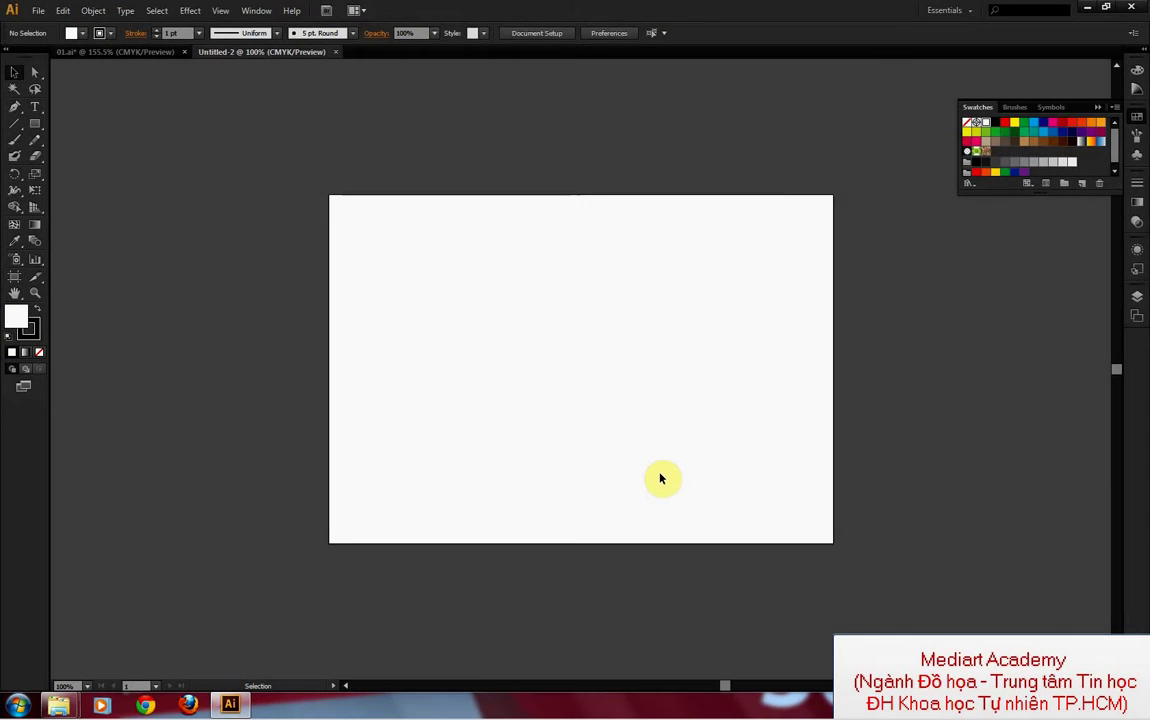
{"action": "key", "text": "shift+F2"}
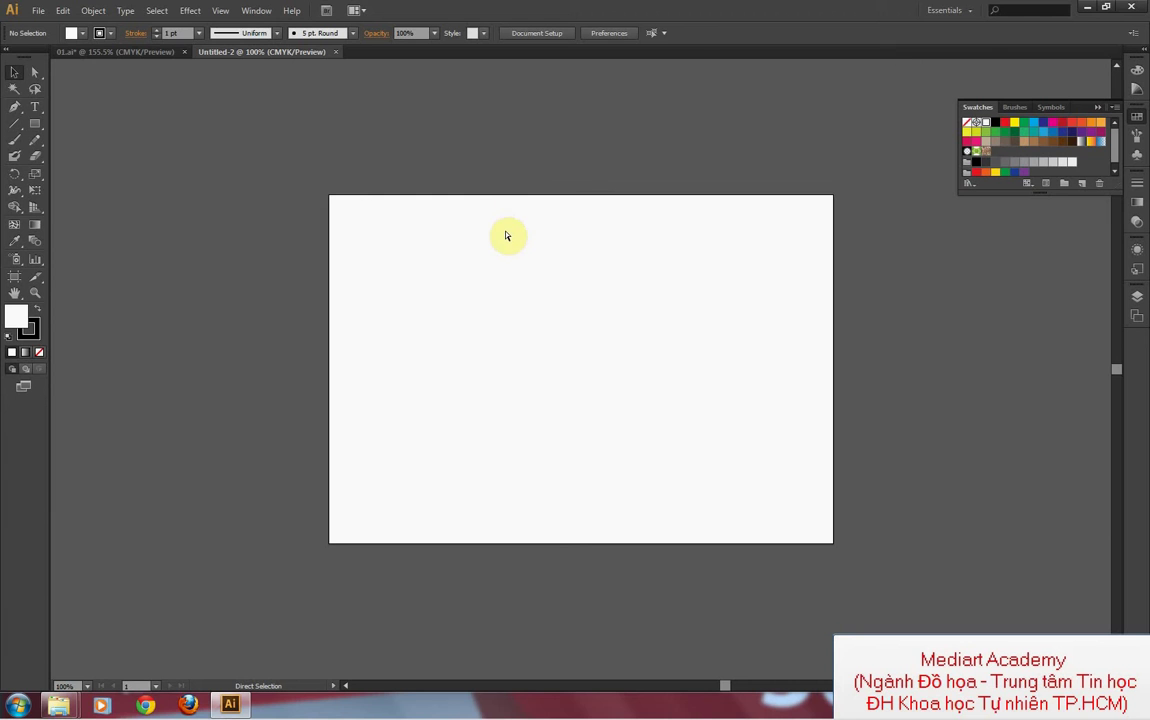
{"action": "key", "text": "ctrl+r"}
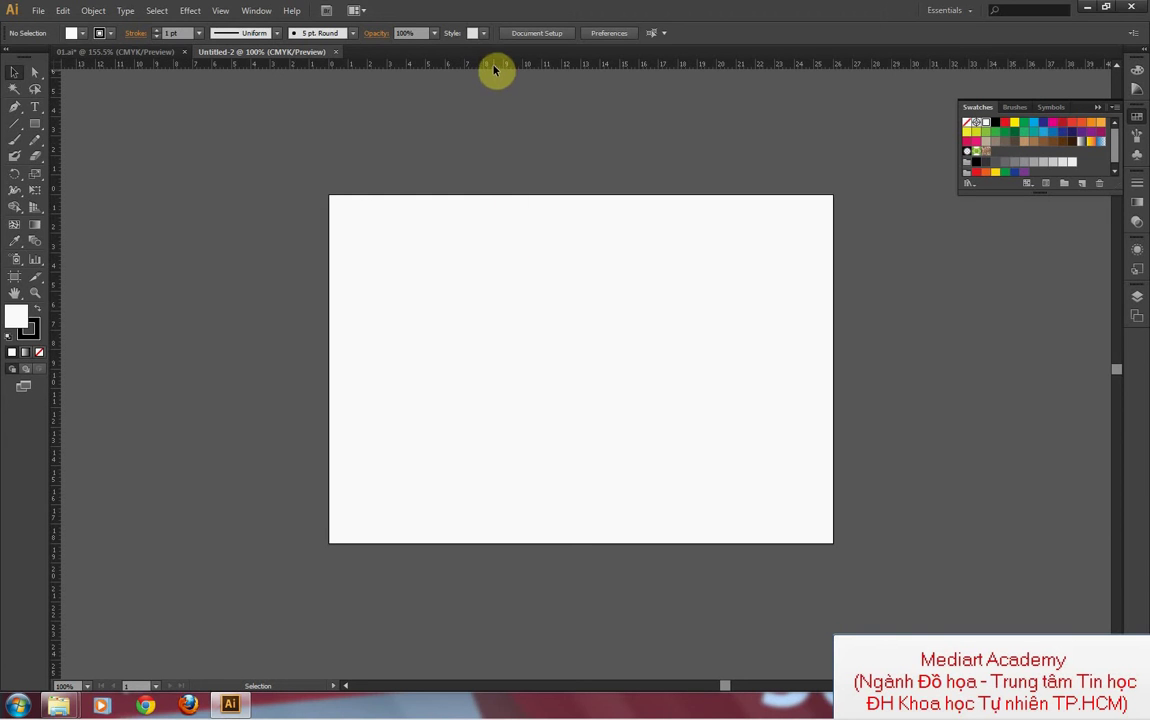
{"action": "right_click", "coordinate": [493, 68]}
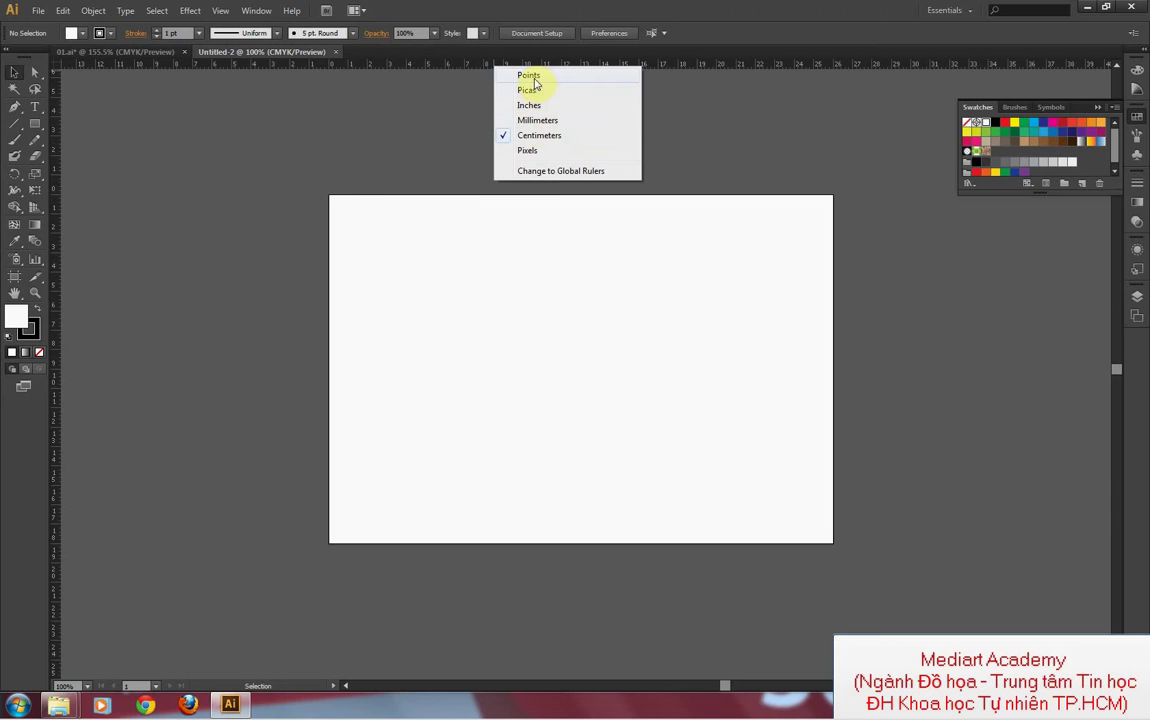
{"action": "left_click", "coordinate": [537, 171]}
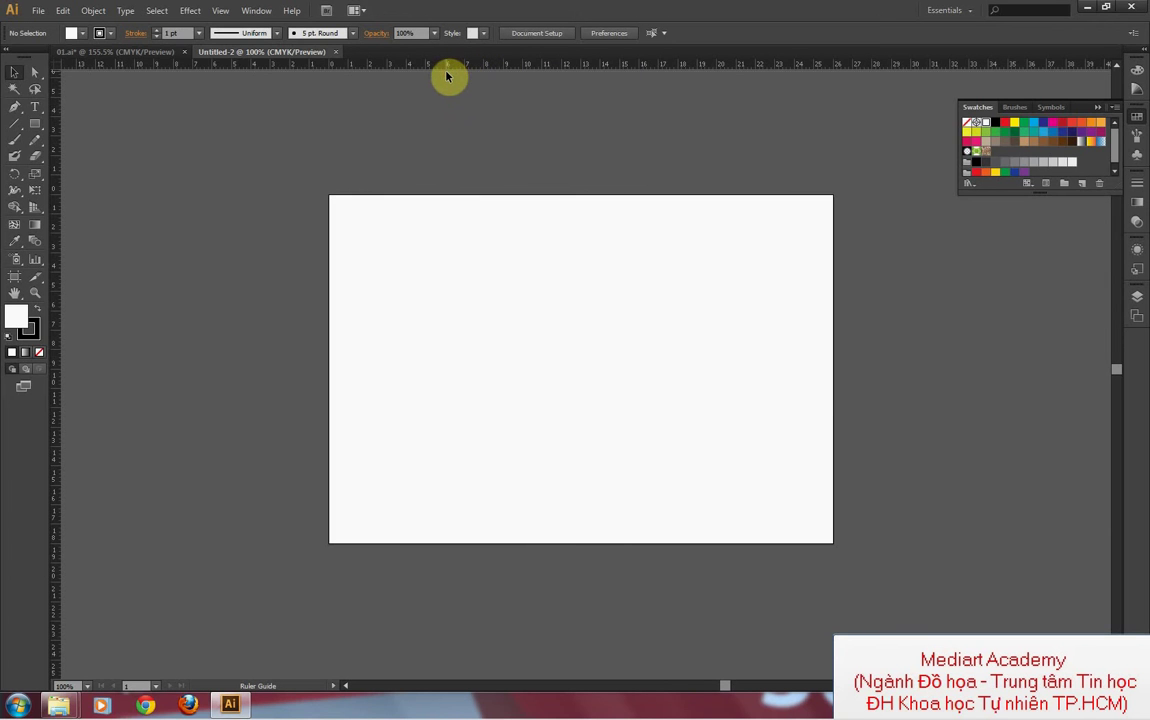
Step: Add top and left guides at 0.5 cm
{"action": "left_click_drag", "start_coordinate": [447, 75], "coordinate": [449, 208]}
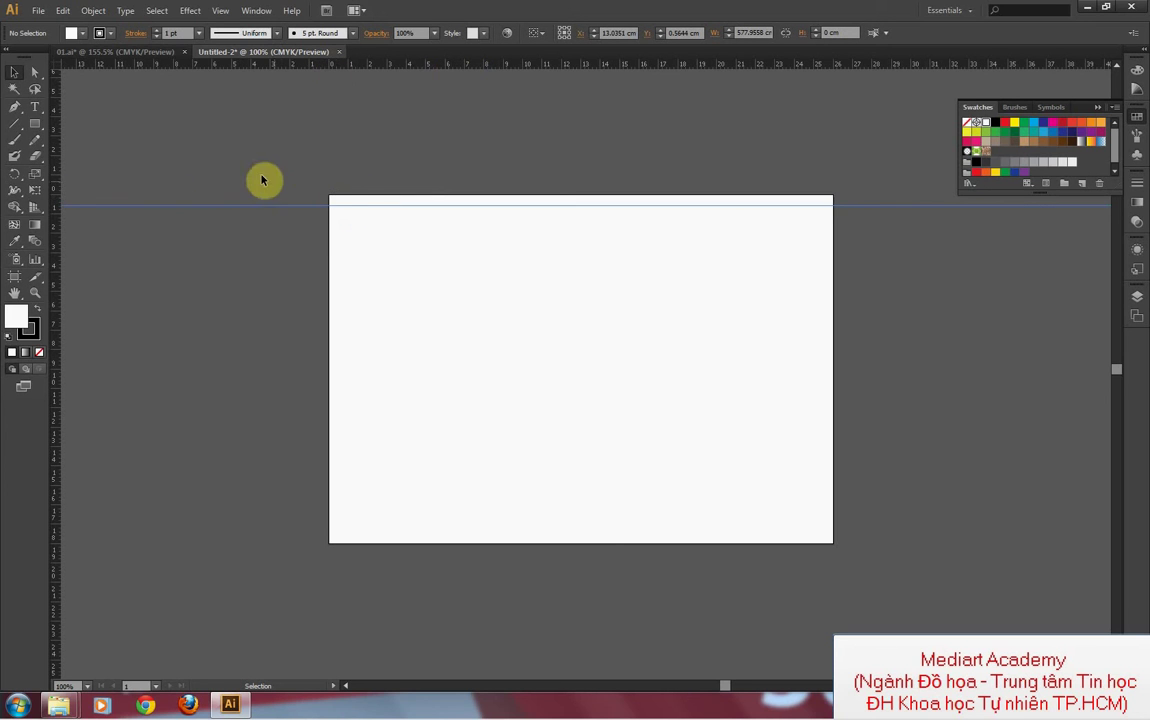
{"action": "left_click", "coordinate": [265, 206]}
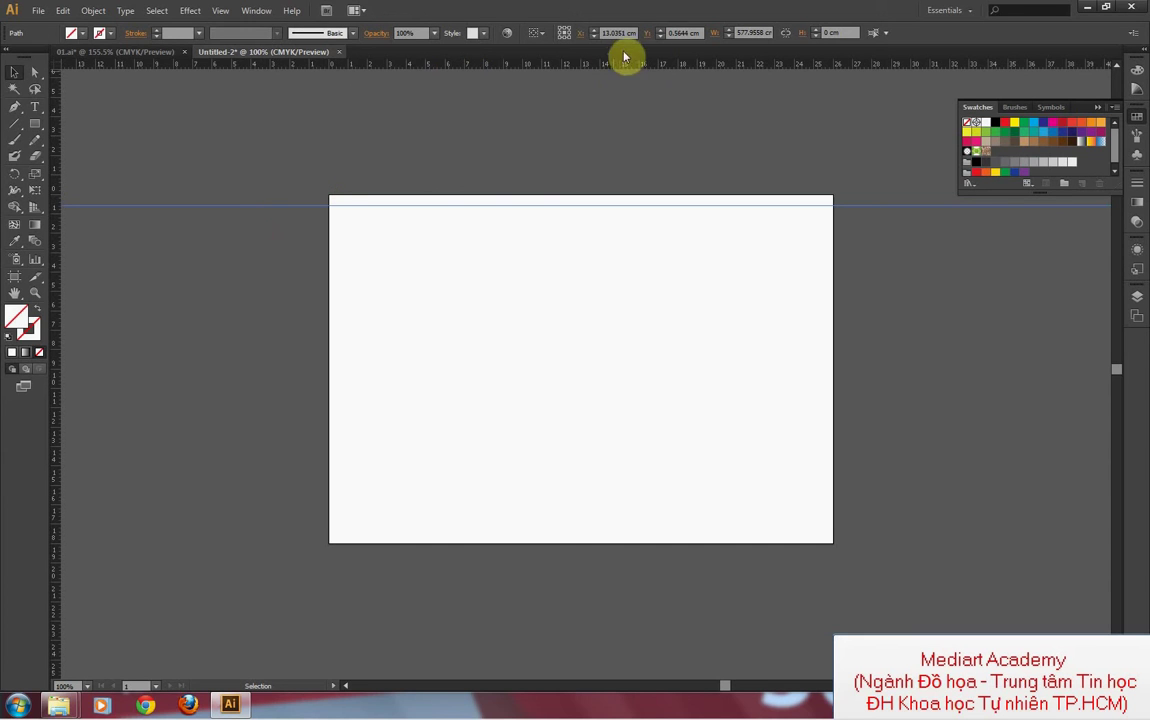
{"action": "left_click", "coordinate": [684, 33]}
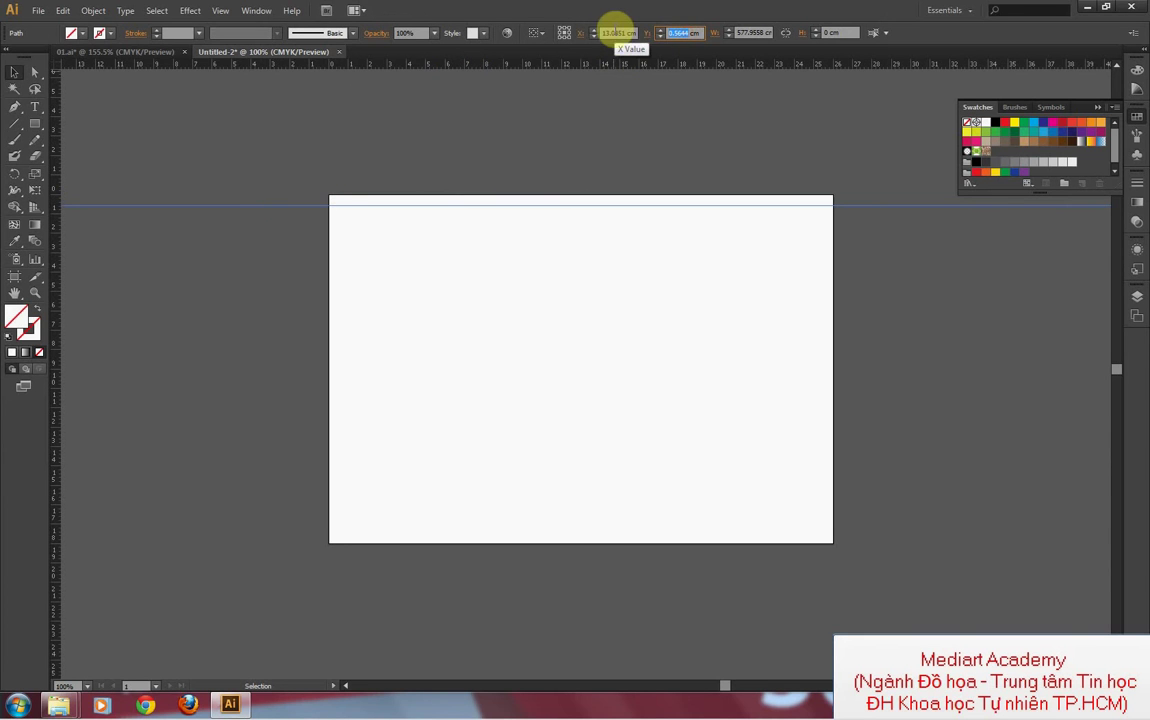
{"action": "type", "text": "0"}
{"action": "key", "text": "Return"}
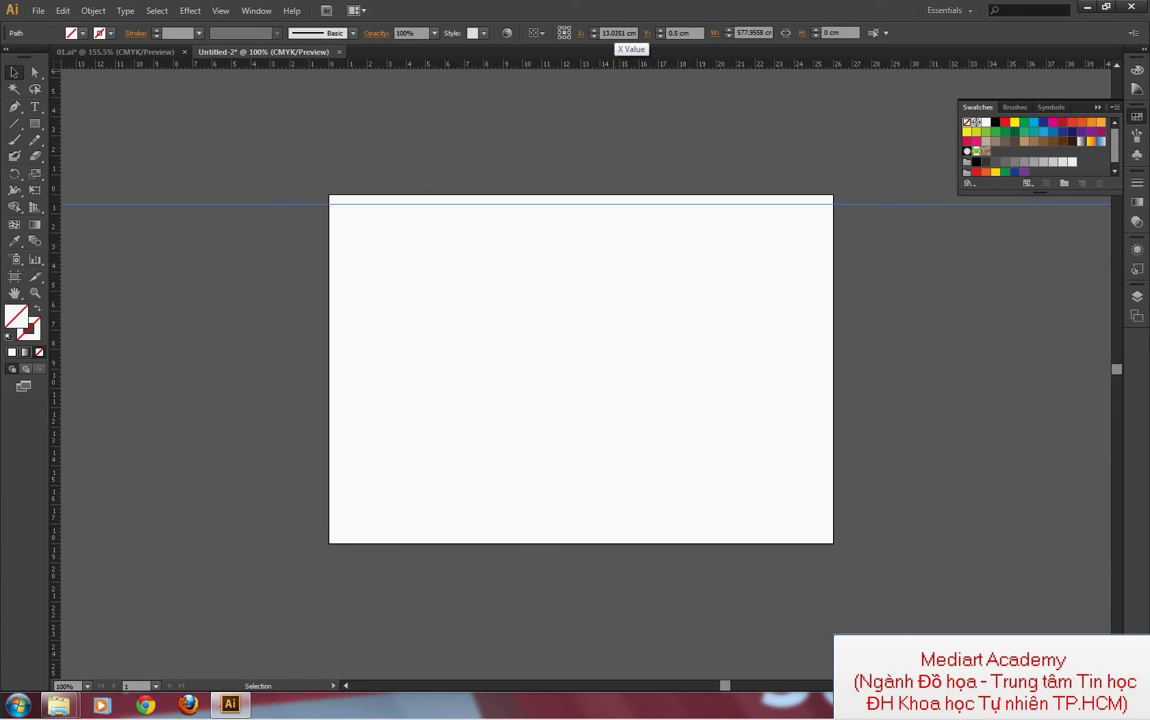
{"action": "left_click_drag", "start_coordinate": [57, 167], "coordinate": [359, 178]}
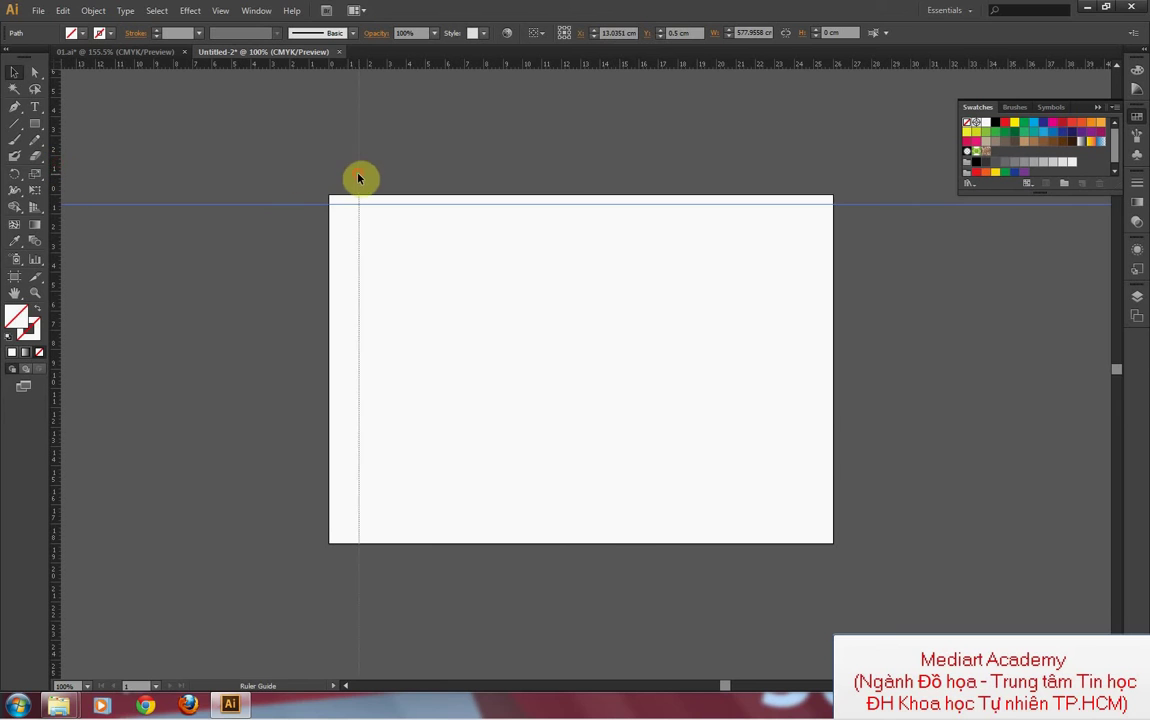
{"action": "left_click", "coordinate": [620, 33]}
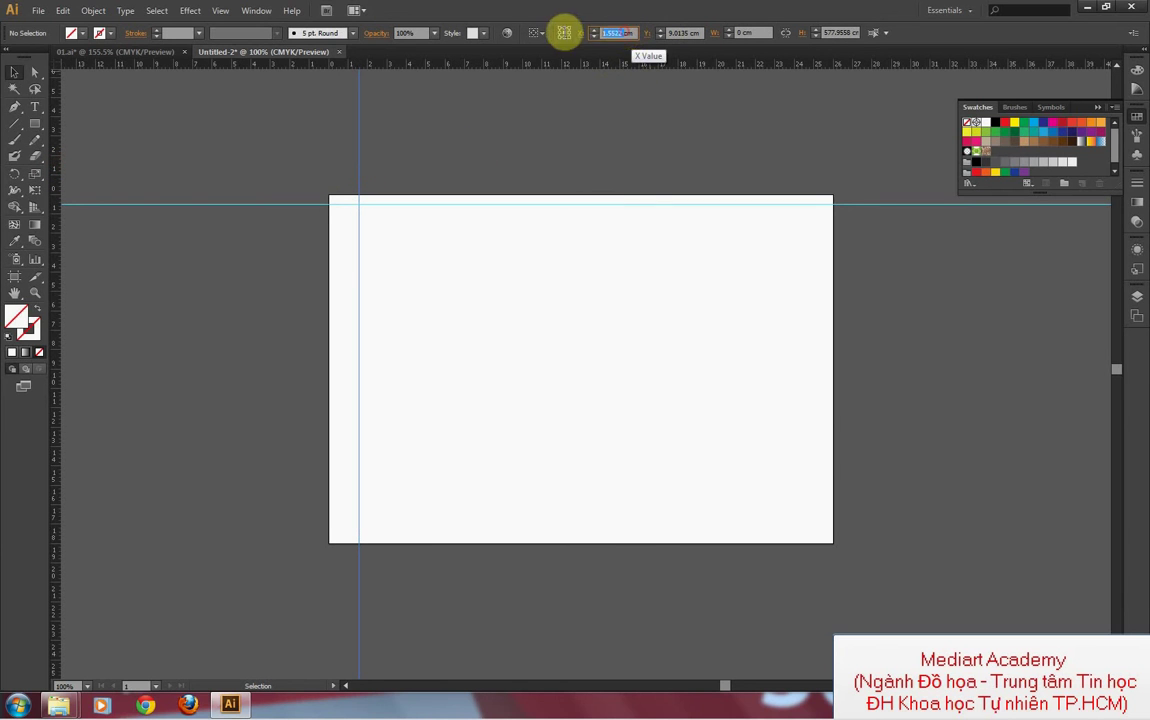
{"action": "type", "text": "0.5"}
{"action": "key", "text": "Return"}
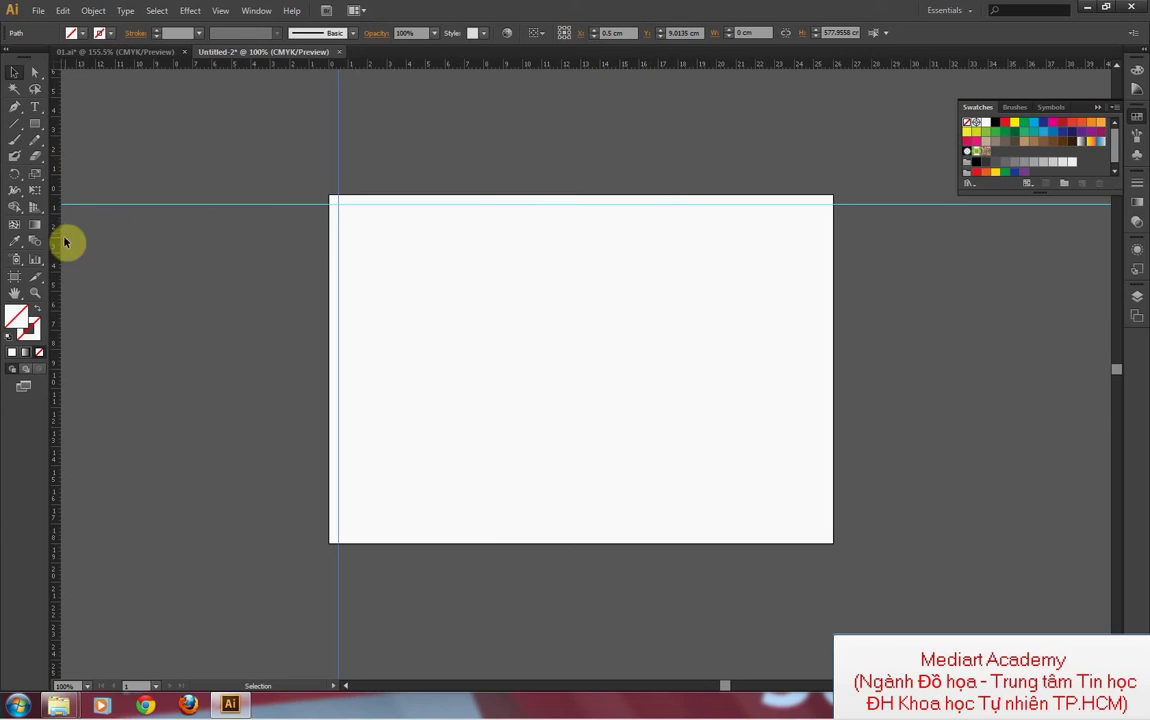
Step: Add a right guide at 25.5 cm and a bottom guide at 17.5 cm
{"action": "left_click_drag", "start_coordinate": [52, 240], "coordinate": [520, 252]}
{"action": "left_click", "coordinate": [622, 33]}
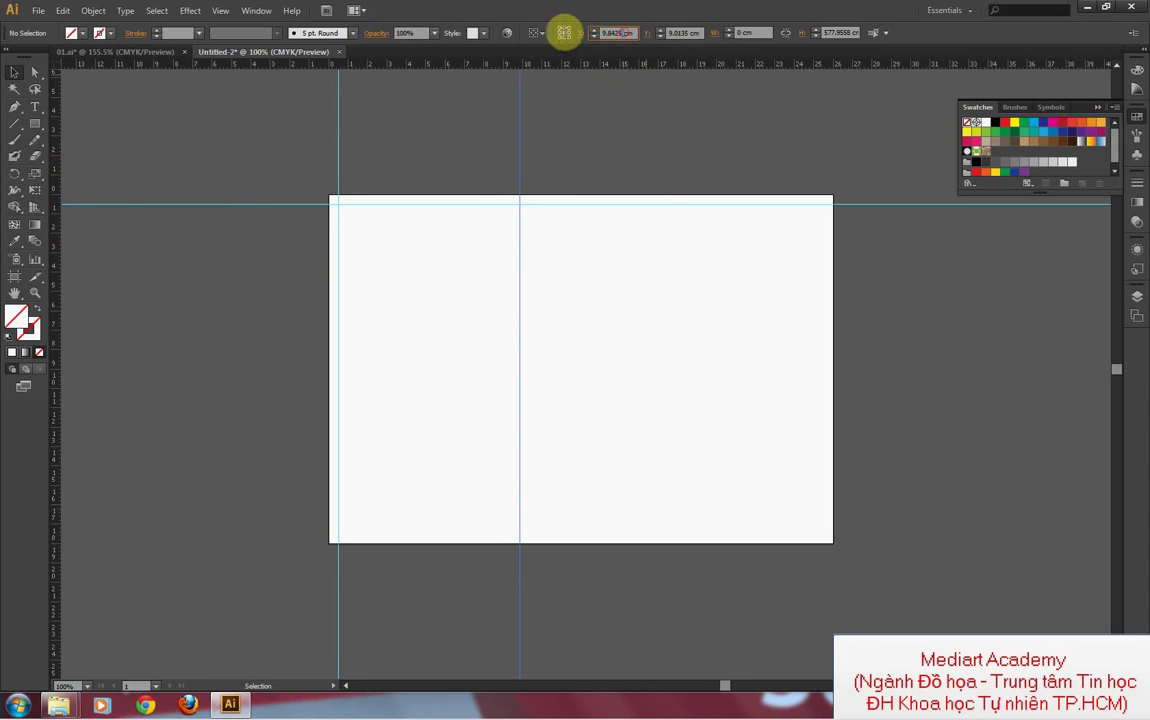
{"action": "type", "text": "25.1cm"}
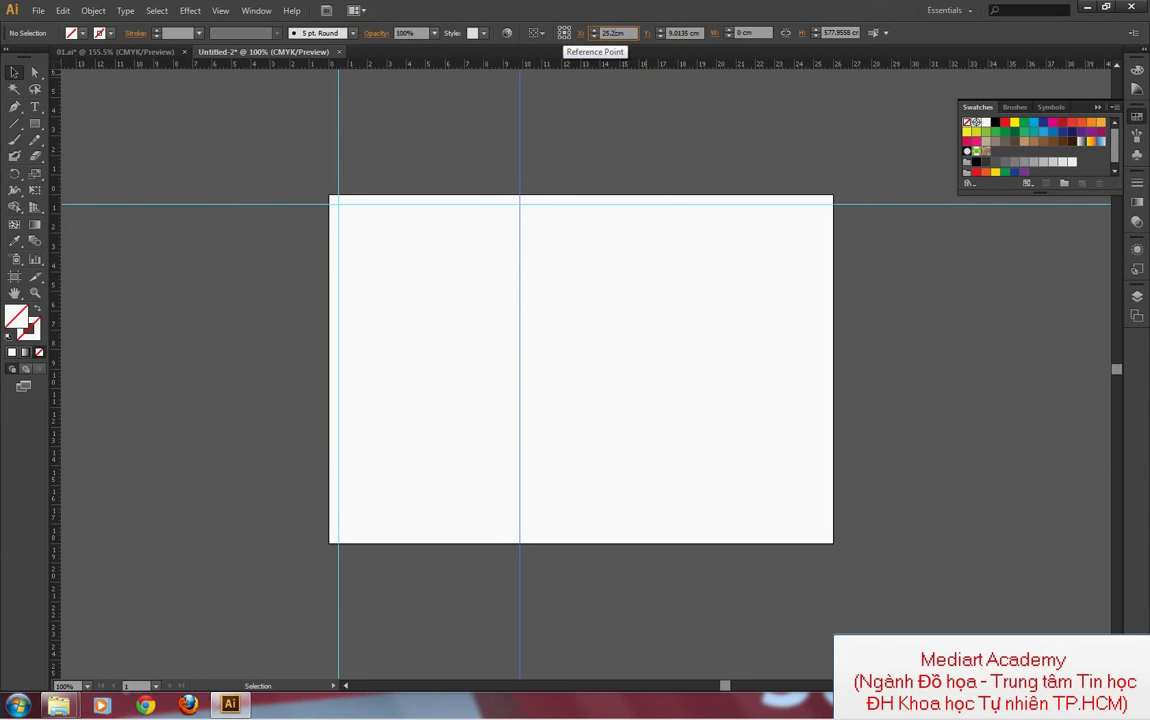
{"action": "key", "text": "Return"}
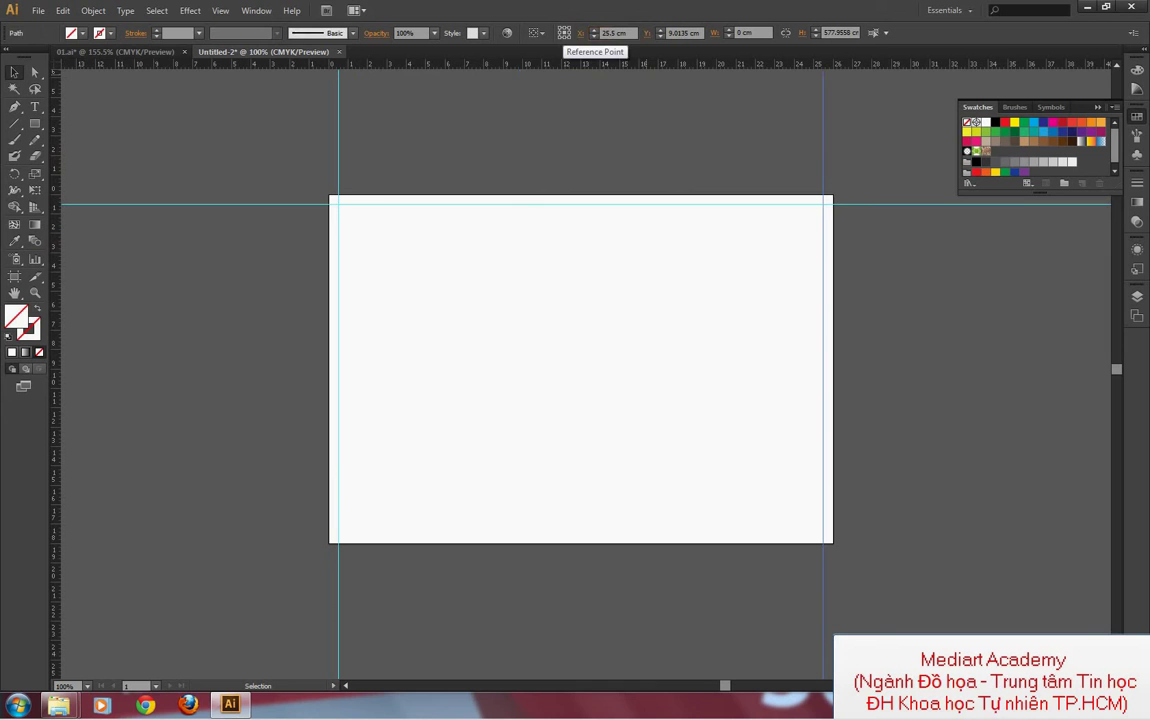
{"action": "left_click_drag", "start_coordinate": [540, 66], "coordinate": [550, 376]}
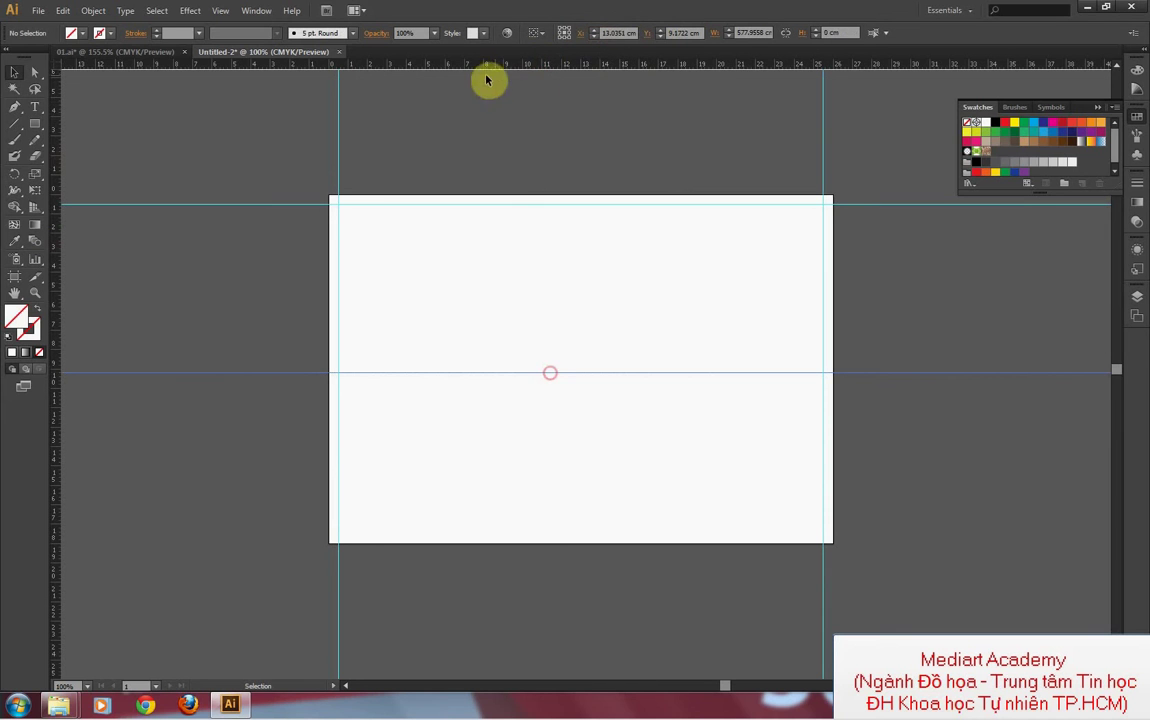
{"action": "left_click", "coordinate": [686, 33]}
{"action": "type", "text": "17cm"}
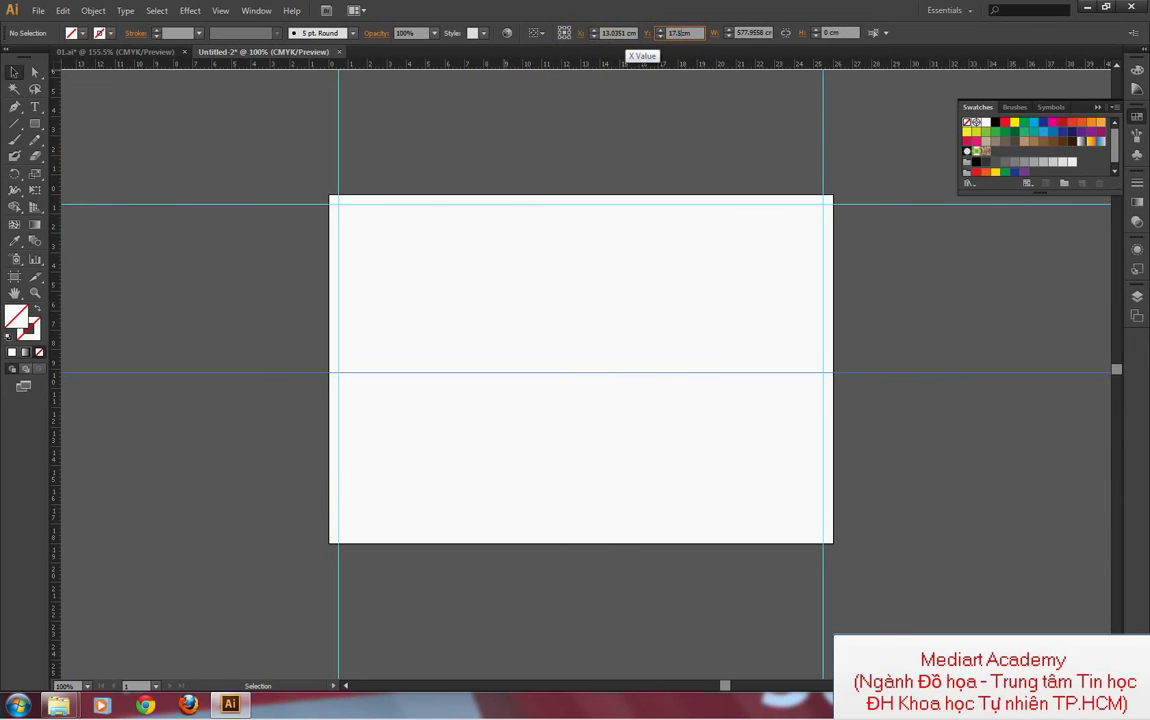
{"action": "key", "text": "Return"}
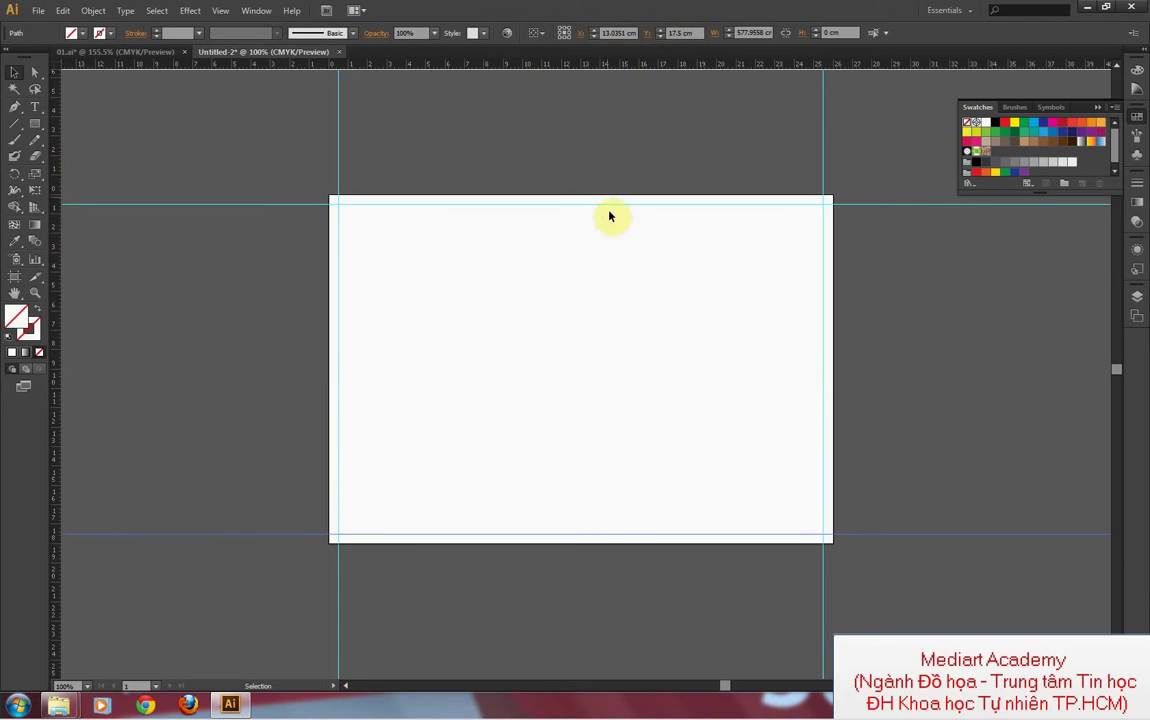
{"action": "left_click", "coordinate": [611, 227]}
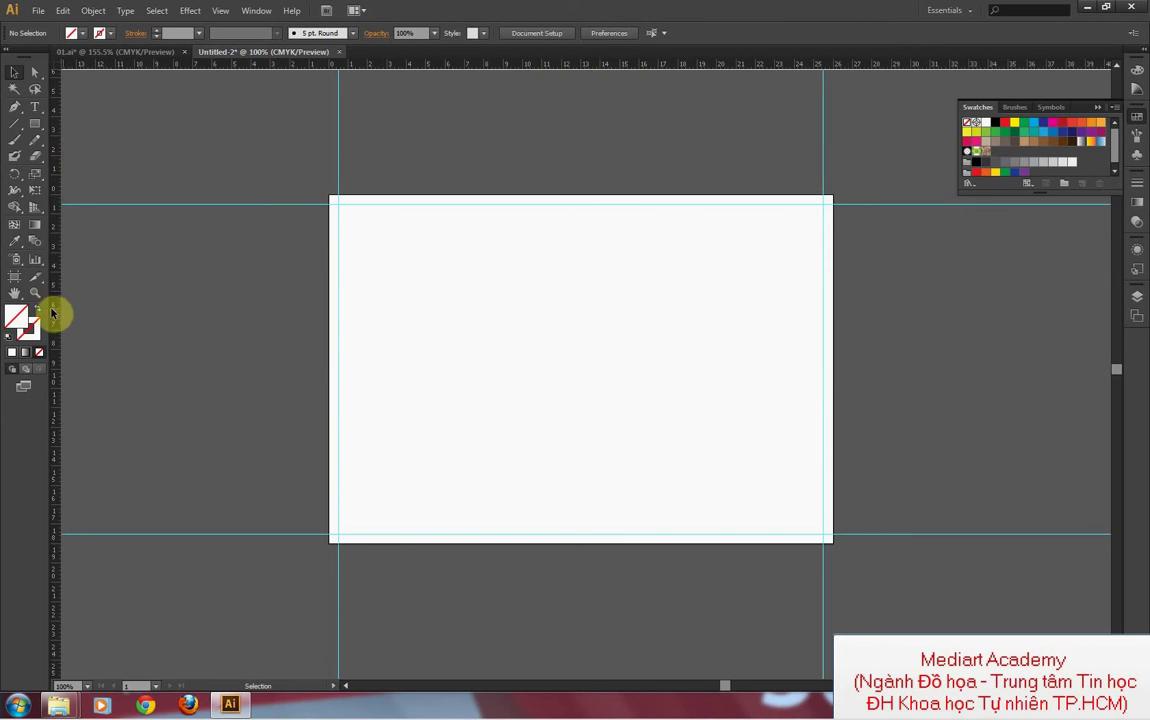
Step: Add a vertical centre fold guide at X = 13 cm
{"action": "left_click_drag", "start_coordinate": [52, 312], "coordinate": [588, 214]}
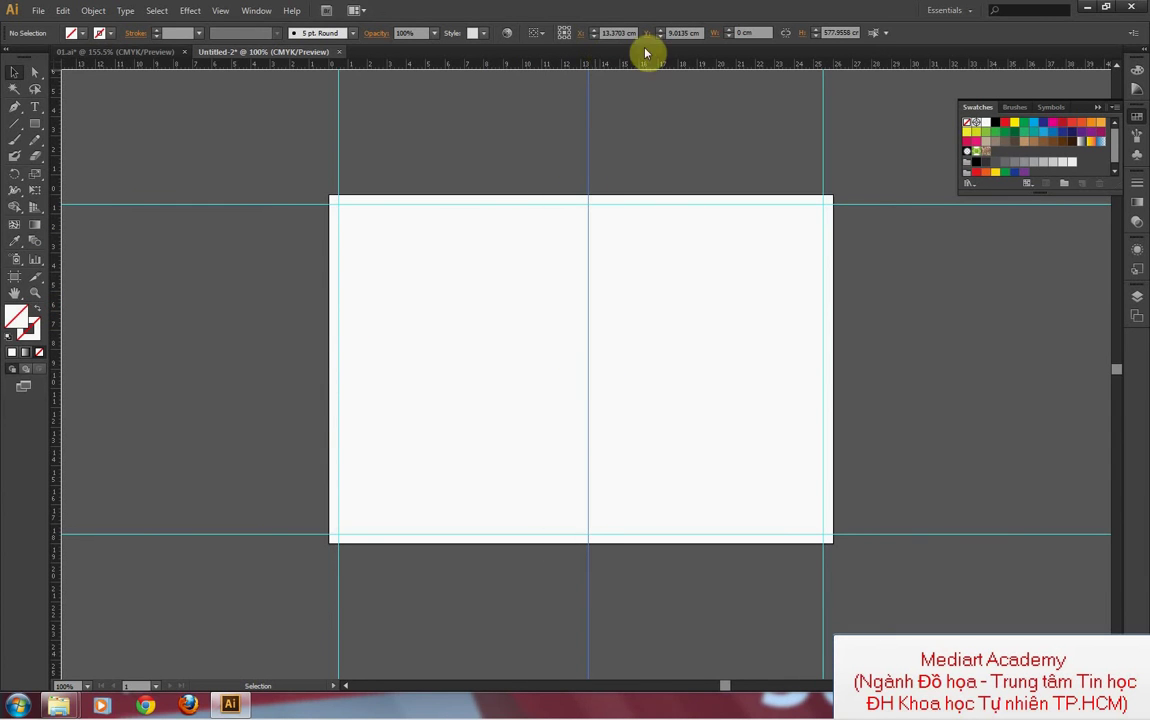
{"action": "left_click", "coordinate": [617, 33]}
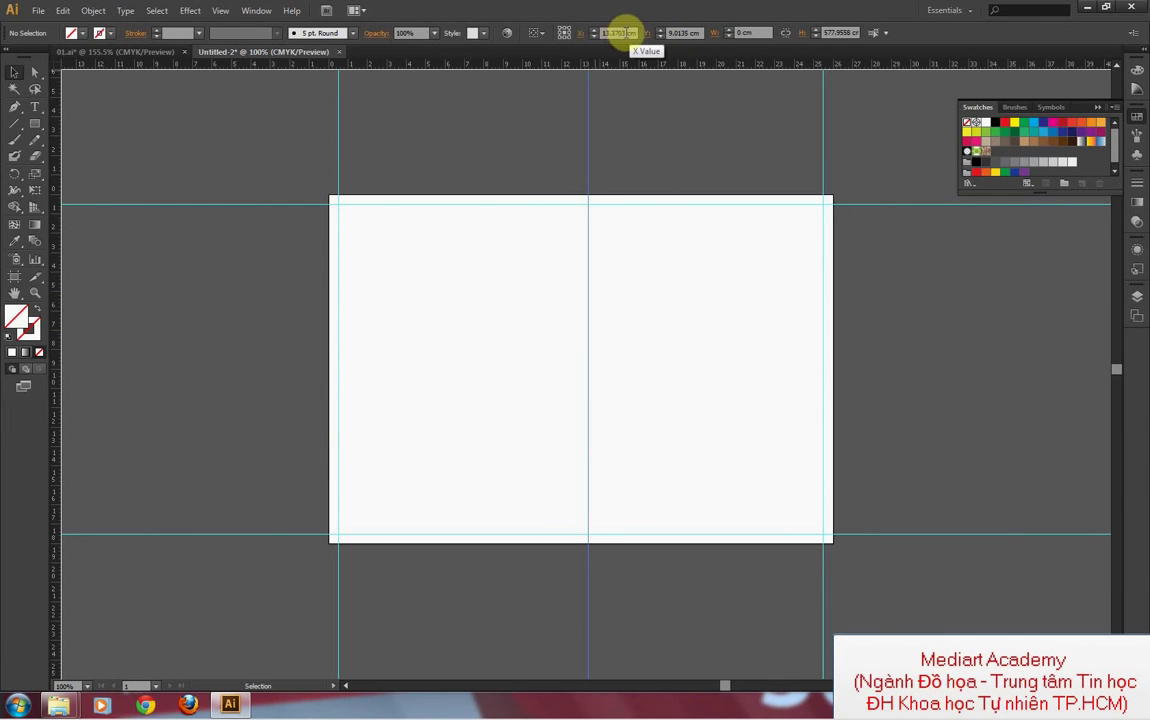
{"action": "type", "text": "13"}
{"action": "key", "text": "Return"}
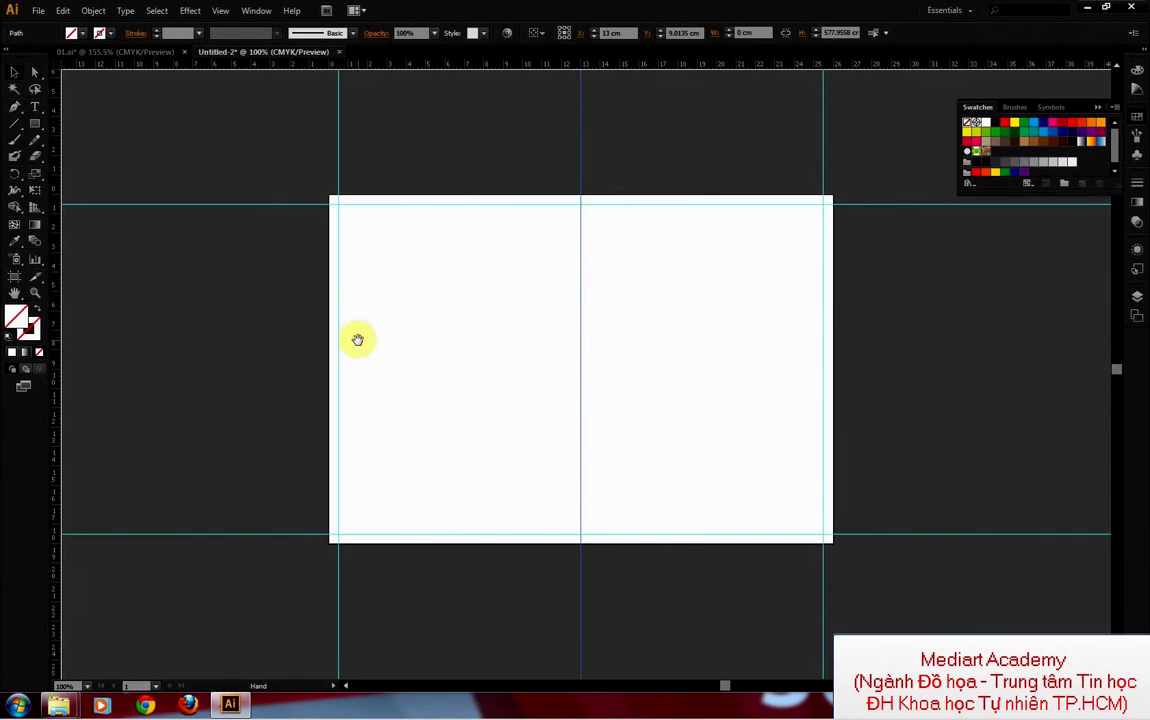
{"action": "left_click_drag", "start_coordinate": [357, 339], "coordinate": [675, 336]}
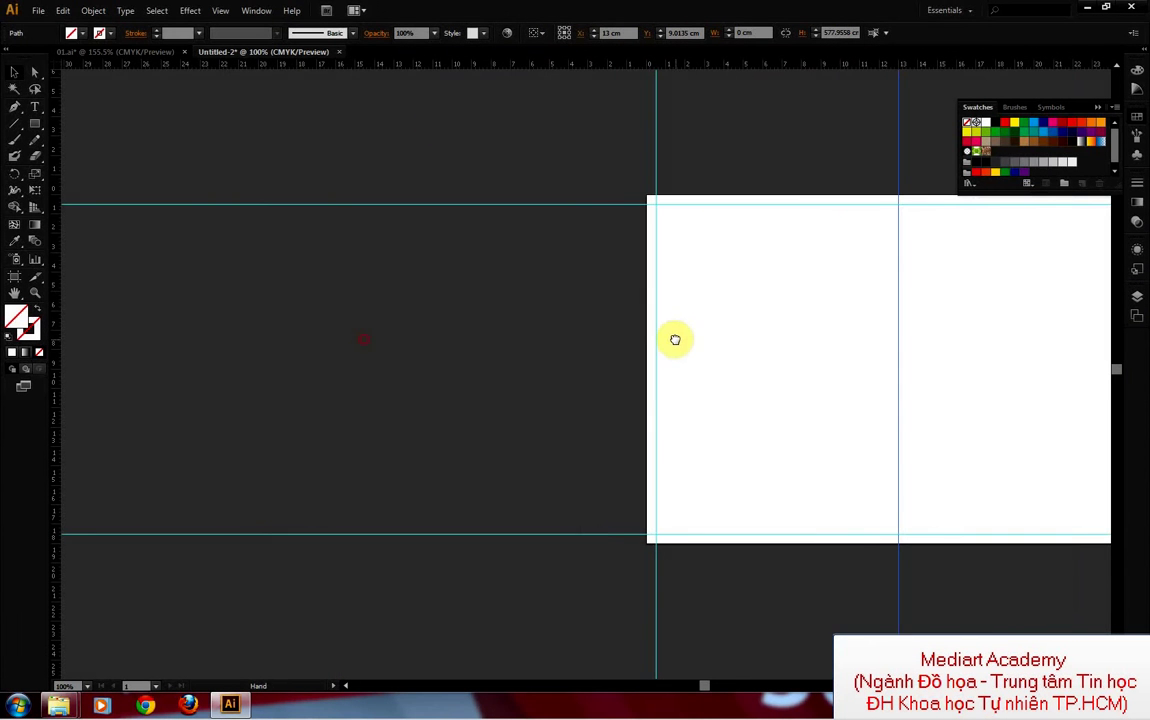
Step: Place thiep.jpg to the left of the artboard and lock it
{"action": "left_click", "coordinate": [38, 10]}
{"action": "left_click", "coordinate": [92, 231]}
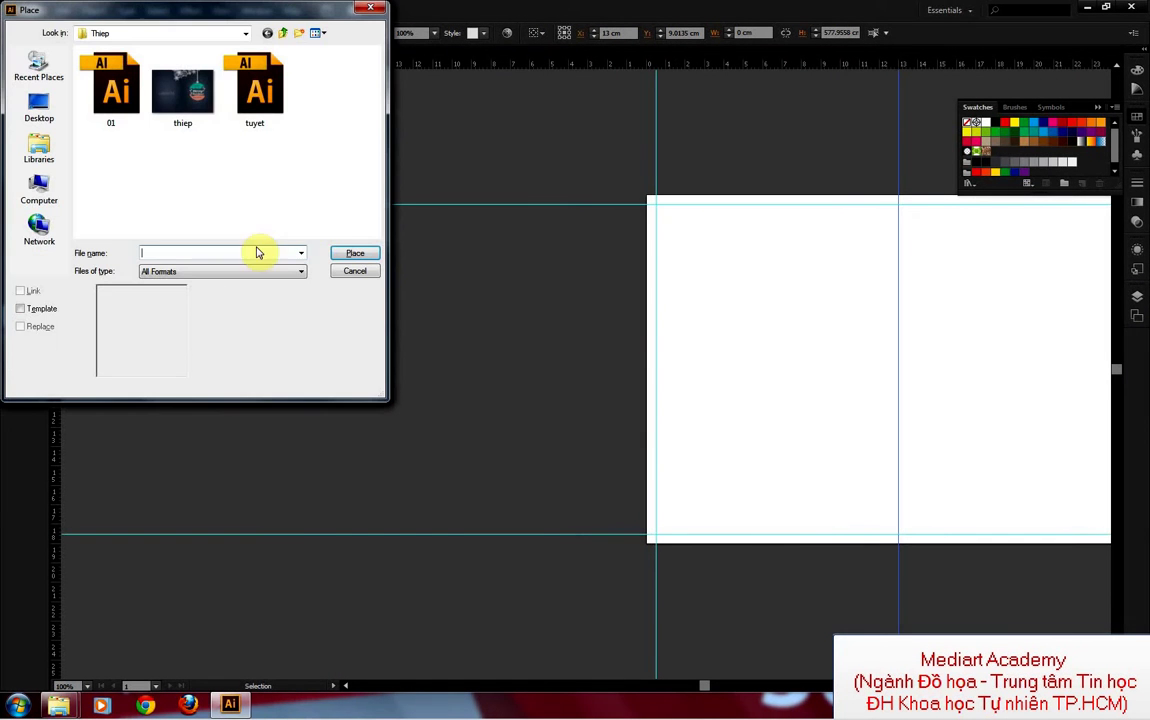
{"action": "double_click", "coordinate": [203, 103]}
{"action": "left_click_drag", "start_coordinate": [441, 306], "coordinate": [254, 305]}
{"action": "left_click", "coordinate": [377, 110]}
{"action": "left_click_drag", "start_coordinate": [385, 244], "coordinate": [372, 259]}
{"action": "scroll", "coordinate": [471, 140], "scroll_direction": "right", "scroll_amount": 2}
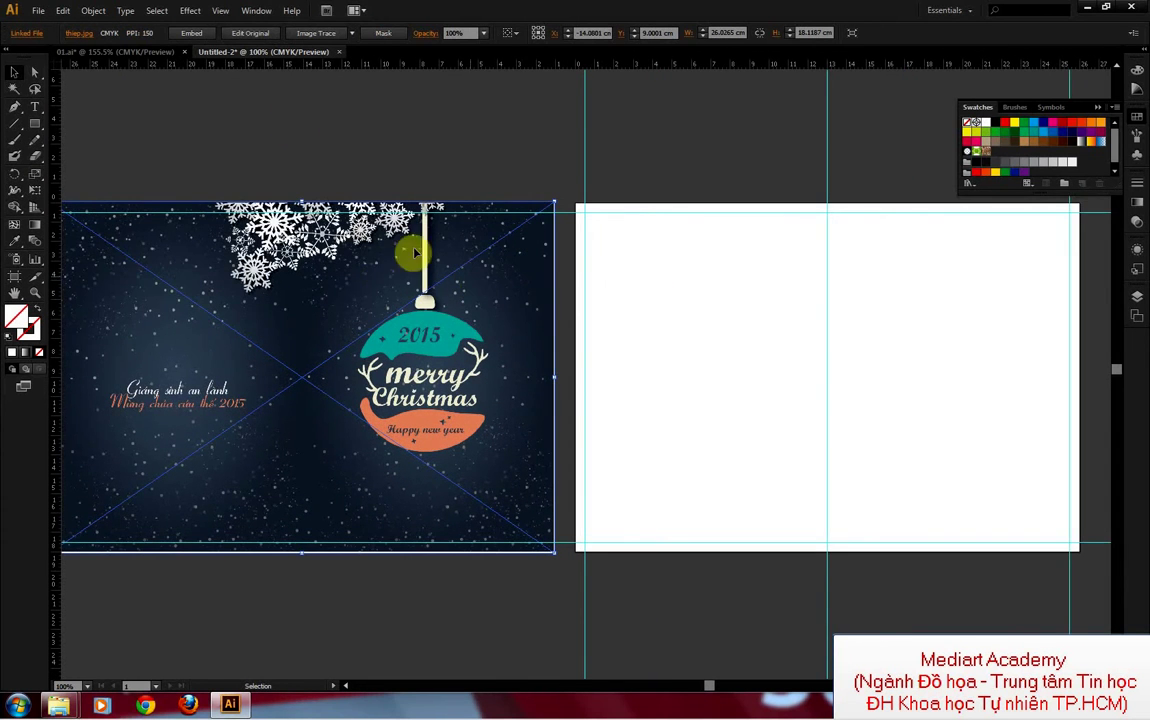
{"action": "left_click", "coordinate": [93, 10]}
{"action": "mouse_move", "coordinate": [110, 92]}
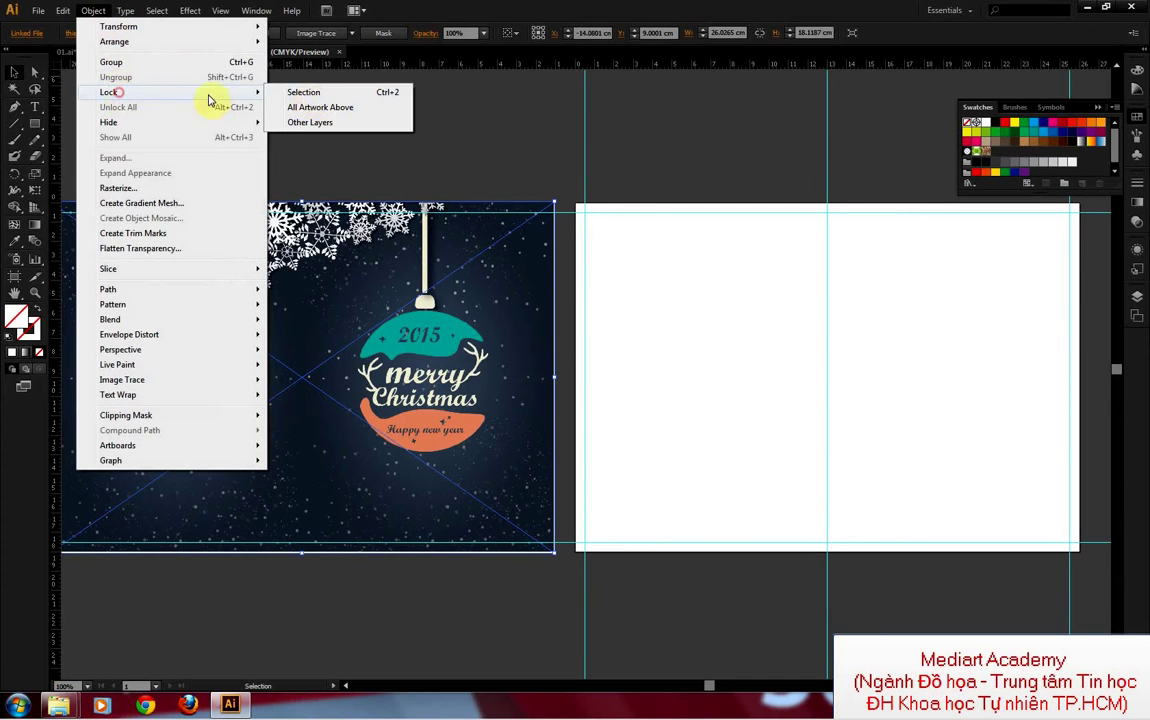
{"action": "left_click", "coordinate": [312, 93]}
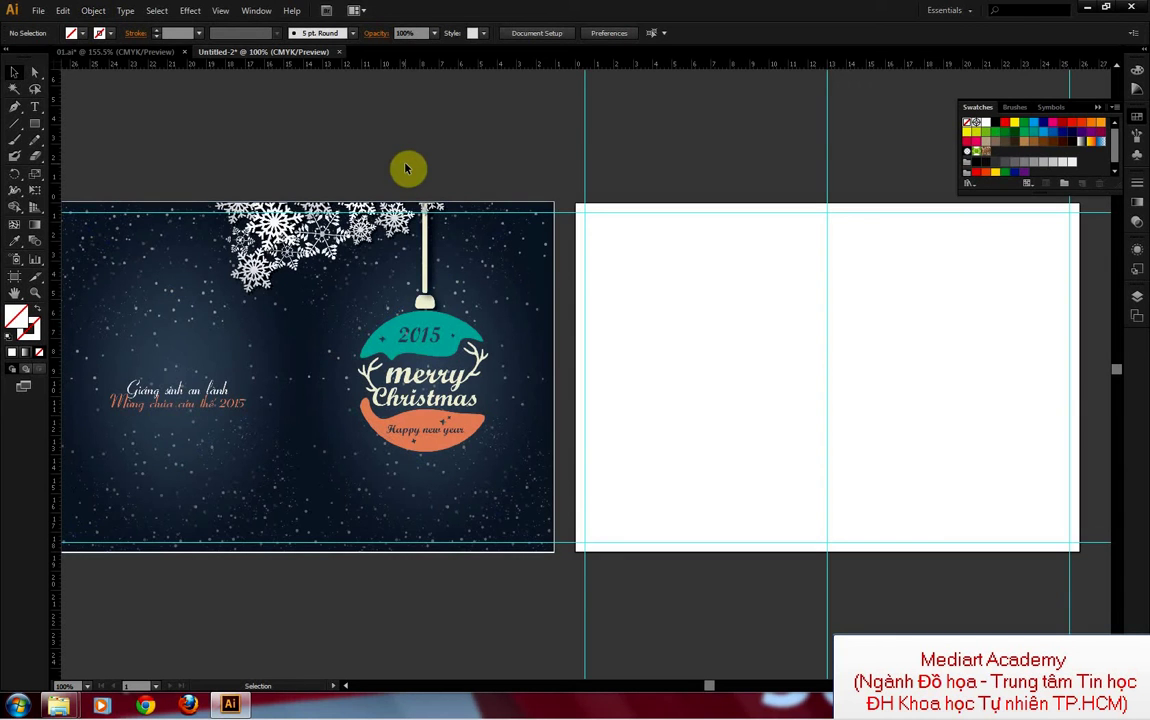
{"action": "left_click_drag", "start_coordinate": [719, 213], "coordinate": [670, 218]}
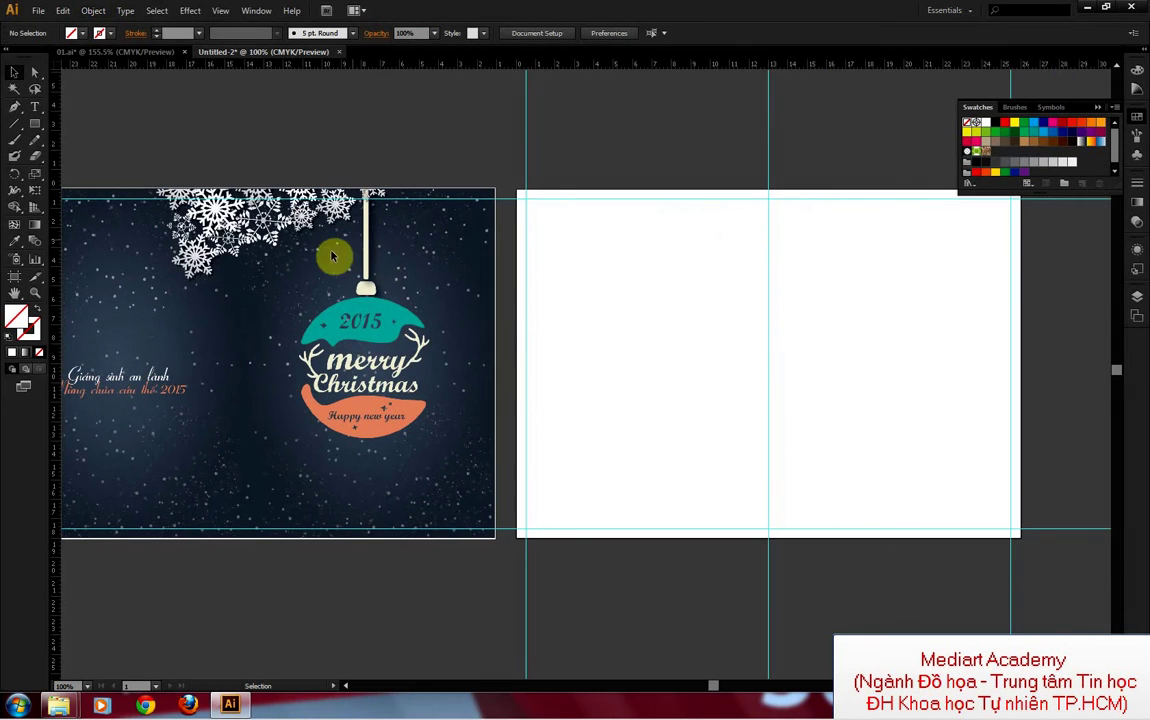
Step: Draw a 13.14 × 18 cm rectangle covering the artboard's right panel
{"action": "left_click", "coordinate": [36, 123]}
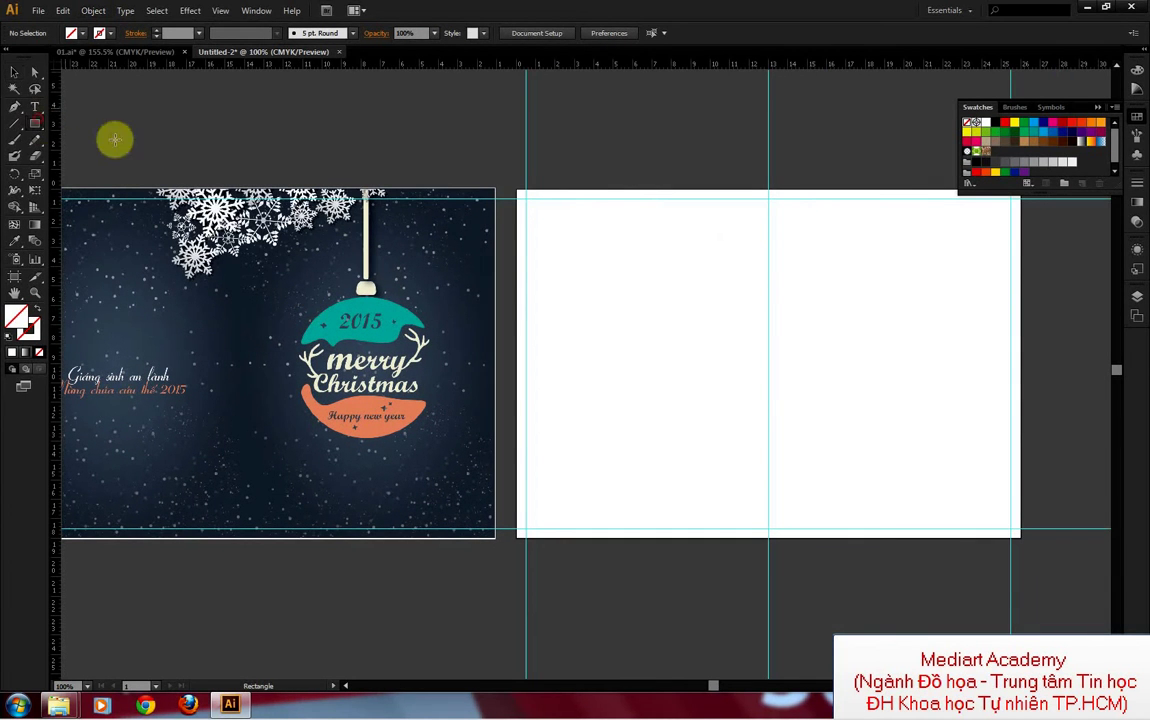
{"action": "left_click_drag", "start_coordinate": [770, 190], "coordinate": [1019, 533]}
{"action": "left_click", "coordinate": [14, 72]}
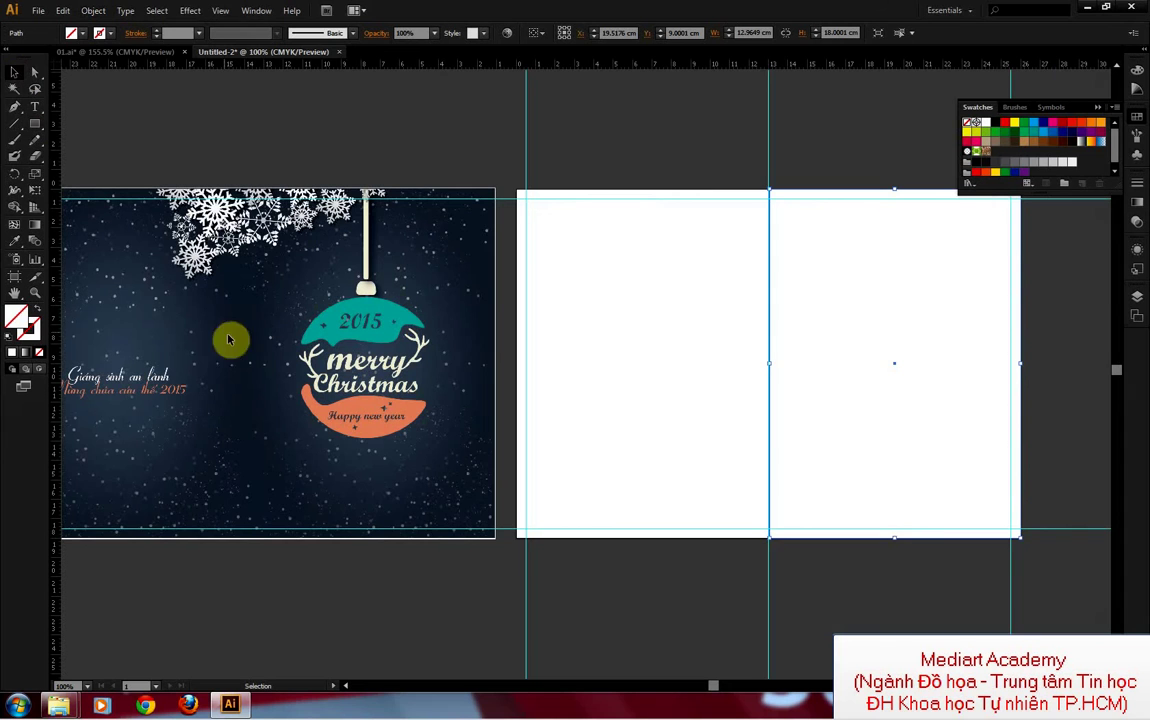
{"action": "left_click_drag", "start_coordinate": [466, 311], "coordinate": [515, 330]}
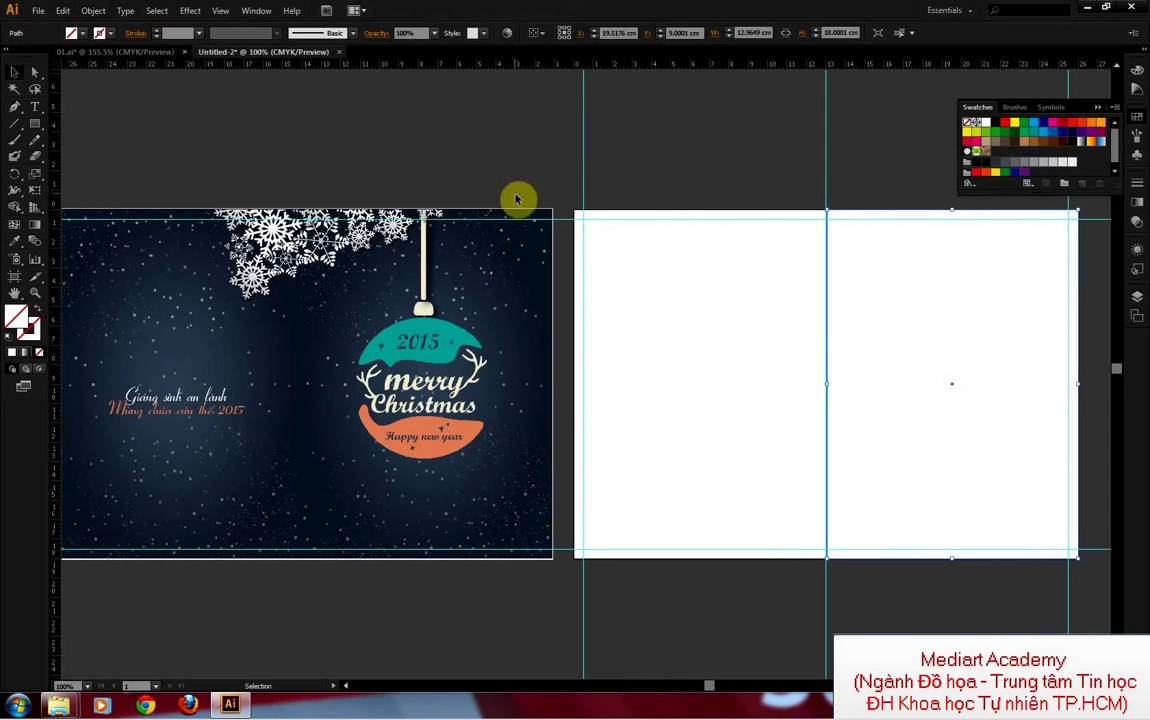
{"action": "left_click", "coordinate": [538, 168]}
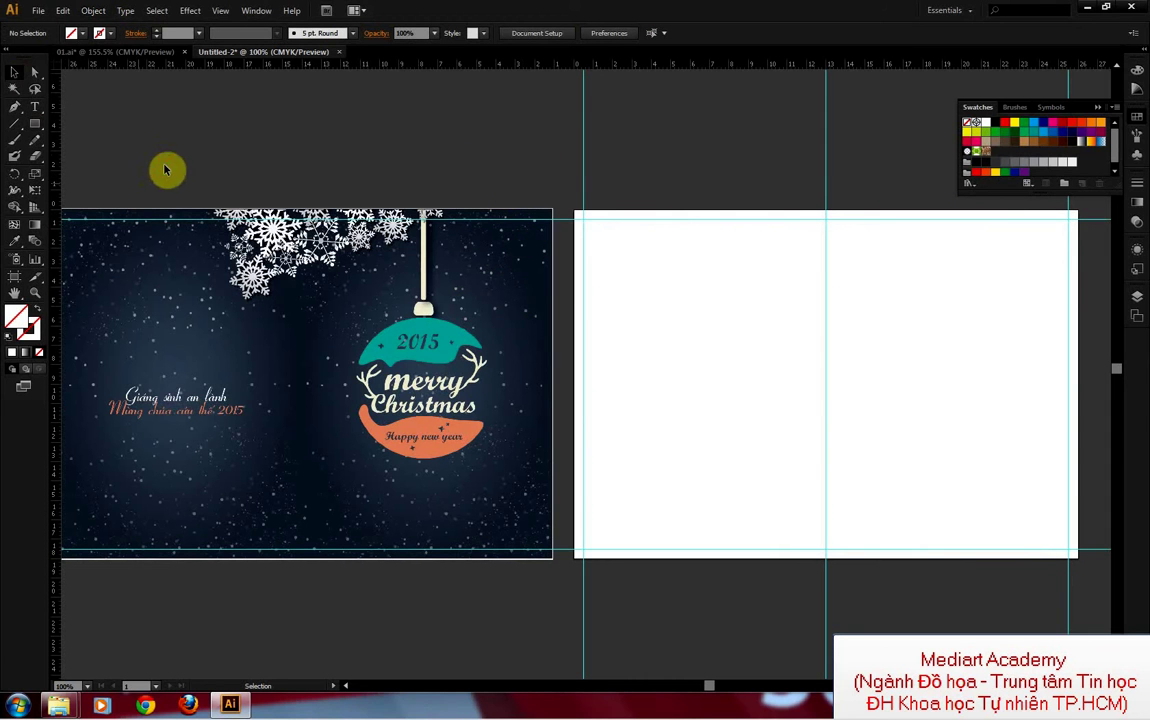
{"action": "left_click", "coordinate": [15, 240]}
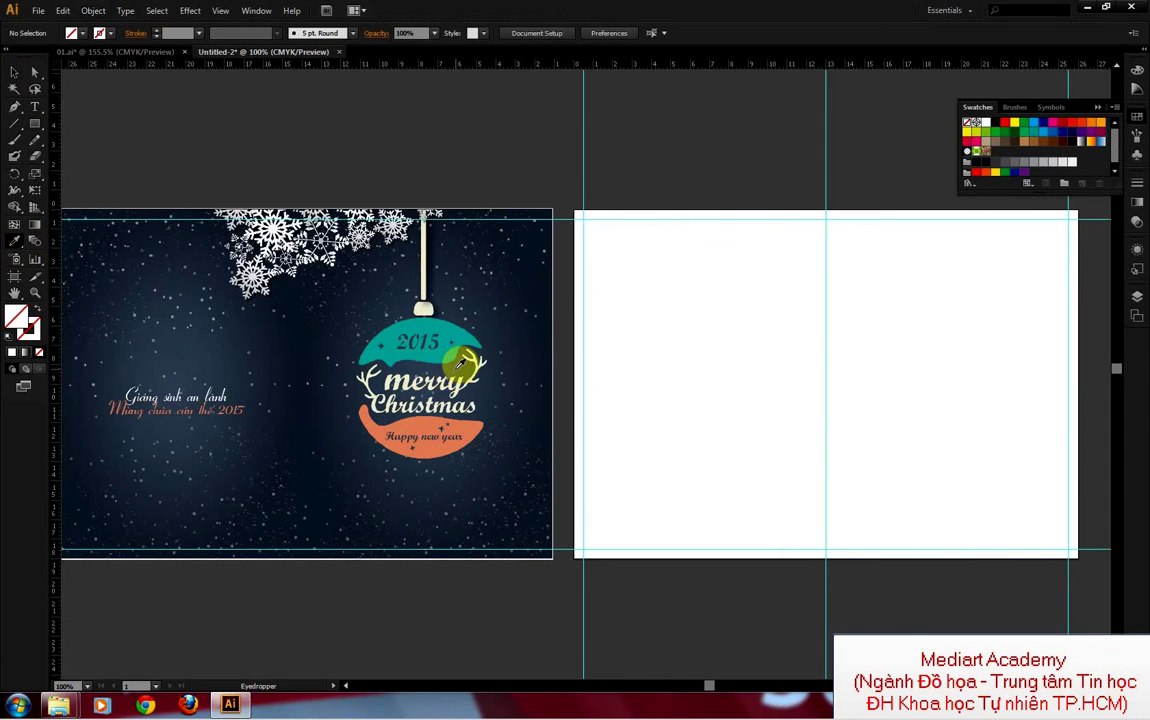
Step: Save the sampled dark blue and a darker card-background blue as new swatches
{"action": "left_click", "coordinate": [1133, 33]}
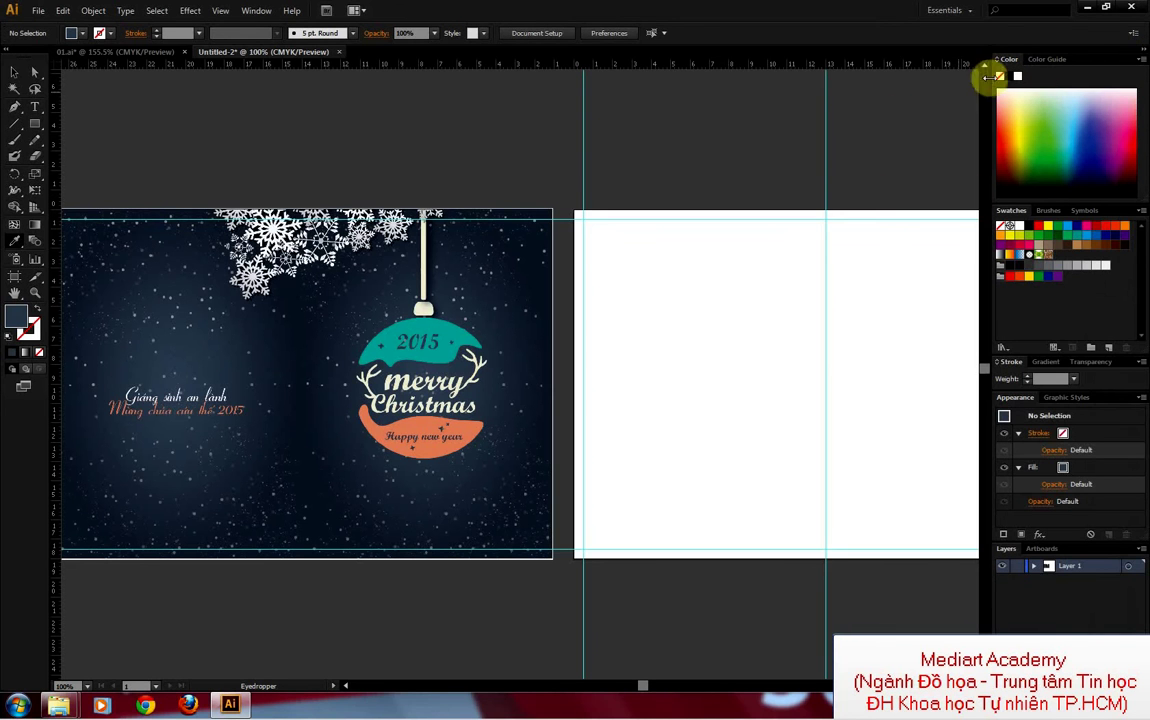
{"action": "left_click_drag", "start_coordinate": [14, 318], "coordinate": [1058, 256]}
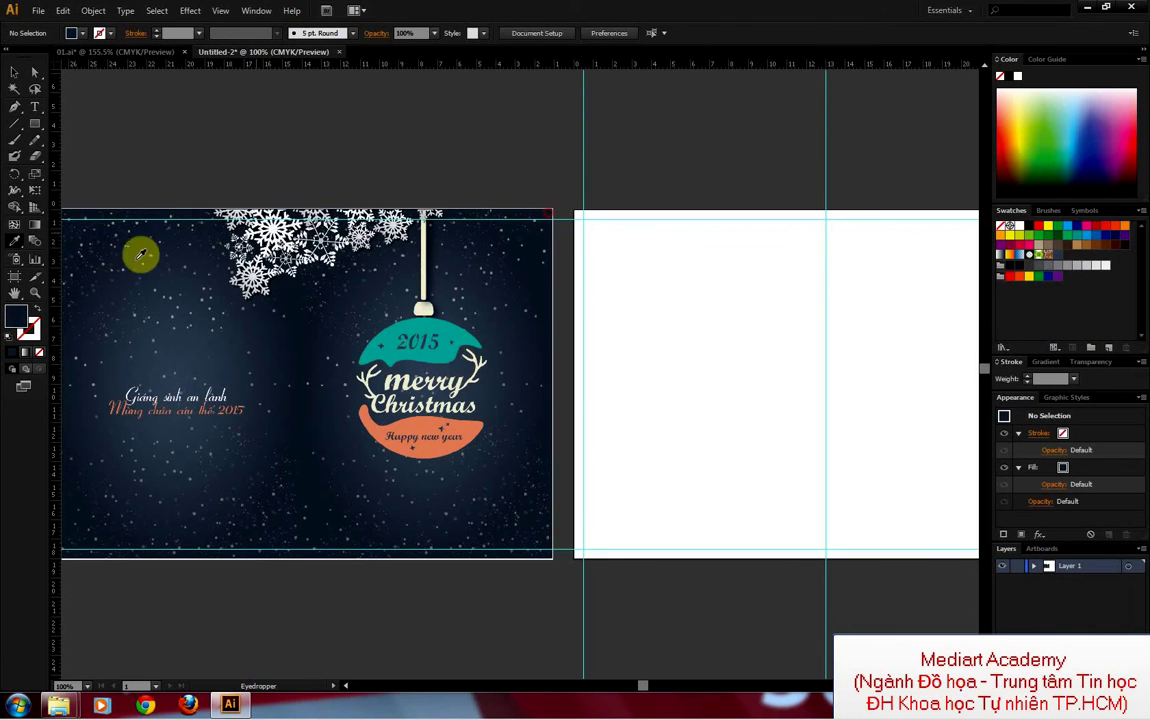
{"action": "left_click", "coordinate": [16, 316]}
{"action": "left_click_drag", "start_coordinate": [954, 284], "coordinate": [1067, 254]}
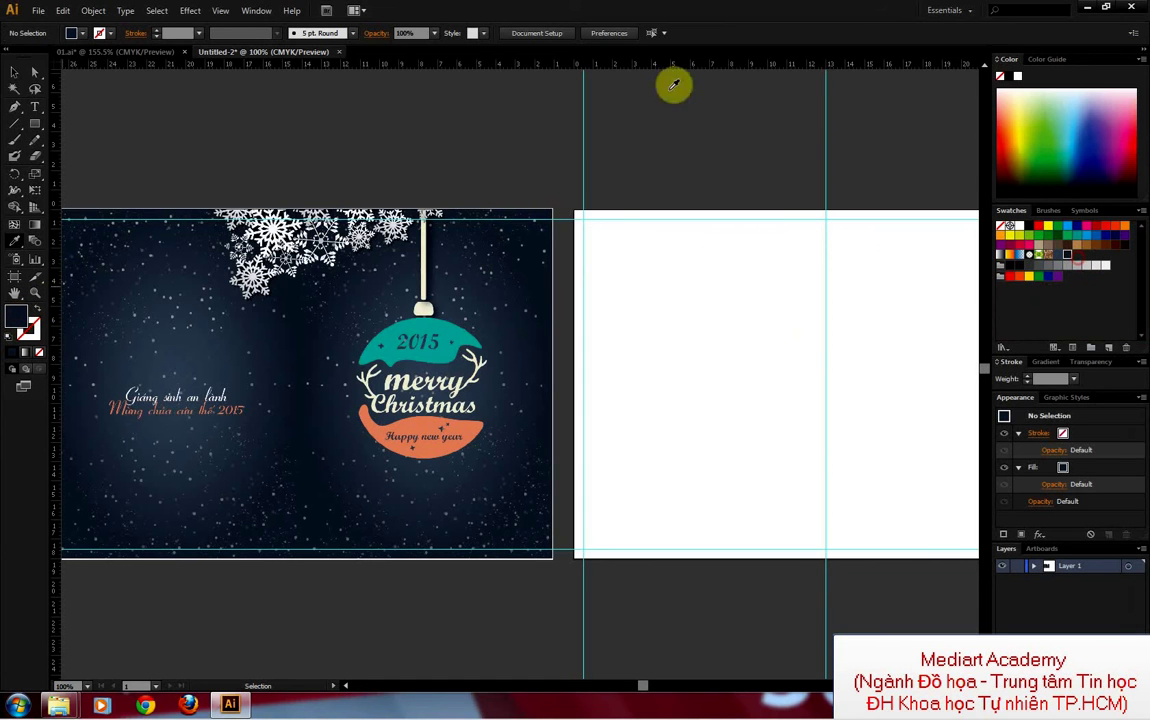
Step: Pan to the blank card and select the empty right-panel rectangle
{"action": "left_click", "coordinate": [14, 72]}
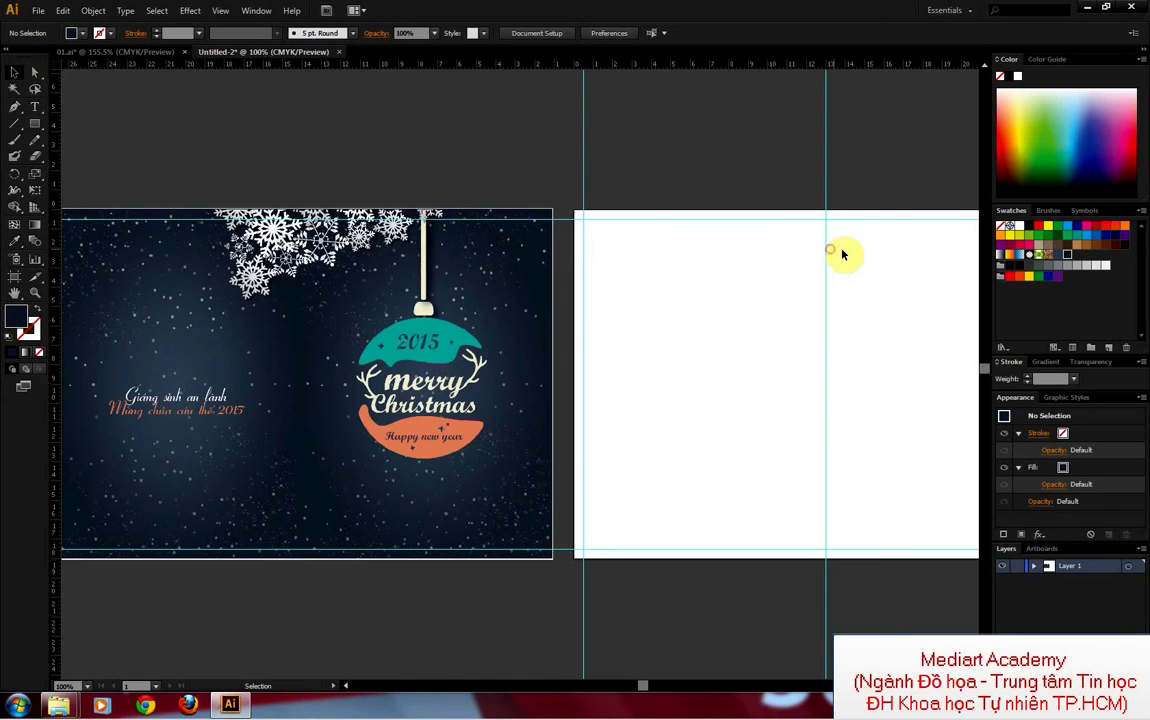
{"action": "left_click_drag", "start_coordinate": [861, 240], "coordinate": [715, 240]}
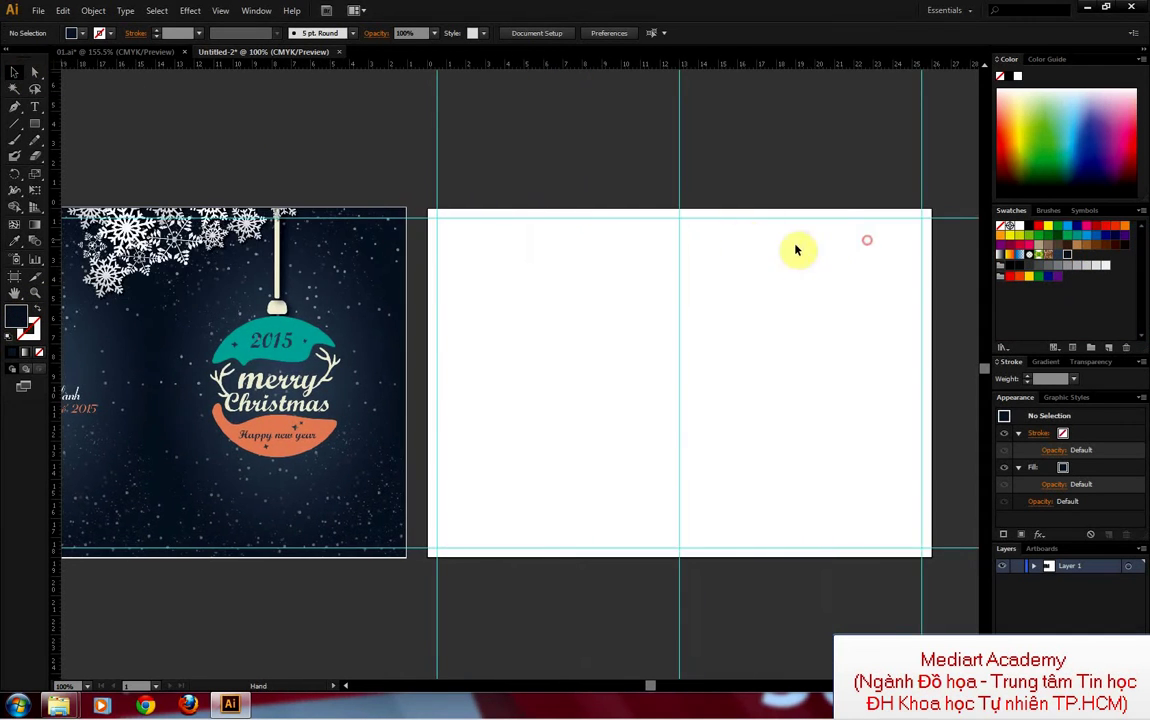
{"action": "left_click_drag", "start_coordinate": [829, 193], "coordinate": [860, 216]}
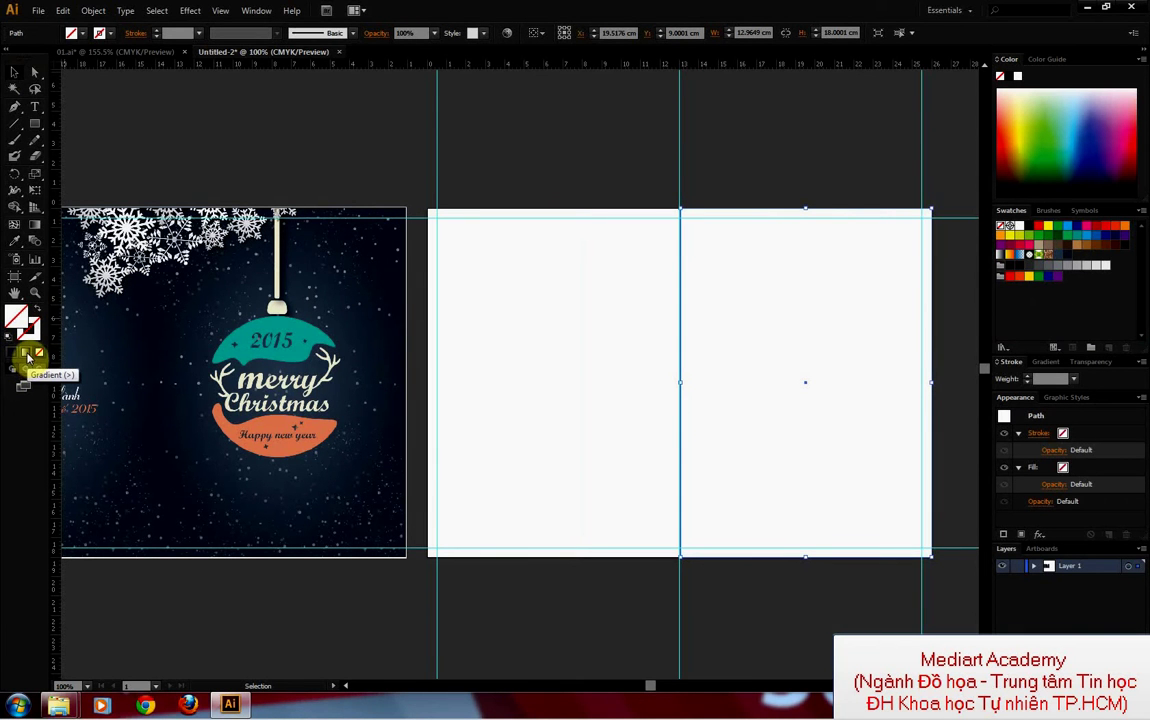
Step: Fill the rectangle with a radial gradient running from blue-grey to grey
{"action": "left_click", "coordinate": [29, 355]}
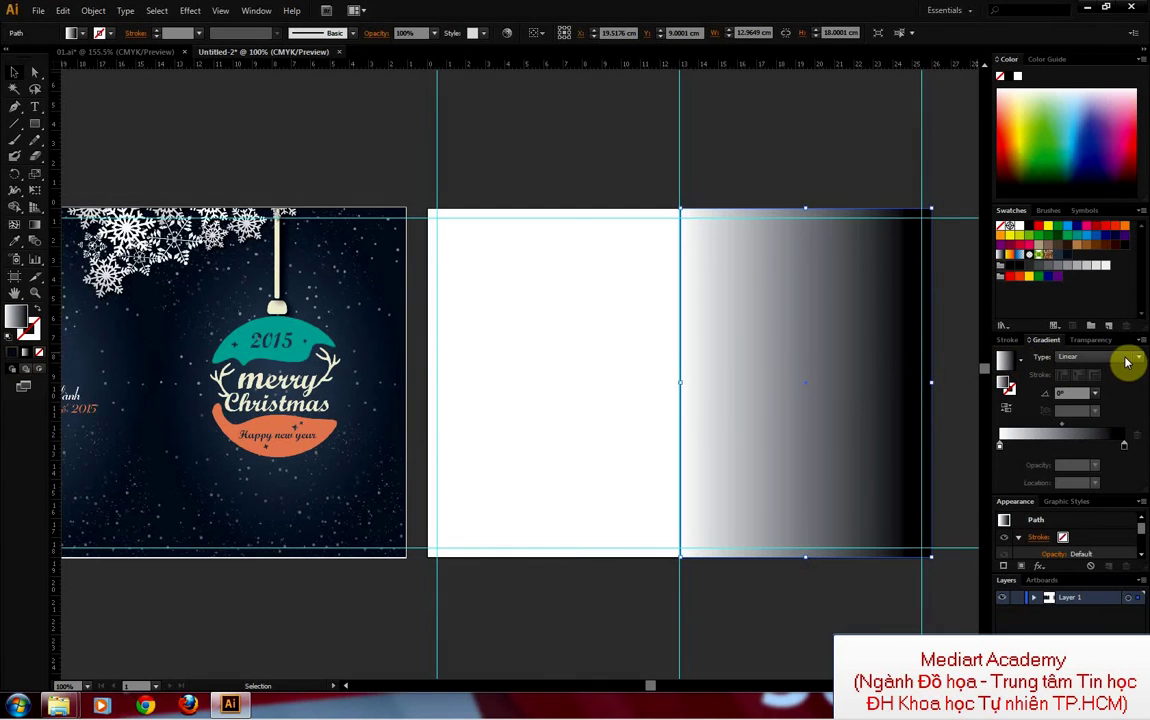
{"action": "left_click", "coordinate": [1127, 362]}
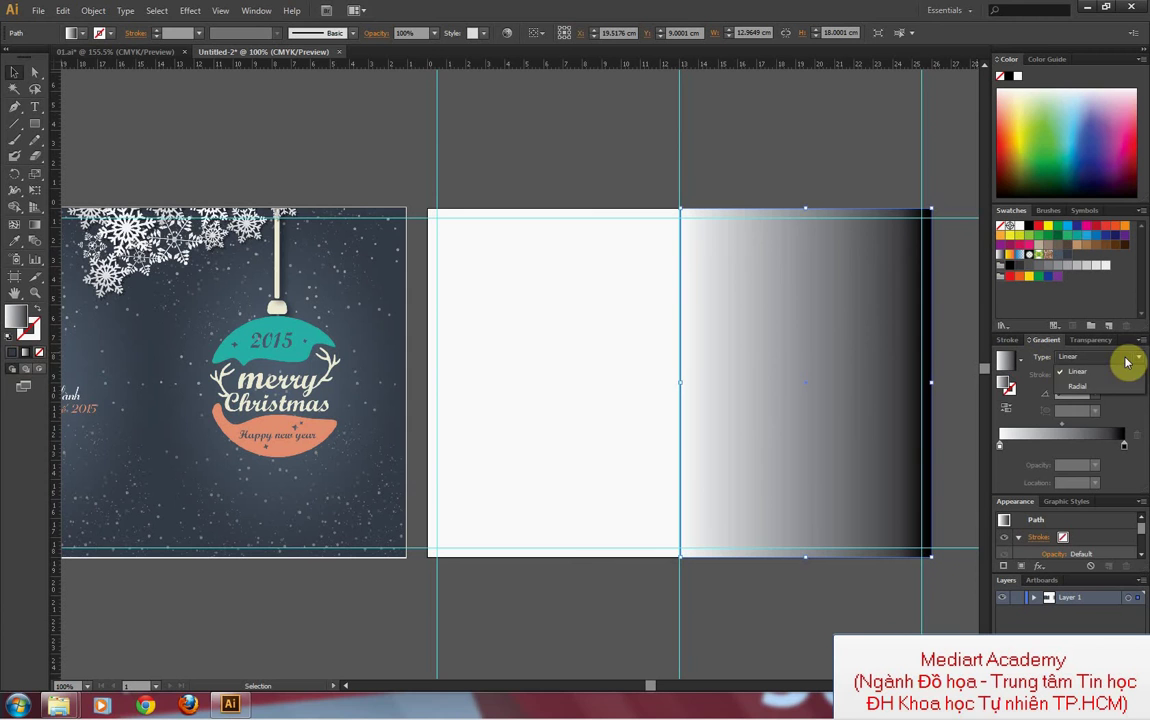
{"action": "left_click", "coordinate": [1081, 387]}
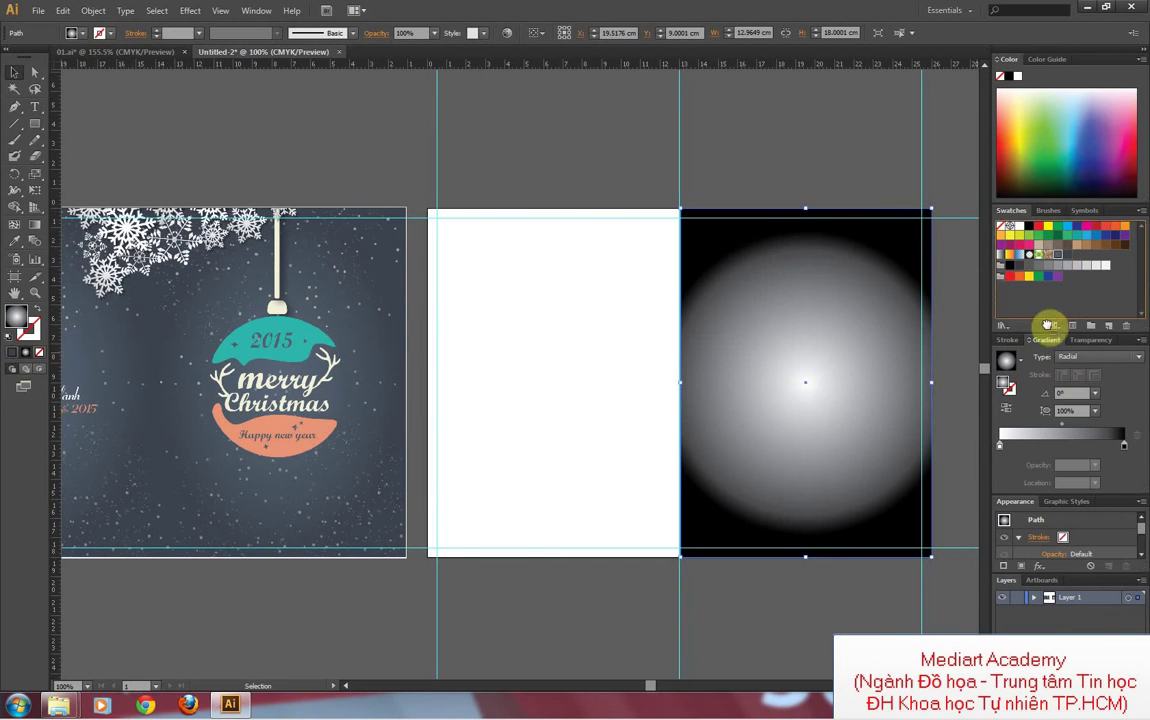
{"action": "left_click_drag", "start_coordinate": [1058, 260], "coordinate": [1000, 444]}
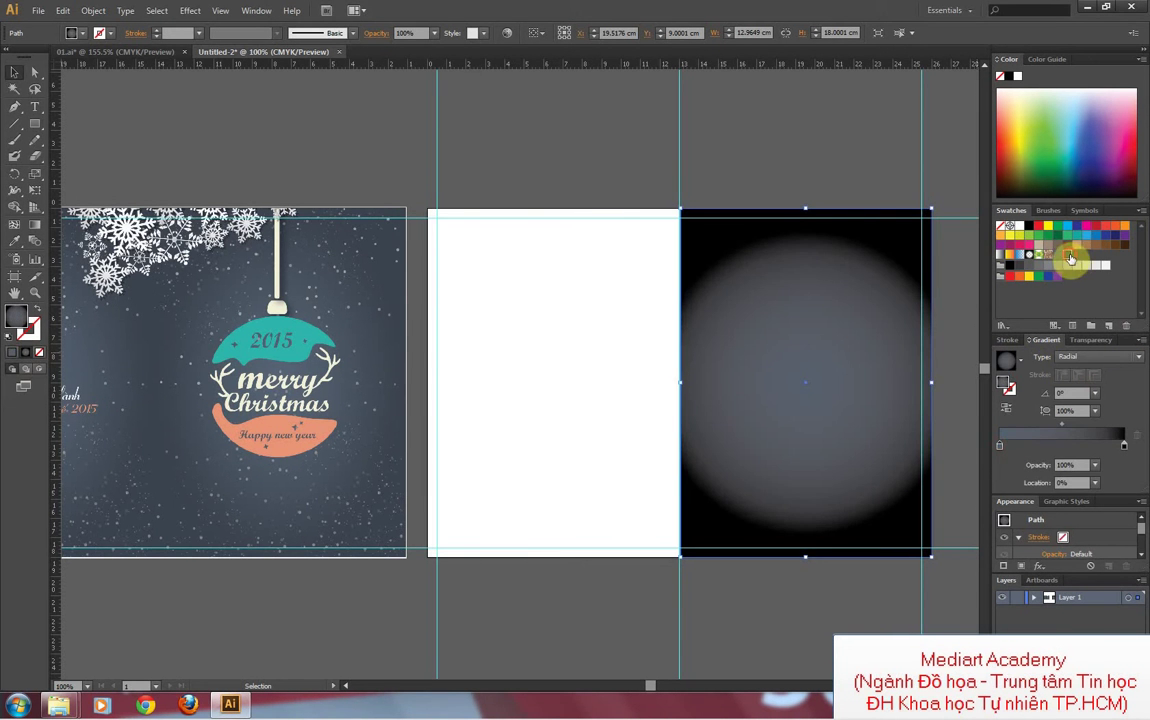
{"action": "left_click_drag", "start_coordinate": [1070, 258], "coordinate": [1126, 444]}
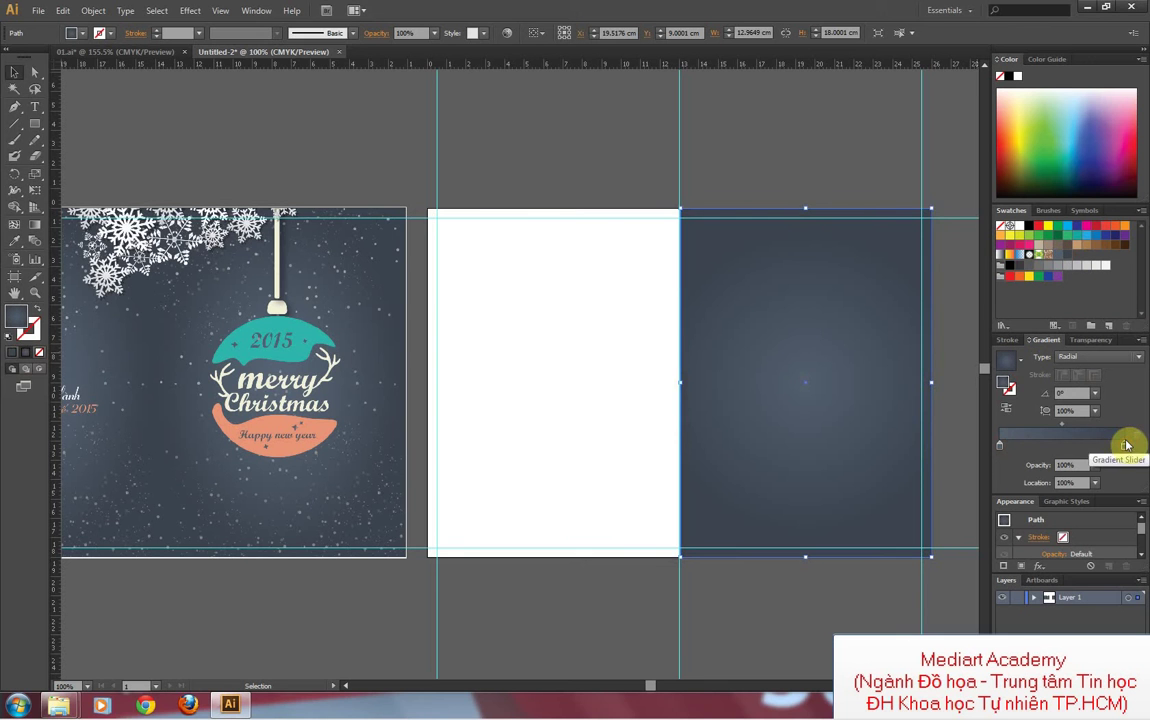
{"action": "left_click", "coordinate": [815, 178]}
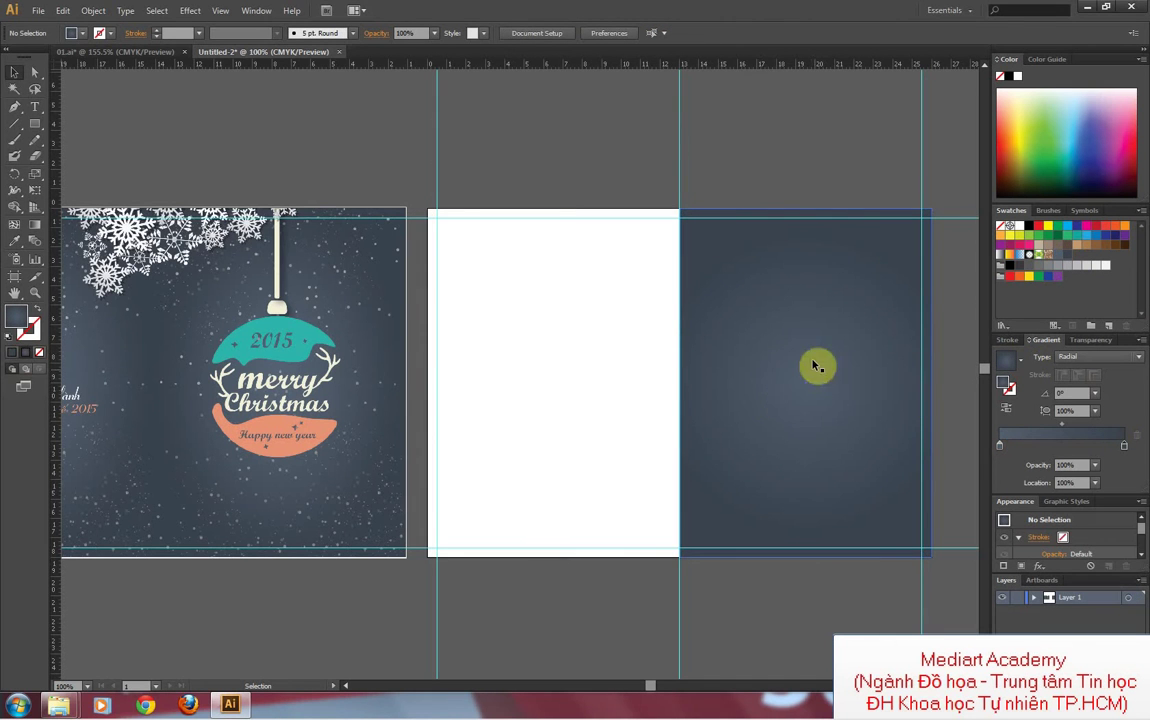
Step: Redraw the radial gradient from the panel's centre out to its upper-right corner
{"action": "left_click", "coordinate": [36, 223]}
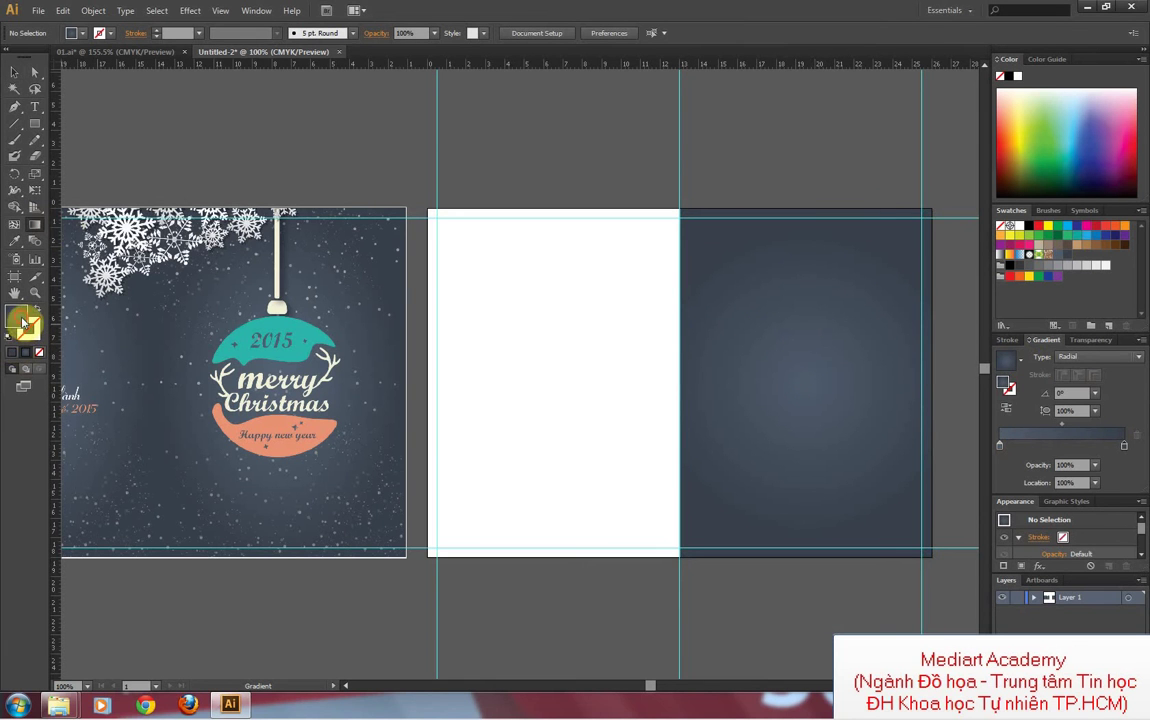
{"action": "key", "text": "v"}
{"action": "left_click", "coordinate": [784, 325]}
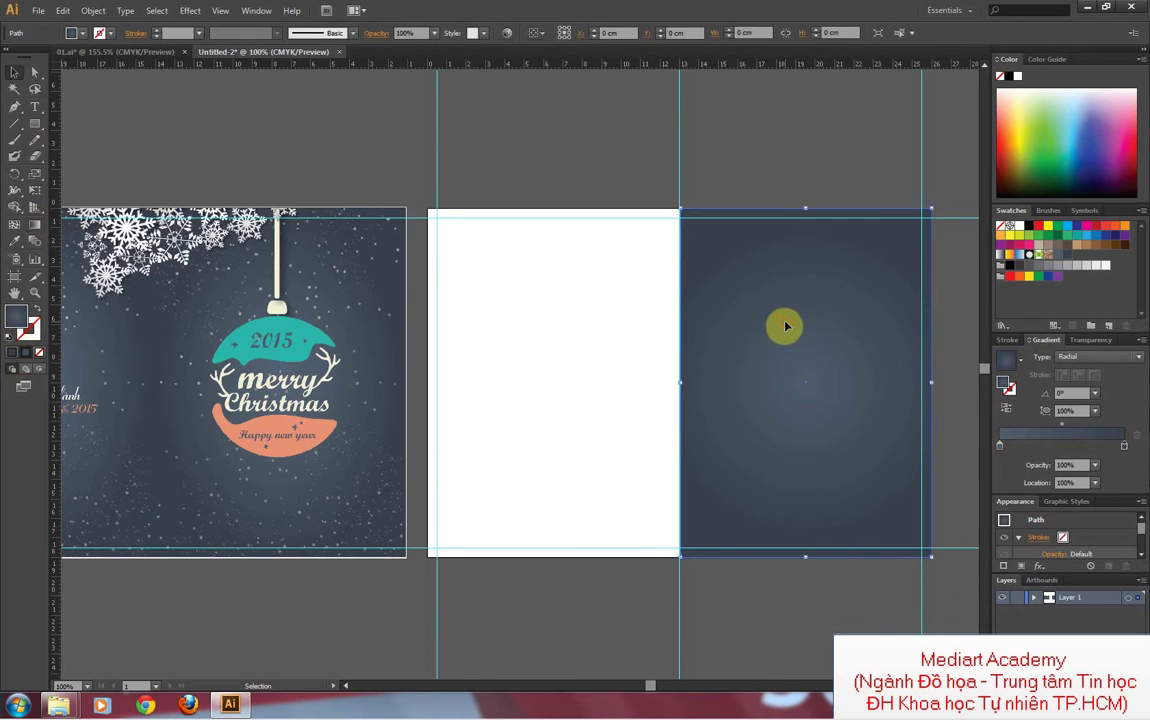
{"action": "key", "text": "g"}
{"action": "left_click_drag", "start_coordinate": [808, 369], "coordinate": [905, 167]}
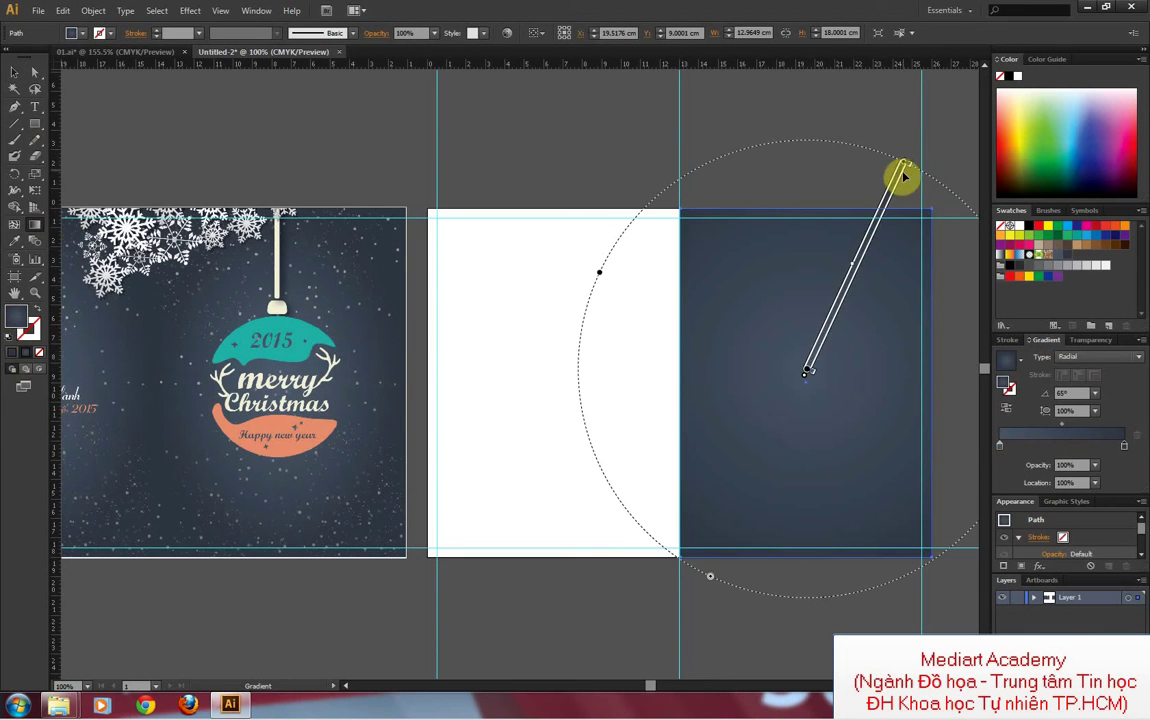
{"action": "left_click_drag", "start_coordinate": [810, 388], "coordinate": [884, 337]}
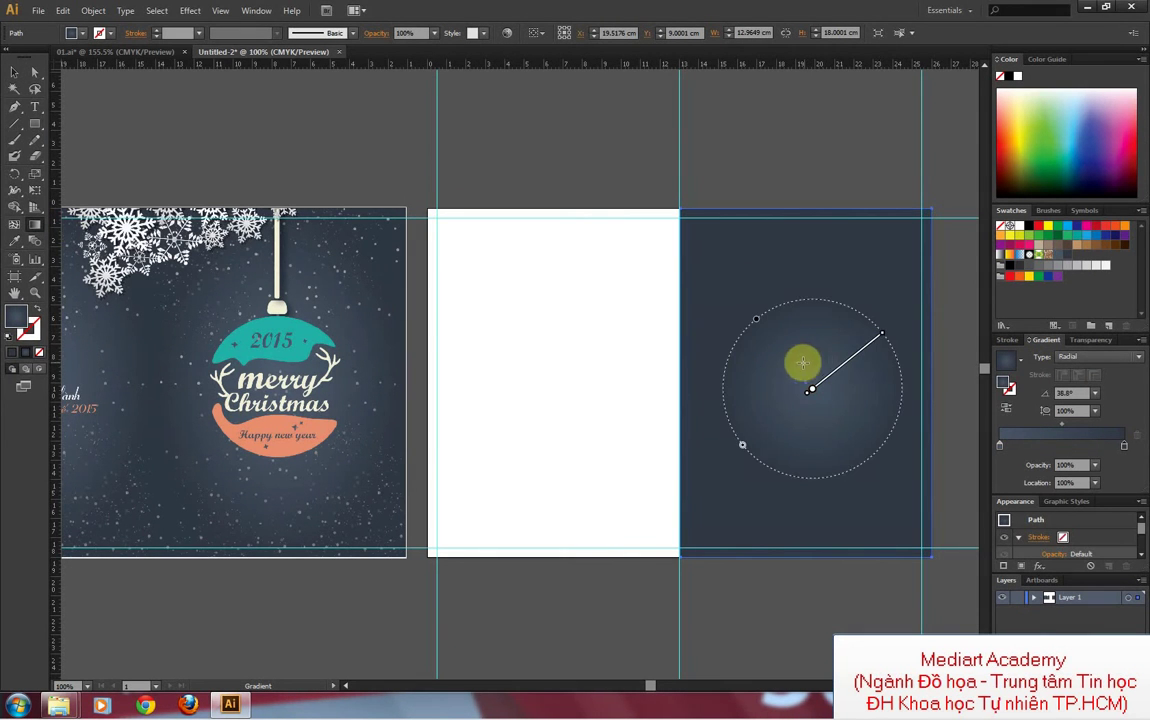
{"action": "left_click_drag", "start_coordinate": [810, 371], "coordinate": [899, 212]}
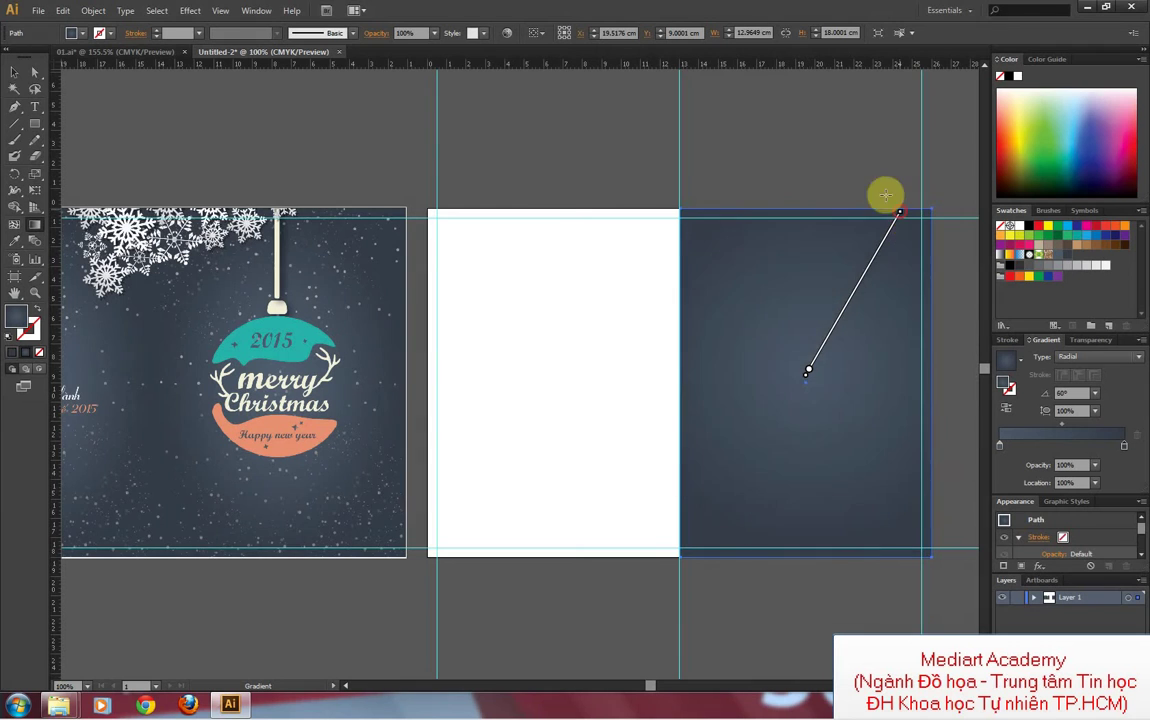
{"action": "left_click", "coordinate": [12, 71]}
{"action": "left_click", "coordinate": [846, 135]}
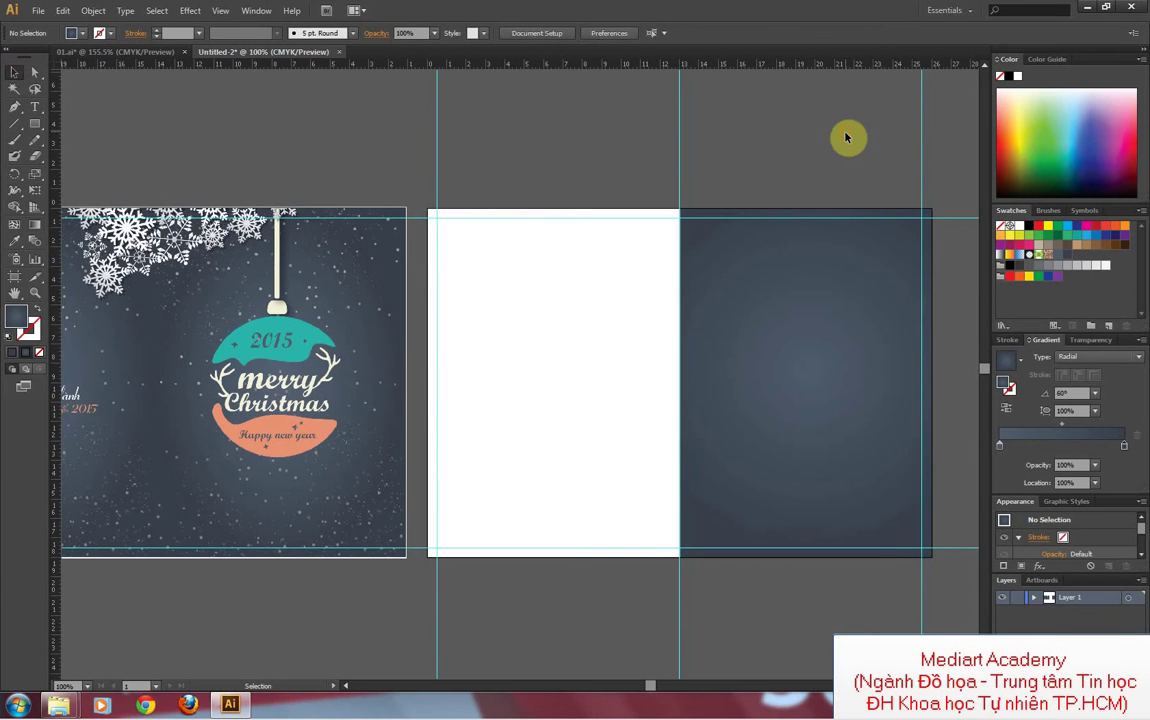
Step: Zoom in and pan over to the gradient panel
{"action": "left_click", "coordinate": [828, 294]}
{"action": "left_click", "coordinate": [801, 149]}
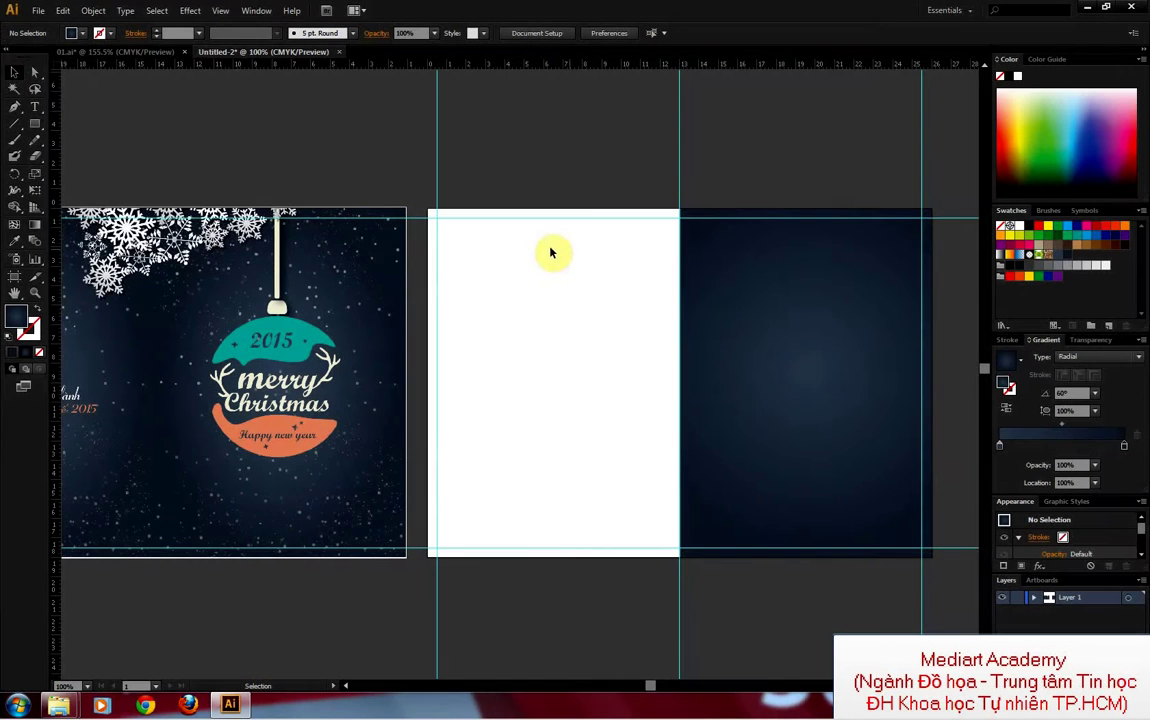
{"action": "key", "text": "z"}
{"action": "mouse_move", "coordinate": [185, 181]}
{"action": "left_mouse_down"}
{"action": "mouse_move", "coordinate": [466, 539]}
{"action": "mouse_move", "coordinate": [424, 520]}
{"action": "left_mouse_up"}
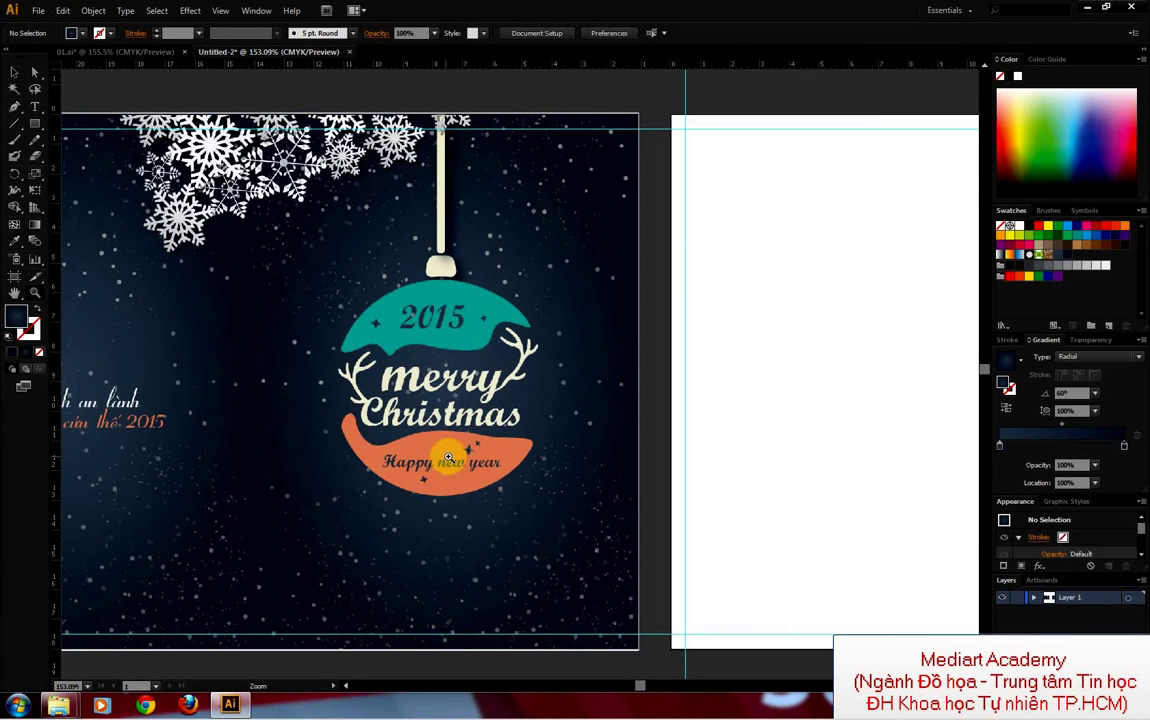
{"action": "key", "text": "h"}
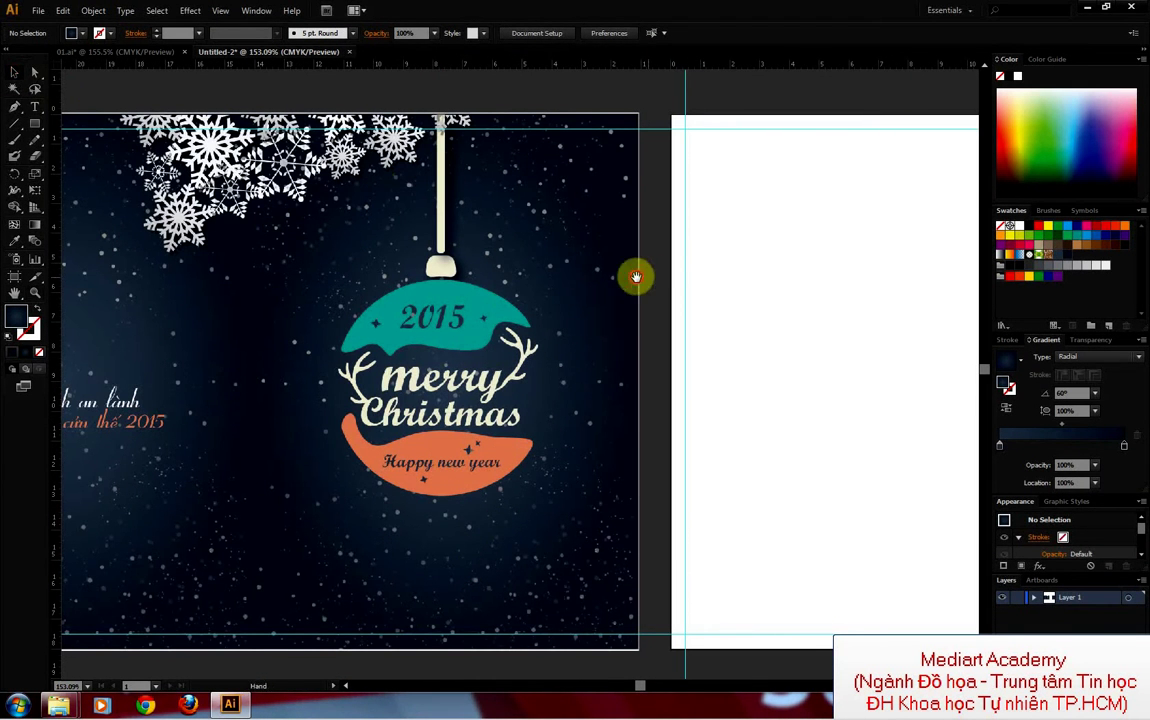
{"action": "mouse_move", "coordinate": [636, 276]}
{"action": "left_mouse_down"}
{"action": "mouse_move", "coordinate": [236, 267]}
{"action": "mouse_move", "coordinate": [431, 280]}
{"action": "left_mouse_up"}
{"action": "left_click_drag", "start_coordinate": [836, 267], "coordinate": [616, 267]}
{"action": "key", "text": "v"}
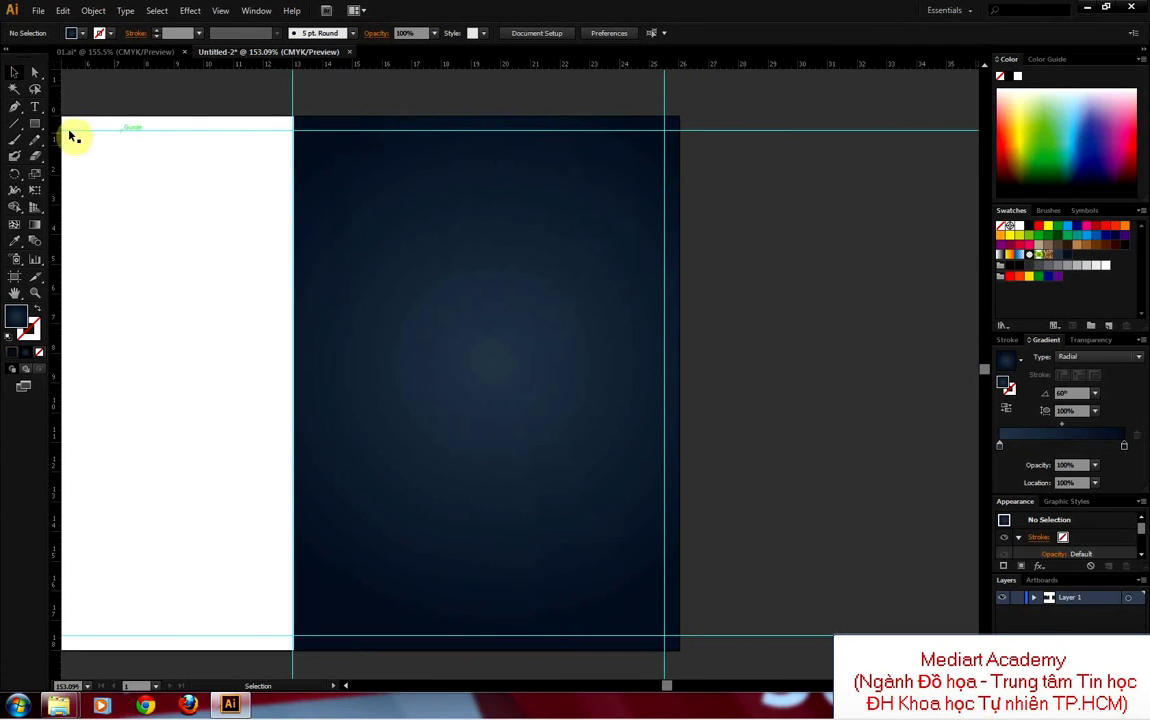
Step: Draw a tiny 0.2535 cm white circle beside the artboard and show the Brushes list
{"action": "left_click_drag", "start_coordinate": [38, 130], "coordinate": [63, 157]}
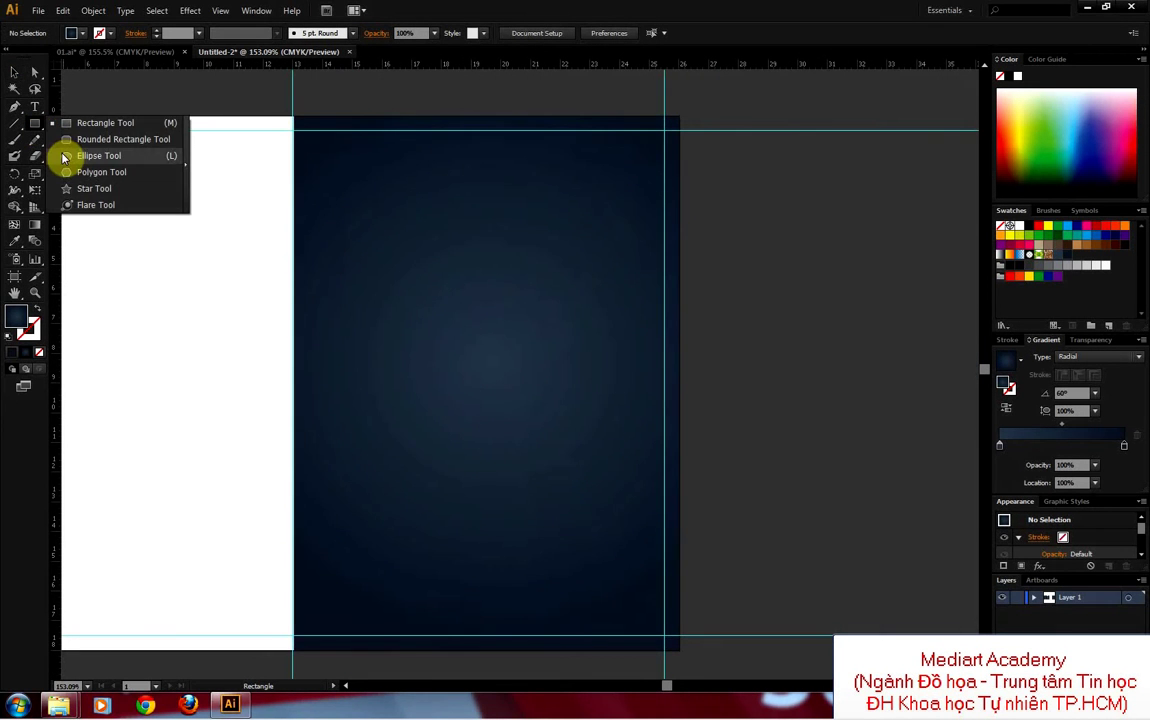
{"action": "left_click", "coordinate": [63, 155]}
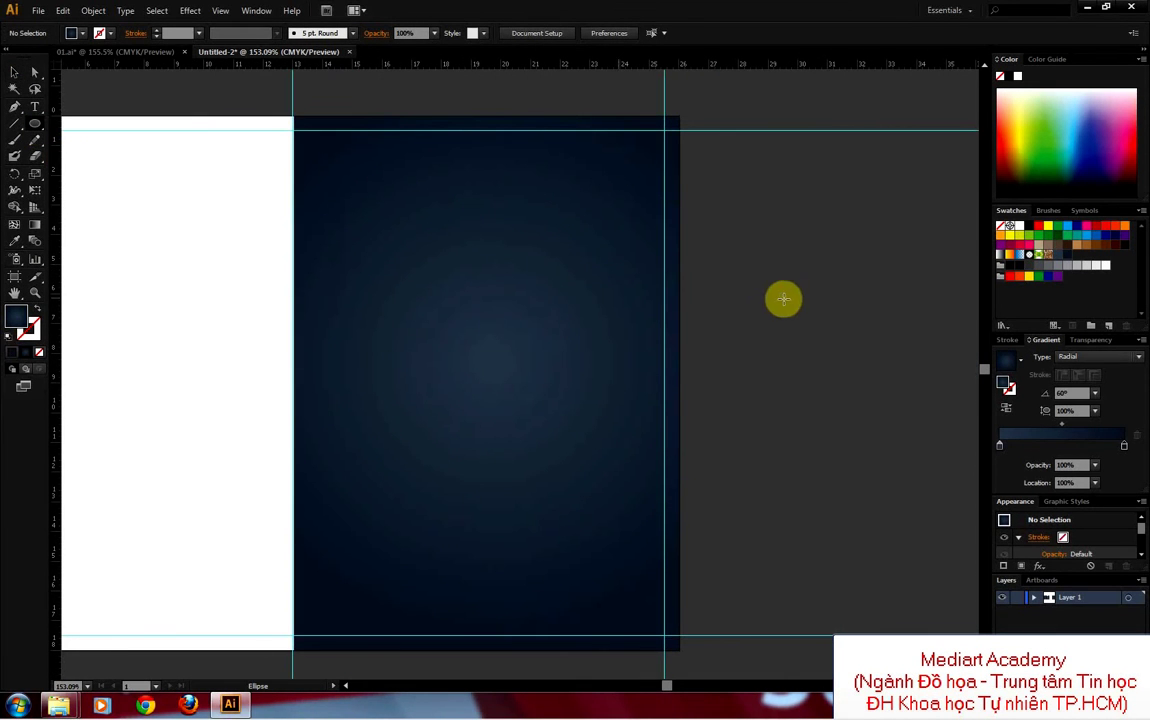
{"action": "left_click_drag", "start_coordinate": [793, 297], "coordinate": [795, 299]}
{"action": "left_click", "coordinate": [15, 73]}
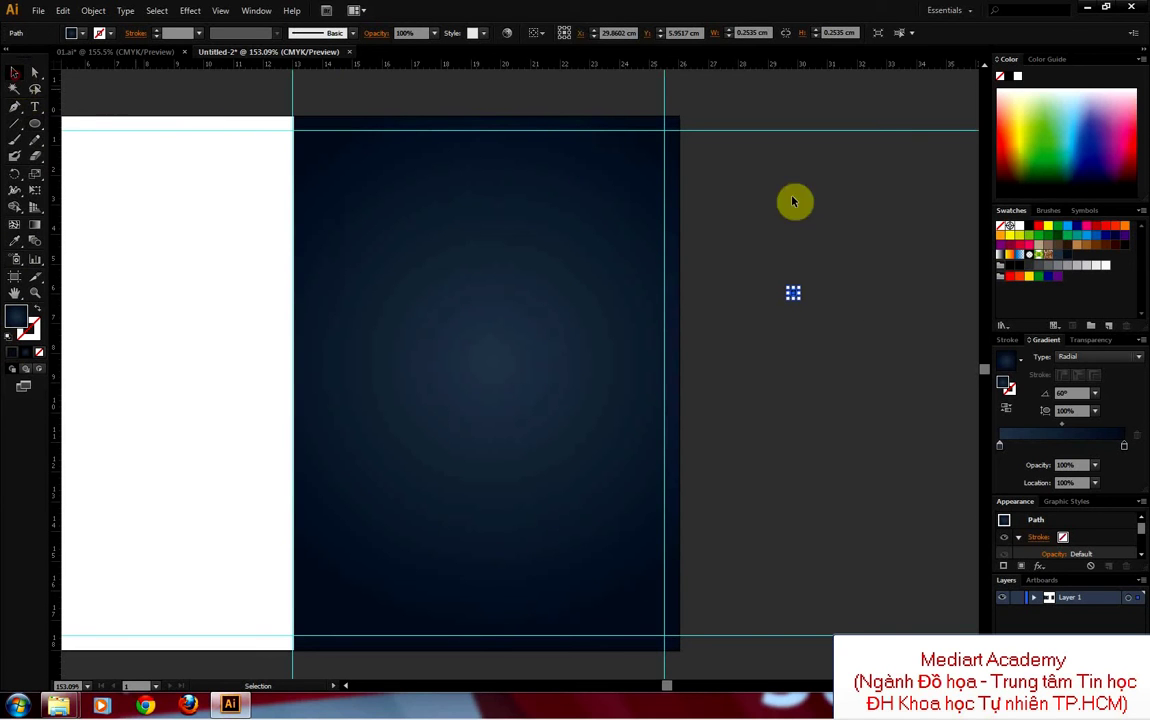
{"action": "left_click", "coordinate": [1017, 226]}
{"action": "left_click", "coordinate": [855, 303]}
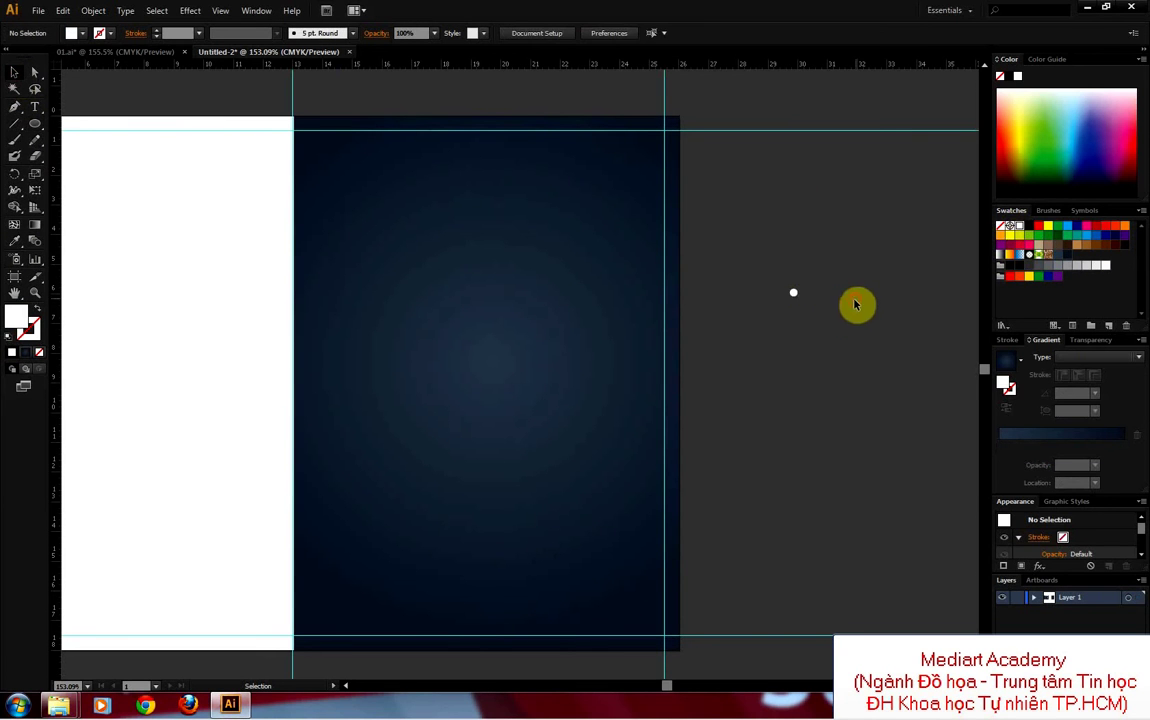
{"action": "left_click_drag", "start_coordinate": [760, 266], "coordinate": [826, 330]}
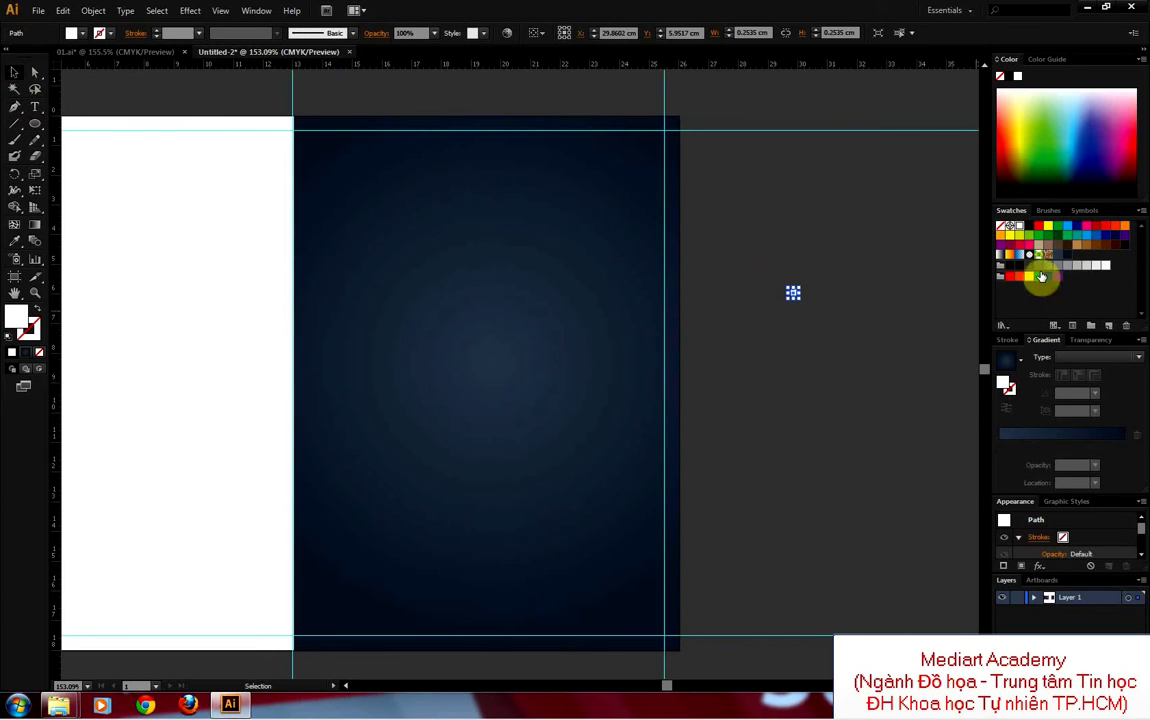
{"action": "left_click", "coordinate": [1049, 211]}
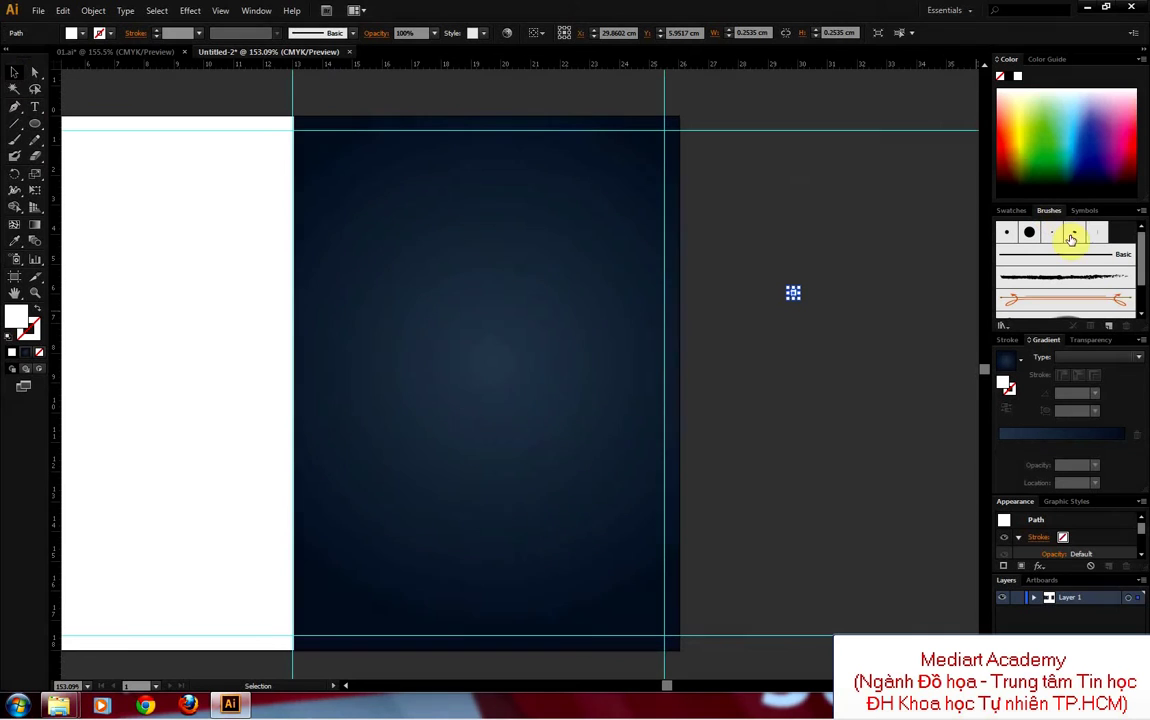
Step: Turn the white circle into a new scatter brush named tuyet
{"action": "left_click", "coordinate": [1110, 330]}
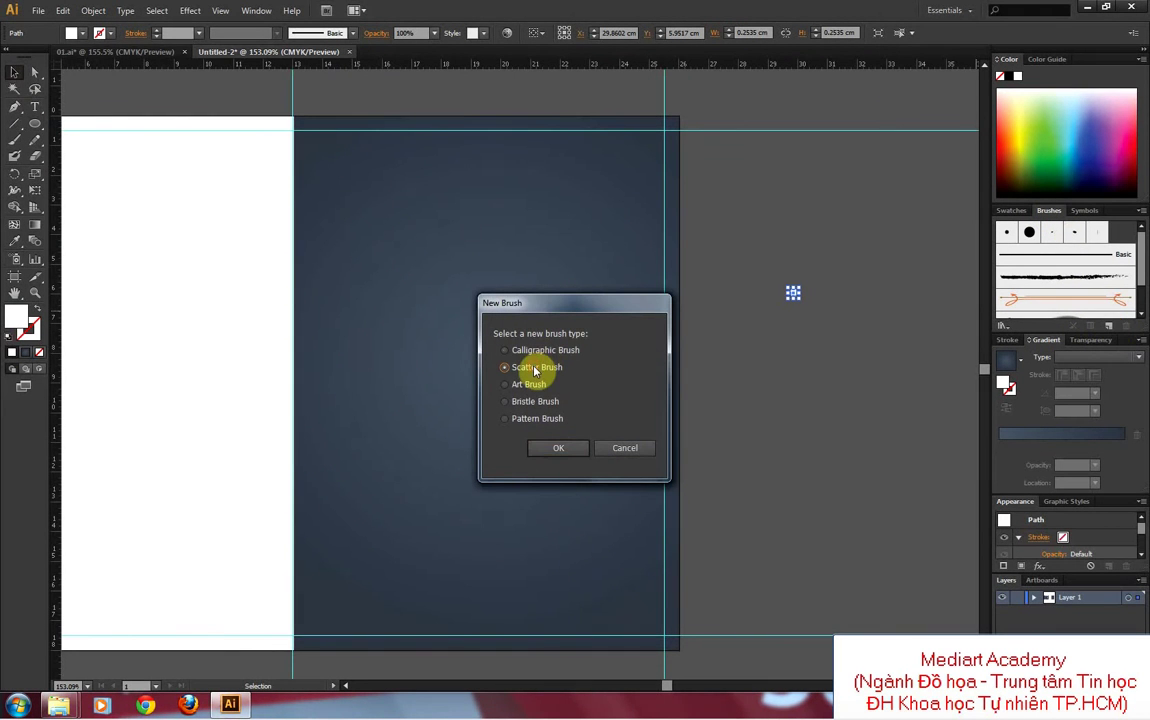
{"action": "left_click", "coordinate": [563, 451]}
{"action": "type", "text": "tuyet"}
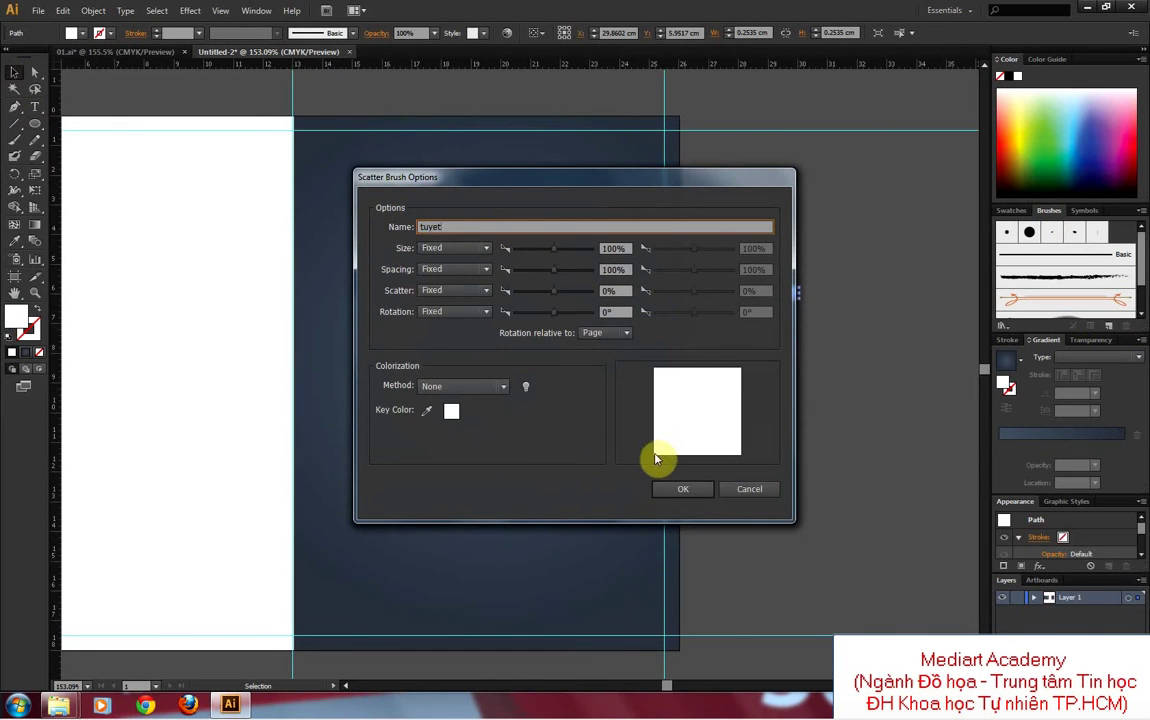
{"action": "left_click", "coordinate": [668, 488]}
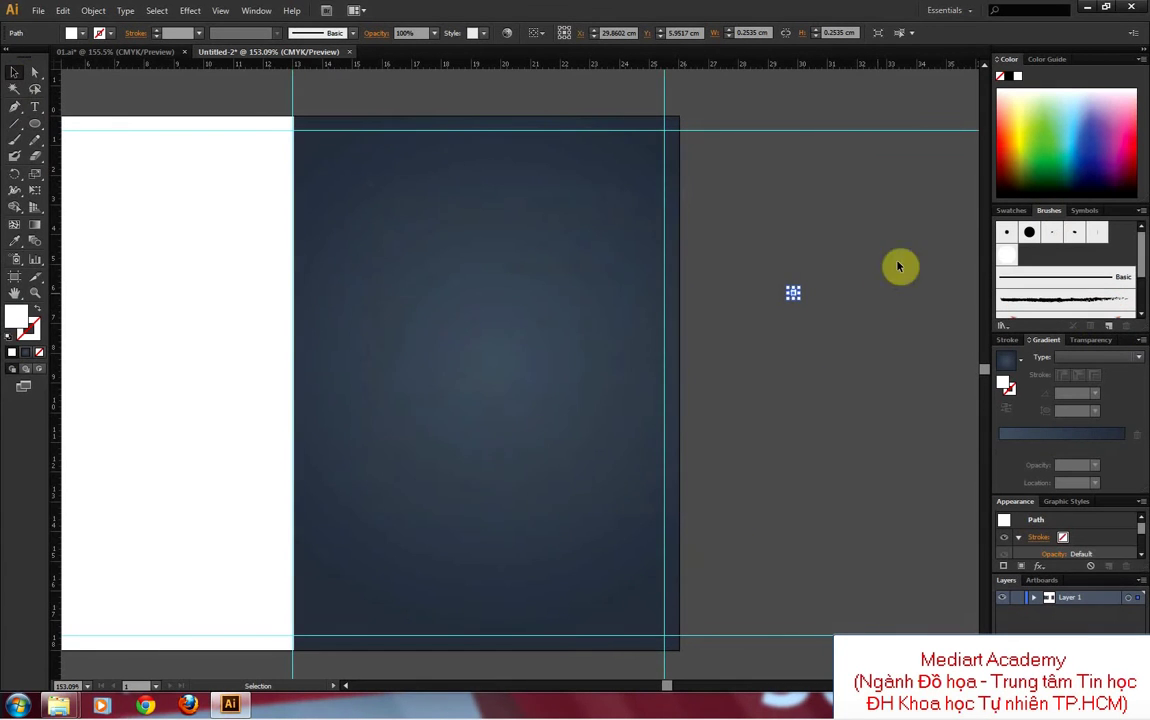
{"action": "left_click", "coordinate": [875, 330]}
Step: Paint a dotted S-curve stroke with the tuyet brush to the right of the artboard
{"action": "scroll", "coordinate": [480, 200], "scroll_direction": "down", "scroll_amount": 2}
{"action": "left_click", "coordinate": [14, 140]}
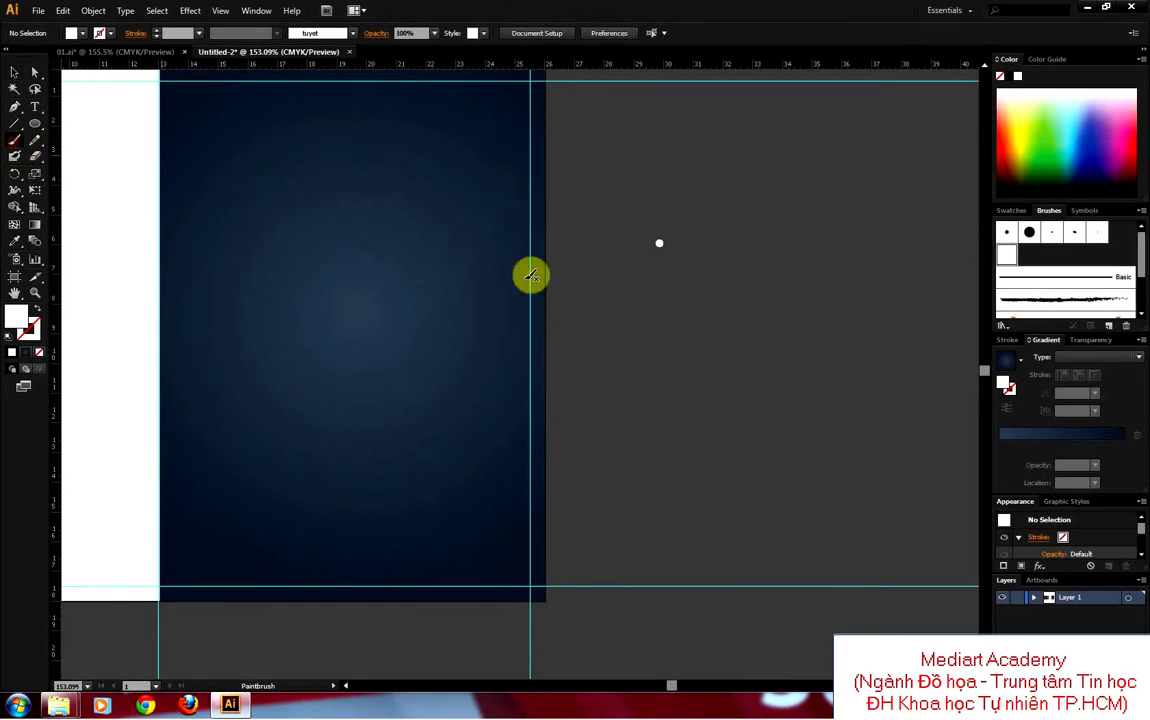
{"action": "left_click_drag", "start_coordinate": [622, 302], "coordinate": [890, 450]}
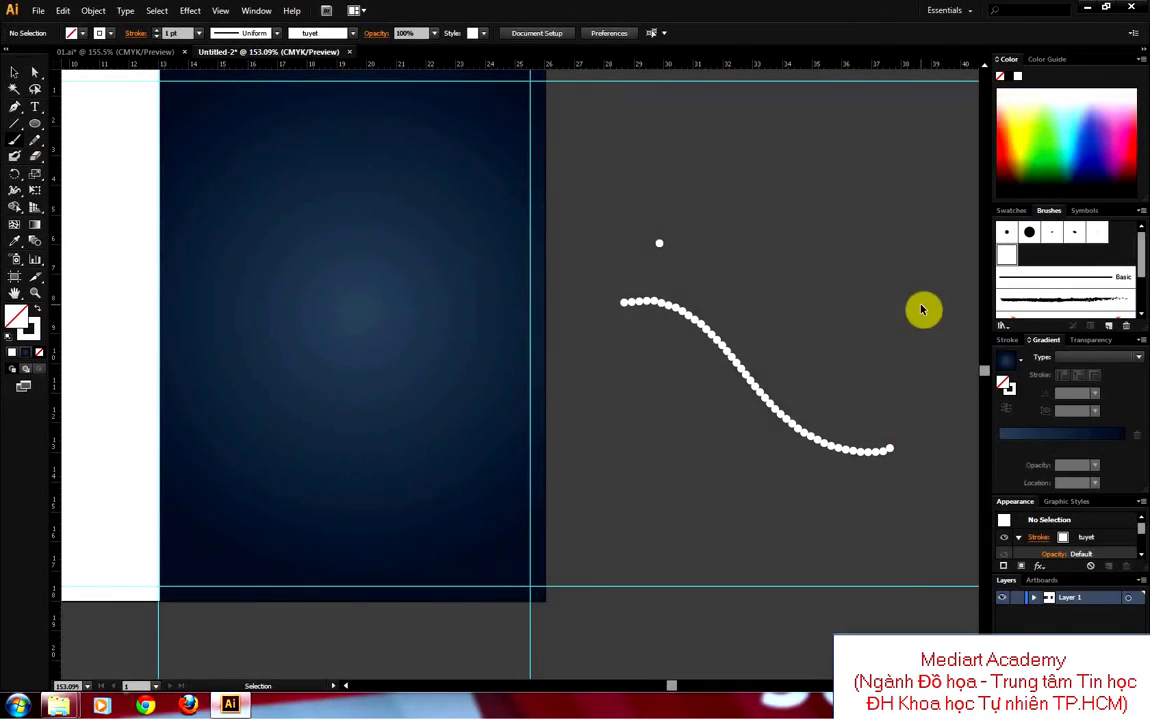
{"action": "key", "text": "ctrl+z"}
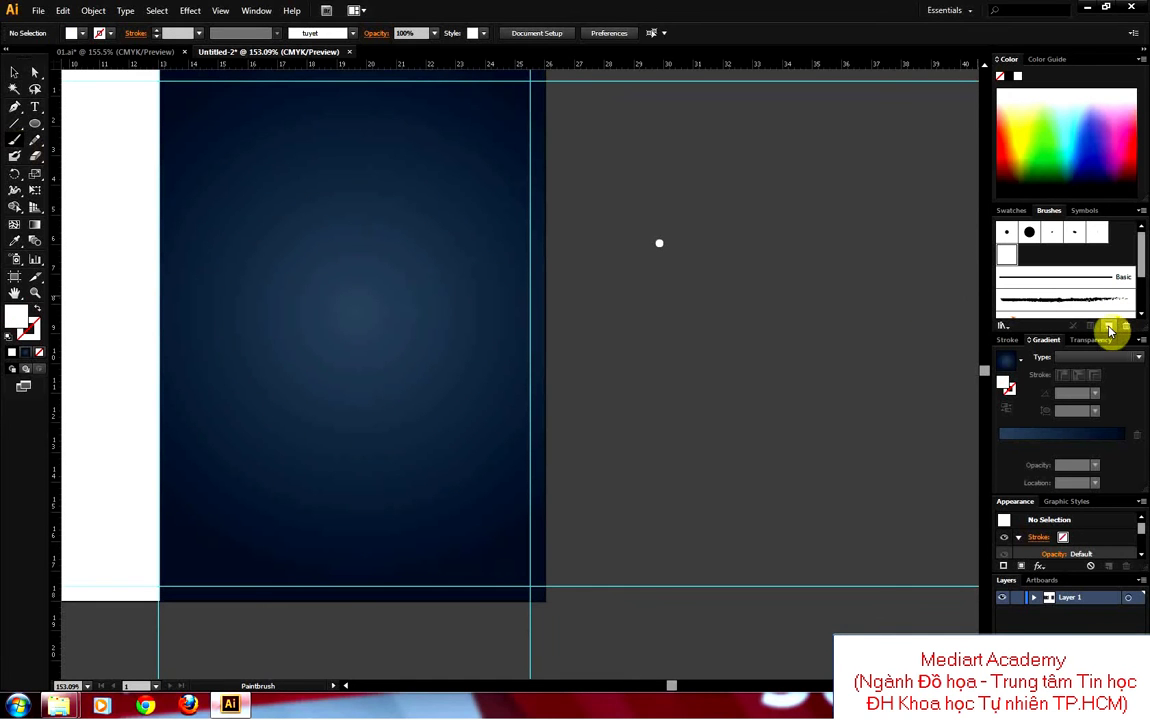
{"action": "mouse_move", "coordinate": [608, 320]}
{"action": "left_mouse_down"}
{"action": "mouse_move", "coordinate": [821, 403]}
{"action": "mouse_move", "coordinate": [872, 380]}
{"action": "left_mouse_up"}
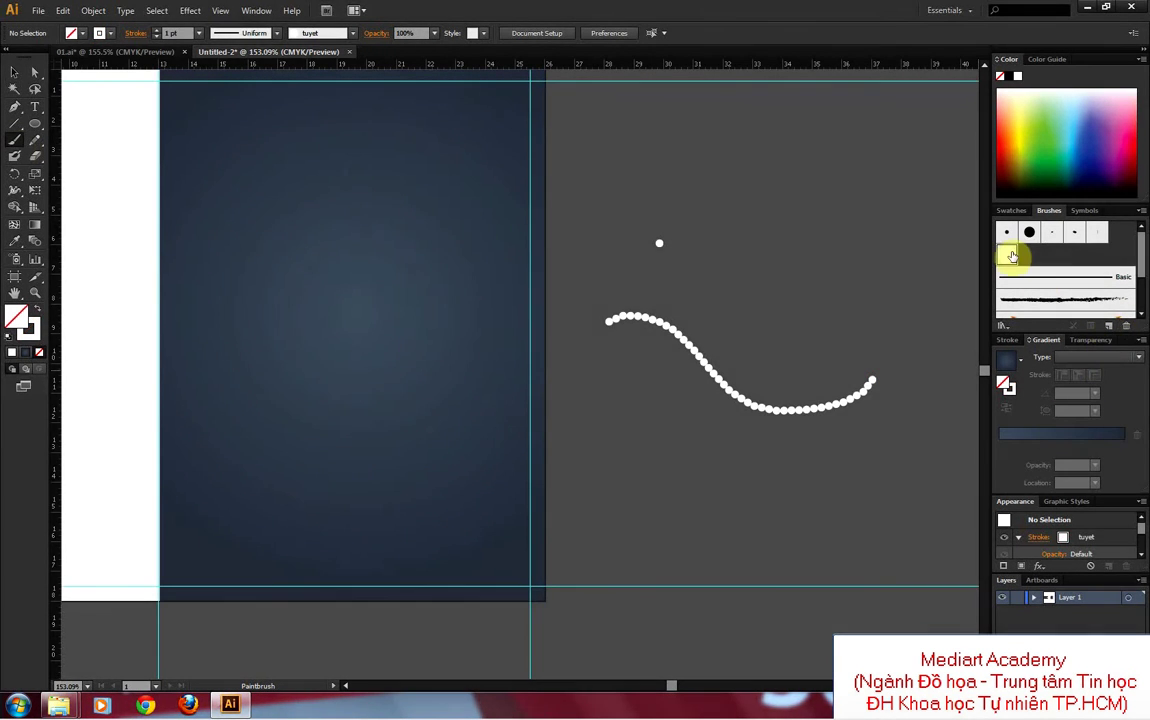
Step: In the tuyet brush options, set Size to Random with an adjusted size range
{"action": "double_click", "coordinate": [1010, 254]}
{"action": "left_click_drag", "start_coordinate": [539, 180], "coordinate": [929, 149]}
{"action": "left_click", "coordinate": [858, 215]}
{"action": "left_click", "coordinate": [848, 246]}
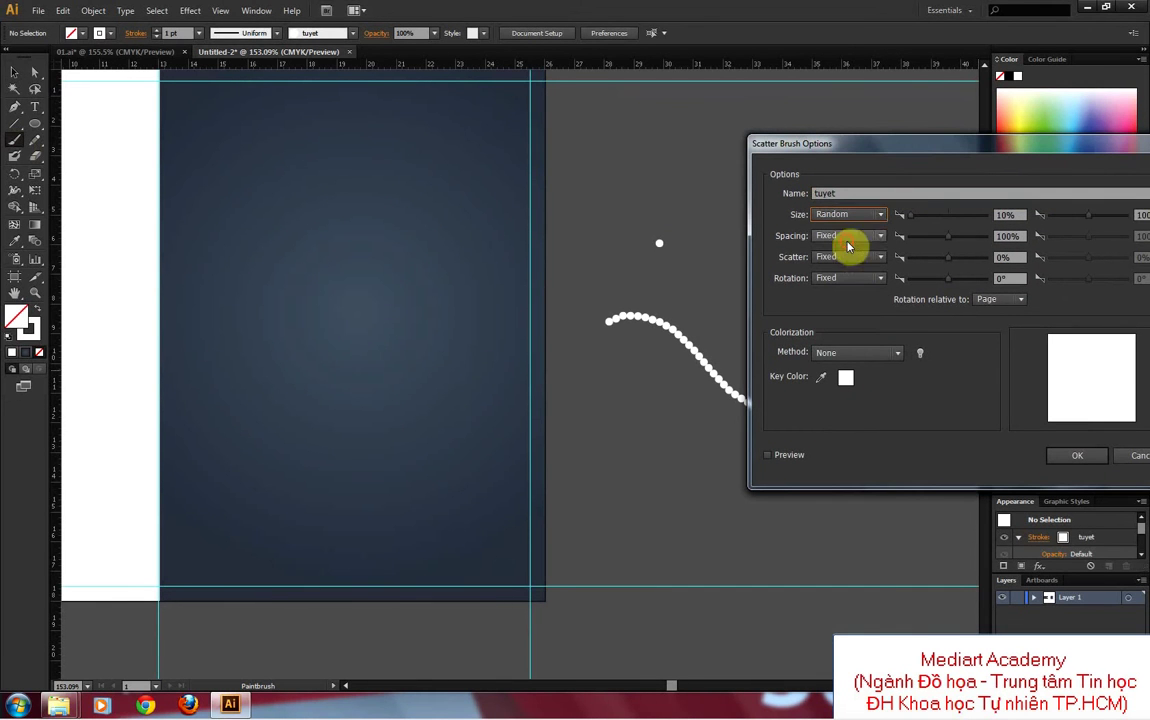
{"action": "left_click", "coordinate": [946, 219]}
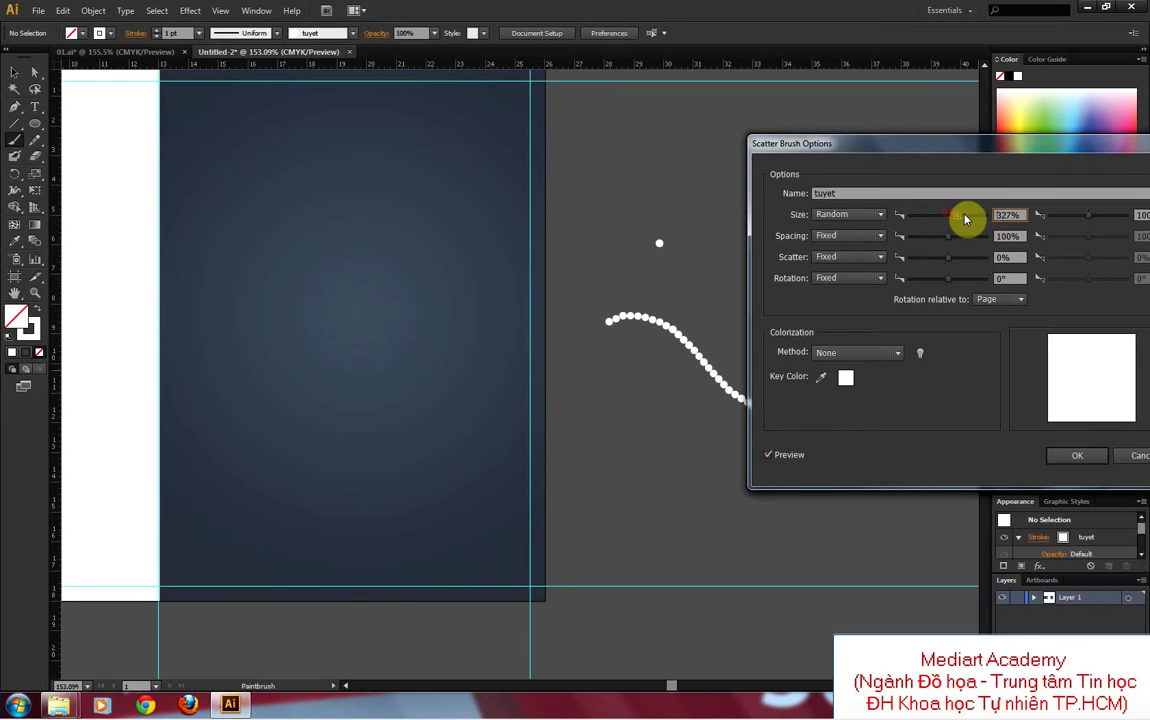
{"action": "left_click_drag", "start_coordinate": [965, 219], "coordinate": [921, 221]}
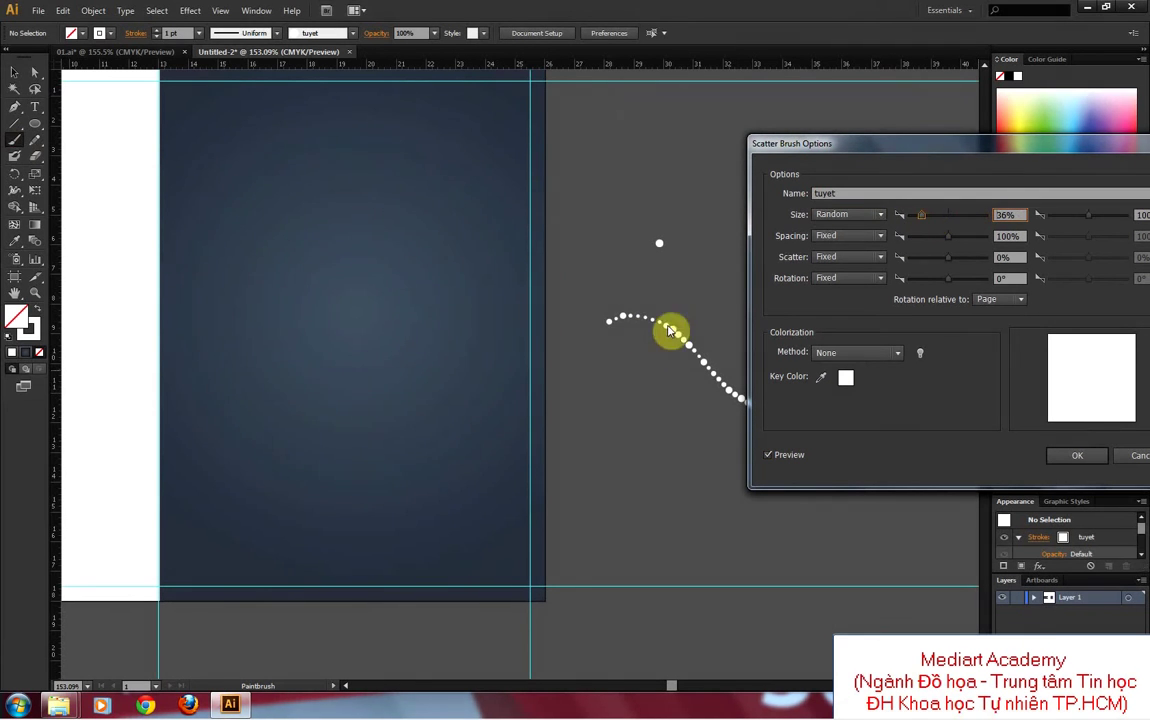
Step: Set Spacing and Scatter to Random, widening gaps and spreading dots away from the path
{"action": "left_click", "coordinate": [848, 238]}
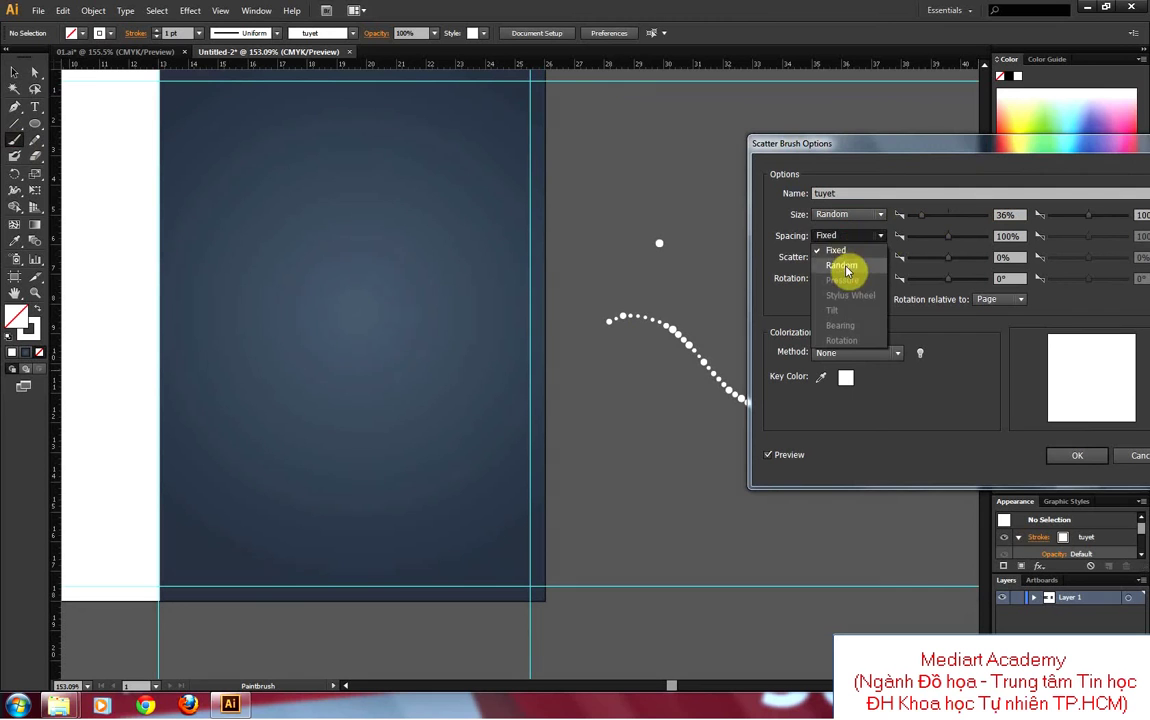
{"action": "left_click", "coordinate": [841, 265]}
{"action": "mouse_move", "coordinate": [937, 242]}
{"action": "left_mouse_down"}
{"action": "mouse_move", "coordinate": [927, 242]}
{"action": "mouse_move", "coordinate": [968, 243]}
{"action": "left_mouse_up"}
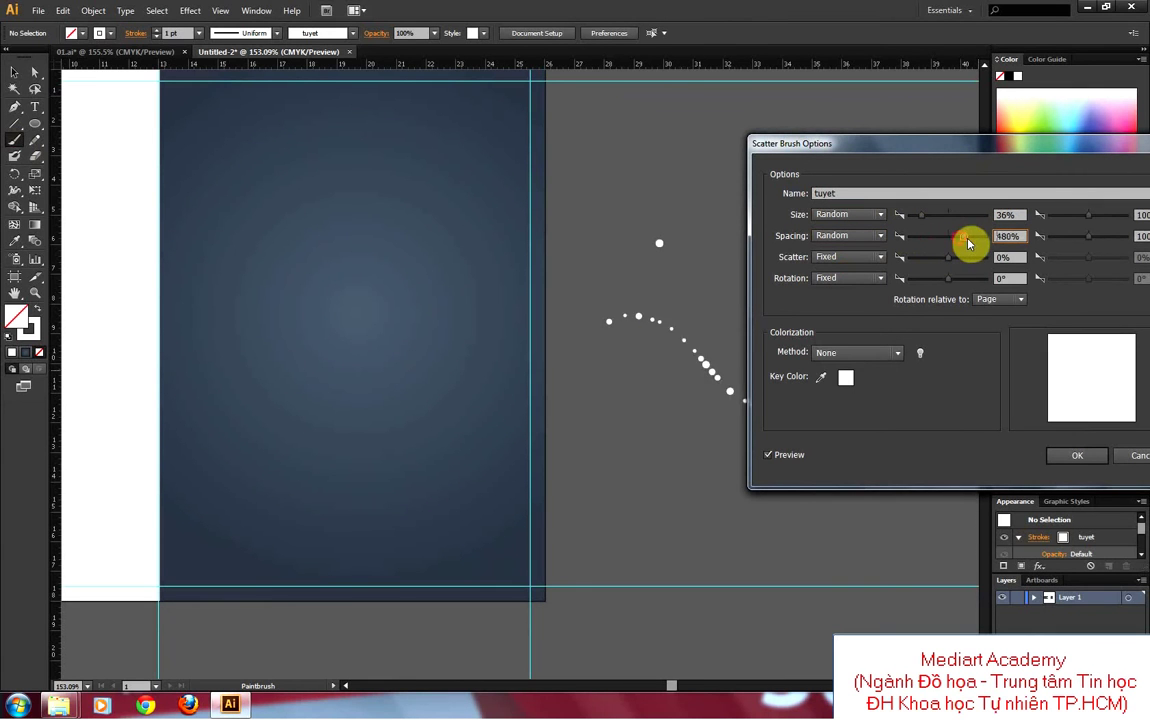
{"action": "left_click", "coordinate": [847, 257]}
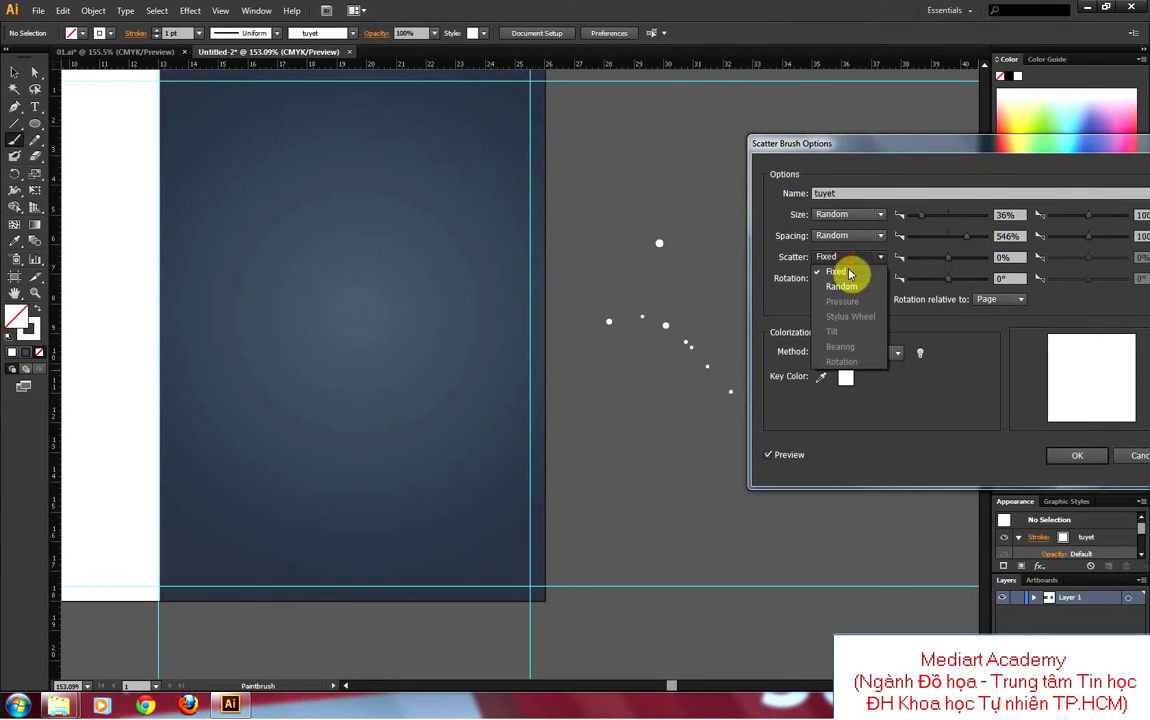
{"action": "left_click", "coordinate": [847, 287]}
{"action": "left_click_drag", "start_coordinate": [947, 258], "coordinate": [919, 262]}
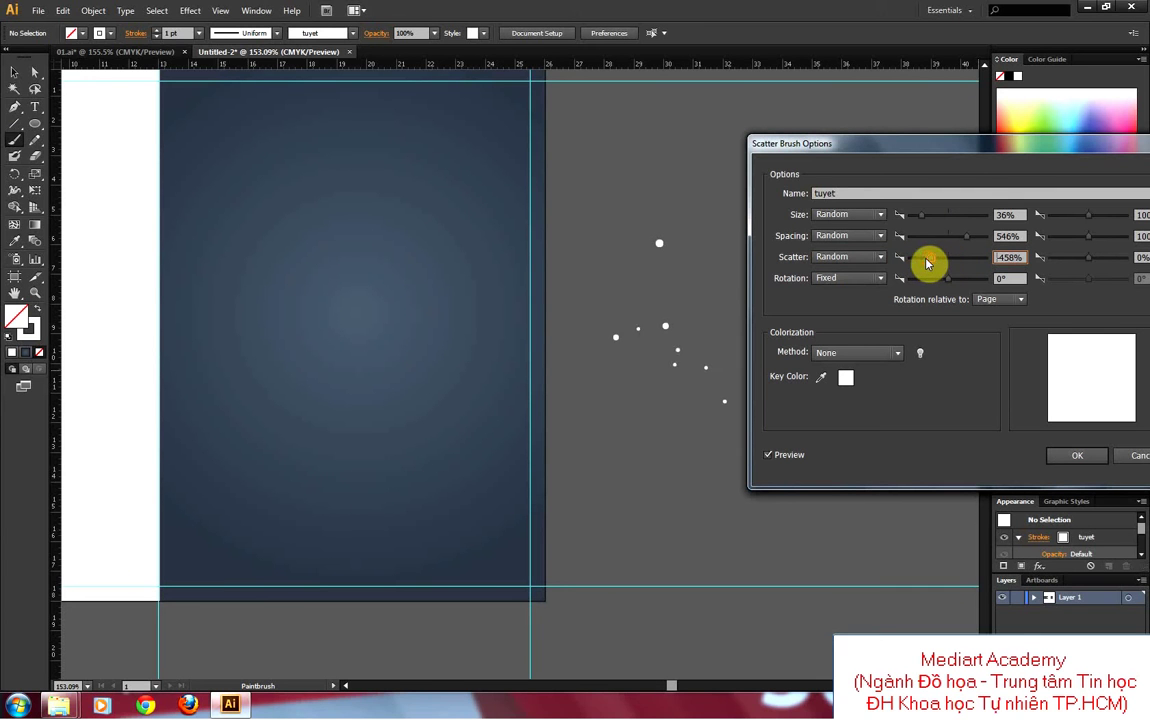
Step: Keep rotation fixed, confirm the brush, and apply the changes to existing strokes
{"action": "left_click", "coordinate": [865, 282]}
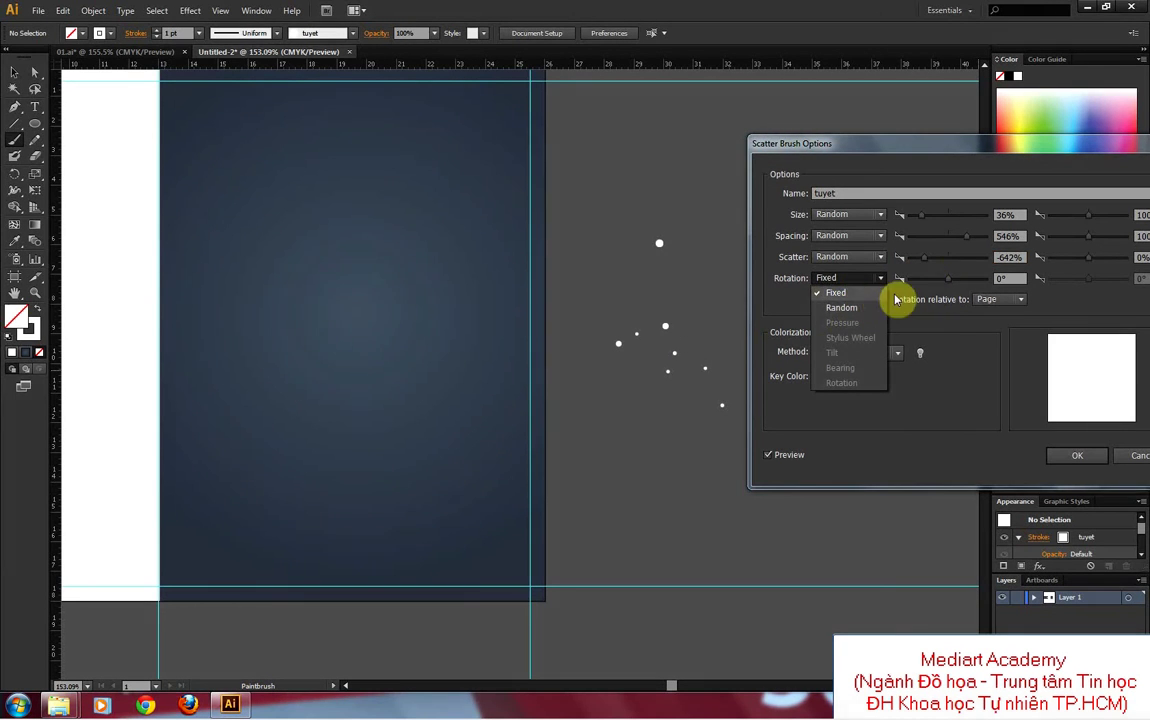
{"action": "left_click", "coordinate": [960, 335]}
{"action": "left_click_drag", "start_coordinate": [922, 150], "coordinate": [422, 136]}
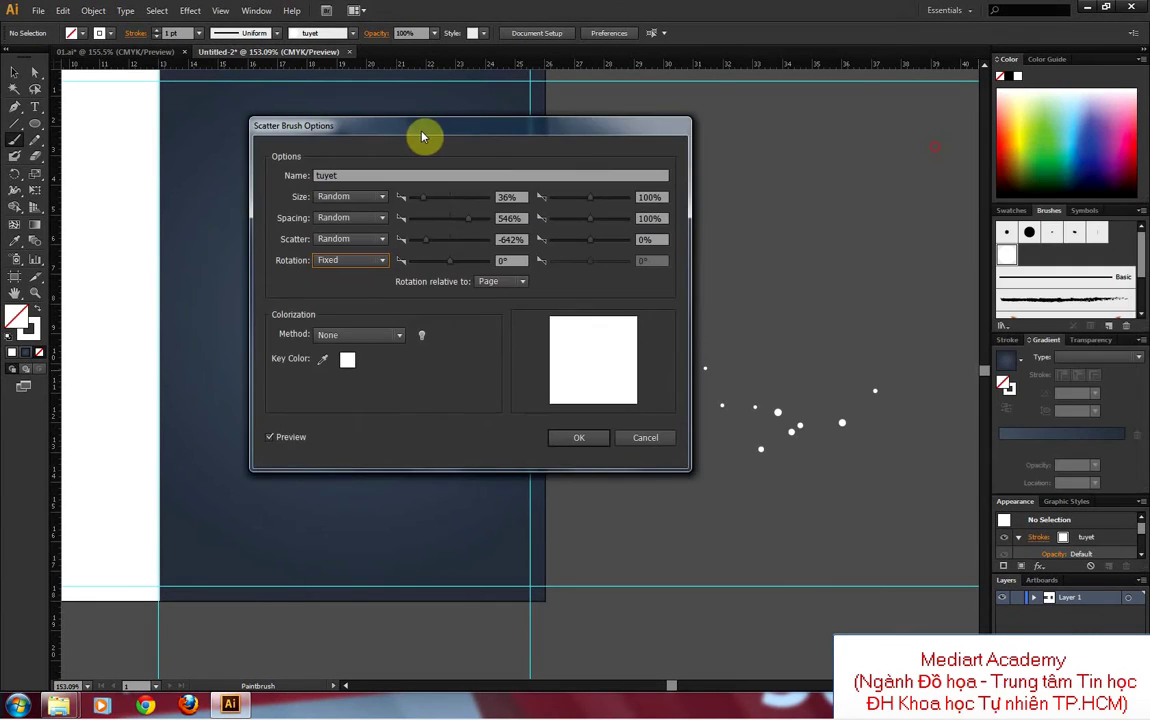
{"action": "left_click", "coordinate": [578, 437]}
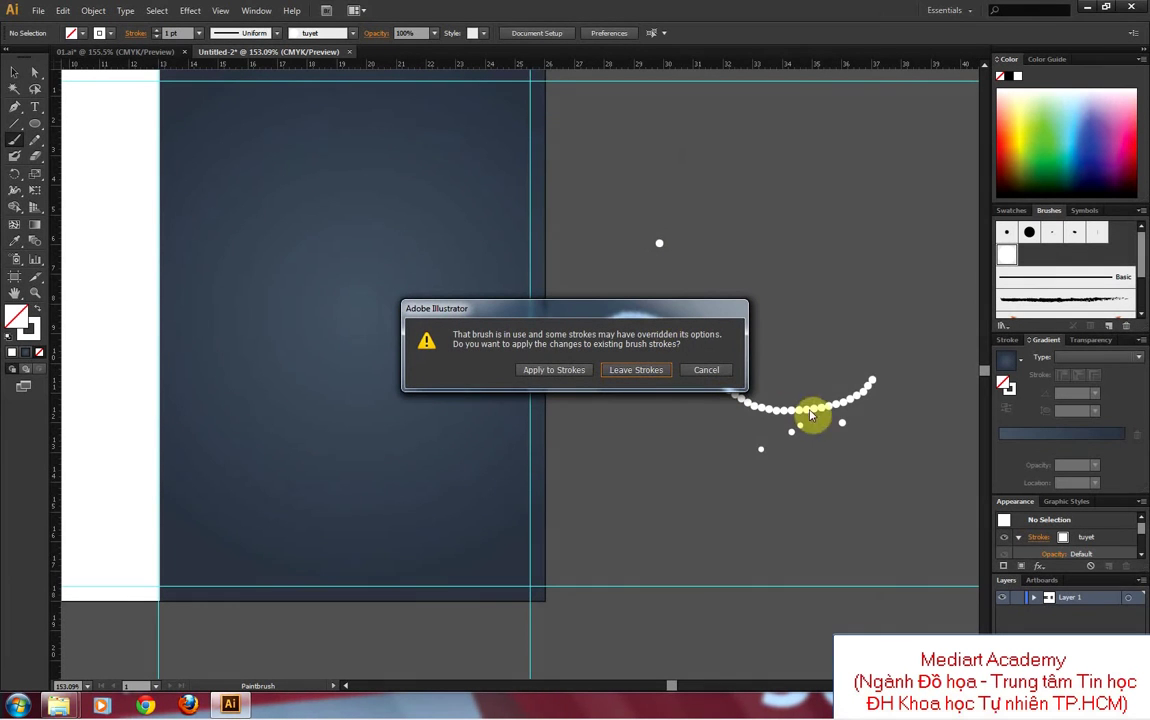
{"action": "left_click", "coordinate": [566, 370]}
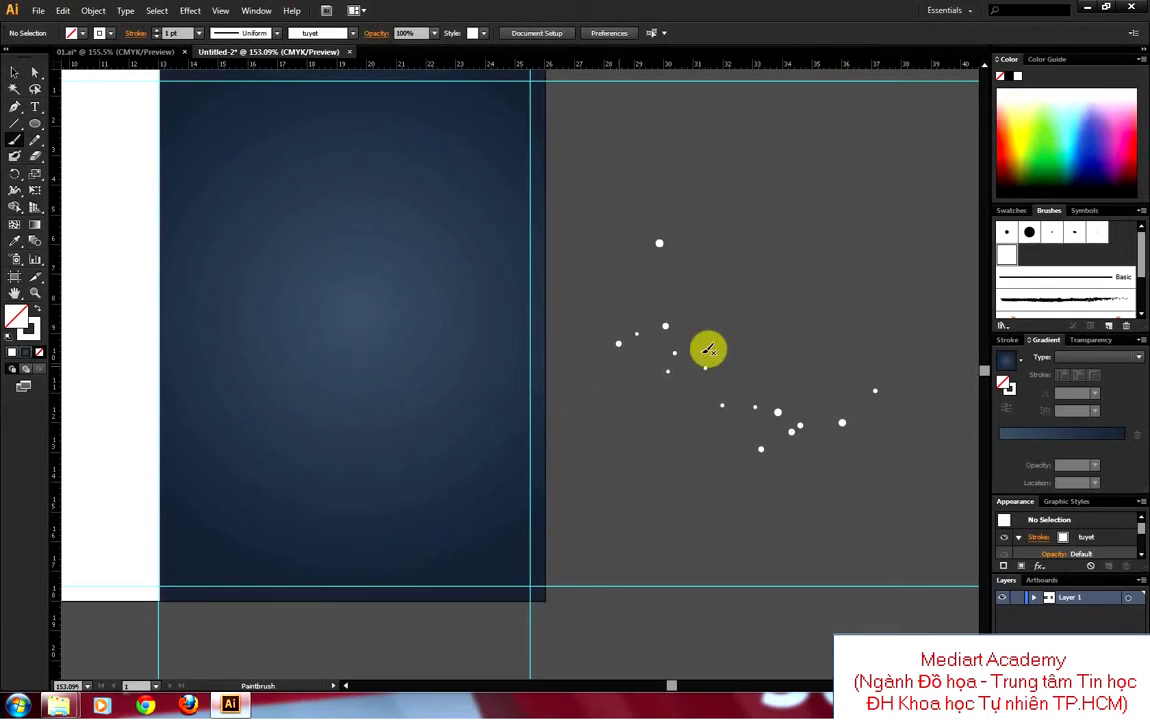
Step: Paint three more scattered tuyet snow strokes beside the first one
{"action": "left_click_drag", "start_coordinate": [660, 325], "coordinate": [801, 357]}
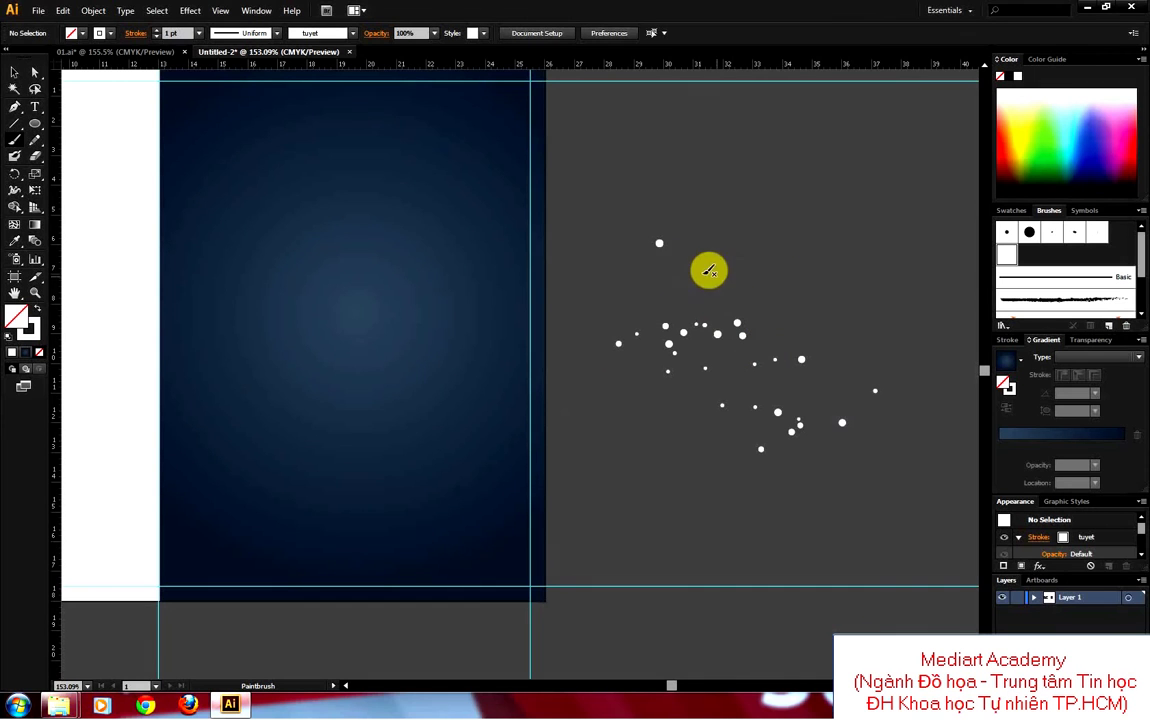
{"action": "left_click_drag", "start_coordinate": [740, 260], "coordinate": [891, 364]}
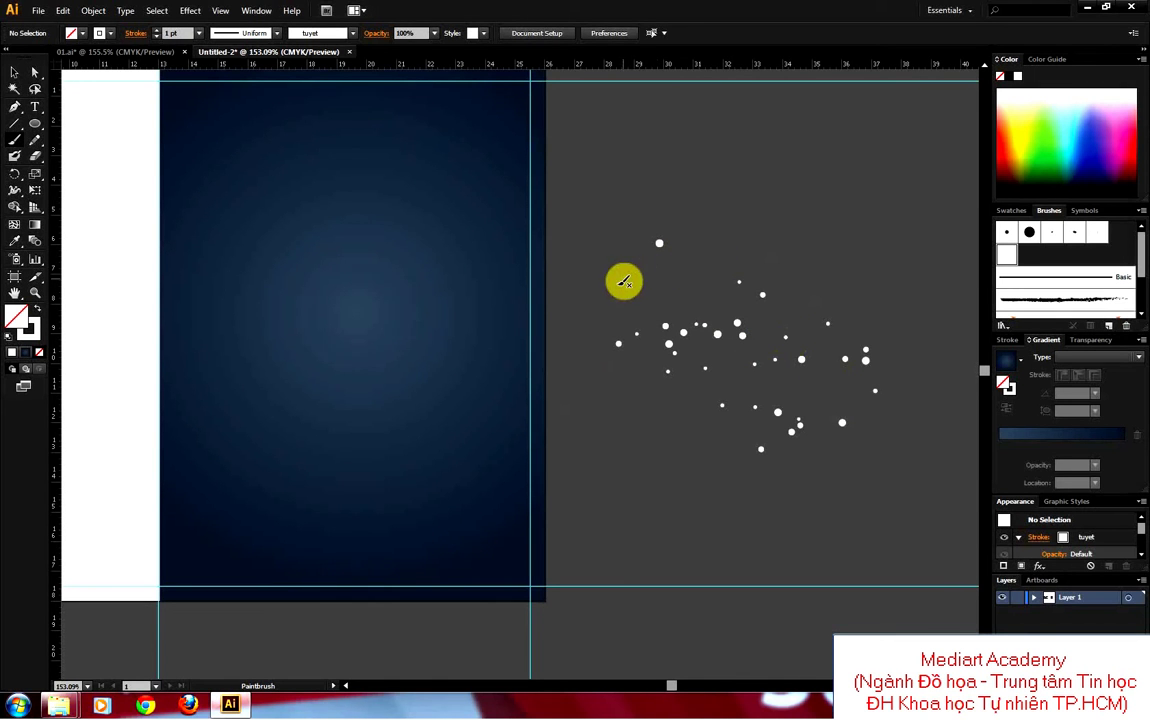
{"action": "left_click_drag", "start_coordinate": [623, 282], "coordinate": [680, 325]}
Step: Zoom out and move the snow stroke onto the top of the dark artboard
{"action": "left_click", "coordinate": [14, 72]}
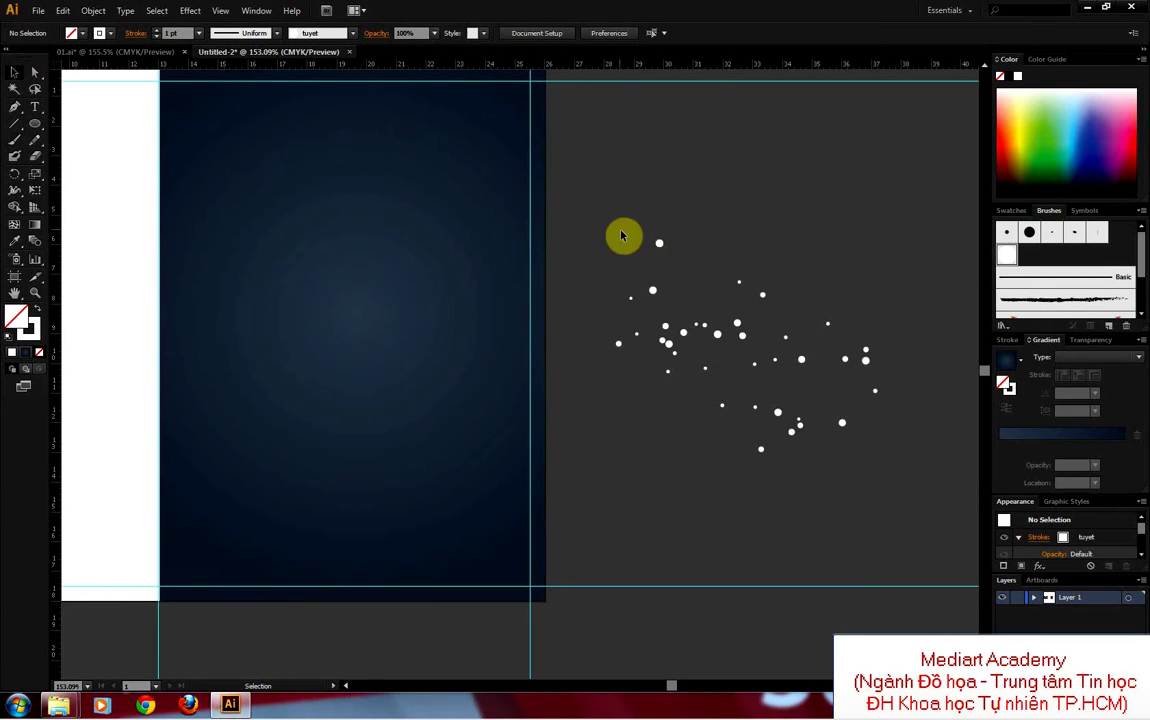
{"action": "key", "text": "ctrl+1"}
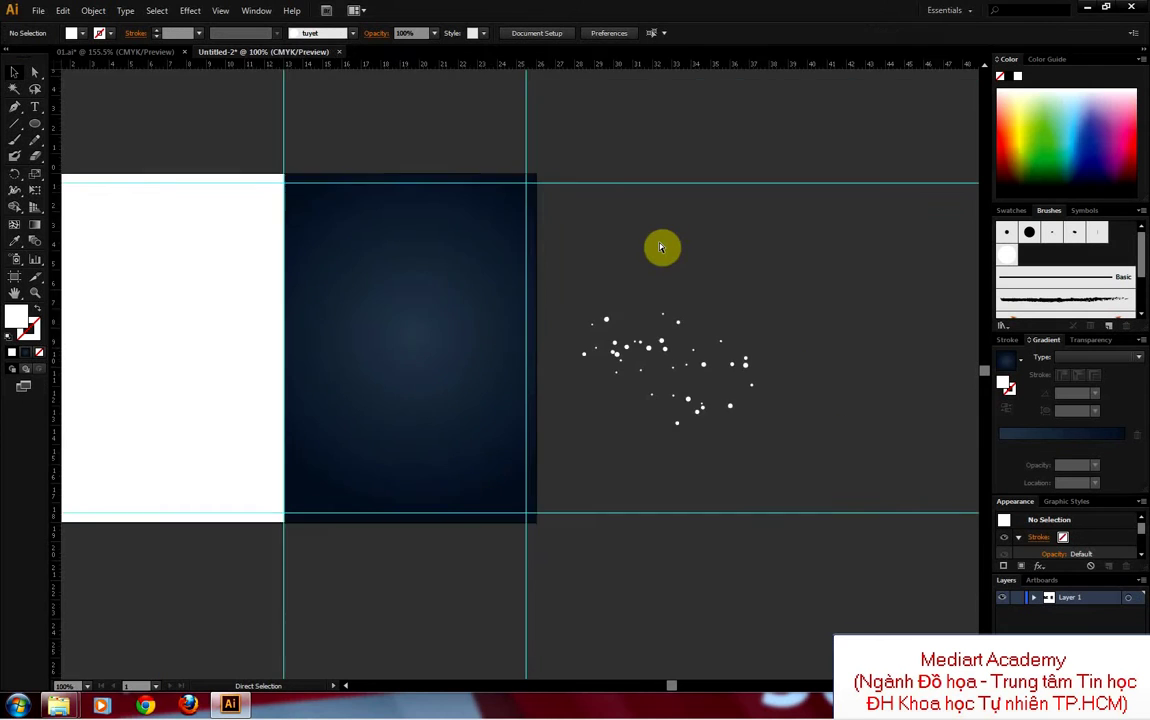
{"action": "key", "text": "ctrl+minus"}
{"action": "scroll", "coordinate": [275, 285], "scroll_direction": "left", "scroll_amount": 3}
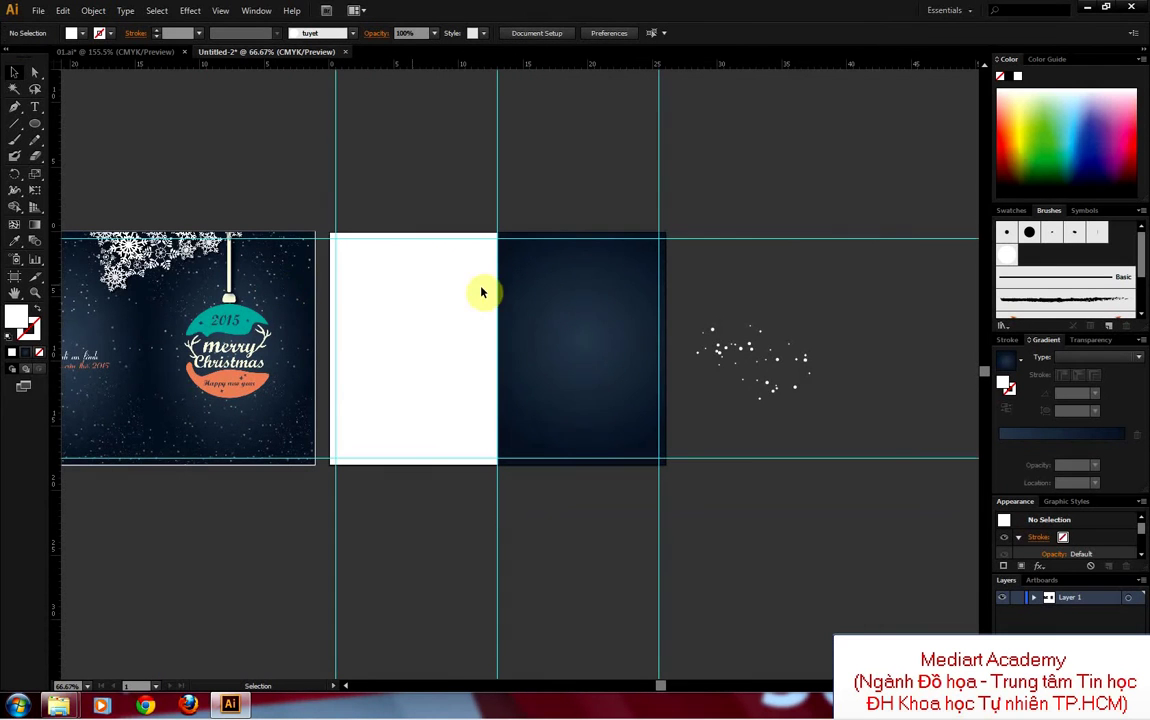
{"action": "left_click", "coordinate": [764, 366]}
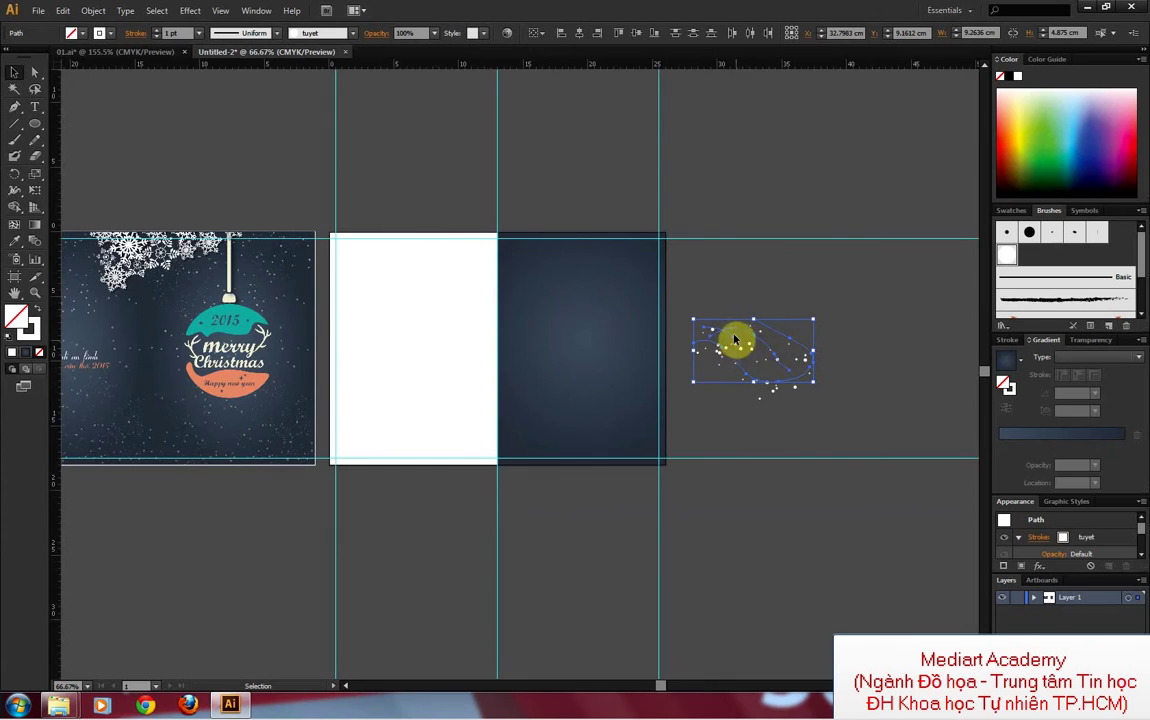
{"action": "left_click_drag", "start_coordinate": [735, 340], "coordinate": [548, 266]}
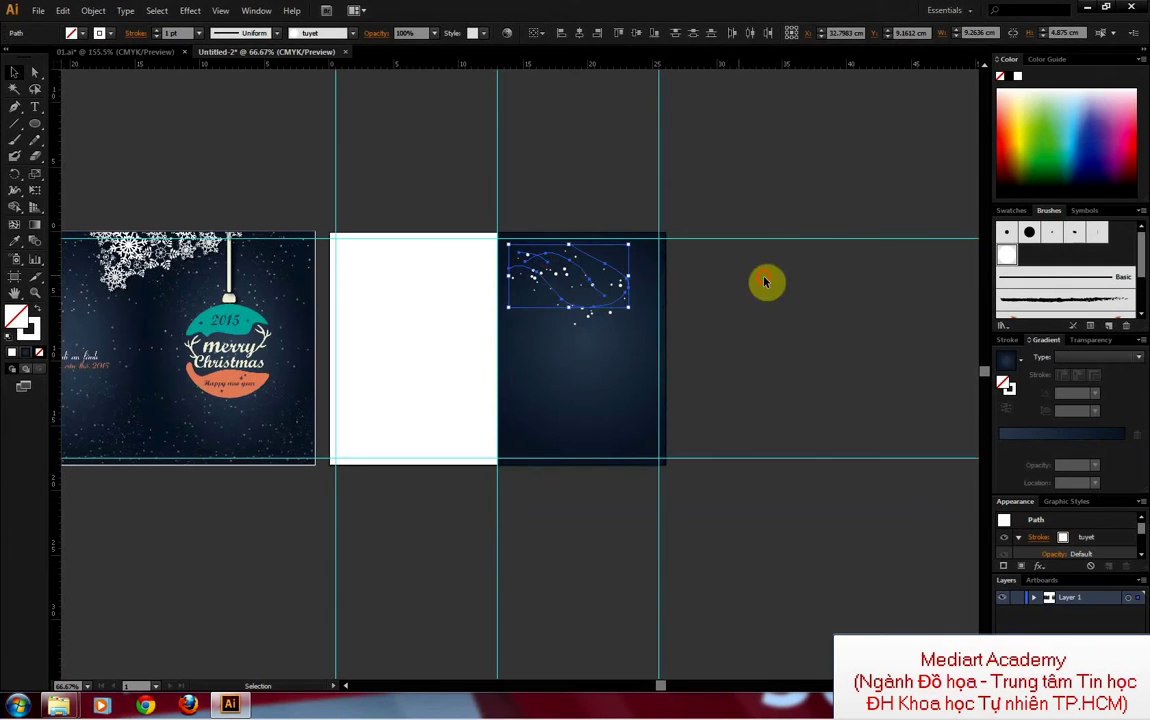
{"action": "left_click", "coordinate": [690, 258]}
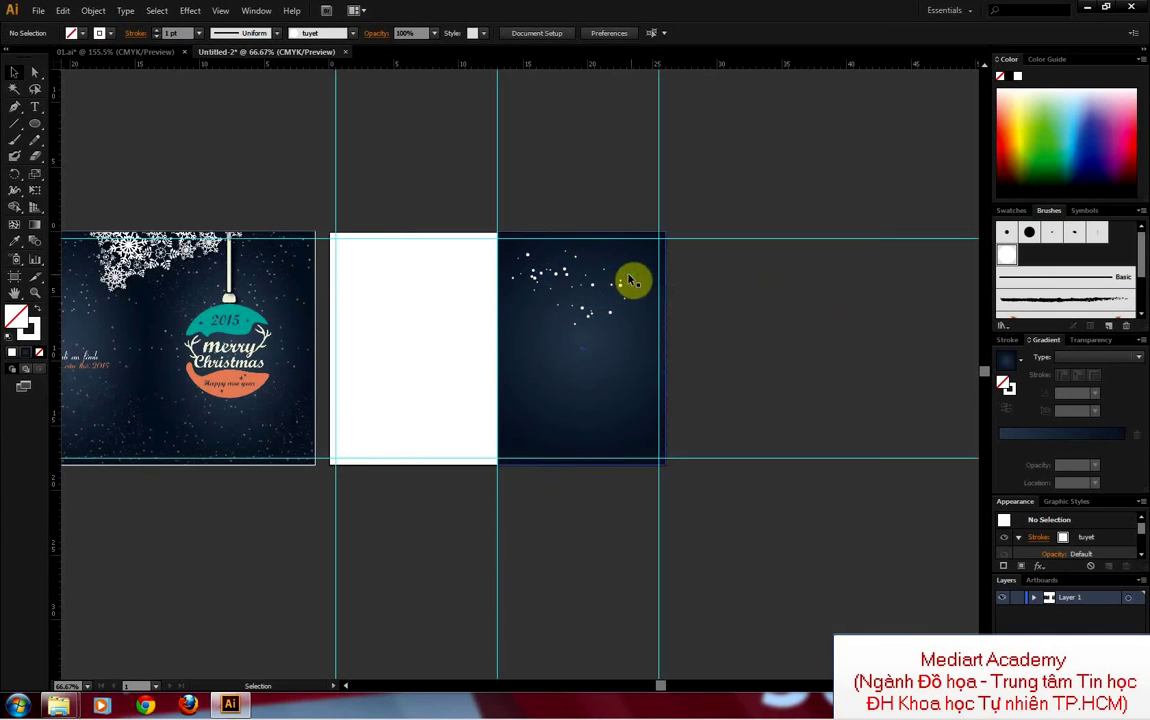
Step: Paint tuyet snow across the artboard's upper right and bottom edge, then Alt-drag a copy
{"action": "left_click", "coordinate": [16, 142]}
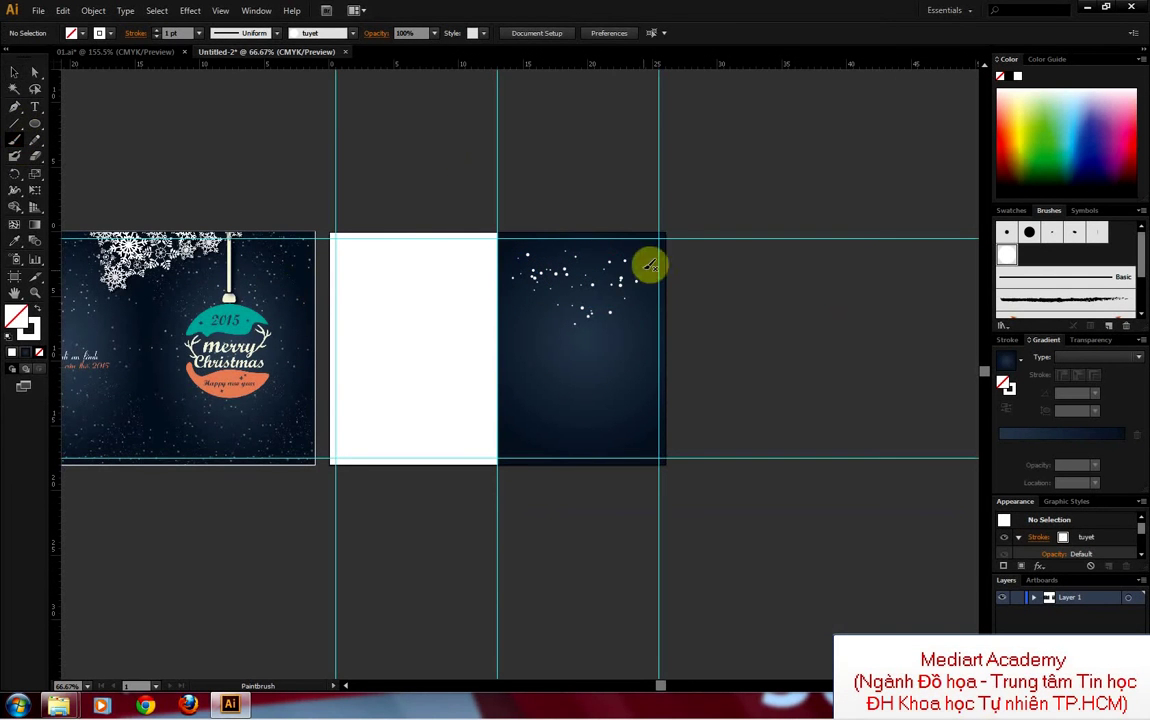
{"action": "left_click_drag", "start_coordinate": [650, 265], "coordinate": [660, 293]}
{"action": "left_click_drag", "start_coordinate": [500, 432], "coordinate": [630, 428]}
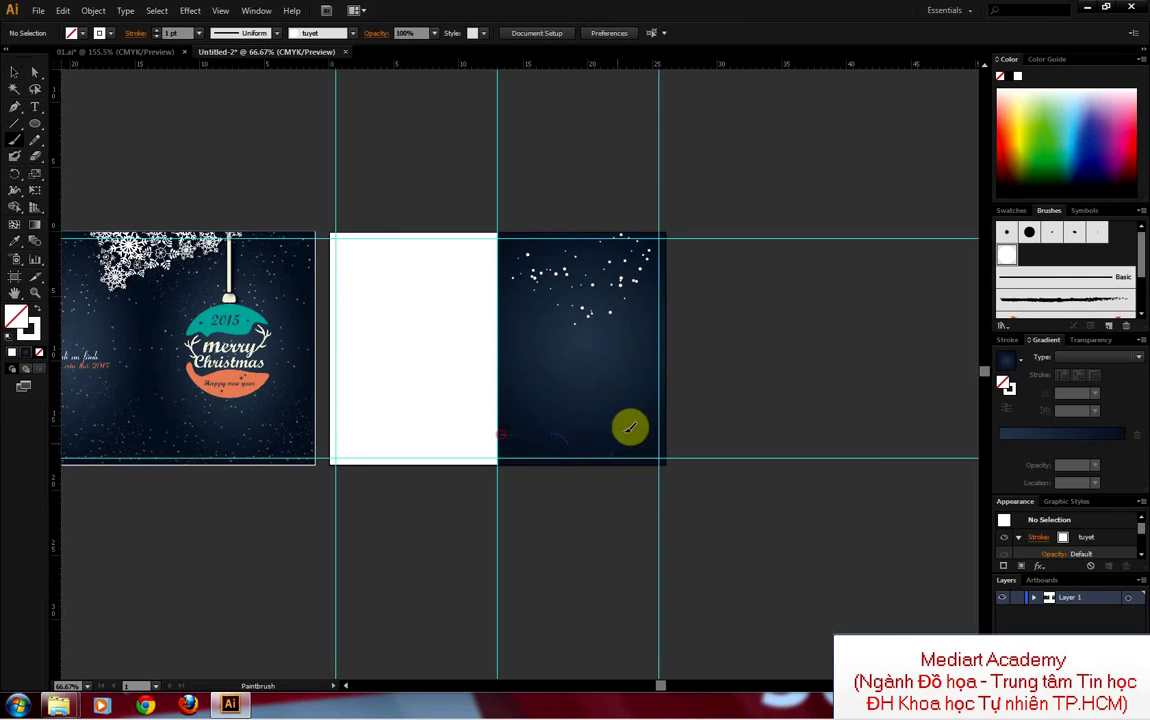
{"action": "mouse_move", "coordinate": [519, 403]}
{"action": "left_mouse_down"}
{"action": "mouse_move", "coordinate": [637, 402]}
{"action": "mouse_move", "coordinate": [641, 441]}
{"action": "left_mouse_up"}
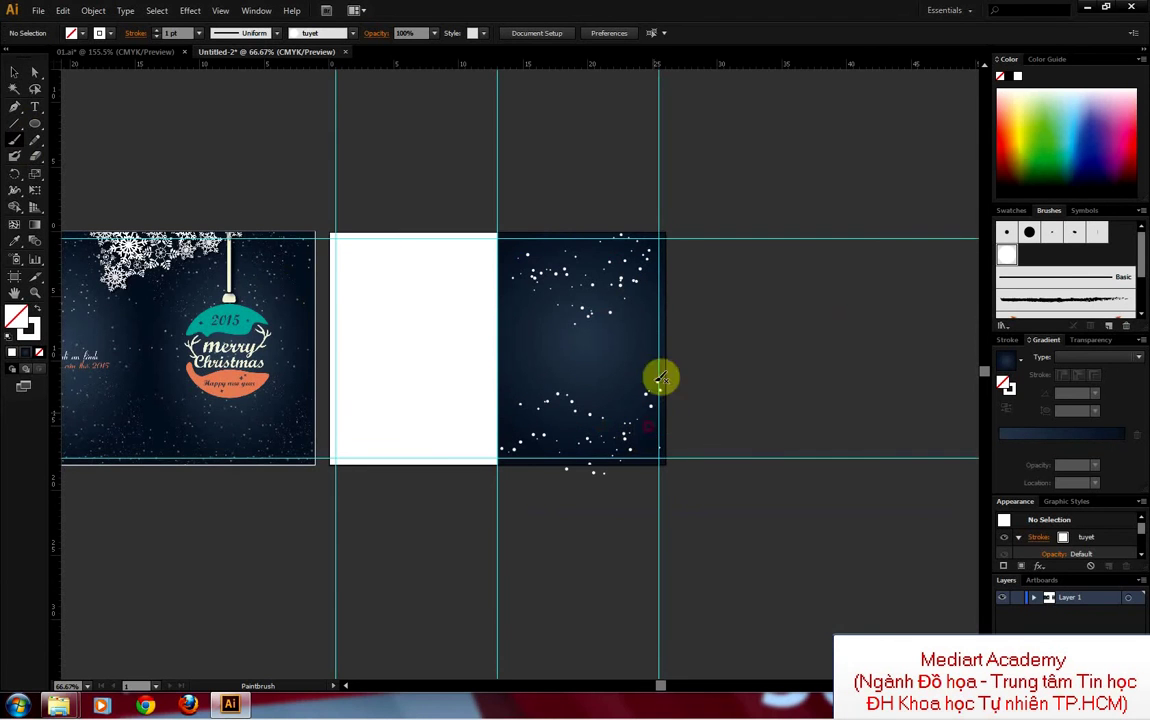
{"action": "left_click", "coordinate": [16, 74]}
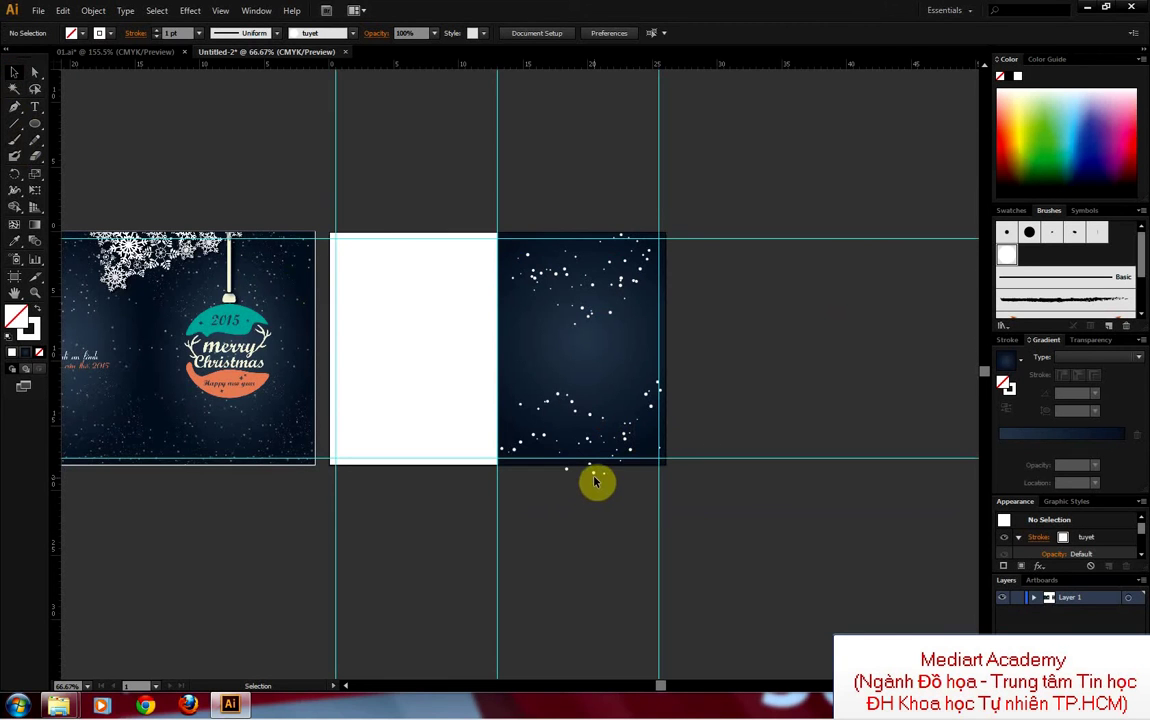
{"action": "left_click_drag", "start_coordinate": [595, 480], "coordinate": [548, 432]}
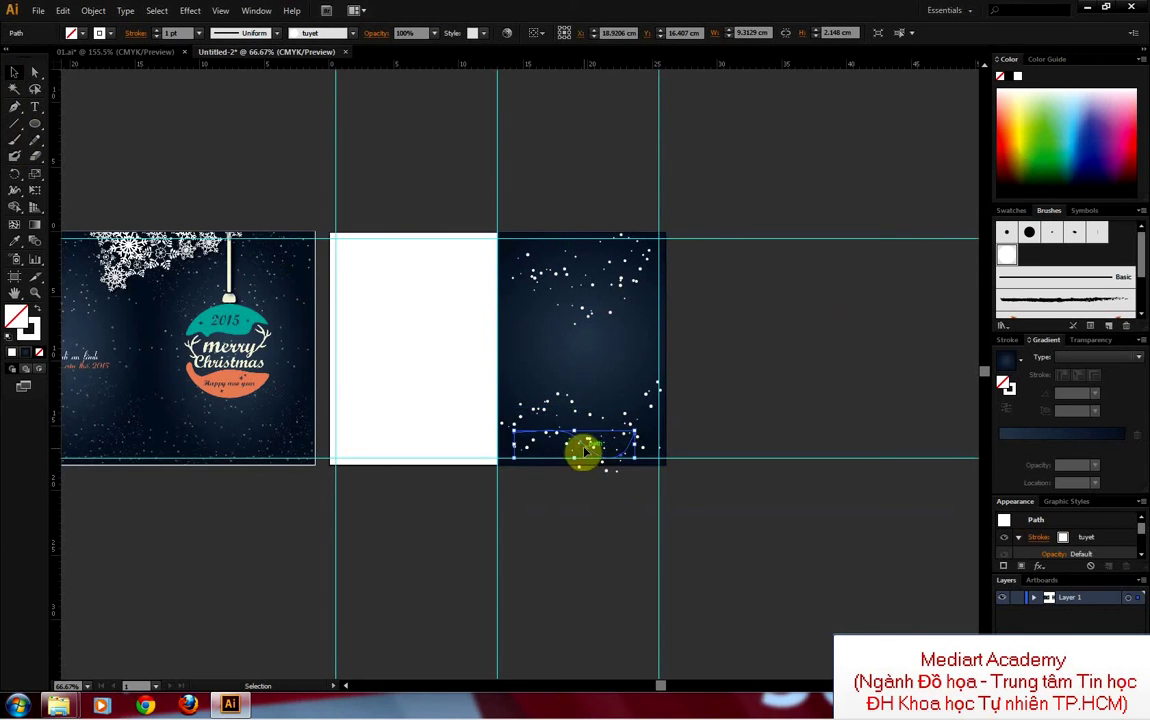
Step: Reposition a bottom snow stroke and lower the snow strokes' opacities to 60%, 50% and 80%
{"action": "left_click_drag", "start_coordinate": [580, 457], "coordinate": [590, 438]}
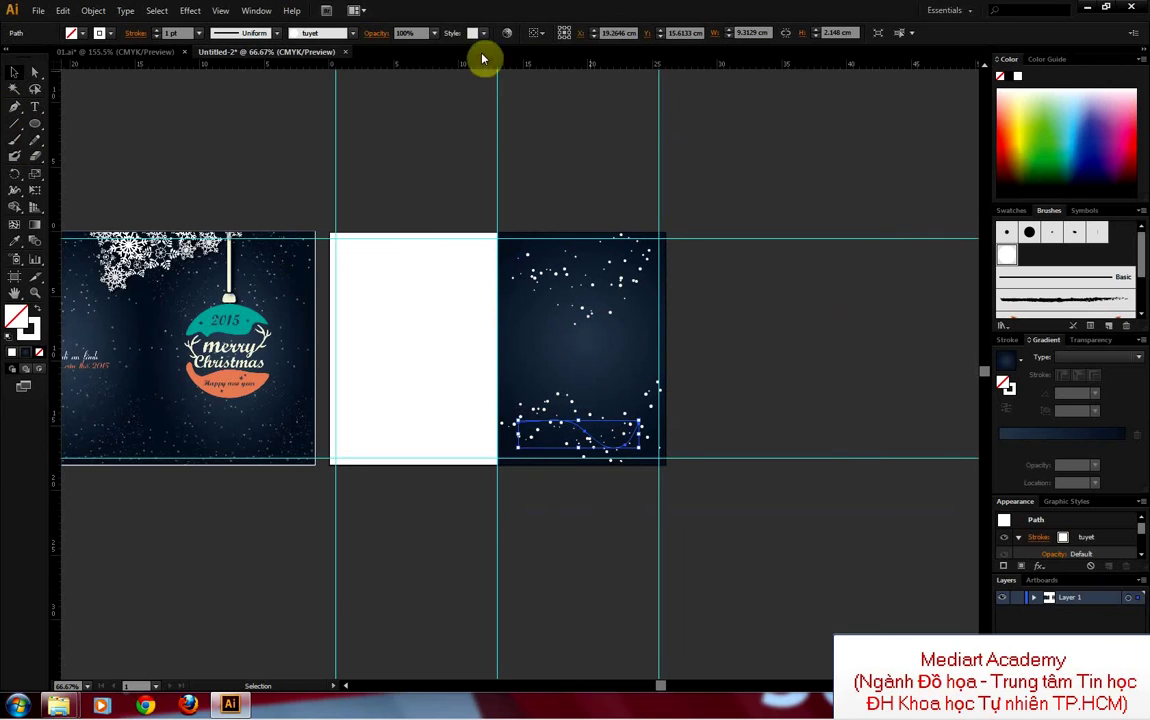
{"action": "left_click", "coordinate": [418, 33]}
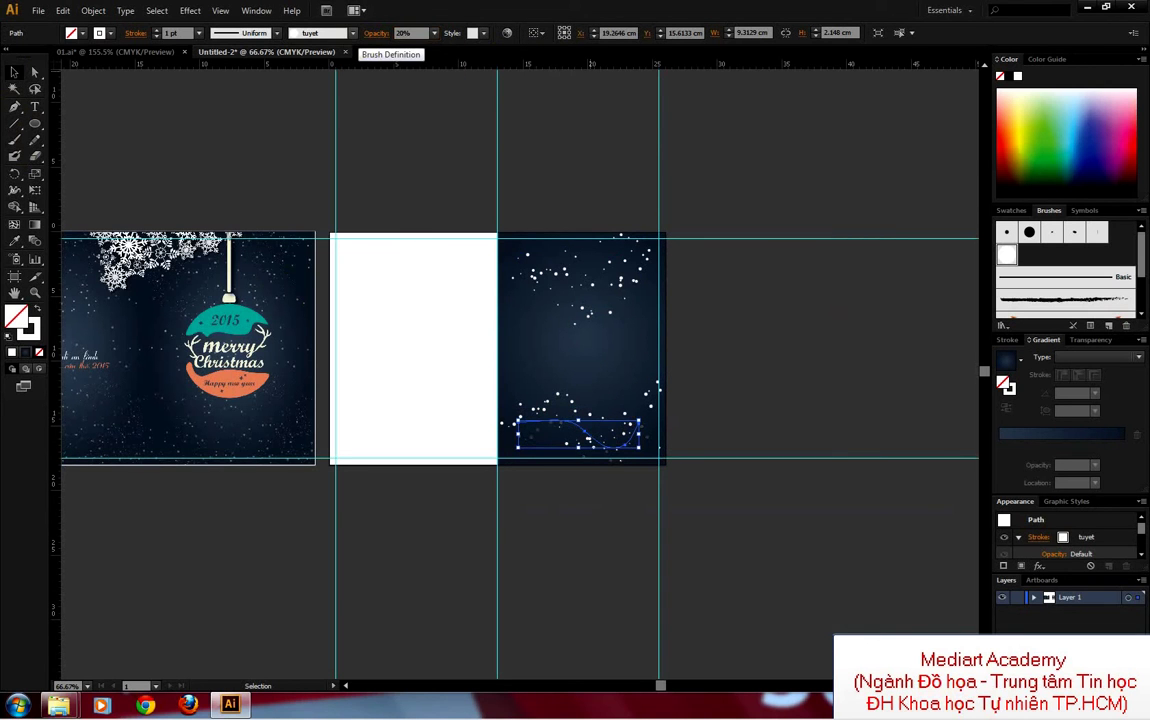
{"action": "left_click", "coordinate": [540, 270]}
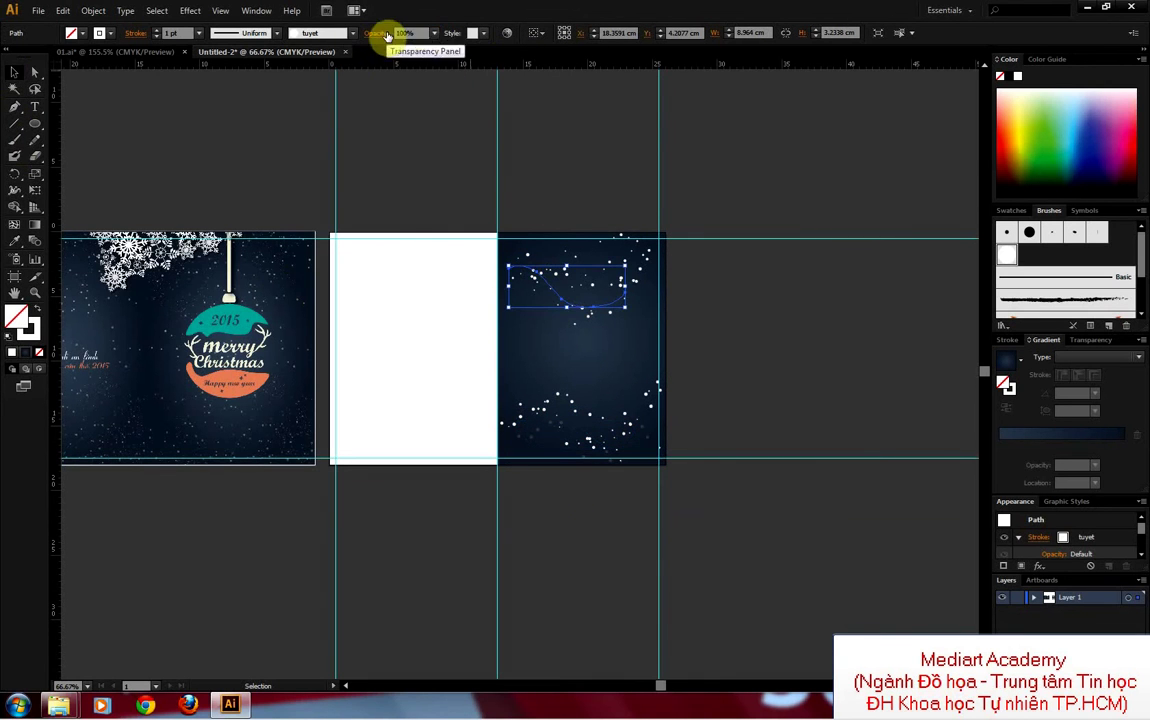
{"action": "left_click", "coordinate": [388, 35]}
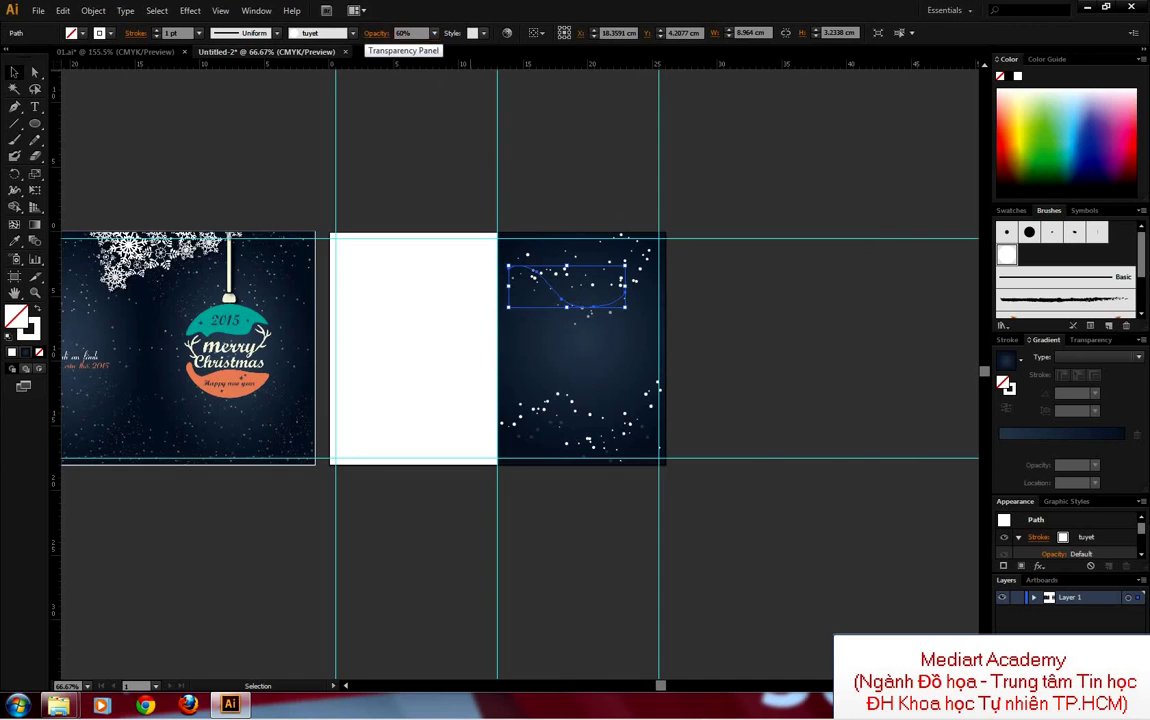
{"action": "left_click", "coordinate": [648, 278]}
{"action": "left_click", "coordinate": [640, 272]}
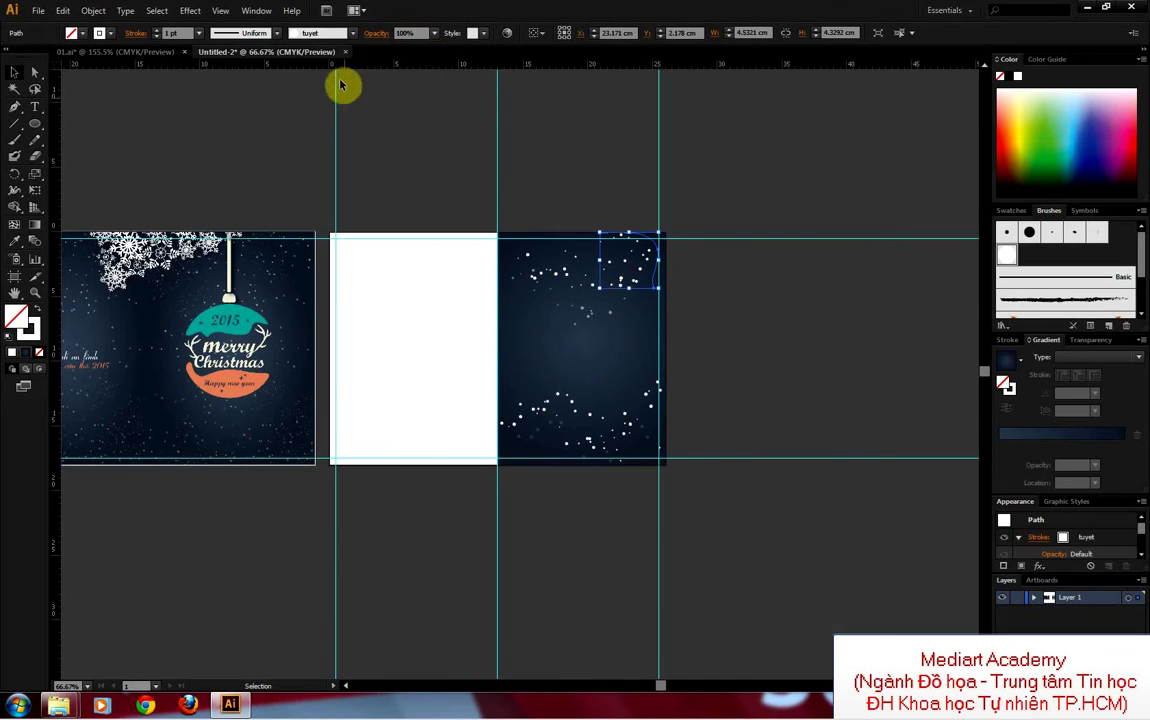
{"action": "left_click", "coordinate": [418, 33]}
{"action": "type", "text": "50"}
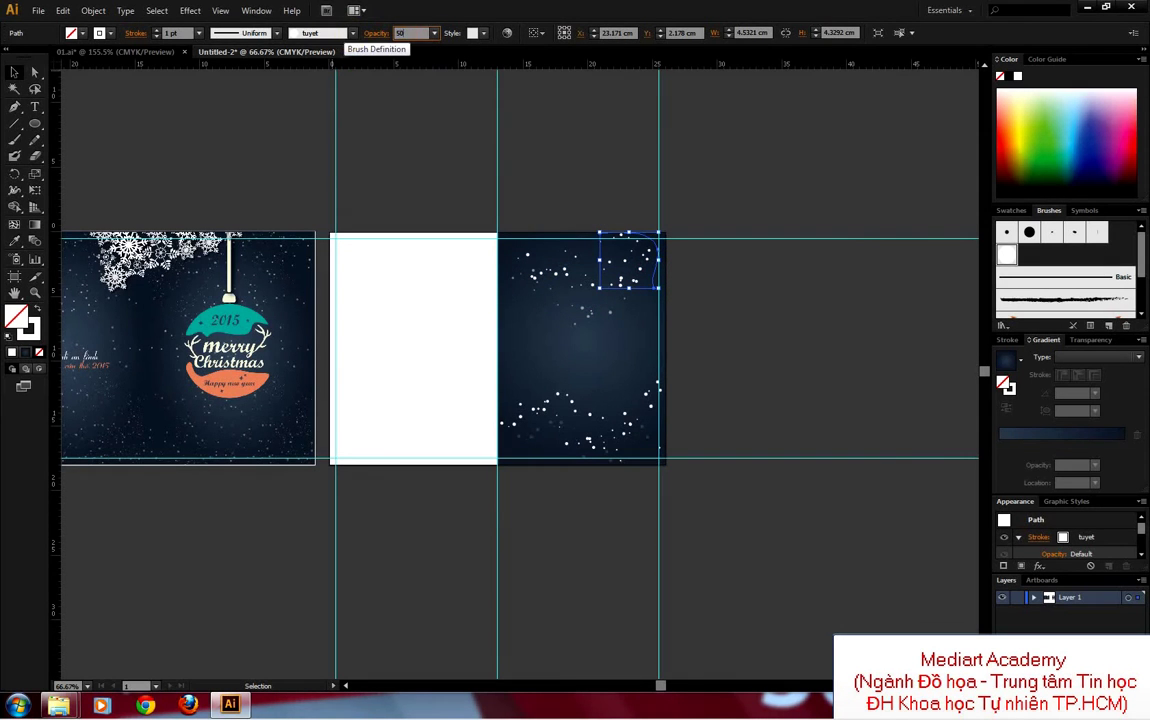
{"action": "left_click", "coordinate": [452, 198]}
Step: Set the lower snow stroke's opacity to 40%
{"action": "scroll", "coordinate": [750, 350], "scroll_direction": "up", "scroll_amount": 3}
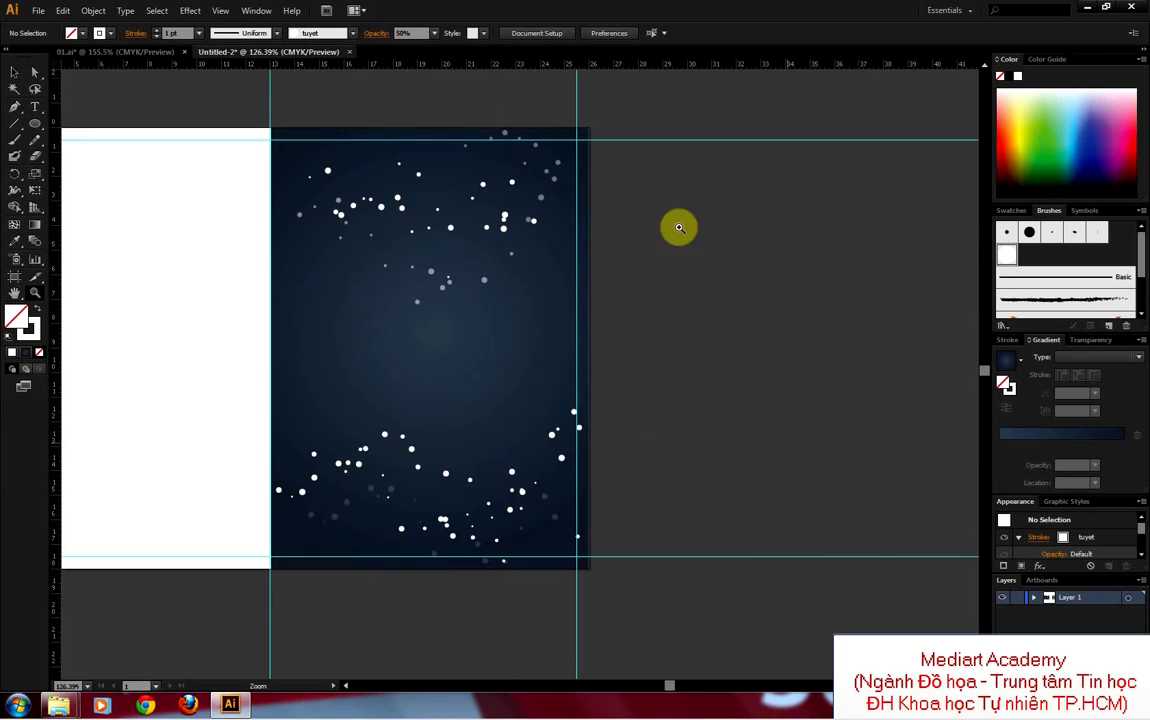
{"action": "left_click", "coordinate": [14, 72]}
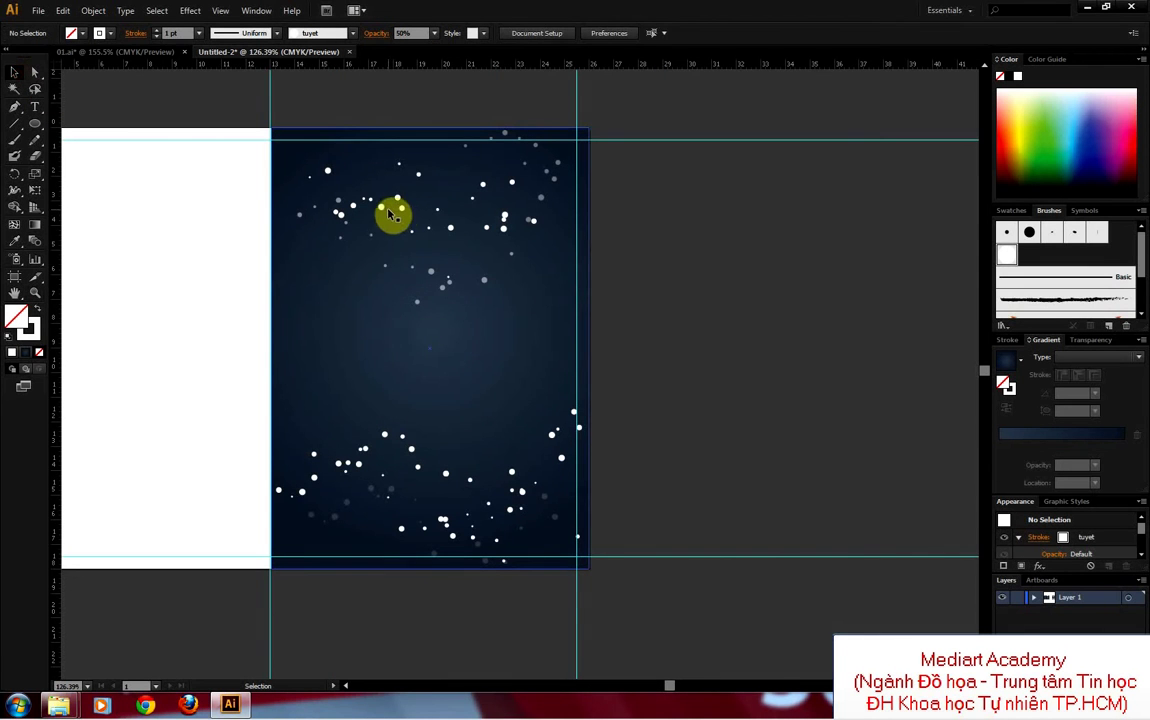
{"action": "left_click", "coordinate": [388, 210]}
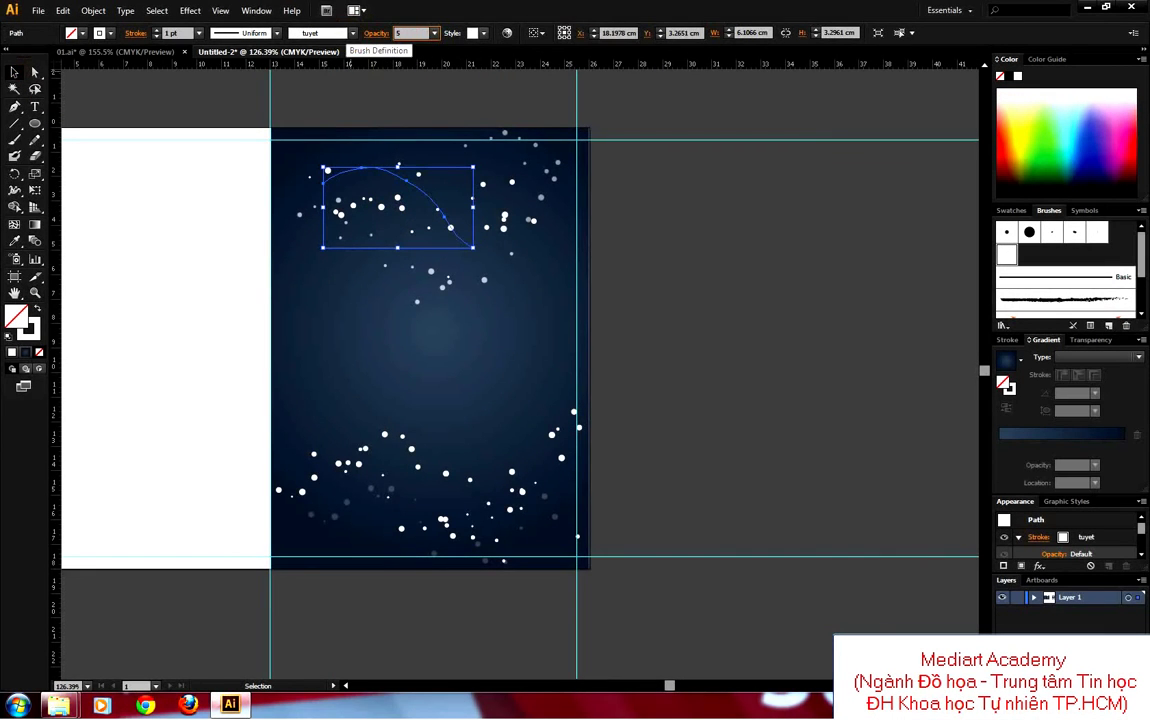
{"action": "left_click", "coordinate": [346, 464]}
{"action": "left_click", "coordinate": [425, 35]}
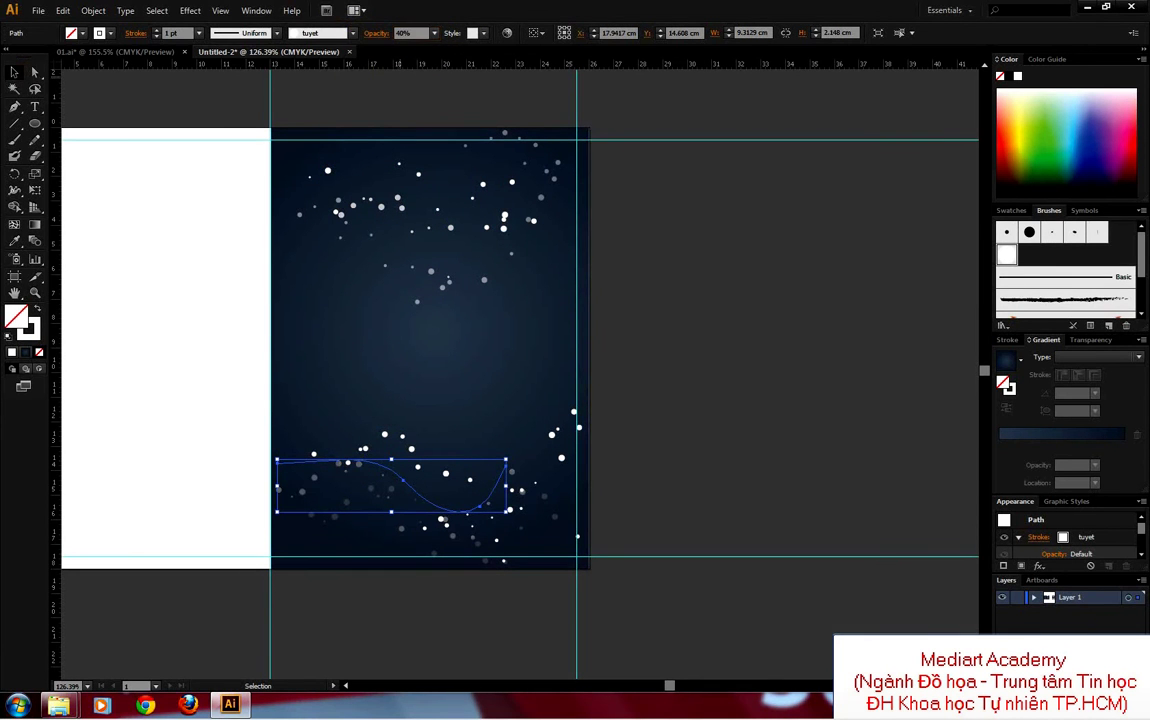
{"action": "left_click", "coordinate": [652, 339]}
Step: Move a snow stroke up near the right panel's top, then zoom out to all panels
{"action": "left_click", "coordinate": [557, 444]}
{"action": "mouse_move", "coordinate": [526, 413]}
{"action": "left_mouse_down"}
{"action": "mouse_move", "coordinate": [640, 381]}
{"action": "mouse_move", "coordinate": [721, 390]}
{"action": "left_mouse_up"}
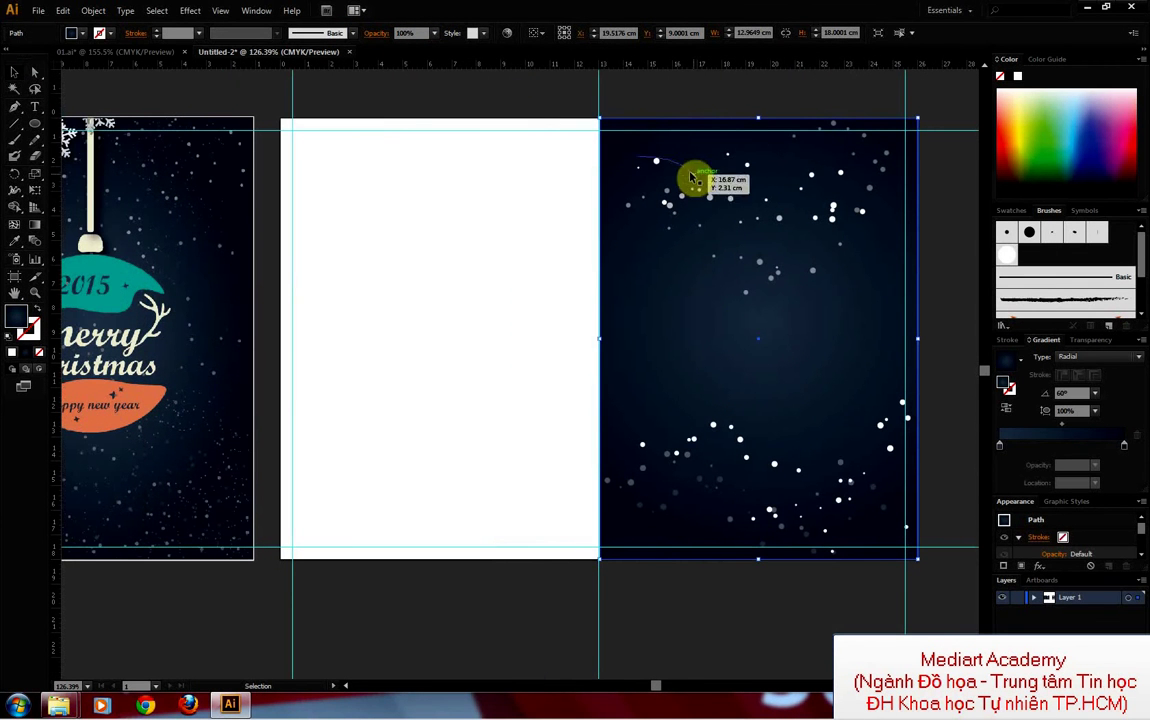
{"action": "mouse_move", "coordinate": [690, 177]}
{"action": "left_mouse_down"}
{"action": "mouse_move", "coordinate": [624, 151]}
{"action": "mouse_move", "coordinate": [792, 652]}
{"action": "left_mouse_up"}
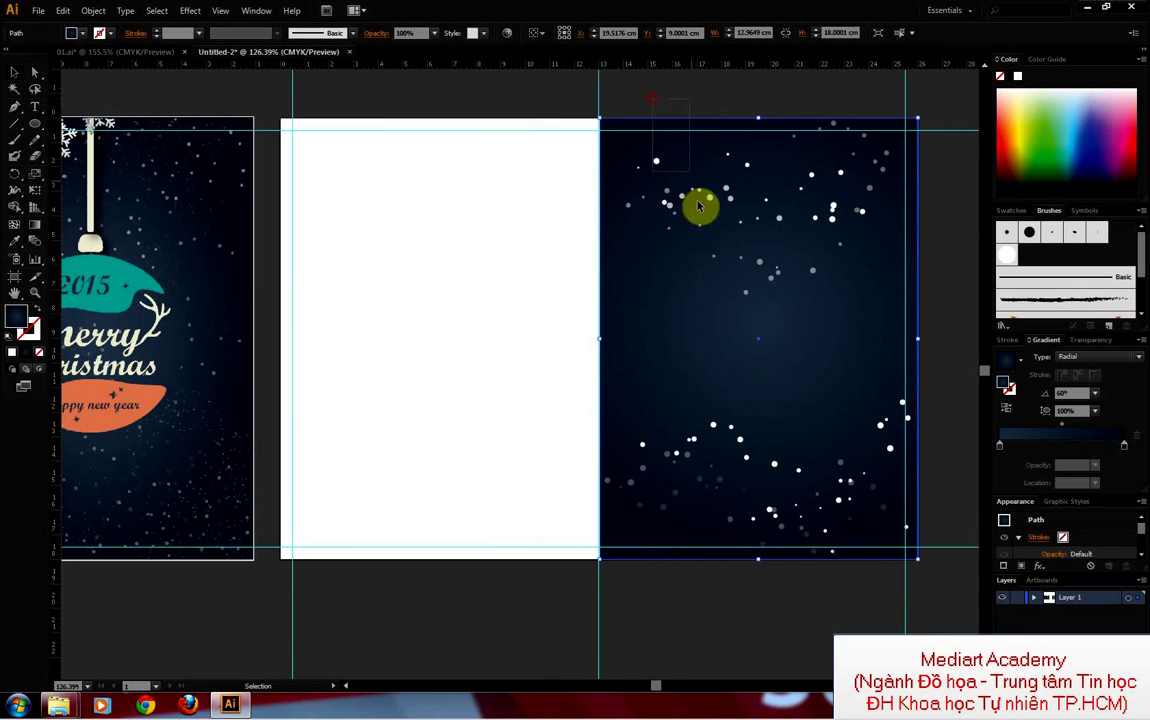
{"action": "key", "text": "ctrl+minus"}
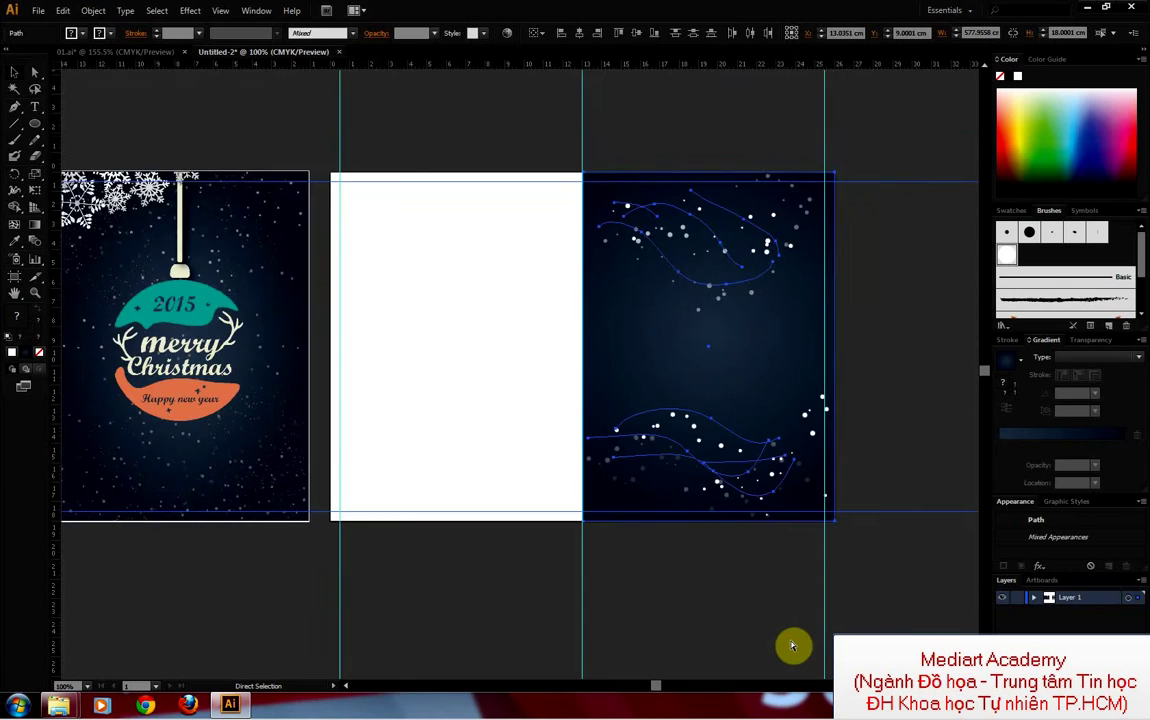
{"action": "key", "text": "ctrl+minus"}
{"action": "left_click", "coordinate": [820, 390]}
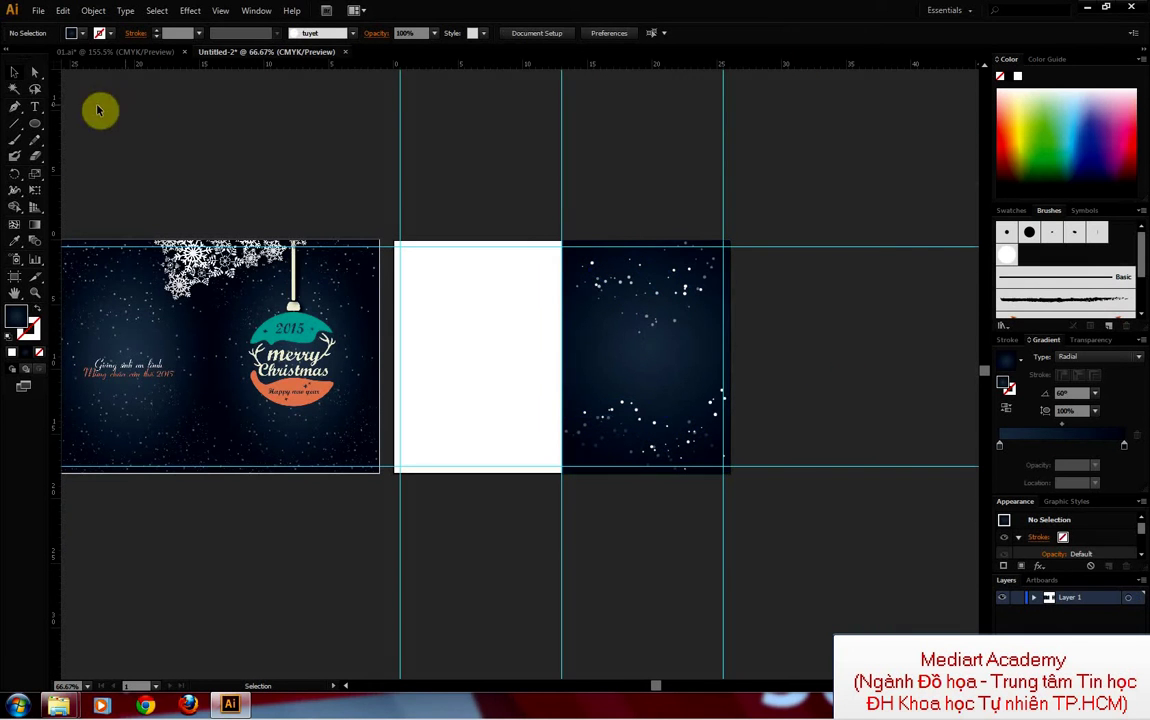
Step: Paint a tuyet stroke across the panel's middle at 20% opacity, then marquee-select all snow strokes
{"action": "left_click", "coordinate": [28, 145]}
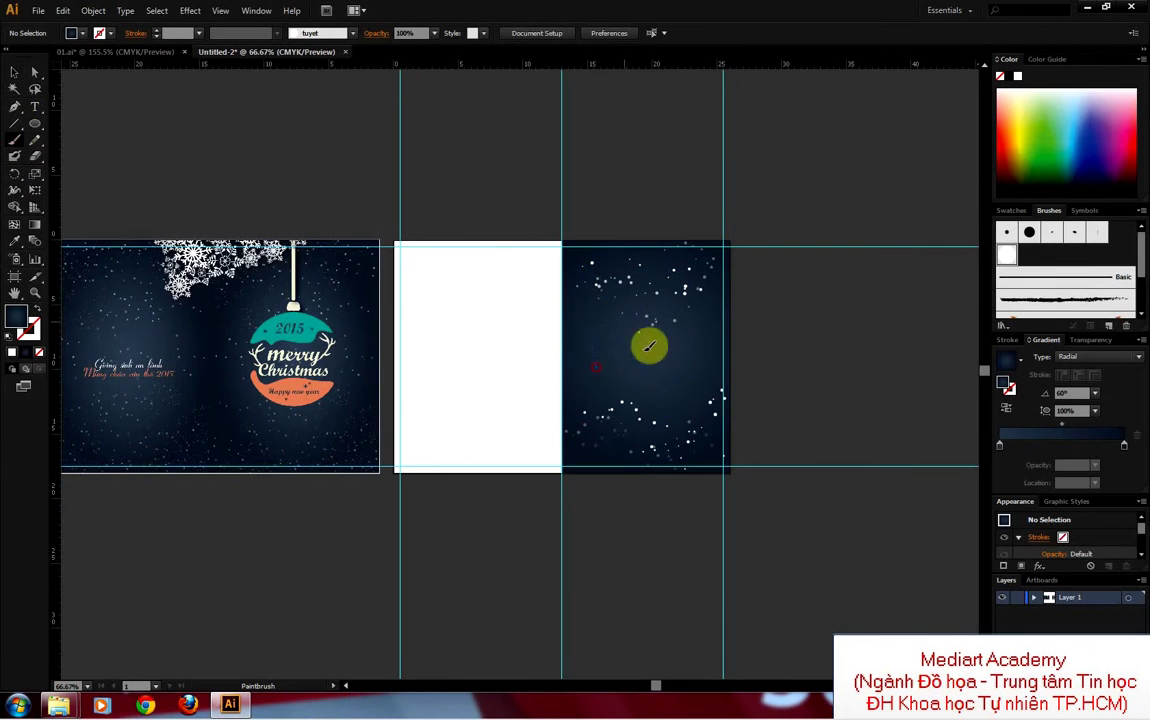
{"action": "left_click_drag", "start_coordinate": [649, 342], "coordinate": [612, 375]}
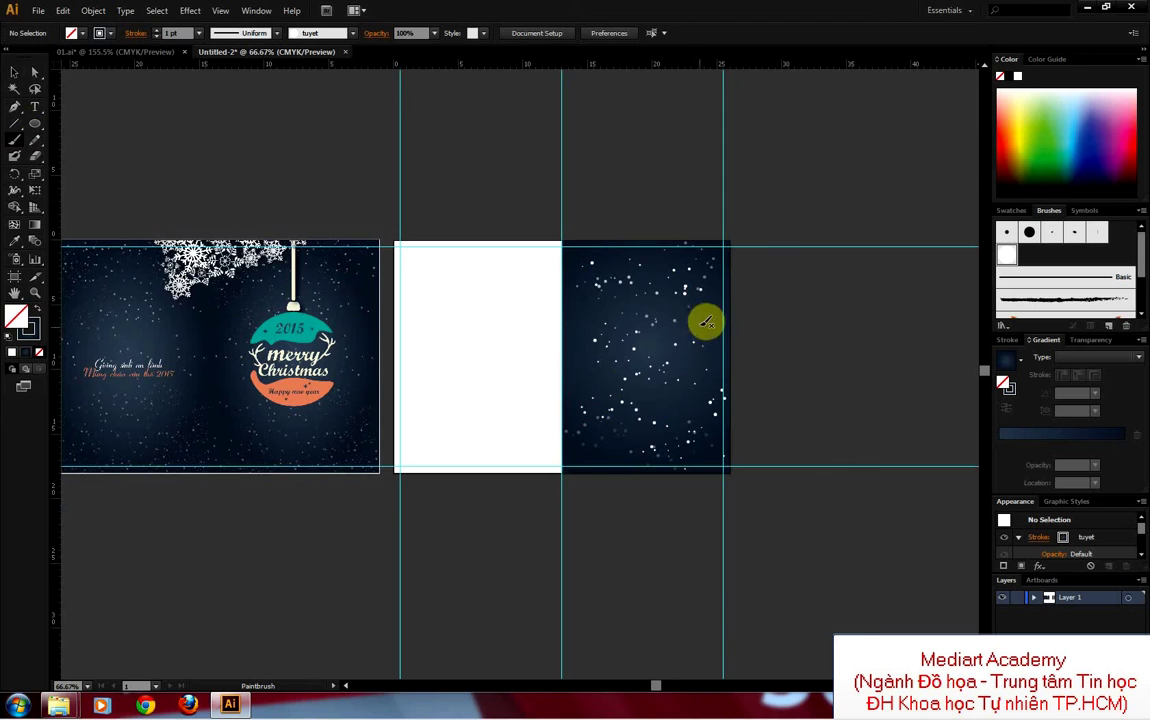
{"action": "left_click", "coordinate": [14, 72]}
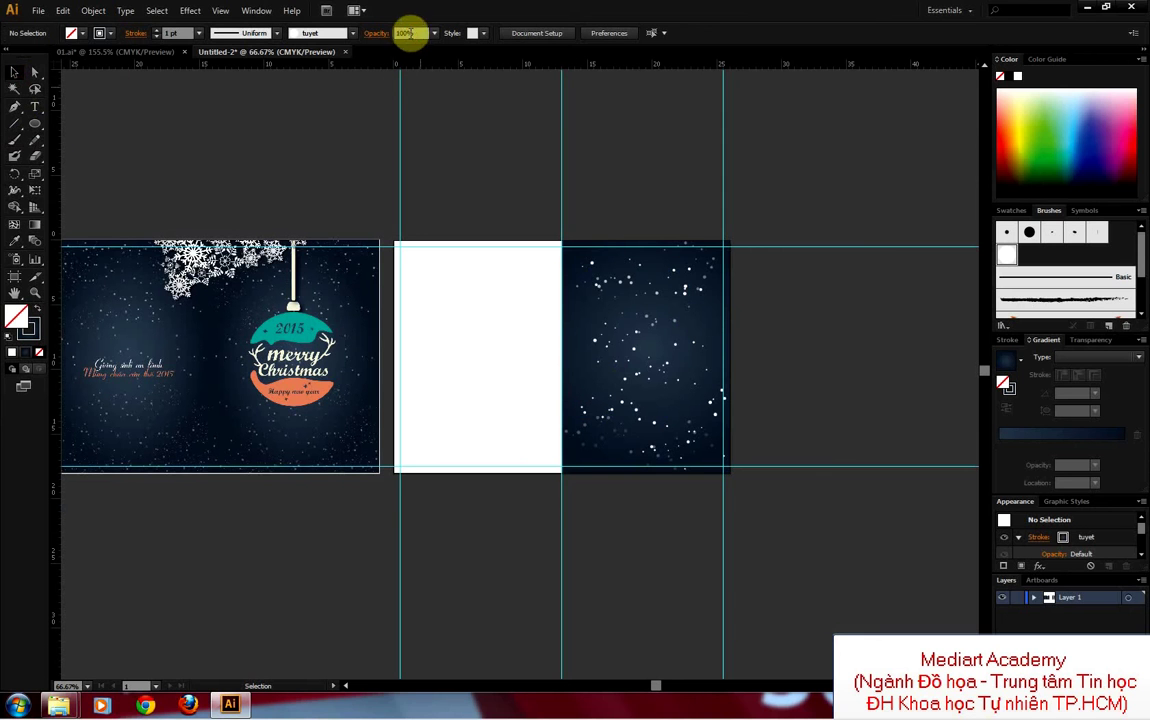
{"action": "type", "text": "20"}
{"action": "left_click_drag", "start_coordinate": [604, 324], "coordinate": [650, 352]}
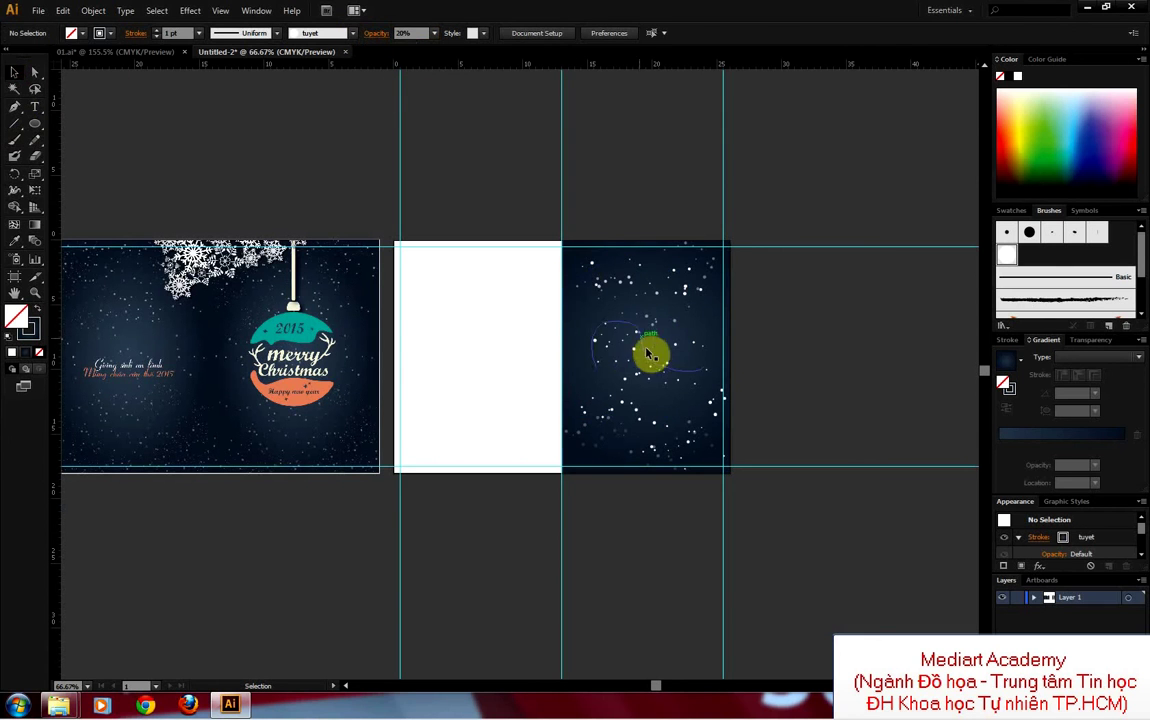
{"action": "left_click", "coordinate": [638, 349]}
{"action": "left_click", "coordinate": [404, 33]}
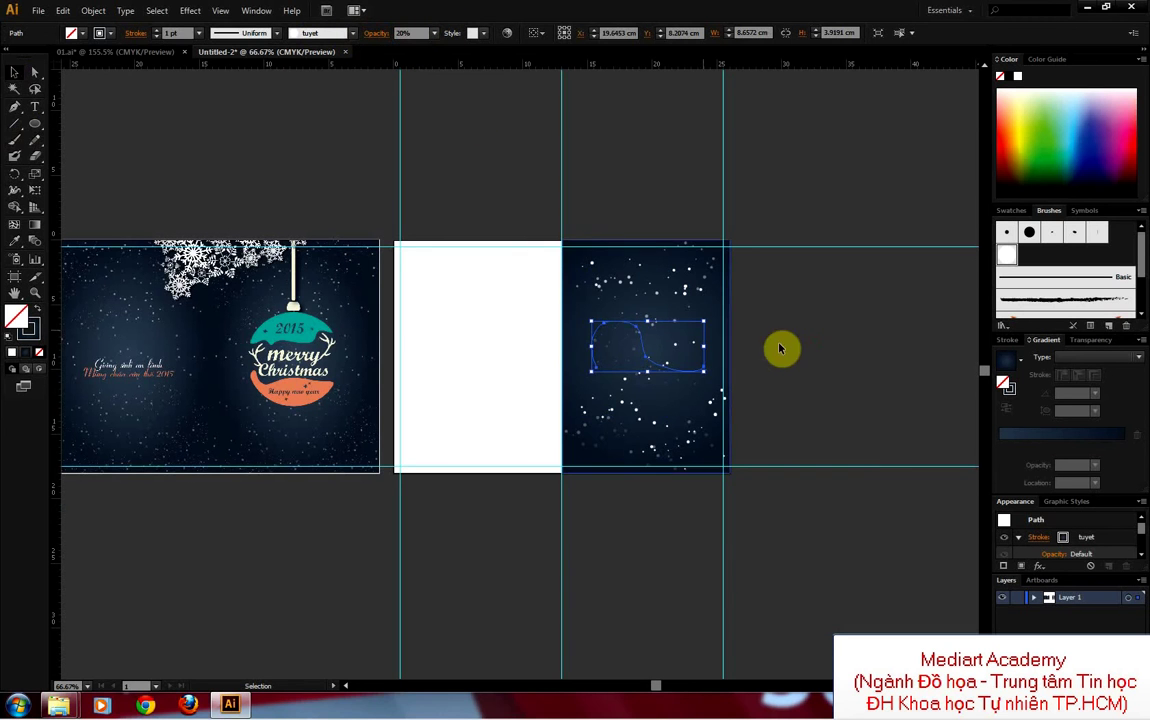
{"action": "left_click", "coordinate": [596, 351]}
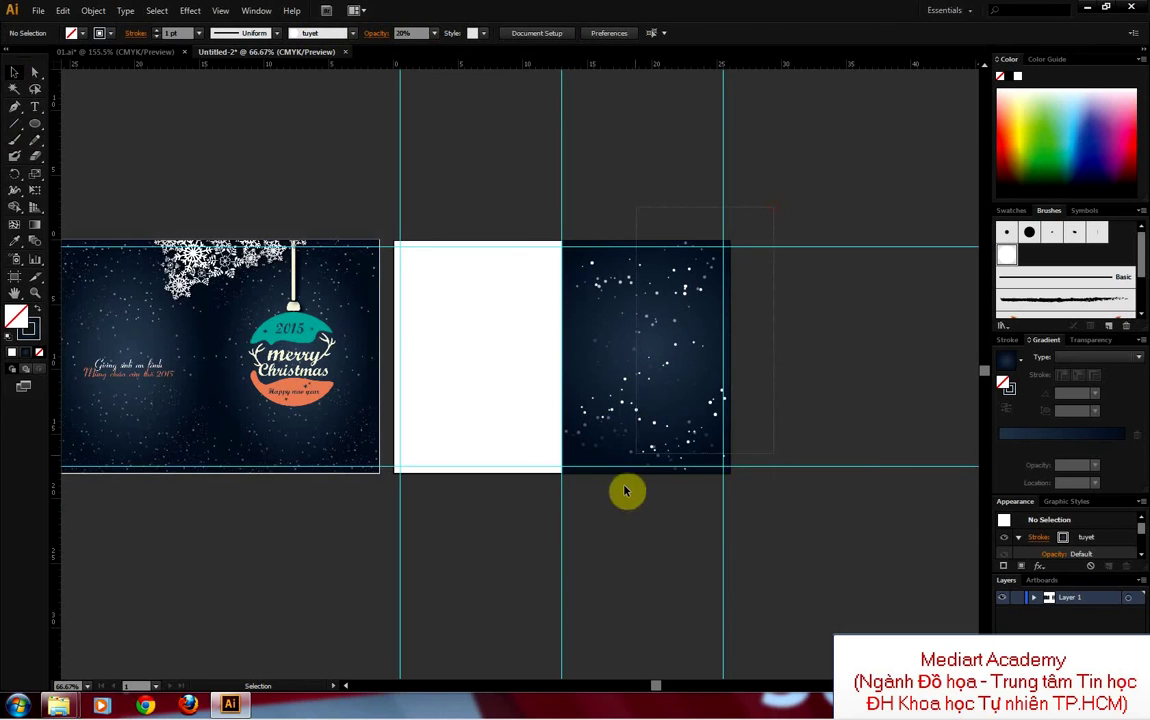
{"action": "left_click_drag", "start_coordinate": [775, 211], "coordinate": [630, 498]}
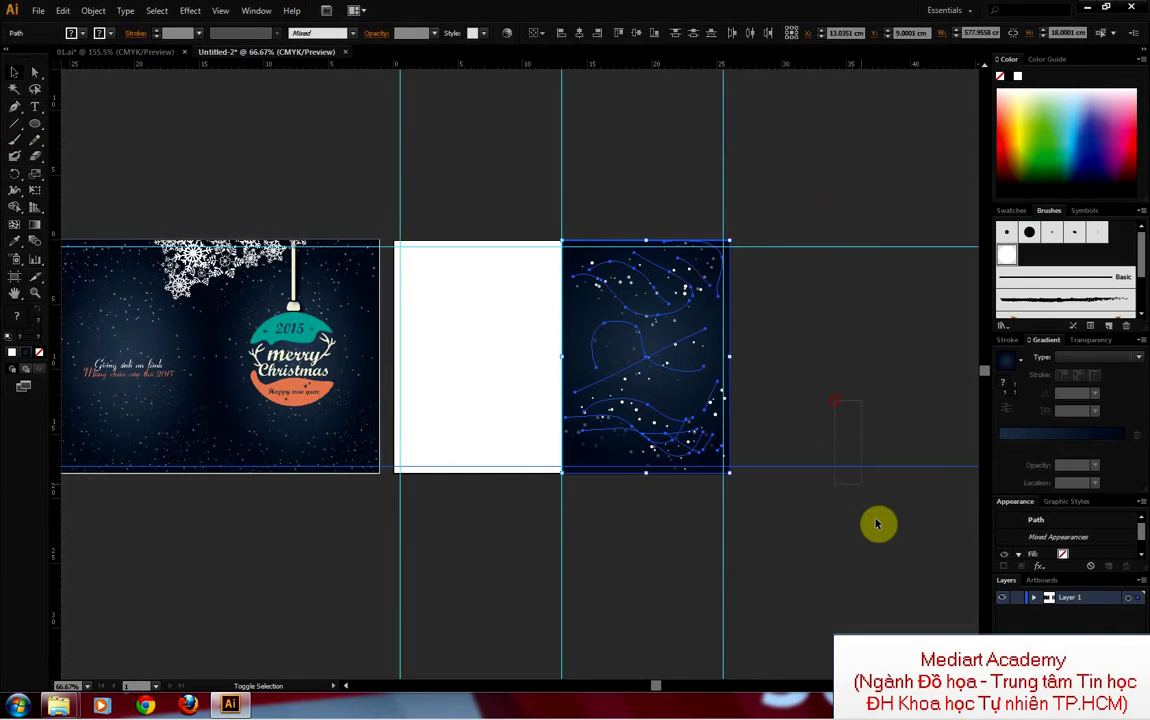
Step: Group the dark background with its snow strokes and Alt-drag a copy onto the middle panel
{"action": "left_click", "coordinate": [712, 349]}
{"action": "right_click", "coordinate": [673, 322]}
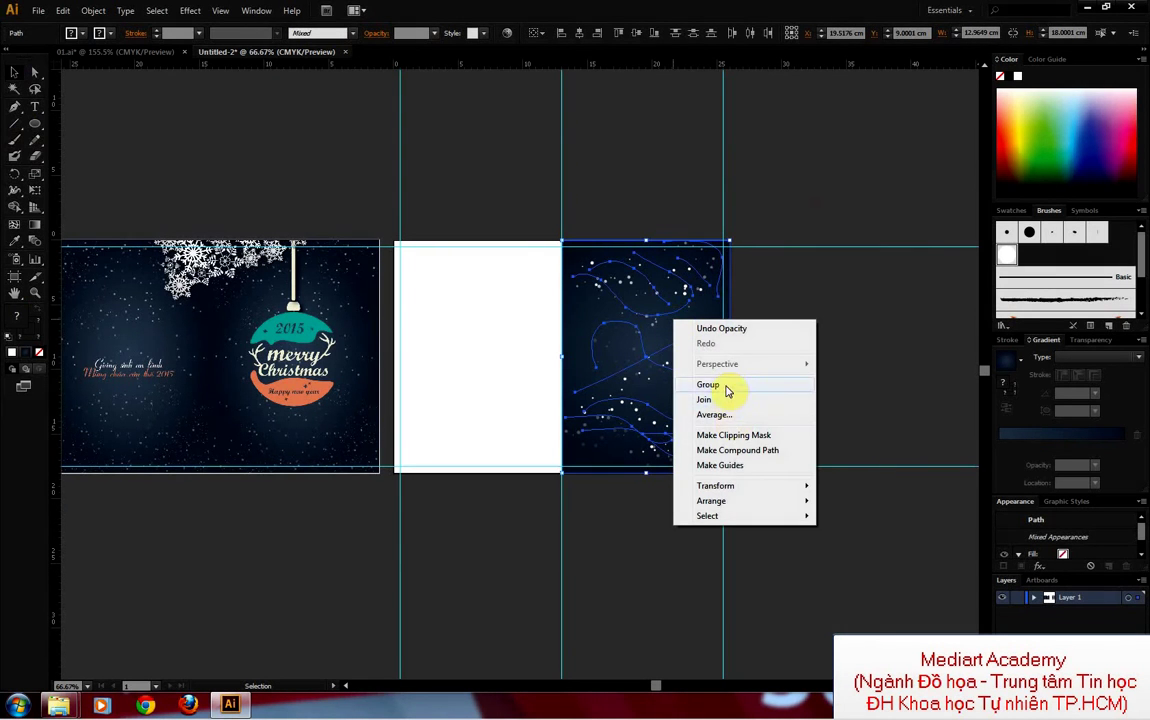
{"action": "left_click", "coordinate": [707, 385]}
{"action": "left_click_drag", "start_coordinate": [650, 330], "coordinate": [488, 326]}
{"action": "left_click", "coordinate": [745, 365]}
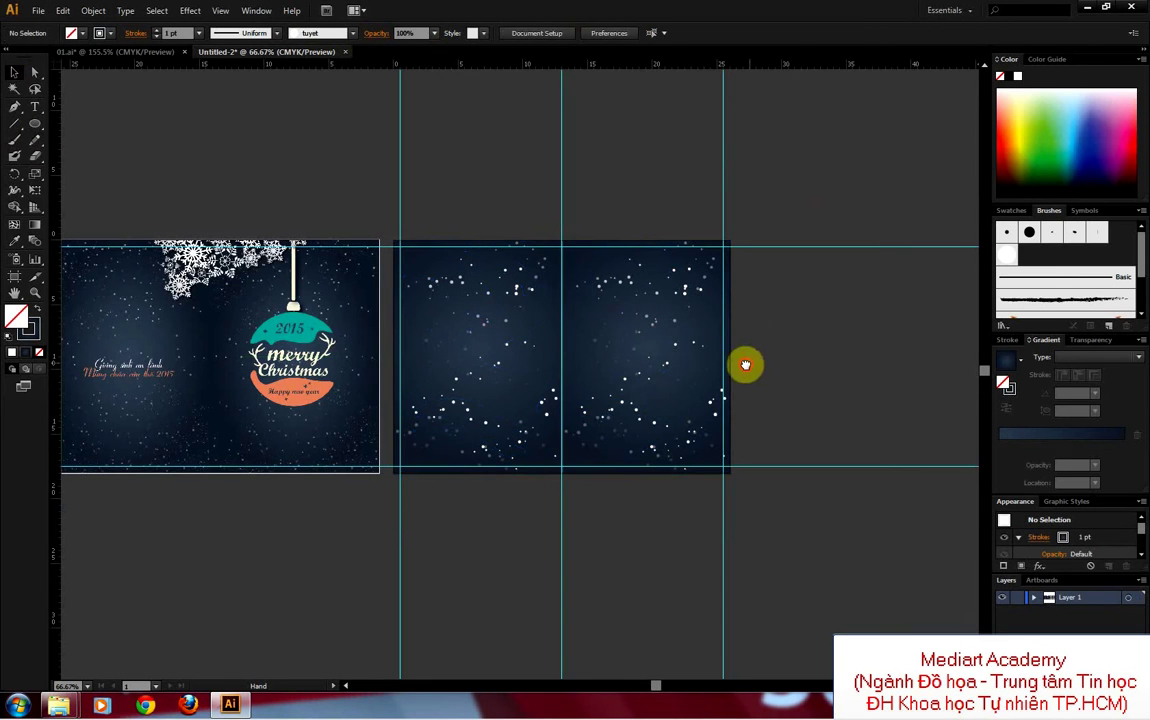
{"action": "left_click_drag", "start_coordinate": [745, 365], "coordinate": [825, 339]}
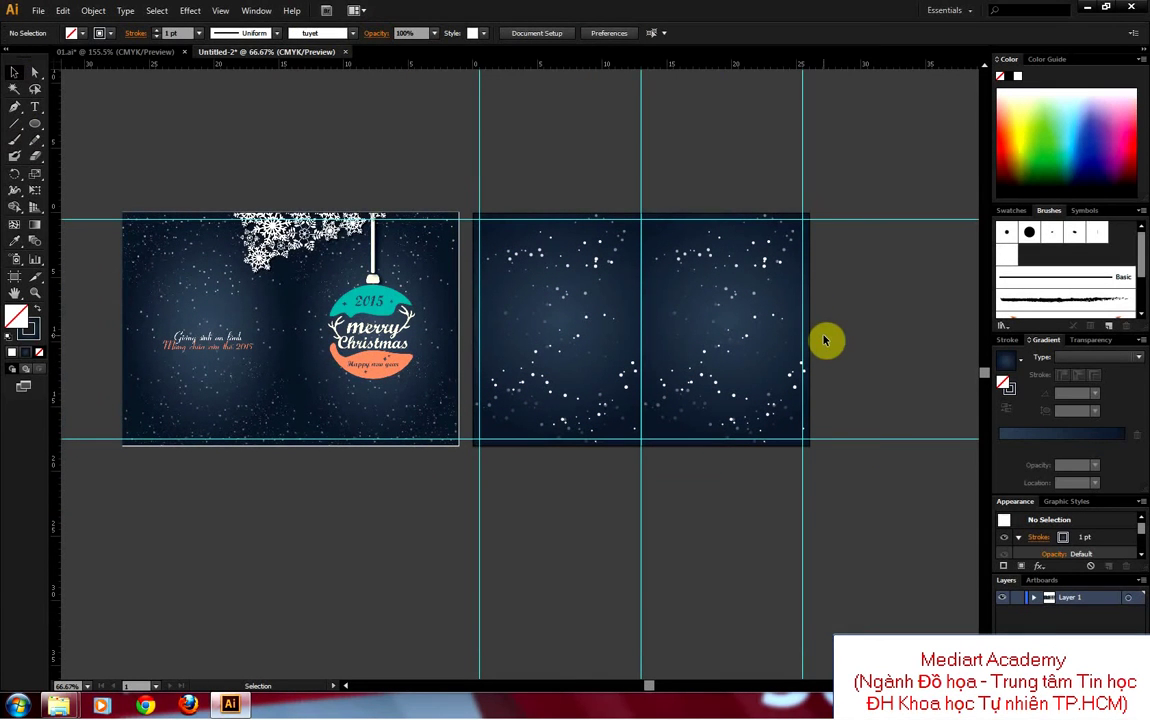
{"action": "key", "text": "z"}
{"action": "mouse_move", "coordinate": [313, 193]}
{"action": "left_mouse_down"}
{"action": "mouse_move", "coordinate": [720, 487]}
{"action": "mouse_move", "coordinate": [768, 496]}
{"action": "left_mouse_up"}
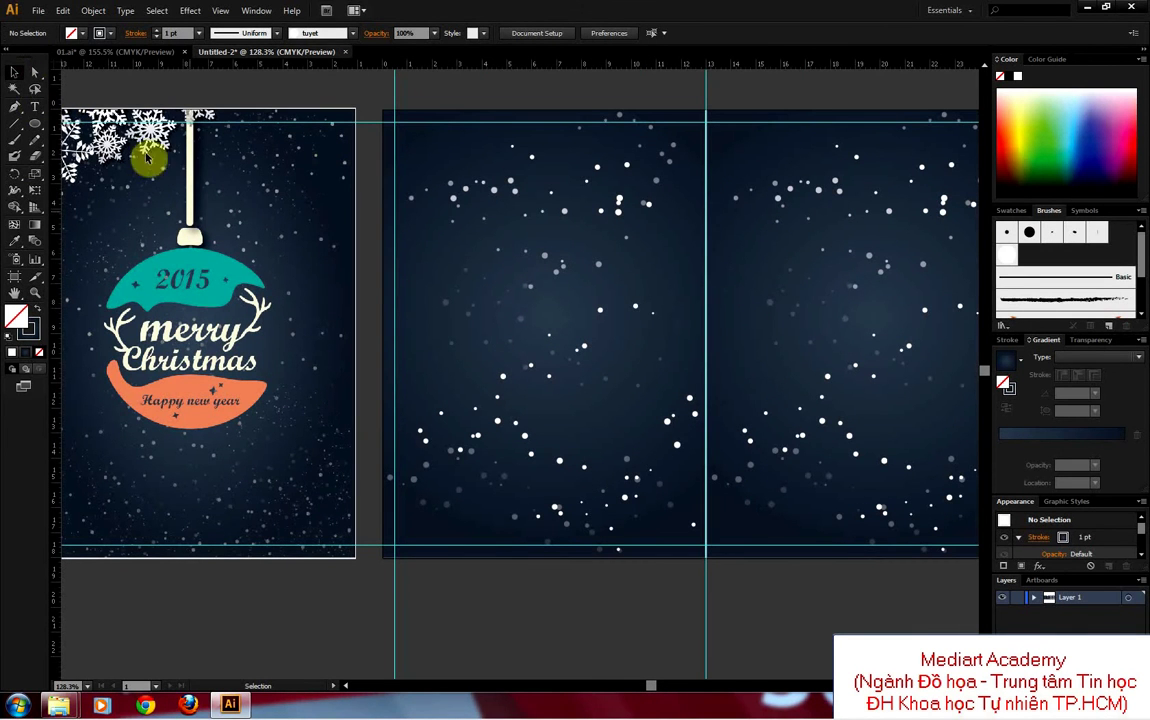
Step: Draw a tall, narrow white rounded-rectangle bar down from the right panel's top edge
{"action": "left_click_drag", "start_coordinate": [33, 125], "coordinate": [75, 139]}
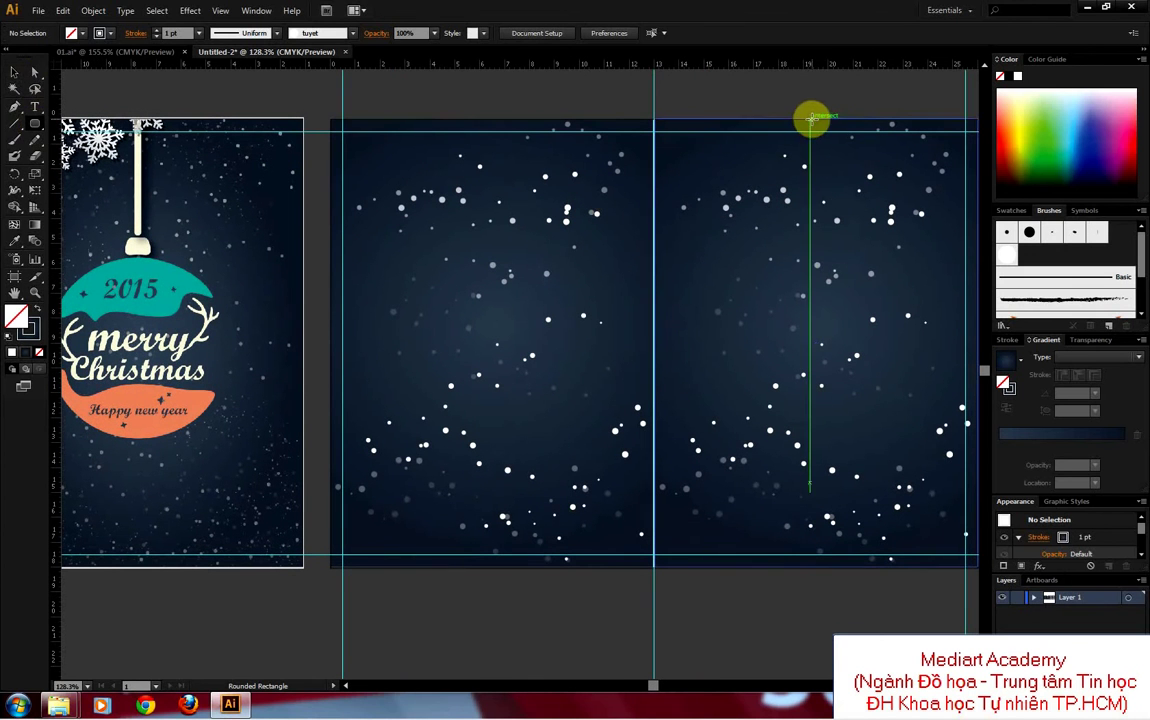
{"action": "mouse_move", "coordinate": [811, 121]}
{"action": "left_mouse_down"}
{"action": "mouse_move", "coordinate": [830, 292]}
{"action": "mouse_move", "coordinate": [820, 323]}
{"action": "left_mouse_up"}
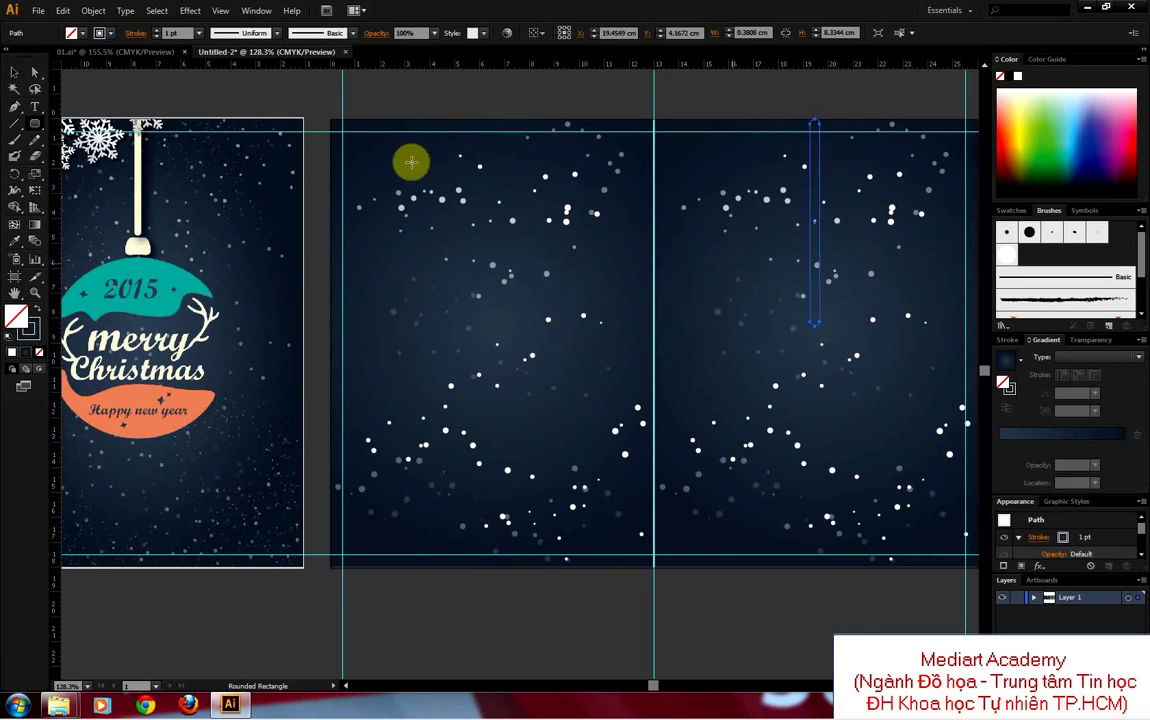
{"action": "left_click", "coordinate": [1016, 211]}
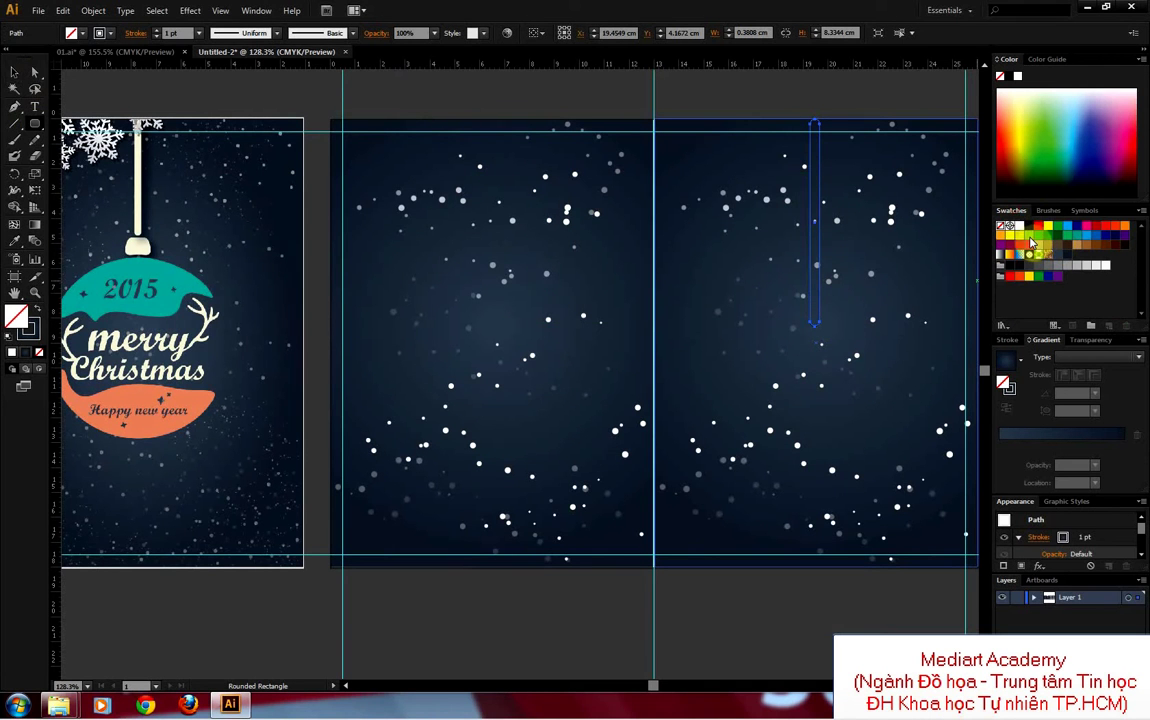
{"action": "left_click", "coordinate": [1018, 226]}
{"action": "left_click", "coordinate": [22, 75]}
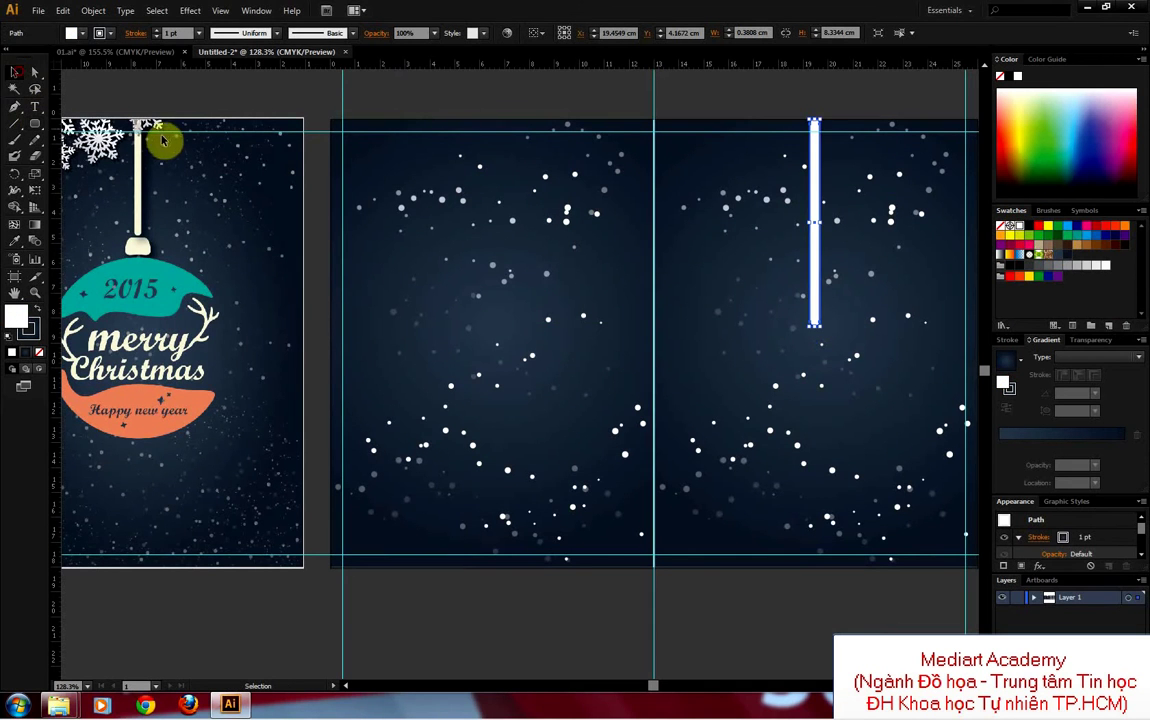
Step: Remove the bar's outline, delete its rounded top anchor, and move it flush with the artboard top
{"action": "key", "text": "z"}
{"action": "left_click_drag", "start_coordinate": [767, 97], "coordinate": [855, 149]}
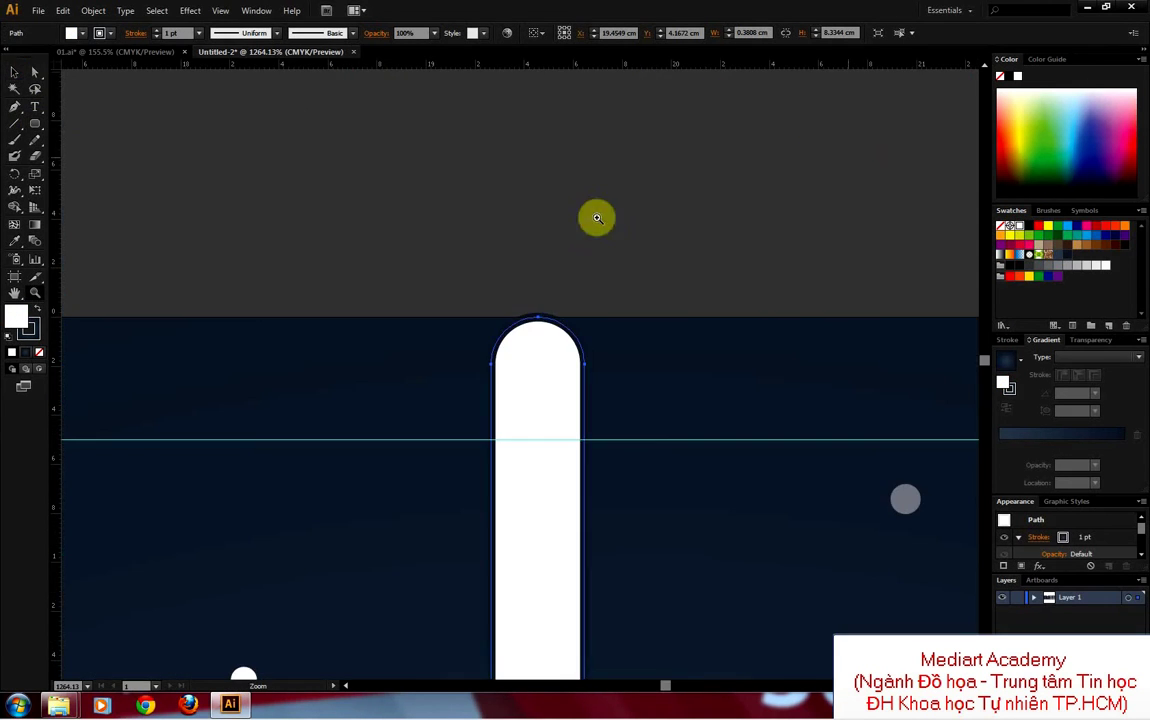
{"action": "left_click", "coordinate": [16, 75]}
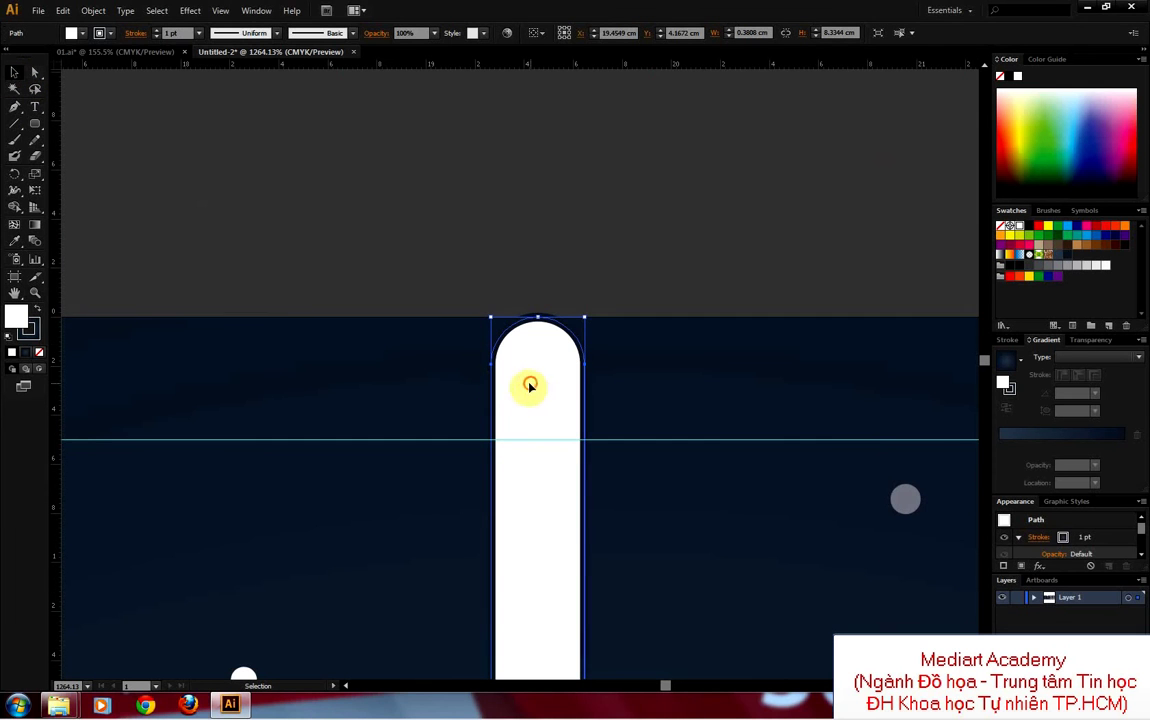
{"action": "left_click", "coordinate": [40, 353]}
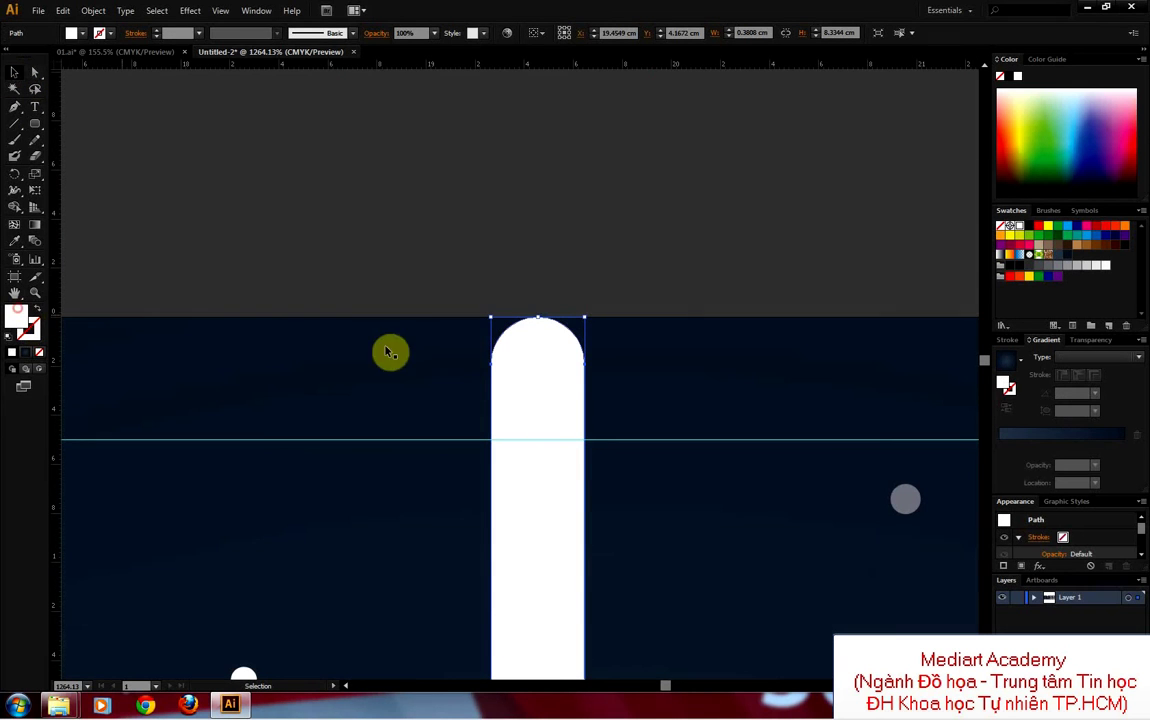
{"action": "left_click_drag", "start_coordinate": [538, 350], "coordinate": [534, 340]}
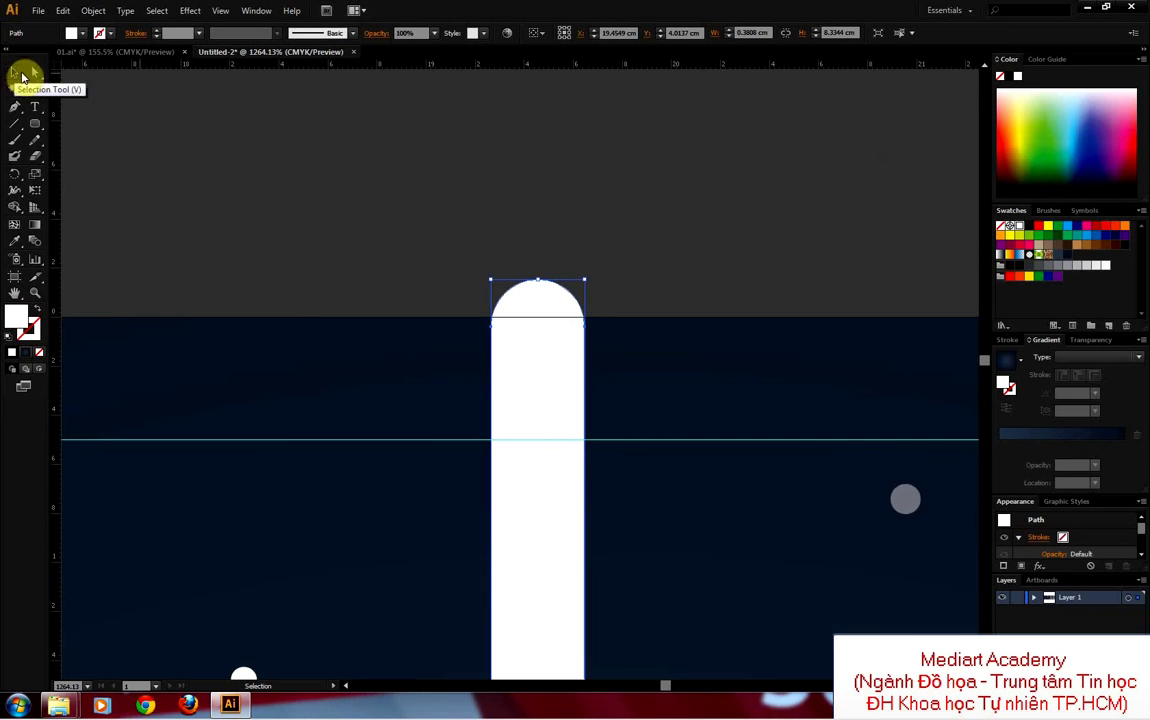
{"action": "left_click", "coordinate": [35, 73]}
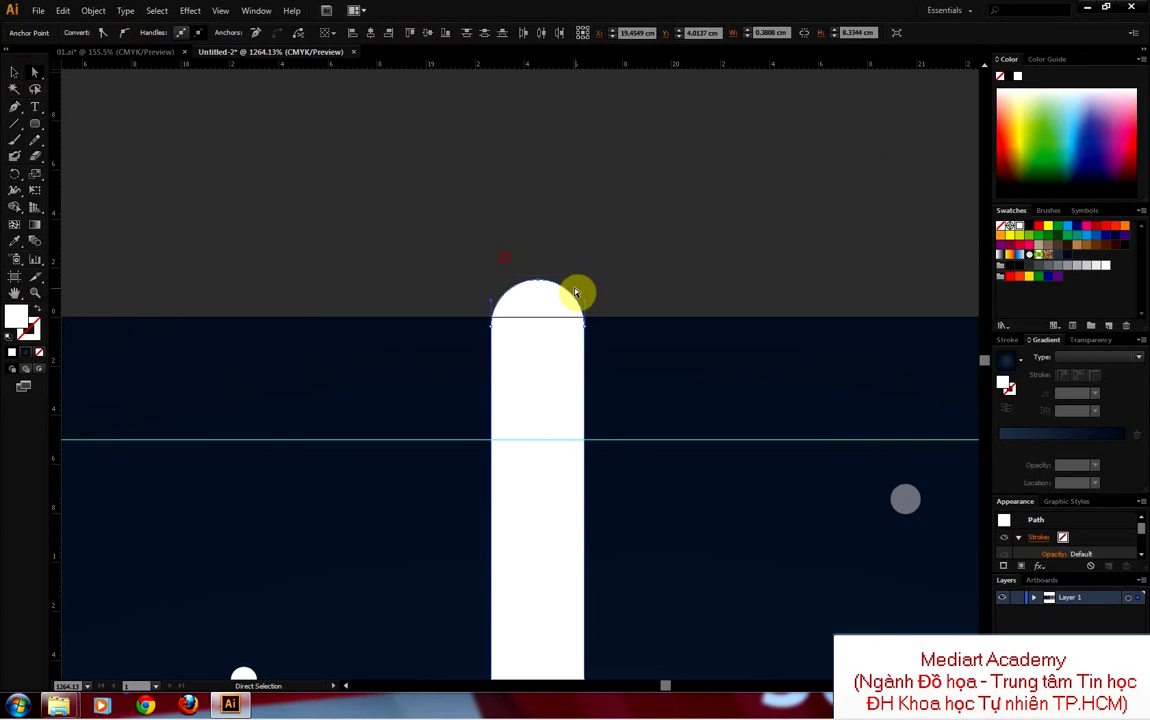
{"action": "key", "text": "Delete"}
{"action": "left_click", "coordinate": [16, 73]}
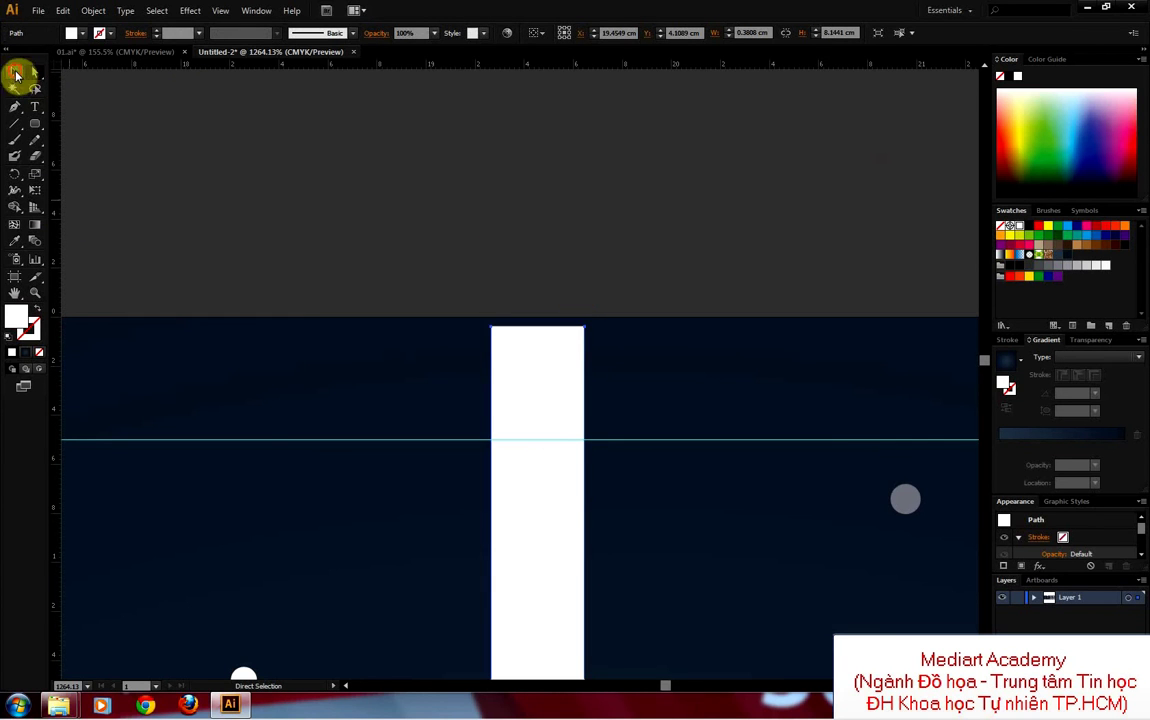
{"action": "left_click_drag", "start_coordinate": [544, 399], "coordinate": [544, 391]}
{"action": "left_click", "coordinate": [567, 288]}
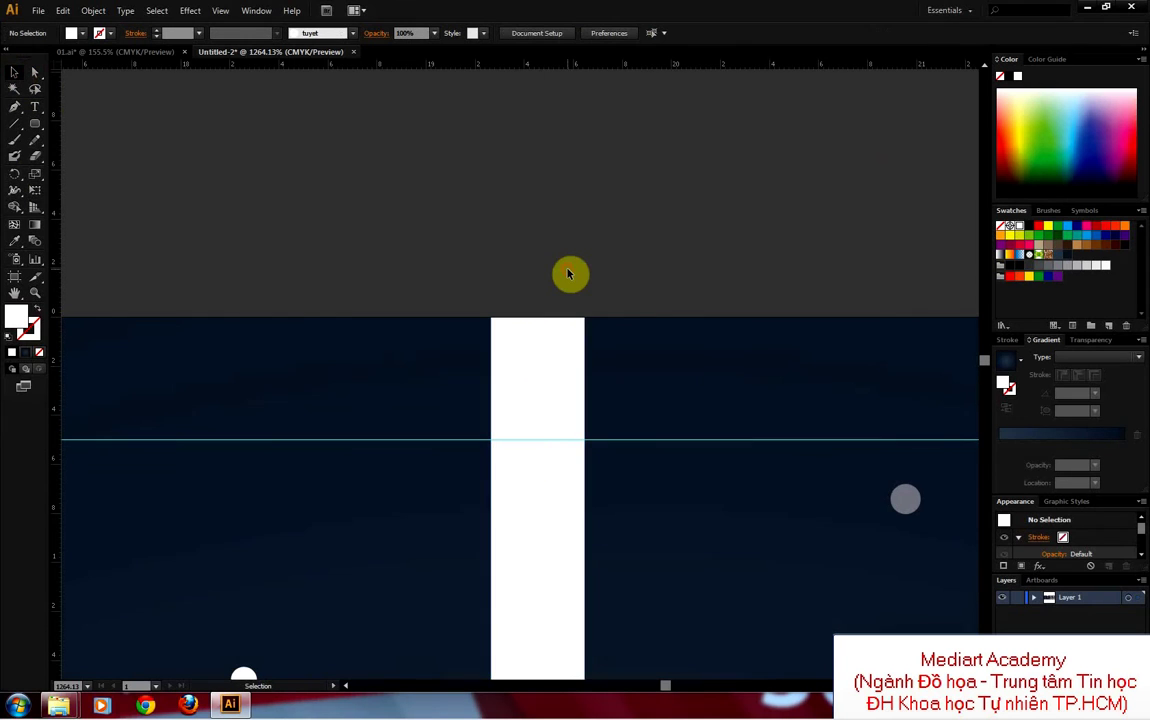
{"action": "key", "text": "ctrl+1"}
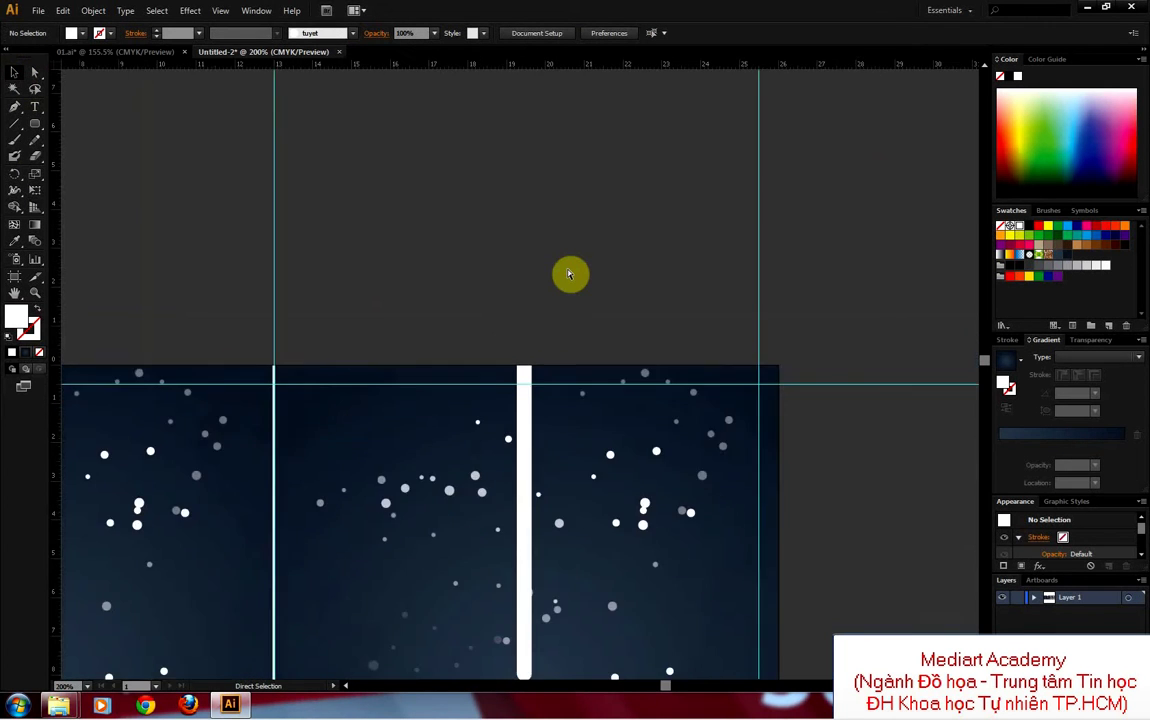
Step: Shorten the white hanging bar by raising its bottom end
{"action": "left_click_drag", "start_coordinate": [534, 478], "coordinate": [660, 373]}
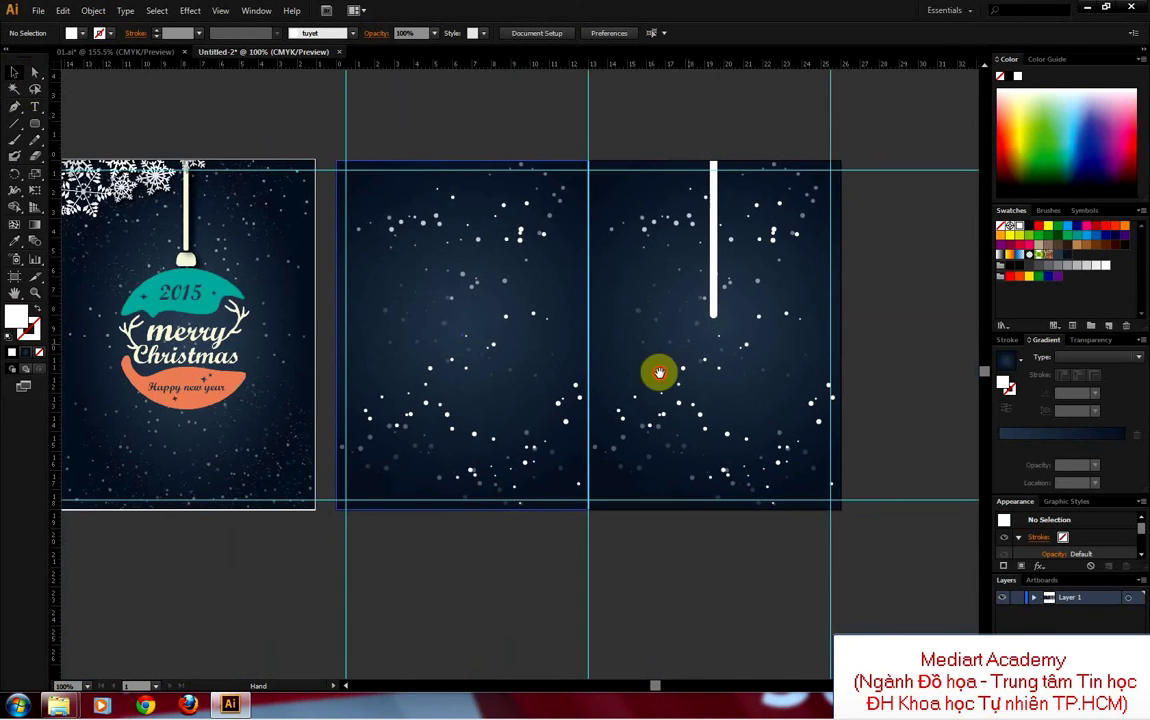
{"action": "left_click", "coordinate": [713, 316]}
{"action": "left_click_drag", "start_coordinate": [713, 316], "coordinate": [713, 273]}
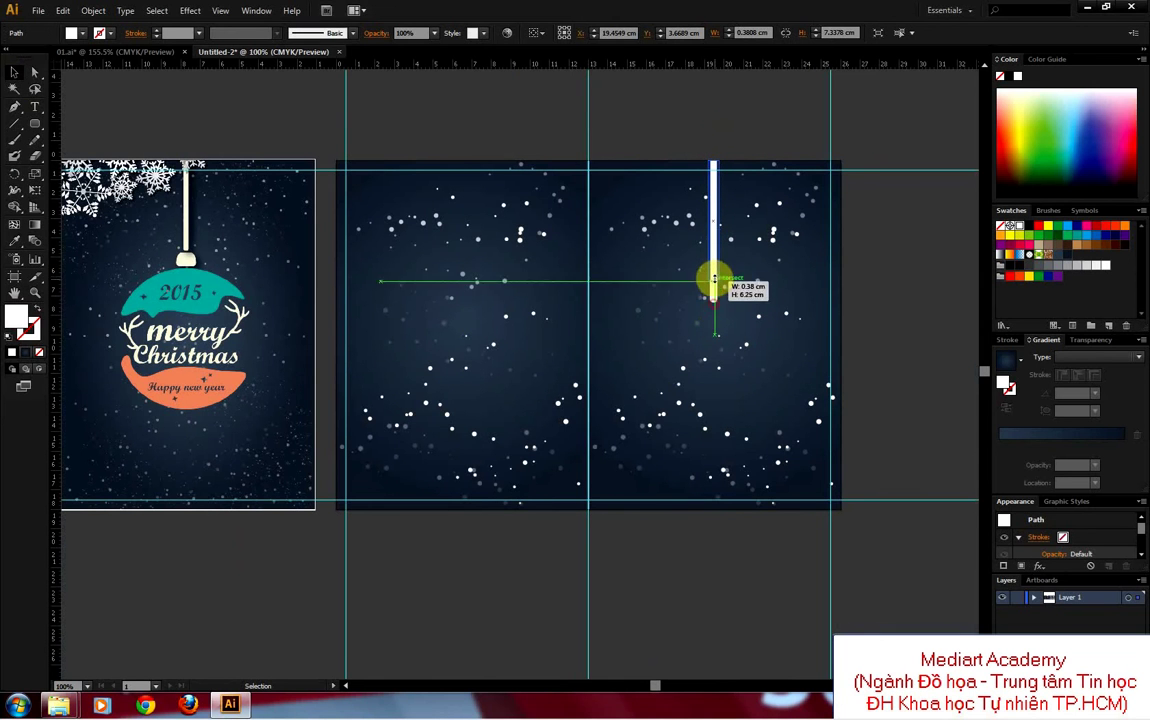
{"action": "left_click", "coordinate": [678, 118]}
Step: Draw a white rounded rectangle, taper it into a trapezoid cap, and place it under the bar
{"action": "key", "text": "z"}
{"action": "left_click_drag", "start_coordinate": [149, 244], "coordinate": [372, 317]}
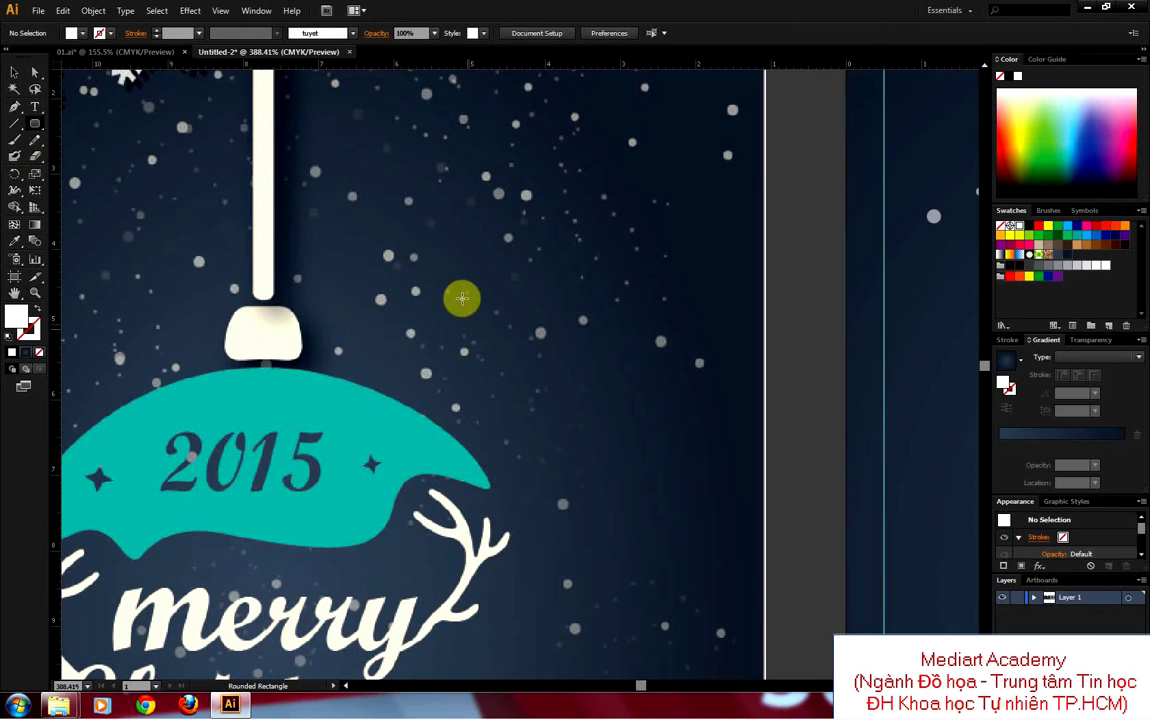
{"action": "left_click_drag", "start_coordinate": [459, 297], "coordinate": [578, 383]}
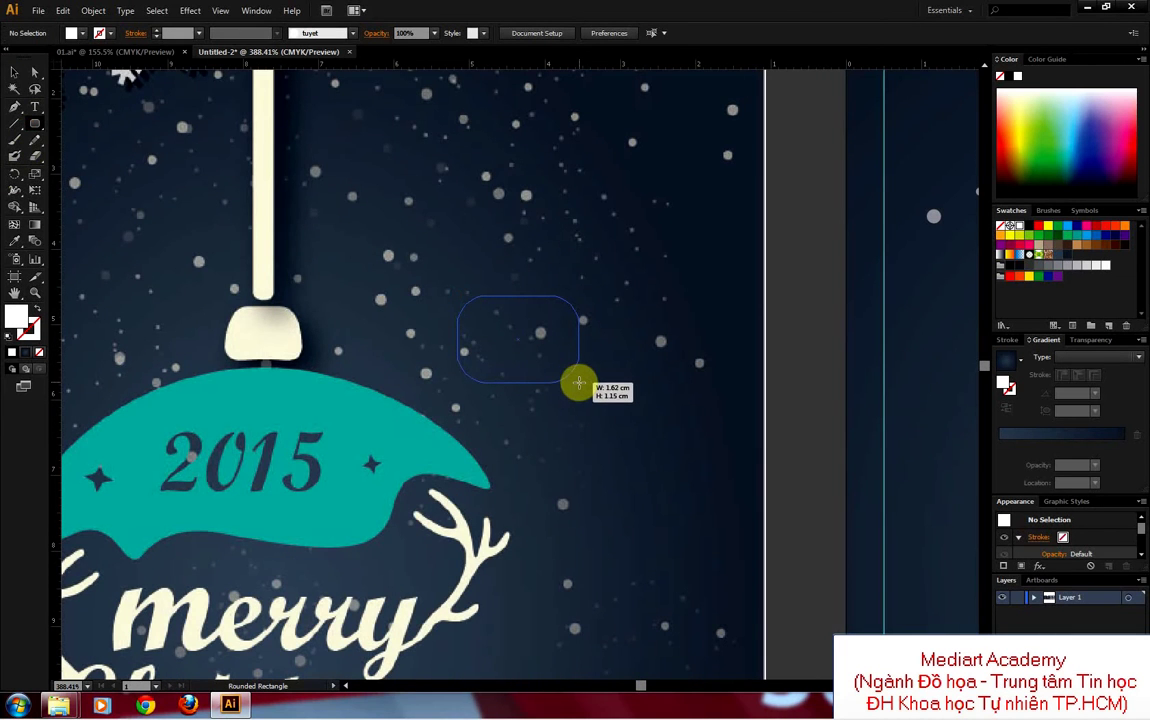
{"action": "left_click_drag", "start_coordinate": [578, 377], "coordinate": [578, 377]}
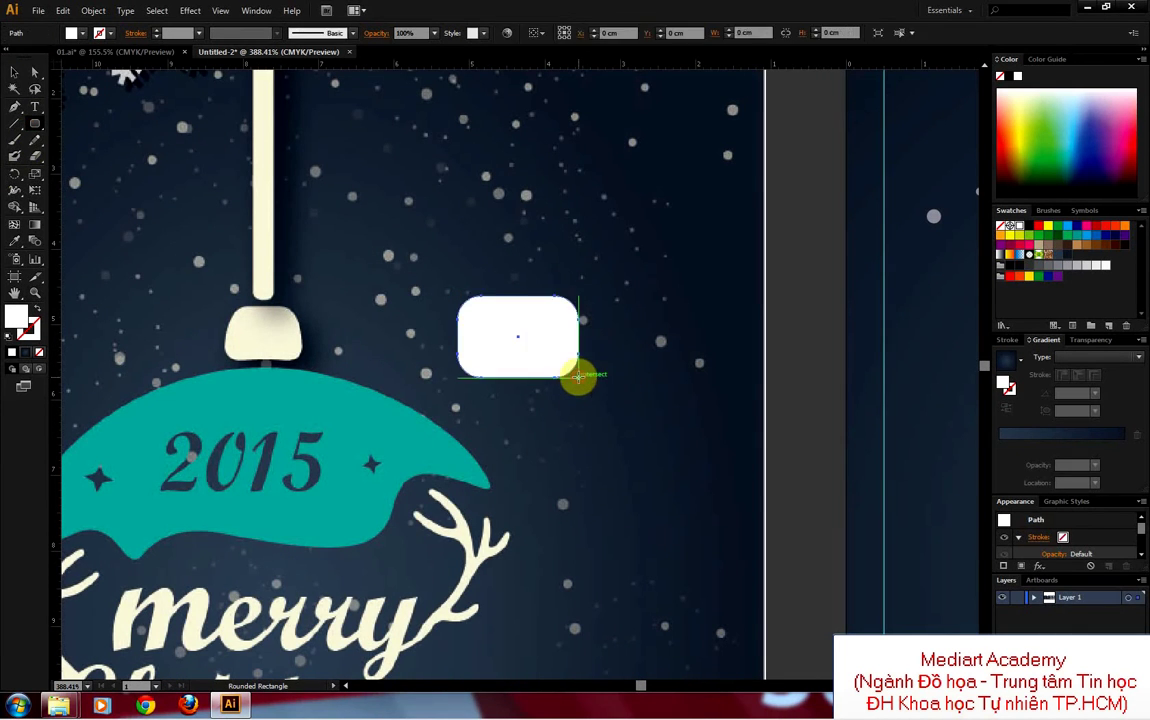
{"action": "left_click", "coordinate": [14, 71]}
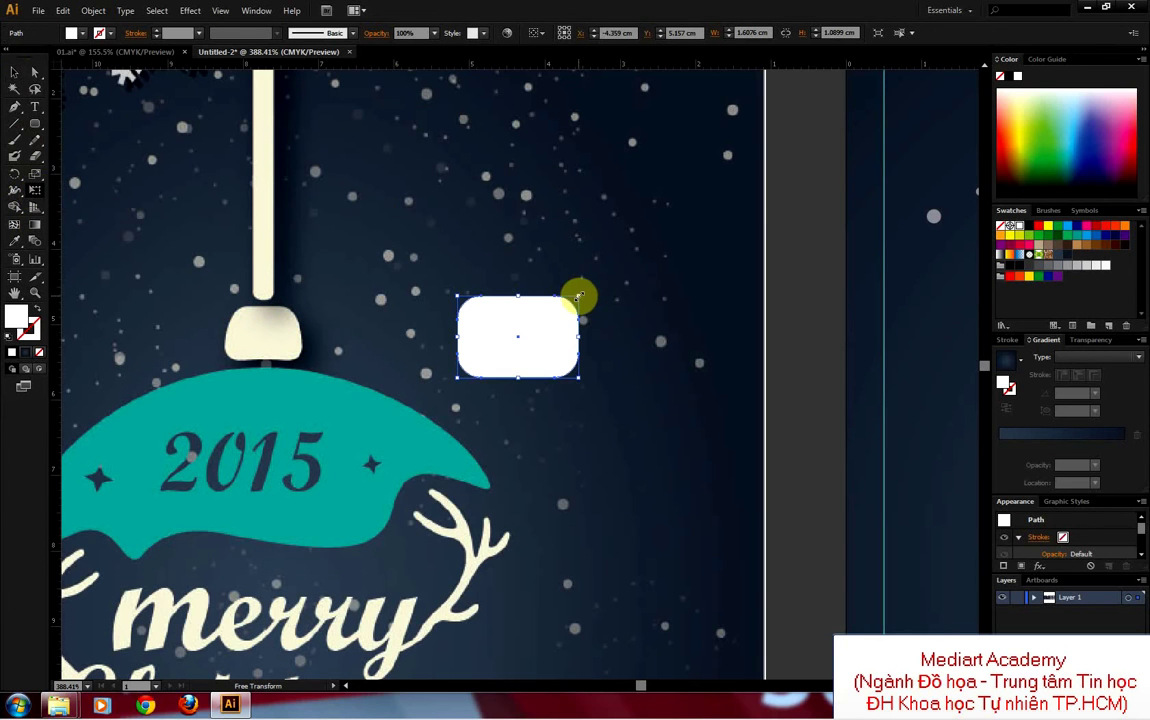
{"action": "mouse_move", "coordinate": [578, 296]}
{"action": "left_mouse_down"}
{"action": "mouse_move", "coordinate": [531, 305]}
{"action": "mouse_move", "coordinate": [551, 305]}
{"action": "left_mouse_up"}
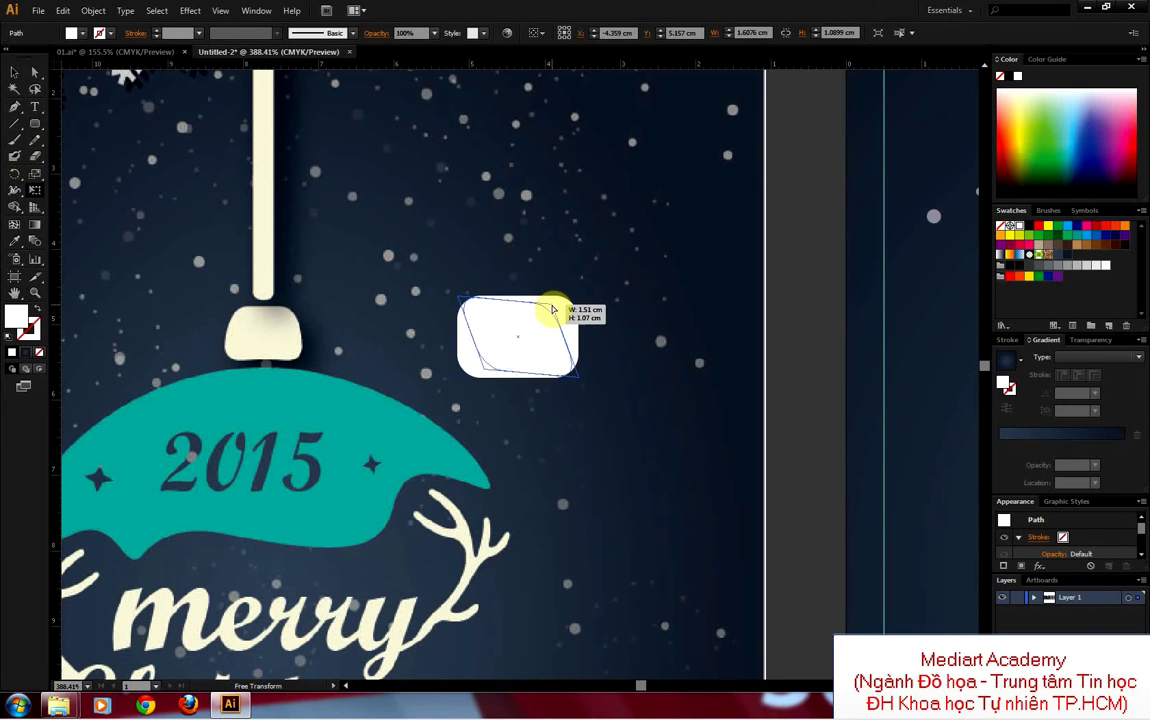
{"action": "left_click_drag", "start_coordinate": [551, 309], "coordinate": [560, 302]}
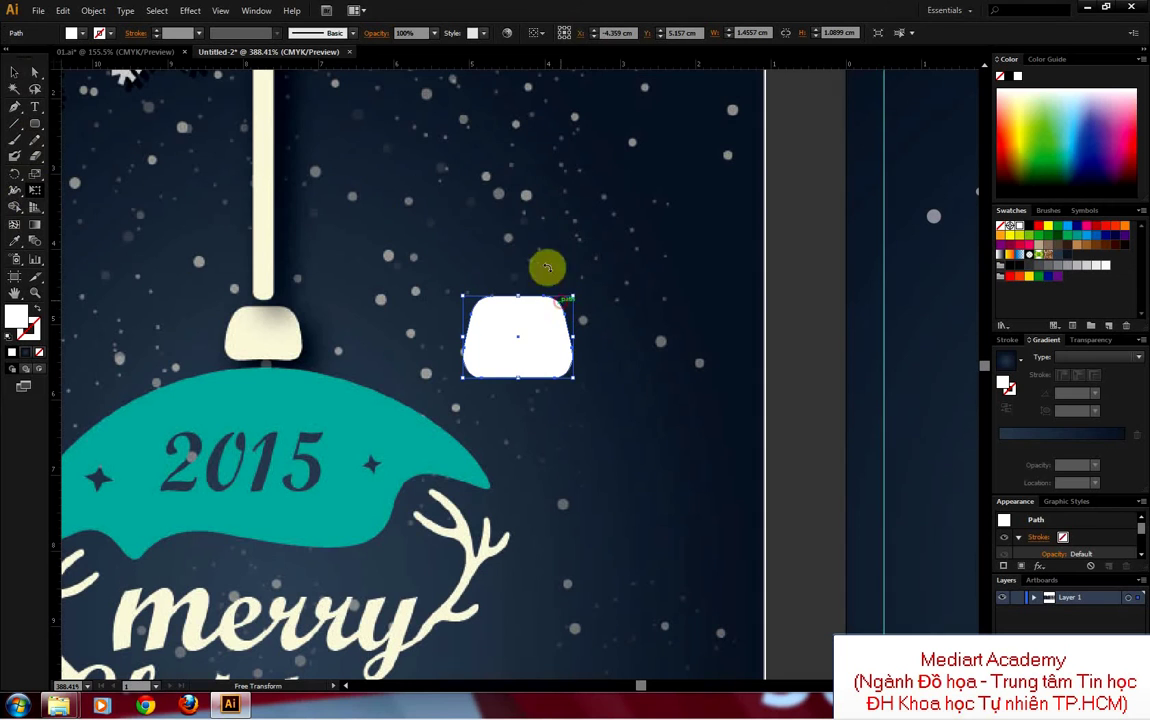
{"action": "key", "text": "v"}
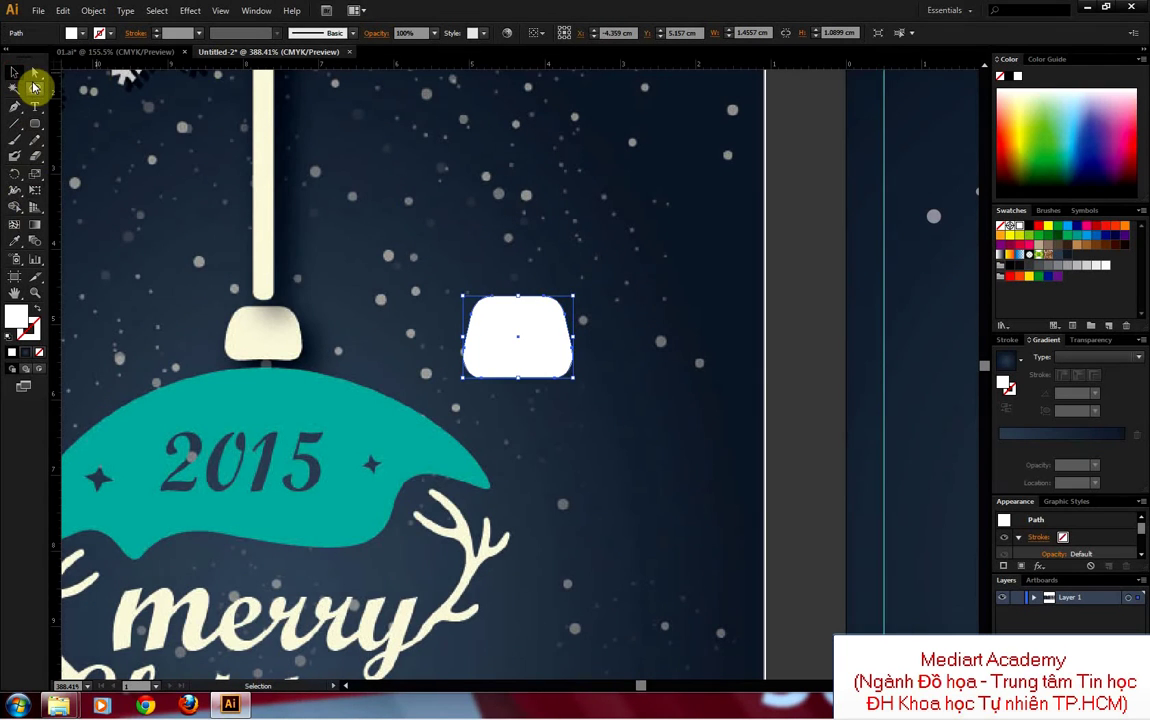
{"action": "key", "text": "ctrl+minus"}
{"action": "key", "text": "ctrl+minus"}
{"action": "key", "text": "ctrl+minus"}
{"action": "key", "text": "ctrl+minus"}
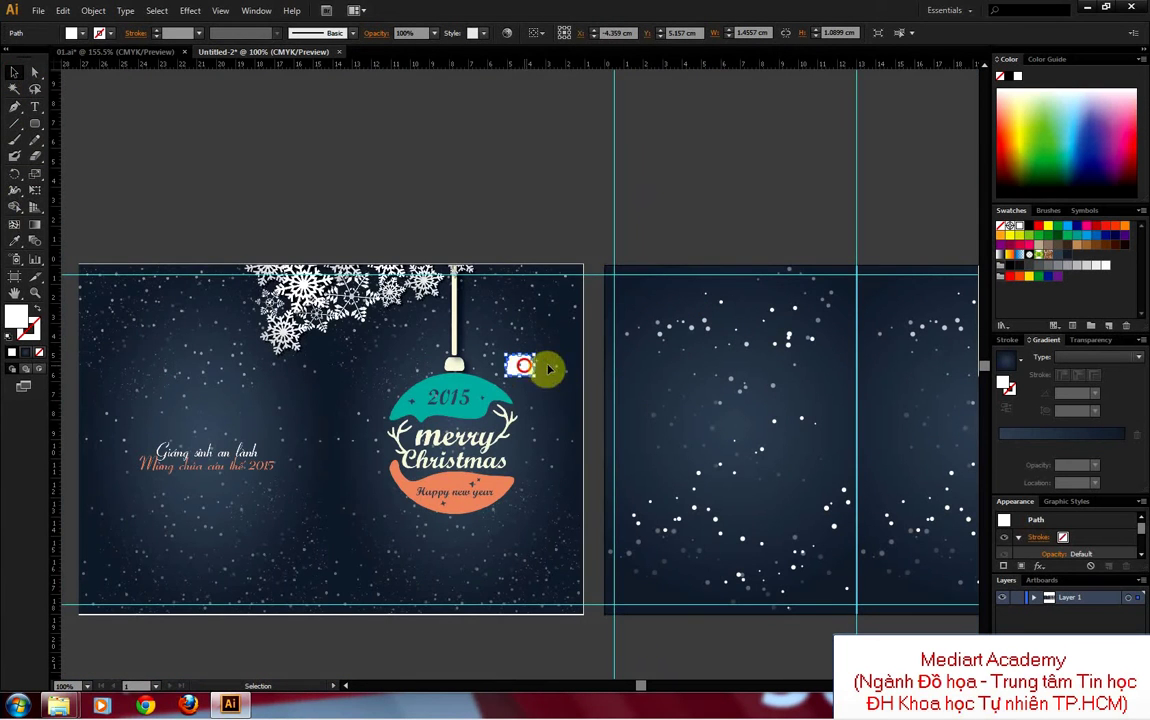
{"action": "mouse_move", "coordinate": [549, 370]}
{"action": "left_mouse_down"}
{"action": "mouse_move", "coordinate": [943, 372]}
{"action": "mouse_move", "coordinate": [690, 377]}
{"action": "mouse_move", "coordinate": [729, 411]}
{"action": "mouse_move", "coordinate": [732, 392]}
{"action": "left_mouse_up"}
Step: Scale the cap down to about 1.04 × 0.78 cm and fit it snugly under the bar's end
{"action": "scroll", "coordinate": [762, 437], "scroll_direction": "up", "scroll_amount": 5}
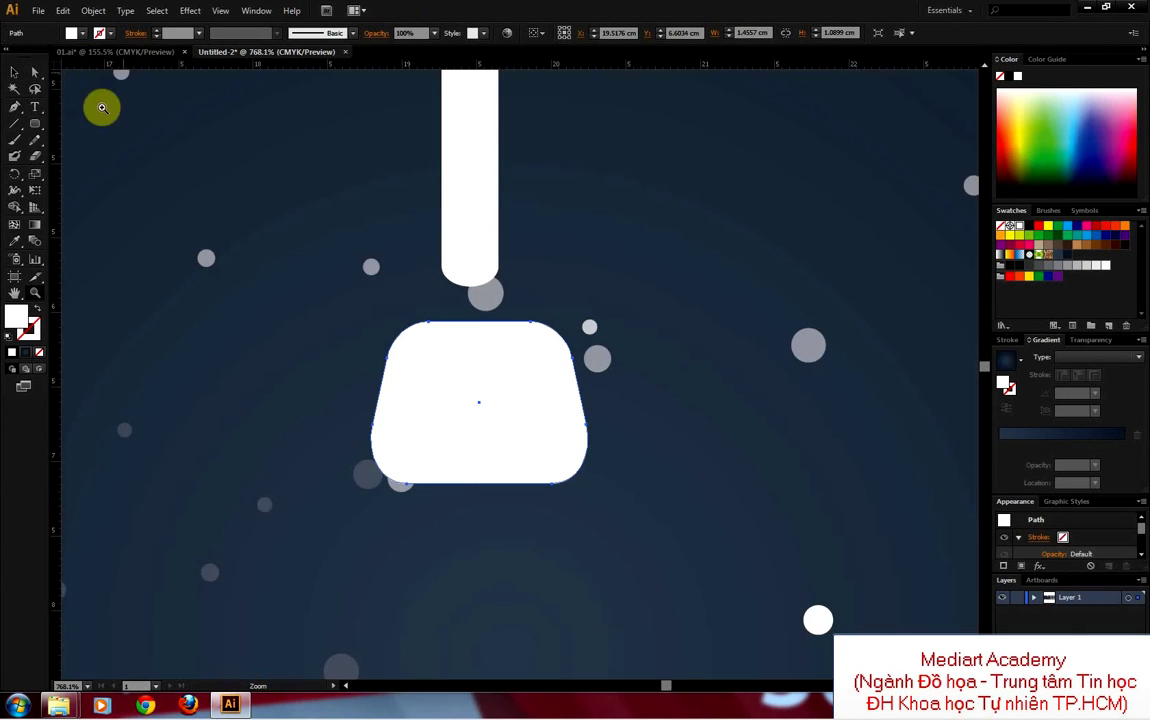
{"action": "left_click", "coordinate": [16, 72]}
{"action": "left_click_drag", "start_coordinate": [589, 327], "coordinate": [556, 346]}
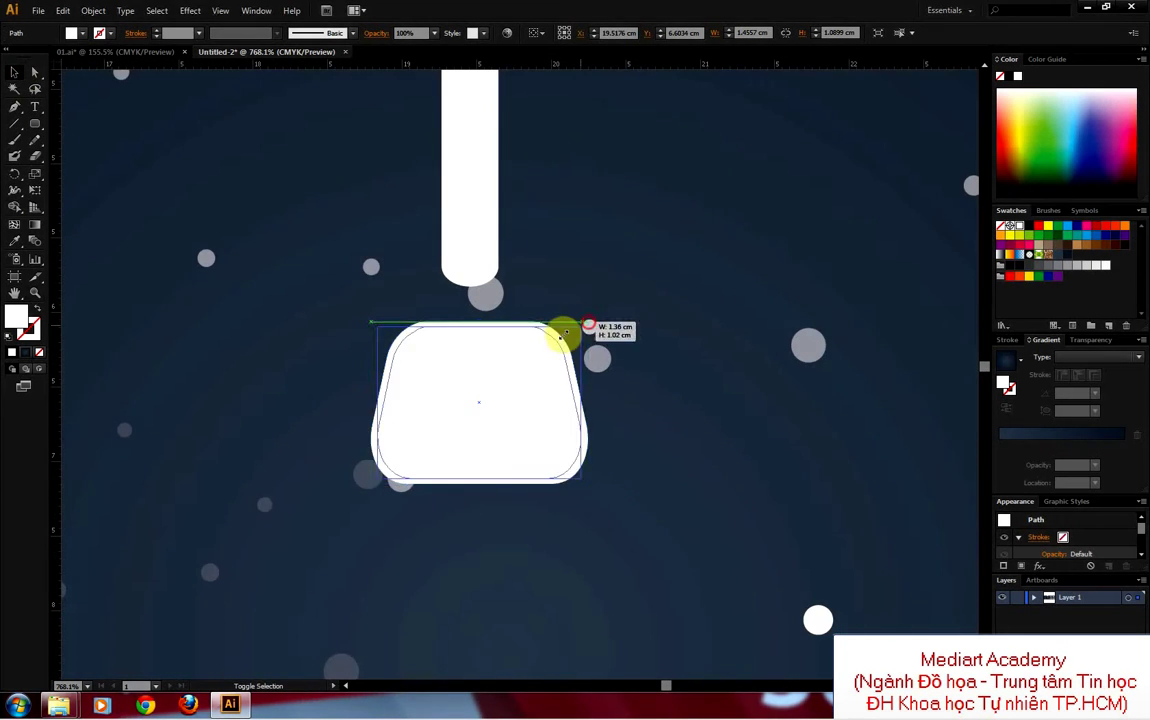
{"action": "left_click_drag", "start_coordinate": [495, 386], "coordinate": [480, 341]}
{"action": "scroll", "coordinate": [567, 350], "scroll_direction": "down", "scroll_amount": 3}
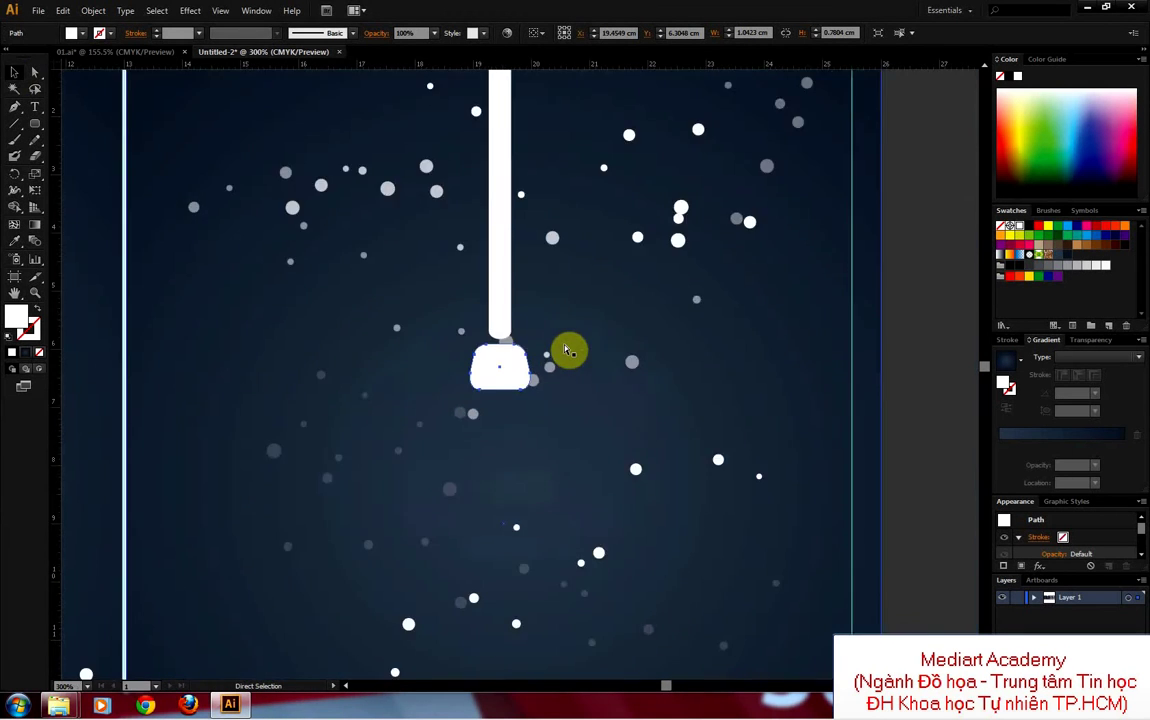
{"action": "scroll", "coordinate": [567, 350], "scroll_direction": "down", "scroll_amount": 2}
{"action": "mouse_move", "coordinate": [81, 437]}
{"action": "left_mouse_down"}
{"action": "mouse_move", "coordinate": [516, 380]}
{"action": "mouse_move", "coordinate": [418, 454]}
{"action": "mouse_move", "coordinate": [211, 399]}
{"action": "mouse_move", "coordinate": [326, 392]}
{"action": "left_mouse_up"}
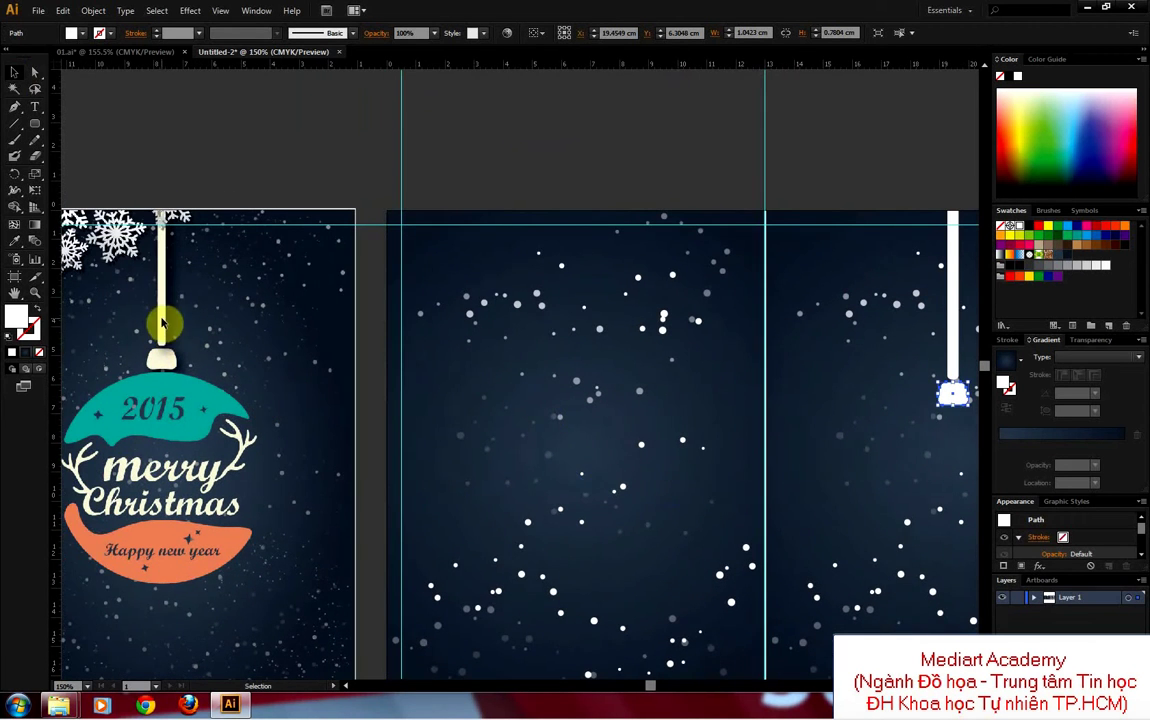
{"action": "mouse_move", "coordinate": [773, 316]}
{"action": "left_mouse_down"}
{"action": "mouse_move", "coordinate": [765, 272]}
{"action": "mouse_move", "coordinate": [603, 288]}
{"action": "mouse_move", "coordinate": [585, 305]}
{"action": "left_mouse_up"}
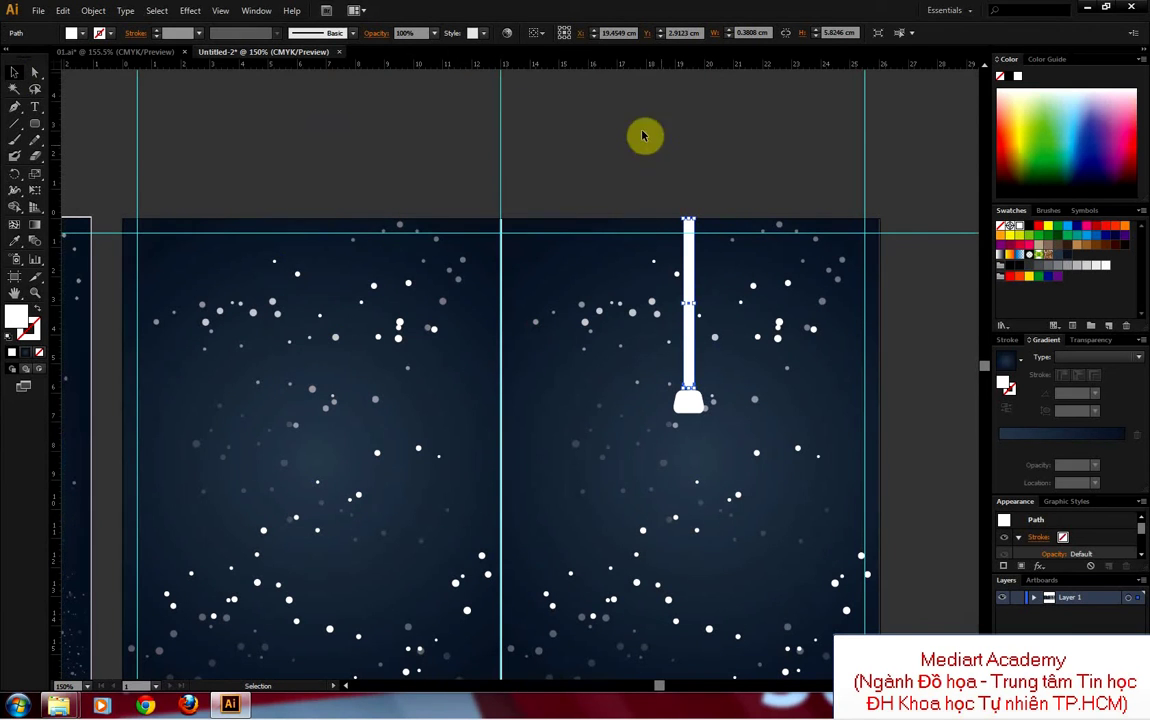
Step: Give the white bar a Drop Shadow: 60% opacity, 0.25 cm X/Y offsets, 0.18 cm blur
{"action": "left_click", "coordinate": [190, 10]}
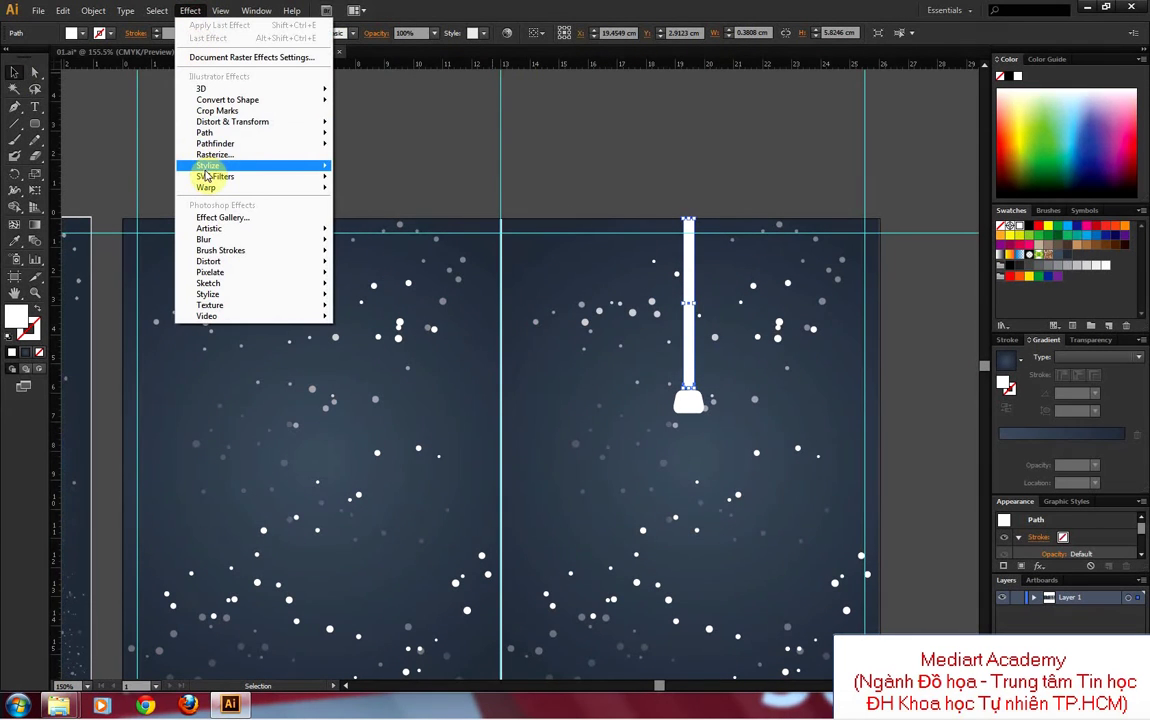
{"action": "mouse_move", "coordinate": [255, 165]}
{"action": "left_click", "coordinate": [397, 172]}
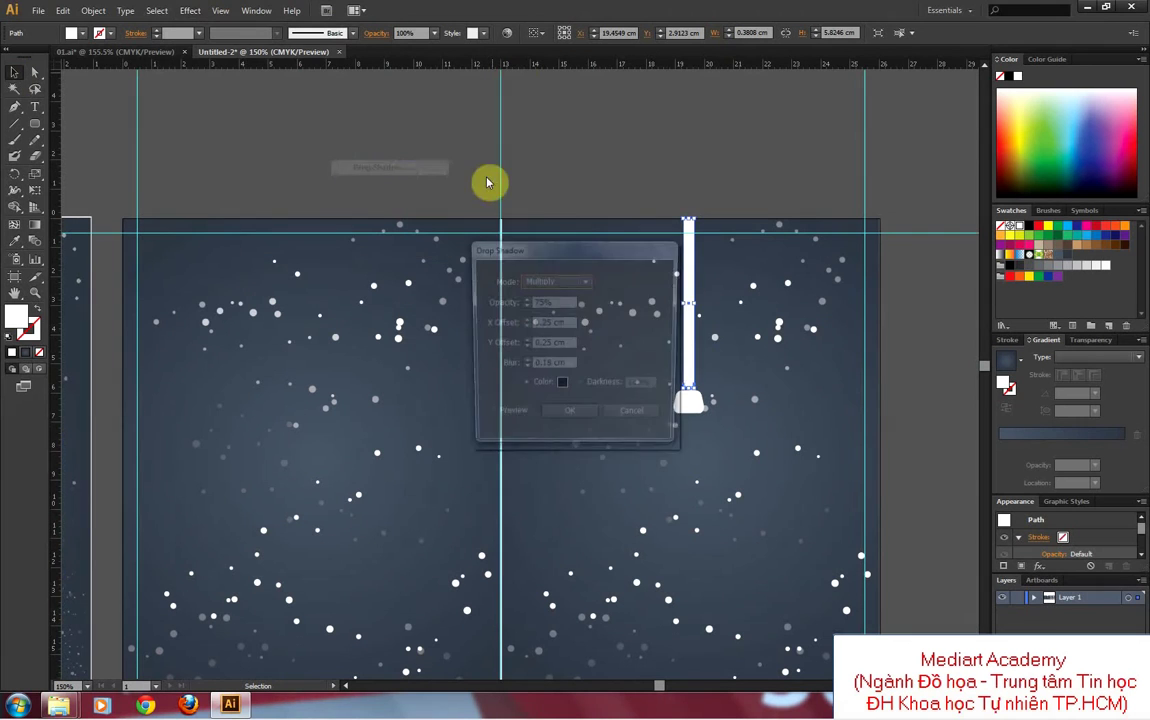
{"action": "left_click_drag", "start_coordinate": [580, 252], "coordinate": [528, 195]}
{"action": "left_click", "coordinate": [465, 358]}
{"action": "type", "text": "60"}
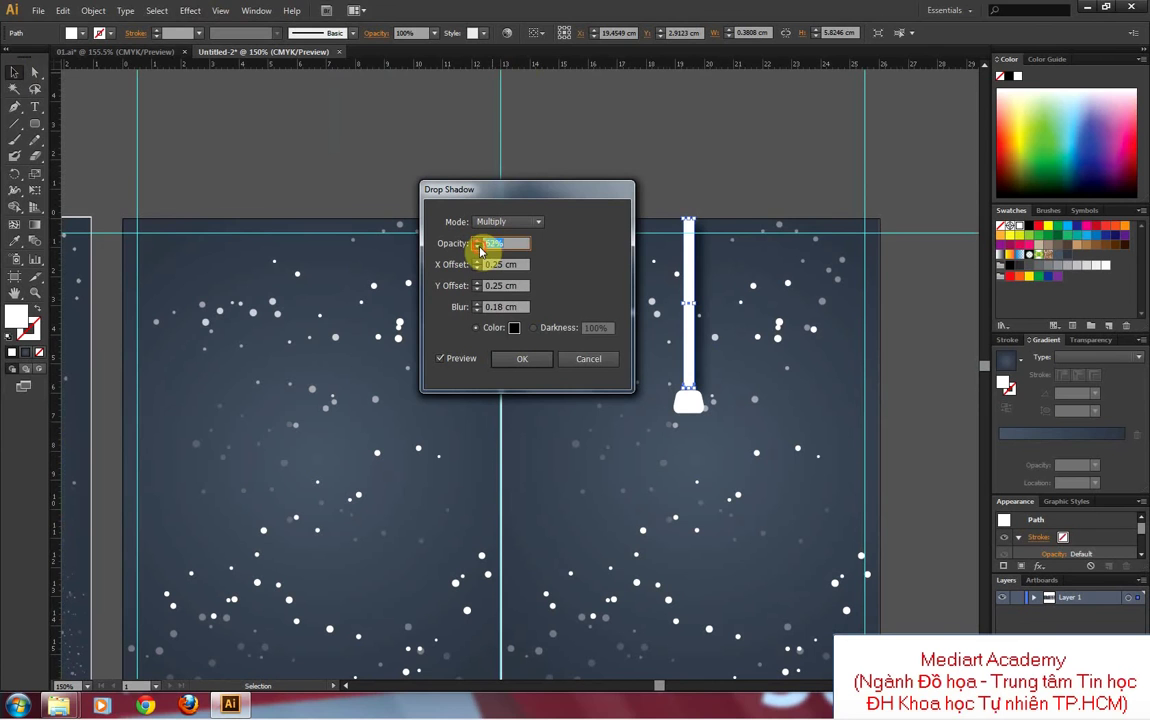
{"action": "left_click", "coordinate": [526, 359]}
Step: Deselect the bar and zoom in on the right panel's hanging cap
{"action": "left_click", "coordinate": [655, 160]}
{"action": "key", "text": "ctrl+plus"}
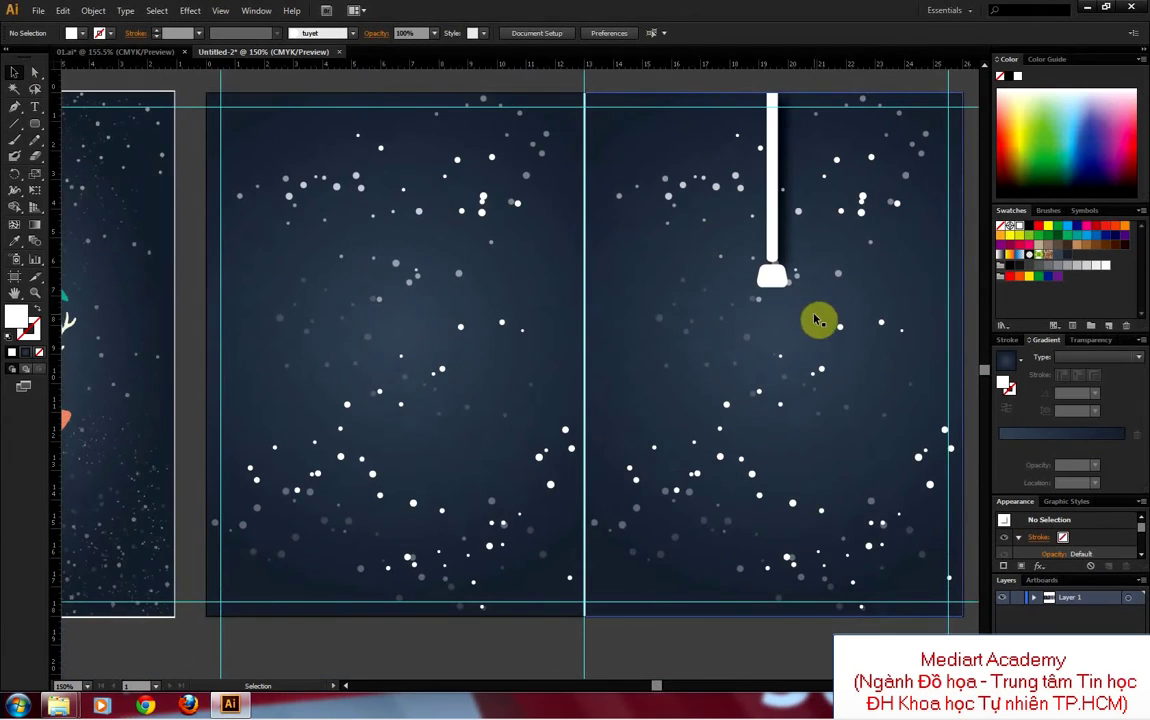
{"action": "key", "text": "ctrl+plus"}
Step: Nudge the white cap up against the hanging bar on the right panel
{"action": "scroll", "coordinate": [700, 300], "scroll_direction": "right", "scroll_amount": 3}
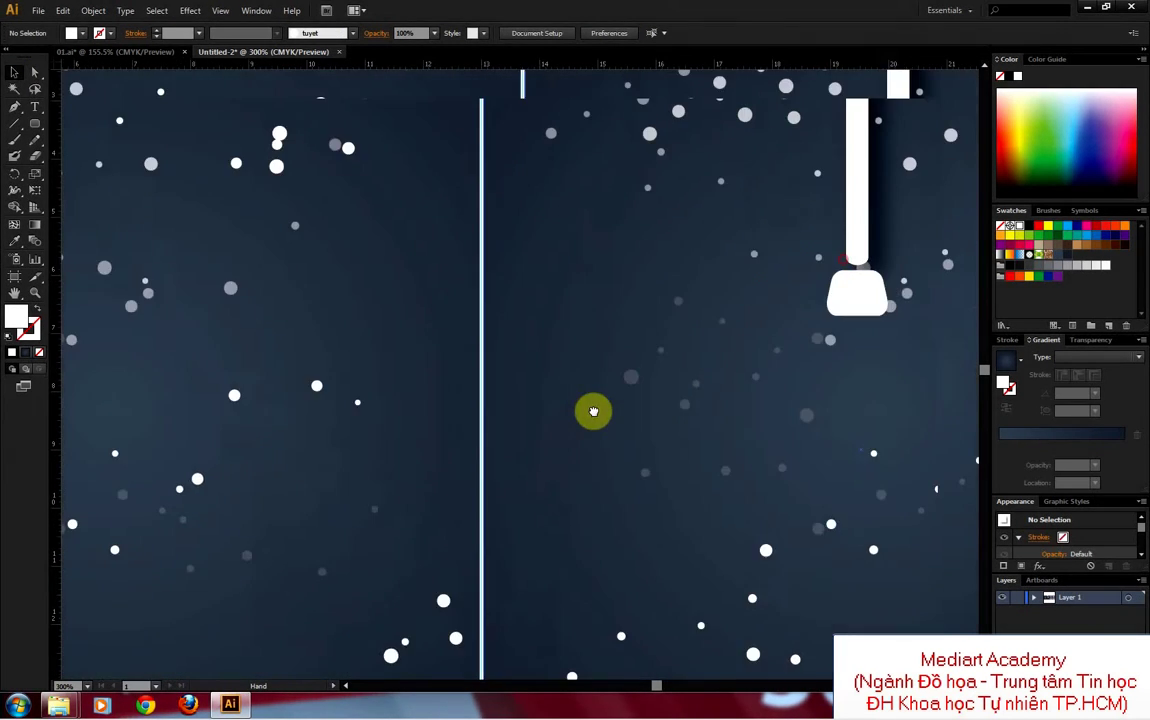
{"action": "scroll", "coordinate": [593, 411], "scroll_direction": "right", "scroll_amount": 3}
{"action": "left_click_drag", "start_coordinate": [723, 361], "coordinate": [723, 357]}
{"action": "key", "text": "v"}
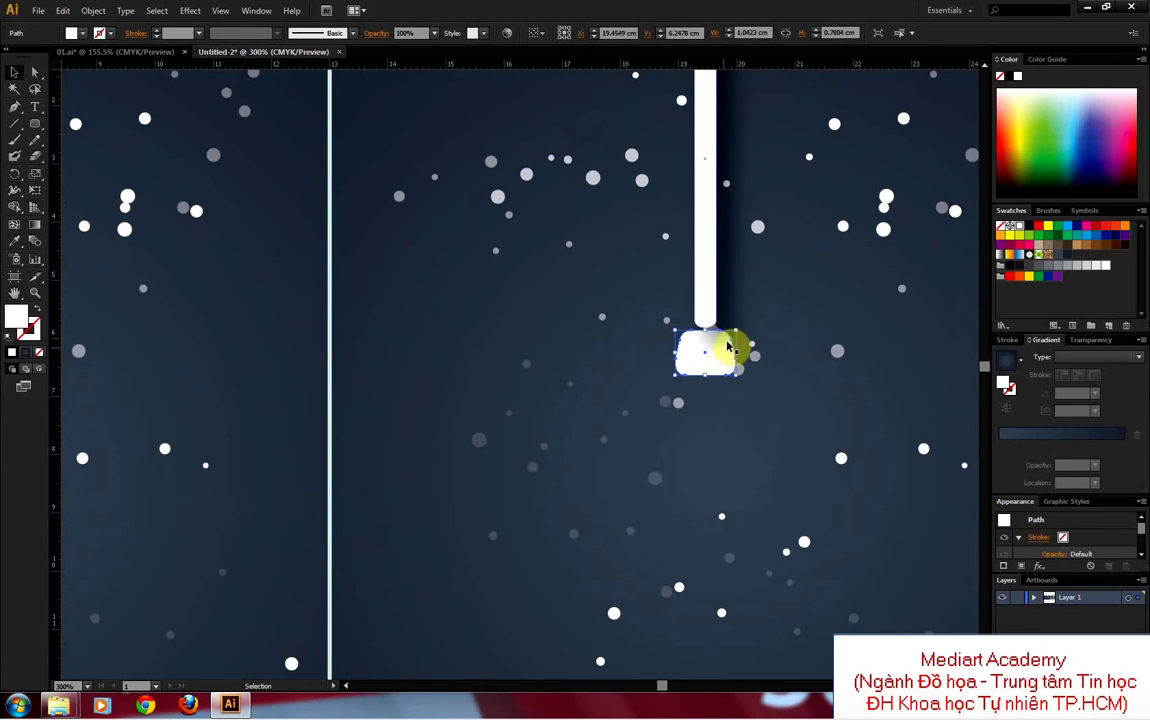
{"action": "left_click", "coordinate": [755, 322]}
Step: Zoom out to all card panels, then zoom in on the left panel's 2015 ornament
{"action": "key", "text": "ctrl+minus"}
{"action": "key", "text": "ctrl+minus"}
{"action": "key", "text": "ctrl+minus"}
{"action": "key", "text": "ctrl+minus"}
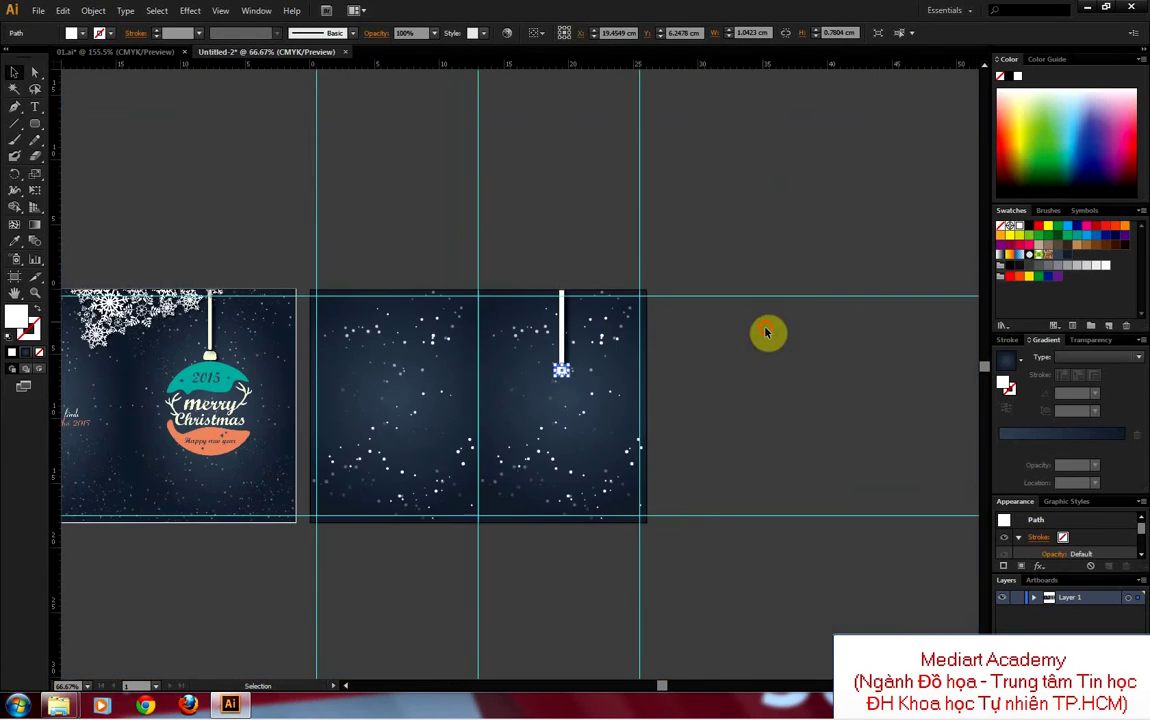
{"action": "left_click_drag", "start_coordinate": [593, 385], "coordinate": [647, 327]}
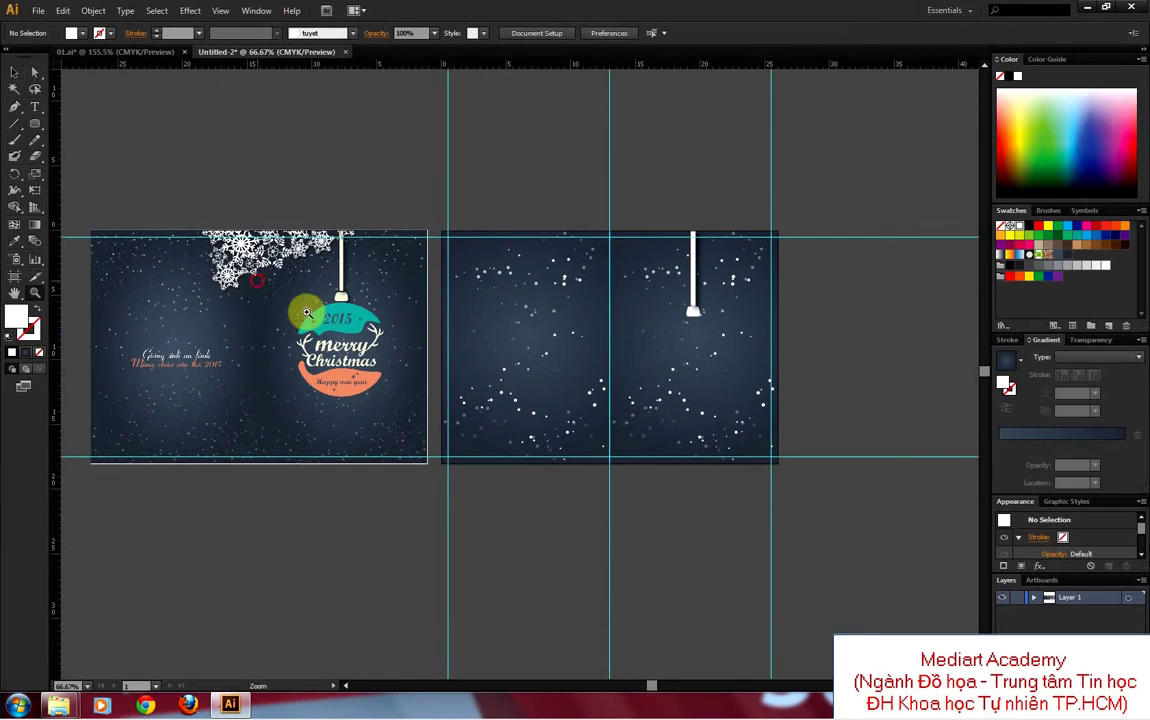
{"action": "key", "text": "z"}
{"action": "left_click", "coordinate": [661, 443]}
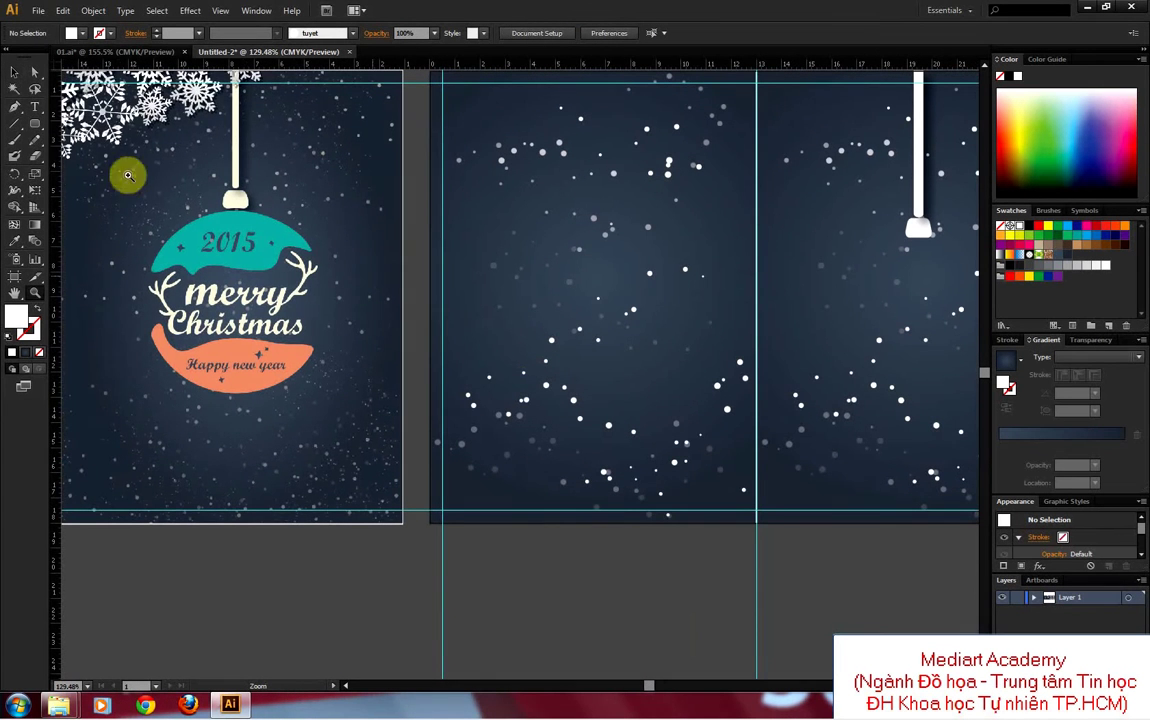
Step: Switch to the Ellipse tool, cancelling an unwanted Rectangle size prompt along the way
{"action": "left_click", "coordinate": [35, 123]}
{"action": "left_click", "coordinate": [120, 122]}
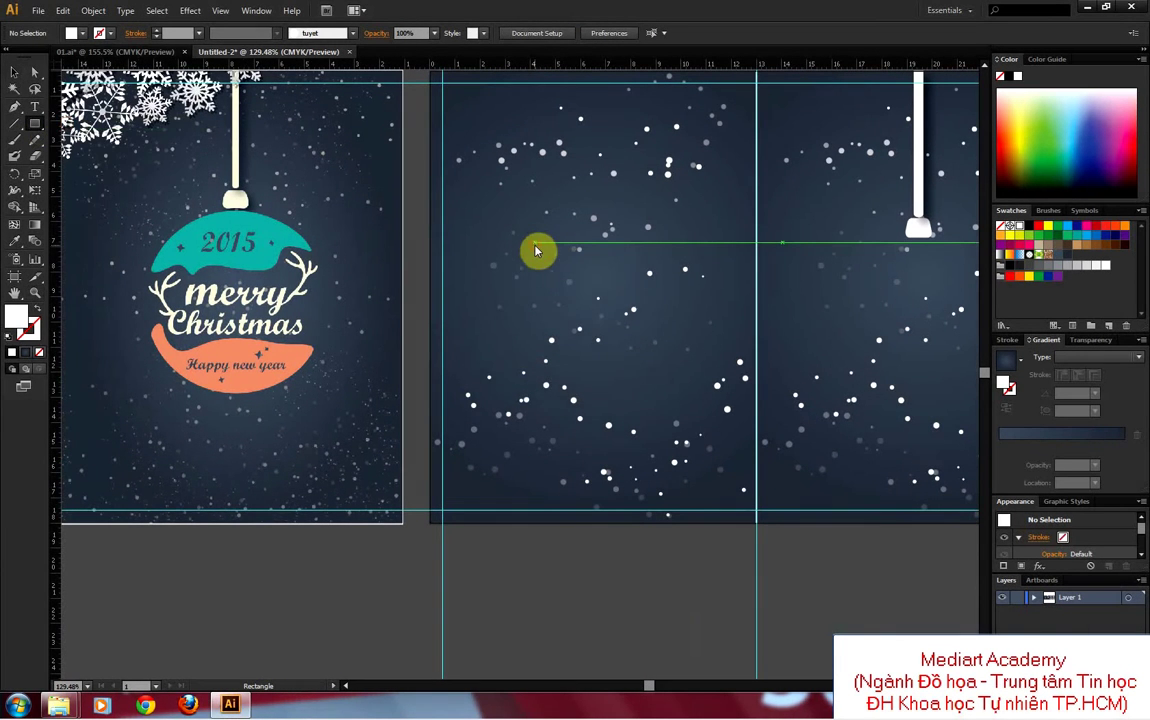
{"action": "left_click", "coordinate": [536, 243]}
{"action": "left_click", "coordinate": [603, 379]}
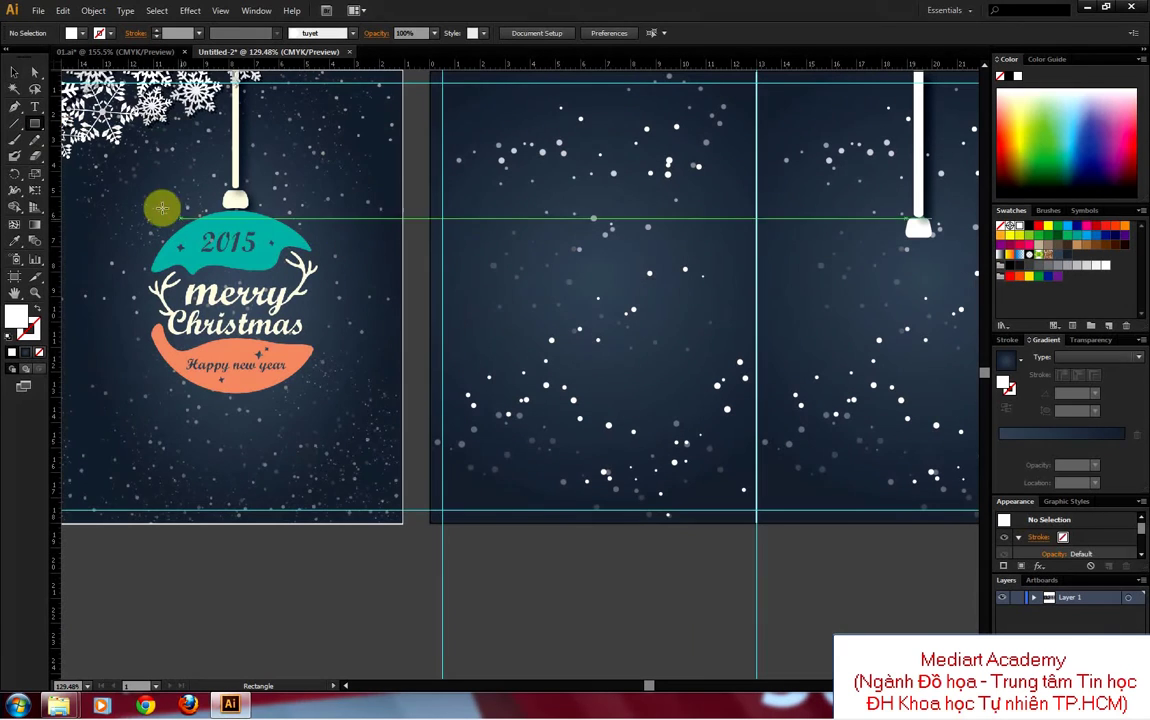
{"action": "left_click_drag", "start_coordinate": [32, 123], "coordinate": [75, 152]}
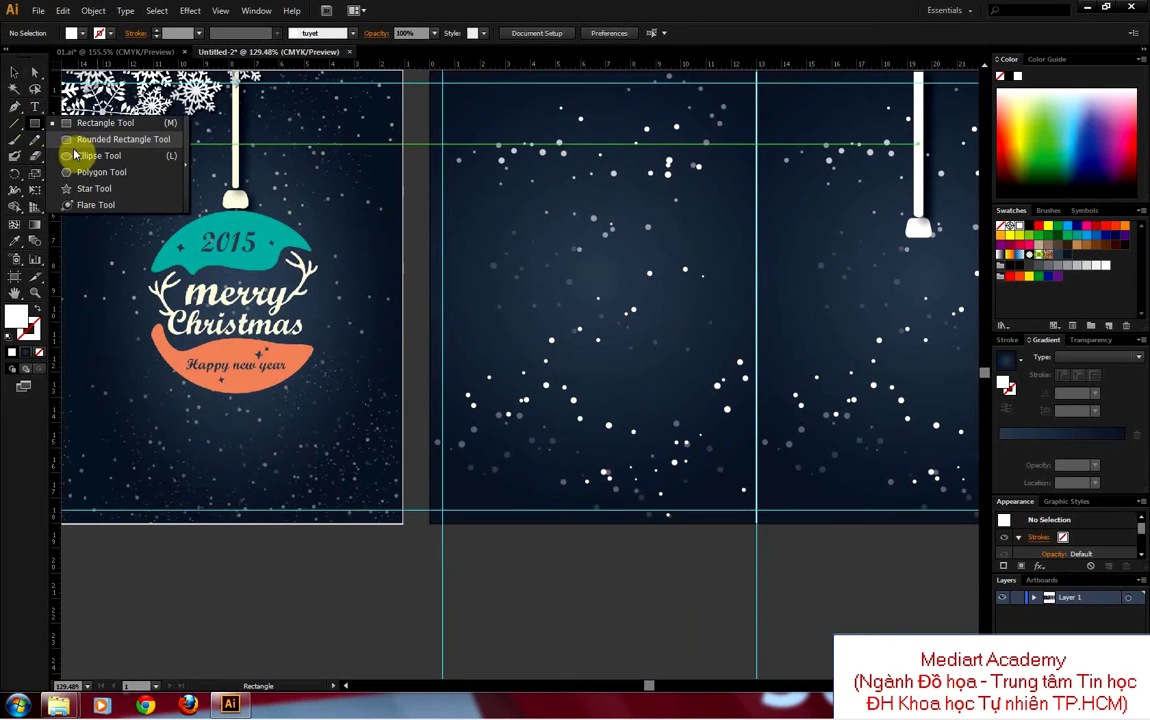
{"action": "left_click_drag", "start_coordinate": [150, 211], "coordinate": [310, 396]}
Step: Finish the 7.19 cm circle, move it to the middle panel, and lock the wavy snow paths
{"action": "left_click", "coordinate": [14, 73]}
{"action": "left_click_drag", "start_coordinate": [298, 326], "coordinate": [739, 328]}
{"action": "left_click", "coordinate": [596, 239]}
{"action": "left_click", "coordinate": [100, 12]}
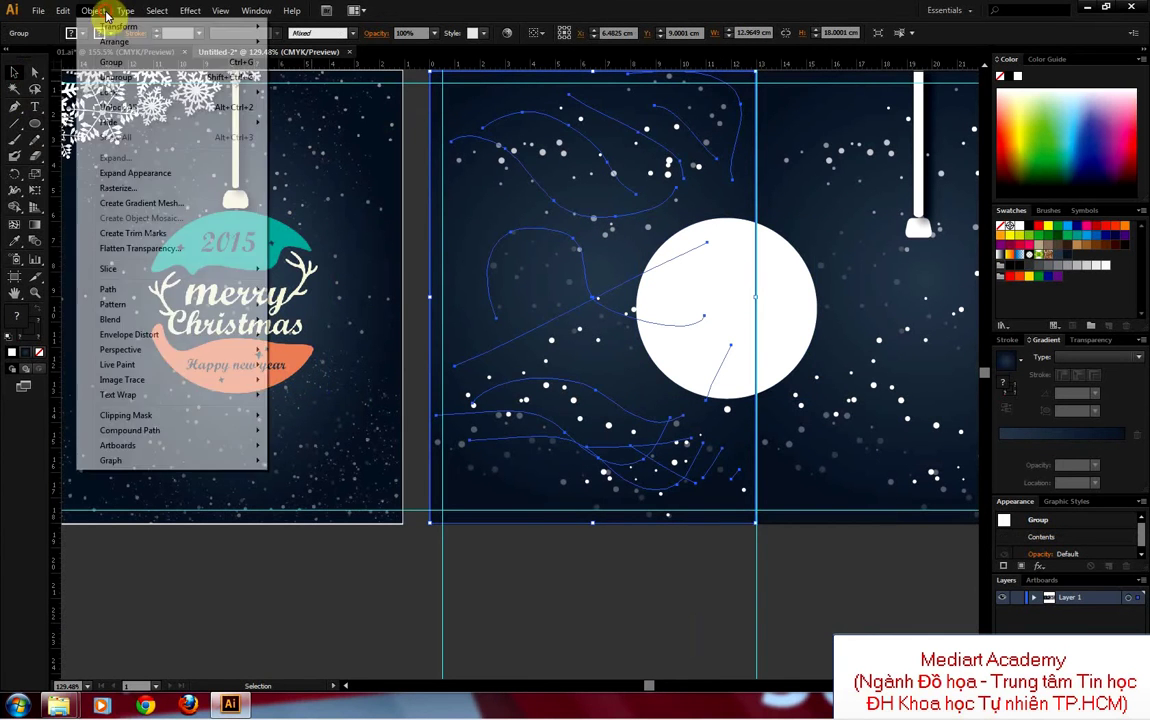
{"action": "mouse_move", "coordinate": [112, 93]}
{"action": "left_click", "coordinate": [290, 93]}
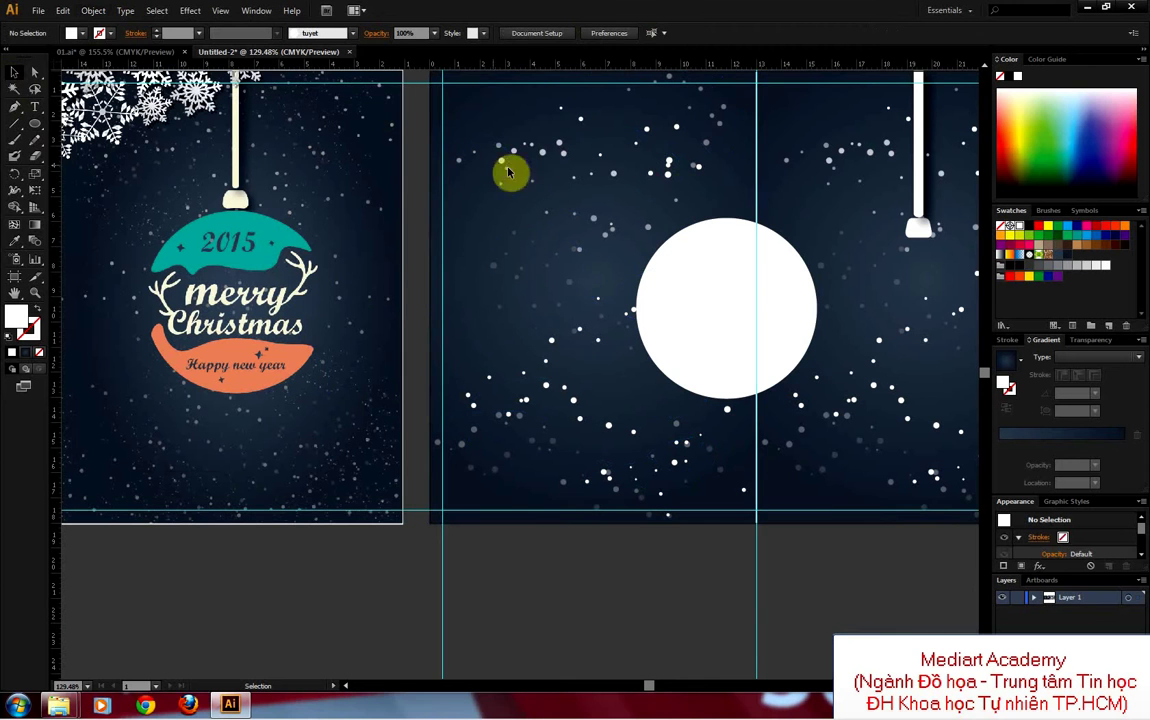
Step: Lock the right panel's wavy line group and shift the white circle left
{"action": "left_click", "coordinate": [809, 185]}
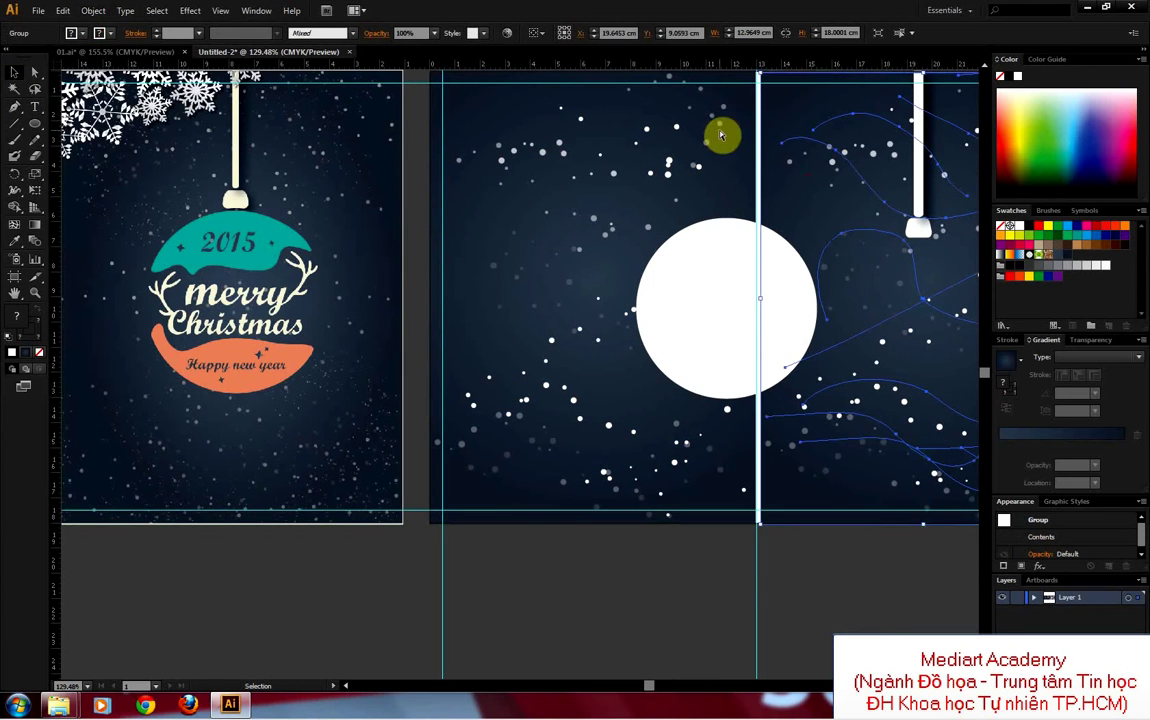
{"action": "key", "text": "a"}
{"action": "left_click", "coordinate": [93, 11]}
{"action": "mouse_move", "coordinate": [110, 92]}
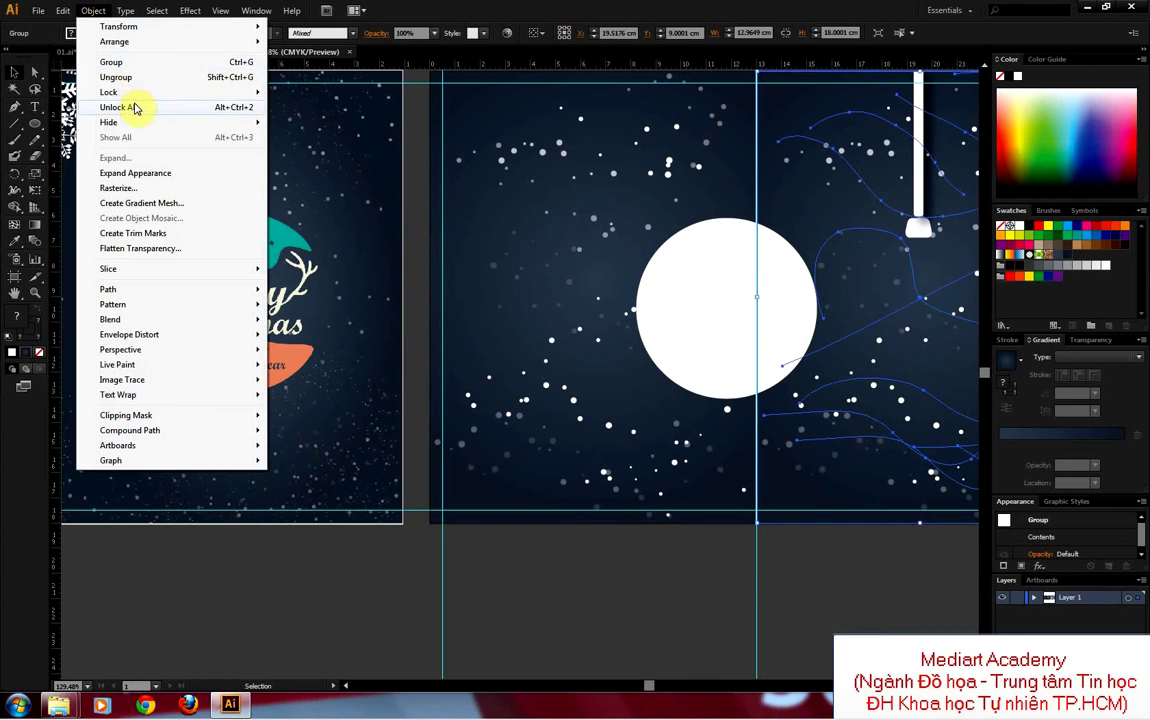
{"action": "left_click", "coordinate": [303, 92]}
{"action": "left_click_drag", "start_coordinate": [673, 275], "coordinate": [542, 276]}
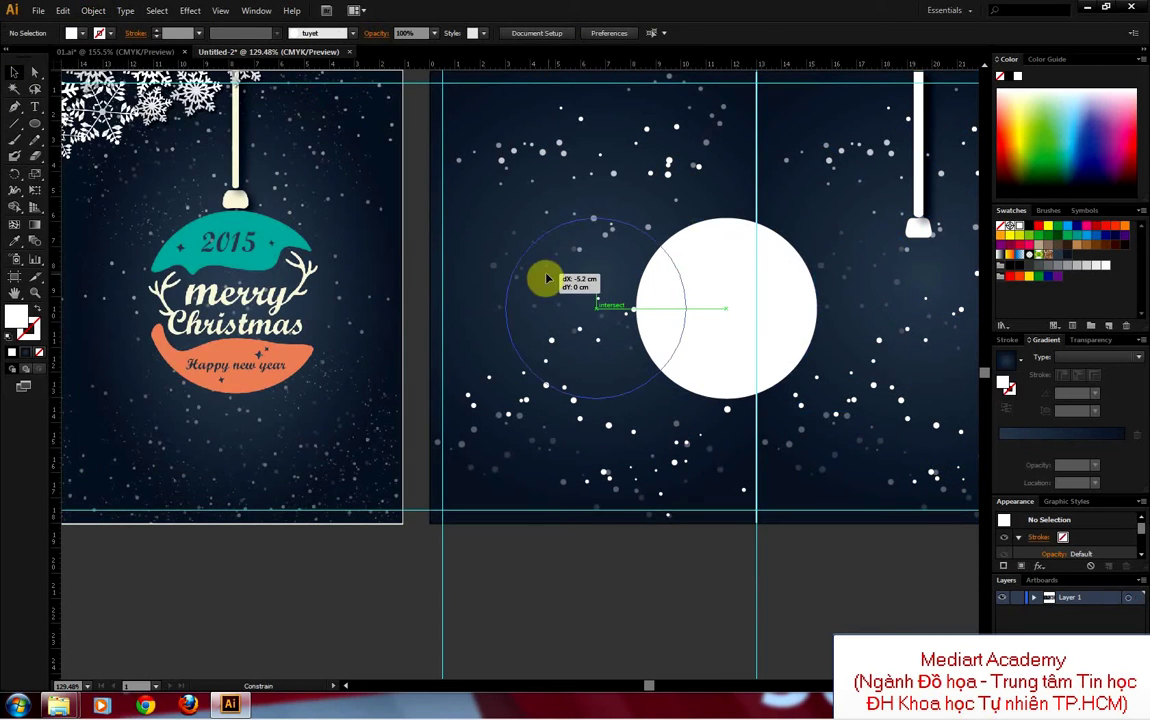
Step: Draw a wavy-edged cap shape over the circle's top with the Pen tool and fill it green
{"action": "left_click", "coordinate": [17, 110]}
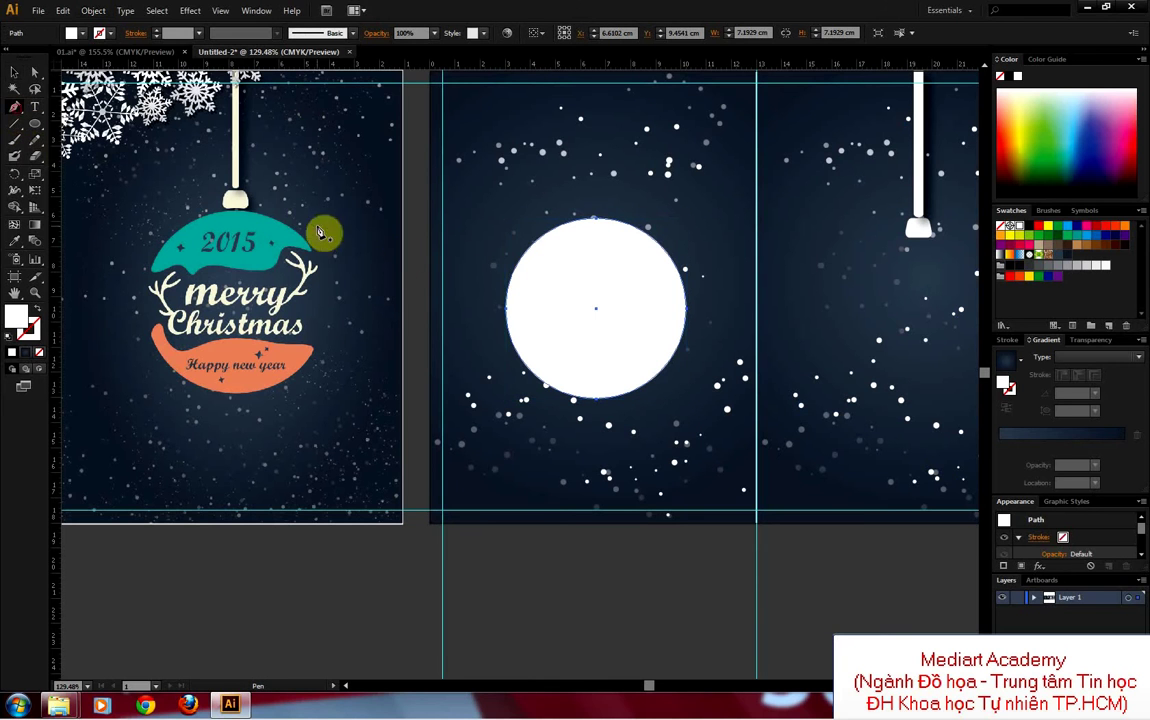
{"action": "left_click_drag", "start_coordinate": [517, 248], "coordinate": [521, 280]}
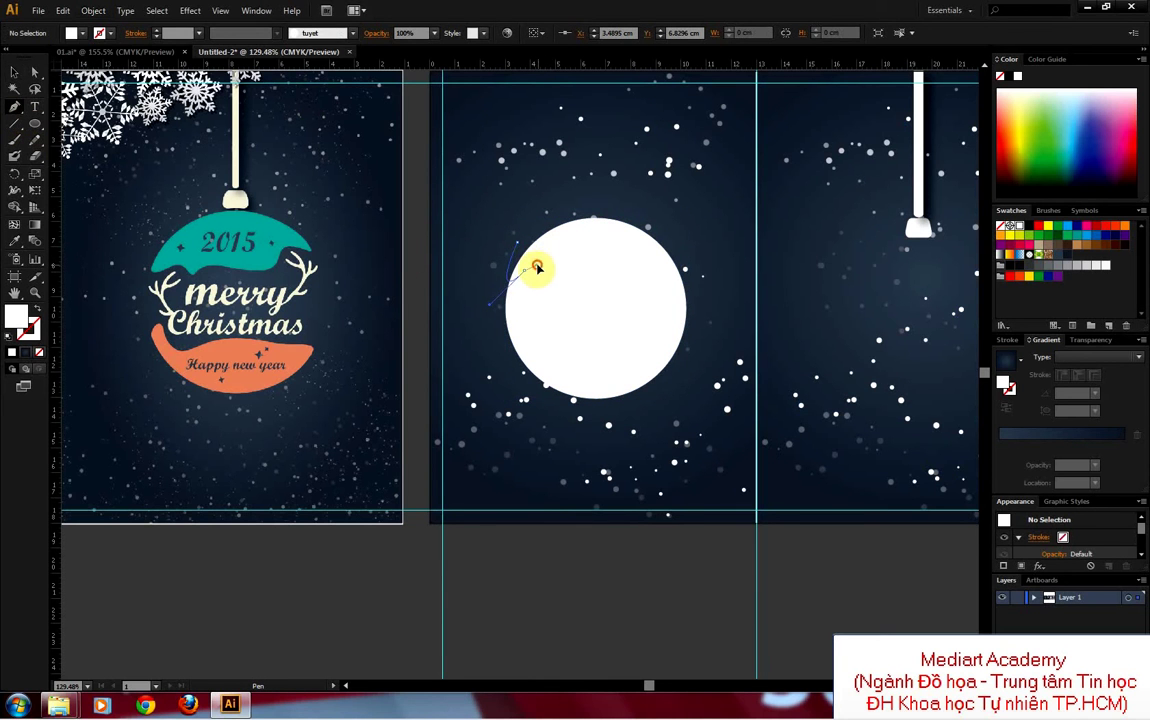
{"action": "mouse_move", "coordinate": [517, 245]}
{"action": "left_mouse_down"}
{"action": "mouse_move", "coordinate": [517, 293]}
{"action": "mouse_move", "coordinate": [553, 289]}
{"action": "left_mouse_up"}
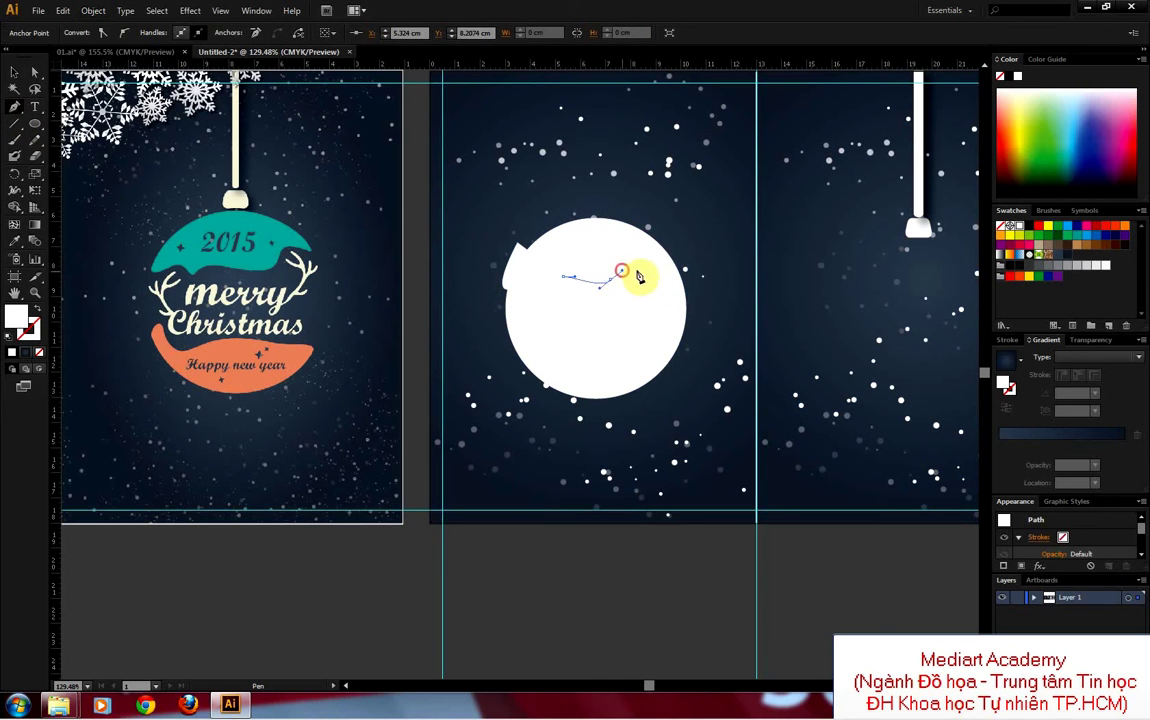
{"action": "left_click_drag", "start_coordinate": [667, 265], "coordinate": [680, 270]}
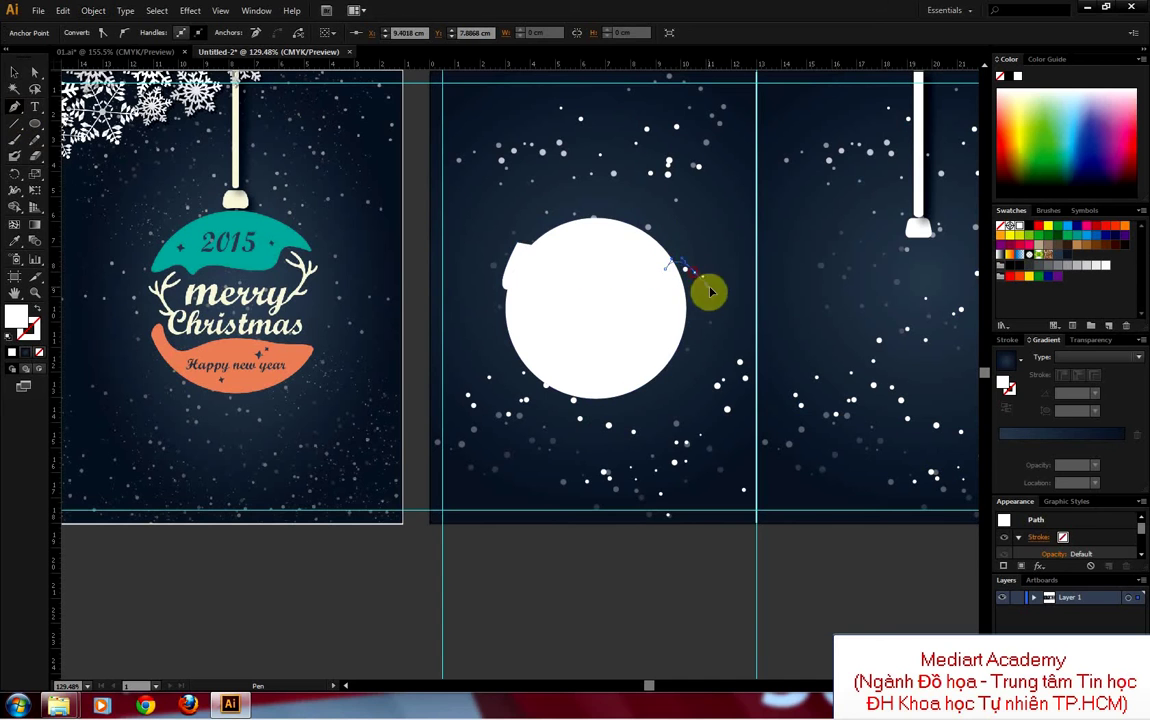
{"action": "left_click_drag", "start_coordinate": [616, 190], "coordinate": [520, 248]}
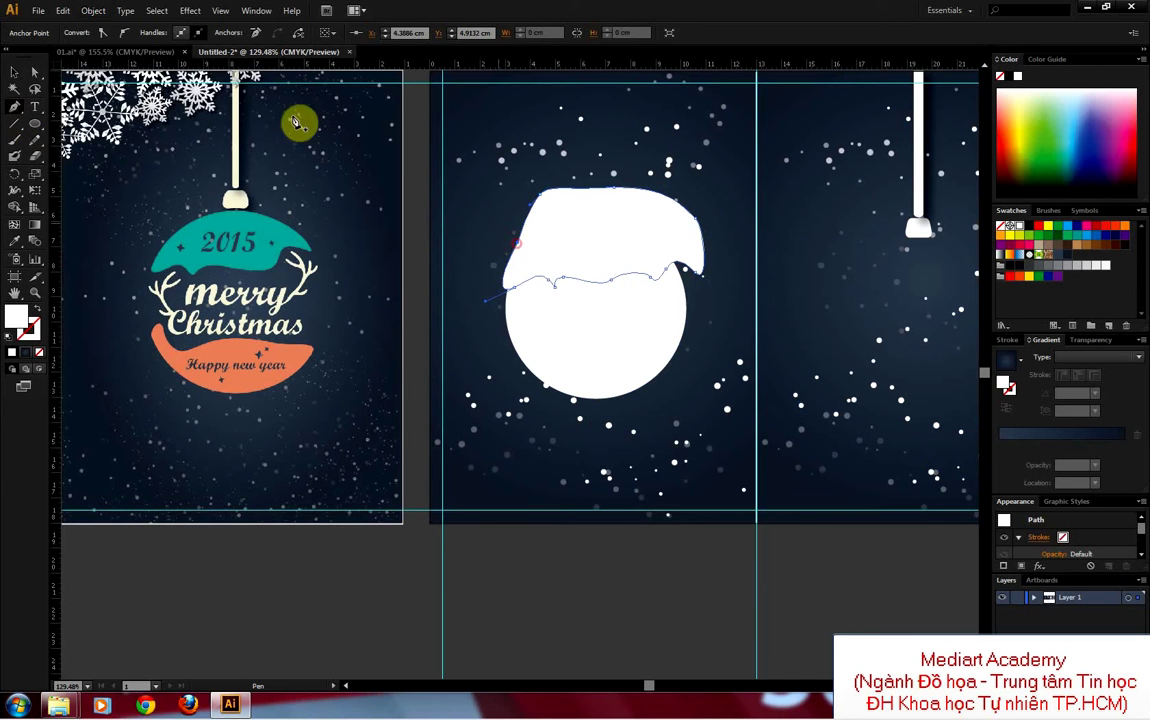
{"action": "left_click", "coordinate": [14, 73]}
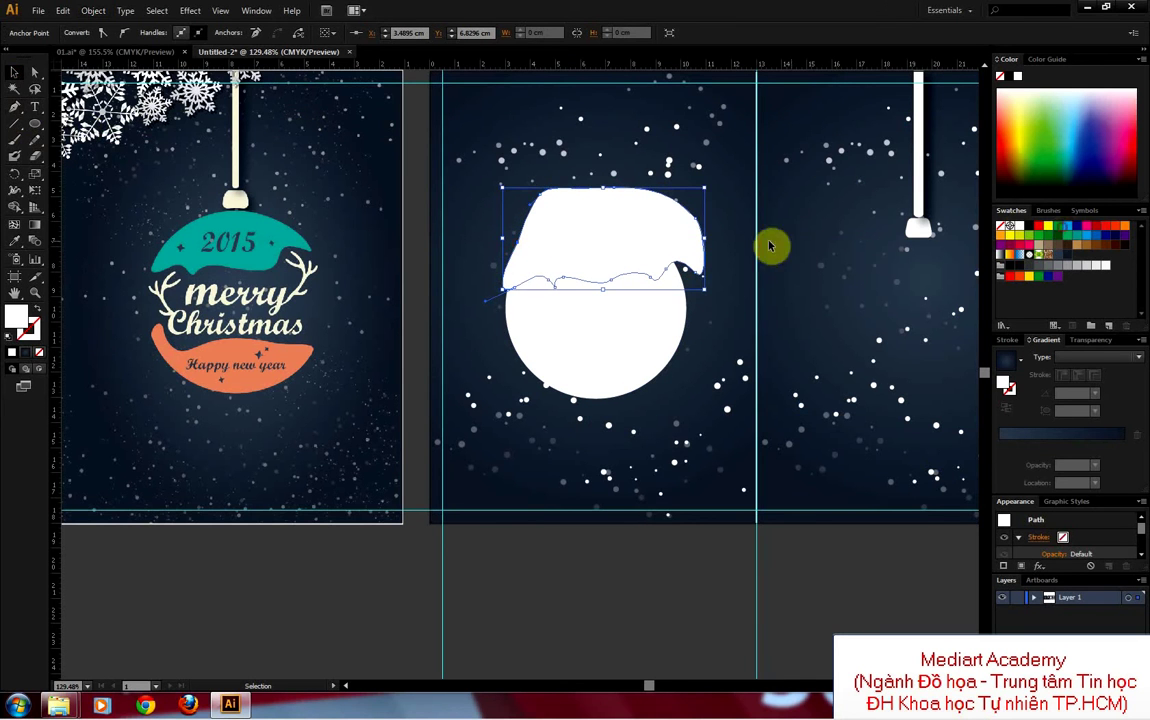
{"action": "left_click", "coordinate": [1058, 226]}
Step: Intersect the cap with the circle in Pathfinder and recolour it teal like the 2015 ornament
{"action": "left_click", "coordinate": [654, 329]}
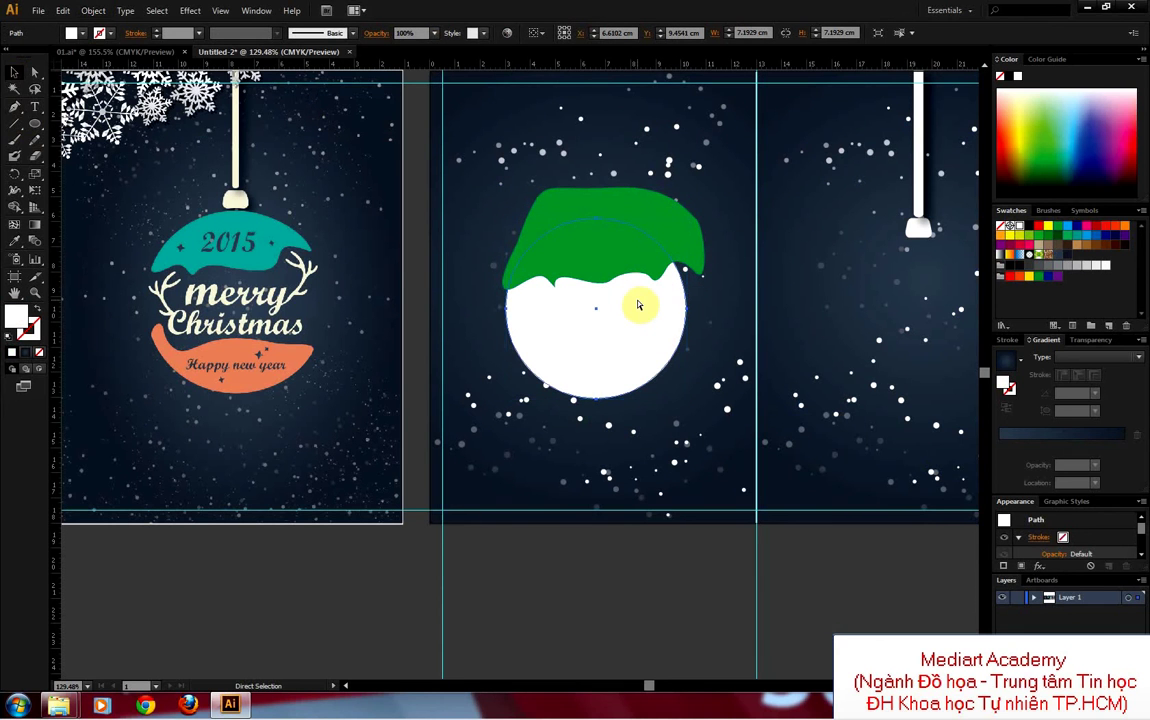
{"action": "key", "text": "v"}
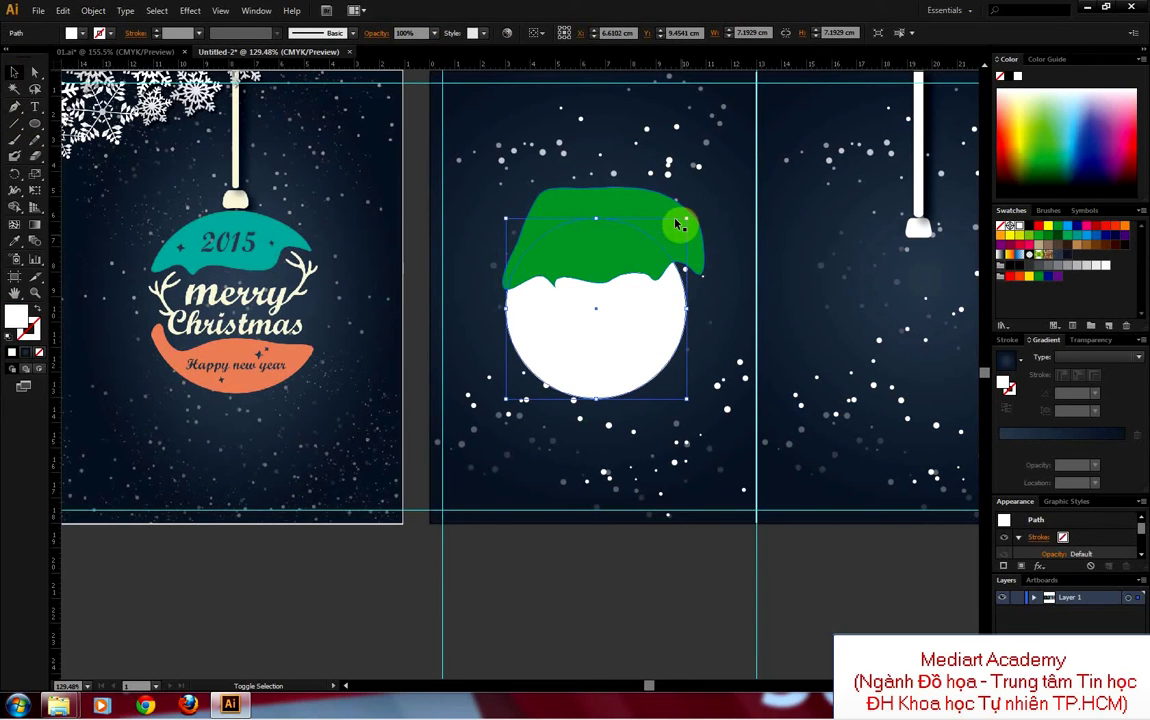
{"action": "left_click", "coordinate": [663, 210], "text": "shift"}
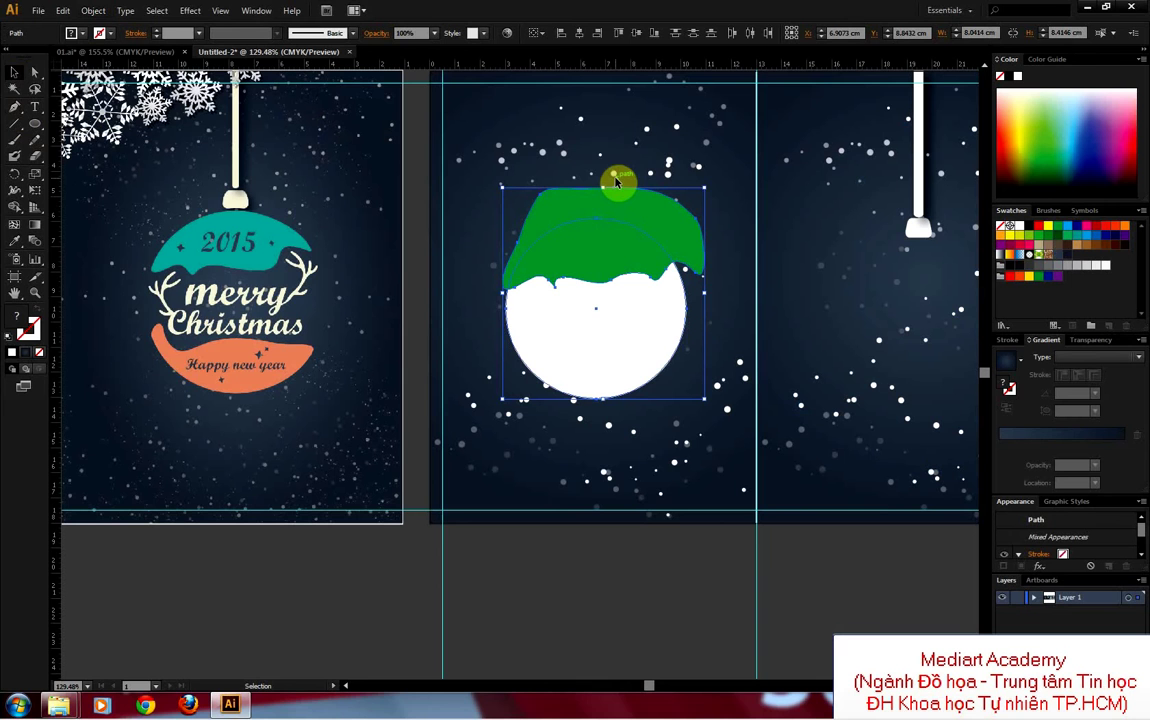
{"action": "key", "text": "shift+ctrl+F9"}
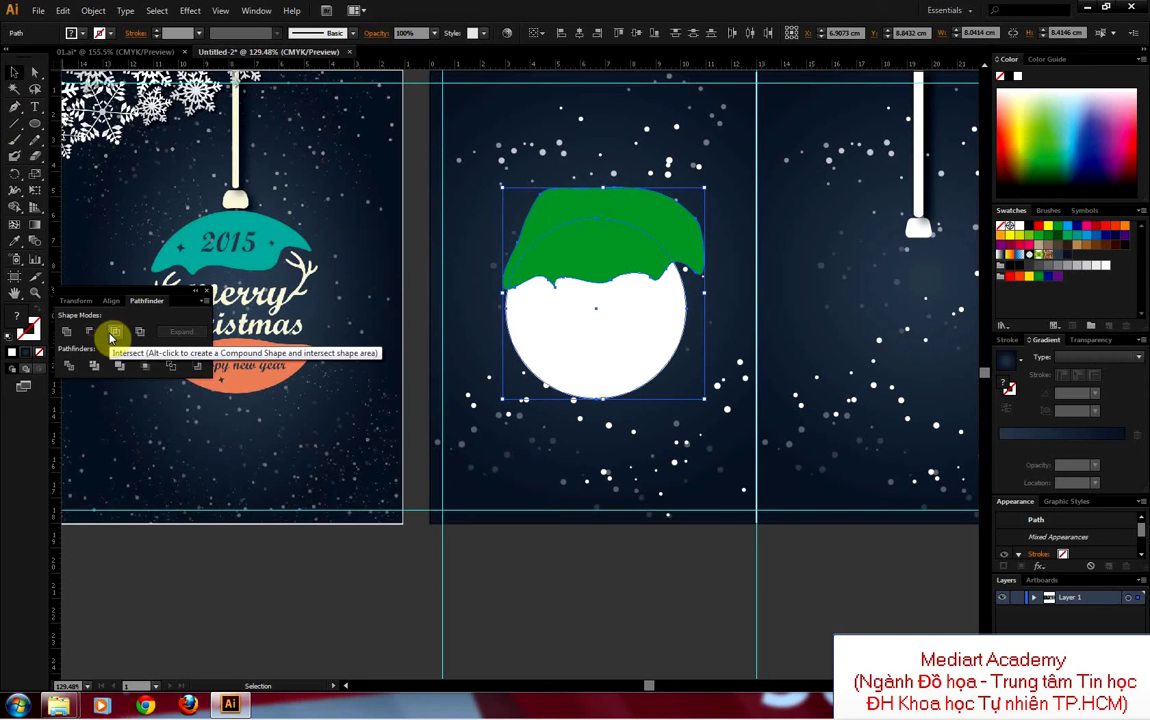
{"action": "left_click", "coordinate": [116, 334]}
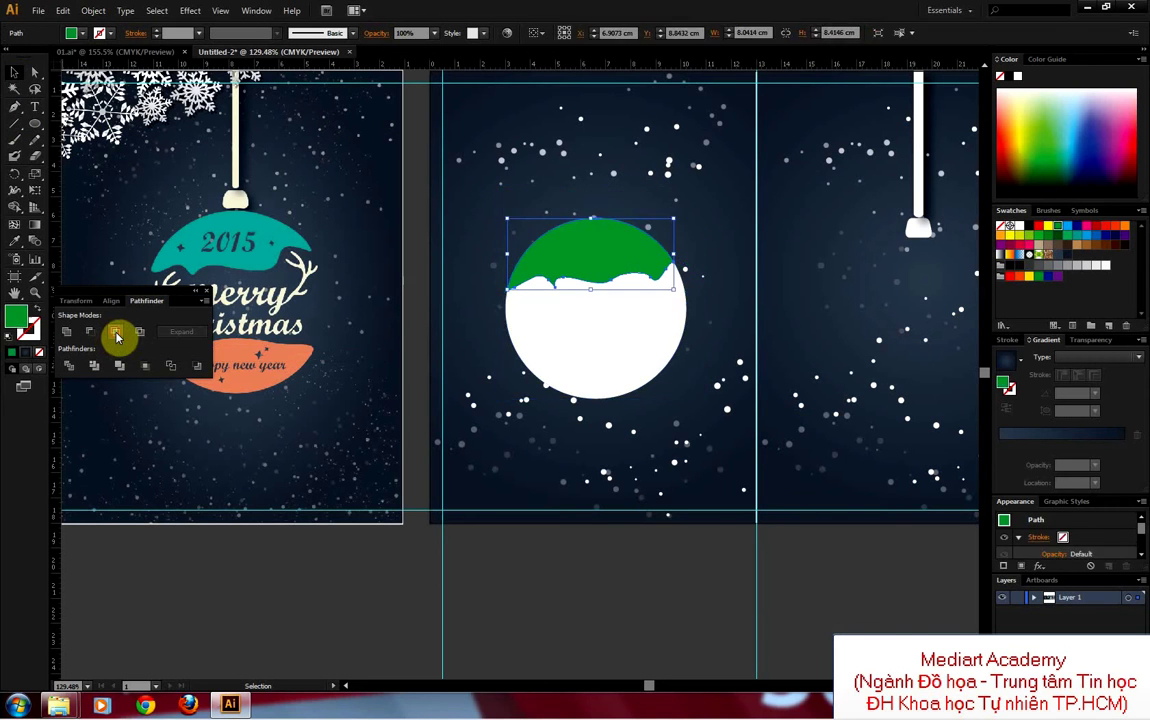
{"action": "left_click", "coordinate": [289, 222]}
{"action": "left_click", "coordinate": [14, 74]}
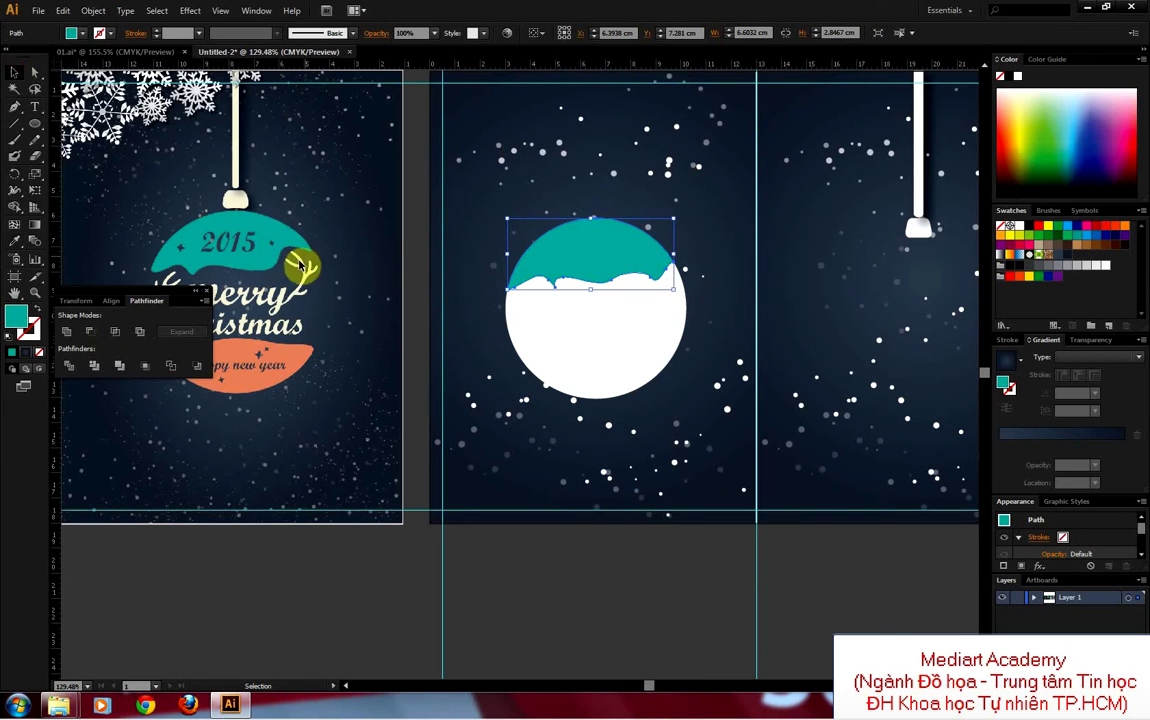
Step: Select the white ball and switch to the Pen tool, cancelling a Line Segment options prompt
{"action": "scroll", "coordinate": [588, 177], "scroll_direction": "down", "scroll_amount": 1}
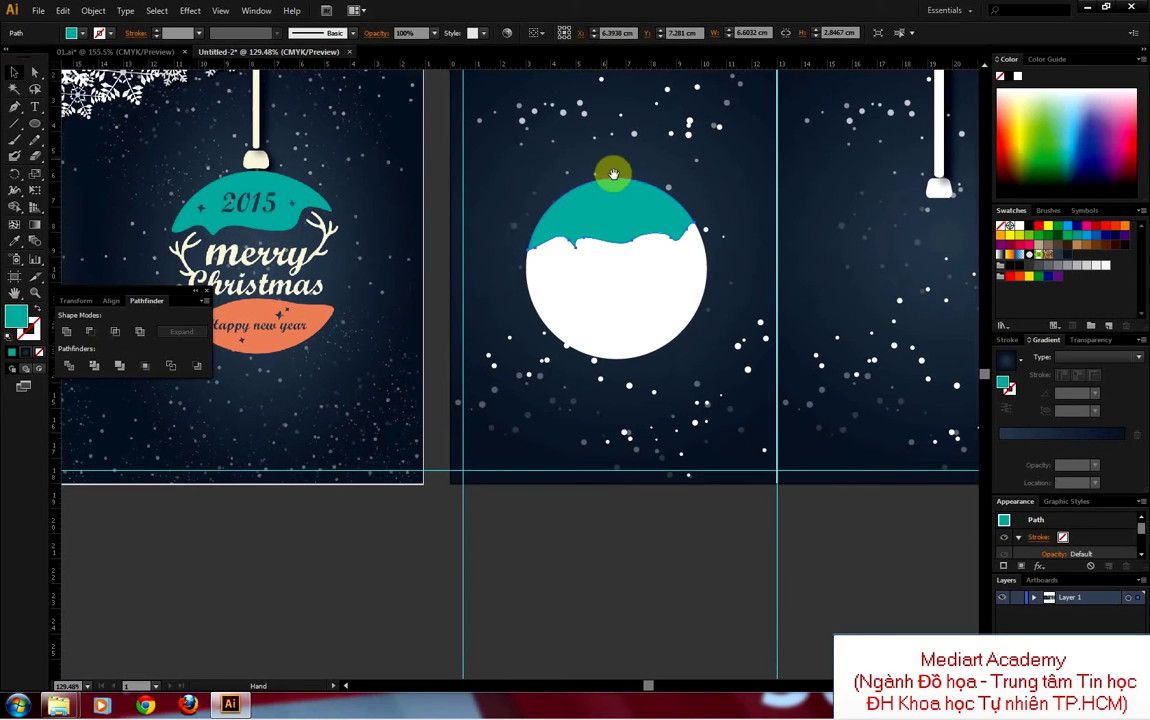
{"action": "left_click", "coordinate": [632, 293]}
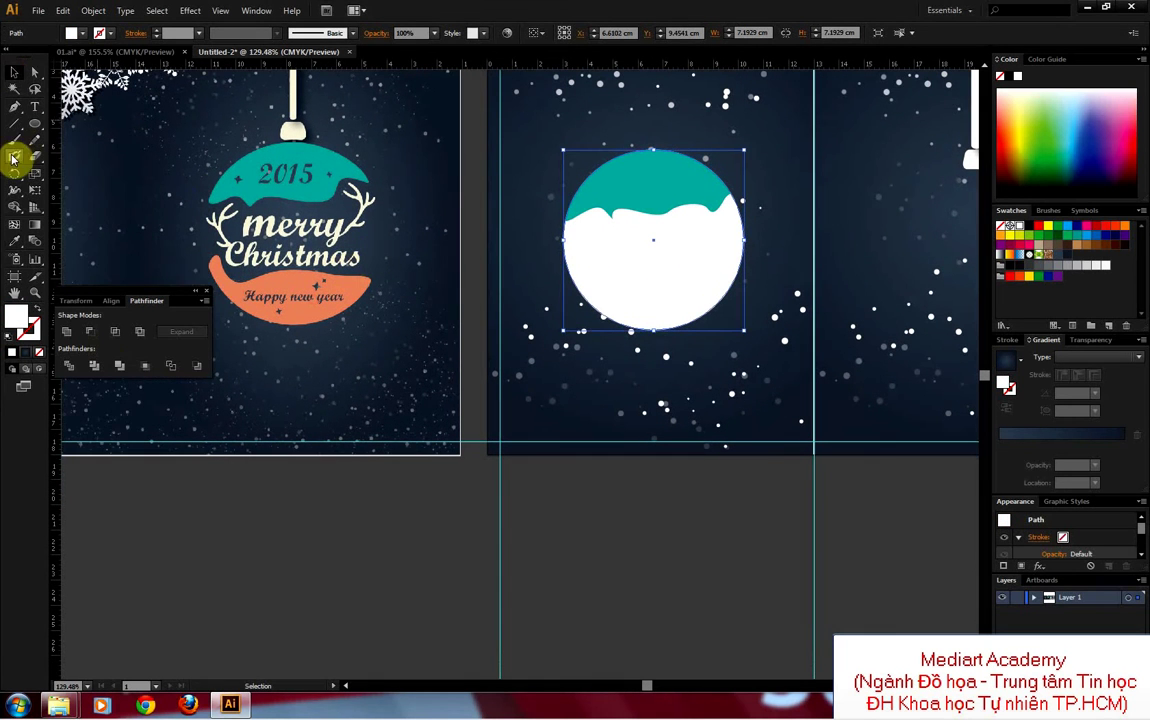
{"action": "left_click", "coordinate": [14, 121]}
{"action": "left_click", "coordinate": [604, 341]}
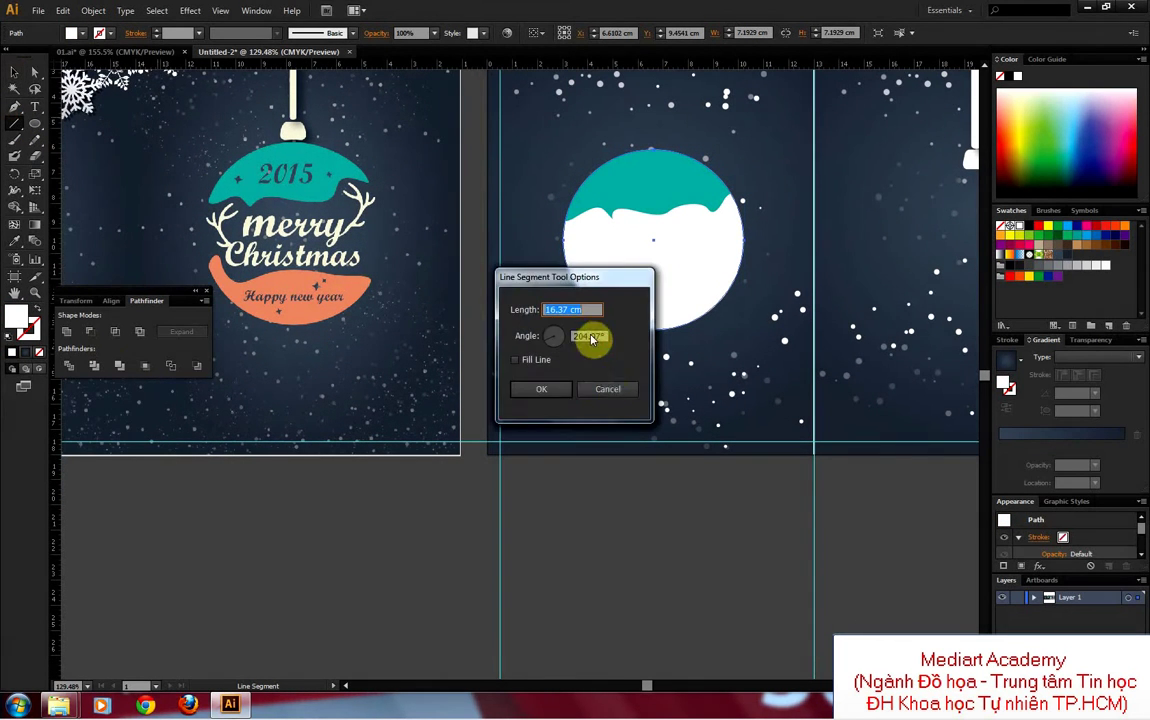
{"action": "left_click", "coordinate": [612, 389]}
{"action": "key", "text": "p"}
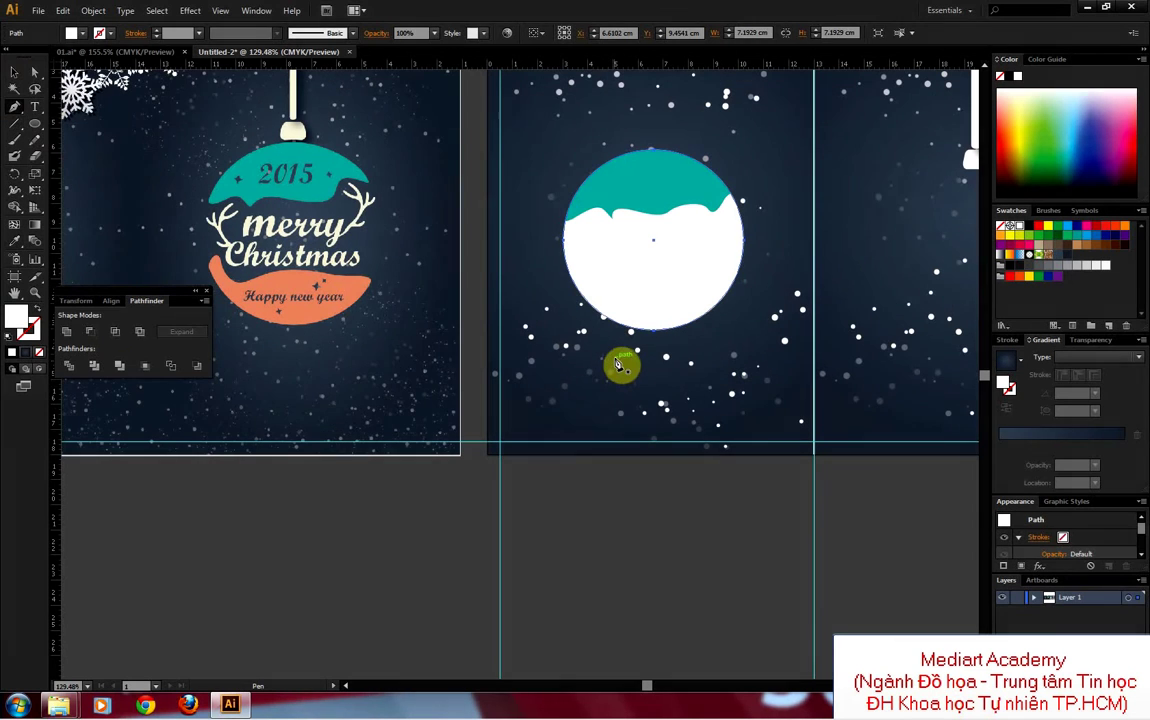
Step: Draw a lower band shape with a wavy top edge around the ball's bottom and fill it green
{"action": "left_click_drag", "start_coordinate": [615, 362], "coordinate": [565, 329]}
{"action": "left_click", "coordinate": [555, 286]}
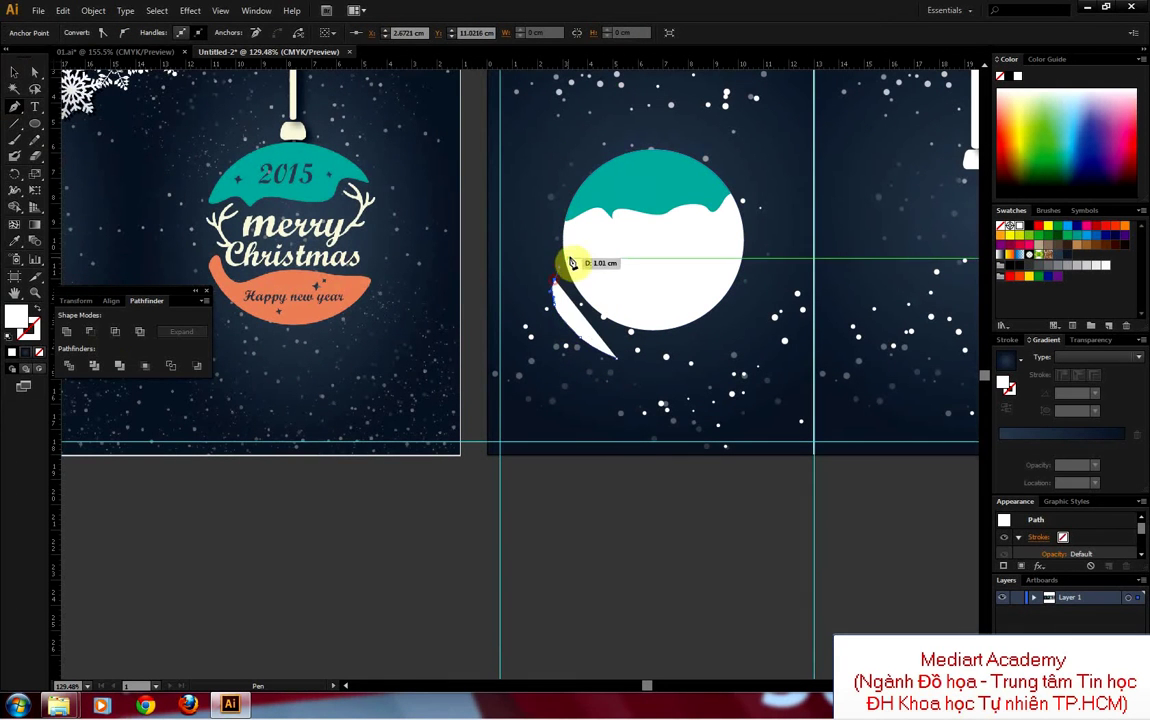
{"action": "left_click", "coordinate": [584, 258]}
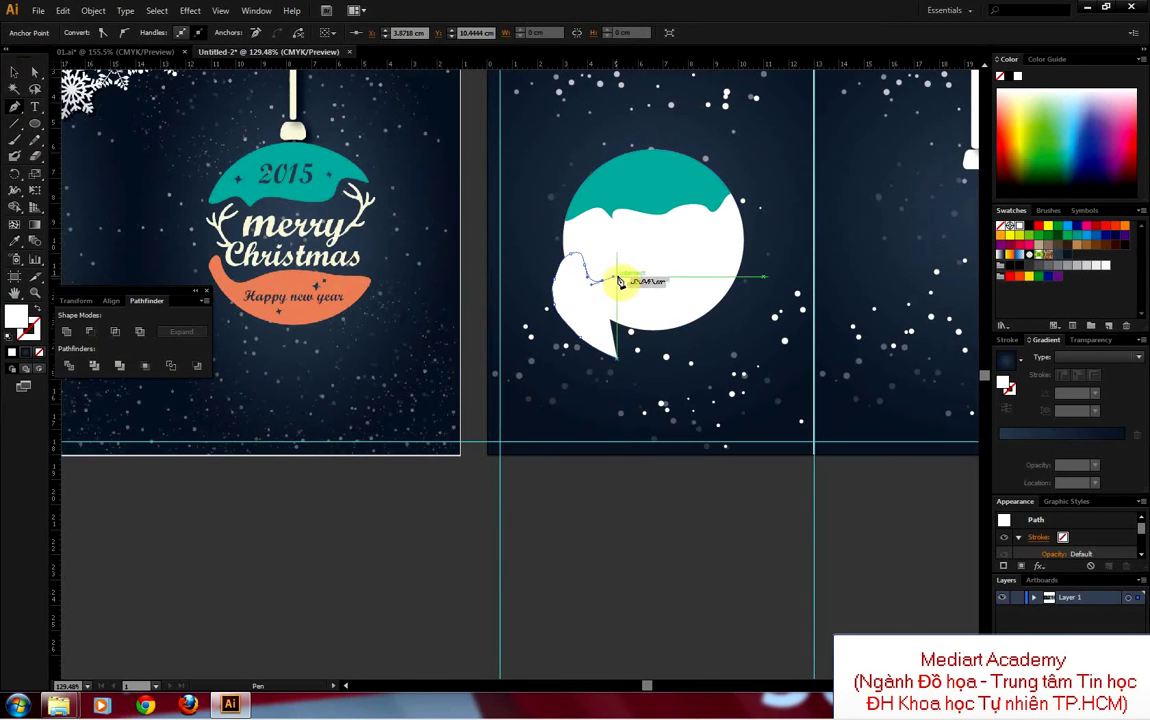
{"action": "mouse_move", "coordinate": [616, 282]}
{"action": "left_mouse_down"}
{"action": "mouse_move", "coordinate": [690, 267]}
{"action": "mouse_move", "coordinate": [783, 310]}
{"action": "left_mouse_up"}
{"action": "left_click_drag", "start_coordinate": [668, 385], "coordinate": [660, 390]}
{"action": "left_click", "coordinate": [619, 362]}
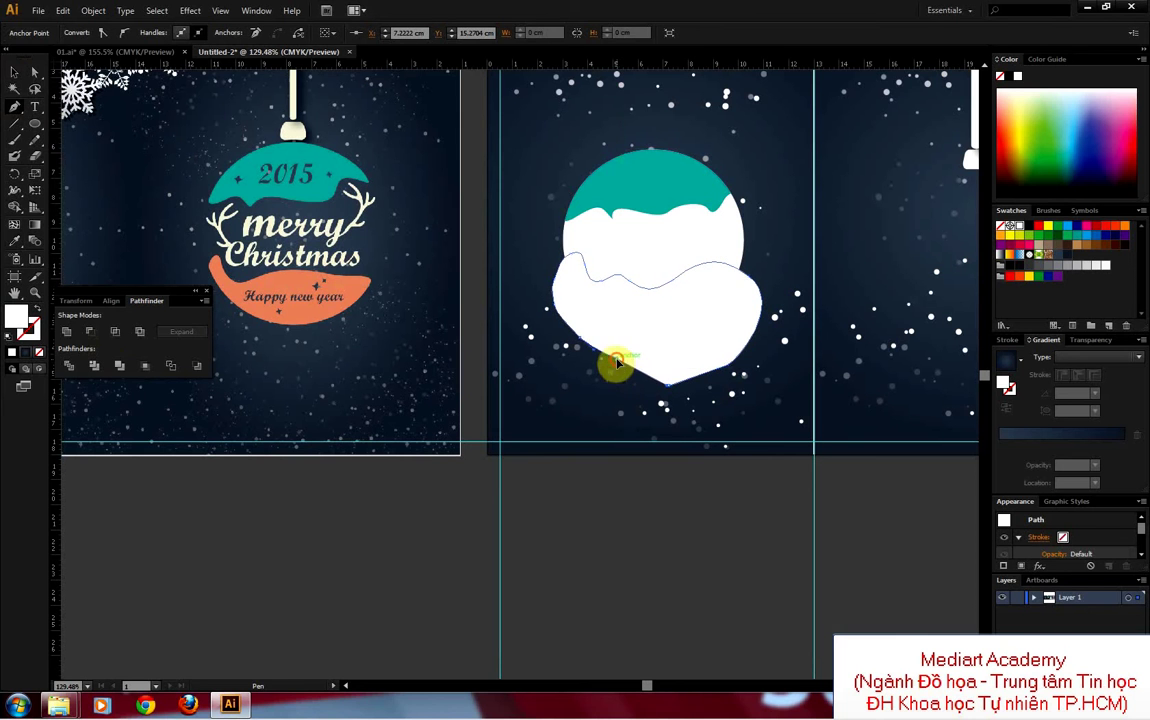
{"action": "left_click", "coordinate": [572, 258]}
{"action": "left_click", "coordinate": [1043, 254]}
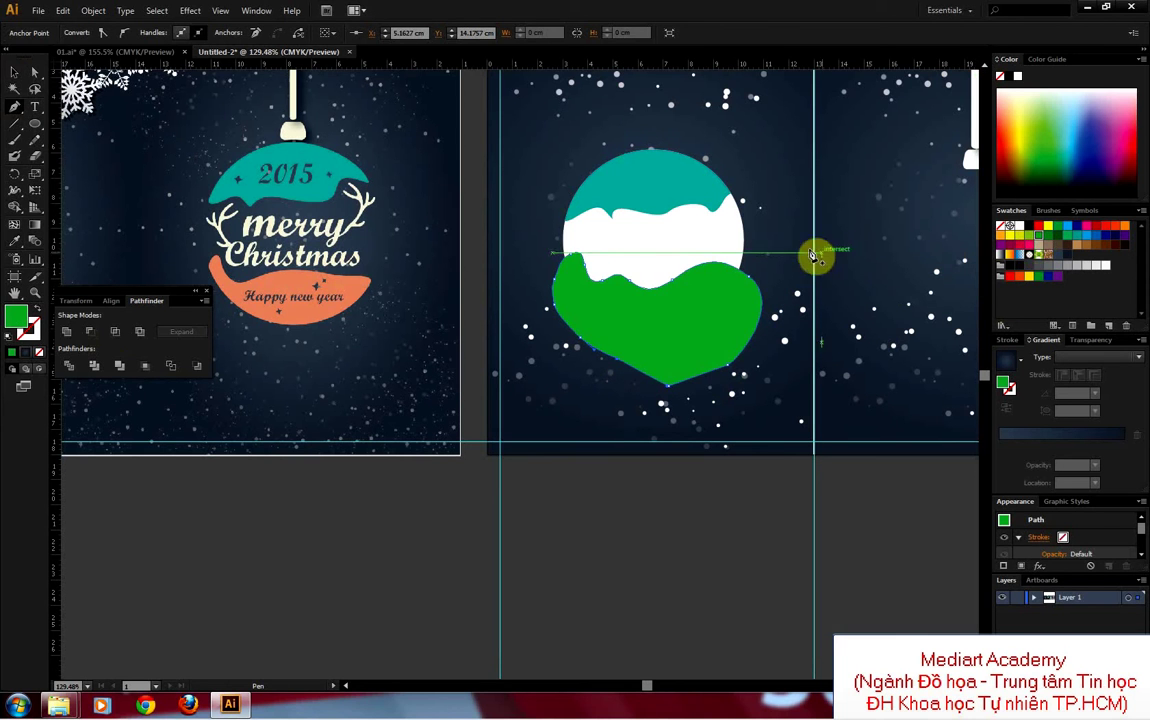
Step: Intersect the green band with the circle, then delete the leftover white circle
{"action": "key", "text": "v"}
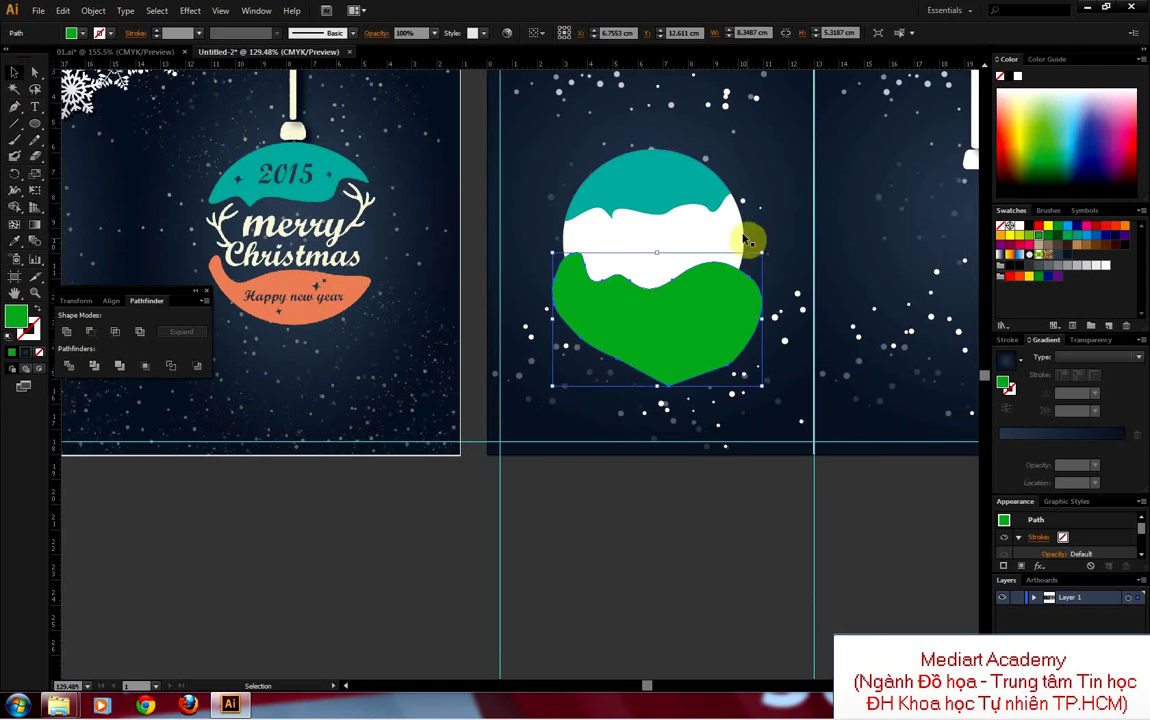
{"action": "left_click", "coordinate": [740, 240]}
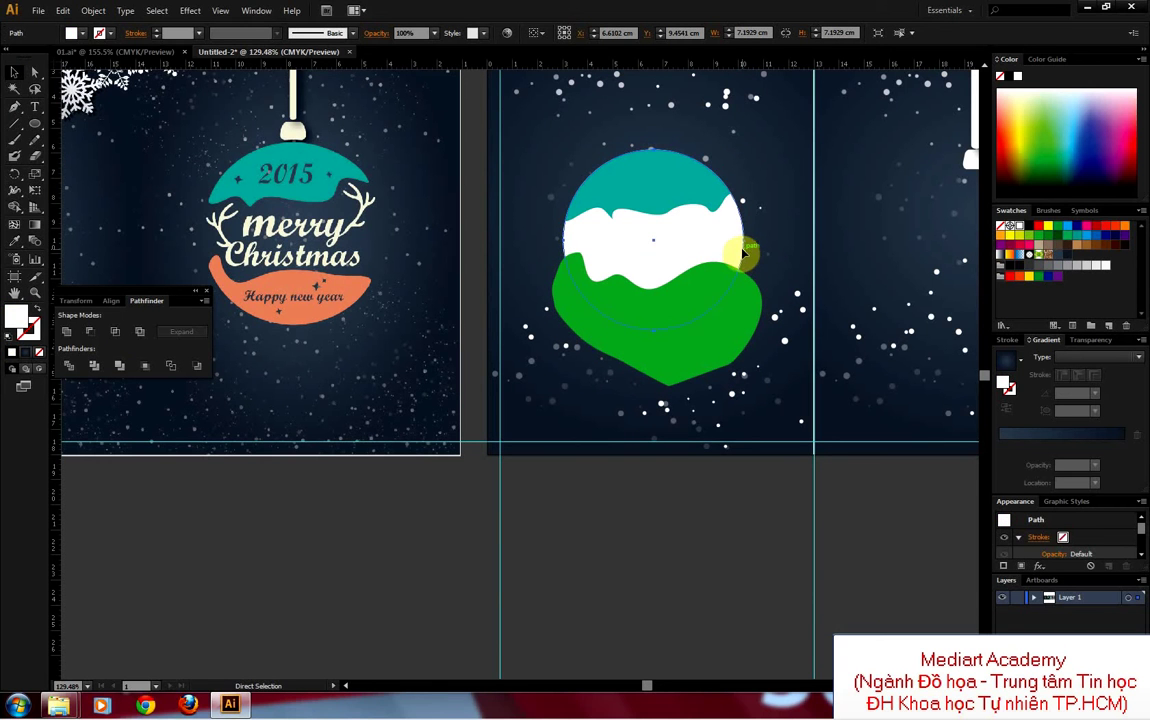
{"action": "left_click_drag", "start_coordinate": [733, 253], "coordinate": [820, 248]}
{"action": "key", "text": "ctrl+z"}
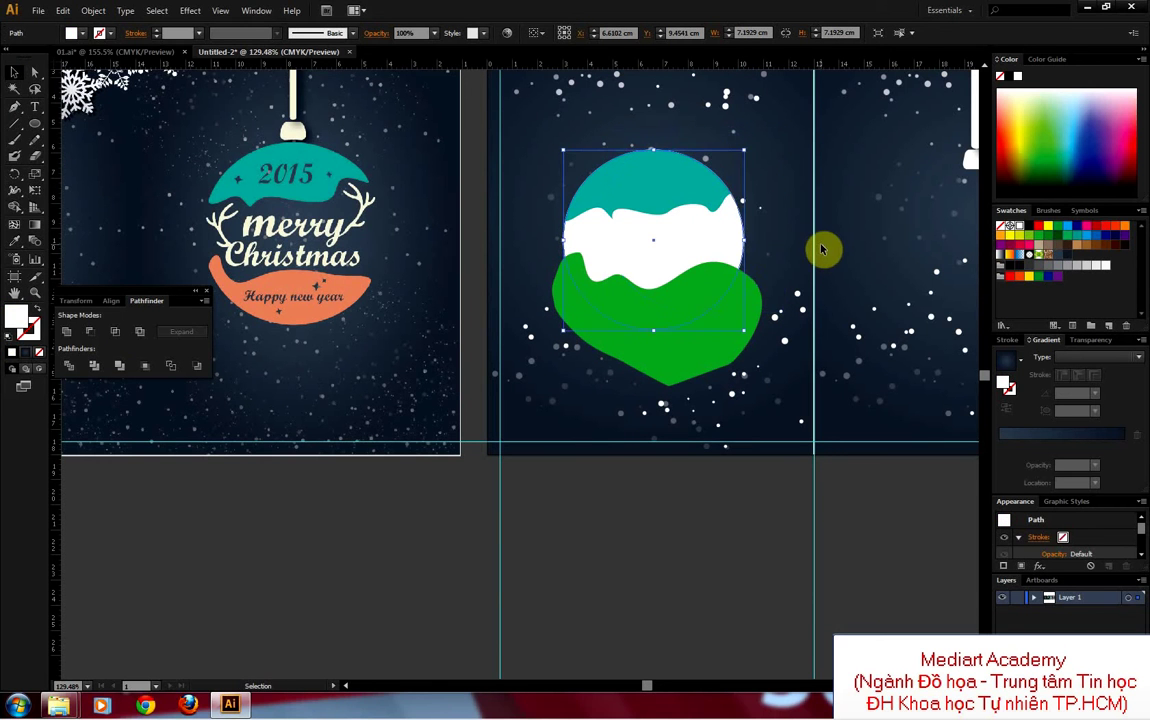
{"action": "key", "text": "v"}
{"action": "left_click", "coordinate": [727, 355]}
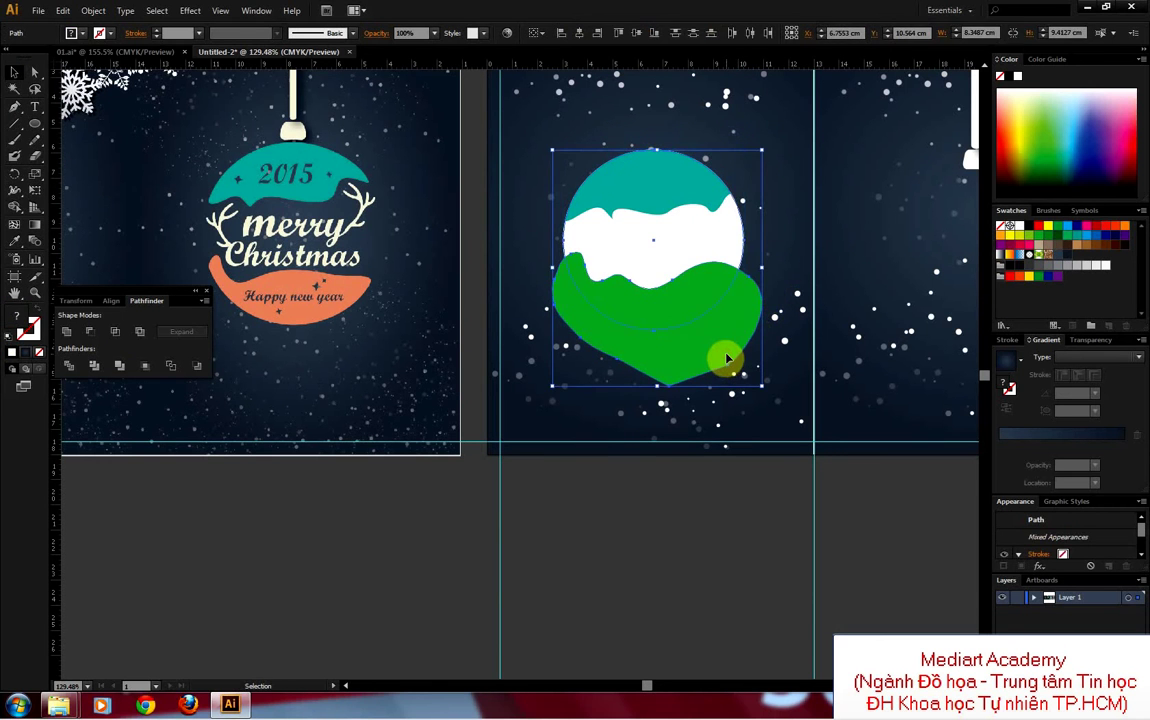
{"action": "left_click", "coordinate": [117, 339]}
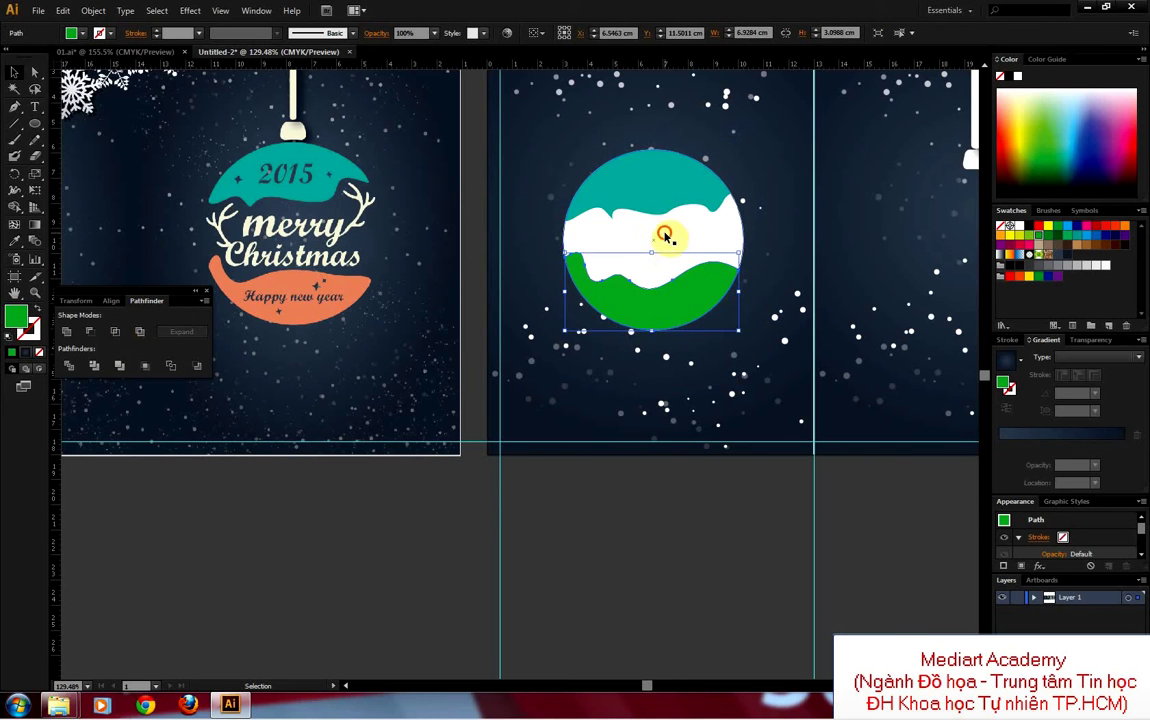
{"action": "left_click_drag", "start_coordinate": [660, 240], "coordinate": [838, 226]}
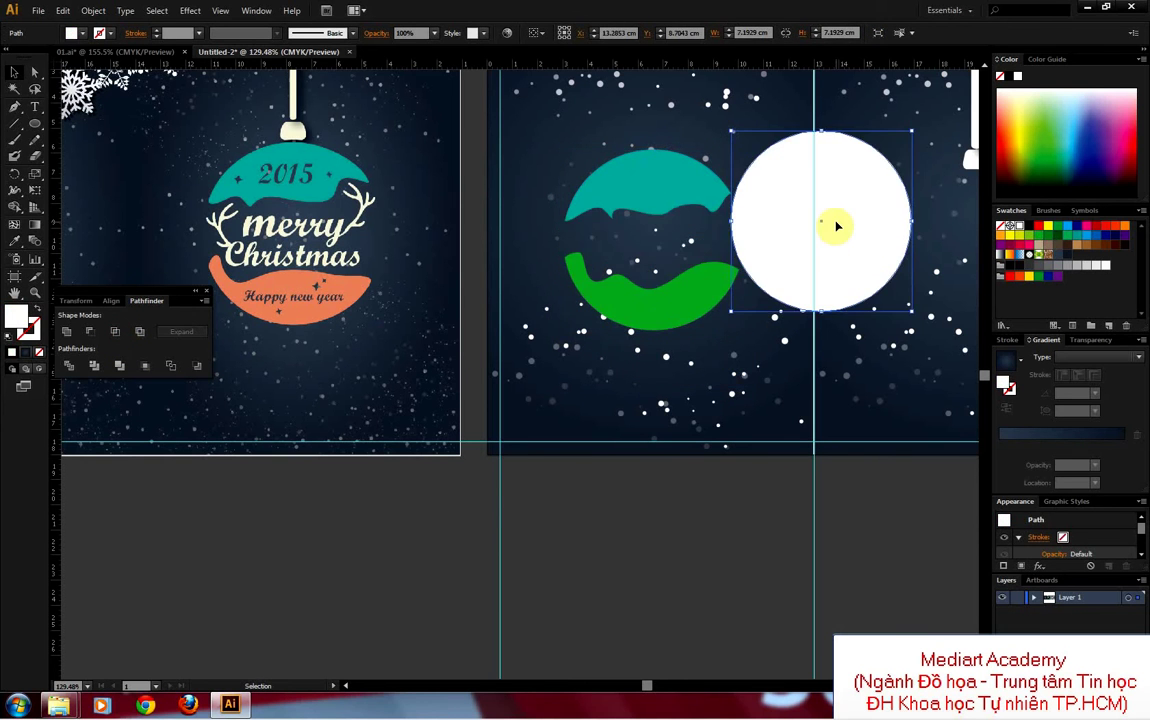
{"action": "key", "text": "Delete"}
Step: Eyedrop the finished ornament's orange onto the lower band, then deselect it
{"action": "left_click", "coordinate": [642, 298]}
{"action": "key", "text": "i"}
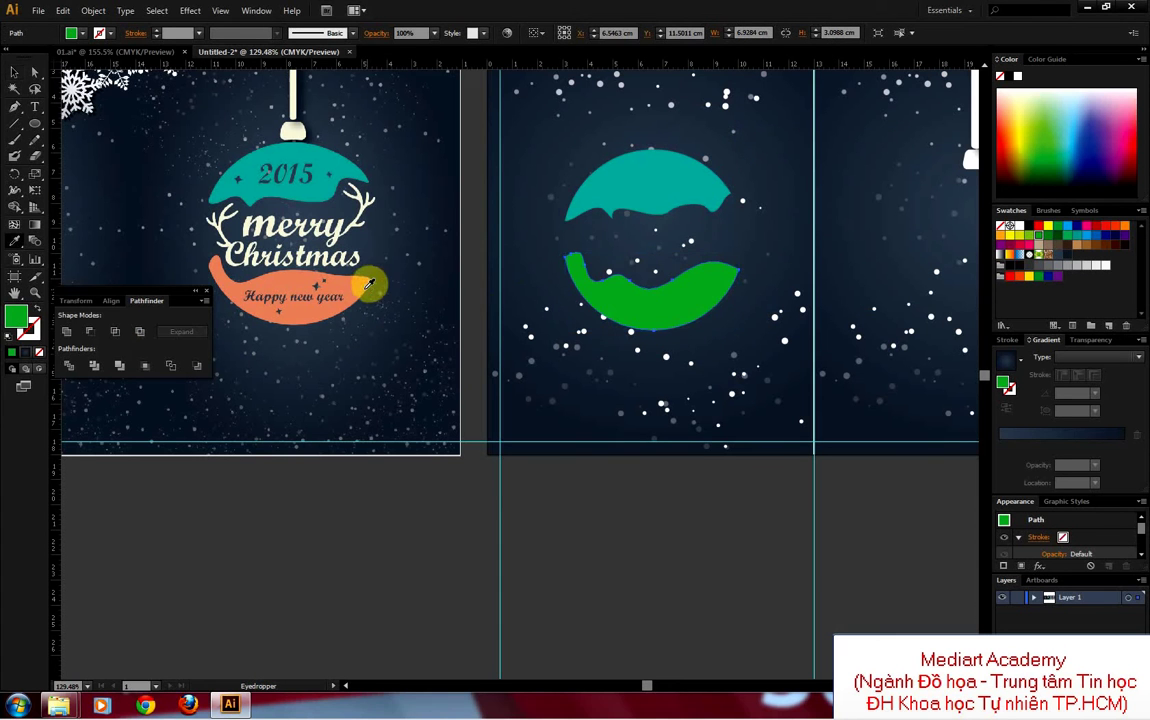
{"action": "left_click", "coordinate": [369, 287]}
{"action": "left_click", "coordinate": [14, 72]}
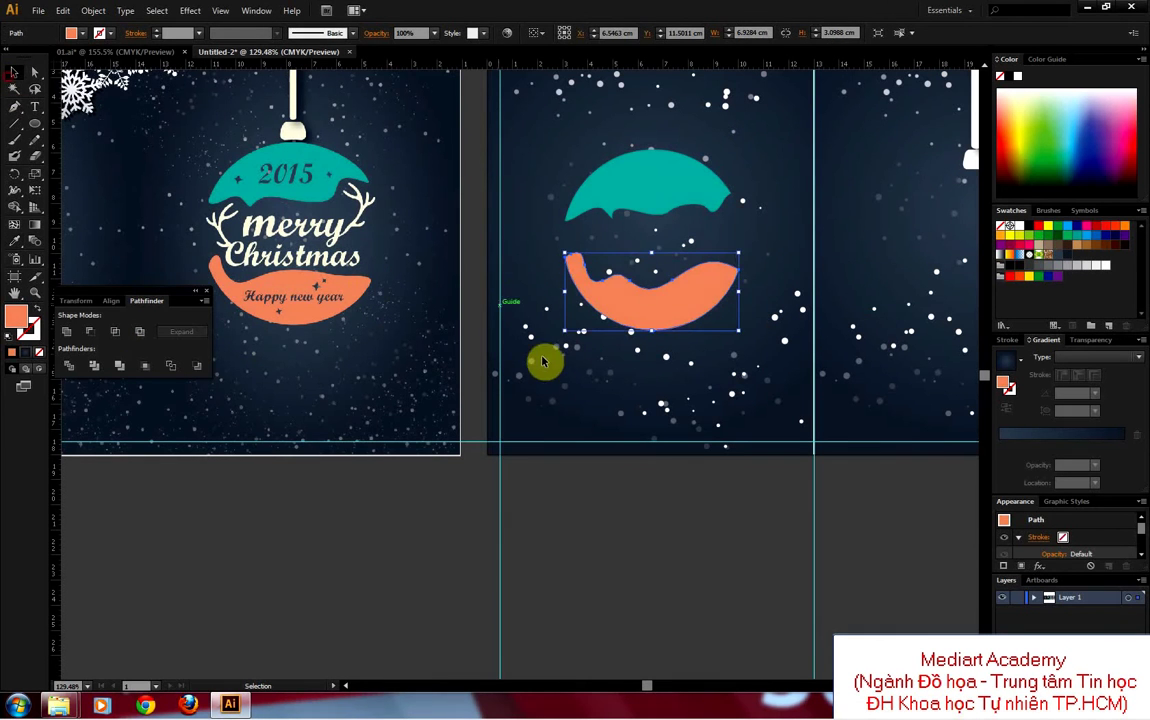
{"action": "left_click", "coordinate": [549, 370]}
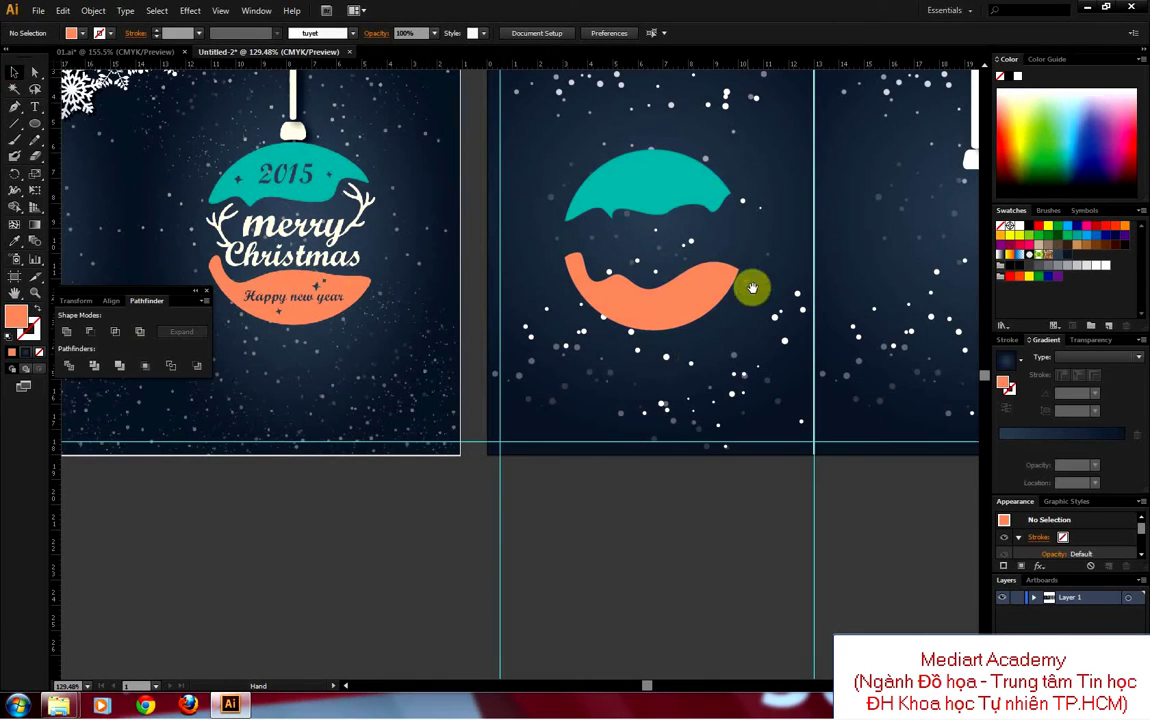
{"action": "left_click_drag", "start_coordinate": [750, 282], "coordinate": [690, 310]}
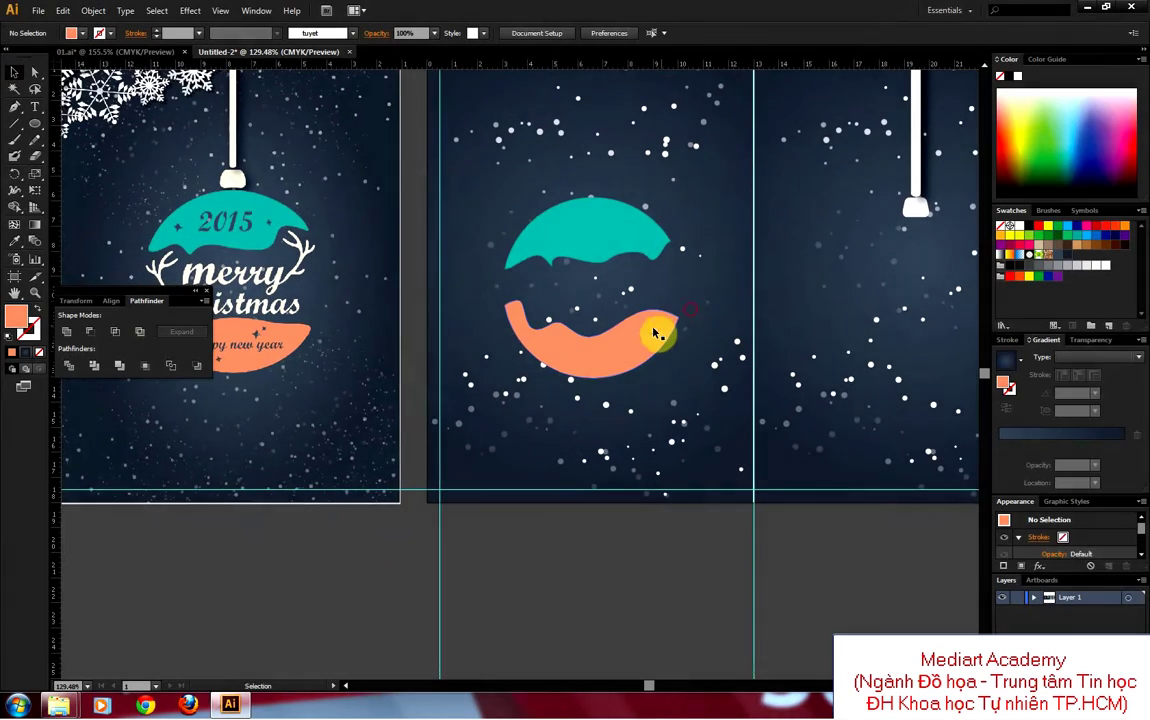
Step: Move the teal dome and orange band onto the right panel, shrink them, and nudge them under the cap
{"action": "left_click", "coordinate": [642, 244]}
{"action": "mouse_move", "coordinate": [663, 246]}
{"action": "left_mouse_down"}
{"action": "mouse_move", "coordinate": [838, 246]}
{"action": "mouse_move", "coordinate": [925, 263]}
{"action": "left_mouse_up"}
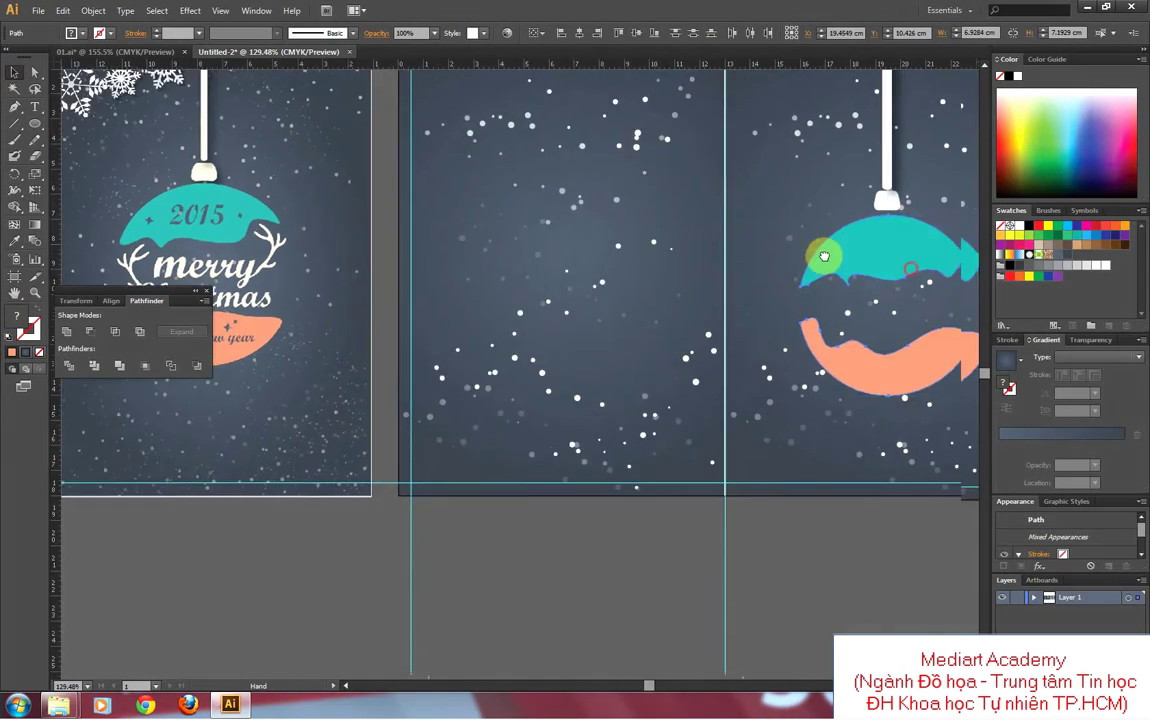
{"action": "left_click_drag", "start_coordinate": [830, 392], "coordinate": [837, 387]}
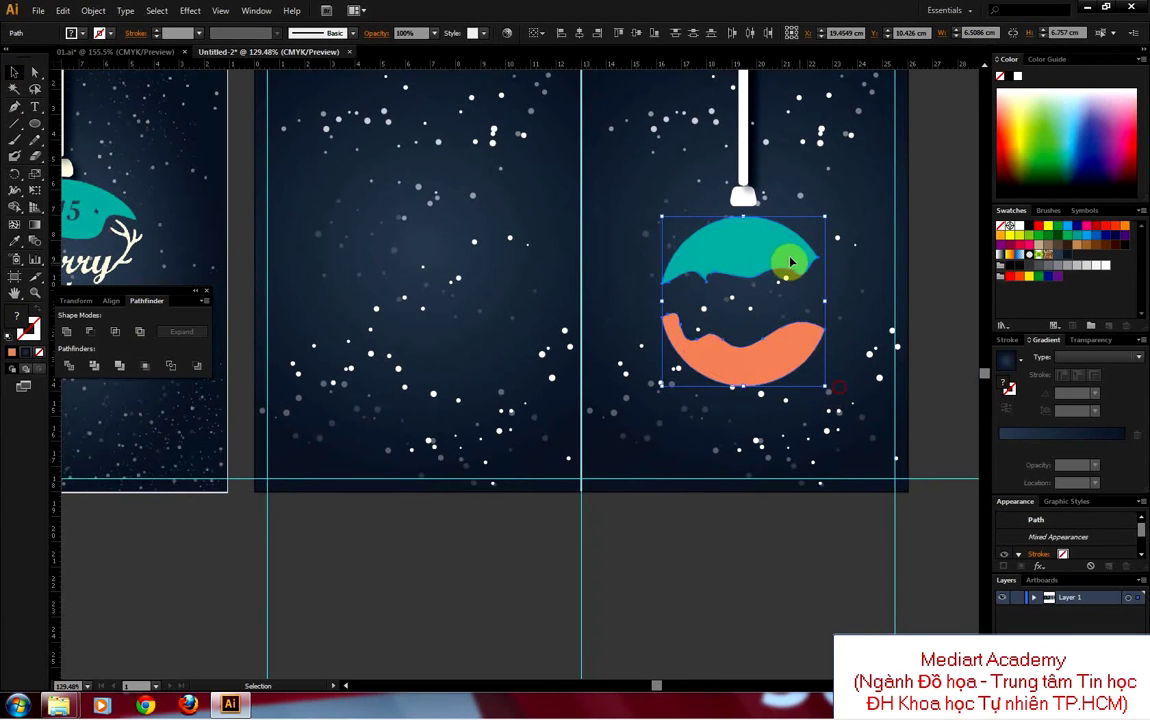
{"action": "mouse_move", "coordinate": [788, 257]}
{"action": "left_mouse_down"}
{"action": "mouse_move", "coordinate": [748, 220]}
{"action": "mouse_move", "coordinate": [748, 329]}
{"action": "left_mouse_up"}
Step: Scale string, cap, dome and band down together and shift them slightly right into alignment
{"action": "left_click", "coordinate": [722, 330]}
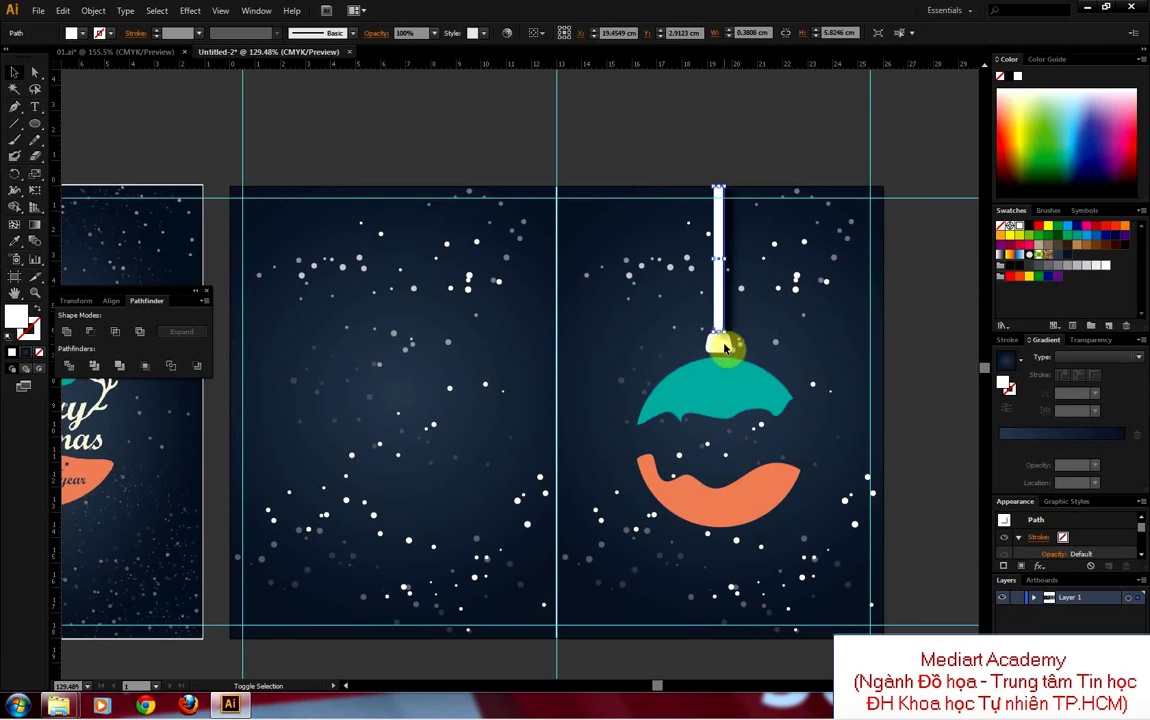
{"action": "left_click", "coordinate": [724, 355]}
{"action": "left_click", "coordinate": [720, 335]}
{"action": "left_click", "coordinate": [745, 385], "text": "shift"}
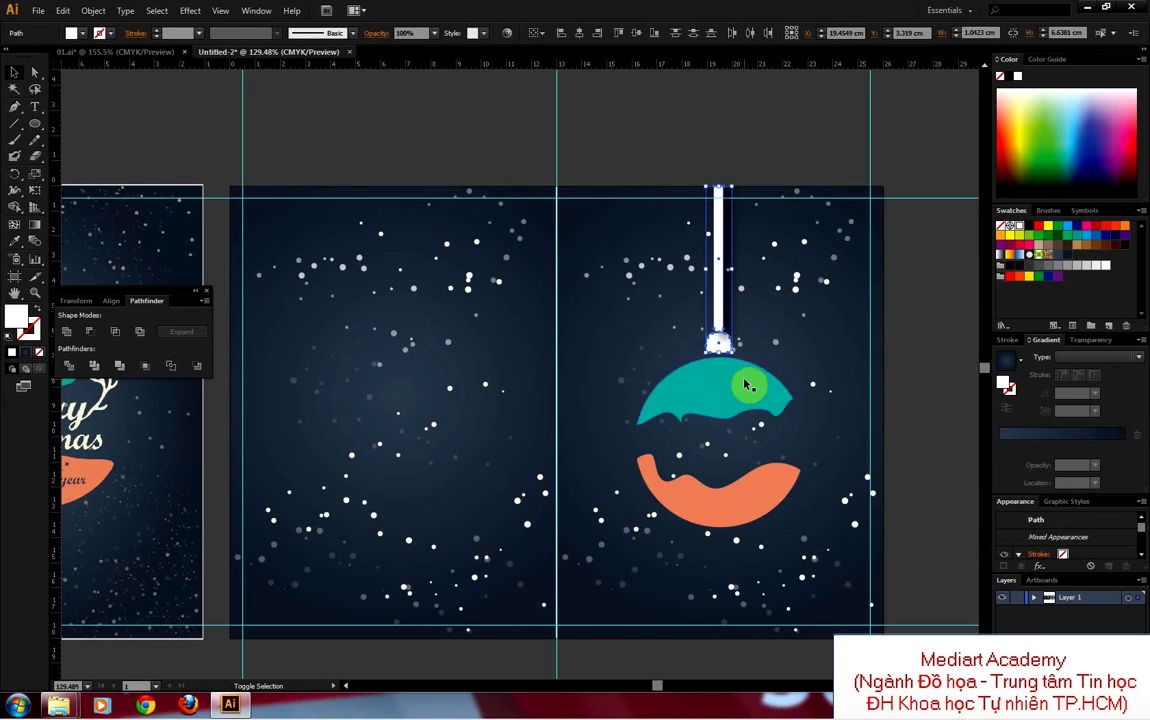
{"action": "left_click", "coordinate": [790, 490], "text": "shift"}
{"action": "left_click_drag", "start_coordinate": [801, 527], "coordinate": [786, 496]}
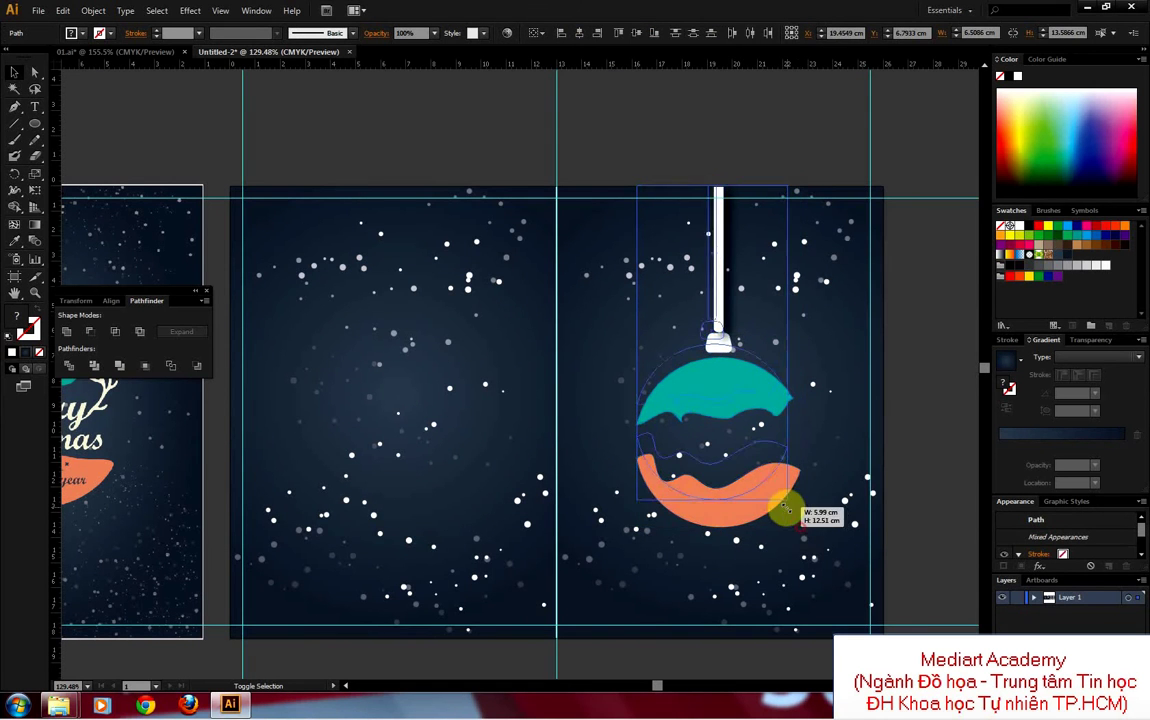
{"action": "left_click_drag", "start_coordinate": [725, 389], "coordinate": [734, 389]}
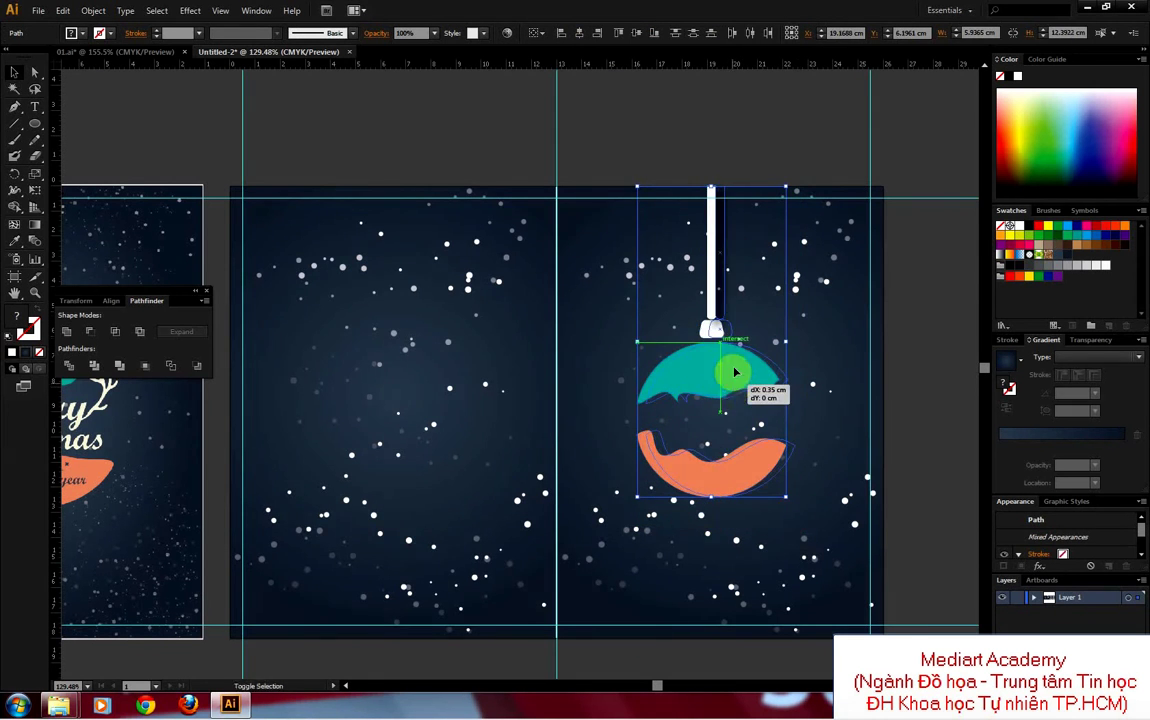
{"action": "left_click", "coordinate": [724, 180]}
{"action": "left_click_drag", "start_coordinate": [735, 170], "coordinate": [647, 374]}
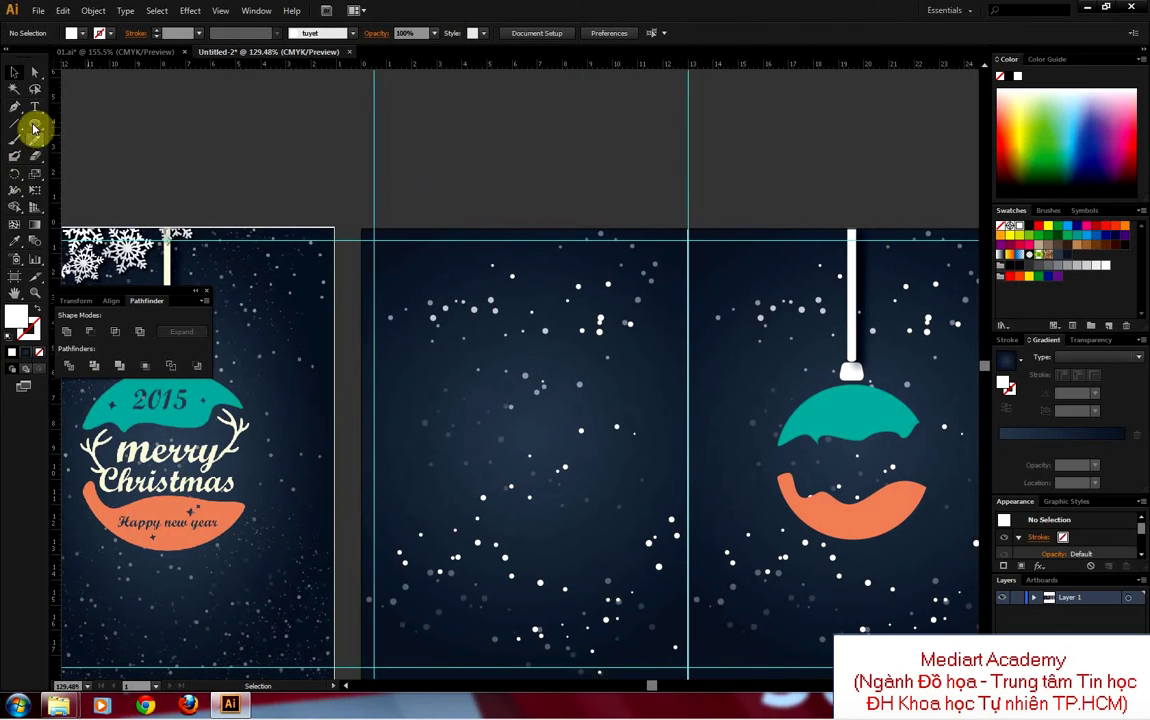
Step: Type 'merry' on the middle panel and enlarge the text
{"action": "left_click", "coordinate": [34, 106]}
{"action": "left_click", "coordinate": [469, 412]}
{"action": "type", "text": "merry"}
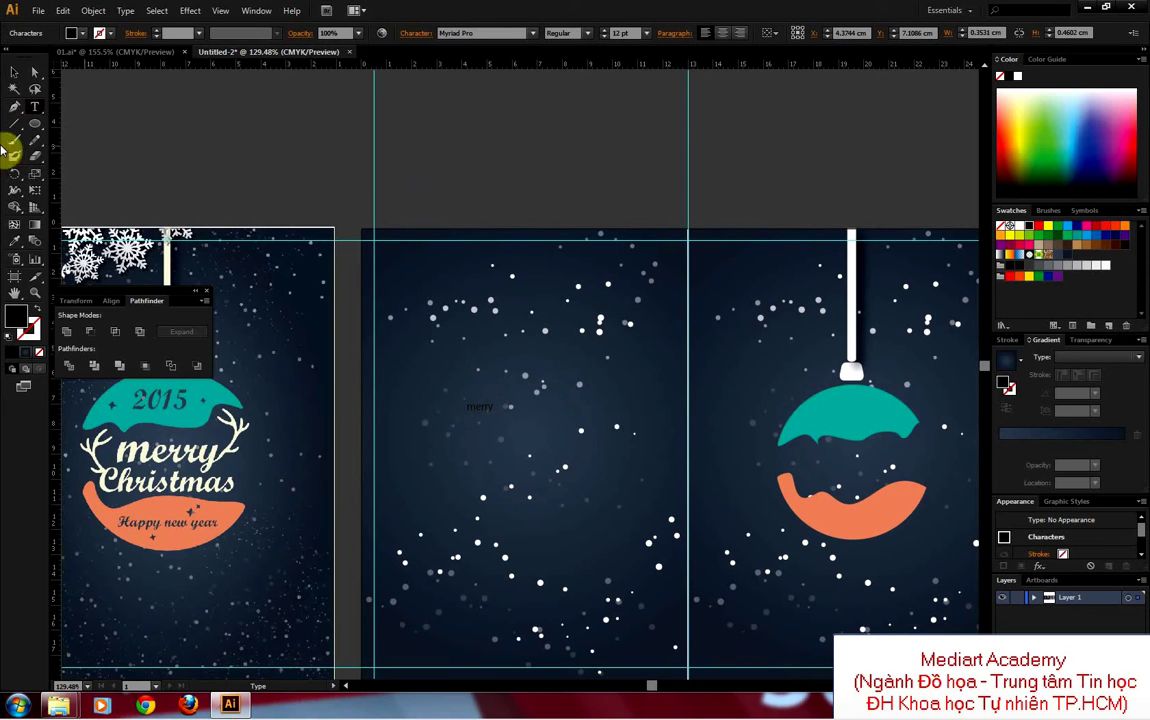
{"action": "left_click", "coordinate": [14, 72]}
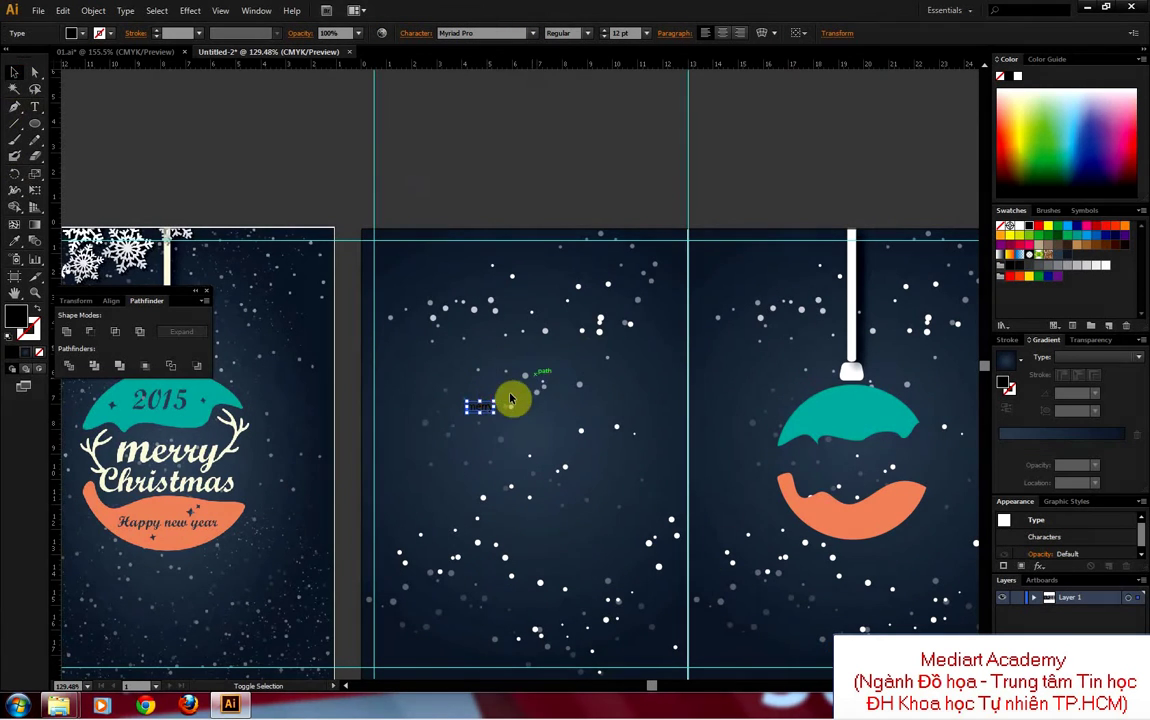
{"action": "left_click_drag", "start_coordinate": [511, 398], "coordinate": [626, 293]}
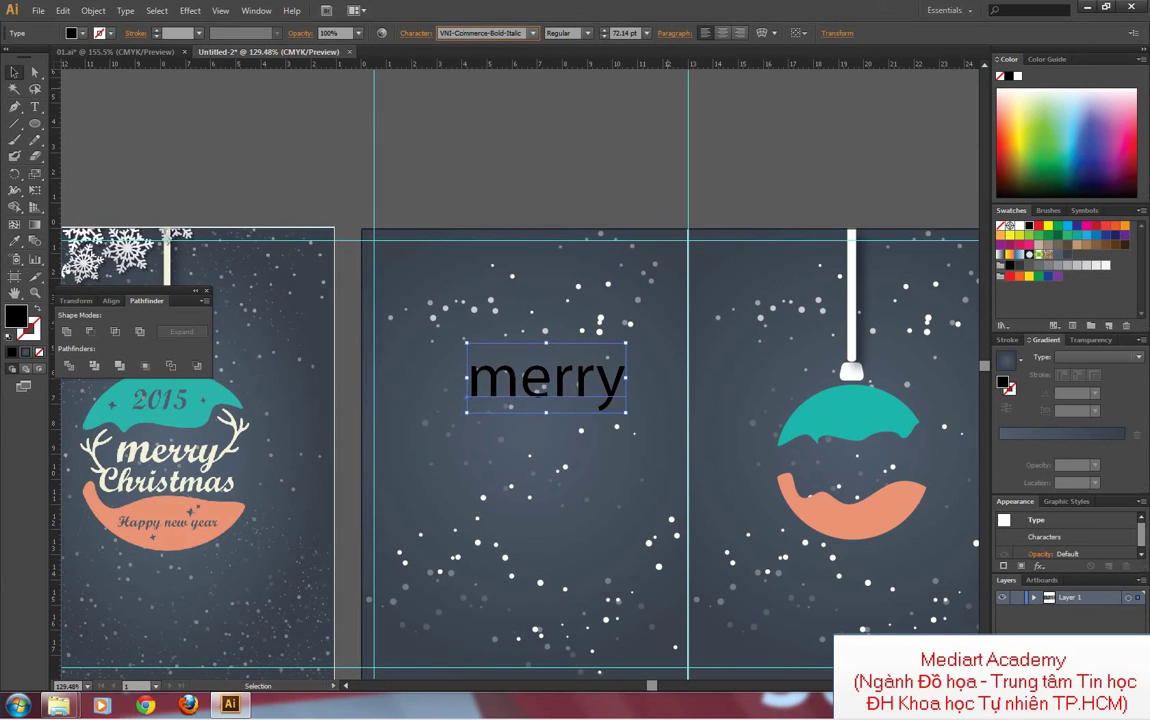
Step: Step through the font list from VNI-Commerce and VNI-Cooper Heavy toward VNI-Coronet
{"action": "key", "text": "Return"}
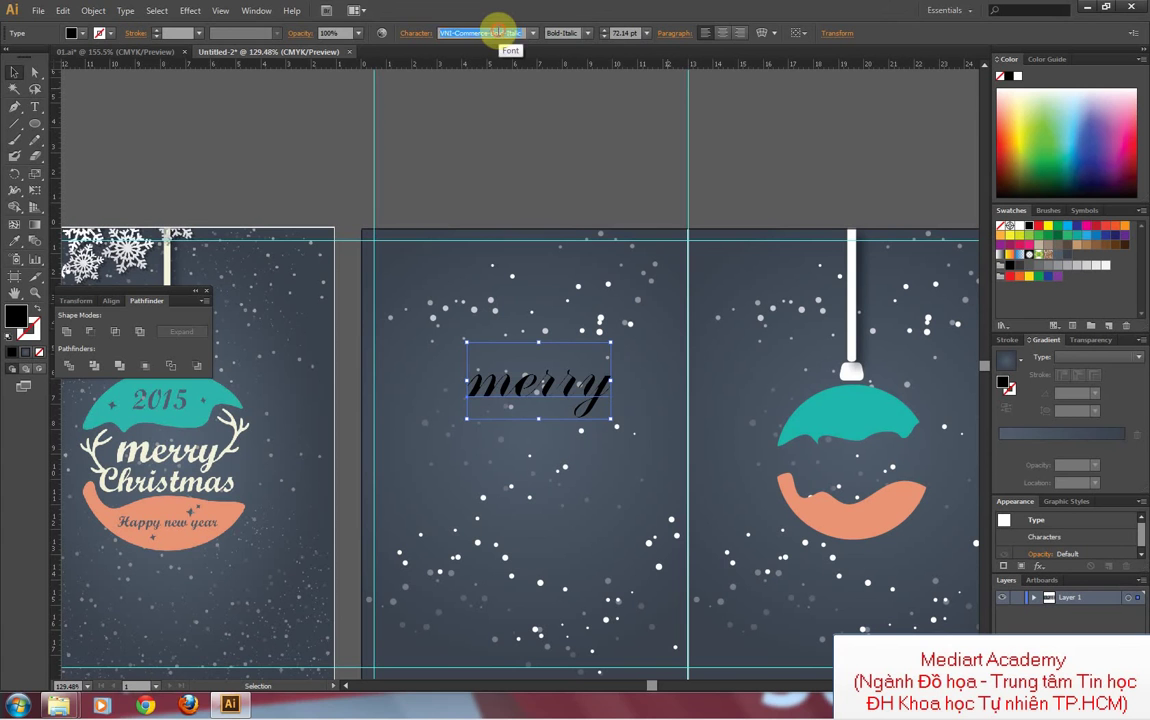
{"action": "key", "text": "Down"}
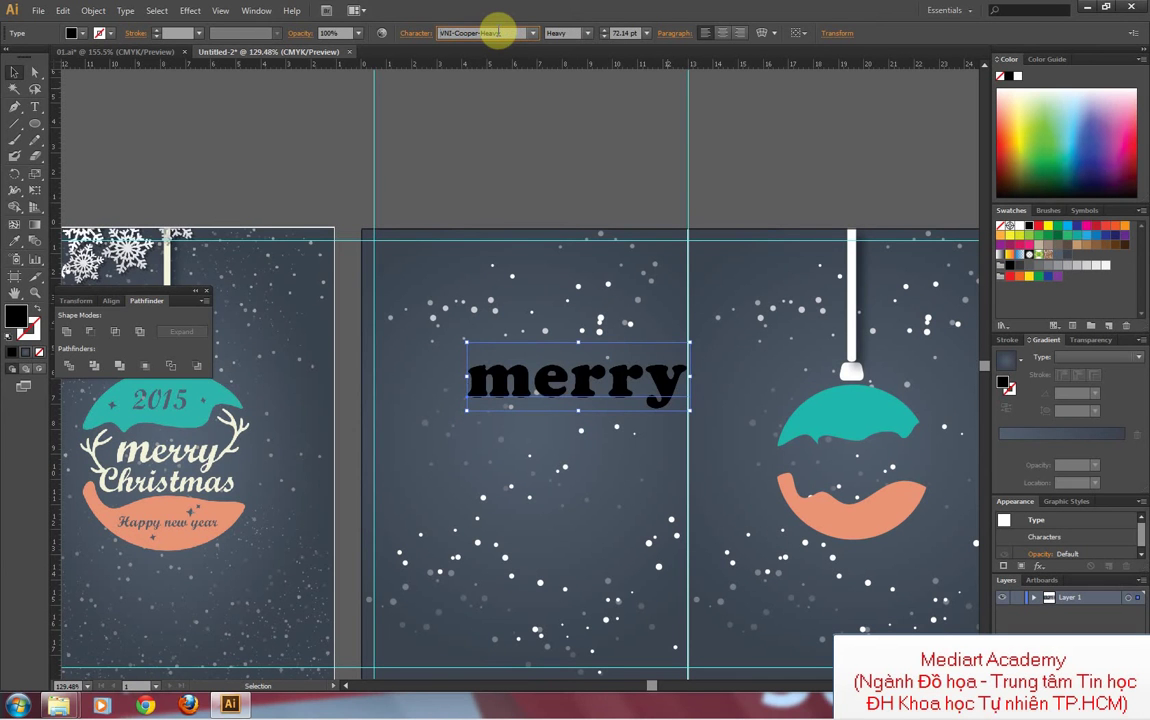
{"action": "key", "text": "Down"}
{"action": "key", "text": "Down"}
{"action": "key", "text": "Down"}
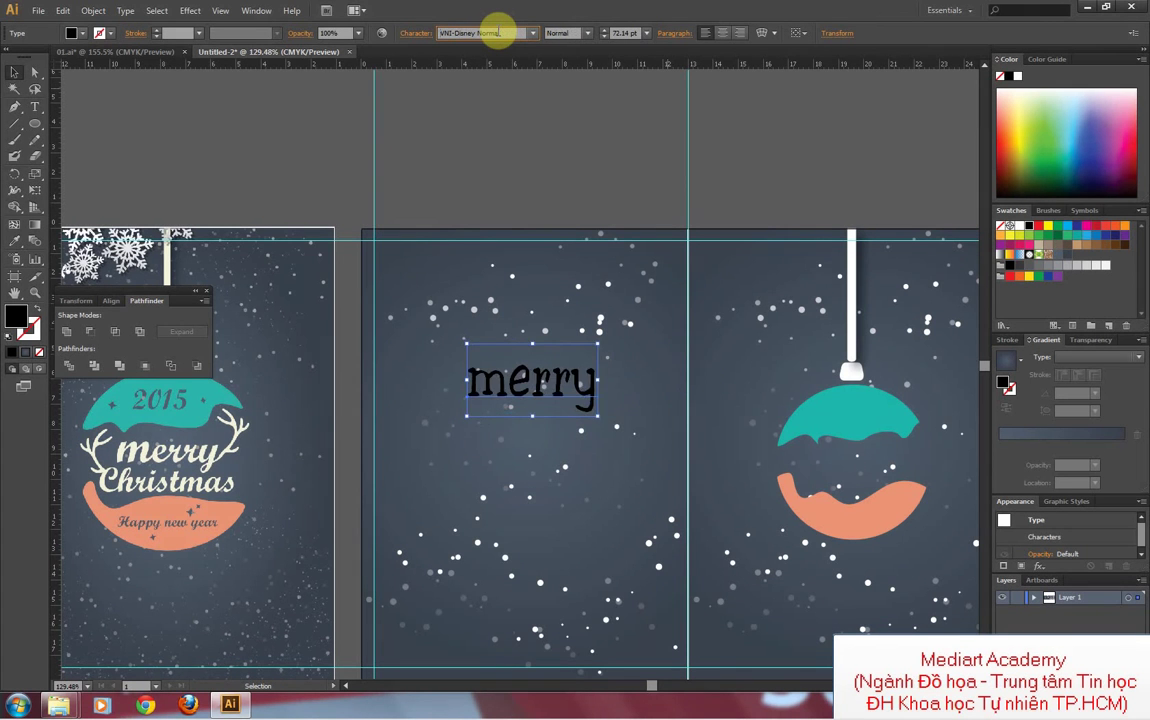
{"action": "key", "text": "Down"}
{"action": "key", "text": "Down"}
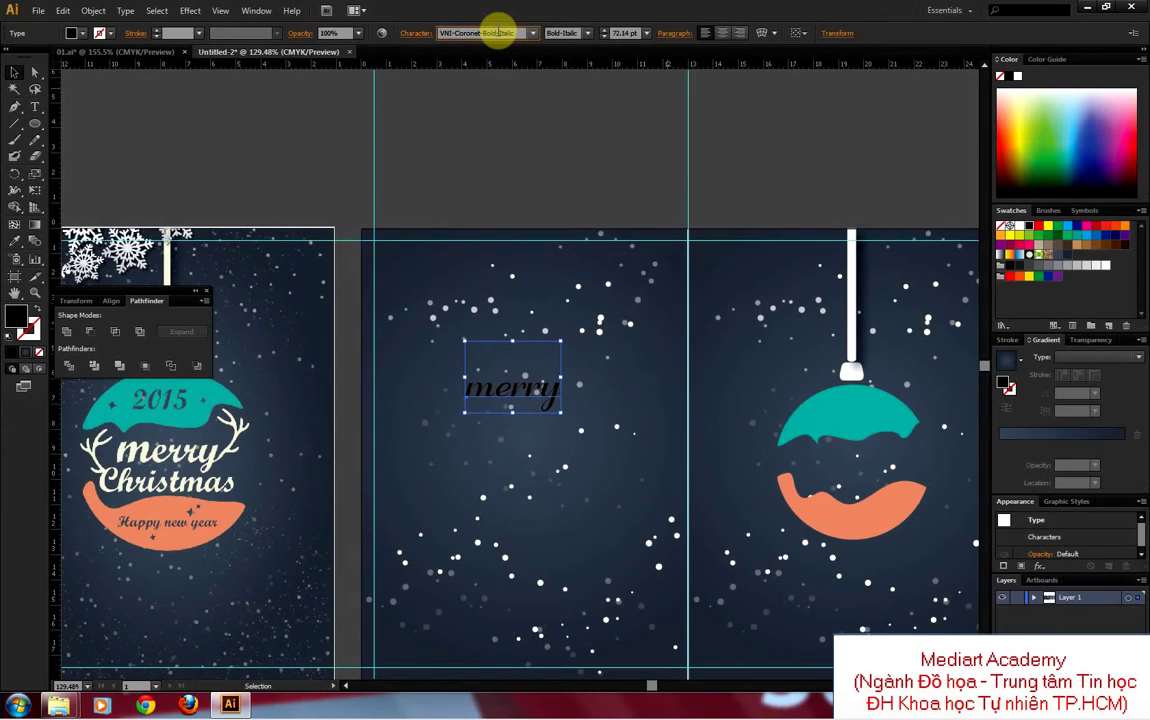
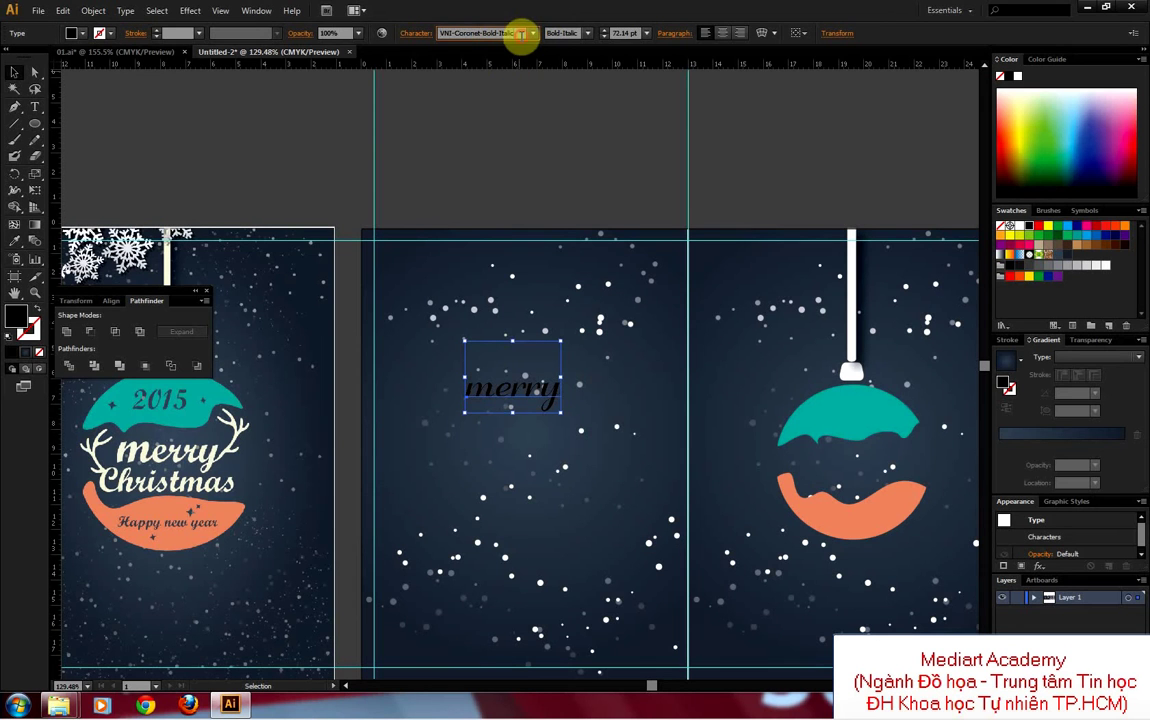
Step: Set the word merry in Script MT Bold Regular
{"action": "left_click", "coordinate": [520, 33]}
{"action": "type", "text": "s"}
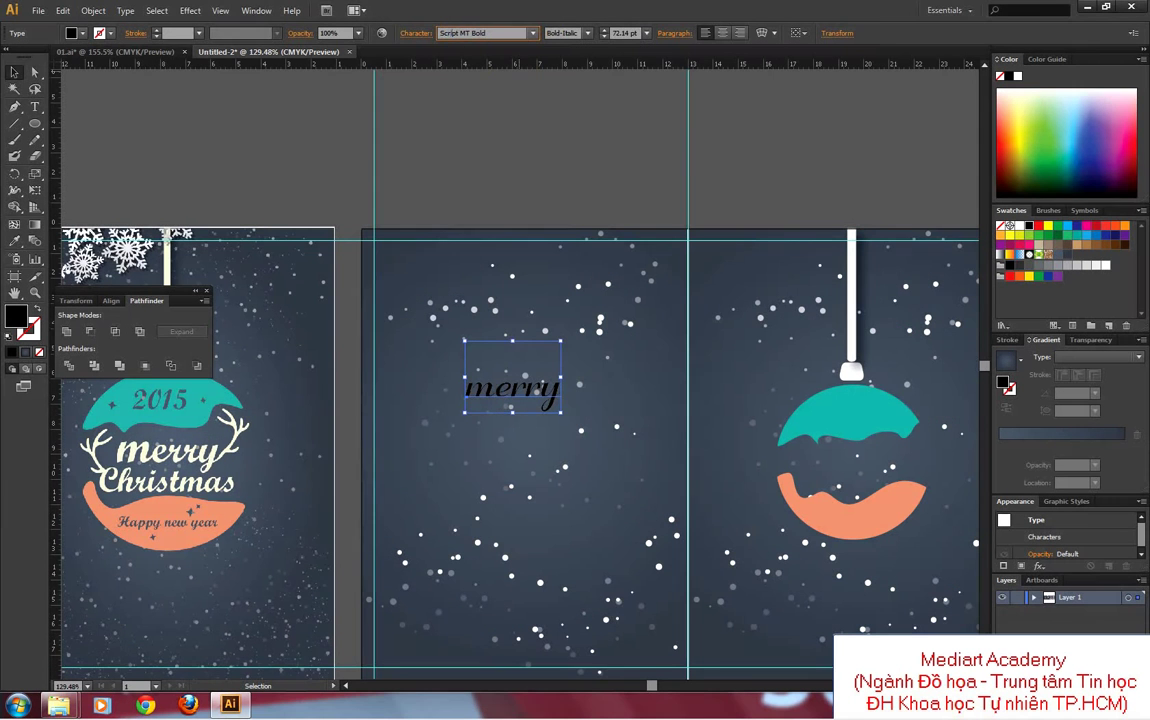
{"action": "left_click", "coordinate": [388, 33]}
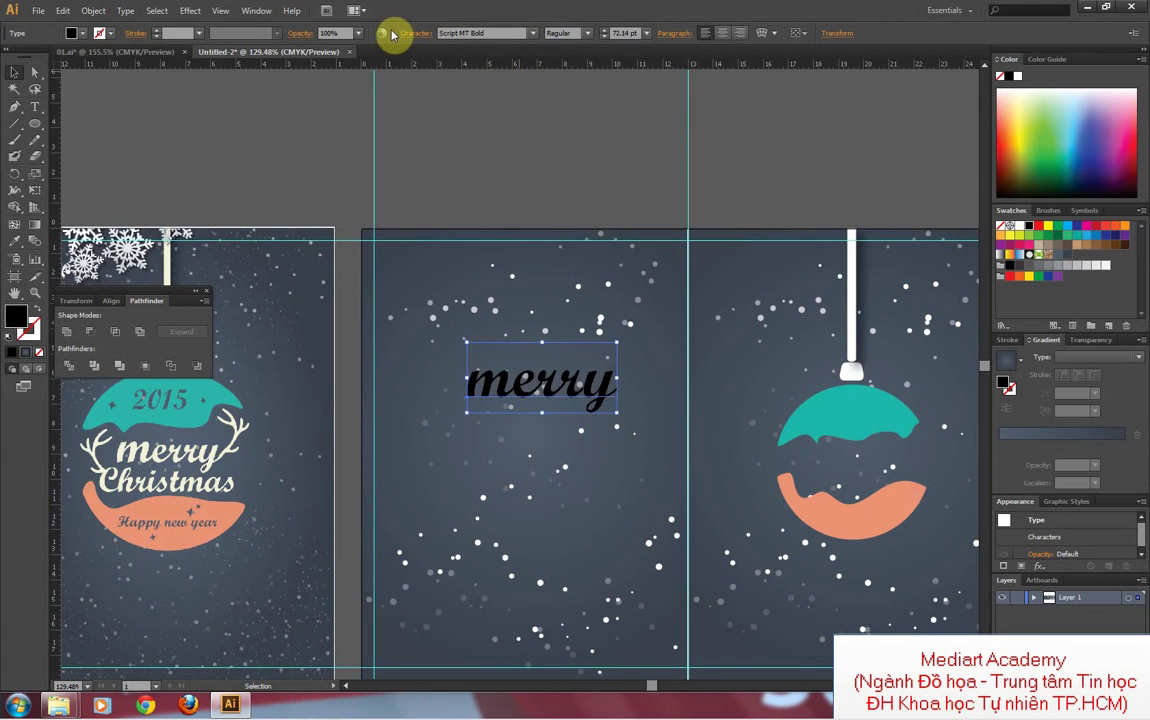
{"action": "left_click", "coordinate": [14, 76]}
Step: Move merry onto the right ornament, scale it down, and select its letters
{"action": "left_click", "coordinate": [531, 175]}
{"action": "scroll", "coordinate": [600, 280], "scroll_direction": "right", "scroll_amount": 5}
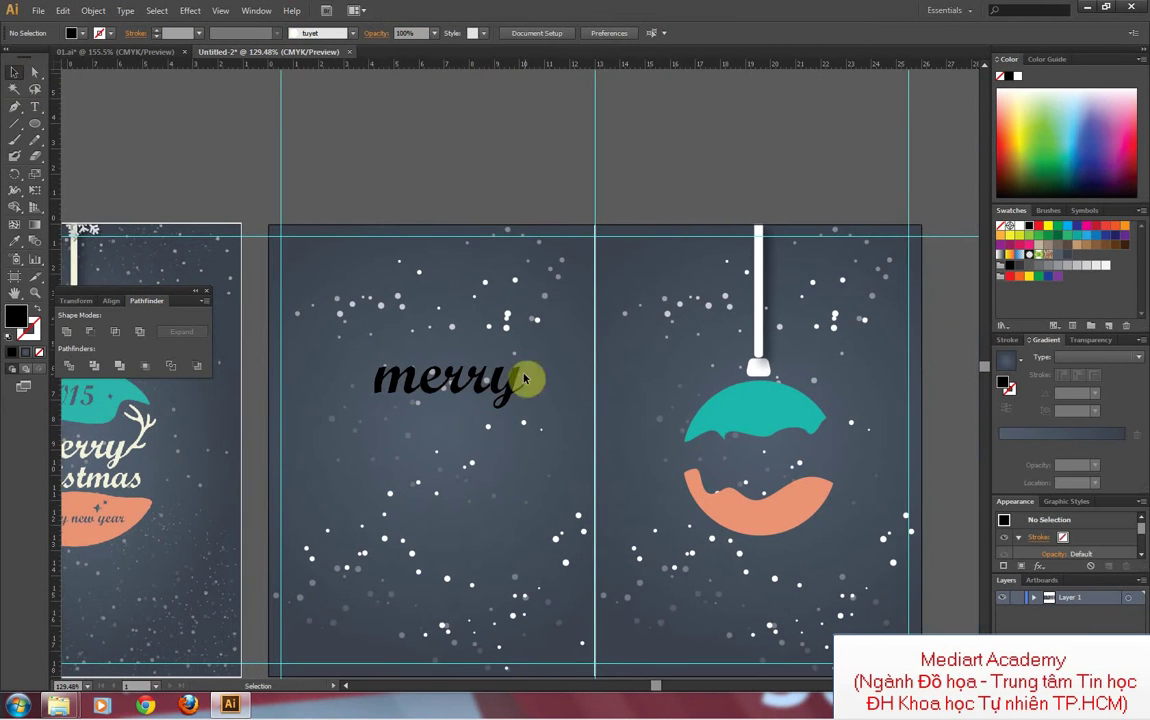
{"action": "mouse_move", "coordinate": [524, 378]}
{"action": "left_mouse_down"}
{"action": "mouse_move", "coordinate": [856, 430]}
{"action": "mouse_move", "coordinate": [835, 421]}
{"action": "left_mouse_up"}
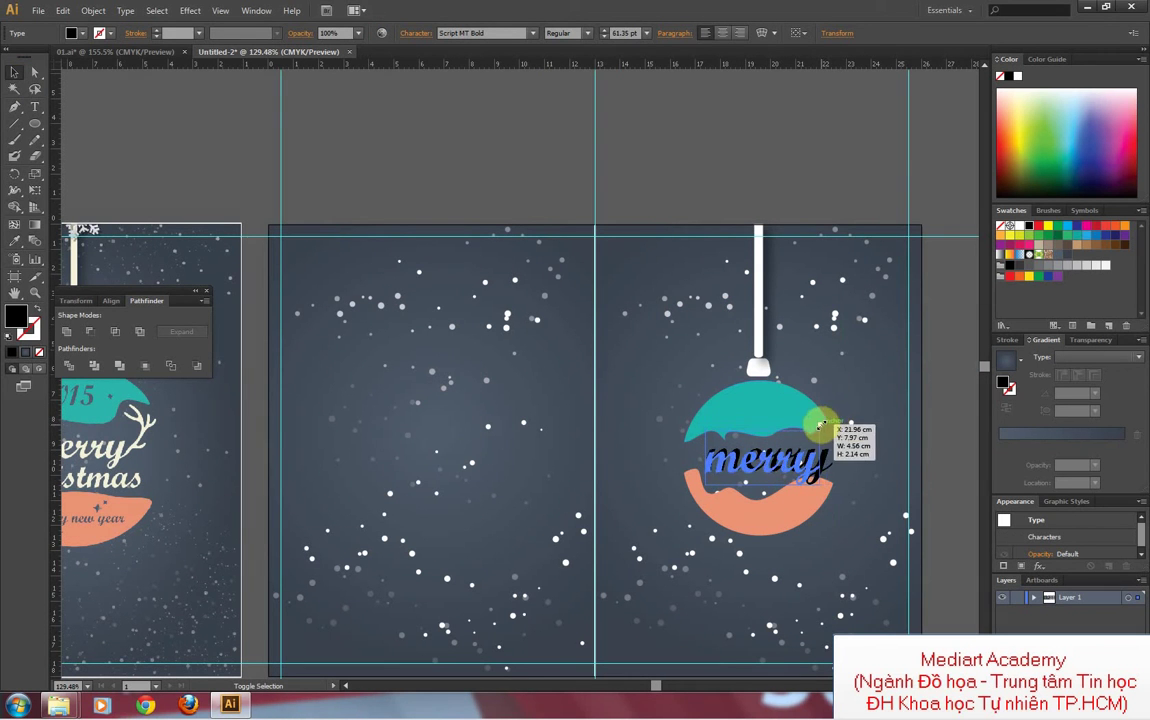
{"action": "left_click_drag", "start_coordinate": [833, 424], "coordinate": [818, 425]}
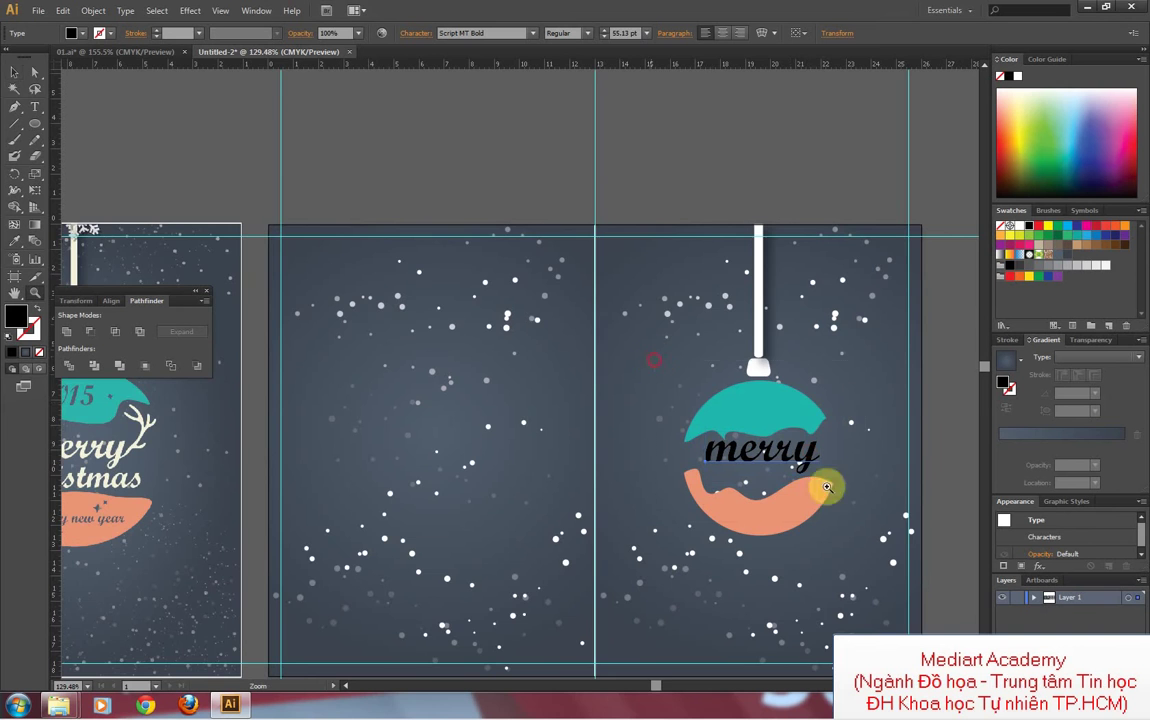
{"action": "left_click_drag", "start_coordinate": [827, 480], "coordinate": [830, 312]}
{"action": "left_click", "coordinate": [14, 72]}
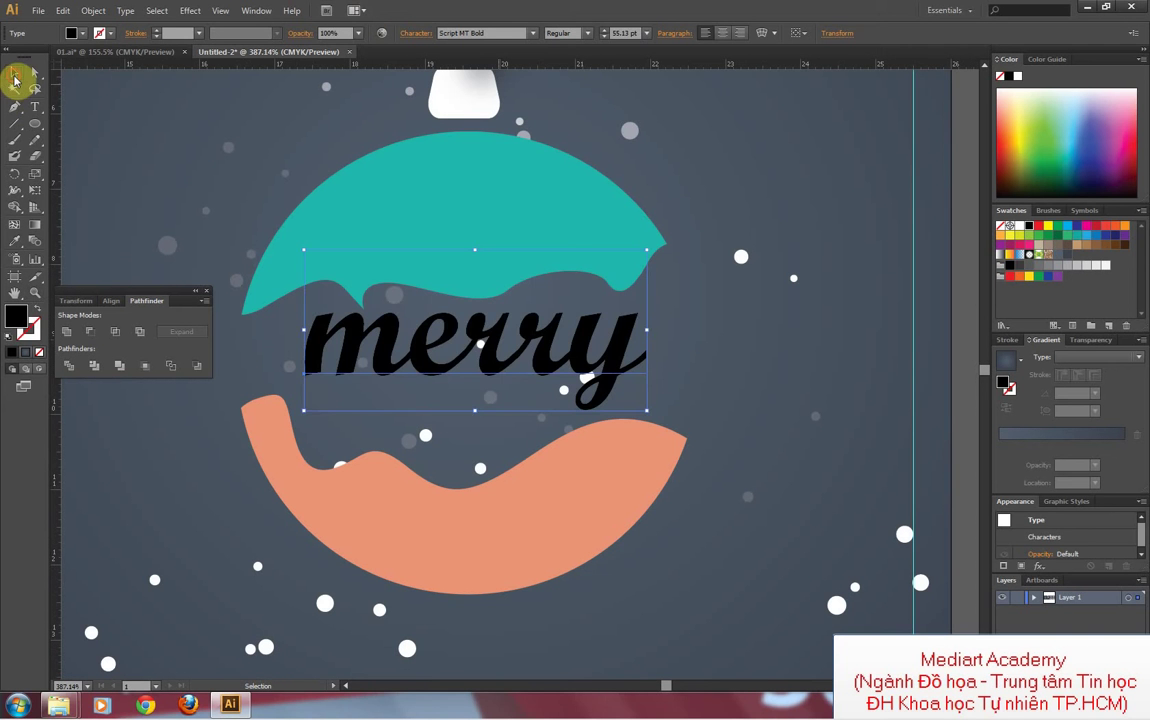
{"action": "double_click", "coordinate": [456, 343]}
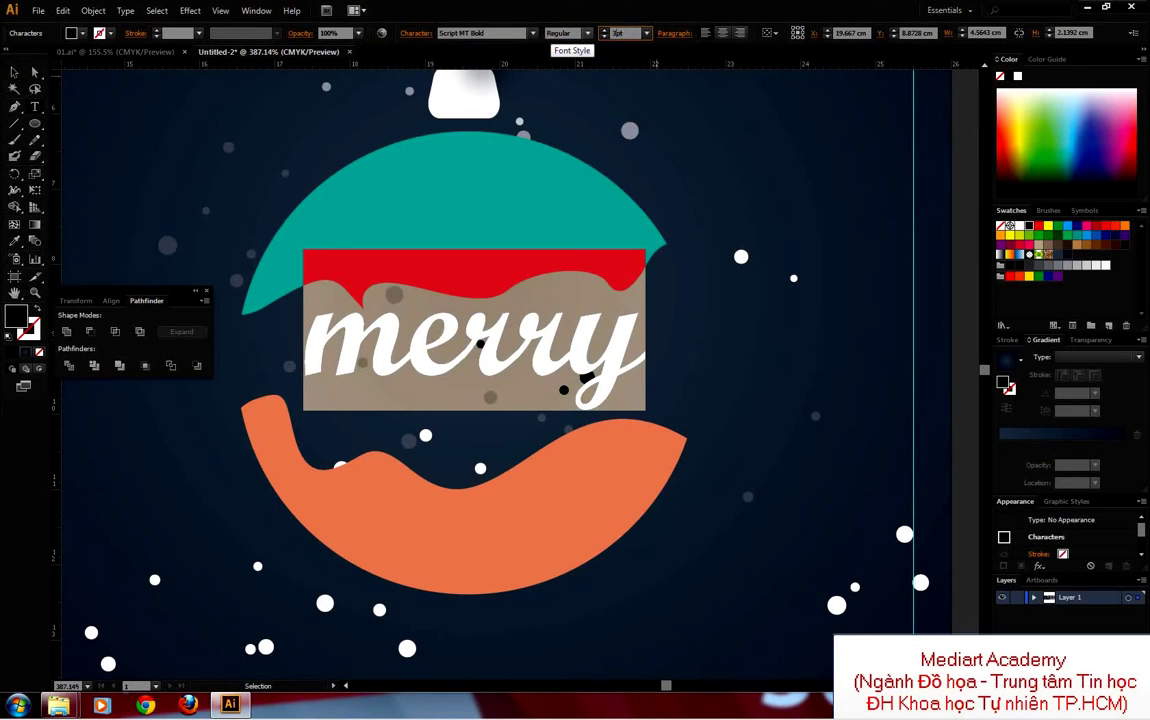
Step: Set merry to 30 pt and move it onto the ornament's centre
{"action": "type", "text": "30"}
{"action": "key", "text": "Return"}
{"action": "left_click", "coordinate": [15, 71]}
{"action": "left_click", "coordinate": [452, 375]}
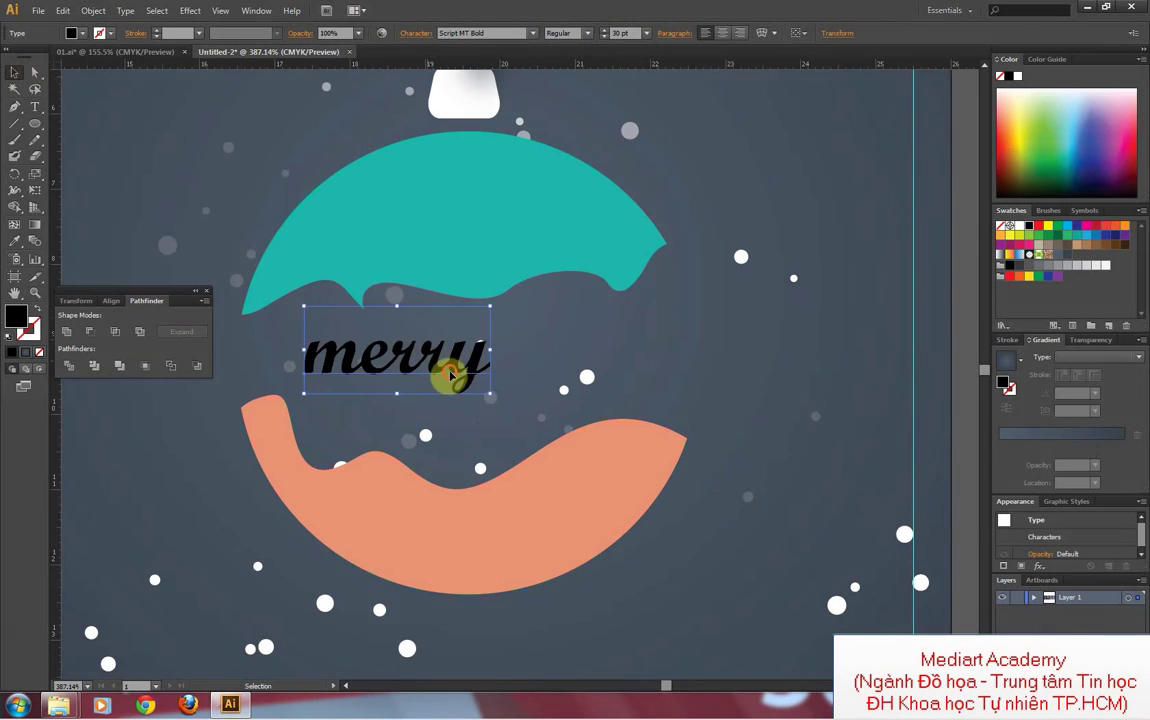
{"action": "left_click_drag", "start_coordinate": [452, 375], "coordinate": [521, 359]}
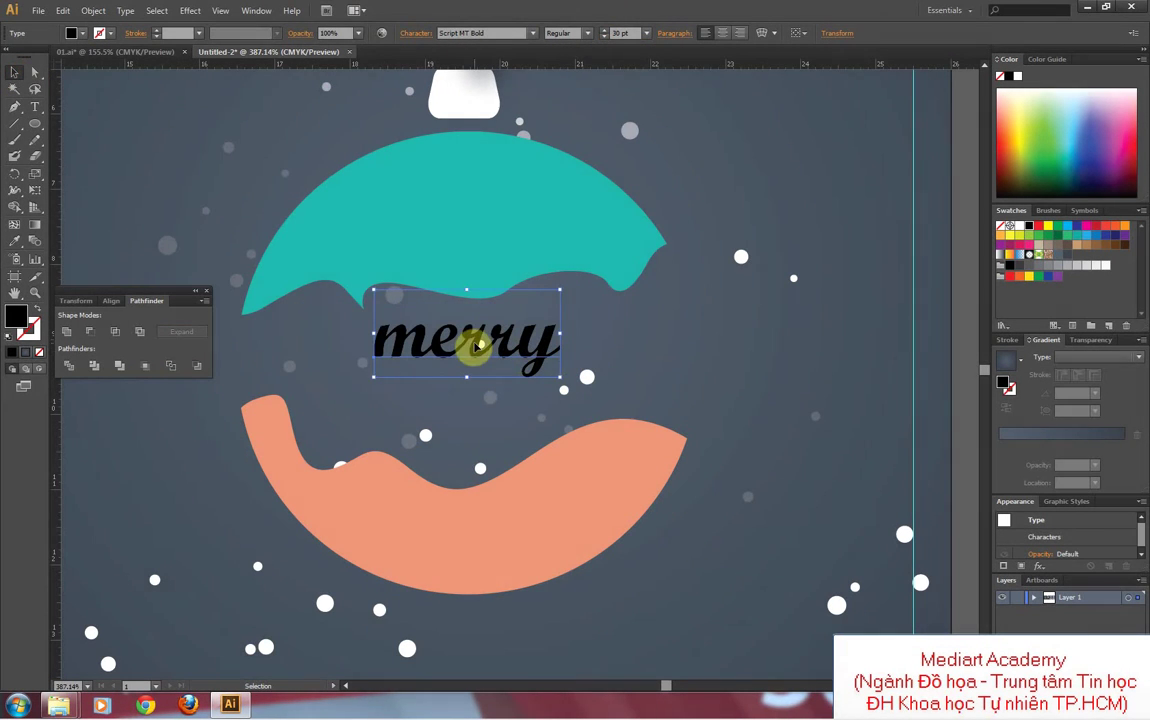
Step: Increase merry's tracking to 100 in the Character panel and recentre it
{"action": "key", "text": "ctrl+t"}
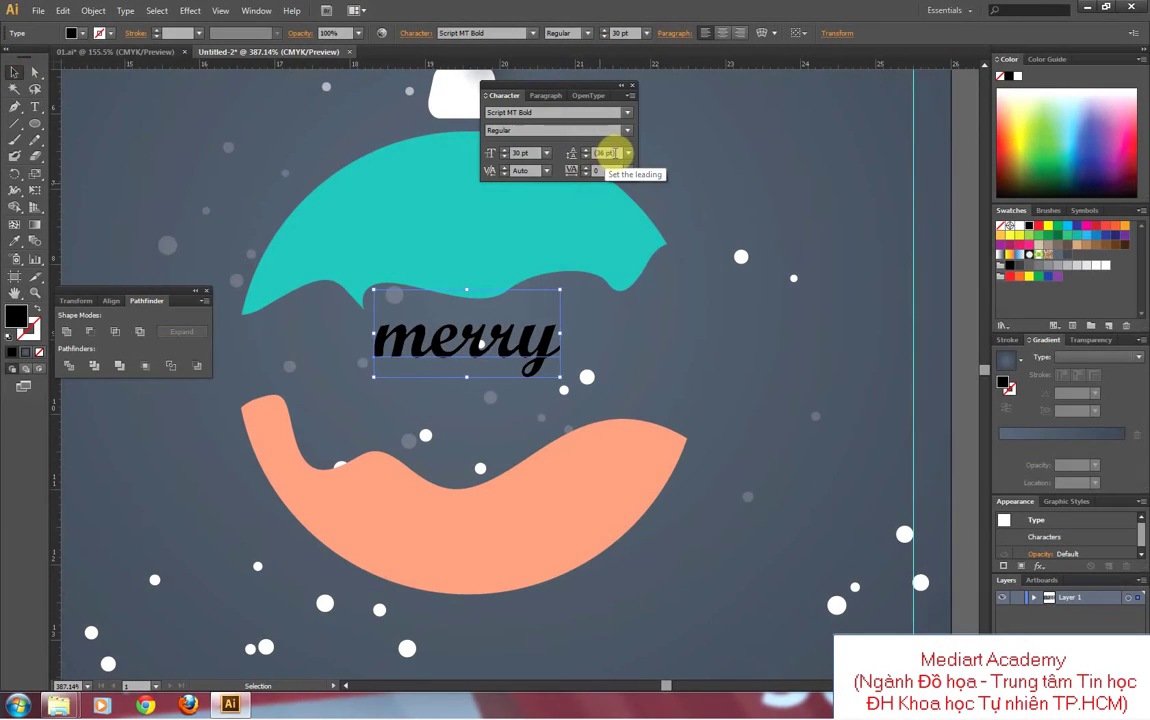
{"action": "left_click", "coordinate": [575, 173]}
{"action": "key", "text": "Up"}
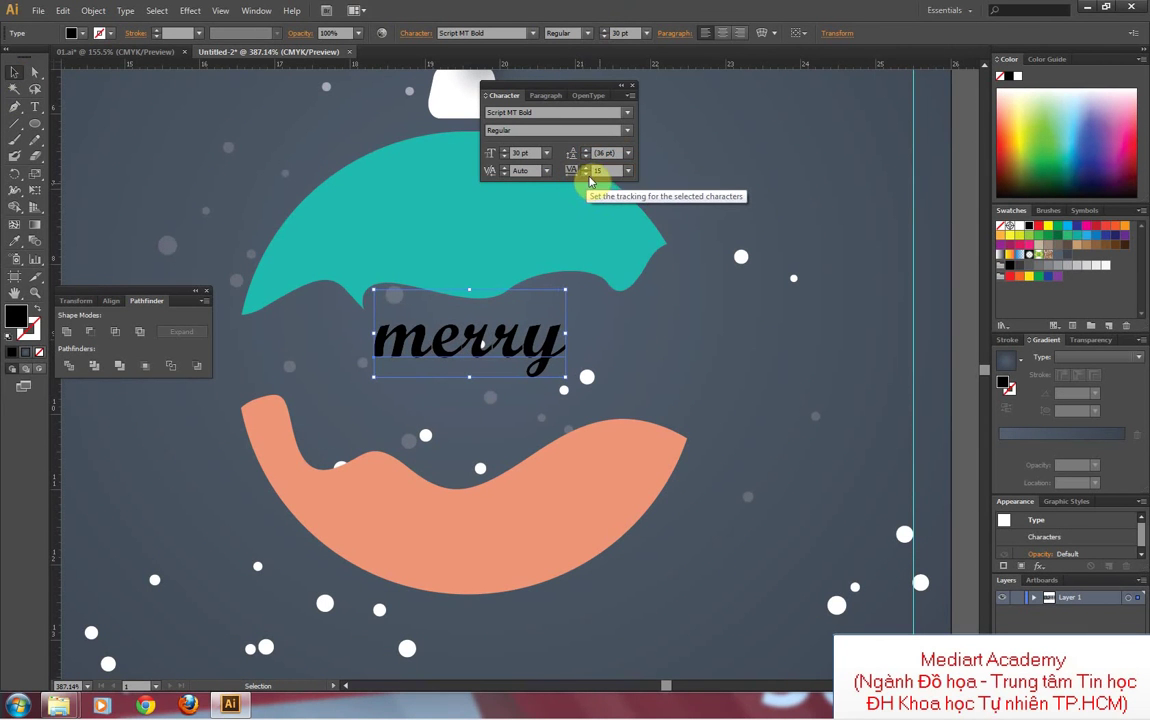
{"action": "key", "text": "Up"}
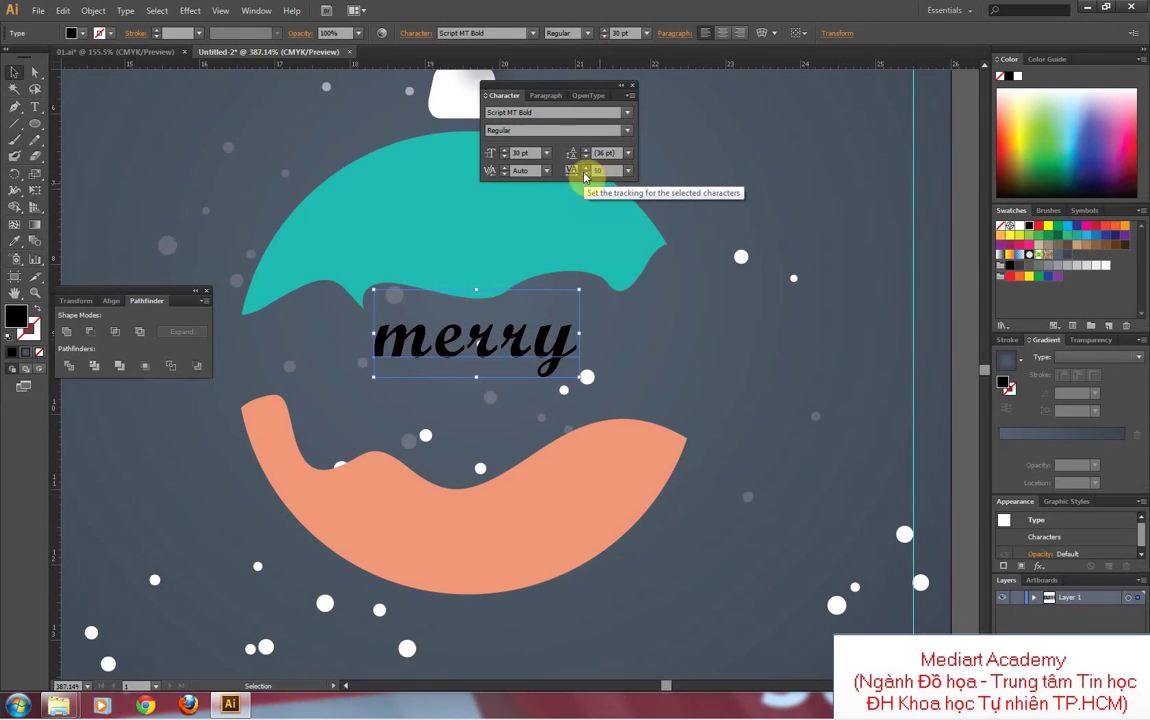
{"action": "left_click", "coordinate": [608, 170]}
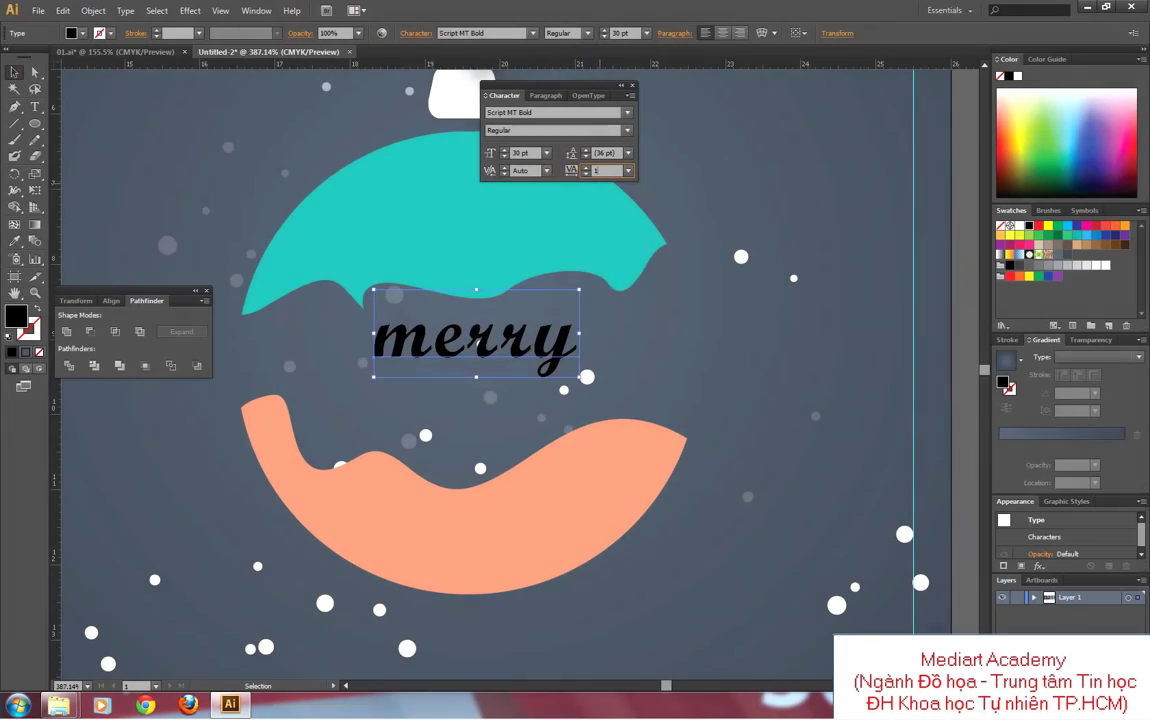
{"action": "type", "text": "100"}
{"action": "key", "text": "Return"}
{"action": "mouse_move", "coordinate": [498, 349]}
{"action": "left_mouse_down"}
{"action": "mouse_move", "coordinate": [487, 349]}
{"action": "mouse_move", "coordinate": [508, 348]}
{"action": "left_mouse_up"}
Step: Reduce merry's tracking to 70 and zoom out to show the whole card
{"action": "key", "text": "ctrl+minus"}
{"action": "key", "text": "ctrl+minus"}
{"action": "key", "text": "ctrl+minus"}
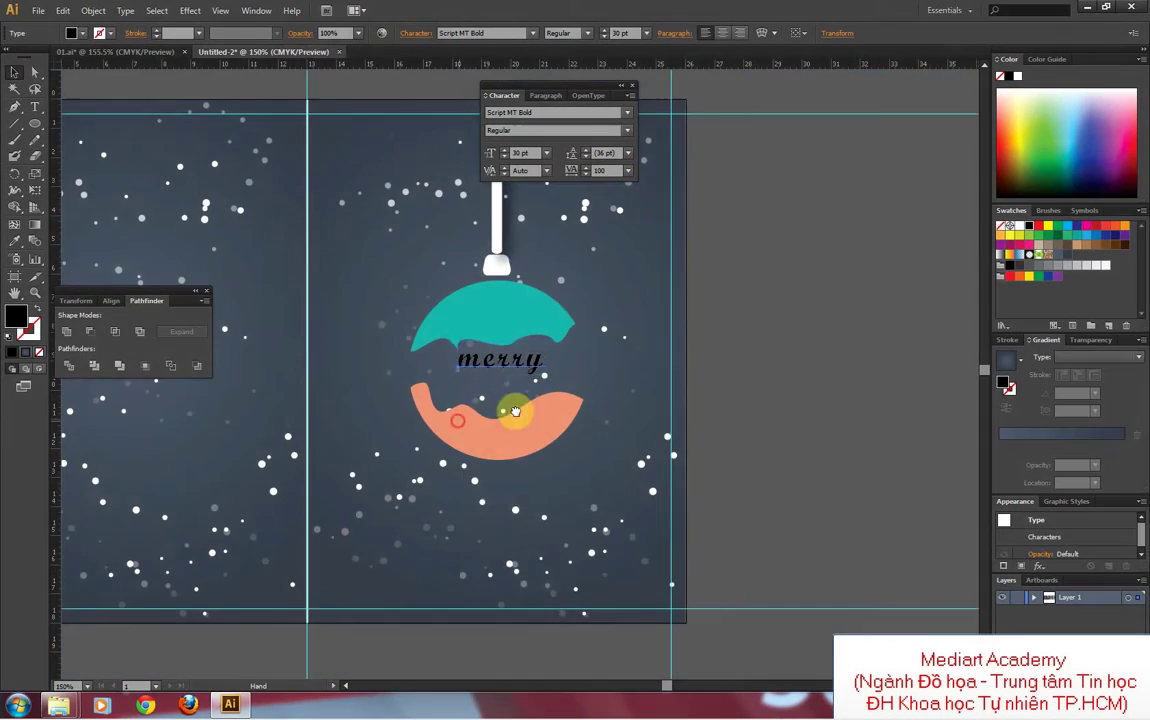
{"action": "mouse_move", "coordinate": [513, 411]}
{"action": "left_mouse_down"}
{"action": "mouse_move", "coordinate": [886, 479]}
{"action": "mouse_move", "coordinate": [701, 487]}
{"action": "left_mouse_up"}
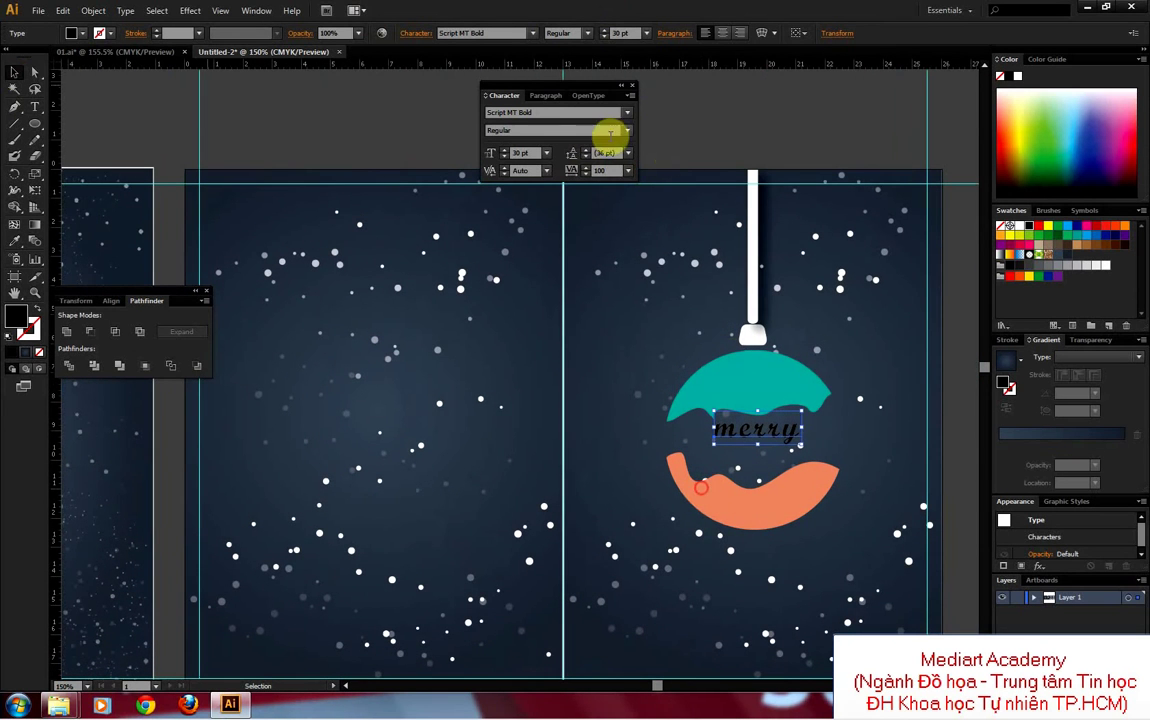
{"action": "left_click", "coordinate": [605, 170]}
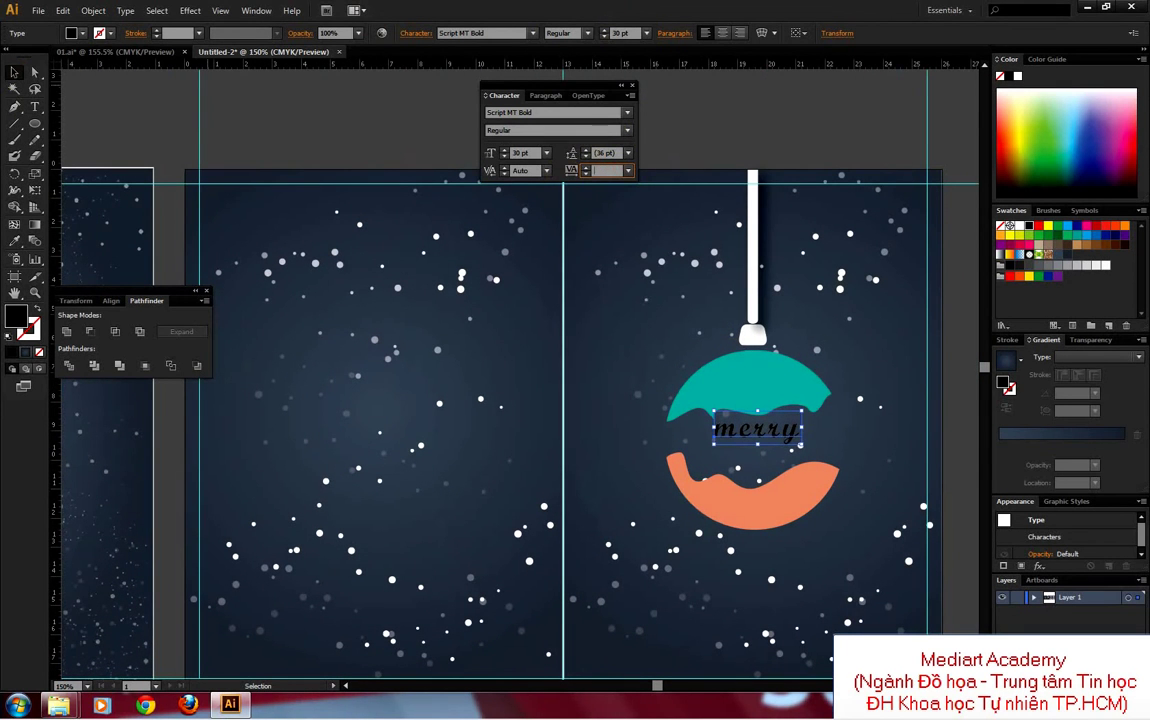
{"action": "type", "text": "70"}
{"action": "key", "text": "Return"}
{"action": "left_click_drag", "start_coordinate": [608, 380], "coordinate": [764, 373]}
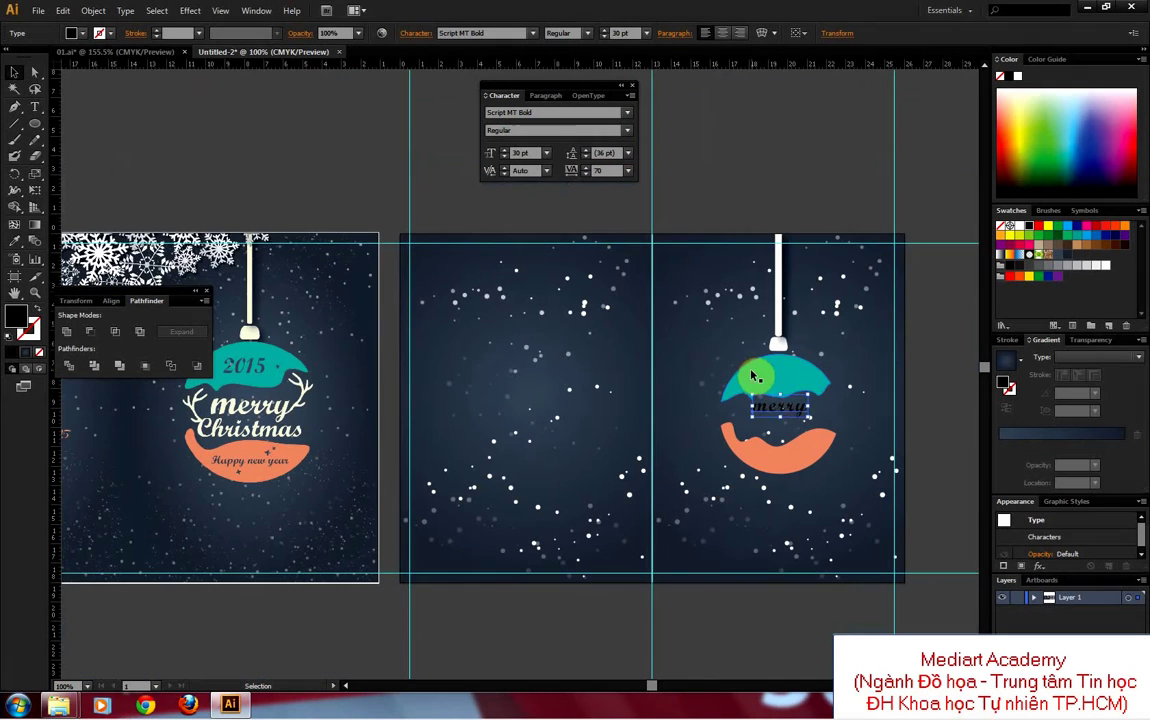
{"action": "key", "text": "ctrl+minus"}
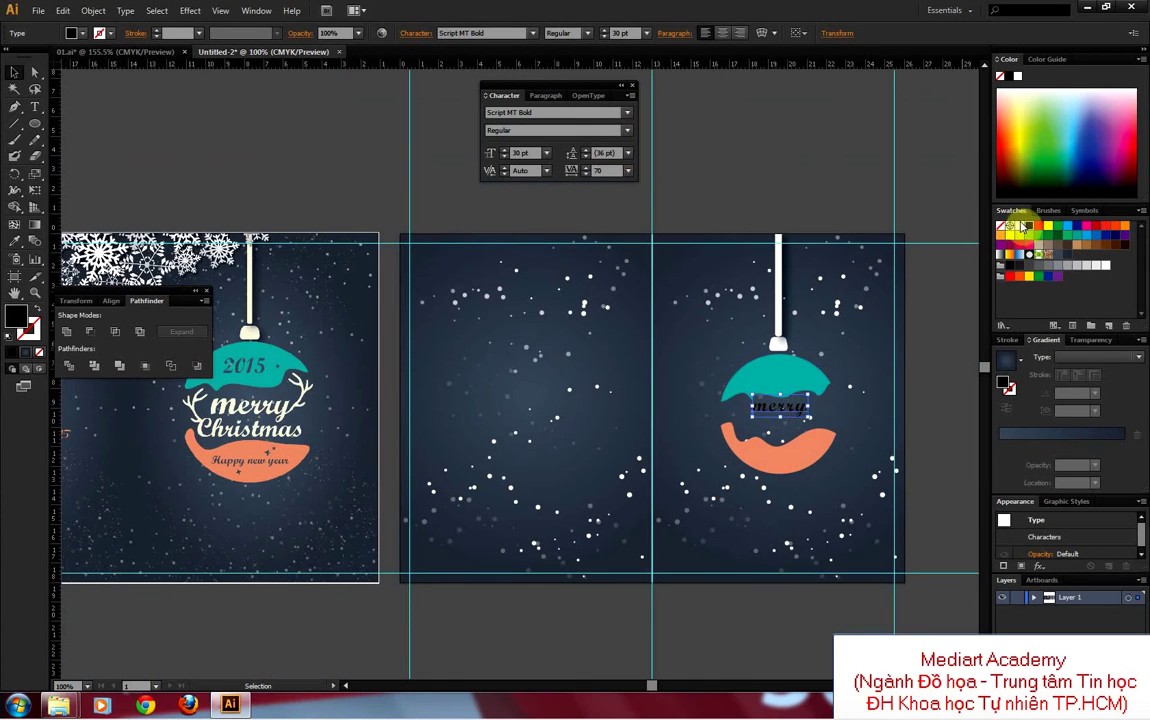
Step: Turn merry white and add a Christmas text line on the middle panel
{"action": "left_click", "coordinate": [893, 352]}
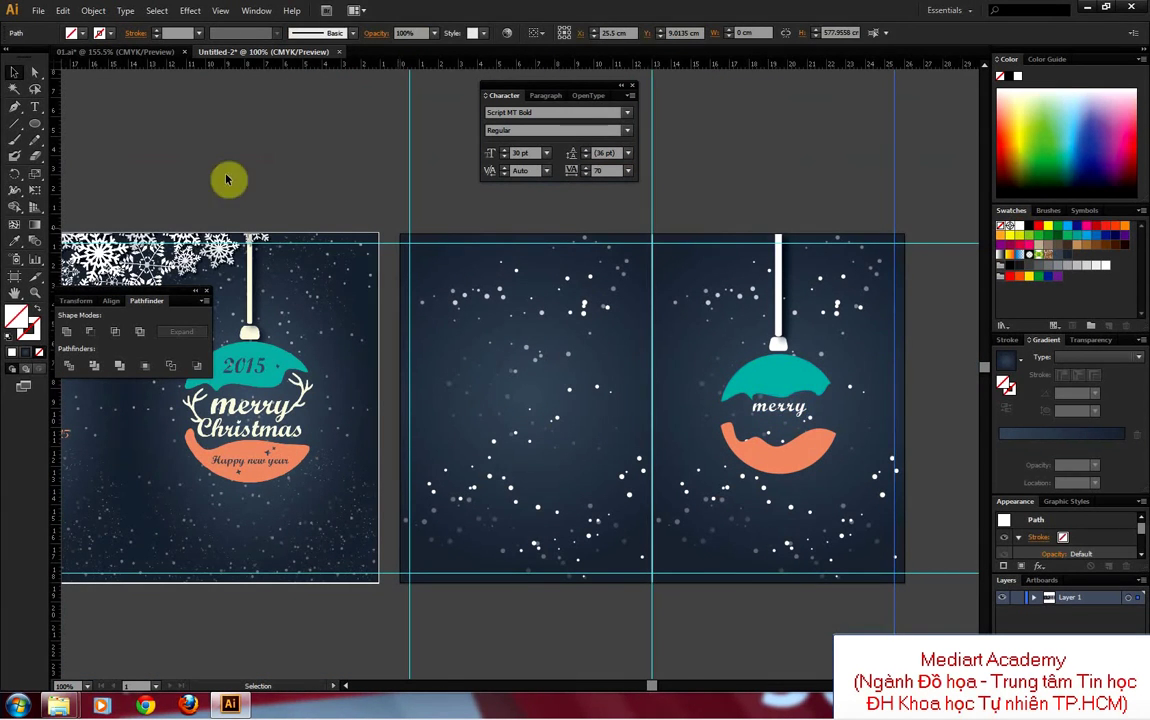
{"action": "left_click", "coordinate": [34, 107]}
{"action": "left_click", "coordinate": [462, 398]}
{"action": "type", "text": "Christmas"}
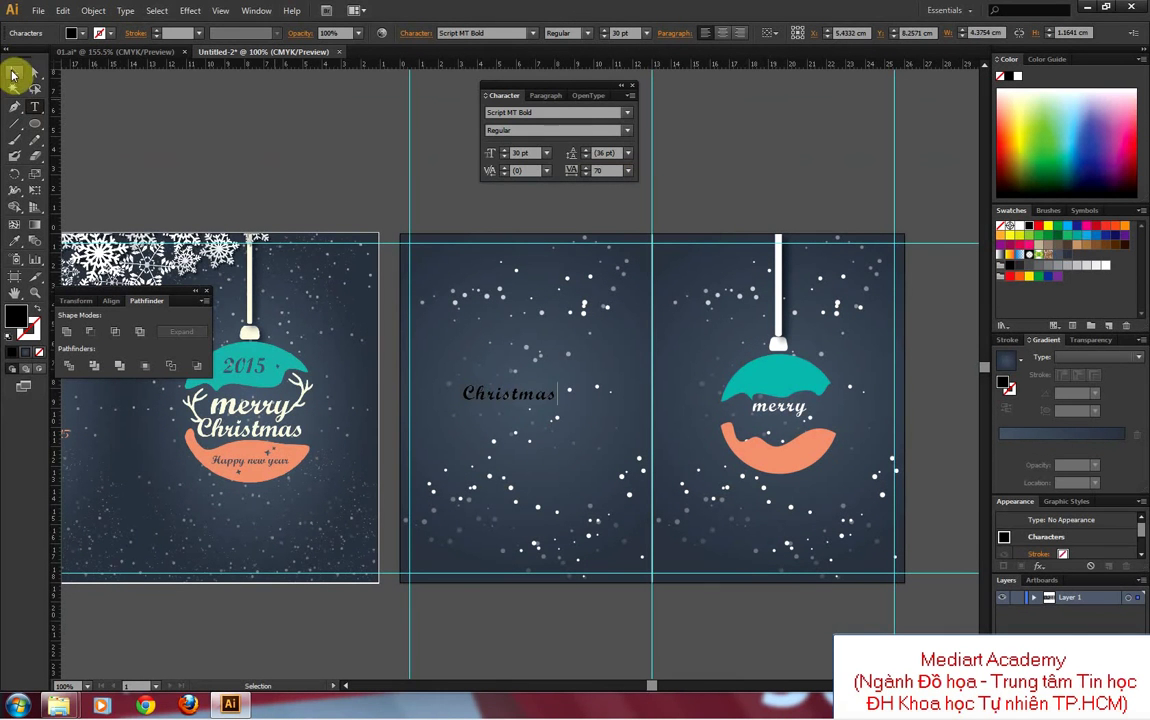
{"action": "left_click", "coordinate": [14, 72]}
{"action": "type", "text": "VNI-Commerce-Bold-Italic"}
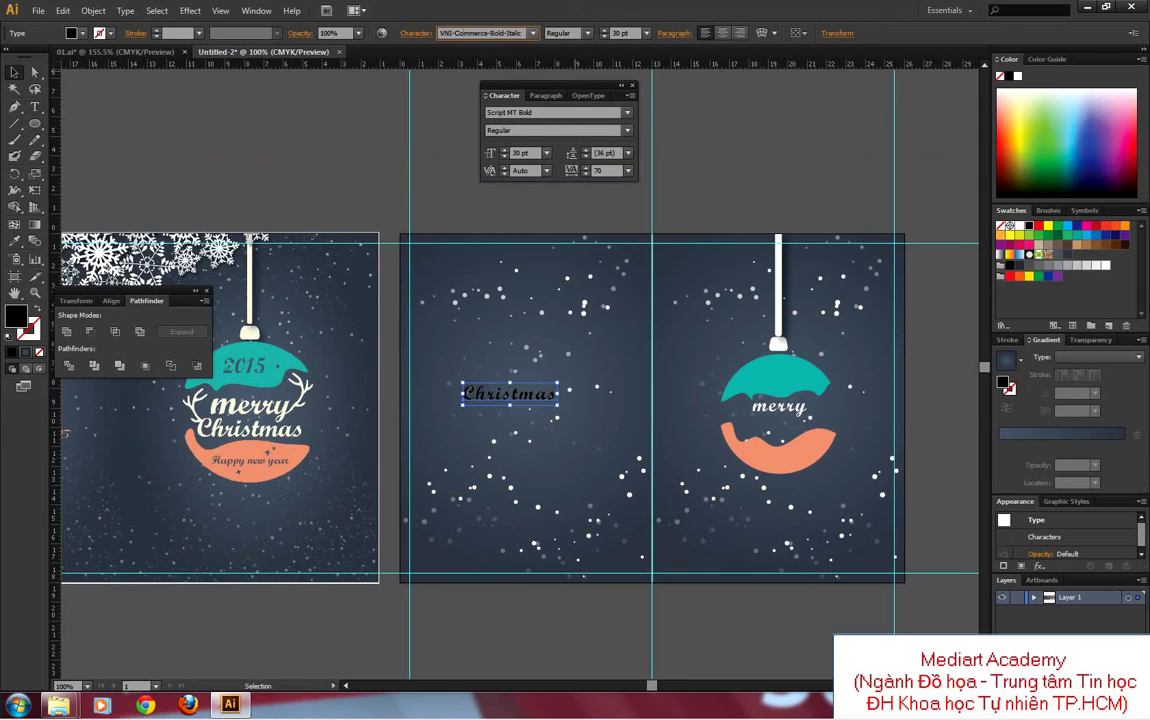
Step: Fill Christmas white and try VNI fonts on it, ending with VNI-Brush-Italic
{"action": "key", "text": "Return"}
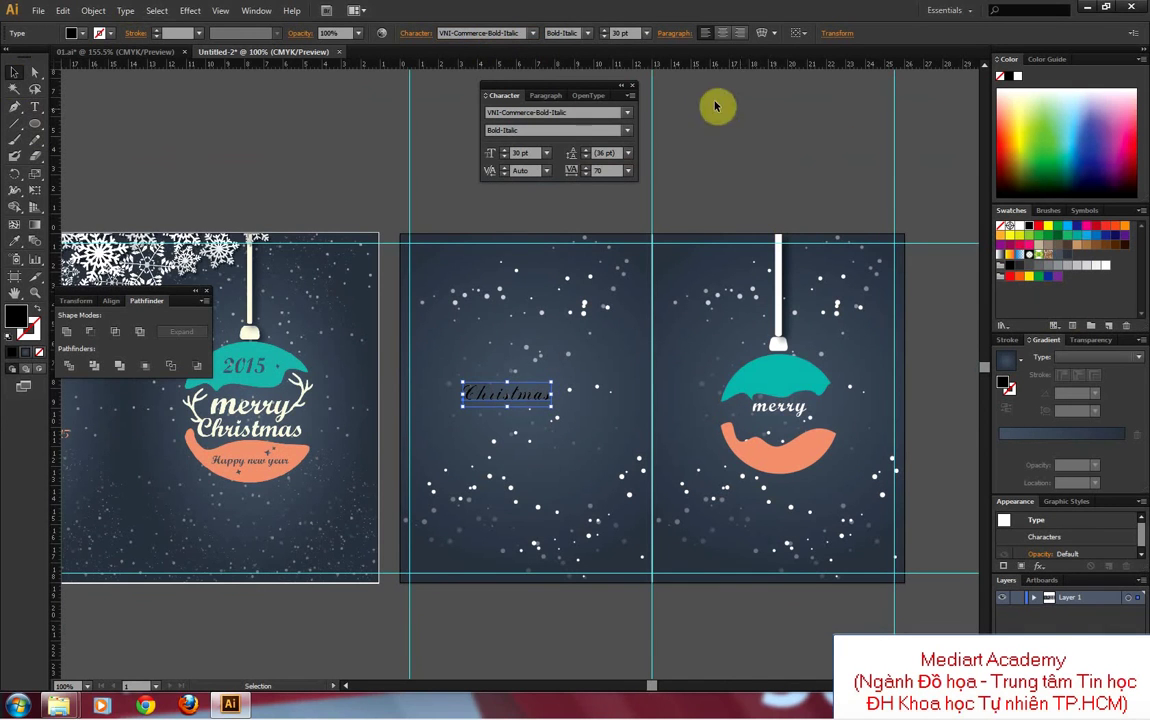
{"action": "left_click", "coordinate": [592, 34]}
{"action": "left_click", "coordinate": [580, 50]}
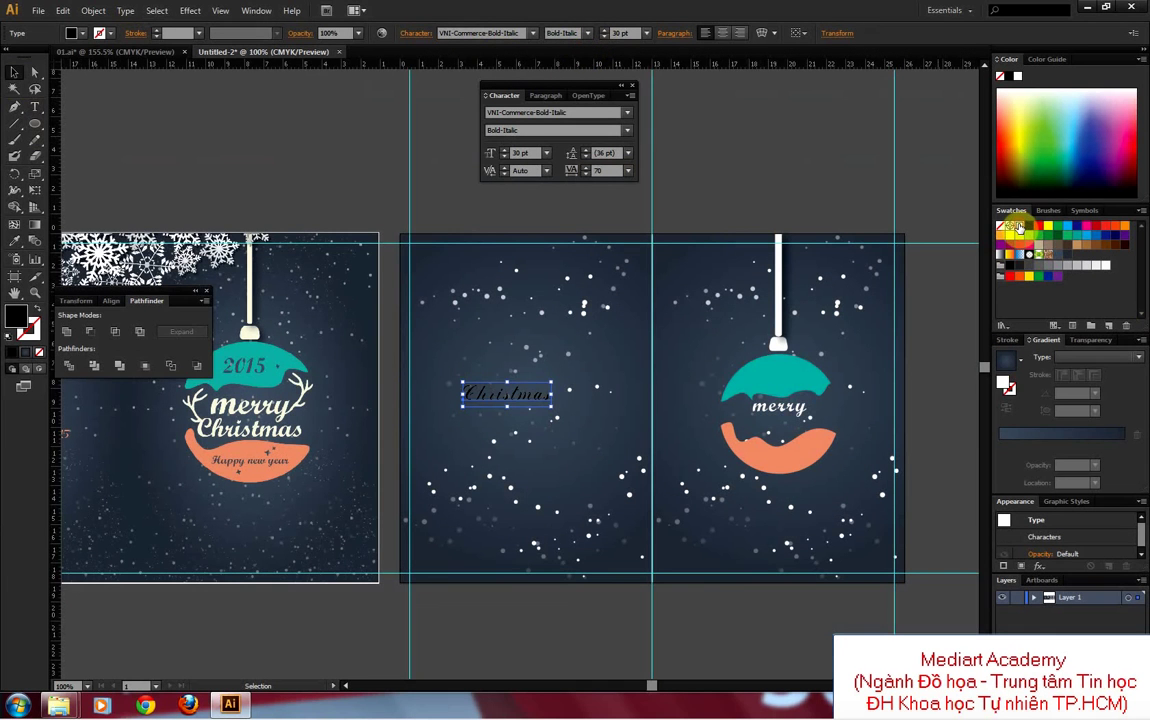
{"action": "left_click", "coordinate": [1026, 232]}
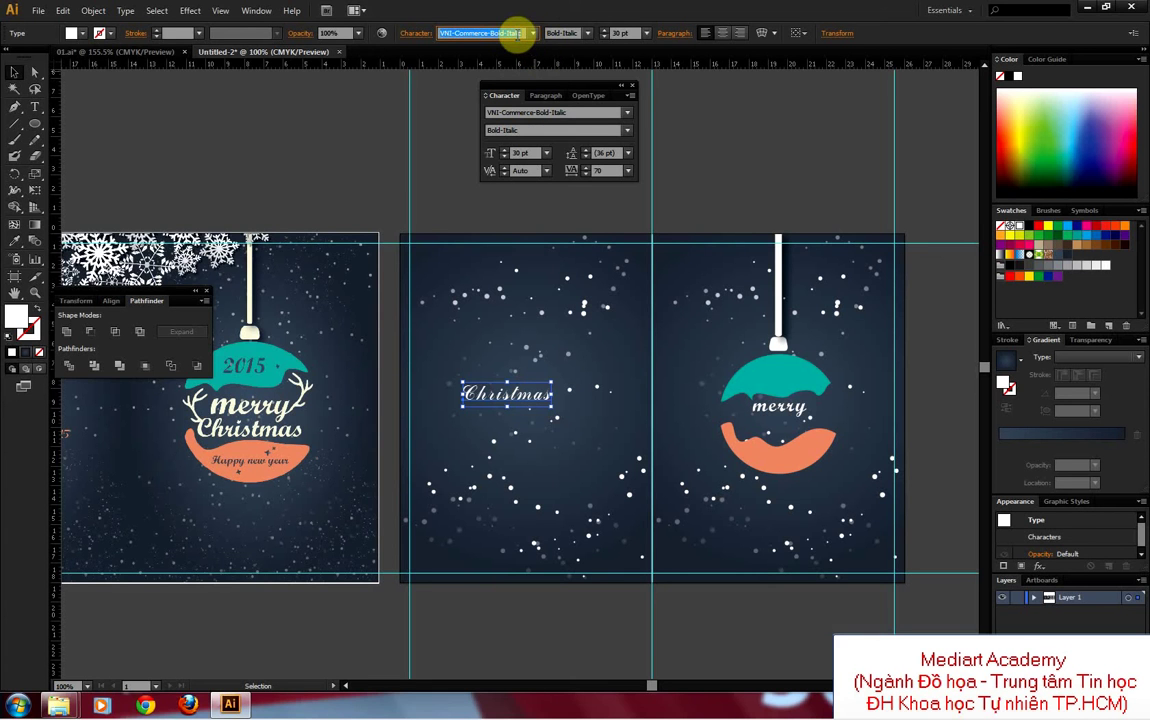
{"action": "type", "text": "VNI-Centur"}
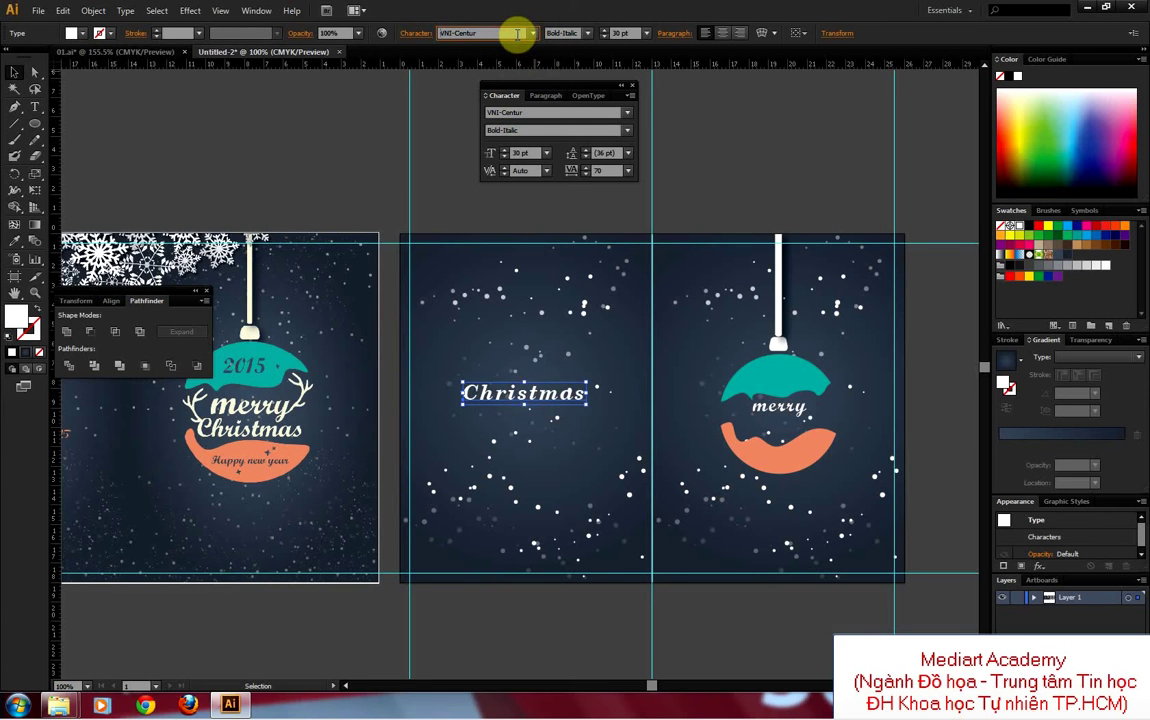
{"action": "key", "text": "Up"}
{"action": "key", "text": "Up"}
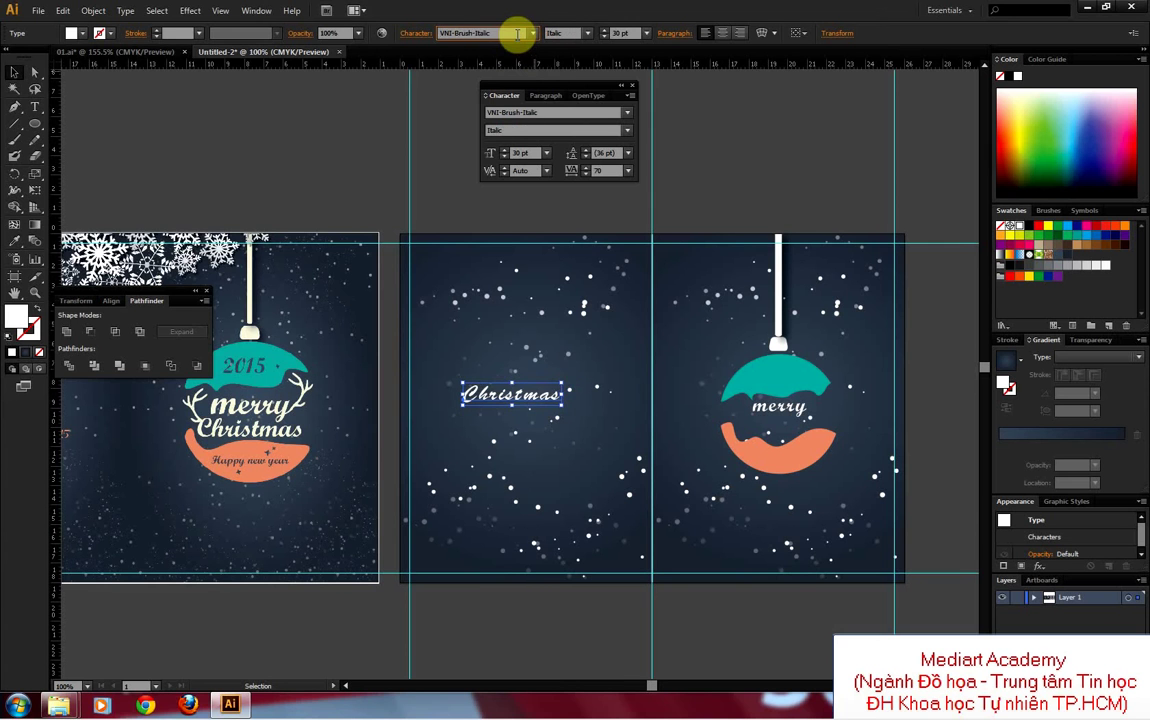
{"action": "key", "text": "Up"}
{"action": "key", "text": "Up"}
{"action": "key", "text": "Up"}
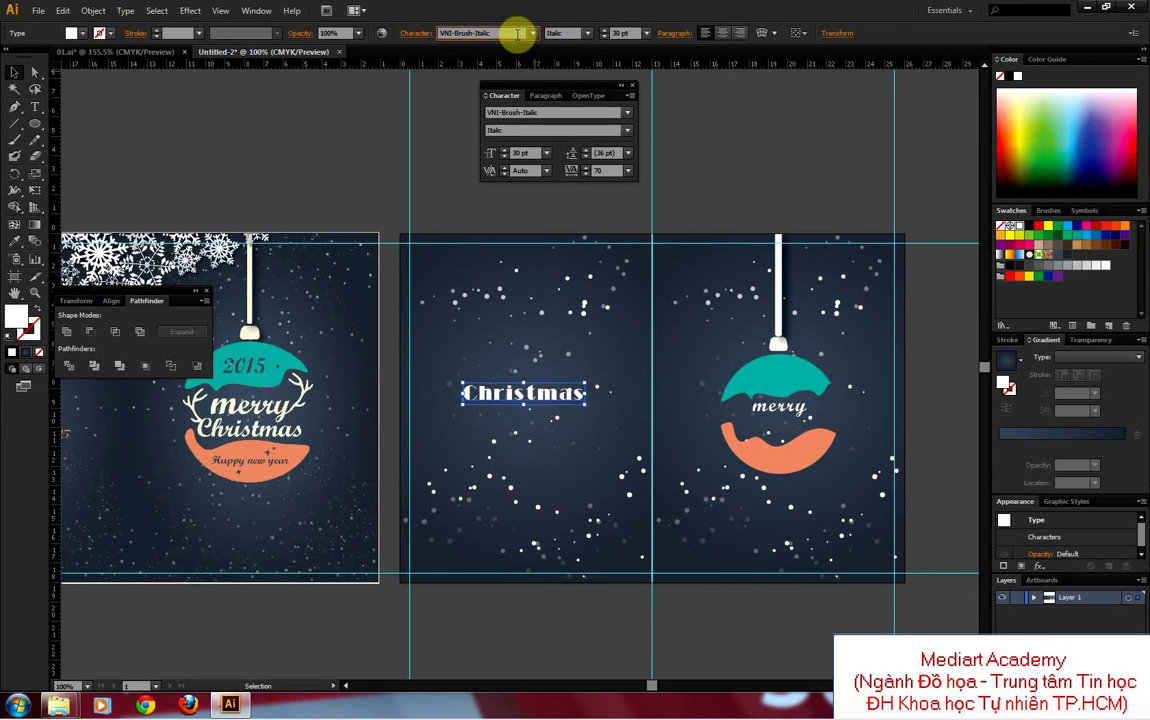
Step: Move Christmas onto the ornament just below merry, between the teal and orange bands
{"action": "left_click_drag", "start_coordinate": [547, 399], "coordinate": [822, 428]}
{"action": "left_click", "coordinate": [824, 458]}
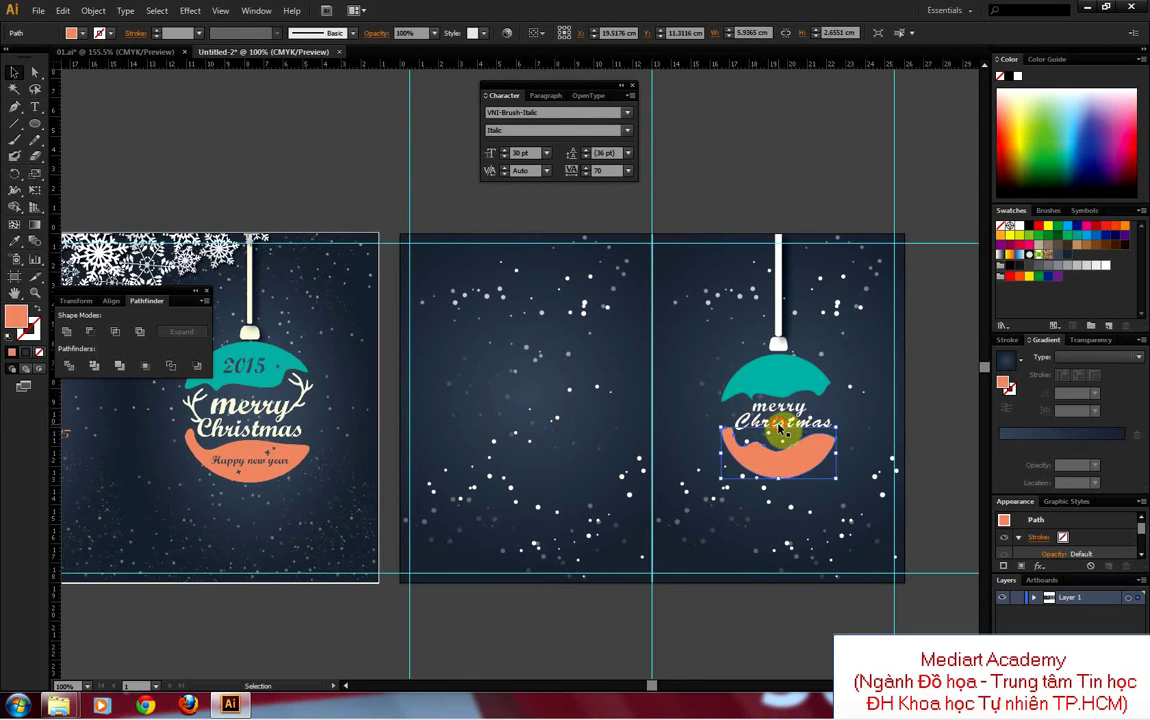
{"action": "left_click", "coordinate": [781, 428]}
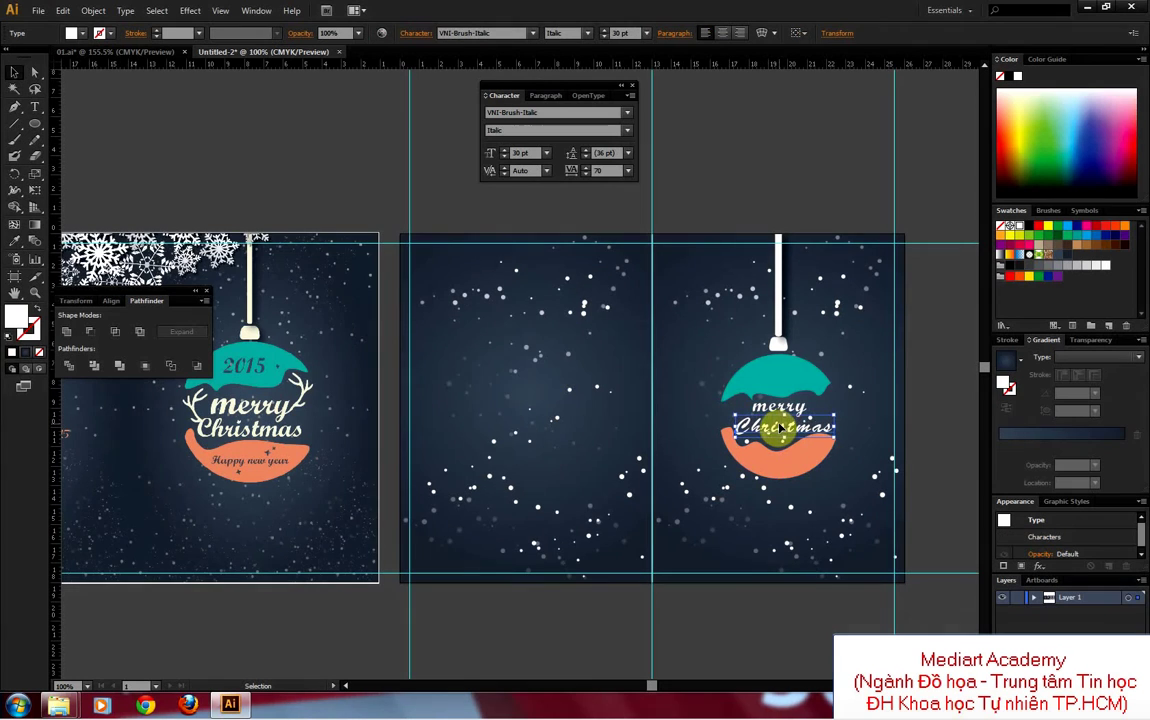
{"action": "left_click", "coordinate": [792, 382]}
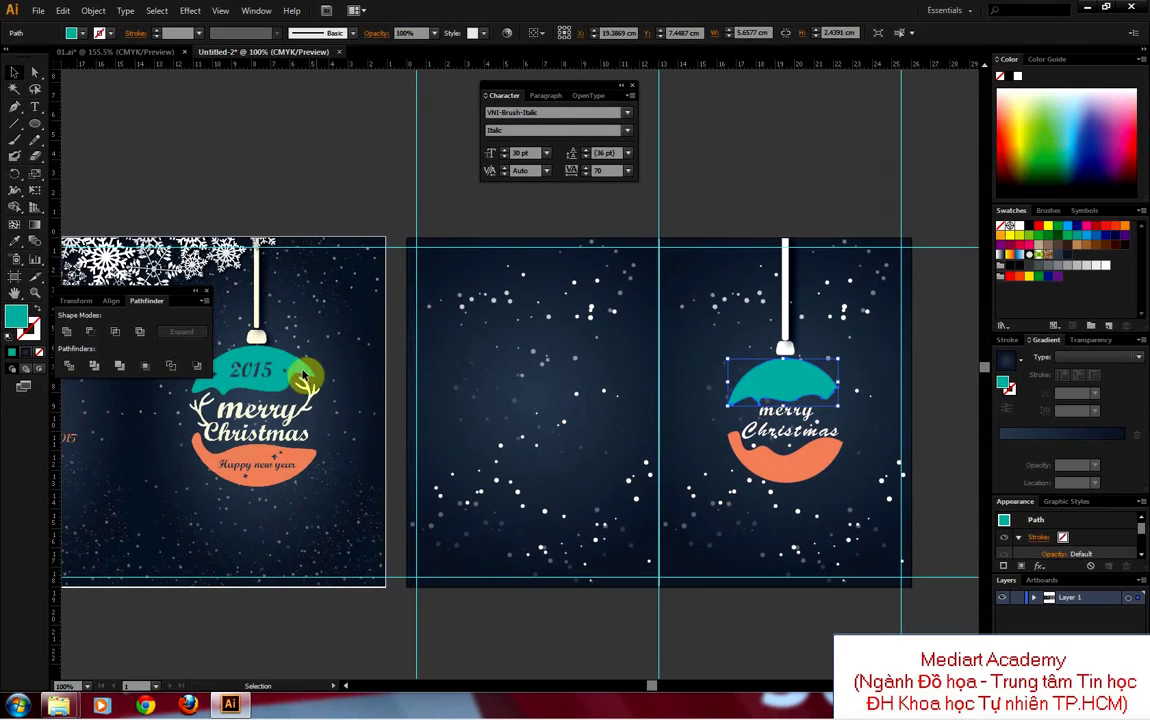
{"action": "mouse_move", "coordinate": [150, 352]}
{"action": "left_mouse_down"}
{"action": "mouse_move", "coordinate": [372, 470]}
{"action": "mouse_move", "coordinate": [385, 532]}
{"action": "left_mouse_up"}
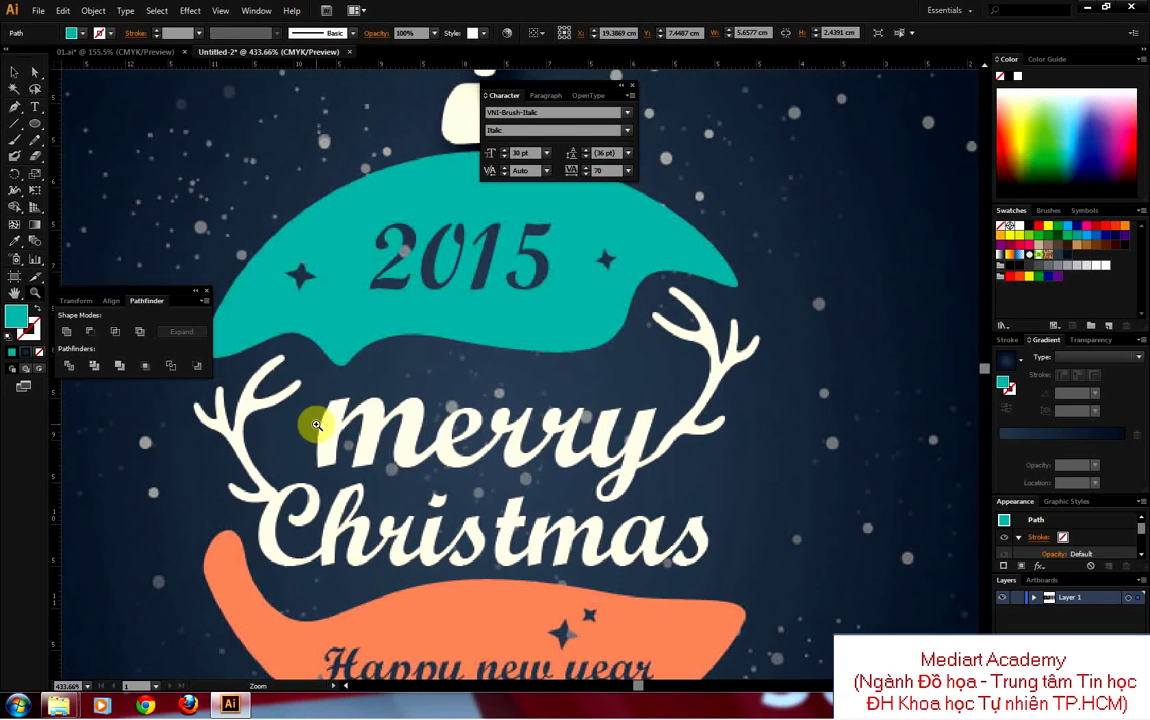
Step: Pan to the second artboard and zoom in close on the unfinished ornament
{"action": "left_click", "coordinate": [23, 81]}
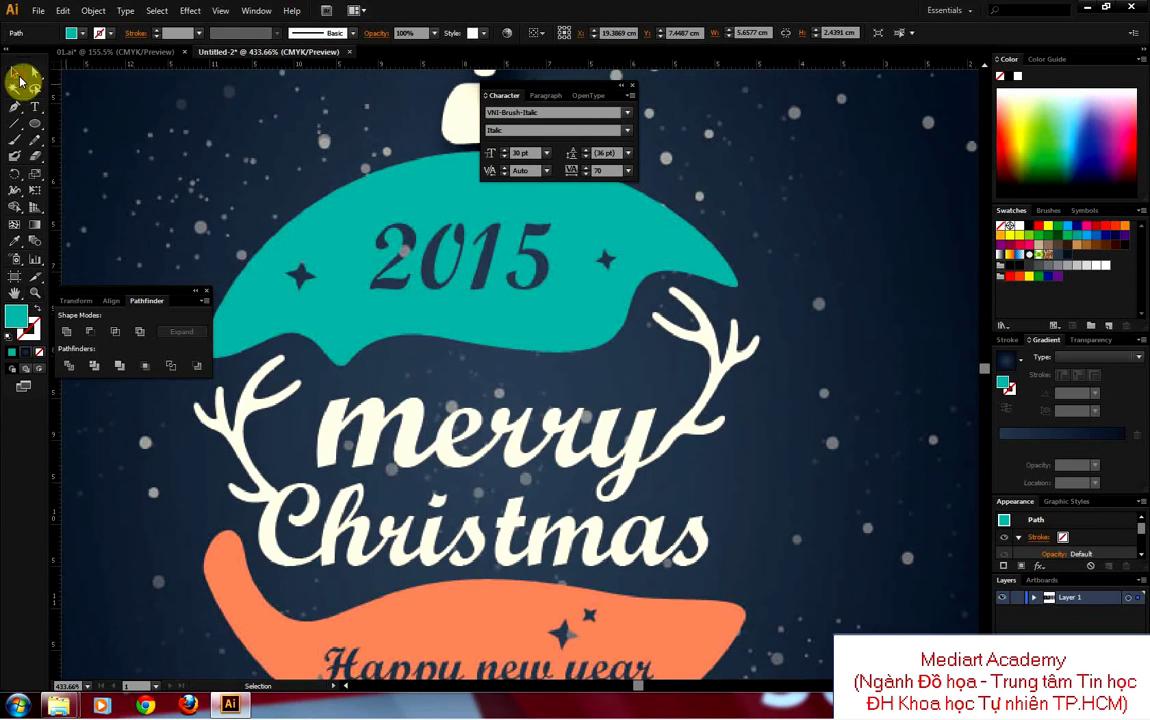
{"action": "key", "text": "ctrl+minus"}
{"action": "key", "text": "ctrl+minus"}
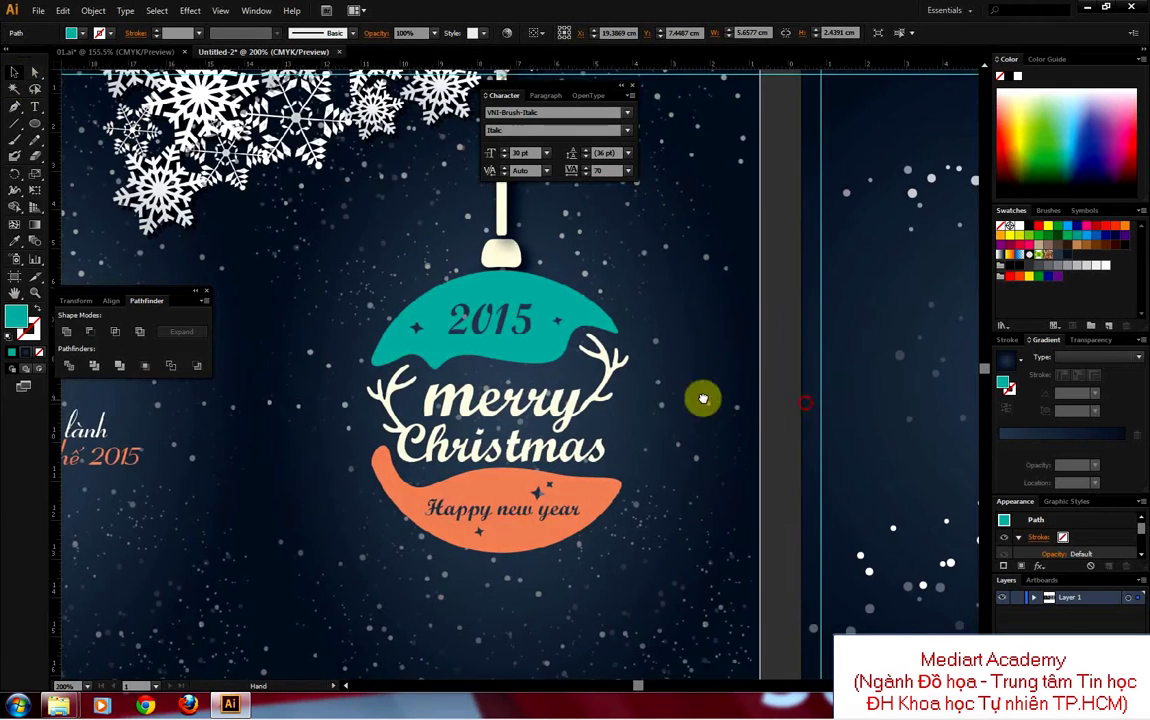
{"action": "scroll", "coordinate": [730, 395], "scroll_direction": "right", "scroll_amount": 5}
{"action": "scroll", "coordinate": [753, 393], "scroll_direction": "right", "scroll_amount": 3}
{"action": "scroll", "coordinate": [667, 359], "scroll_direction": "right", "scroll_amount": 3}
{"action": "scroll", "coordinate": [739, 367], "scroll_direction": "right", "scroll_amount": 4}
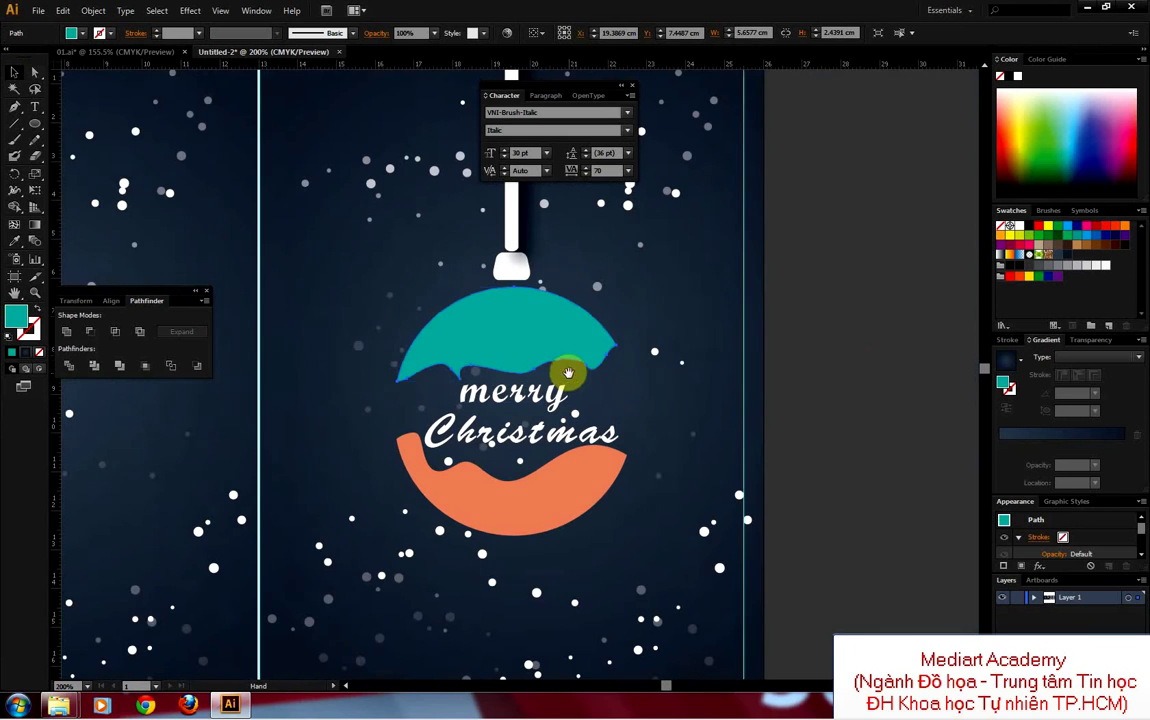
{"action": "key", "text": "ctrl+plus"}
{"action": "key", "text": "ctrl+plus"}
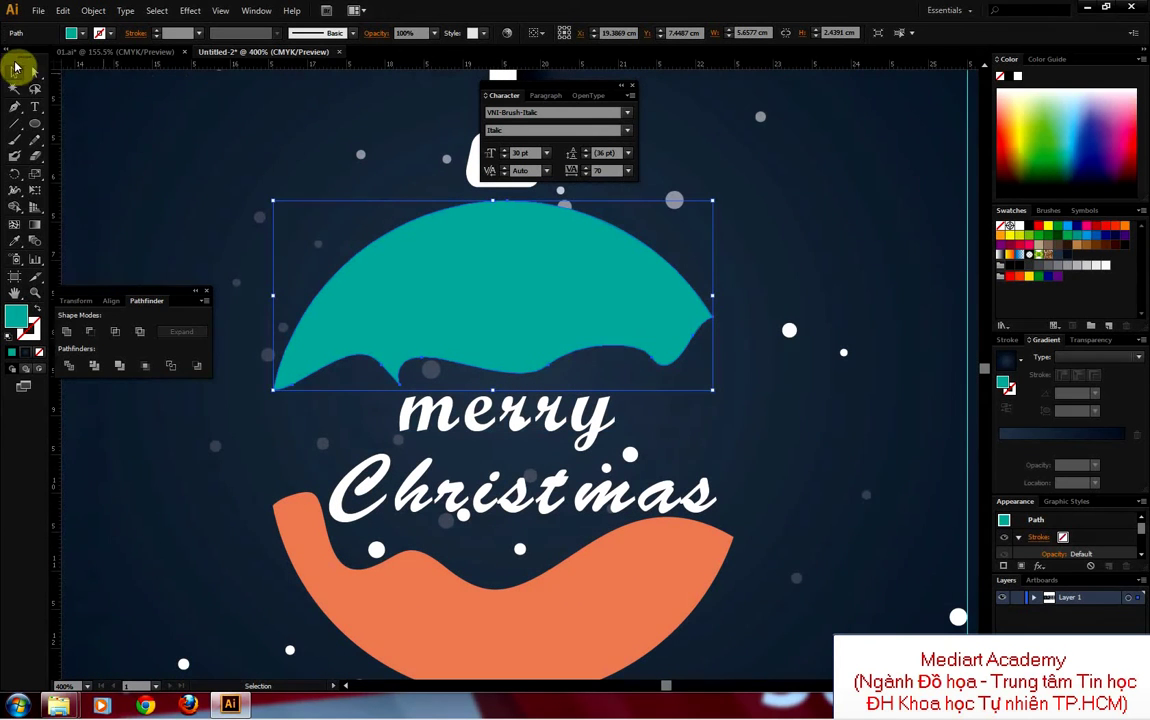
{"action": "left_click", "coordinate": [16, 142]}
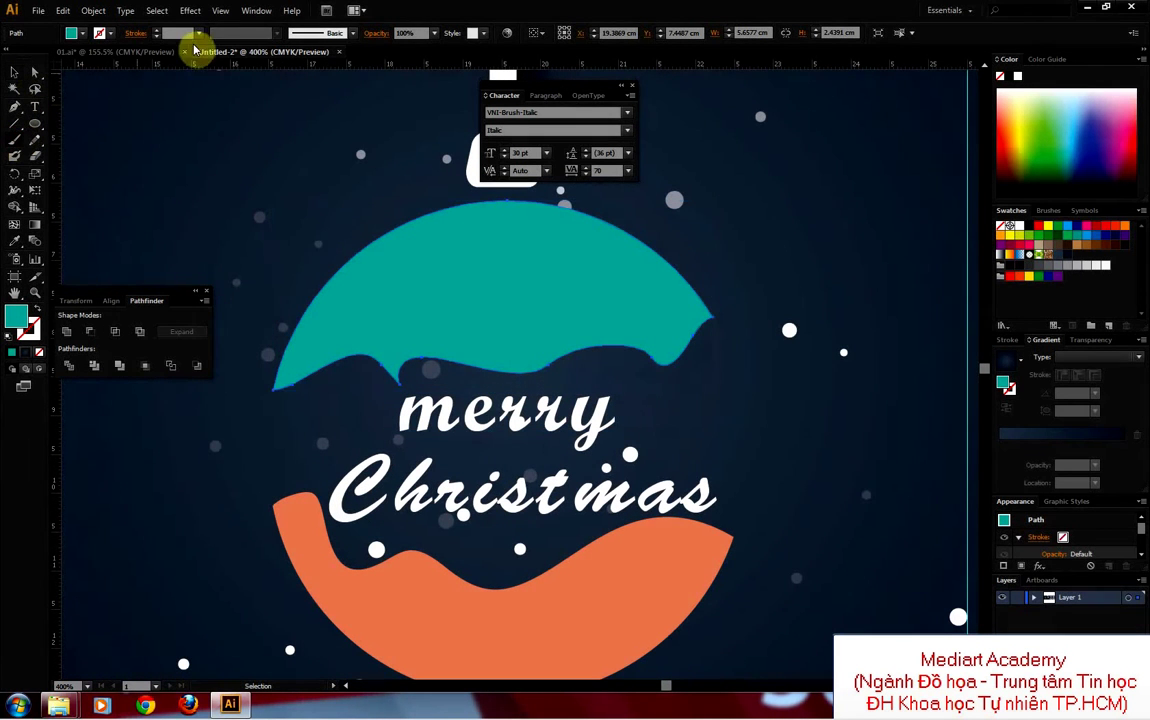
{"action": "left_click", "coordinate": [200, 35]}
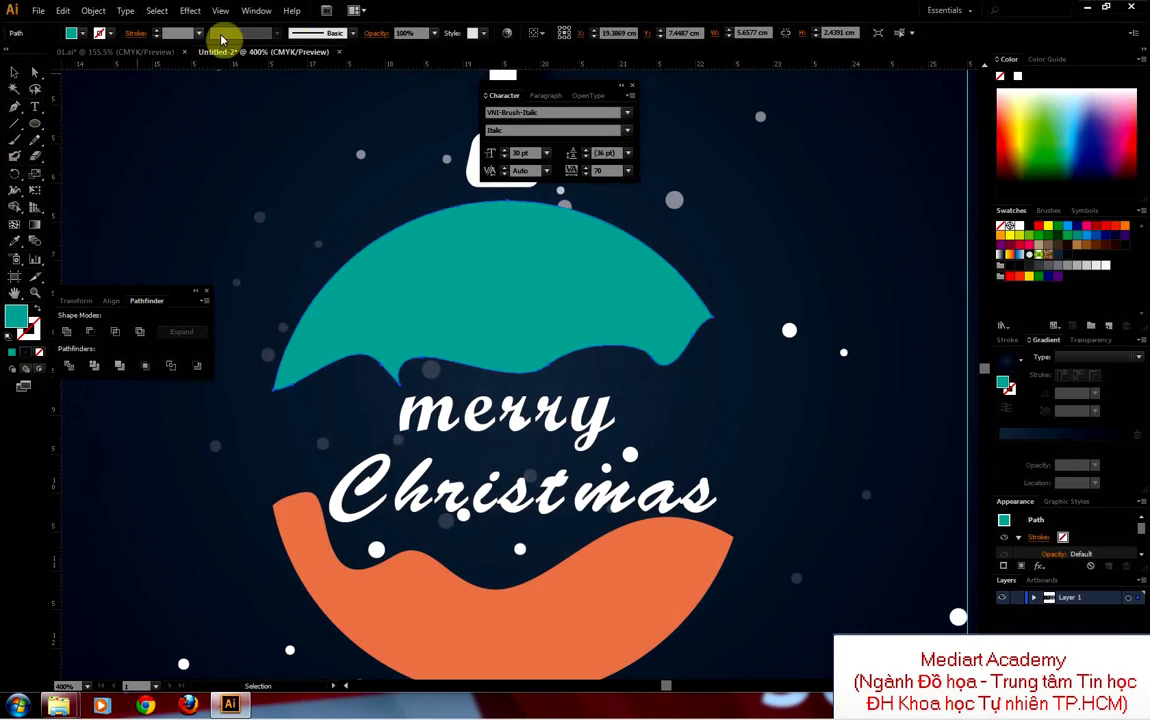
Step: Draw a curve from the teal cap's left edge with a white stroke and no fill
{"action": "left_click", "coordinate": [14, 72]}
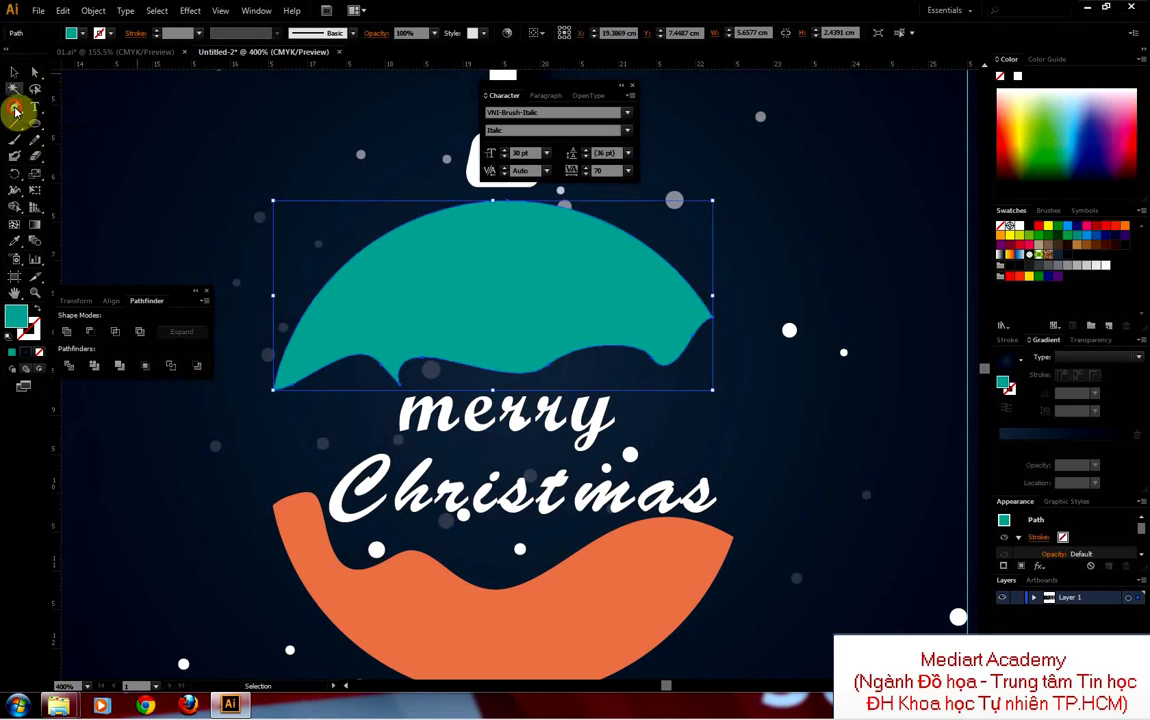
{"action": "left_click", "coordinate": [16, 111]}
{"action": "left_click_drag", "start_coordinate": [329, 426], "coordinate": [332, 380]}
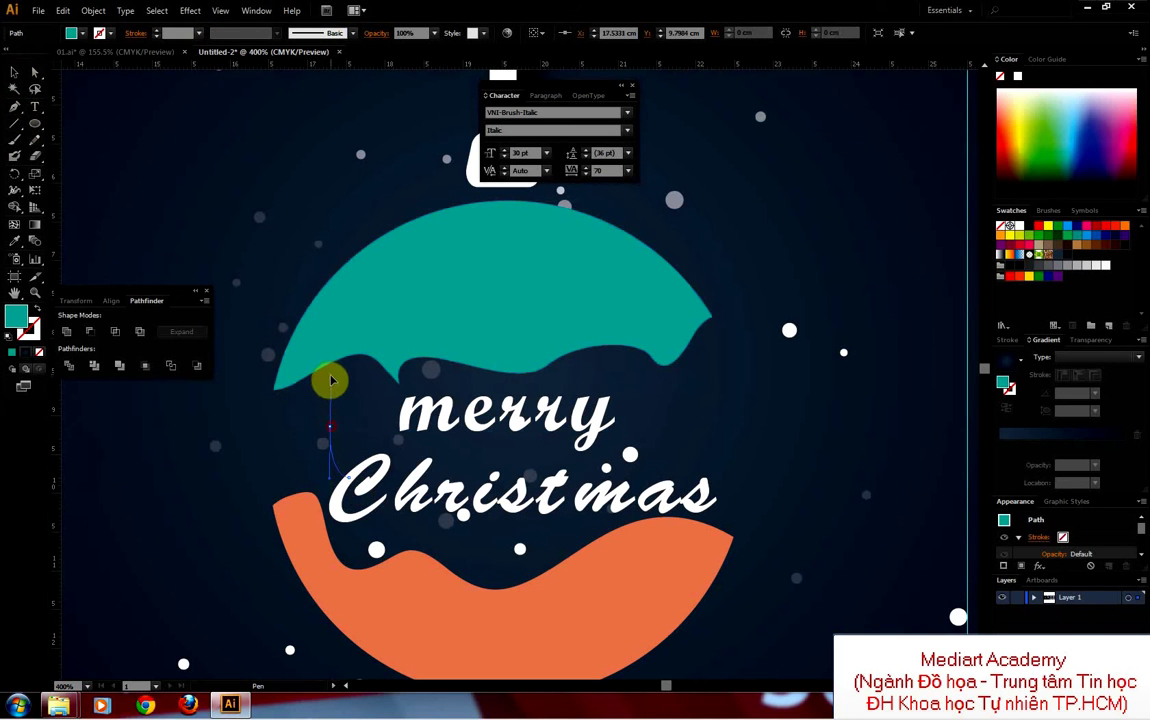
{"action": "left_click", "coordinate": [287, 391]}
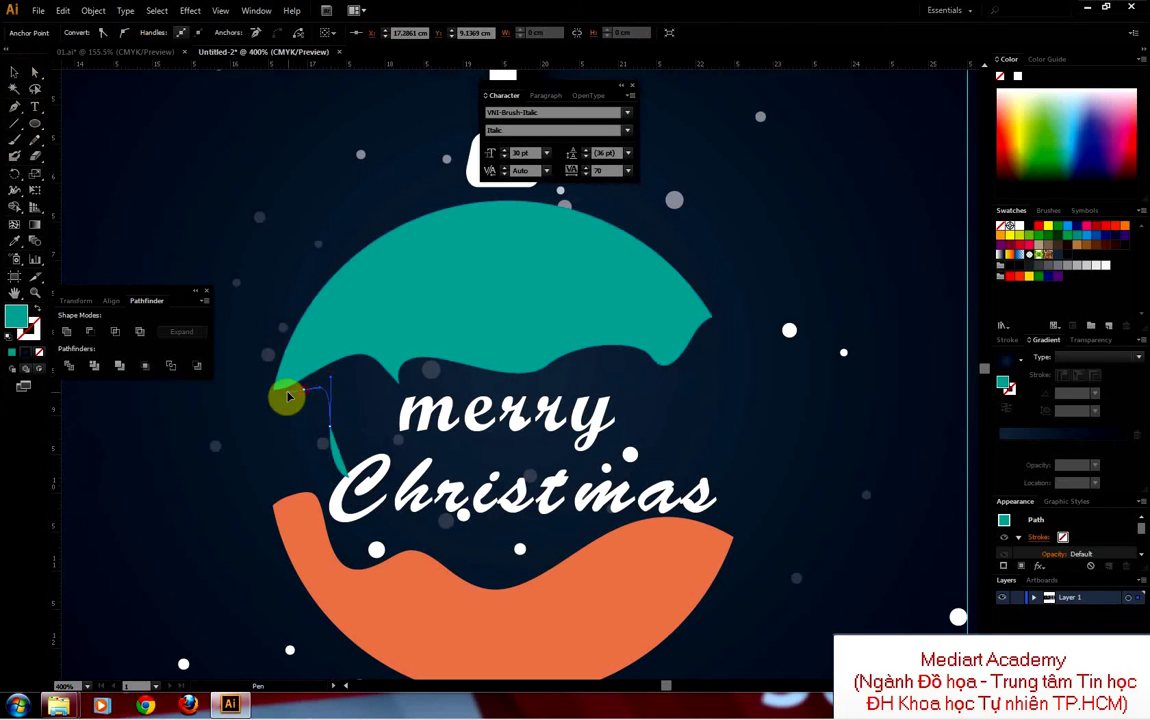
{"action": "left_click", "coordinate": [37, 305]}
{"action": "left_click", "coordinate": [14, 72]}
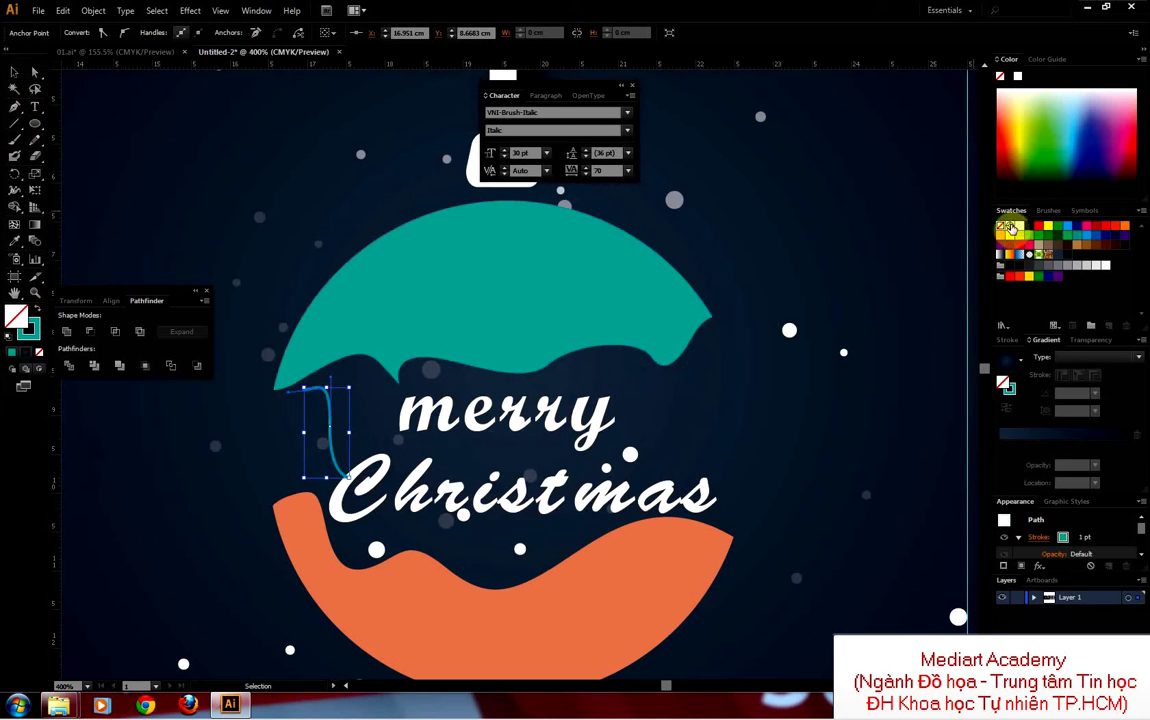
{"action": "left_click", "coordinate": [39, 307]}
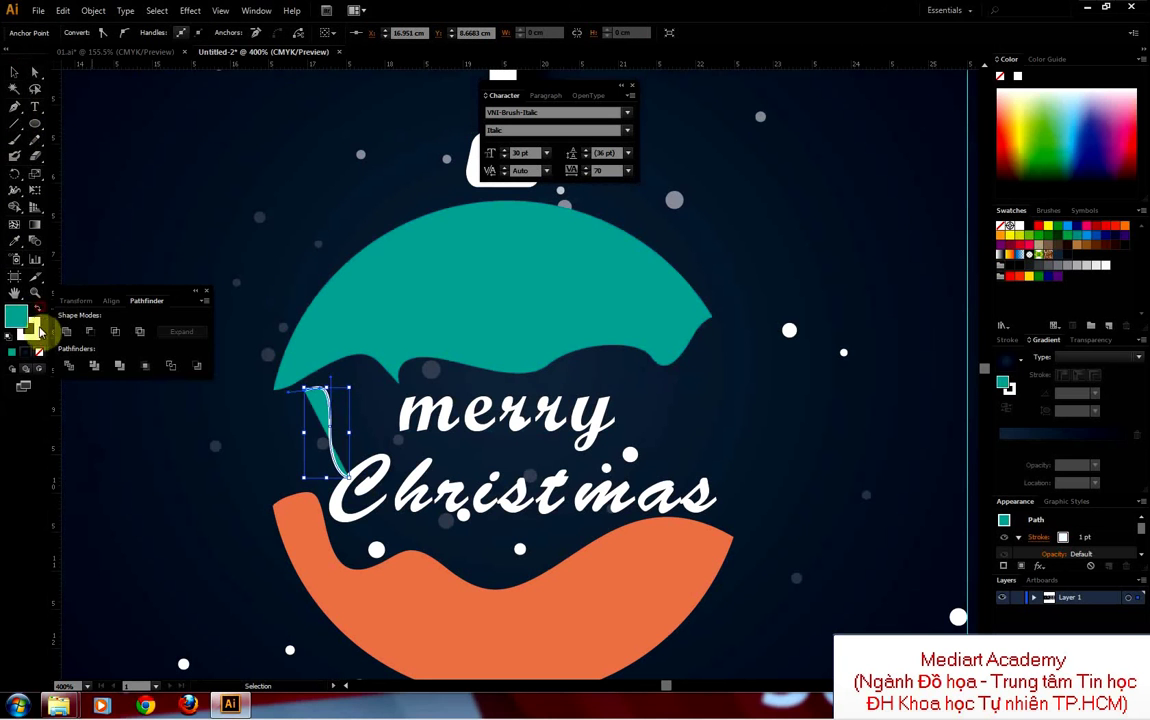
{"action": "left_click", "coordinate": [39, 353]}
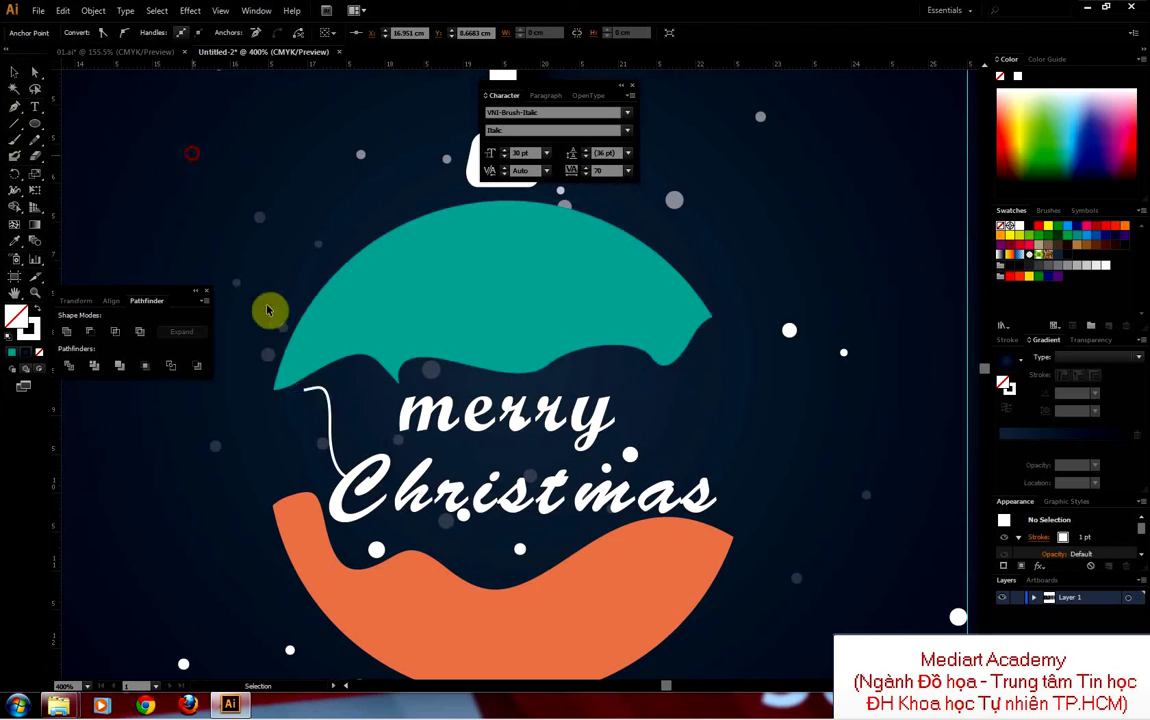
Step: Give the white curve a 5 pt tapered width profile, shorten its top, and pan to the reference ornament
{"action": "left_click", "coordinate": [323, 403]}
{"action": "left_click", "coordinate": [254, 33]}
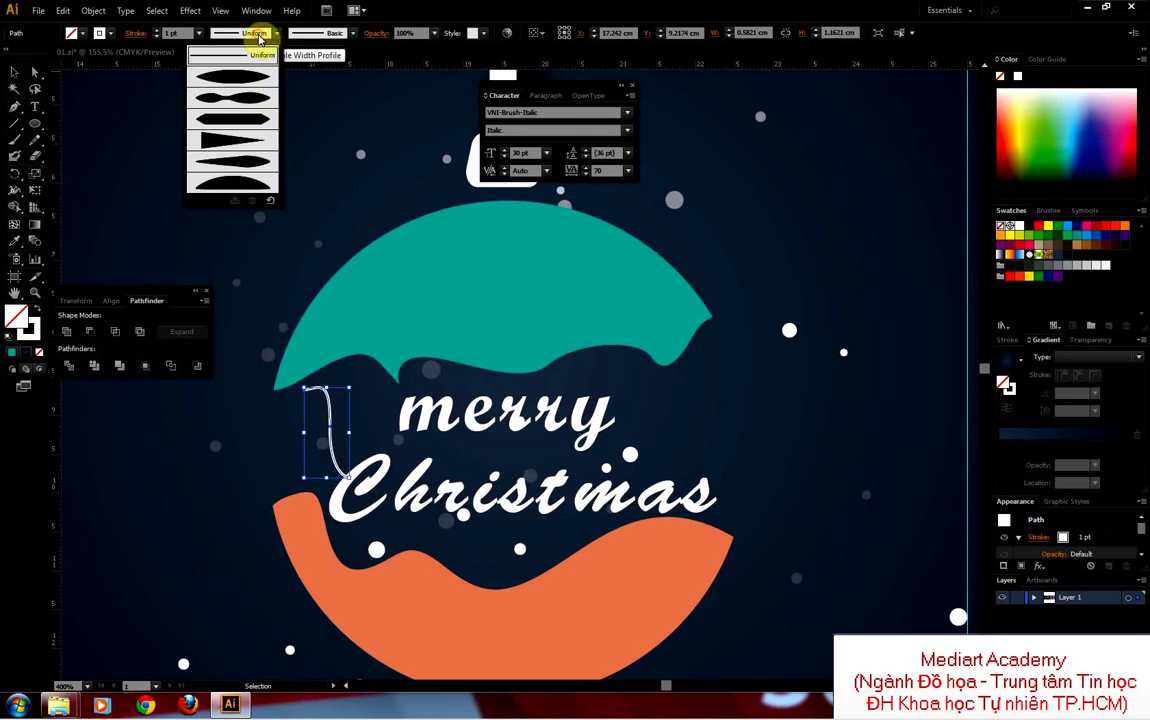
{"action": "left_click", "coordinate": [248, 110]}
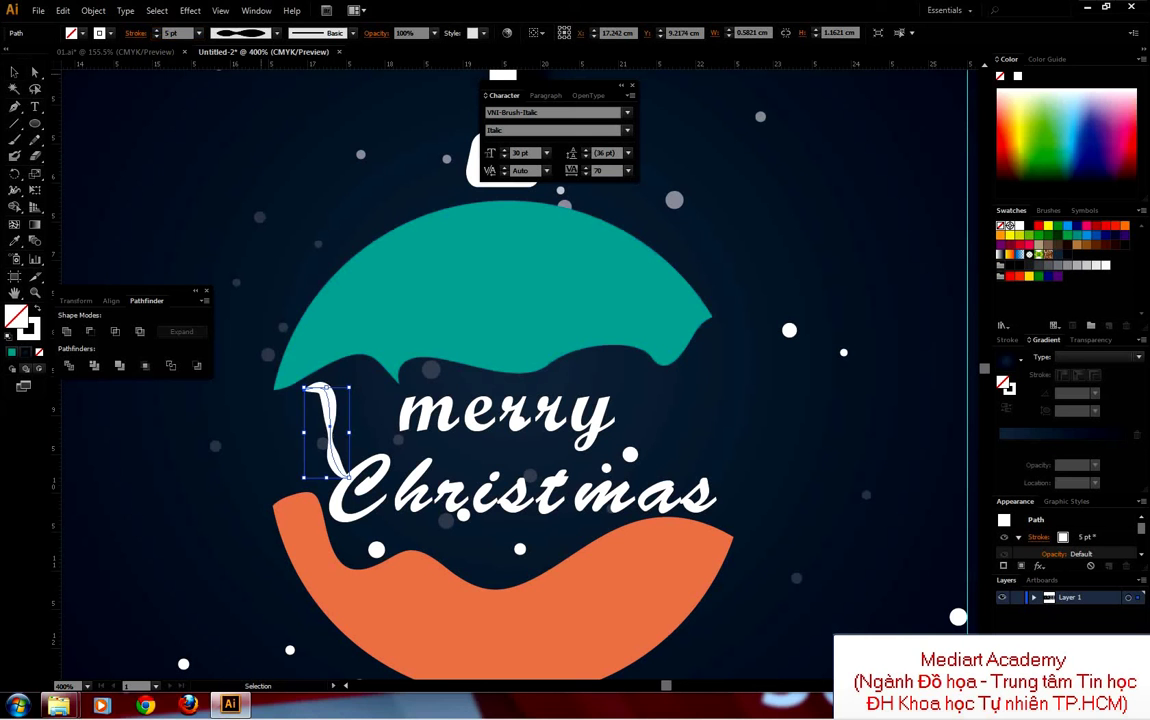
{"action": "left_click_drag", "start_coordinate": [350, 387], "coordinate": [336, 418]}
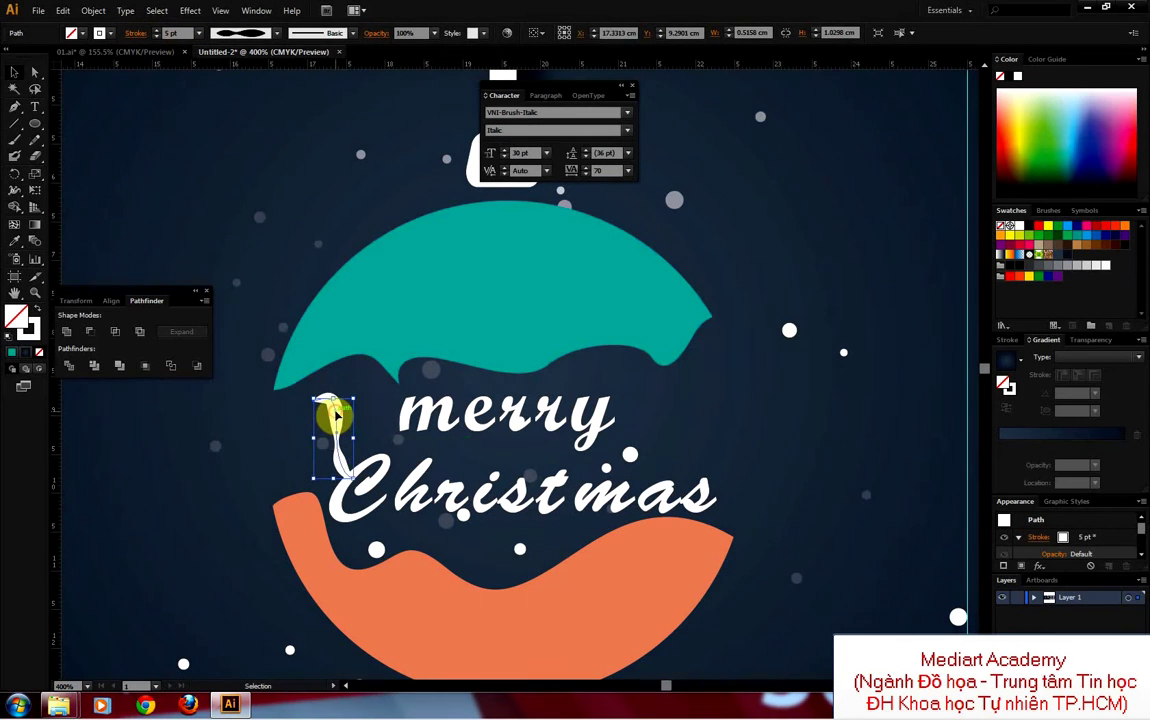
{"action": "key", "text": "Delete"}
{"action": "mouse_move", "coordinate": [337, 416]}
{"action": "left_mouse_down"}
{"action": "mouse_move", "coordinate": [685, 362]}
{"action": "mouse_move", "coordinate": [801, 367]}
{"action": "mouse_move", "coordinate": [547, 395]}
{"action": "mouse_move", "coordinate": [412, 389]}
{"action": "mouse_move", "coordinate": [631, 354]}
{"action": "mouse_move", "coordinate": [552, 390]}
{"action": "mouse_move", "coordinate": [616, 341]}
{"action": "left_mouse_up"}
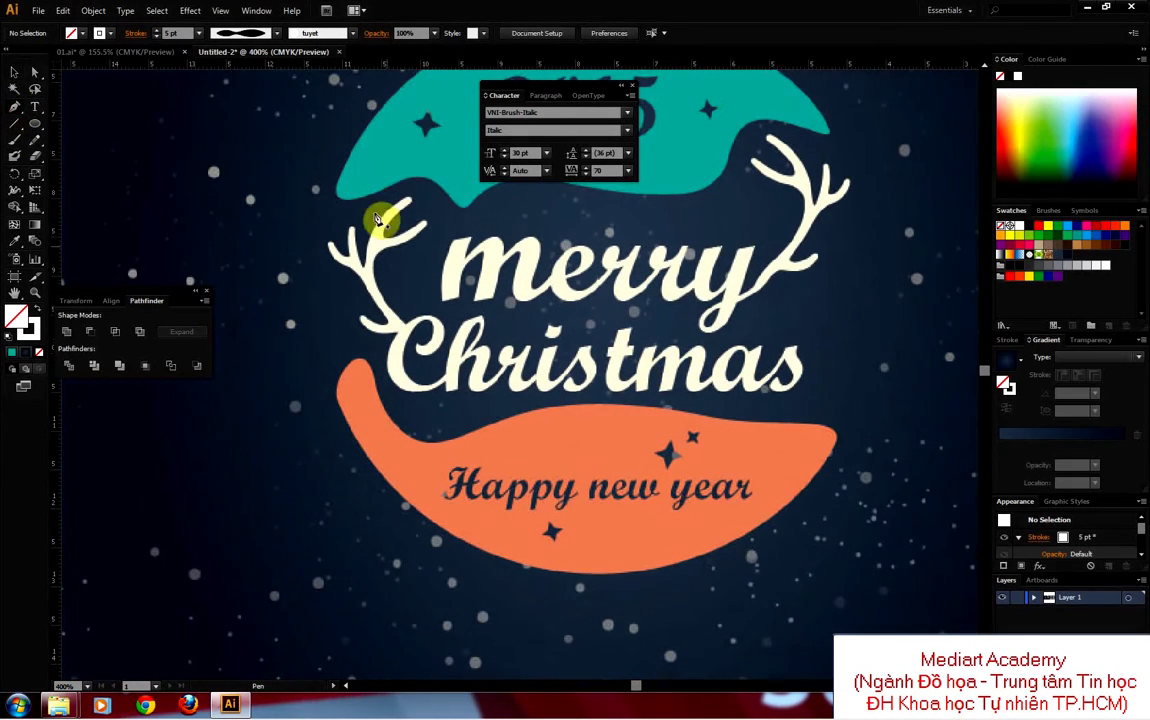
Step: Reset the stroke width profile back to Uniform
{"action": "left_click", "coordinate": [250, 33]}
{"action": "left_click", "coordinate": [250, 58]}
{"action": "key", "text": "p"}
{"action": "left_click", "coordinate": [421, 307]}
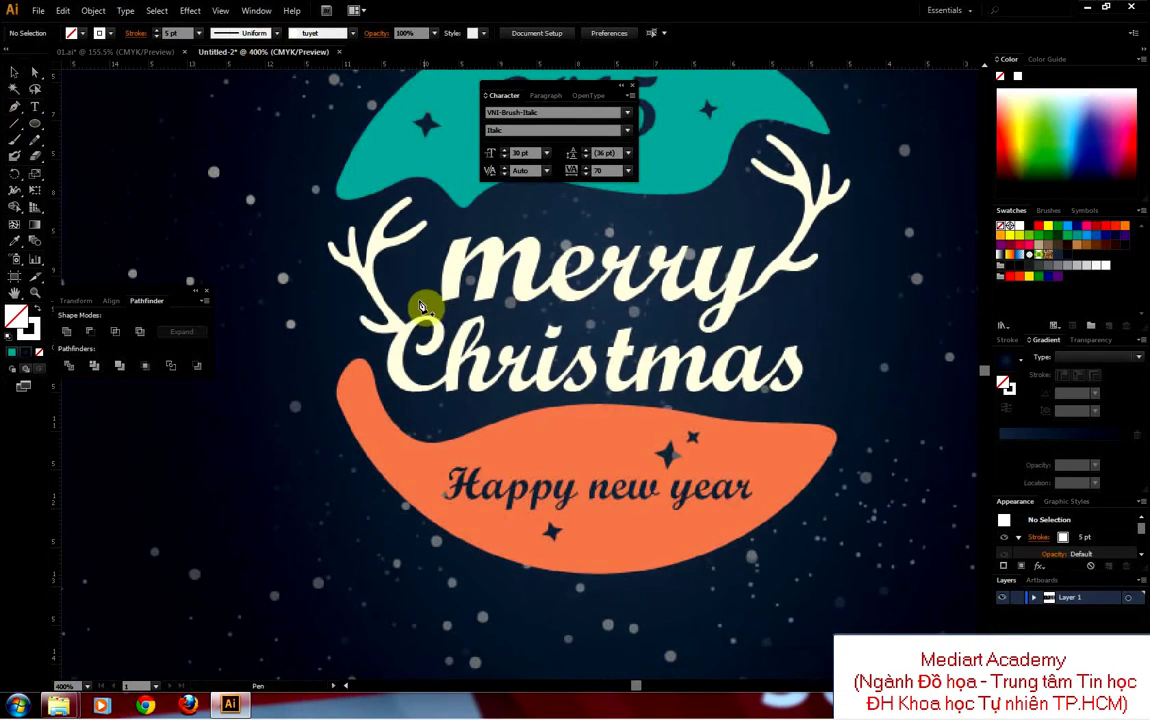
Step: Trace the left antler's outline point by point over the finished ornament
{"action": "left_click_drag", "start_coordinate": [407, 329], "coordinate": [374, 272]}
{"action": "left_click", "coordinate": [378, 250]}
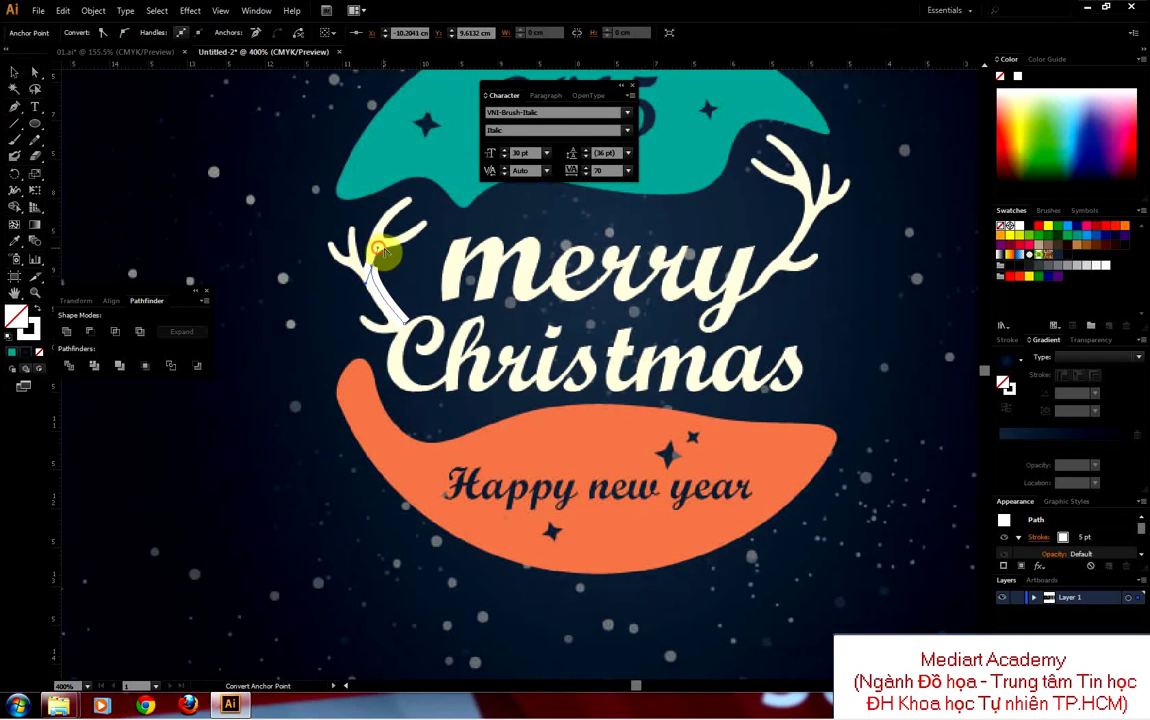
{"action": "left_click", "coordinate": [424, 218]}
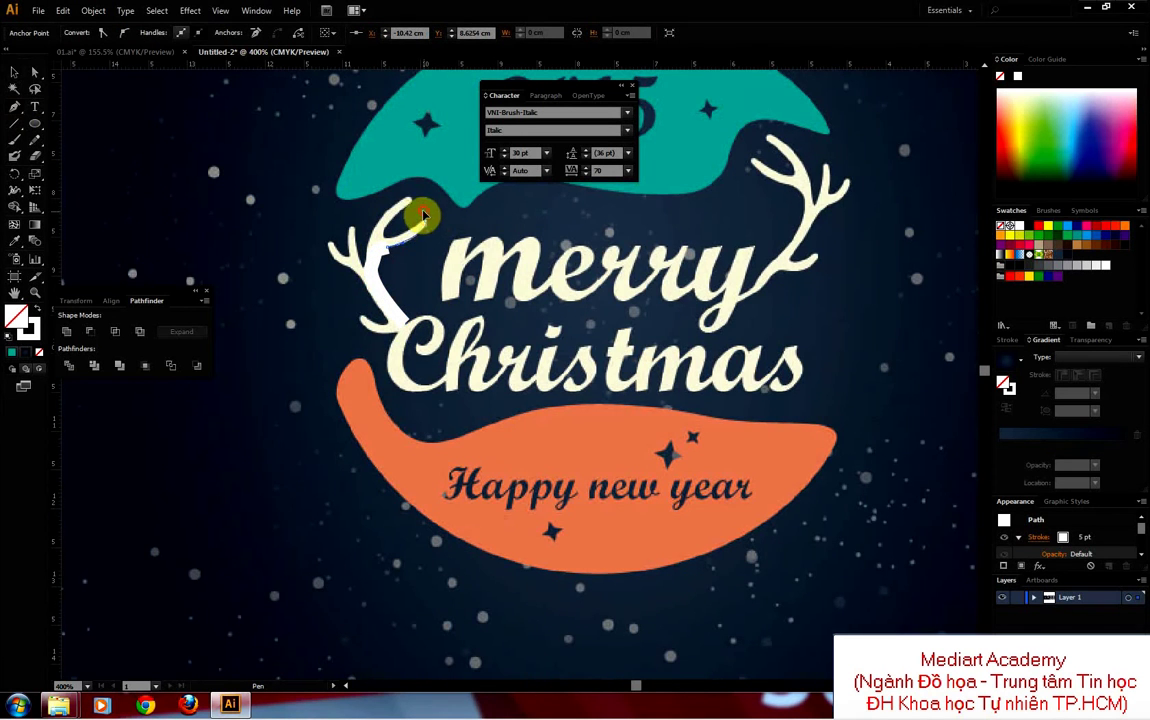
{"action": "left_click_drag", "start_coordinate": [424, 214], "coordinate": [414, 231]}
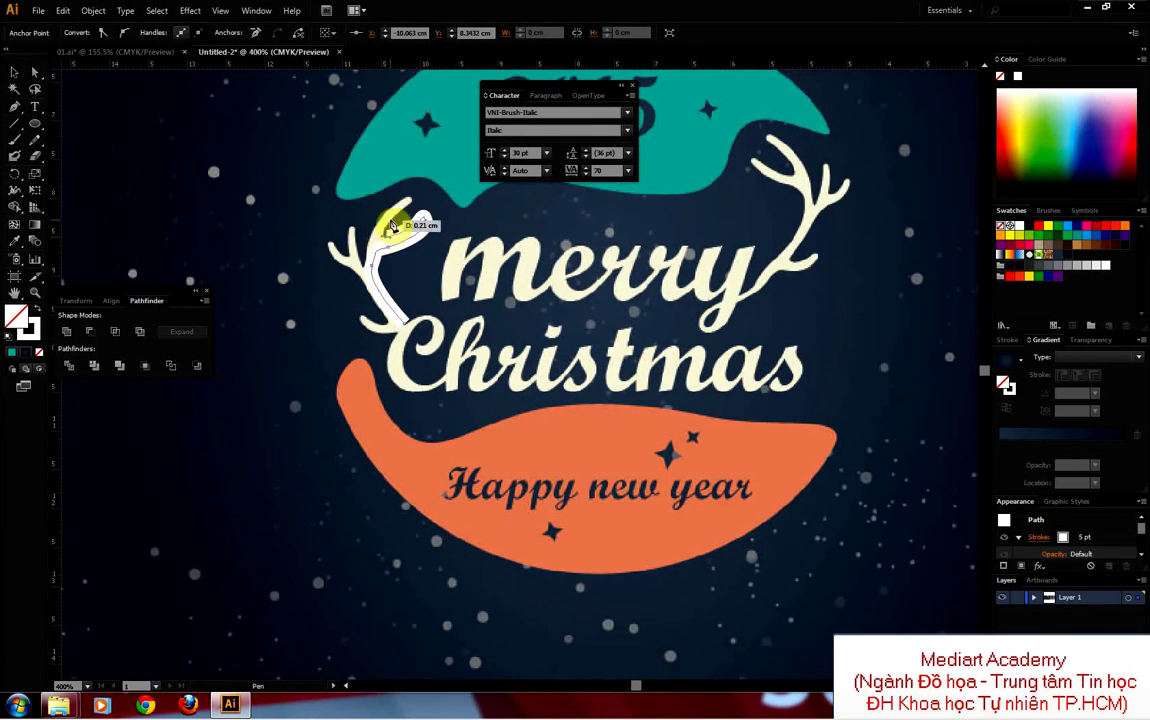
{"action": "left_click_drag", "start_coordinate": [406, 205], "coordinate": [390, 207]}
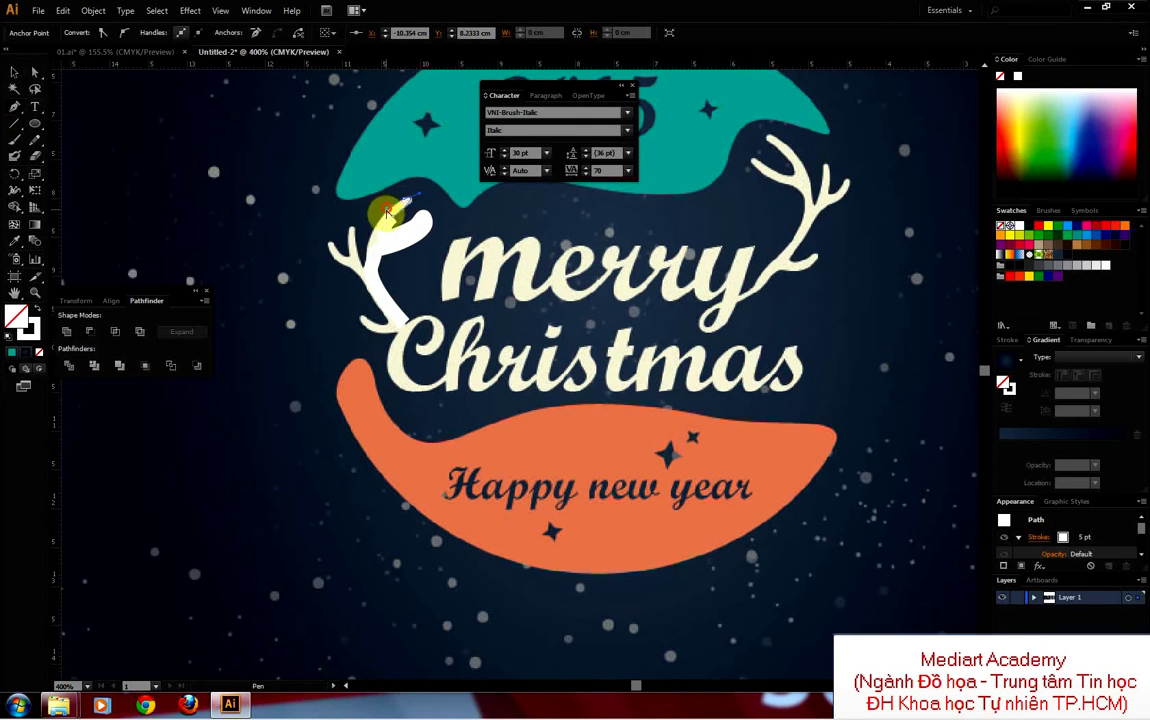
{"action": "left_click_drag", "start_coordinate": [363, 265], "coordinate": [365, 275]}
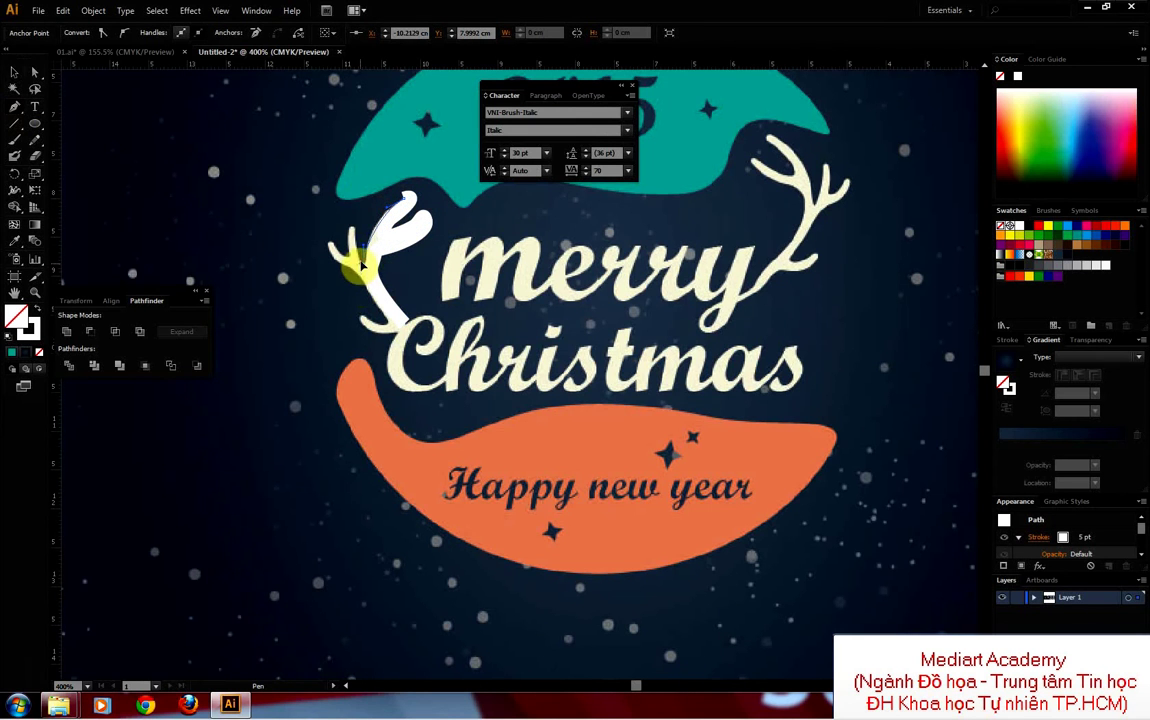
{"action": "left_click_drag", "start_coordinate": [354, 231], "coordinate": [355, 224]}
{"action": "left_click", "coordinate": [347, 262]}
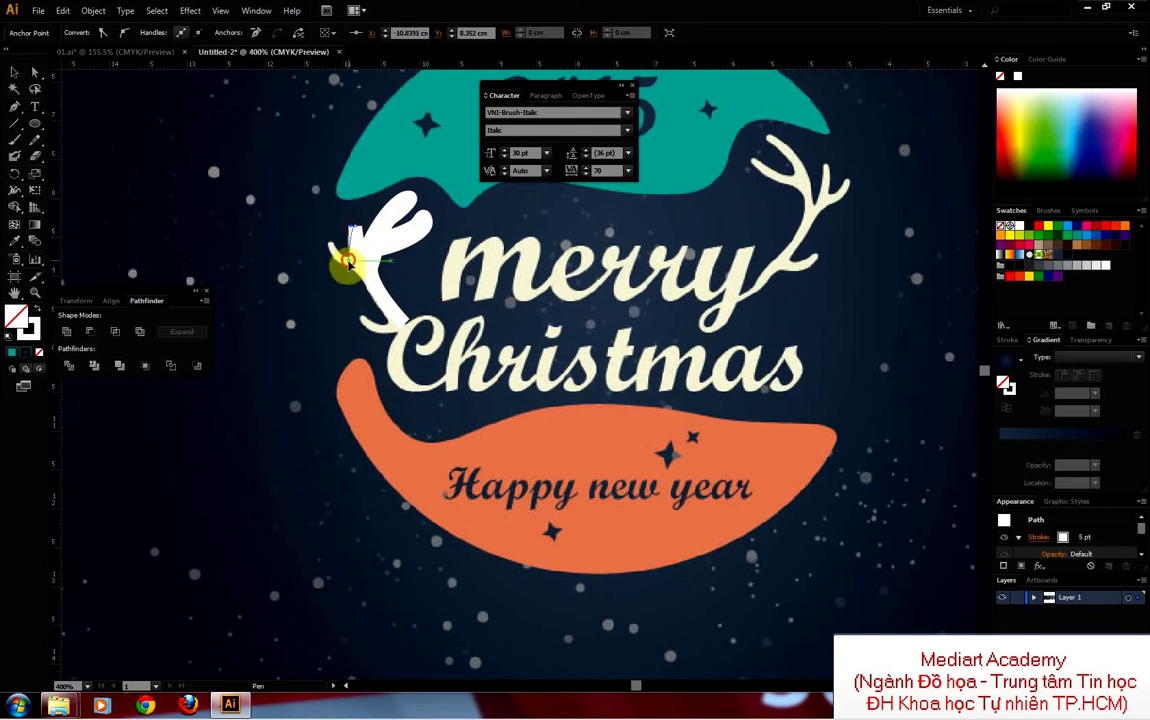
{"action": "left_click_drag", "start_coordinate": [343, 260], "coordinate": [326, 243]}
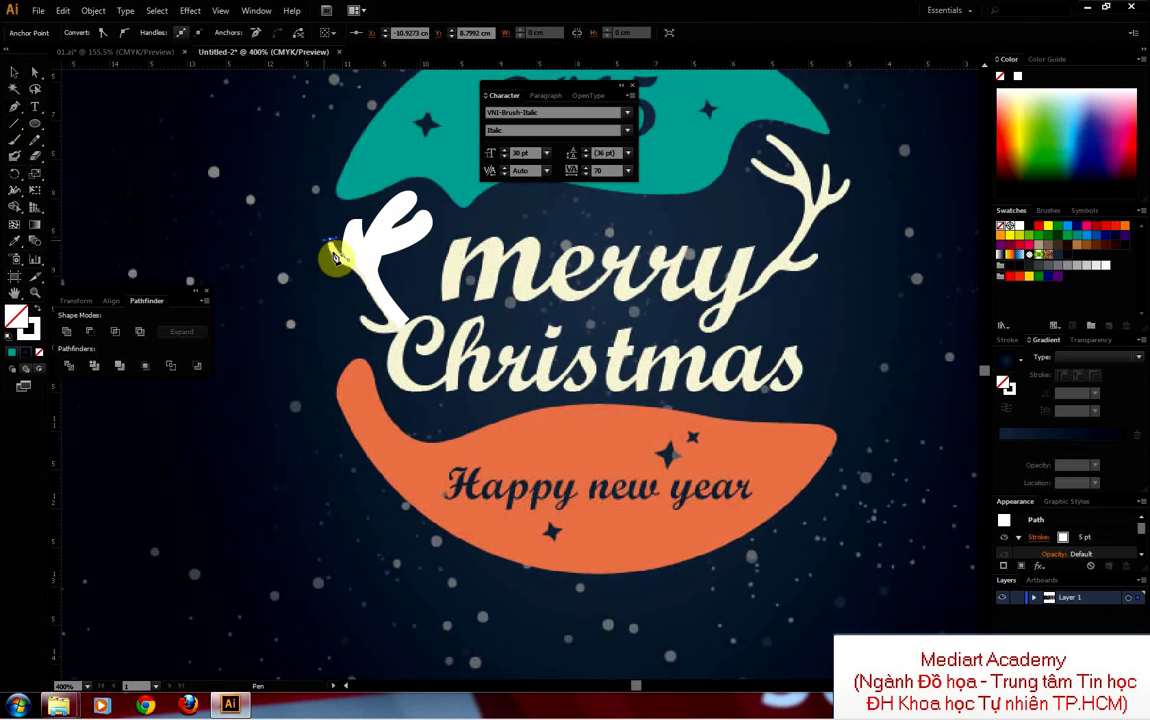
{"action": "mouse_move", "coordinate": [383, 320]}
{"action": "left_mouse_down"}
{"action": "mouse_move", "coordinate": [390, 330]}
{"action": "mouse_move", "coordinate": [372, 337]}
{"action": "mouse_move", "coordinate": [401, 336]}
{"action": "mouse_move", "coordinate": [410, 318]}
{"action": "left_mouse_up"}
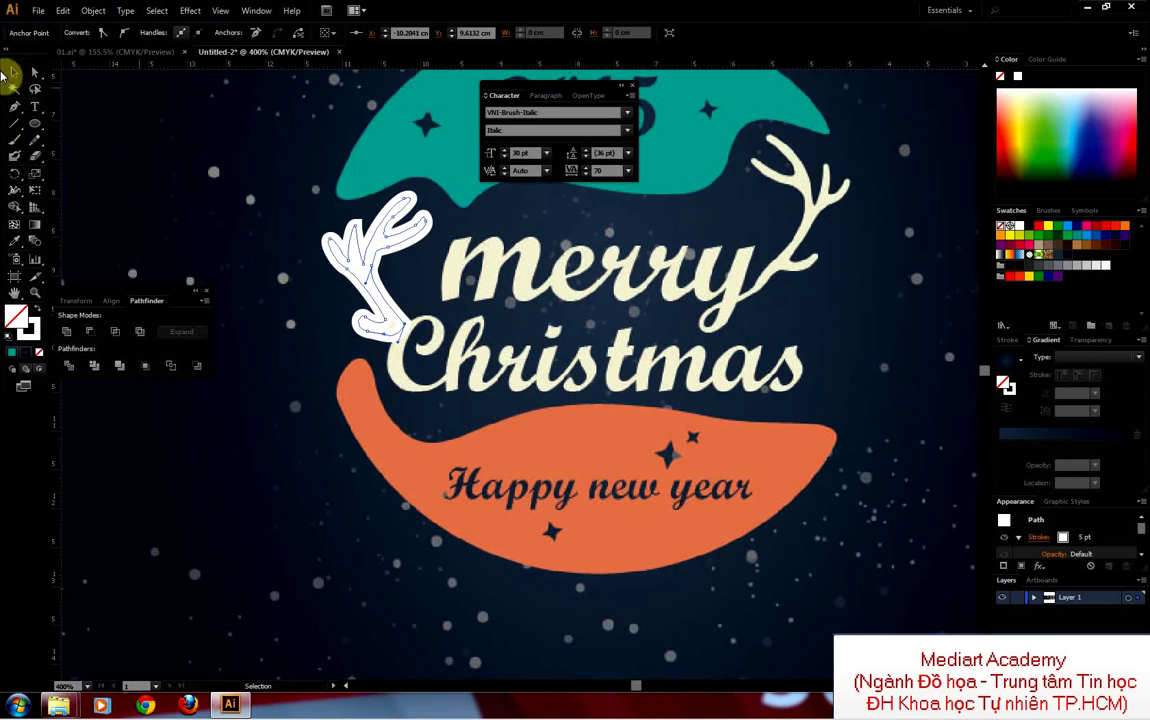
Step: Thin the traced antler's stroke to 1 pt and fill it solid white
{"action": "left_click", "coordinate": [12, 72]}
{"action": "left_click", "coordinate": [243, 186]}
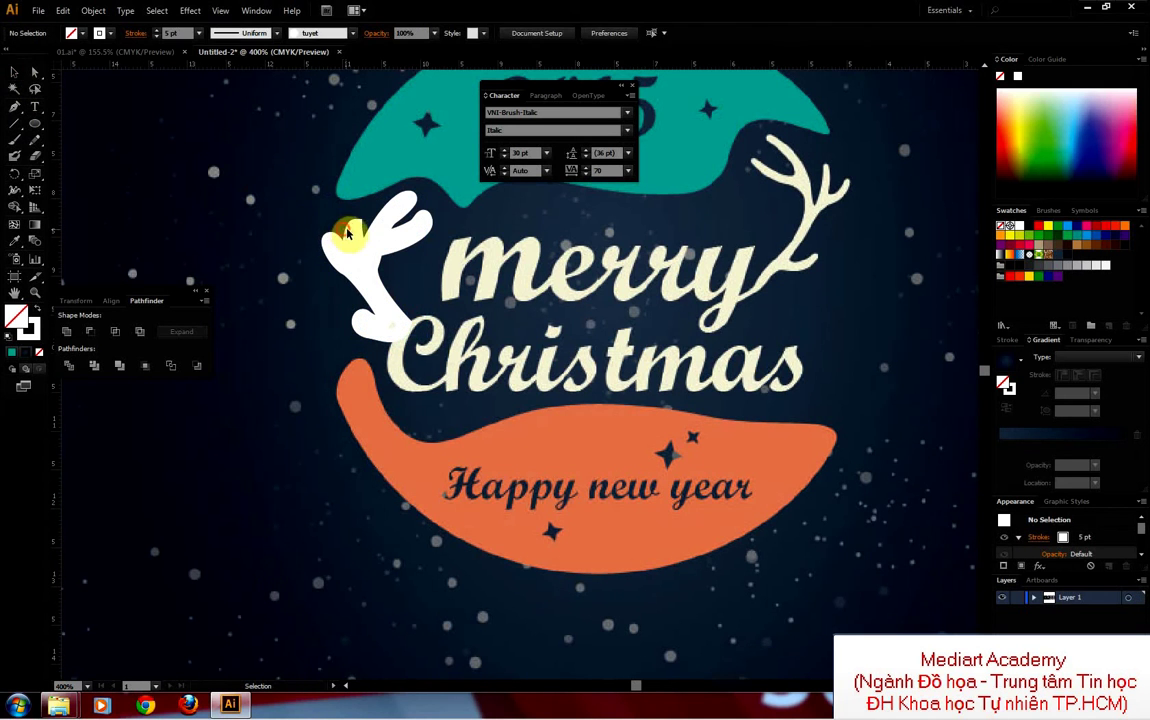
{"action": "left_click", "coordinate": [347, 233]}
{"action": "left_click", "coordinate": [167, 33]}
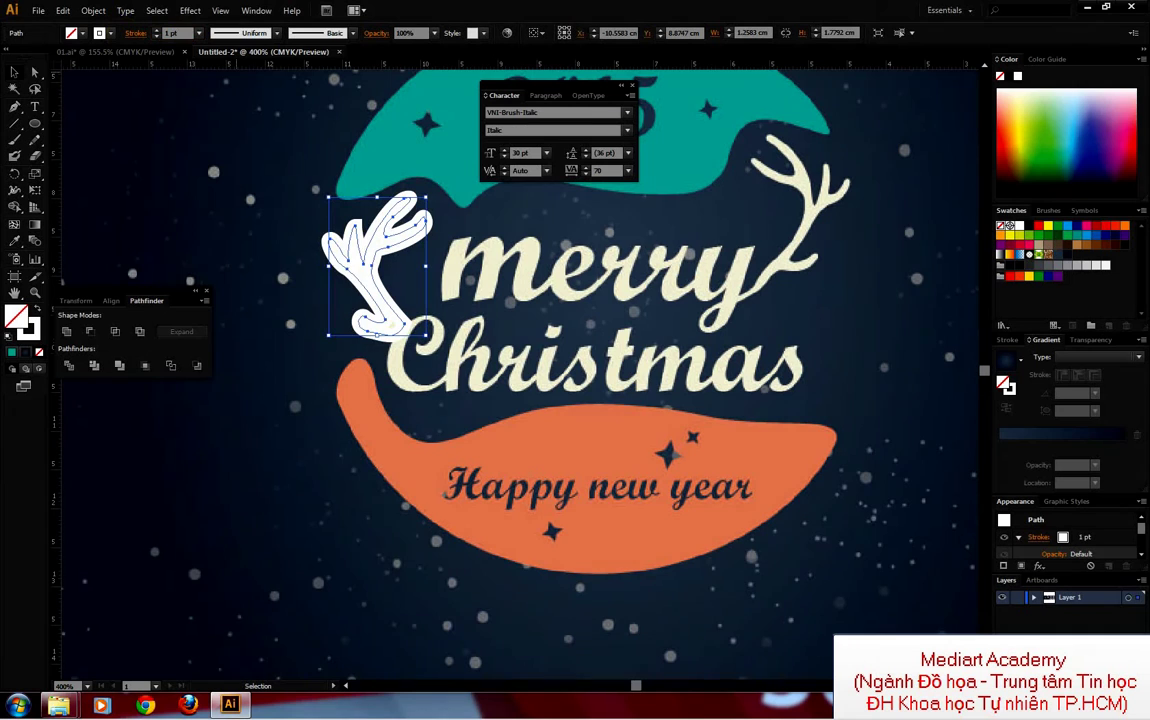
{"action": "key", "text": "Return"}
{"action": "left_click", "coordinate": [39, 311]}
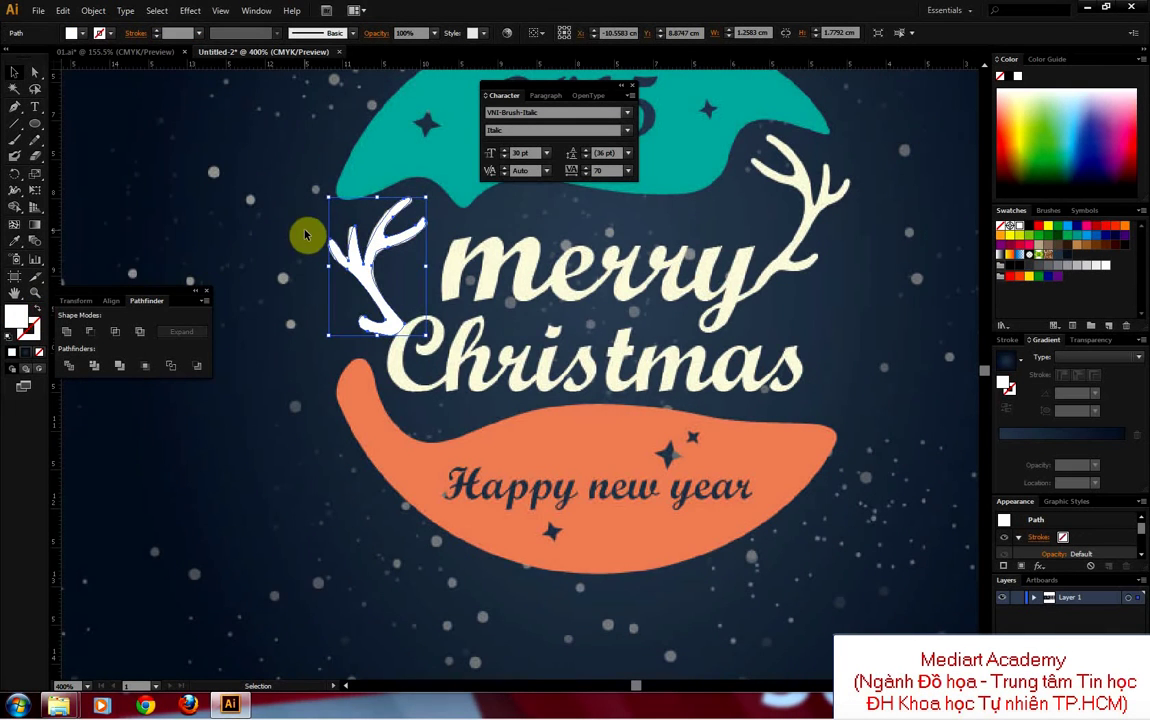
Step: Move the antler onto the right ornament, shrink it beside merry, and deselect
{"action": "key", "text": "ctrl+minus"}
{"action": "key", "text": "ctrl+minus"}
{"action": "key", "text": "ctrl+minus"}
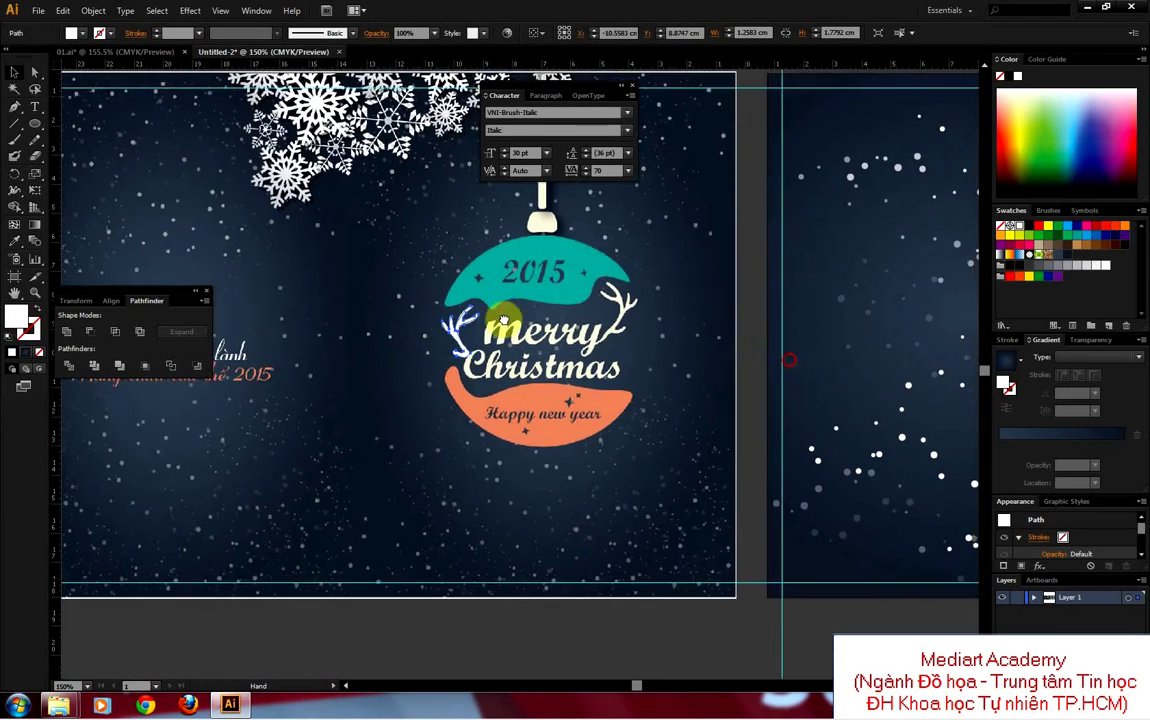
{"action": "left_click_drag", "start_coordinate": [791, 311], "coordinate": [411, 308]}
{"action": "left_click_drag", "start_coordinate": [90, 262], "coordinate": [903, 277]}
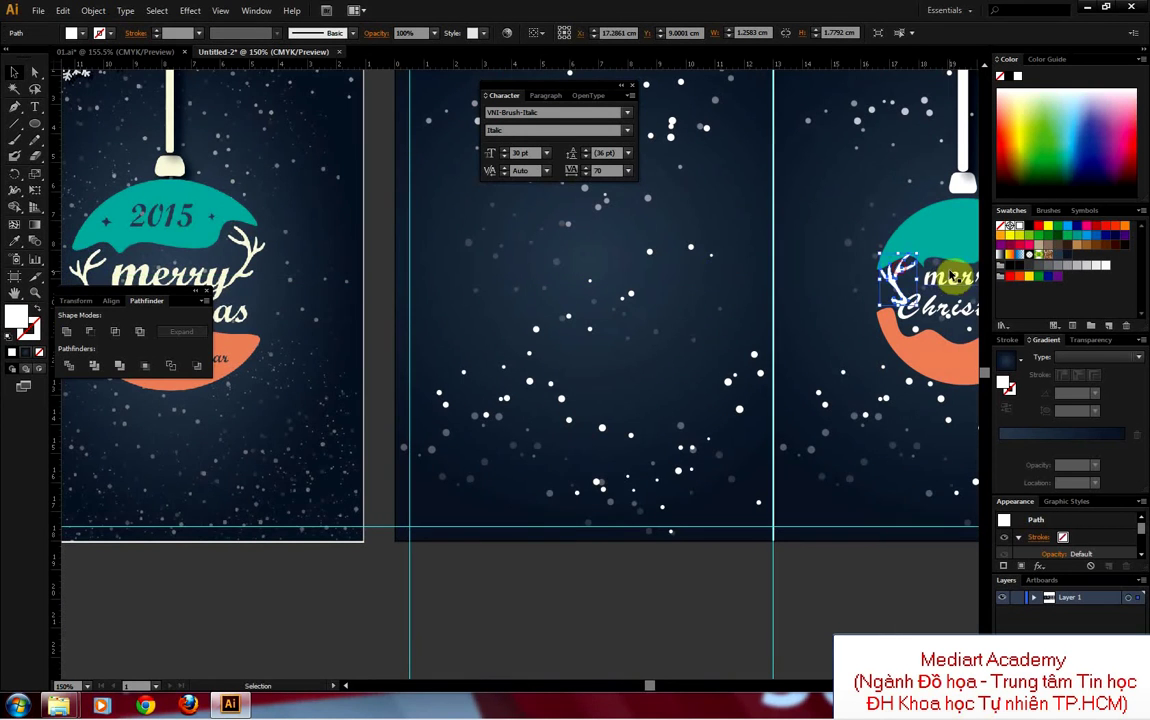
{"action": "left_click_drag", "start_coordinate": [940, 344], "coordinate": [862, 234]}
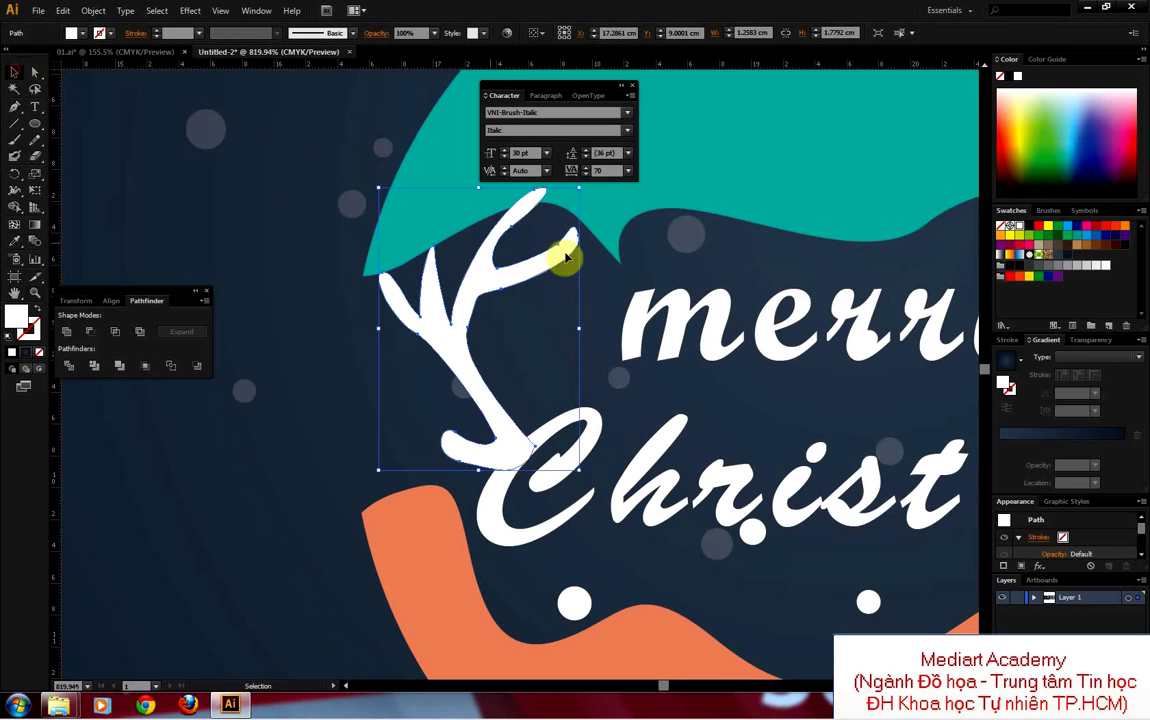
{"action": "left_click_drag", "start_coordinate": [580, 188], "coordinate": [520, 271]}
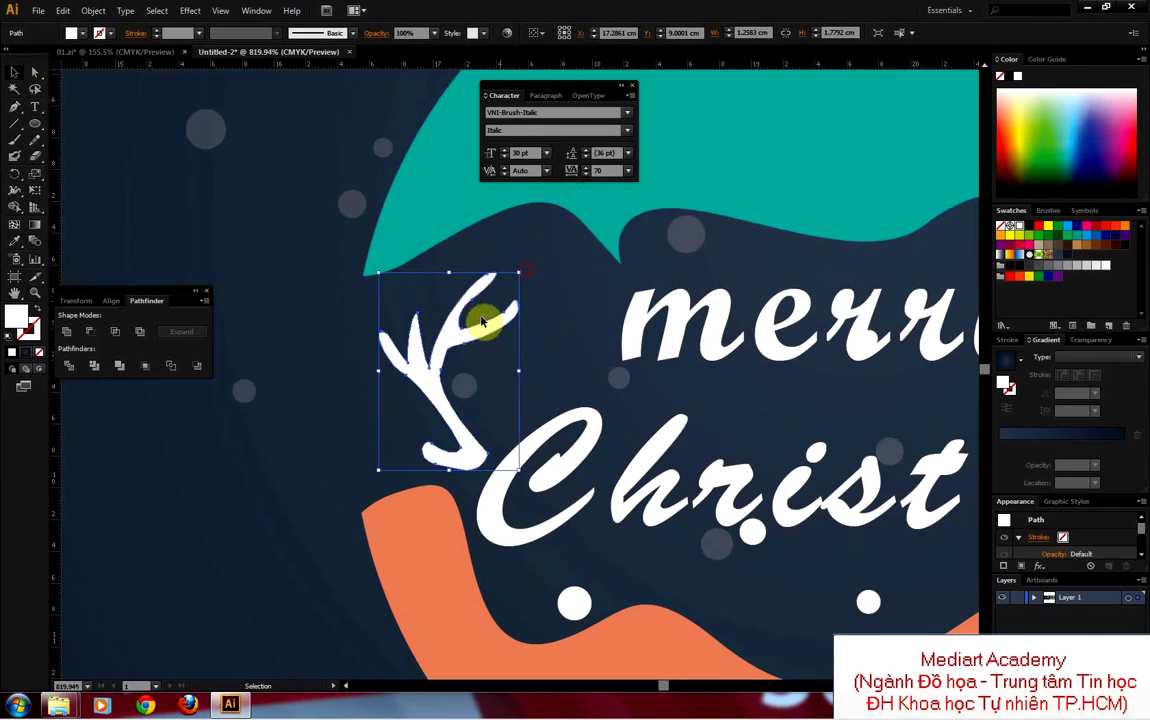
{"action": "mouse_move", "coordinate": [445, 343]}
{"action": "left_mouse_down"}
{"action": "mouse_move", "coordinate": [482, 345]}
{"action": "mouse_move", "coordinate": [488, 329]}
{"action": "left_mouse_up"}
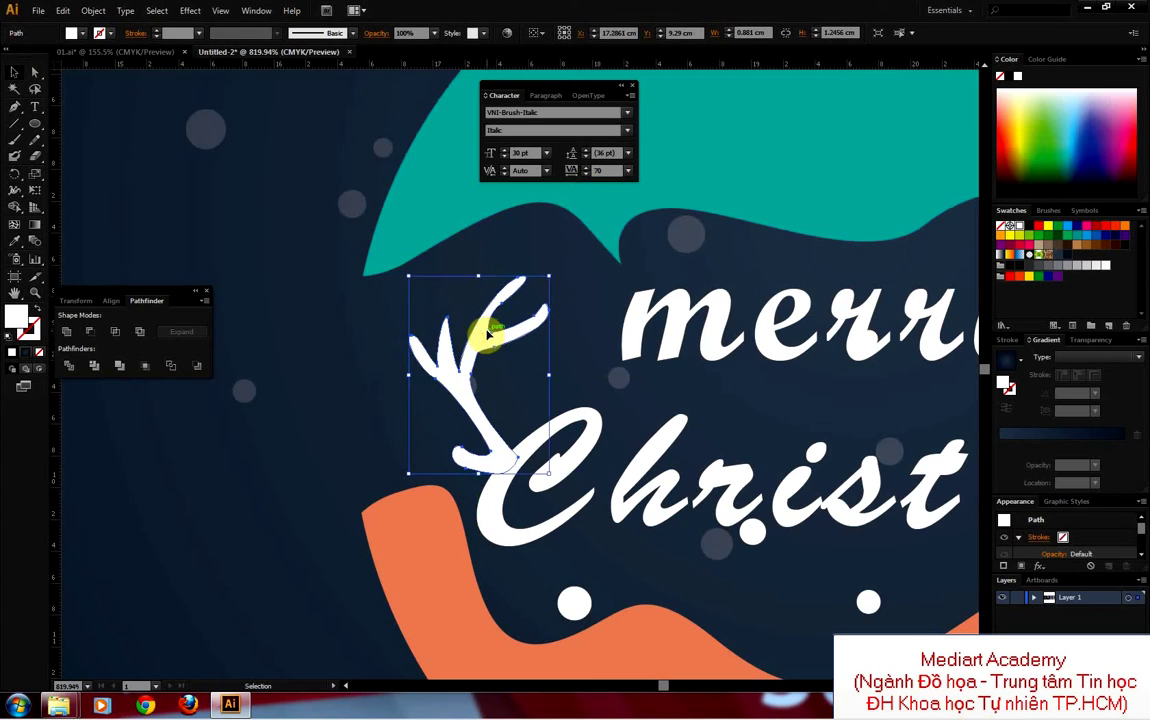
{"action": "key", "text": "ctrl+minus"}
{"action": "key", "text": "ctrl+minus"}
{"action": "key", "text": "ctrl+minus"}
{"action": "key", "text": "ctrl+minus"}
{"action": "key", "text": "ctrl+shift+a"}
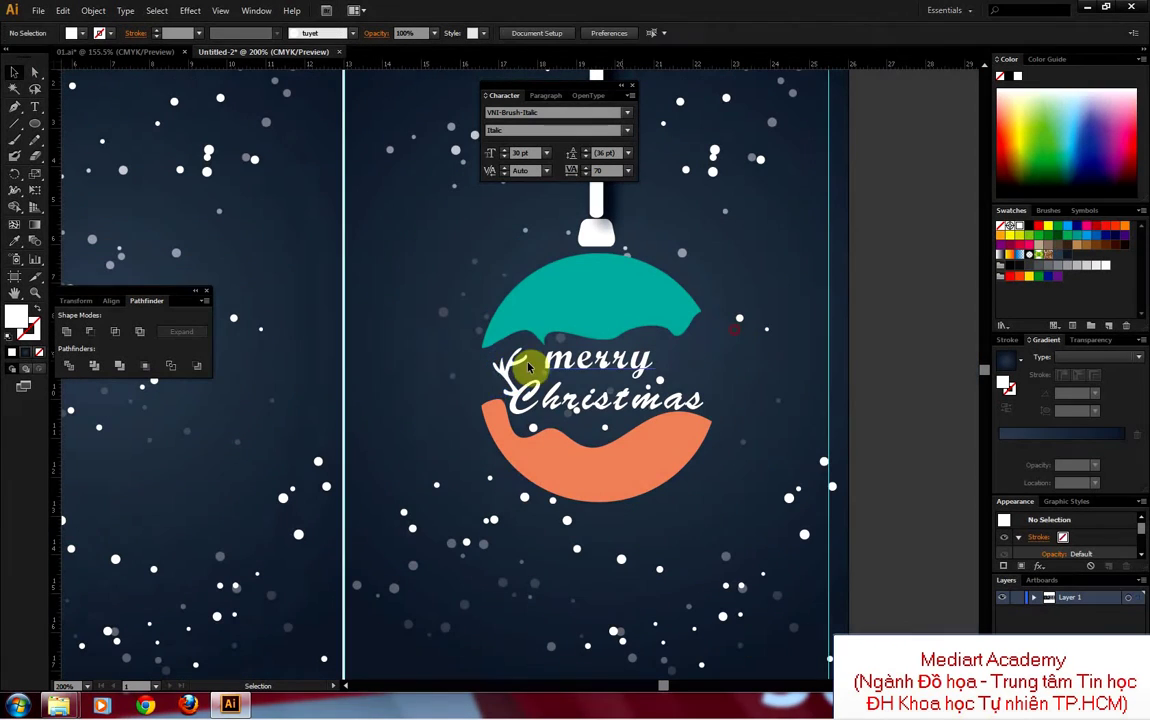
Step: Duplicate the antler, reflect it on the vertical axis, and place it right of merry
{"action": "left_click_drag", "start_coordinate": [505, 372], "coordinate": [717, 370]}
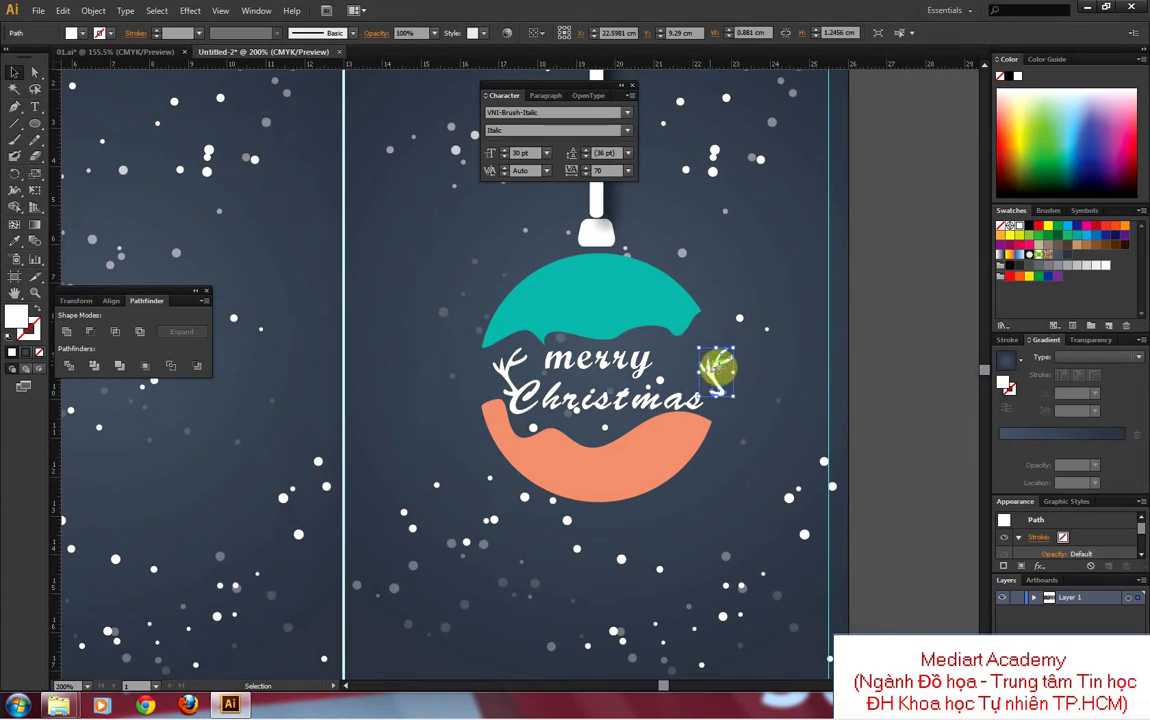
{"action": "left_click", "coordinate": [730, 376], "text": "alt"}
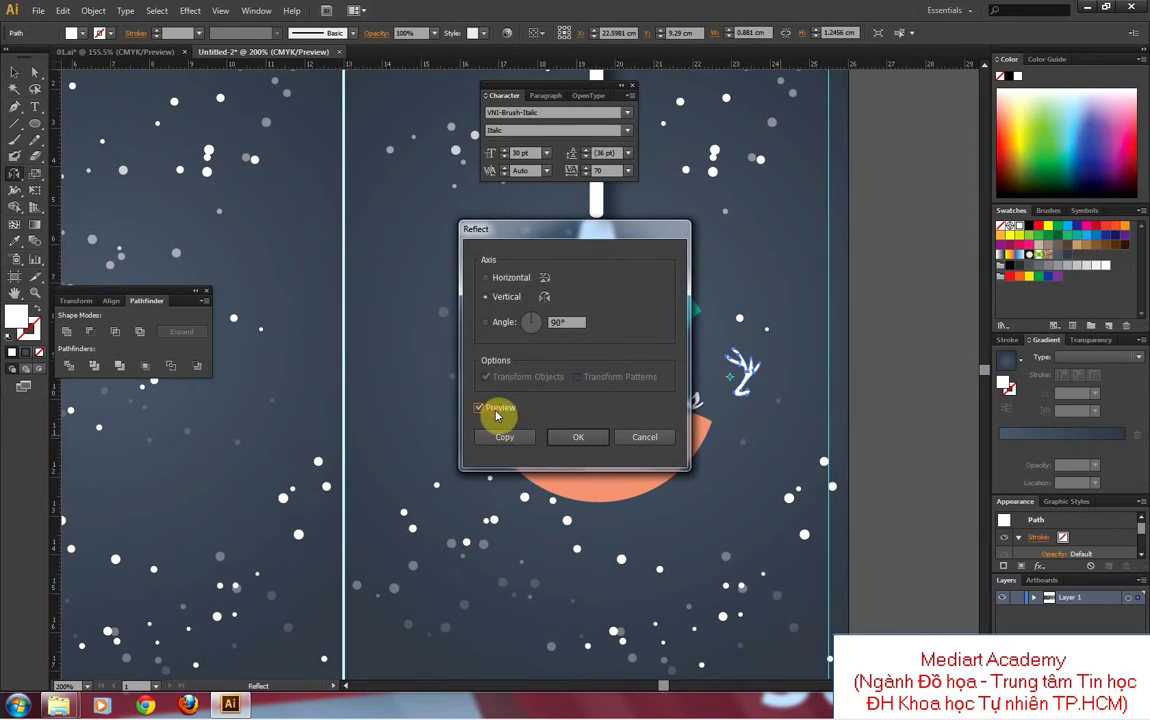
{"action": "left_click", "coordinate": [566, 434]}
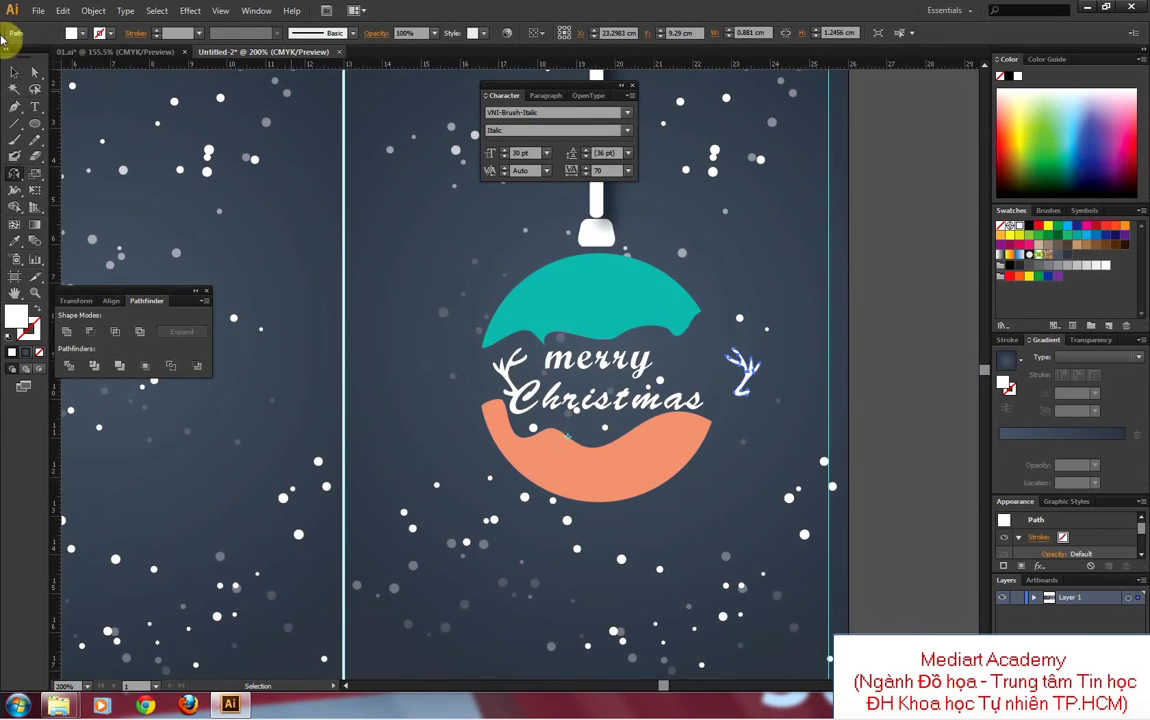
{"action": "mouse_move", "coordinate": [739, 366]}
{"action": "left_mouse_down"}
{"action": "mouse_move", "coordinate": [692, 358]}
{"action": "mouse_move", "coordinate": [676, 316]}
{"action": "mouse_move", "coordinate": [680, 333]}
{"action": "left_mouse_up"}
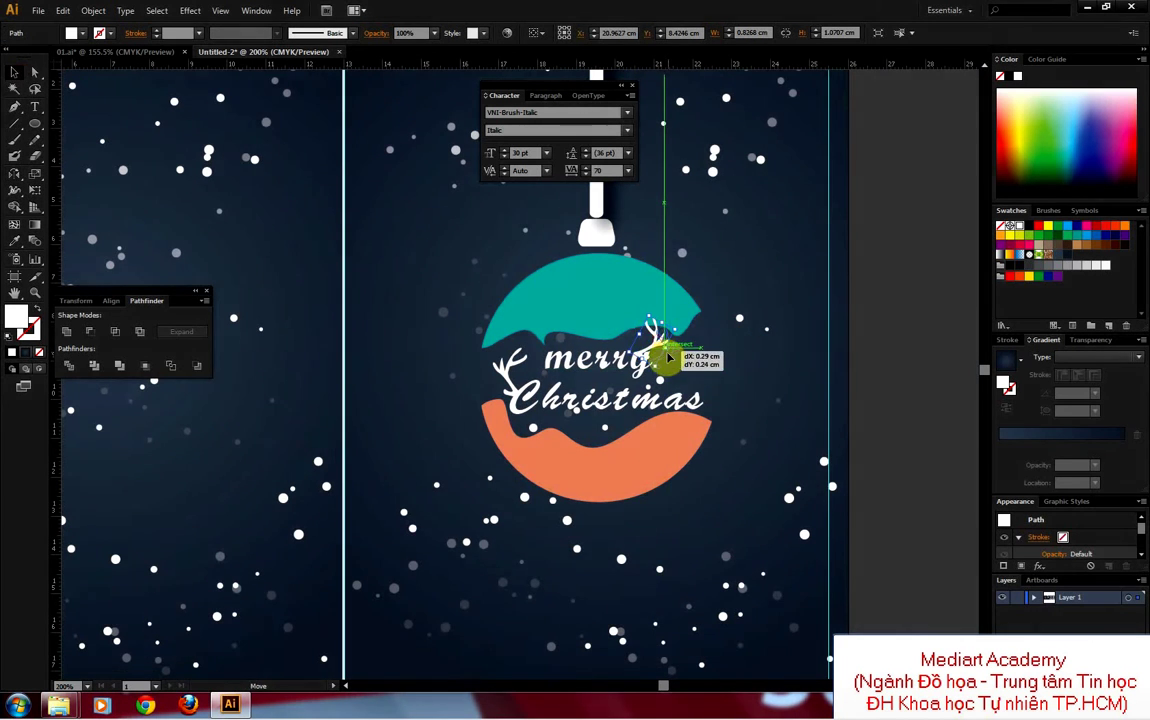
Step: Position and rotate the mirrored antler to follow the tail of merry's y
{"action": "left_click_drag", "start_coordinate": [673, 316], "coordinate": [685, 323]}
{"action": "left_click_drag", "start_coordinate": [682, 378], "coordinate": [620, 328]}
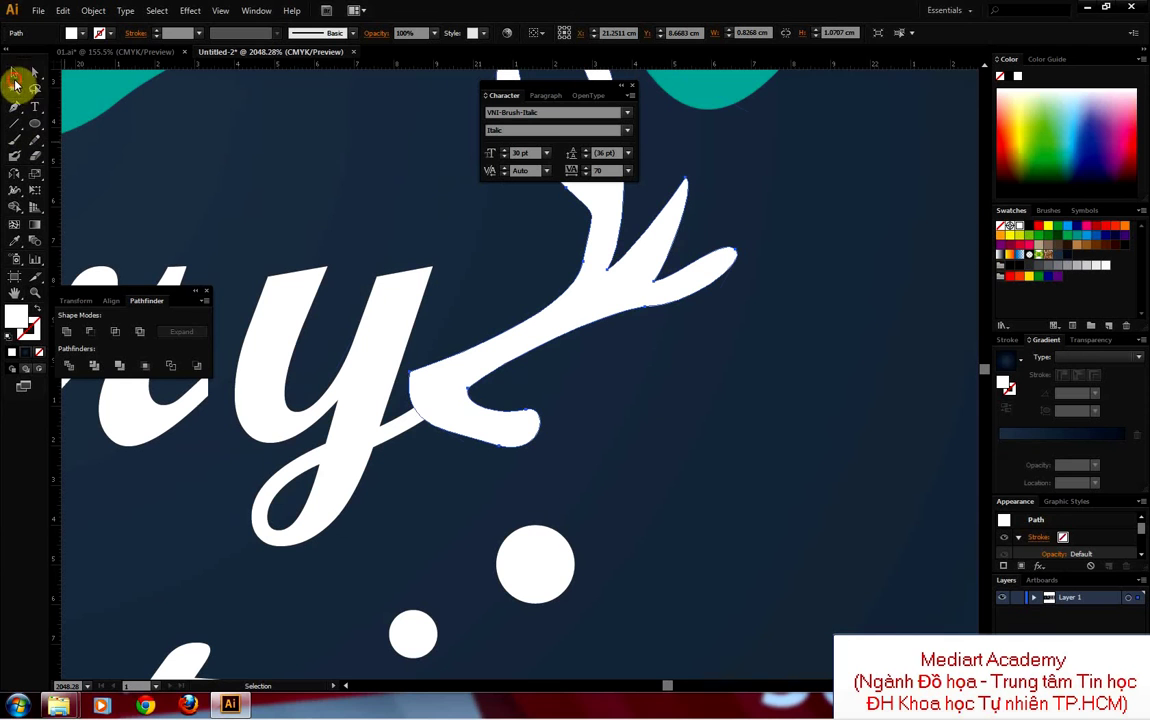
{"action": "left_click_drag", "start_coordinate": [459, 380], "coordinate": [460, 412]}
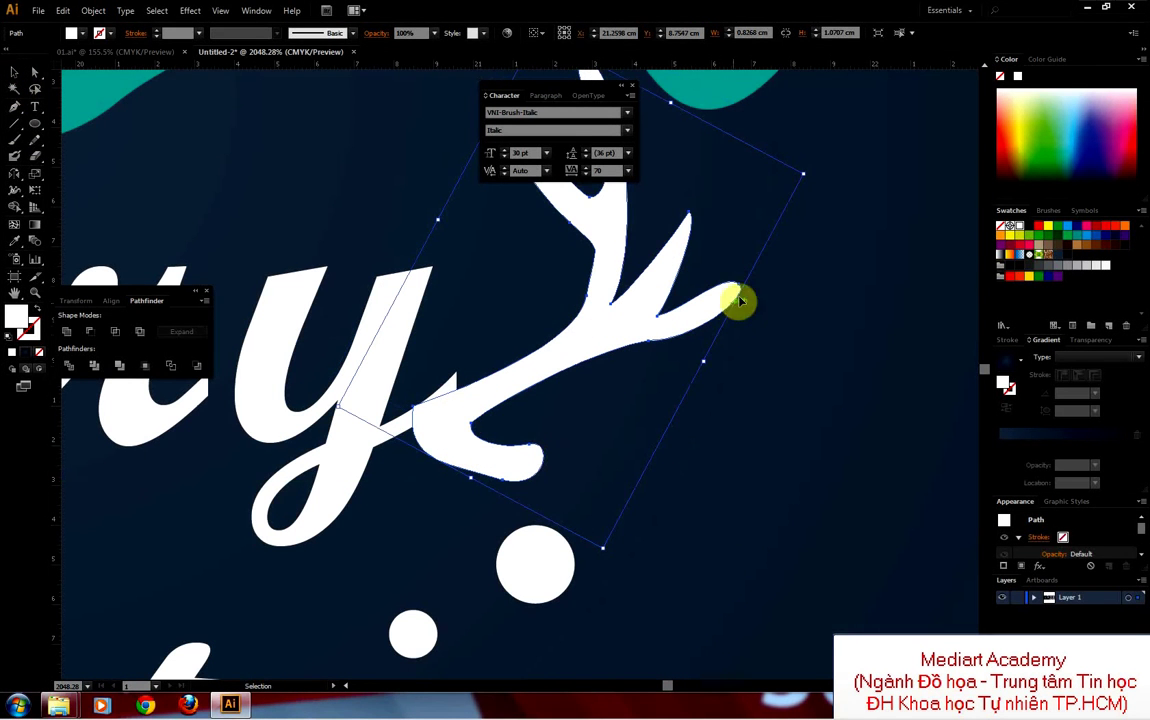
{"action": "left_click_drag", "start_coordinate": [810, 175], "coordinate": [796, 116]}
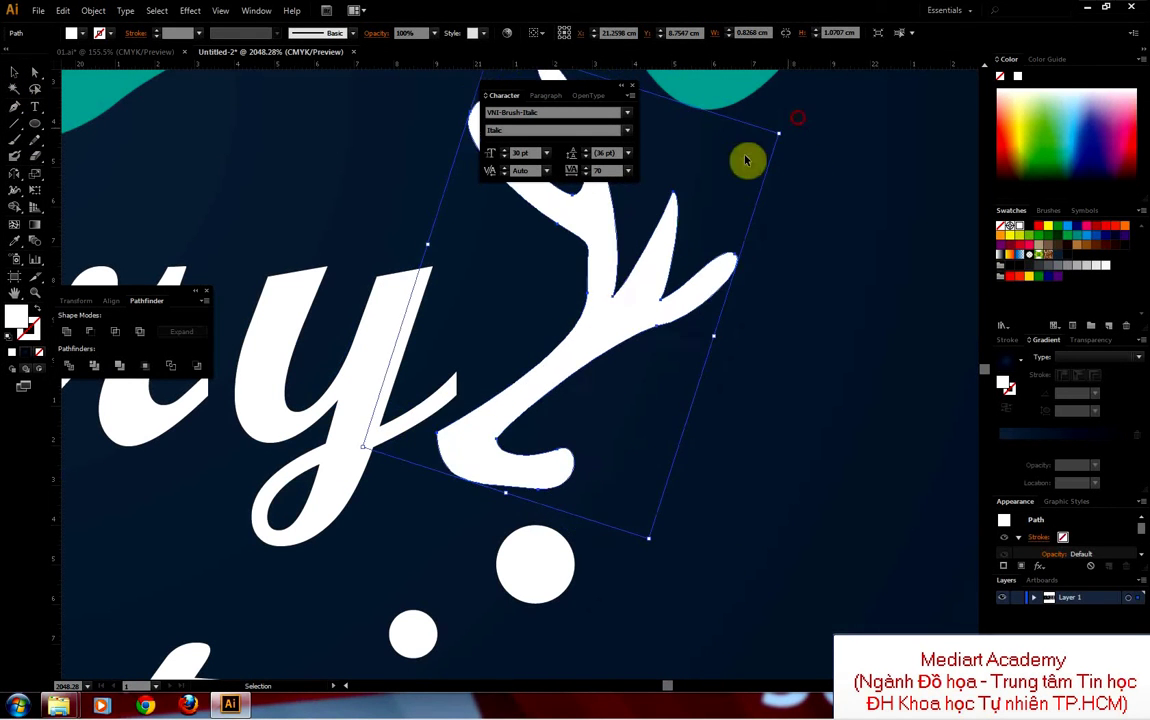
{"action": "mouse_move", "coordinate": [575, 364]}
{"action": "left_mouse_down"}
{"action": "mouse_move", "coordinate": [552, 332]}
{"action": "mouse_move", "coordinate": [484, 376]}
{"action": "left_mouse_up"}
Step: Select the y letter group and move the antler onto its tail
{"action": "key", "text": "a"}
{"action": "left_click", "coordinate": [372, 440]}
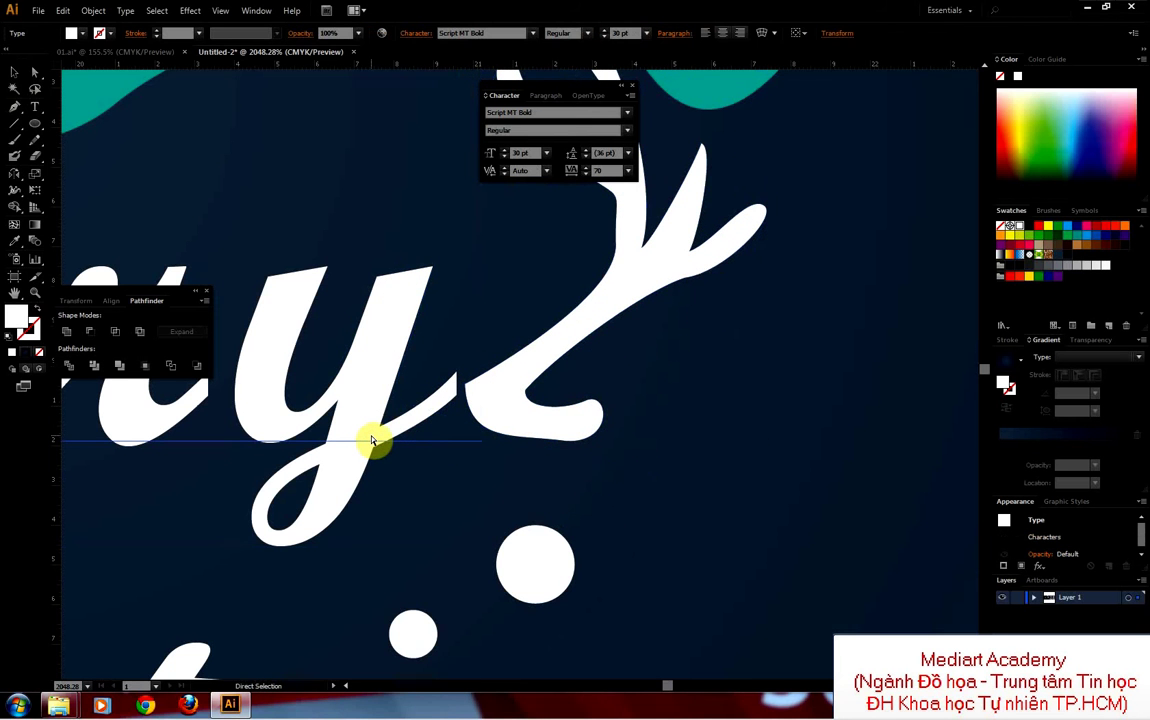
{"action": "key", "text": "v"}
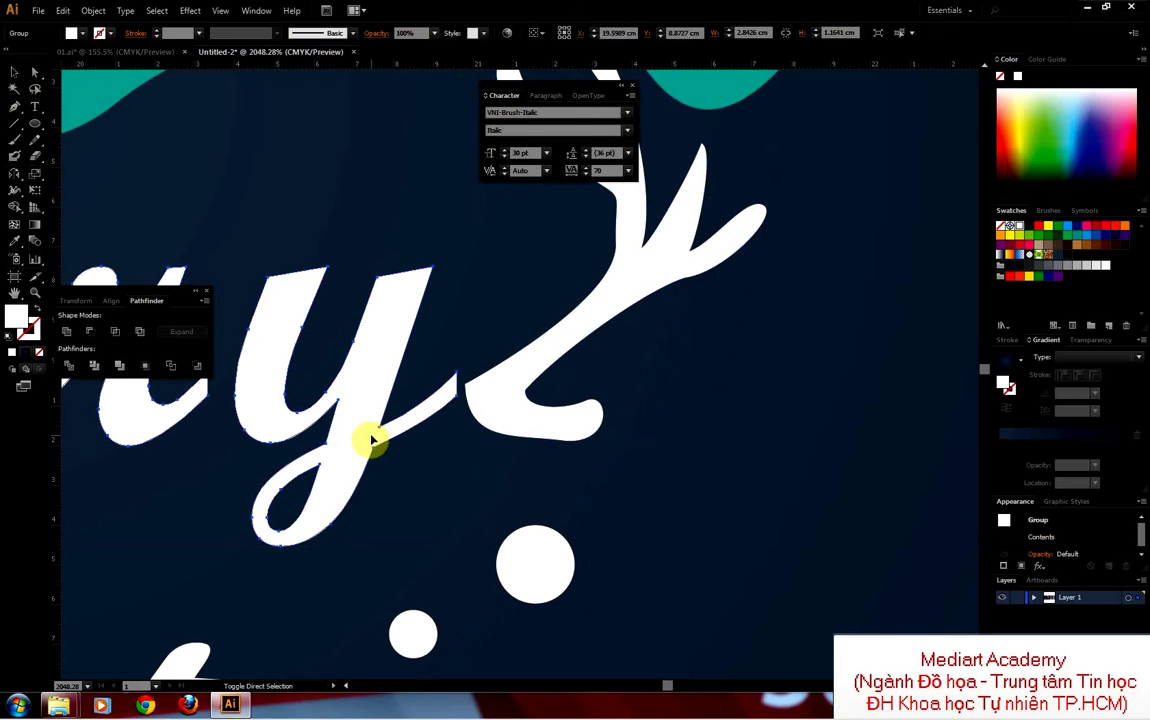
{"action": "left_click", "coordinate": [372, 441]}
{"action": "left_click_drag", "start_coordinate": [526, 393], "coordinate": [488, 392]}
Step: Drag the y's joint anchor so its tail blends into the antler, then deselect
{"action": "scroll", "coordinate": [483, 387], "scroll_direction": "up", "scroll_amount": 2}
{"action": "left_click", "coordinate": [14, 72]}
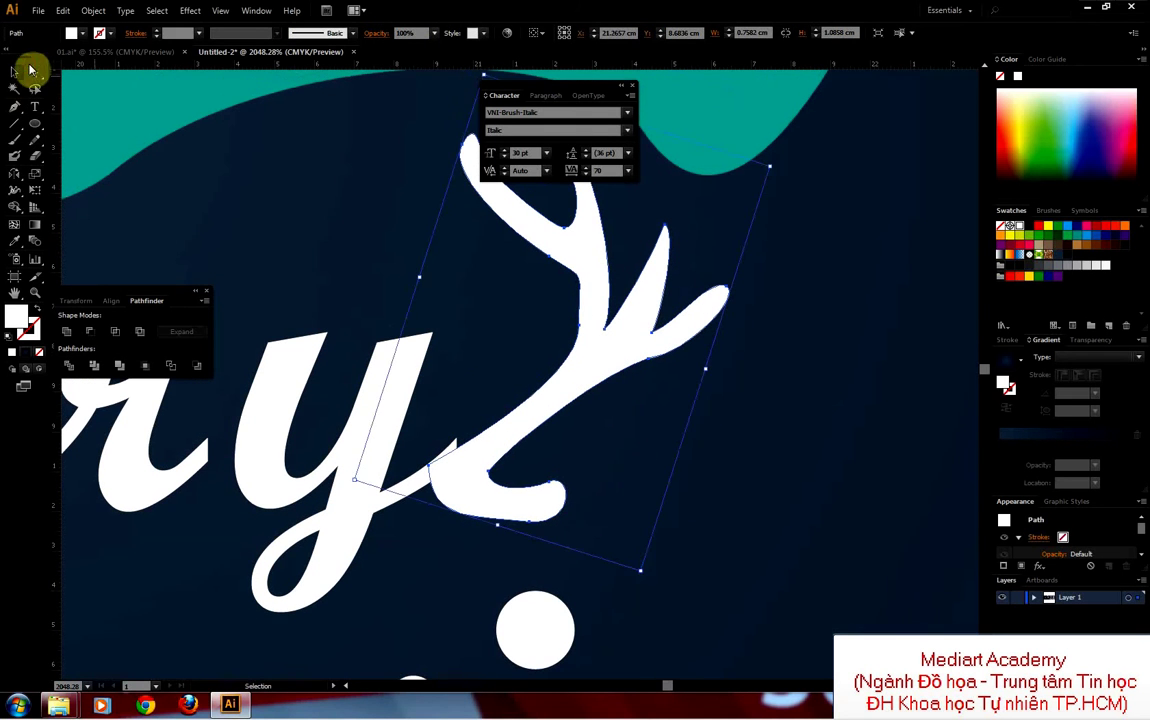
{"action": "left_click", "coordinate": [455, 448]}
{"action": "key", "text": "a"}
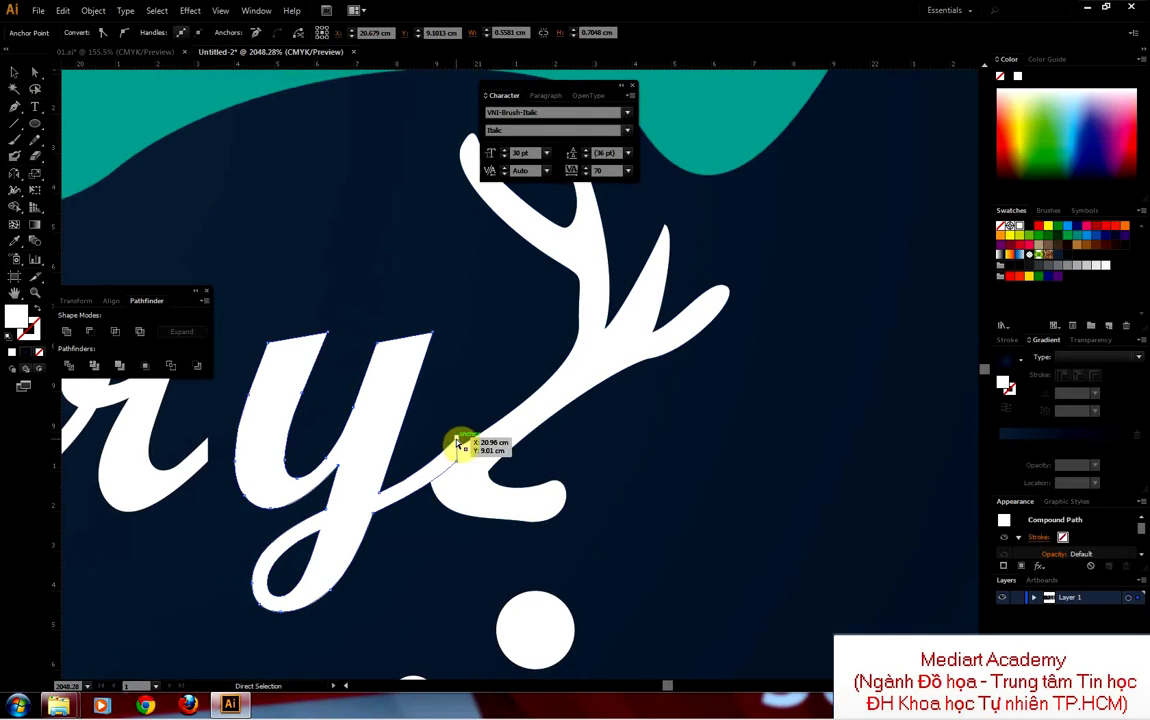
{"action": "left_click", "coordinate": [457, 446]}
{"action": "mouse_move", "coordinate": [457, 474]}
{"action": "left_mouse_down"}
{"action": "mouse_move", "coordinate": [464, 450]}
{"action": "mouse_move", "coordinate": [418, 469]}
{"action": "left_mouse_up"}
{"action": "left_click", "coordinate": [14, 72]}
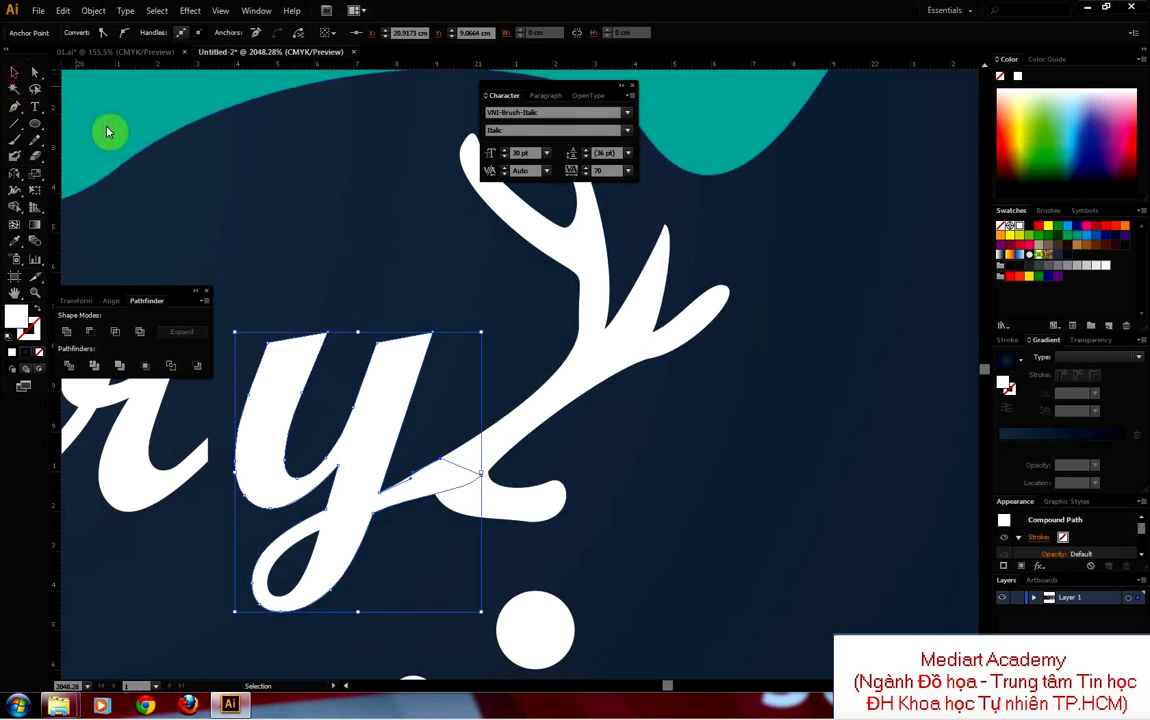
{"action": "left_click", "coordinate": [330, 207]}
{"action": "scroll", "coordinate": [453, 355], "scroll_direction": "down", "scroll_amount": 3}
Step: Type '2015' above the artboards and give it a white fill
{"action": "scroll", "coordinate": [714, 418], "scroll_direction": "down", "scroll_amount": 2}
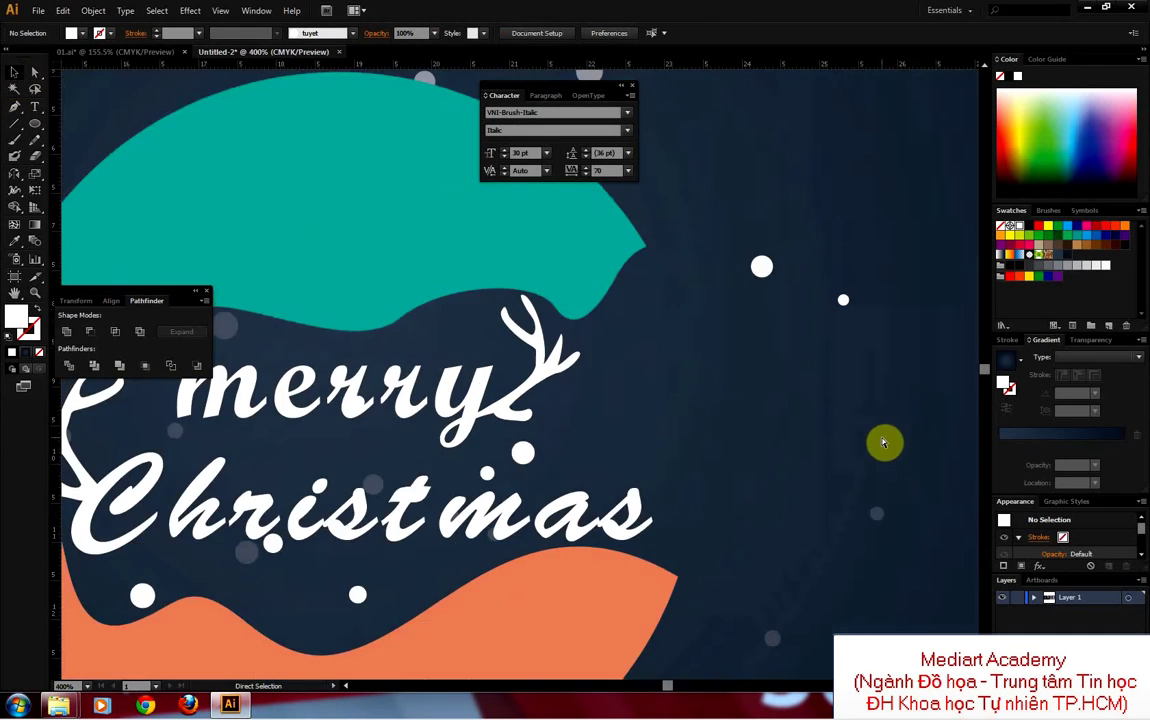
{"action": "scroll", "coordinate": [860, 440], "scroll_direction": "down", "scroll_amount": 1}
{"action": "left_click_drag", "start_coordinate": [613, 390], "coordinate": [727, 348]}
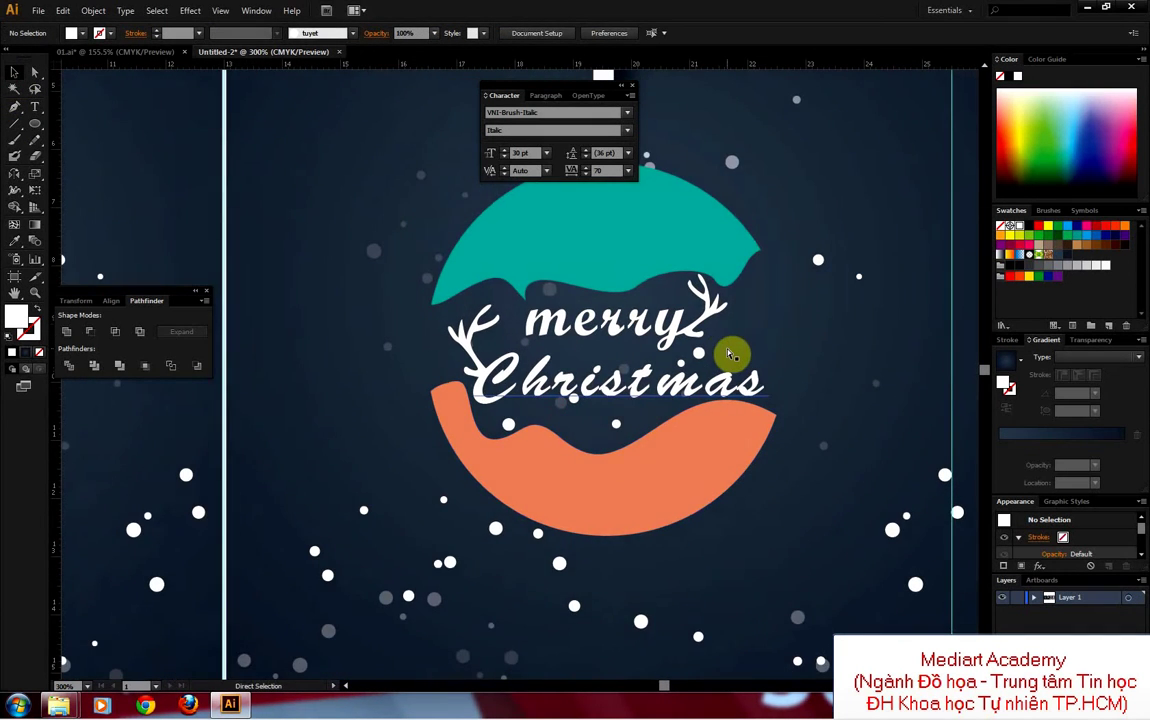
{"action": "scroll", "coordinate": [729, 350], "scroll_direction": "down", "scroll_amount": 1}
{"action": "scroll", "coordinate": [739, 367], "scroll_direction": "down", "scroll_amount": 2}
{"action": "mouse_move", "coordinate": [495, 398]}
{"action": "left_mouse_down"}
{"action": "mouse_move", "coordinate": [676, 410]}
{"action": "mouse_move", "coordinate": [688, 465]}
{"action": "left_mouse_up"}
{"action": "left_click_drag", "start_coordinate": [424, 436], "coordinate": [436, 431]}
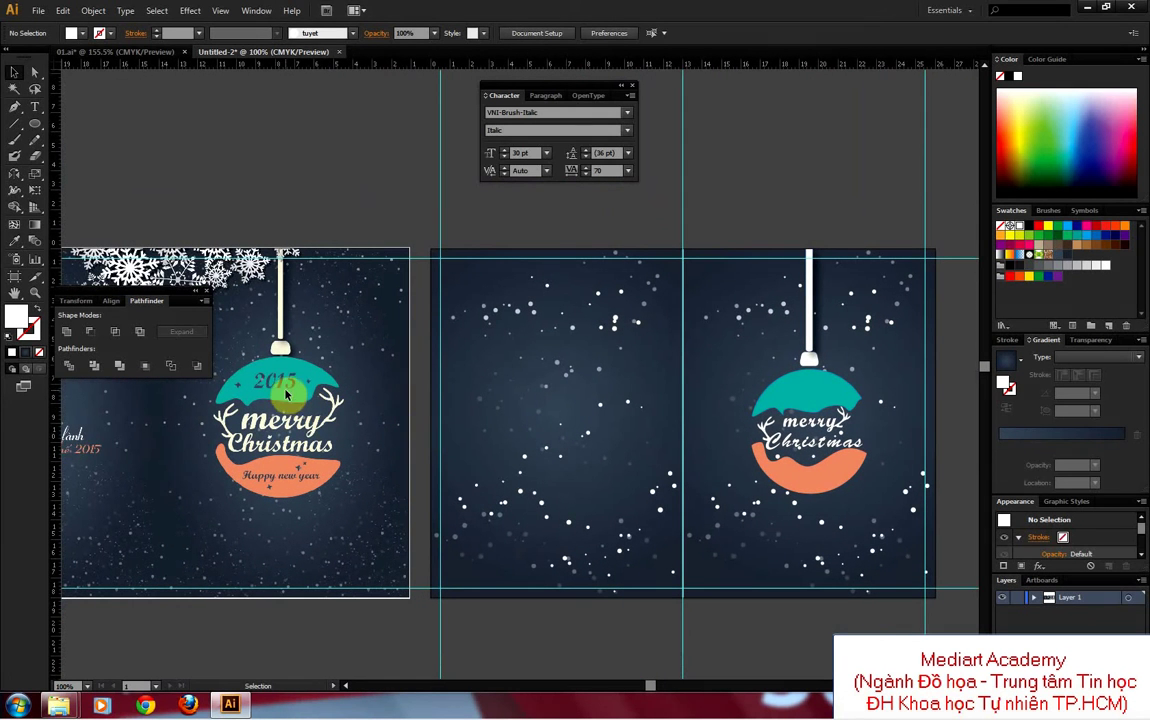
{"action": "left_click", "coordinate": [34, 106]}
{"action": "left_click", "coordinate": [599, 210]}
{"action": "type", "text": "2015"}
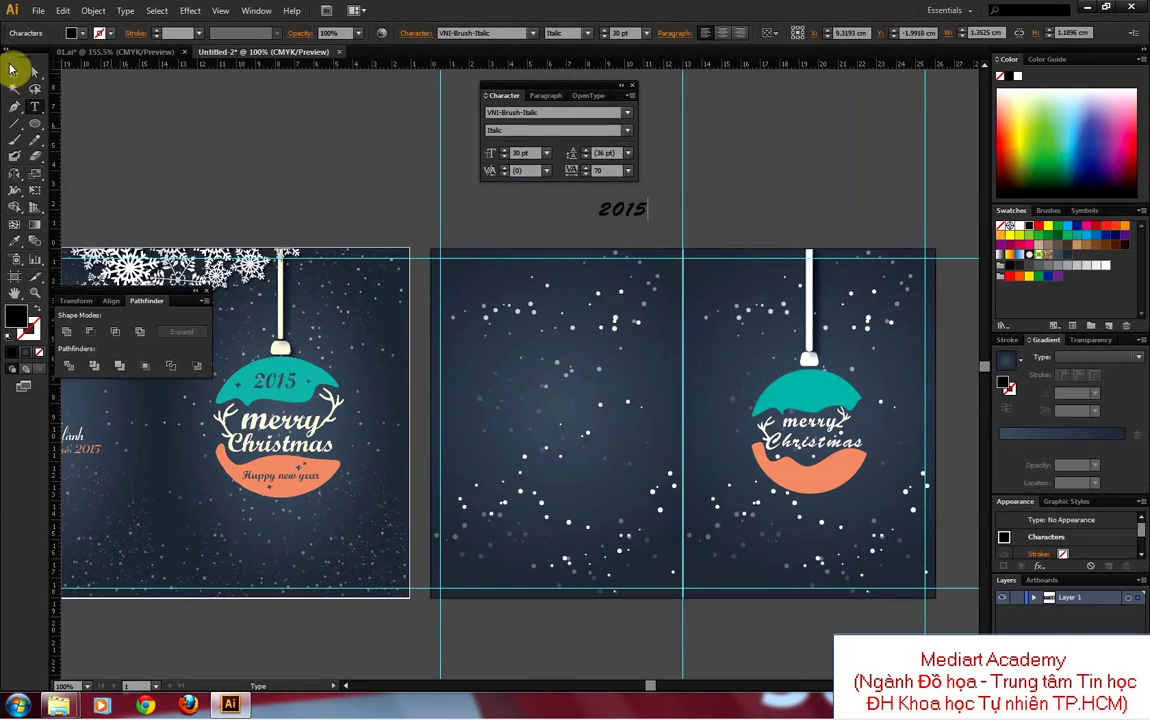
{"action": "left_click", "coordinate": [12, 69]}
{"action": "left_click", "coordinate": [1001, 224]}
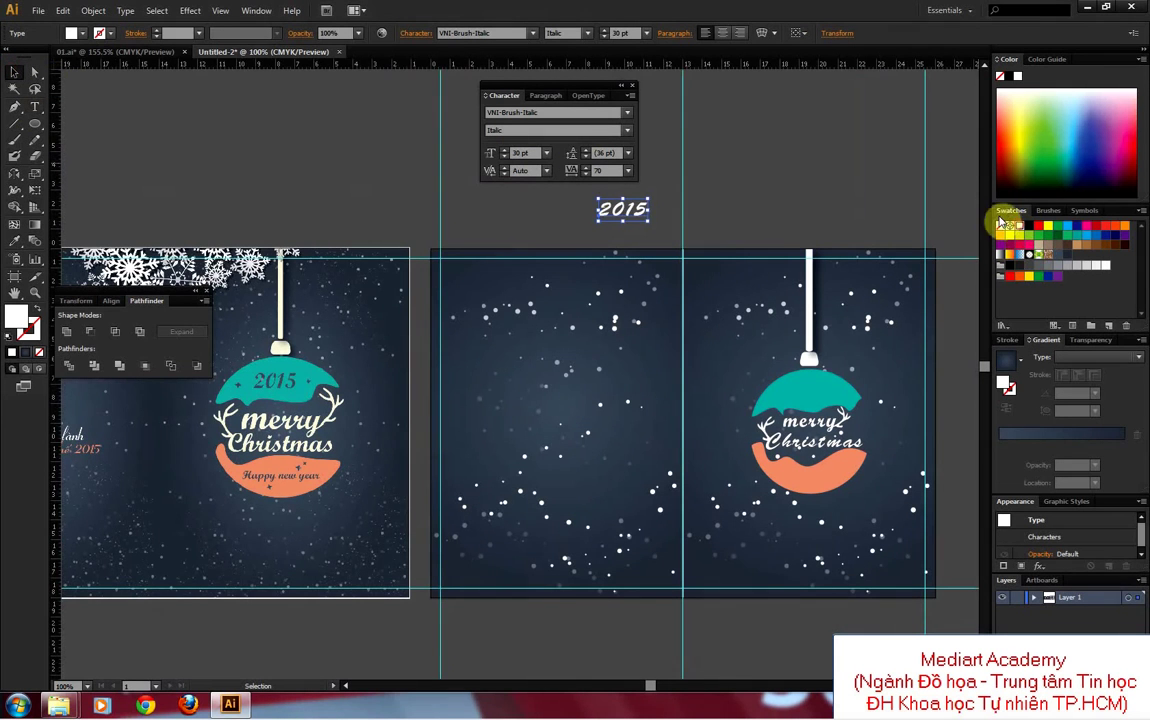
Step: Copy '2015' onto the right ornament's teal cap and scale it down to 30.84 pt
{"action": "mouse_move", "coordinate": [648, 203]}
{"action": "left_mouse_down"}
{"action": "mouse_move", "coordinate": [662, 193]}
{"action": "mouse_move", "coordinate": [826, 399]}
{"action": "left_mouse_up"}
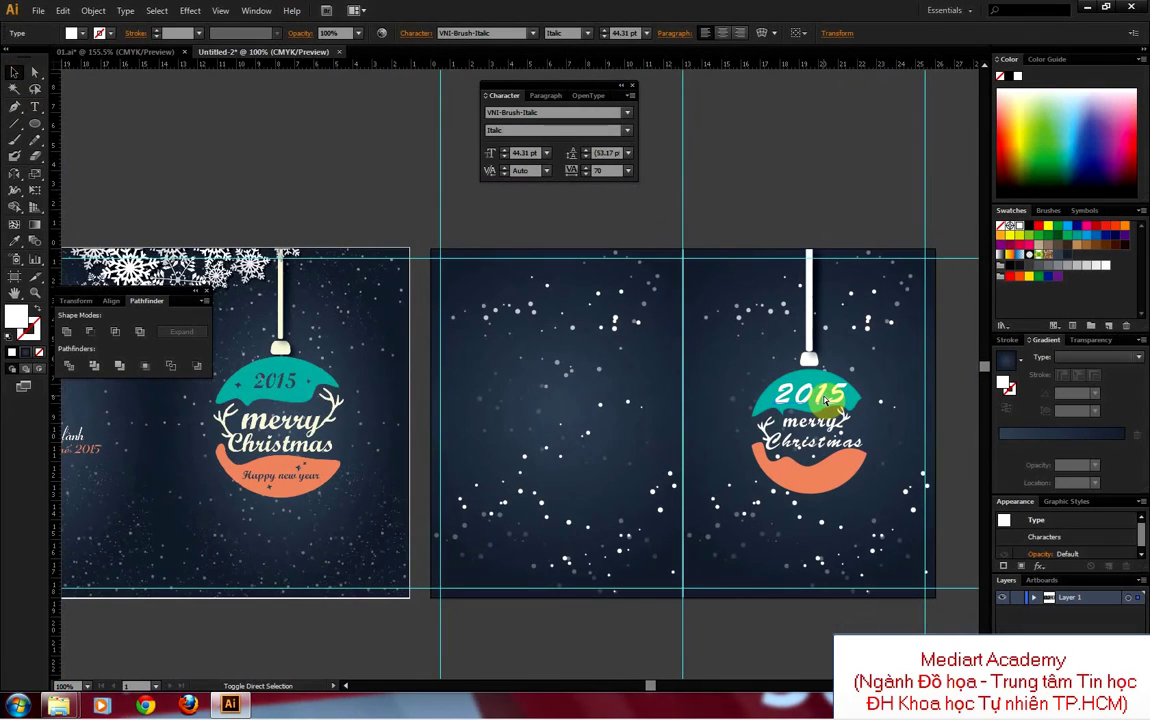
{"action": "scroll", "coordinate": [886, 508], "scroll_direction": "up", "scroll_amount": 3}
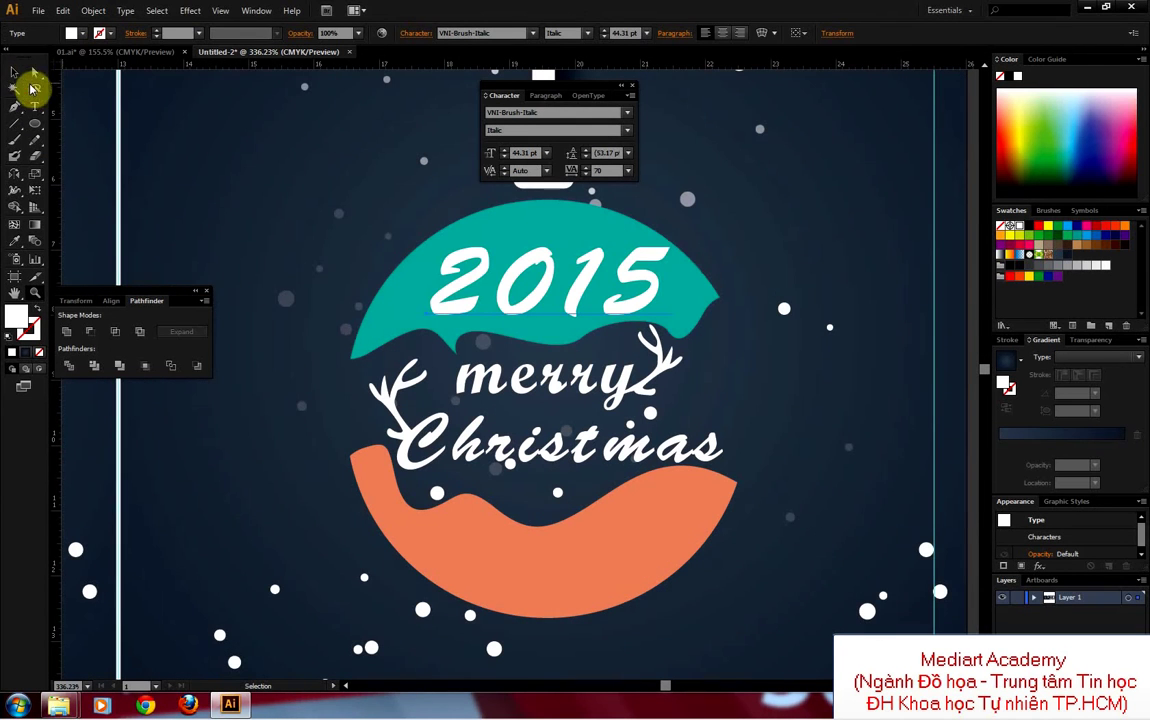
{"action": "left_click_drag", "start_coordinate": [672, 228], "coordinate": [623, 241]}
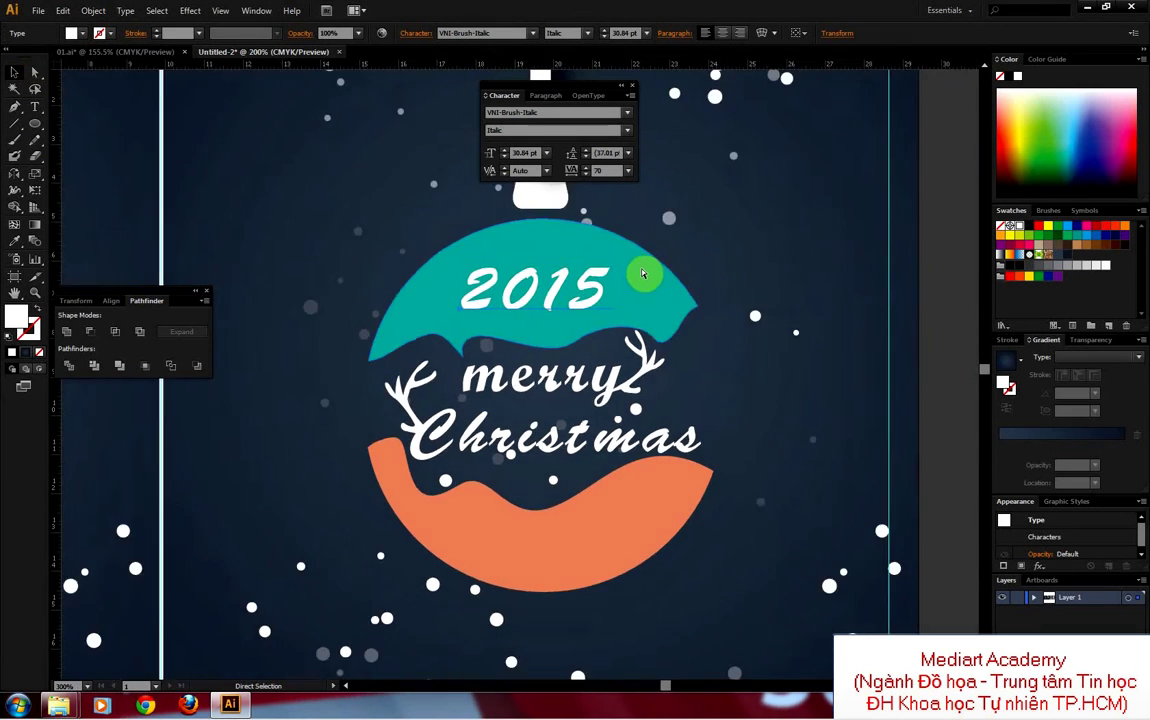
{"action": "key", "text": "ctrl+1"}
{"action": "mouse_move", "coordinate": [464, 397]}
{"action": "left_mouse_down"}
{"action": "mouse_move", "coordinate": [668, 393]}
{"action": "mouse_move", "coordinate": [613, 397]}
{"action": "left_mouse_up"}
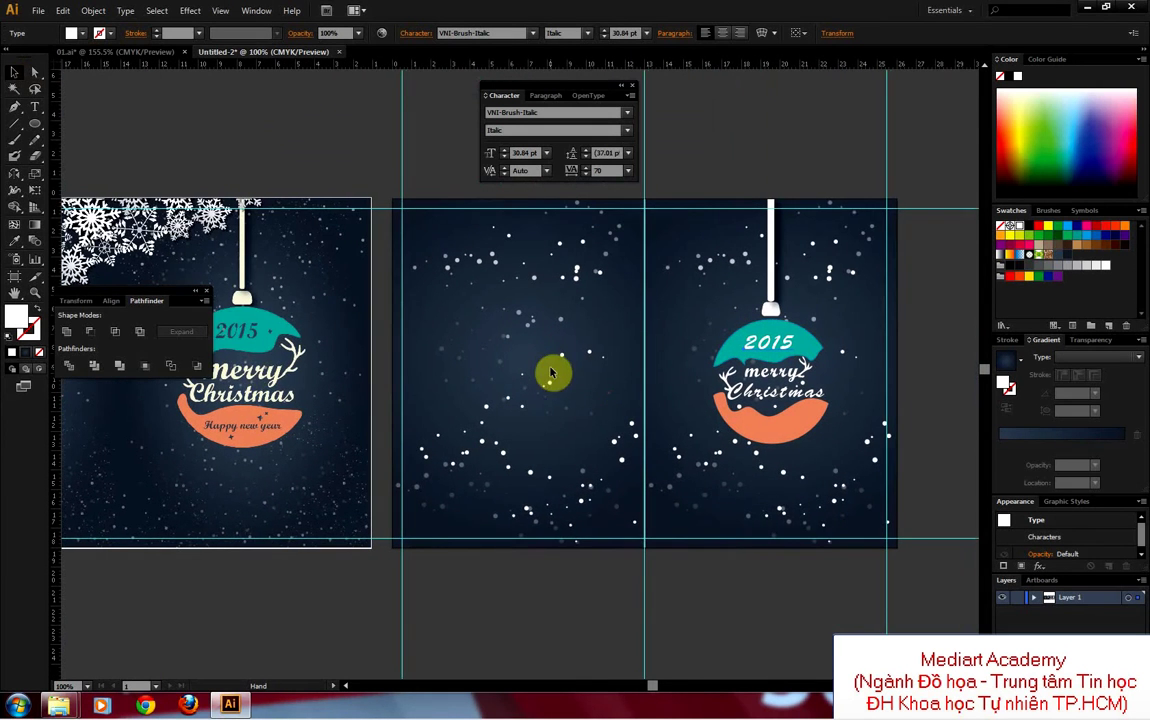
Step: Set '2015' to Script MT Bold, centre it on the teal top, and copy it onto the orange band
{"action": "key", "text": "ctrl+plus"}
{"action": "key", "text": "ctrl+plus"}
{"action": "mouse_move", "coordinate": [857, 329]}
{"action": "left_mouse_down"}
{"action": "mouse_move", "coordinate": [770, 352]}
{"action": "mouse_move", "coordinate": [310, 389]}
{"action": "left_mouse_up"}
{"action": "type", "text": "Script MT Bold"}
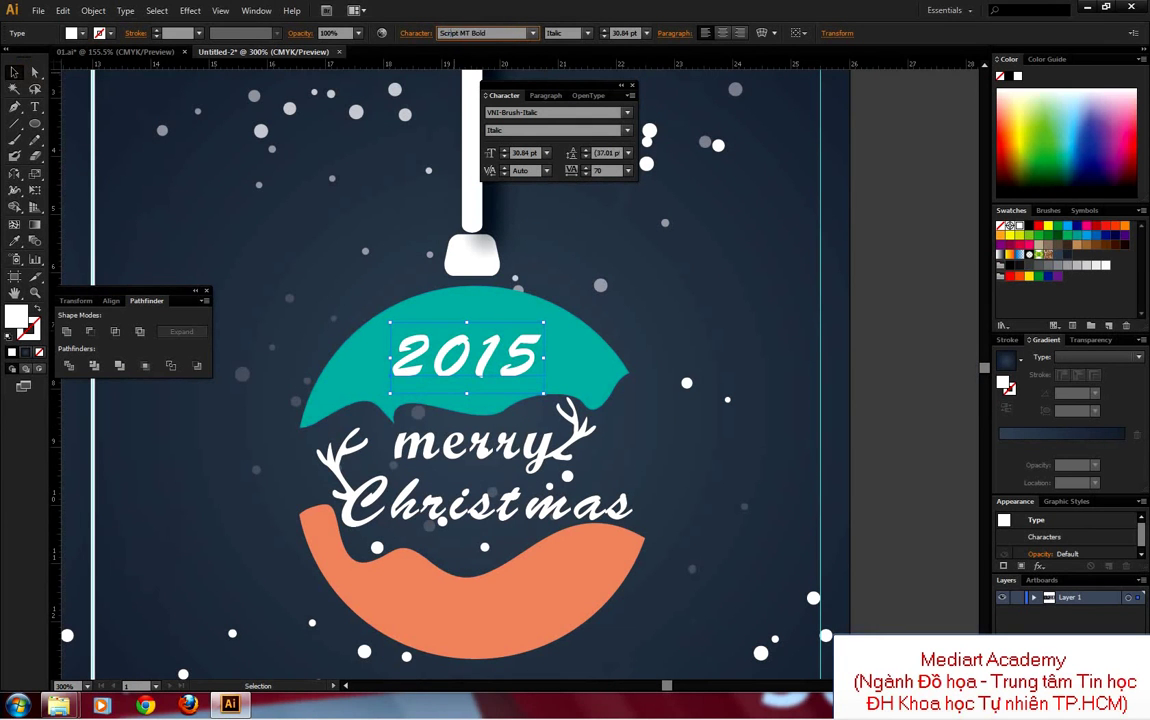
{"action": "key", "text": "Return"}
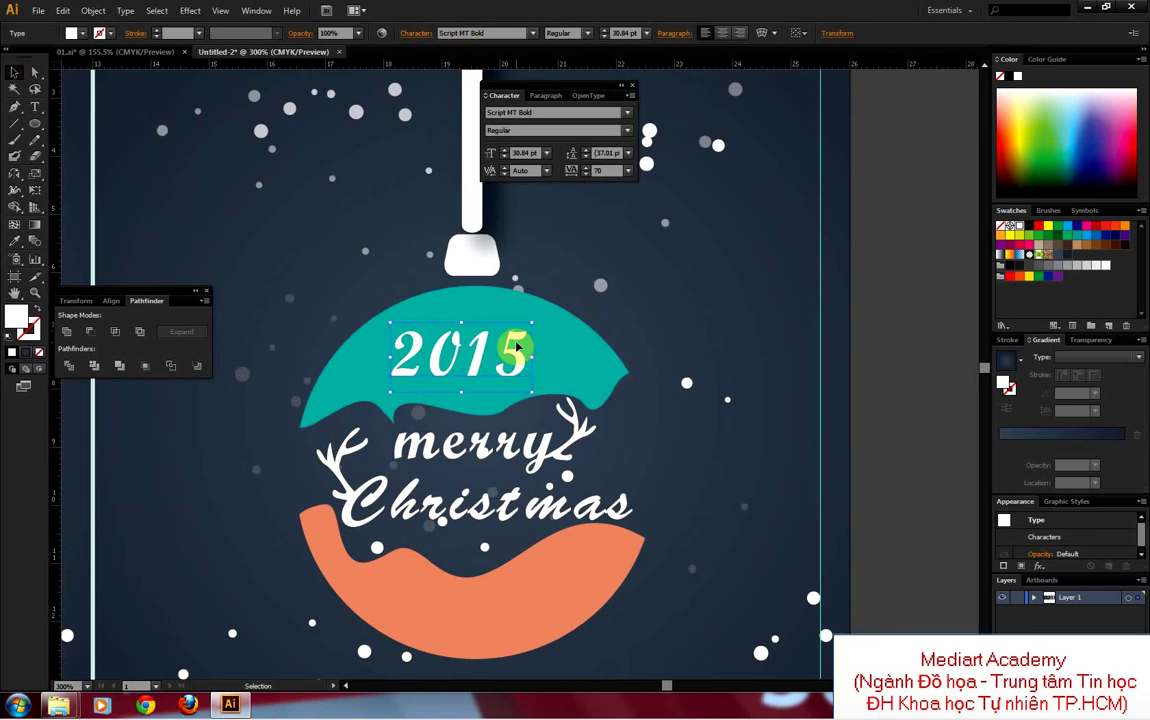
{"action": "left_click_drag", "start_coordinate": [512, 345], "coordinate": [528, 346]}
{"action": "left_click_drag", "start_coordinate": [488, 358], "coordinate": [483, 610]}
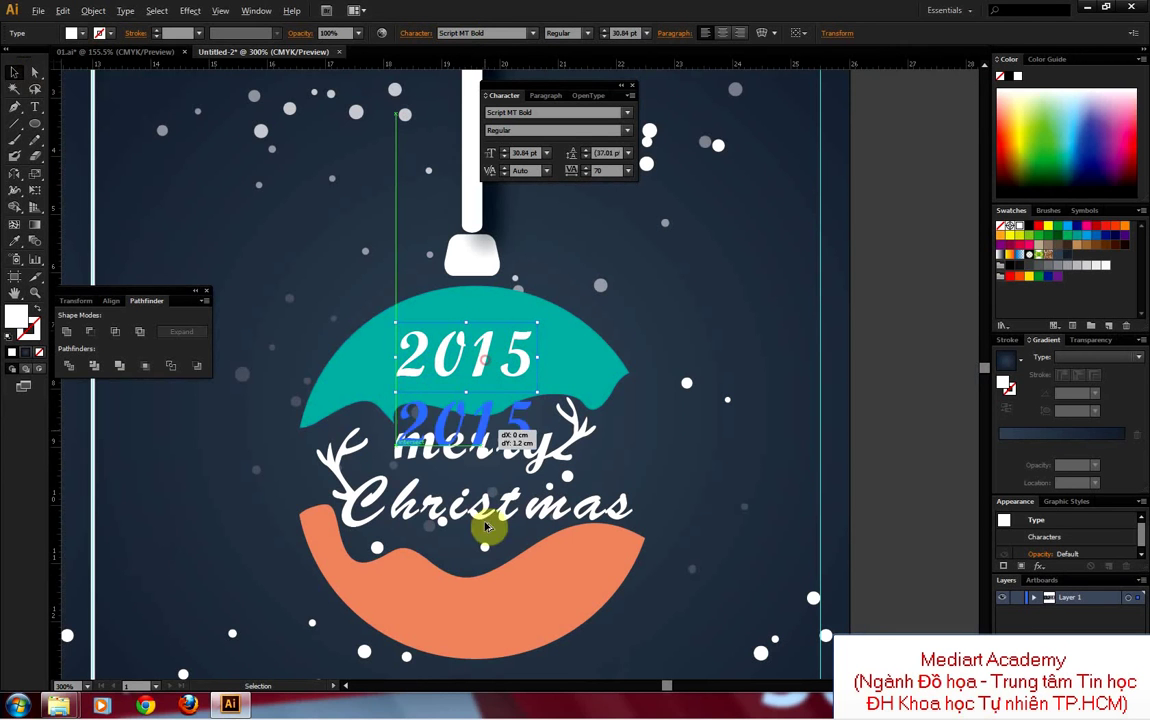
Step: Retype the copy as 'Happy new year' with 0 tracking and shrink it to 14.39 pt
{"action": "double_click", "coordinate": [483, 610]}
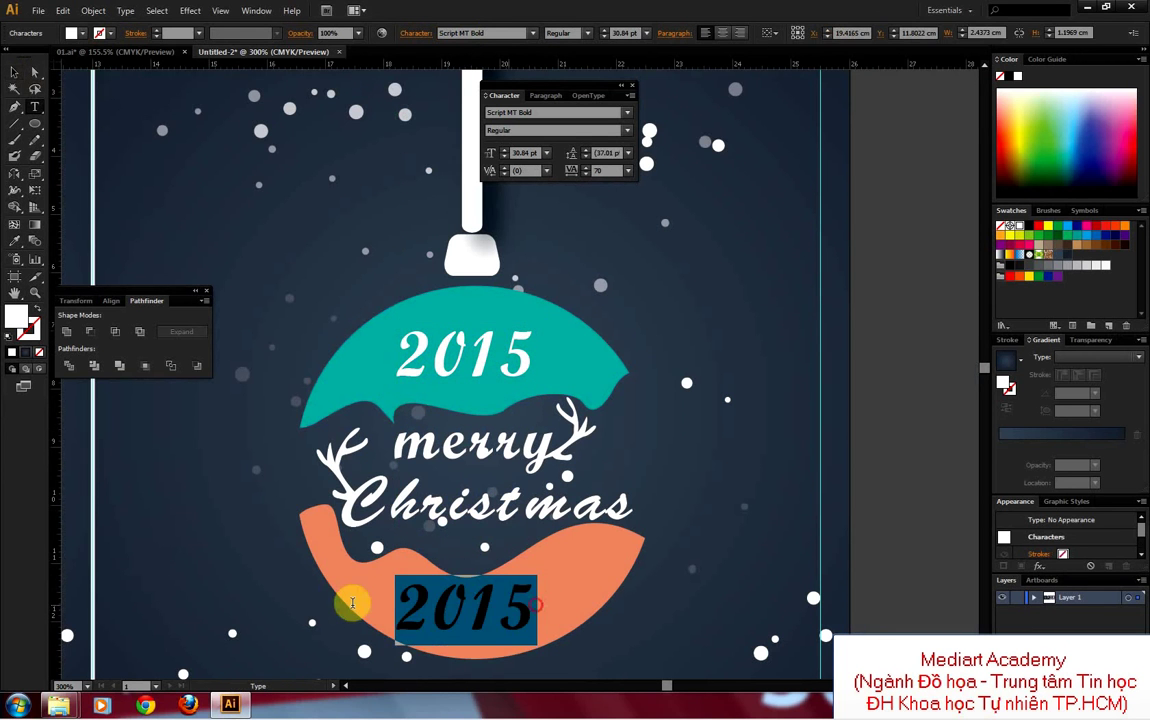
{"action": "type", "text": "Happy new year"}
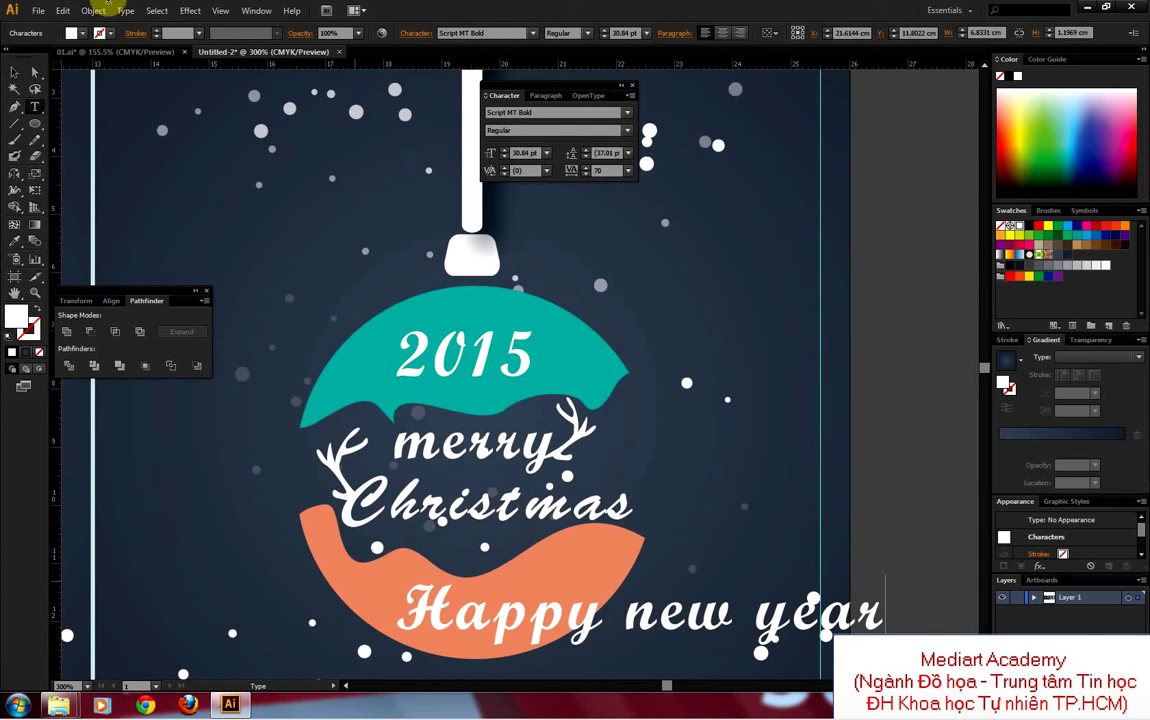
{"action": "left_click", "coordinate": [14, 72]}
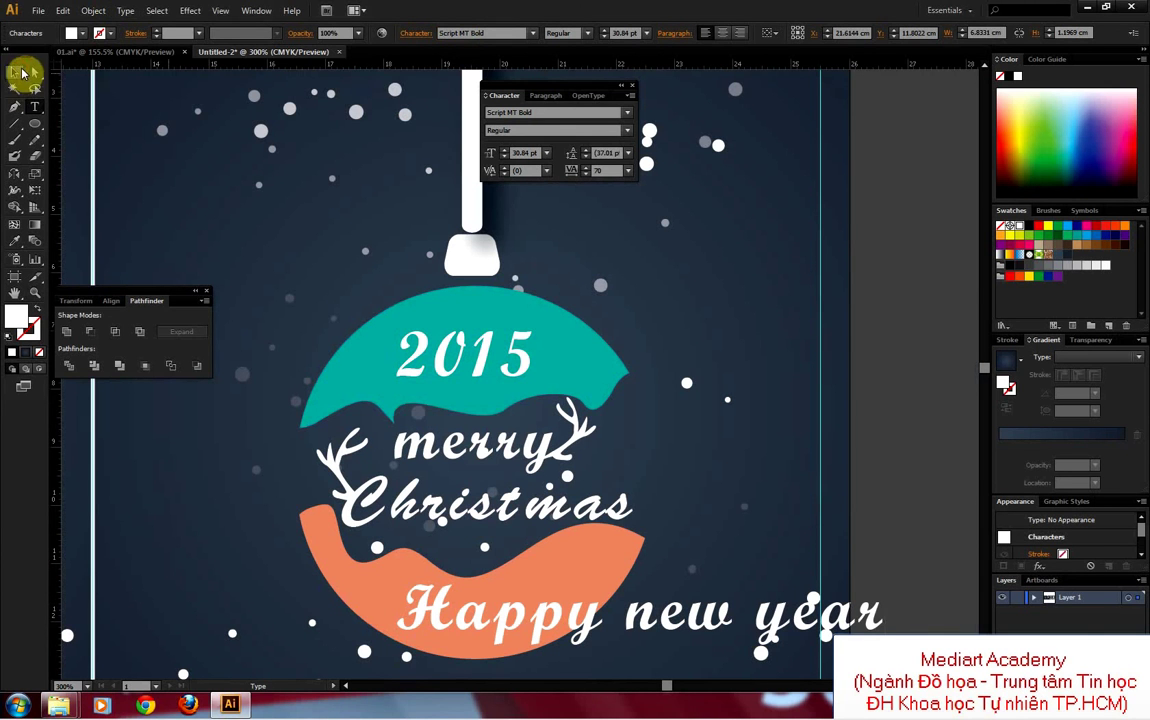
{"action": "type", "text": "0"}
{"action": "key", "text": "Return"}
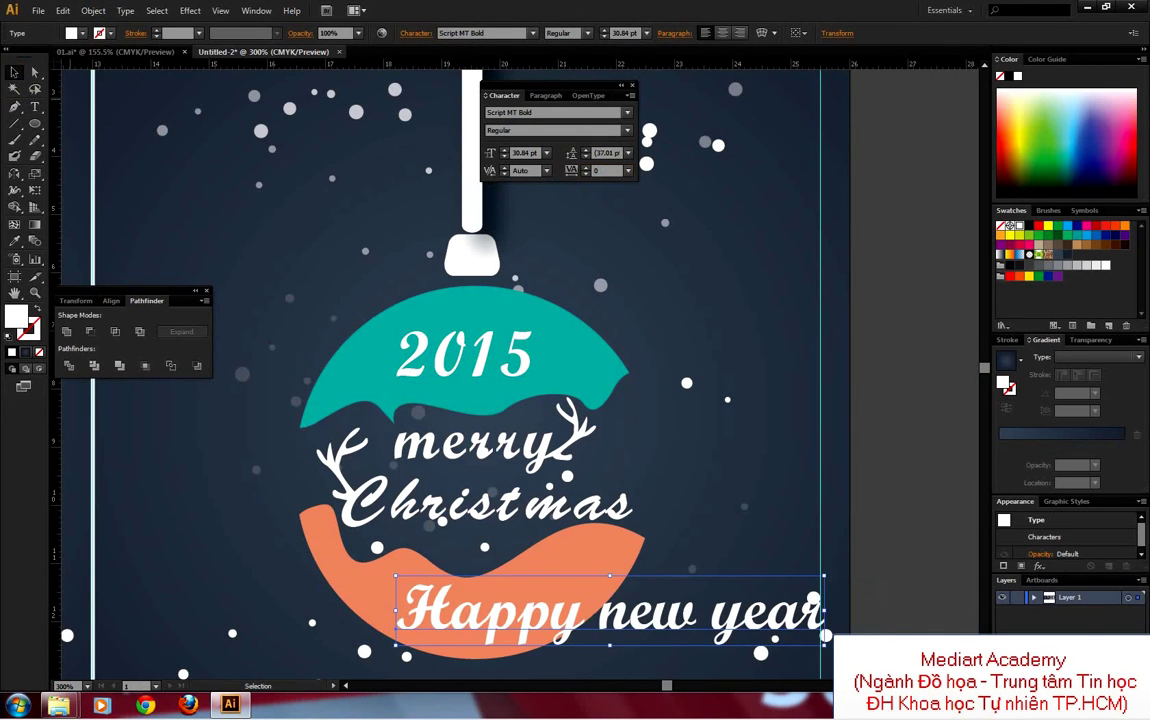
{"action": "left_click_drag", "start_coordinate": [823, 577], "coordinate": [565, 588]}
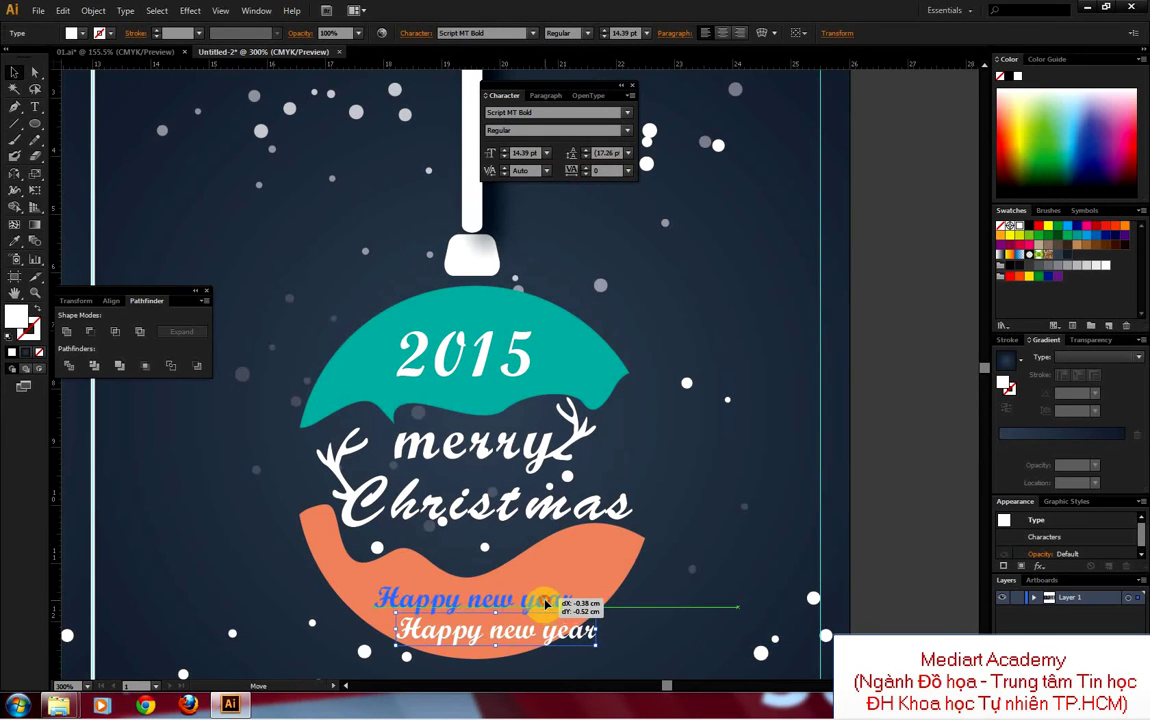
{"action": "scroll", "coordinate": [600, 514], "scroll_direction": "down", "scroll_amount": 1}
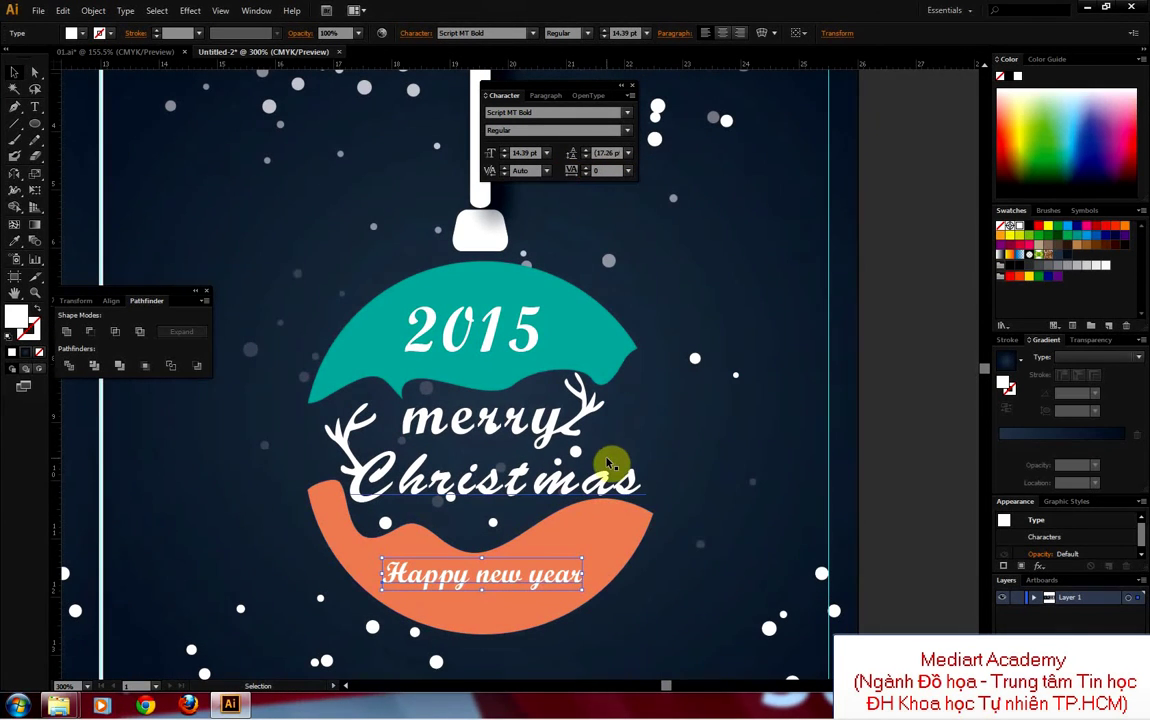
Step: Outline 'Happy new year' and subtract it from the orange shape with Minus Front
{"action": "left_click", "coordinate": [94, 11]}
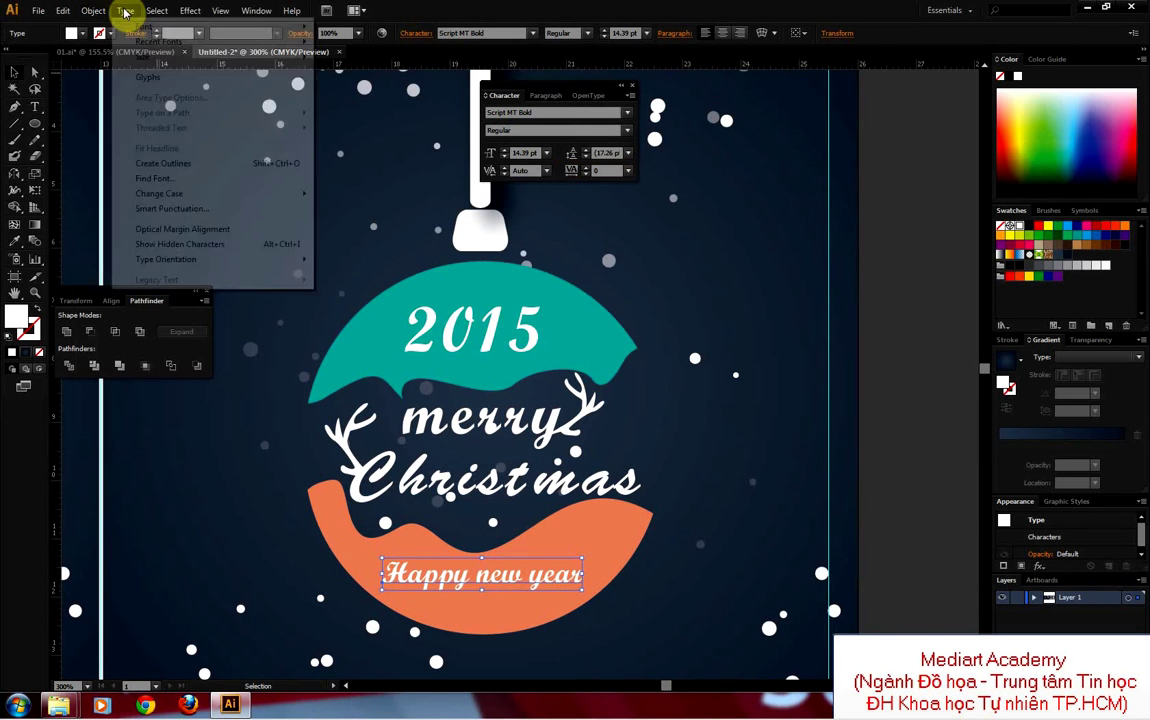
{"action": "left_click", "coordinate": [157, 164]}
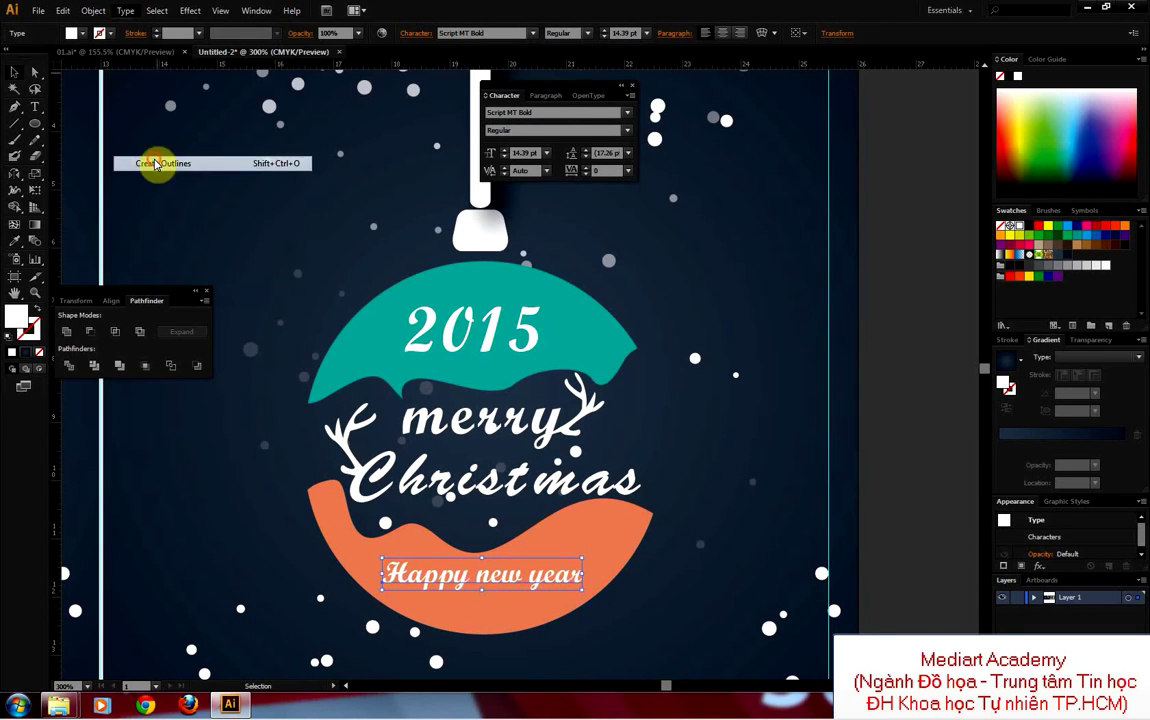
{"action": "left_click", "coordinate": [600, 540], "text": "shift"}
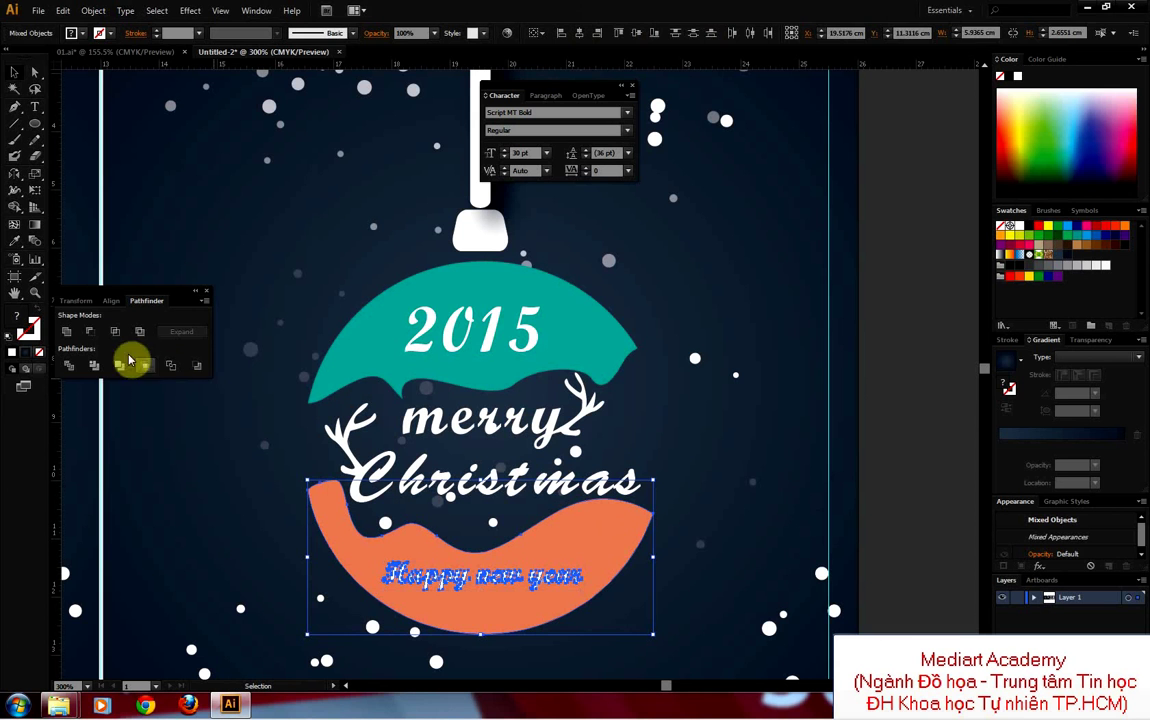
{"action": "left_click", "coordinate": [93, 331]}
{"action": "left_click", "coordinate": [730, 538]}
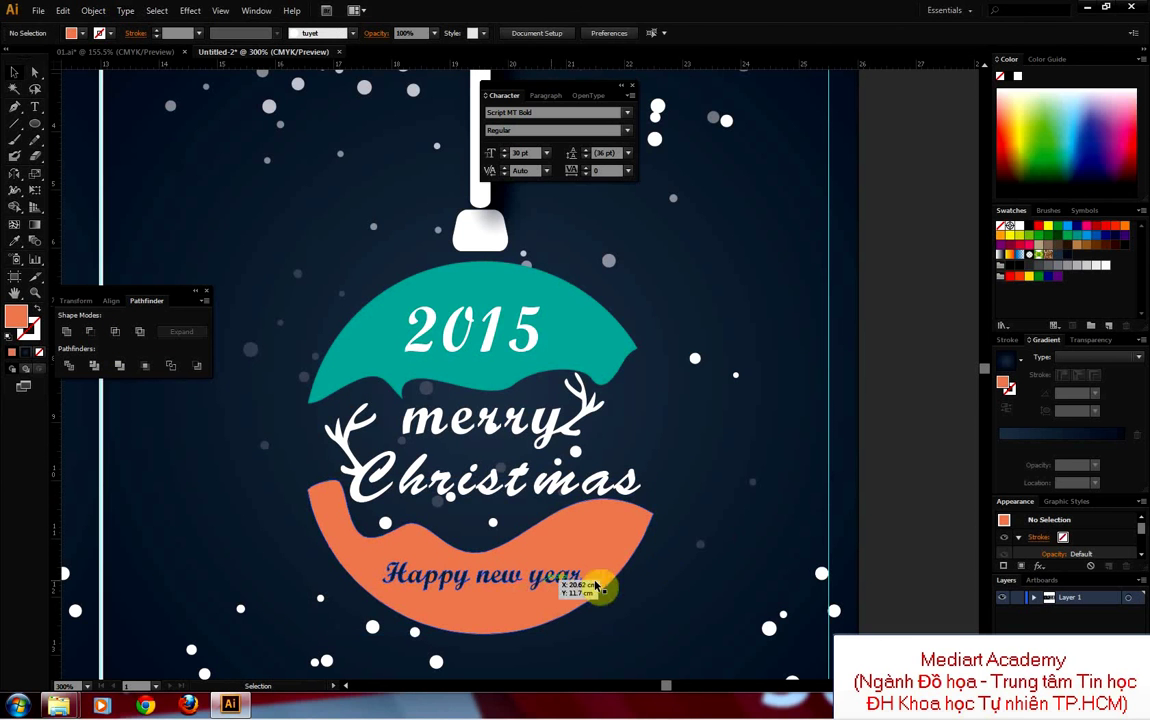
Step: Outline '2015' and cut it out of the teal cap with Minus Front
{"action": "left_click", "coordinate": [545, 320]}
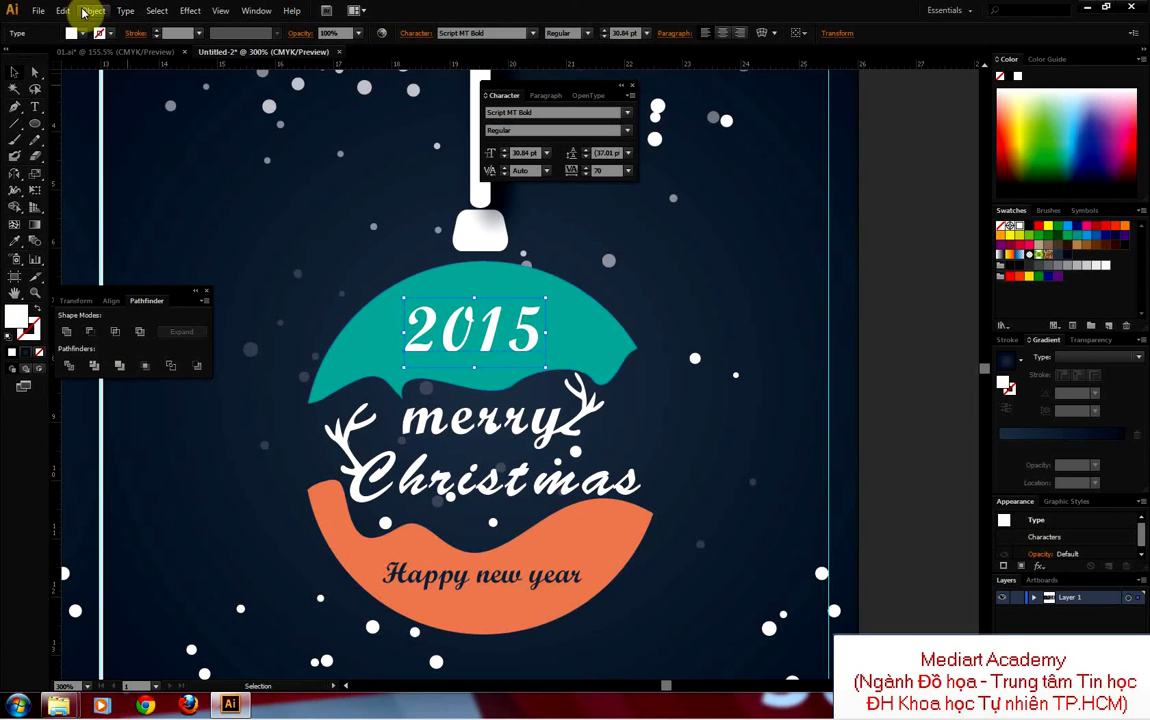
{"action": "left_click", "coordinate": [125, 11]}
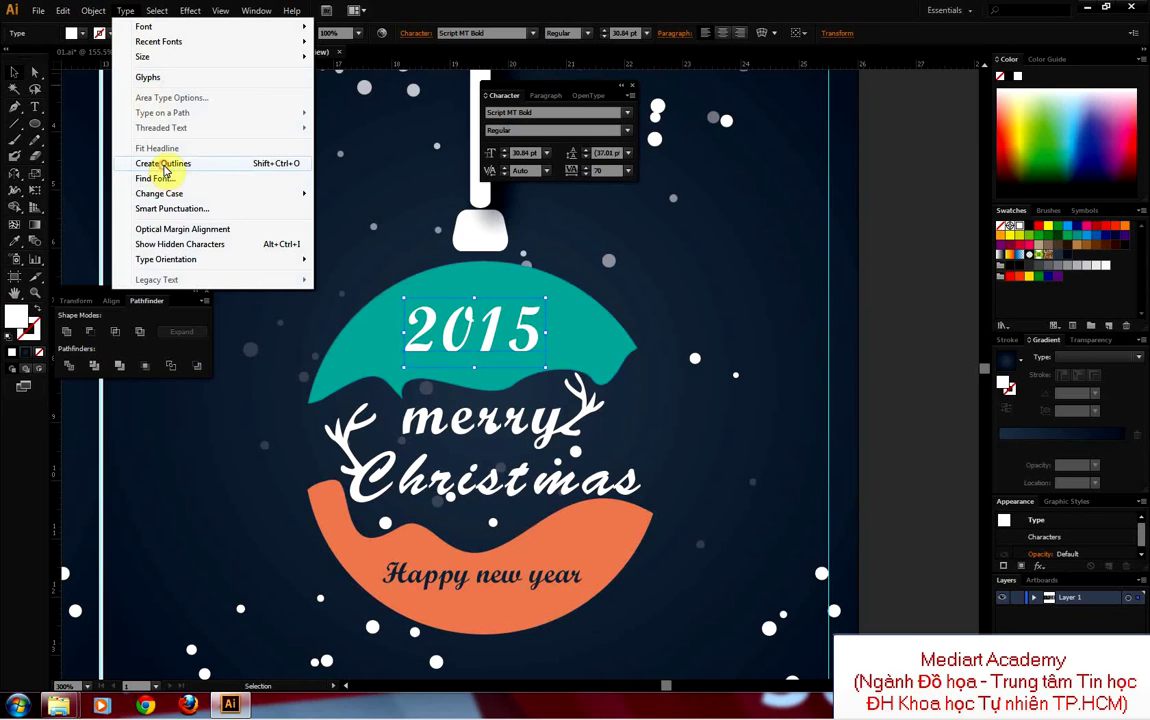
{"action": "left_click", "coordinate": [163, 163]}
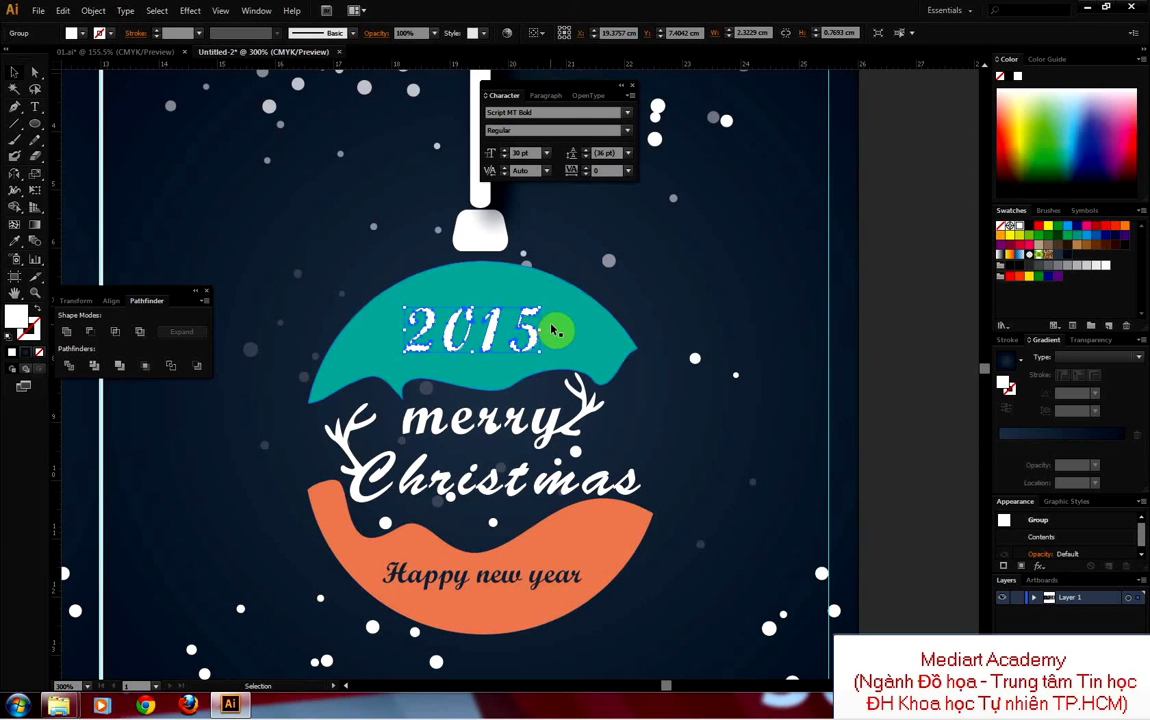
{"action": "left_click", "coordinate": [553, 330], "text": "shift"}
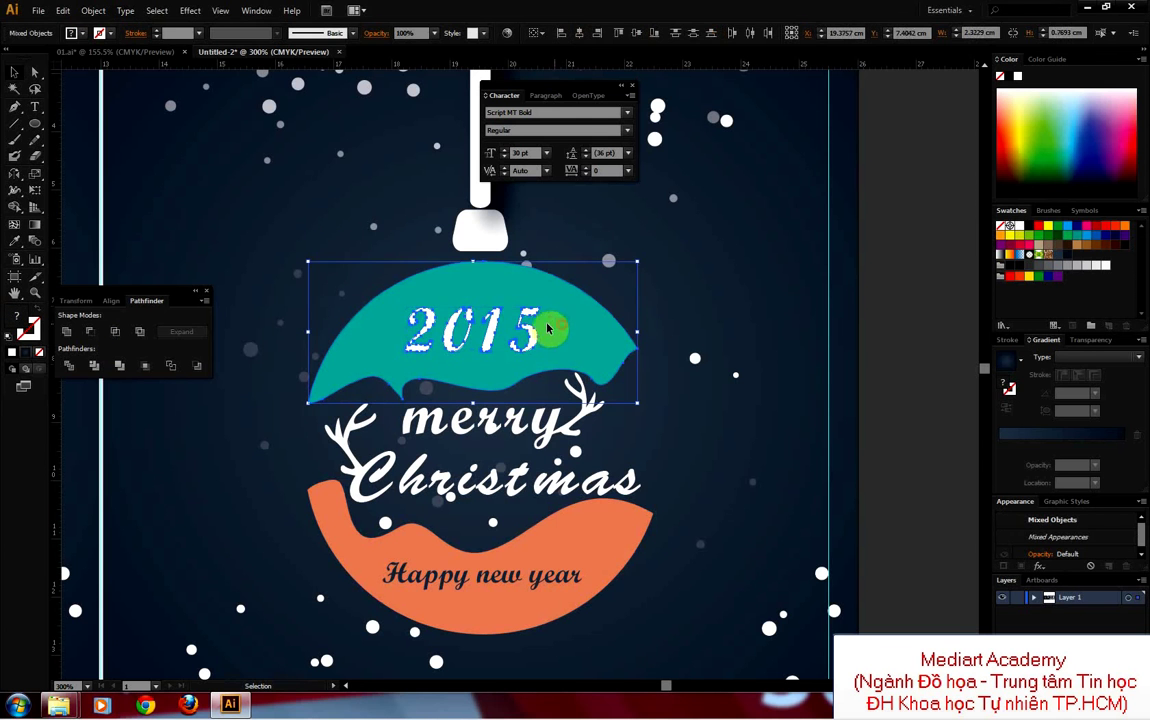
{"action": "left_click", "coordinate": [92, 334]}
{"action": "left_click", "coordinate": [718, 276]}
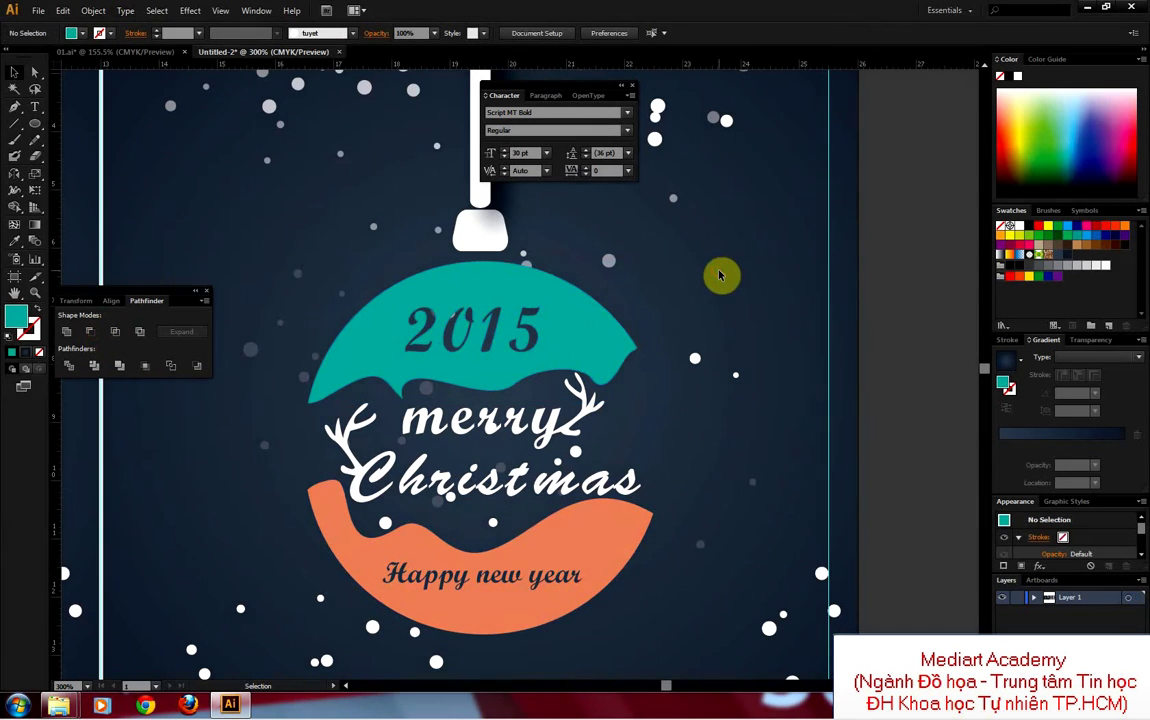
Step: Zoom out to all artboards, then zoom in on the first card's top edge
{"action": "key", "text": "ctrl+minus"}
{"action": "key", "text": "ctrl+minus"}
{"action": "key", "text": "ctrl+minus"}
{"action": "left_click_drag", "start_coordinate": [590, 416], "coordinate": [758, 447]}
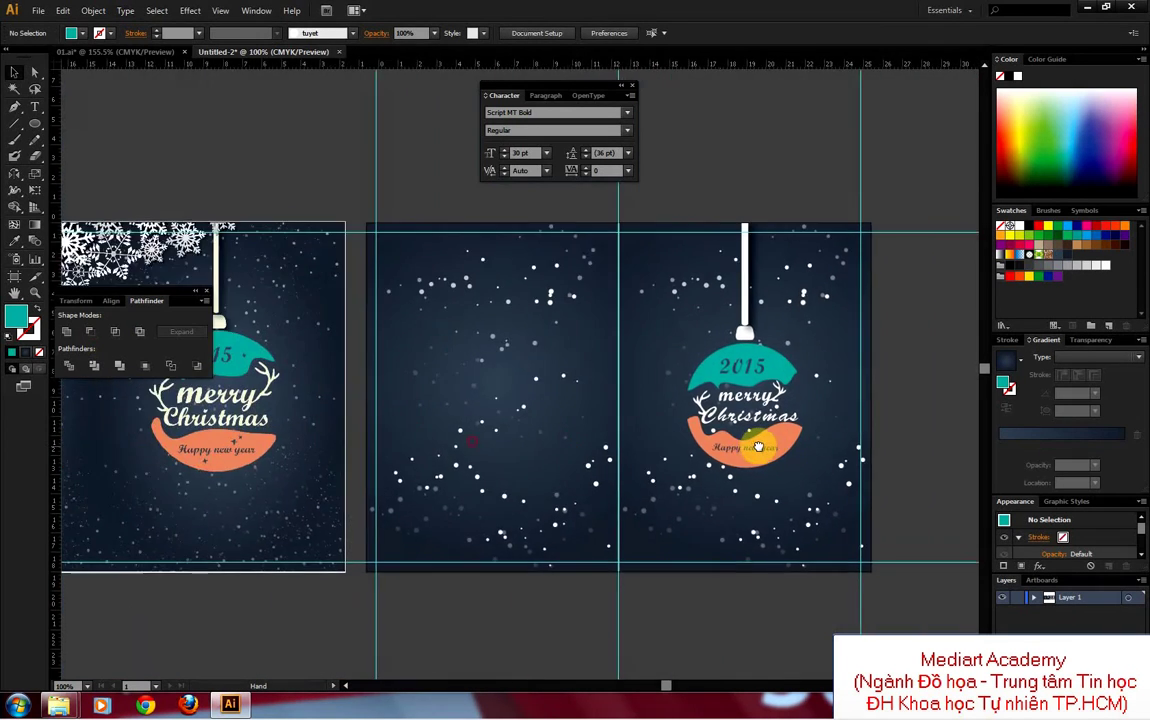
{"action": "left_click_drag", "start_coordinate": [548, 440], "coordinate": [688, 424]}
{"action": "mouse_move", "coordinate": [493, 413]}
{"action": "left_mouse_down"}
{"action": "mouse_move", "coordinate": [624, 413]}
{"action": "mouse_move", "coordinate": [511, 467]}
{"action": "mouse_move", "coordinate": [513, 477]}
{"action": "left_mouse_up"}
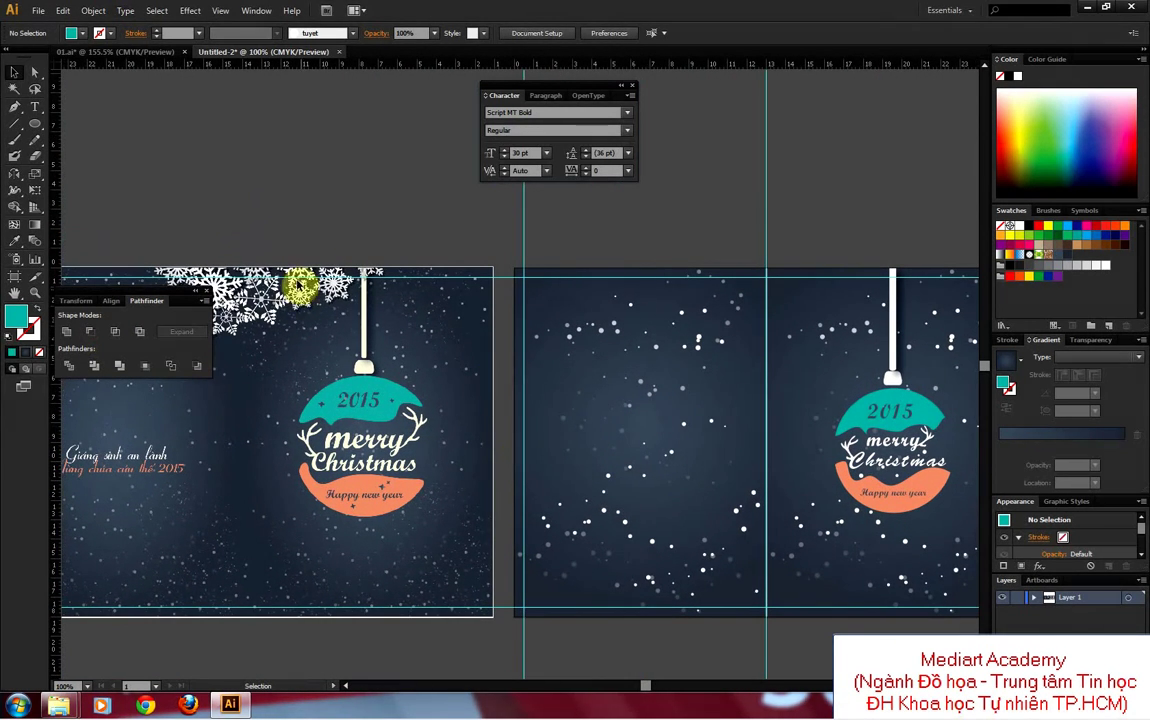
{"action": "mouse_move", "coordinate": [303, 208]}
{"action": "left_mouse_down"}
{"action": "mouse_move", "coordinate": [431, 334]}
{"action": "mouse_move", "coordinate": [395, 363]}
{"action": "left_mouse_up"}
{"action": "left_click", "coordinate": [14, 72]}
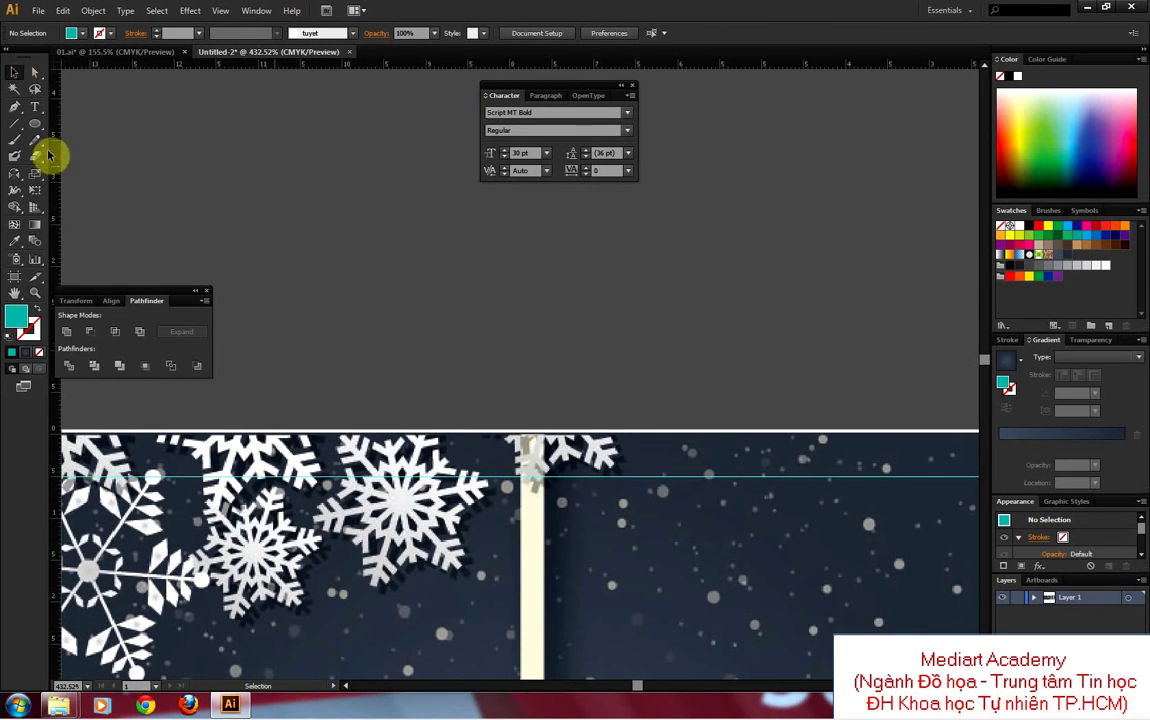
{"action": "left_click_drag", "start_coordinate": [36, 128], "coordinate": [69, 177]}
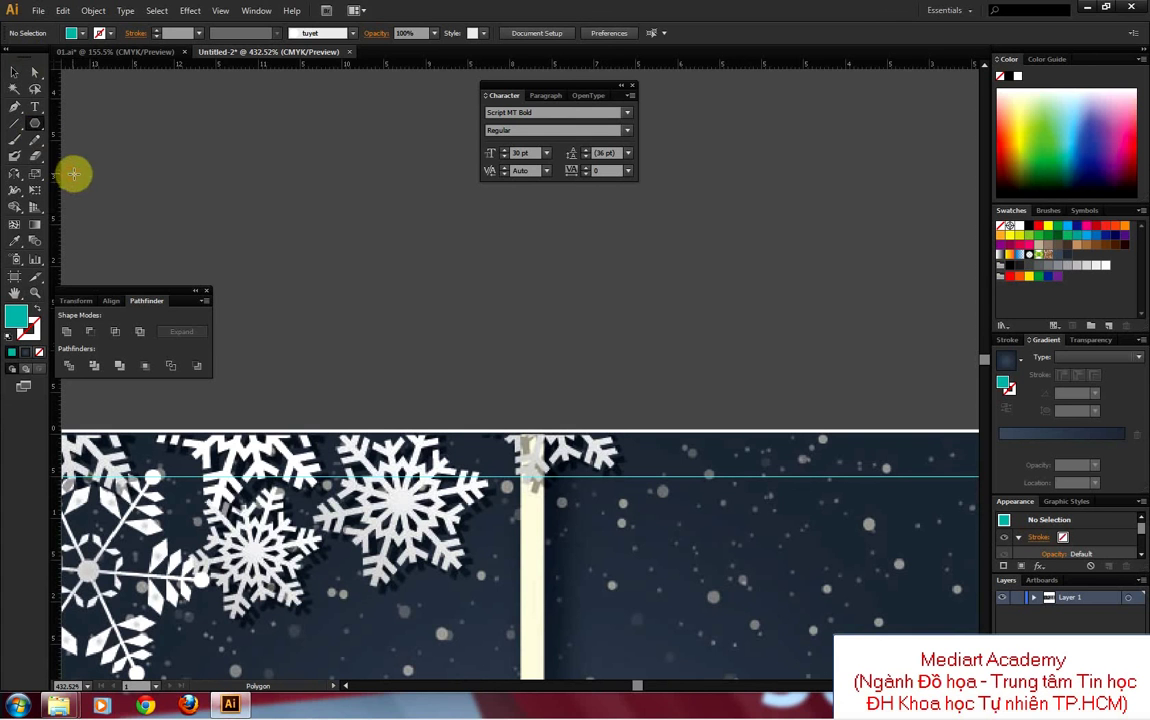
Step: Draw a 12-point star above the first card, discarding an accidental hexagon
{"action": "left_click_drag", "start_coordinate": [441, 239], "coordinate": [504, 308]}
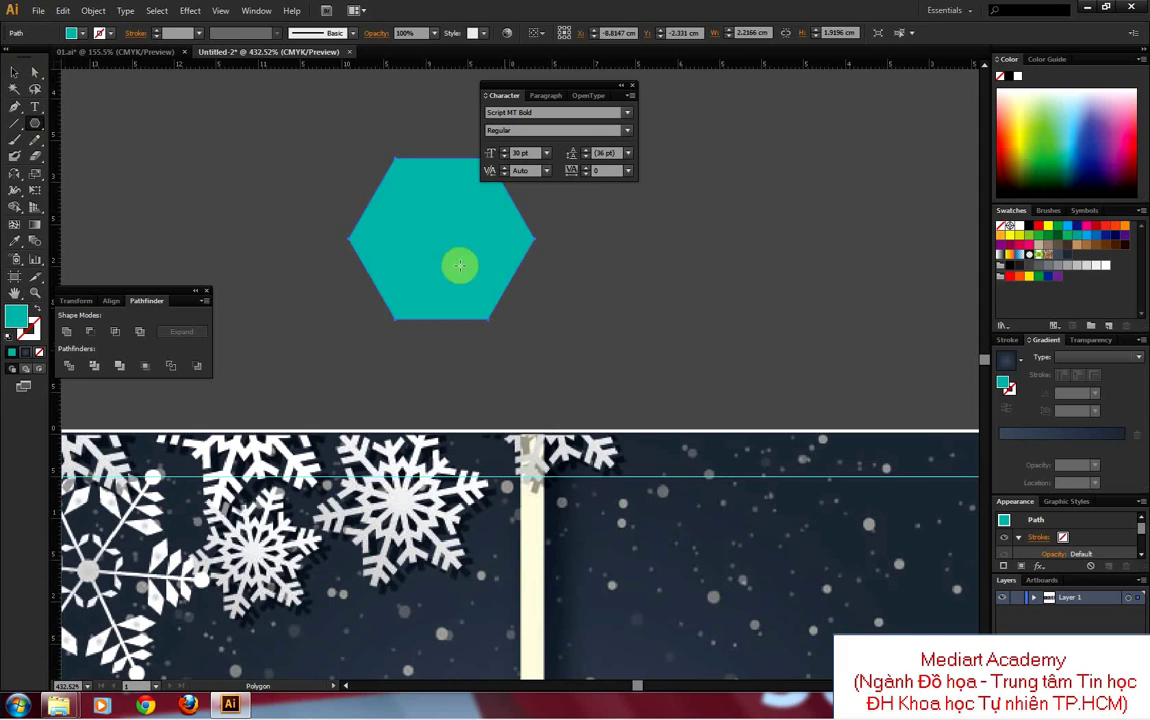
{"action": "key", "text": "Delete"}
{"action": "left_click_drag", "start_coordinate": [37, 126], "coordinate": [104, 194]}
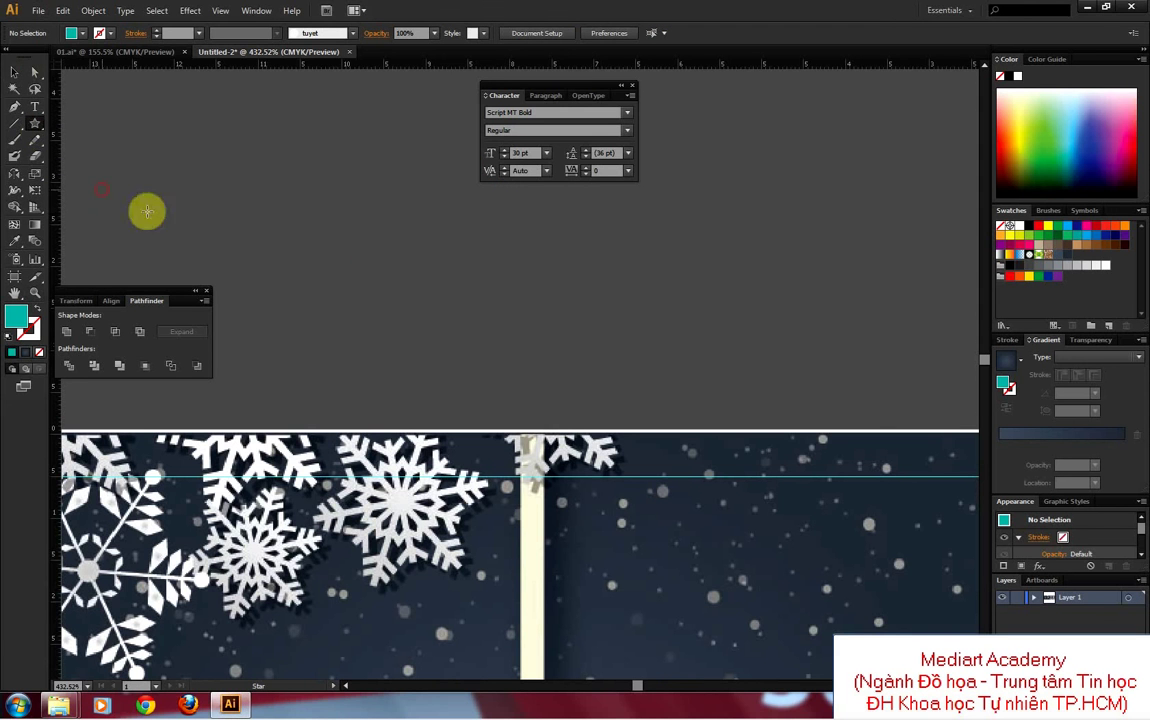
{"action": "left_click_drag", "start_coordinate": [462, 248], "coordinate": [521, 310]}
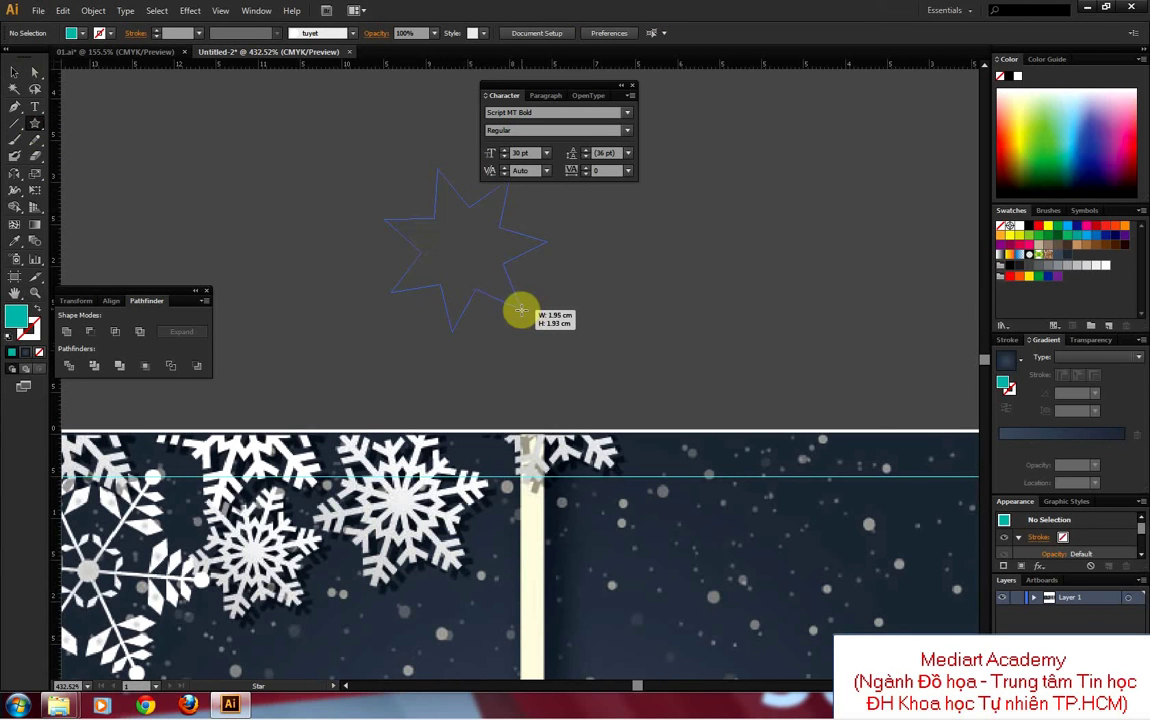
{"action": "left_click_drag", "start_coordinate": [521, 312], "coordinate": [508, 298]}
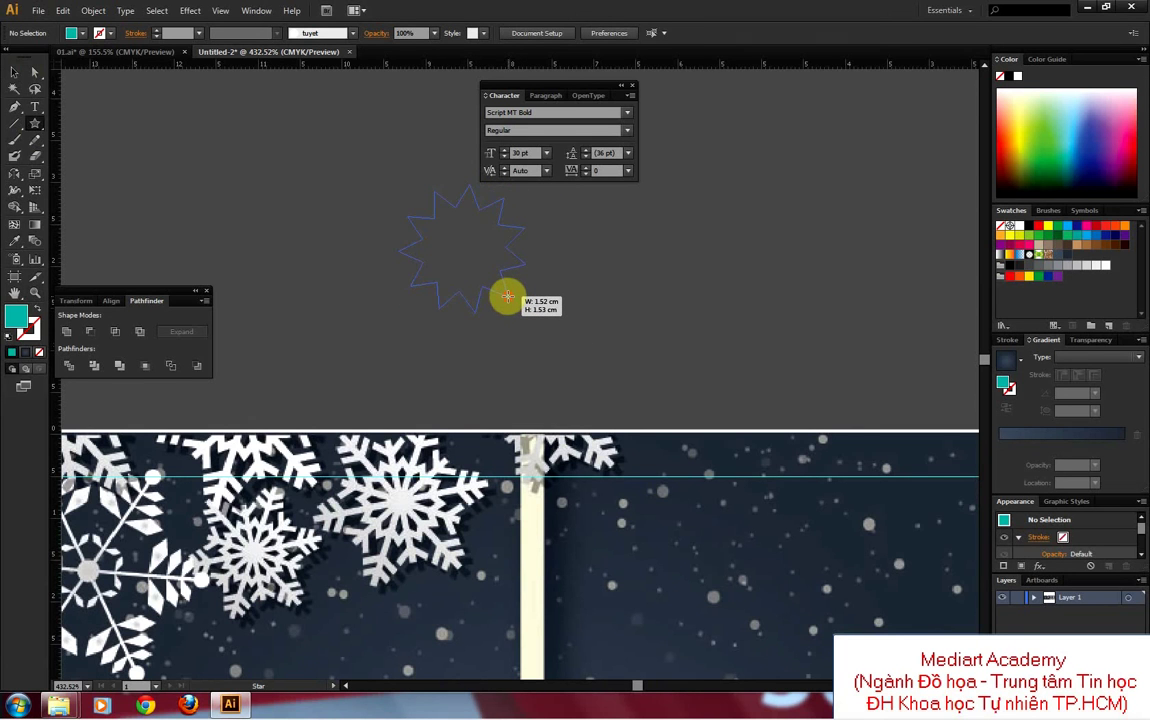
{"action": "left_click_drag", "start_coordinate": [508, 297], "coordinate": [508, 297]}
Step: Make the star a white 1 pt outline with no fill and move it down slightly
{"action": "left_click", "coordinate": [14, 72]}
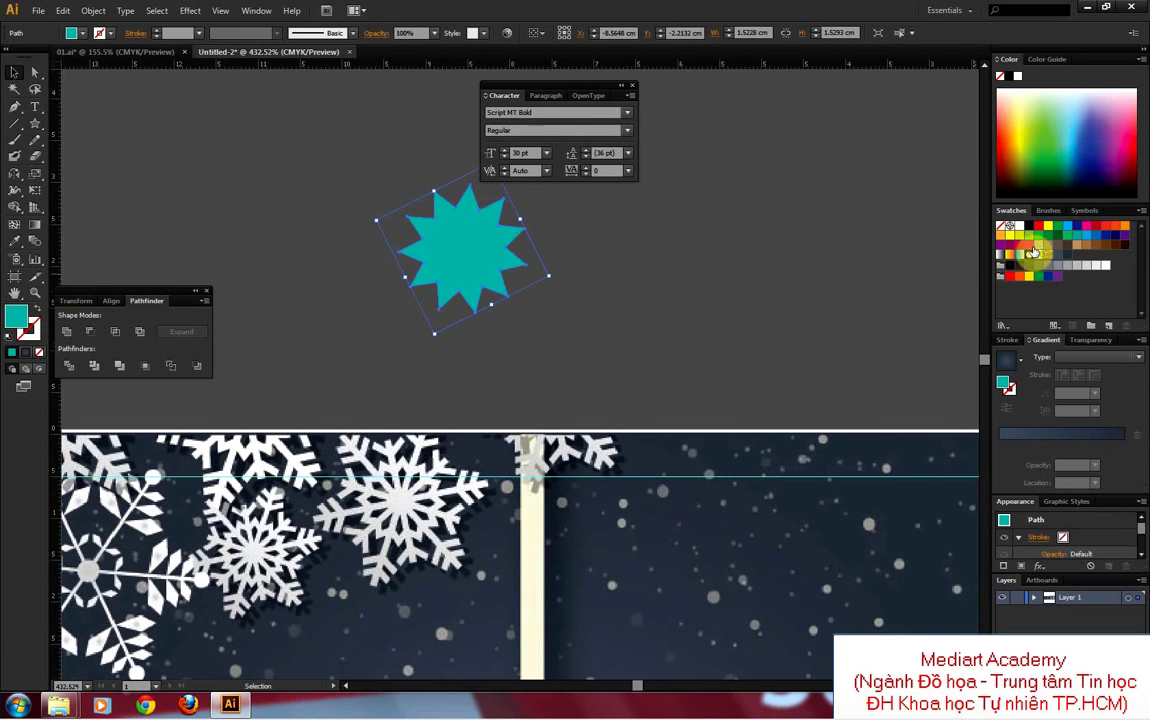
{"action": "left_click", "coordinate": [1018, 226]}
{"action": "left_click", "coordinate": [37, 311]}
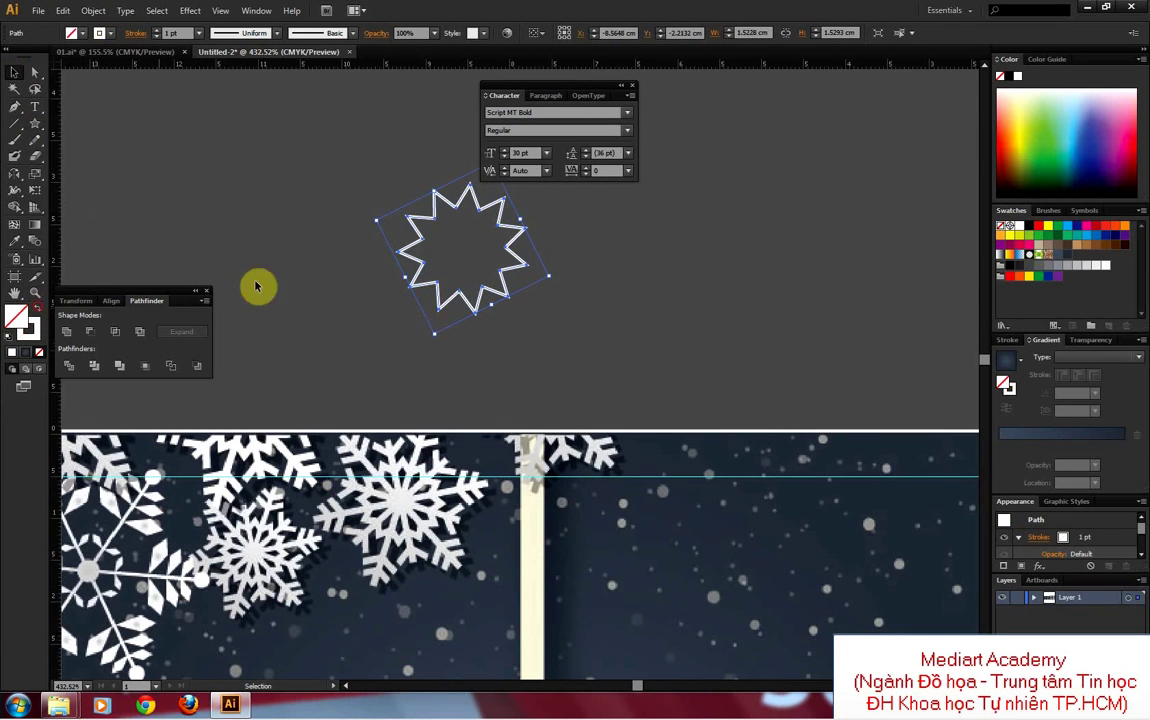
{"action": "left_click", "coordinate": [333, 193]}
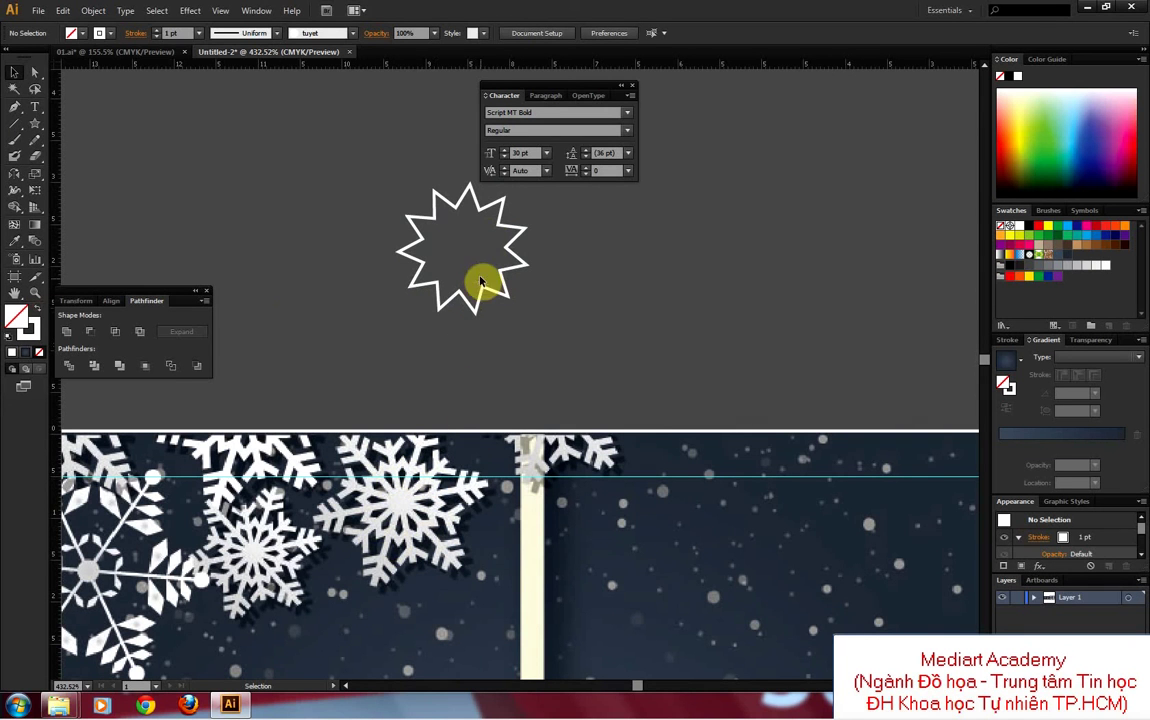
{"action": "left_click_drag", "start_coordinate": [483, 303], "coordinate": [480, 343]}
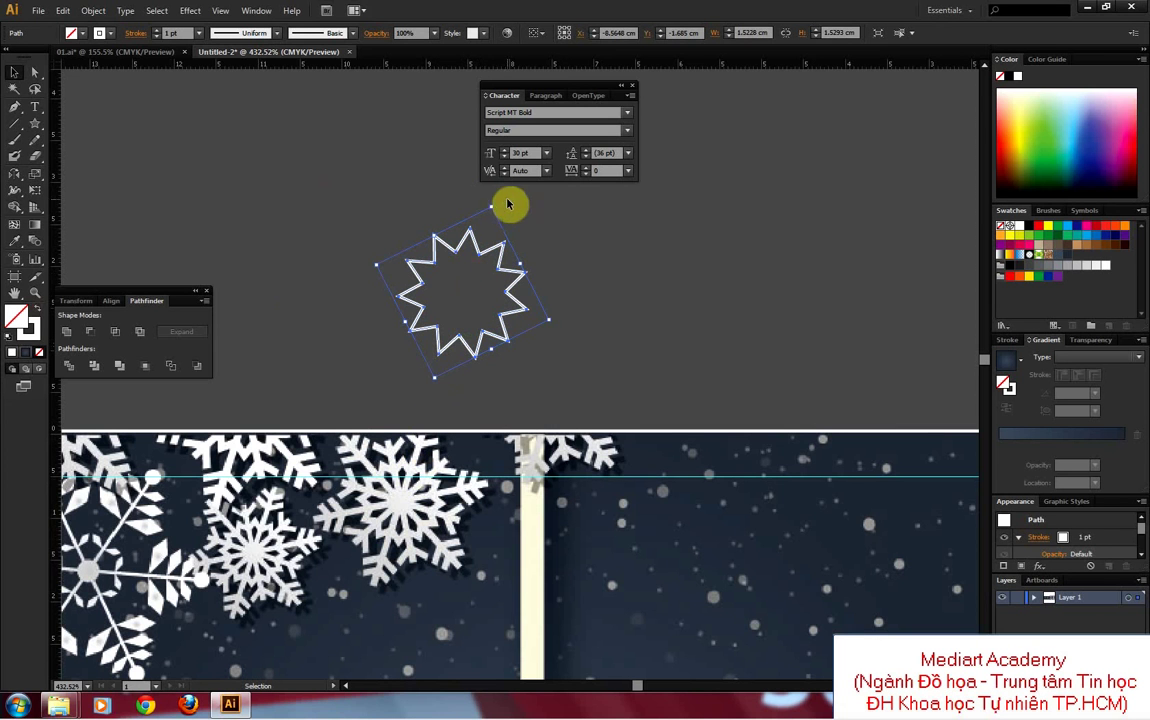
{"action": "left_click", "coordinate": [449, 188]}
Step: Draw short branch lines rising from the star's top point
{"action": "left_click", "coordinate": [15, 106]}
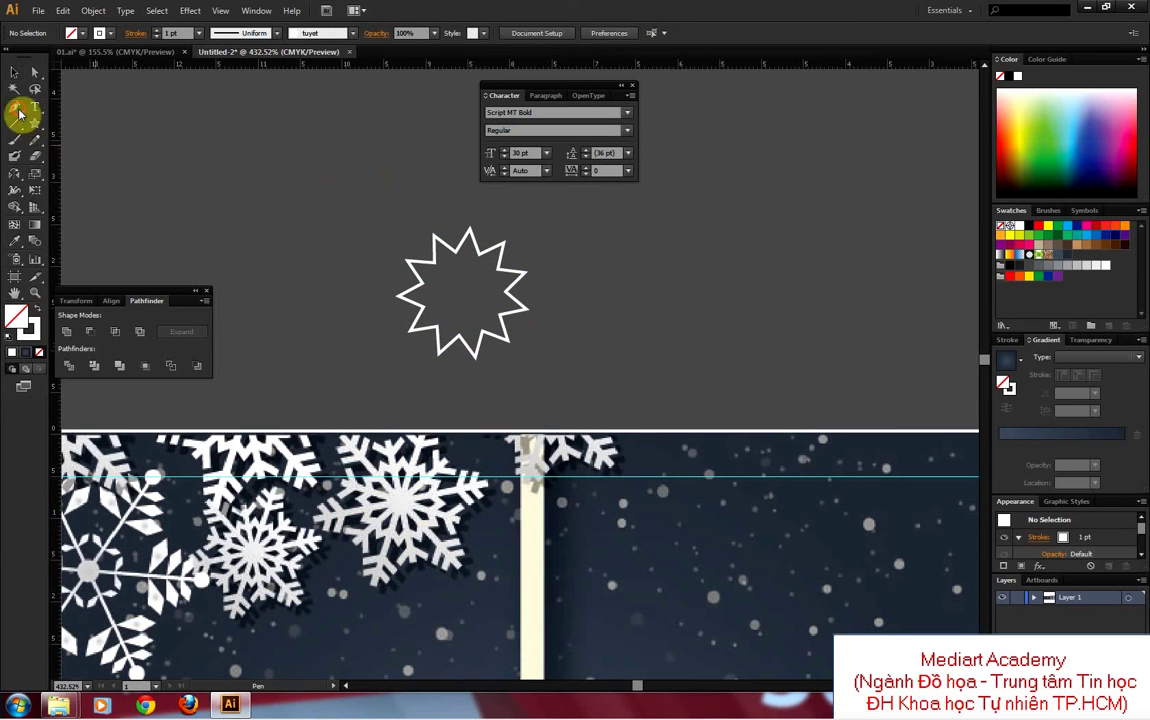
{"action": "left_click", "coordinate": [455, 250]}
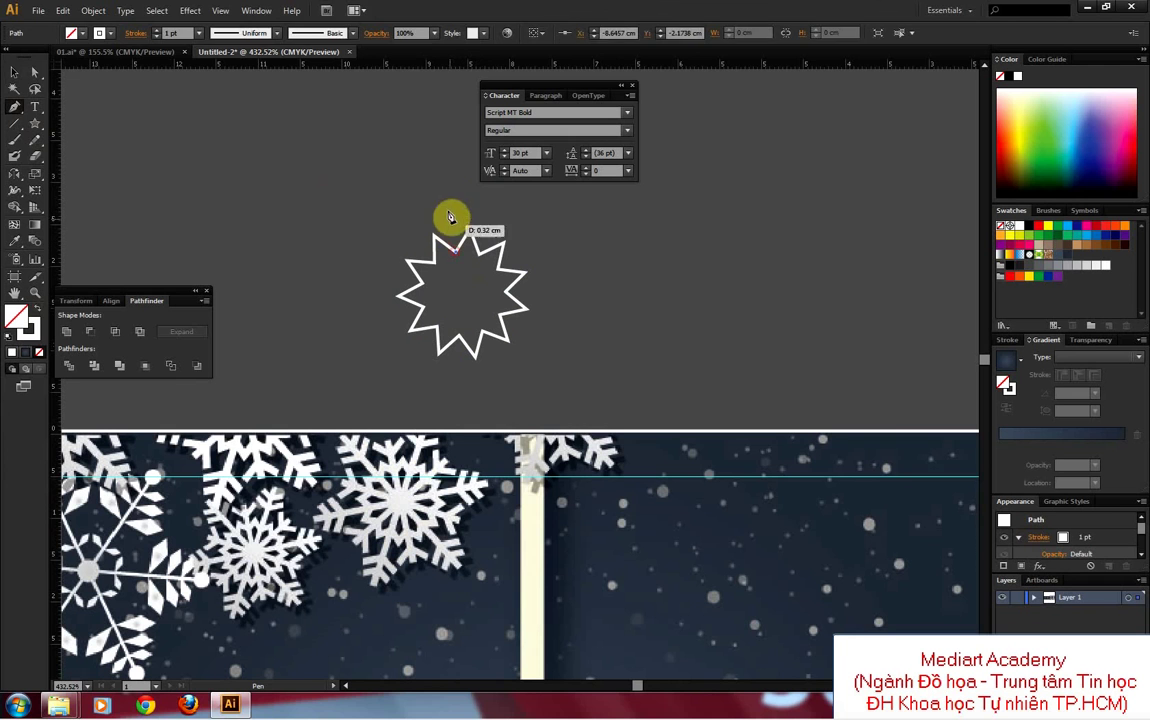
{"action": "left_click_drag", "start_coordinate": [448, 209], "coordinate": [448, 214]}
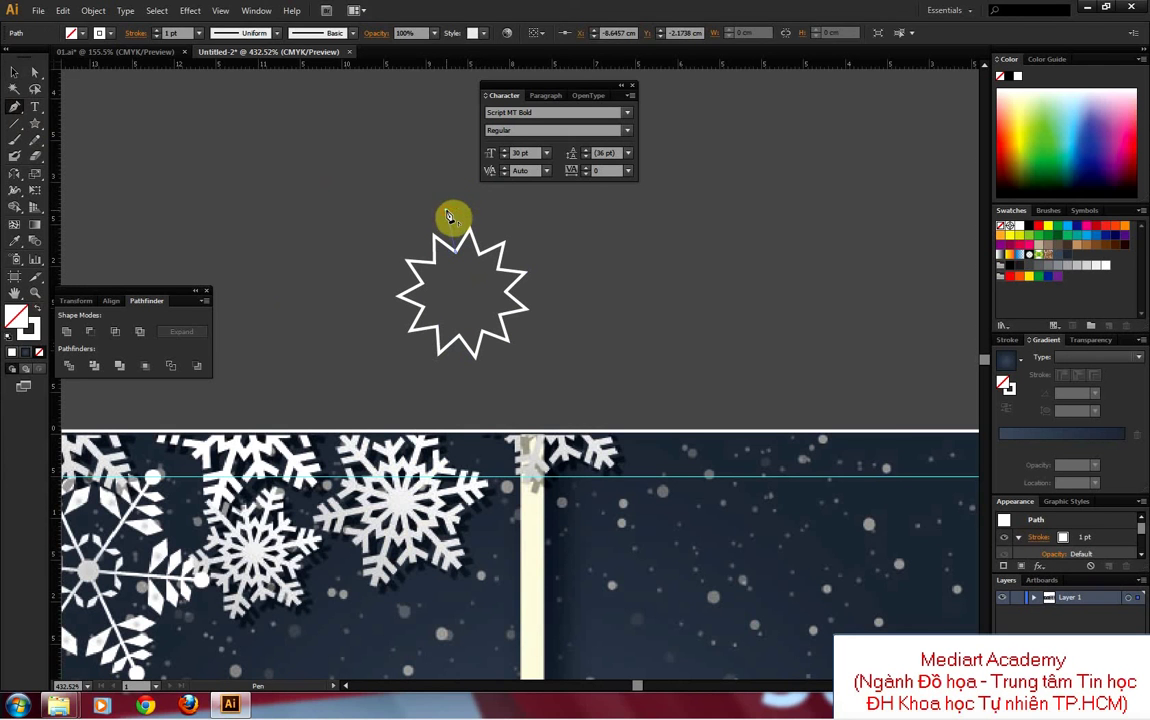
{"action": "left_click", "coordinate": [447, 211]}
{"action": "left_click", "coordinate": [15, 72]}
{"action": "left_click", "coordinate": [212, 146]}
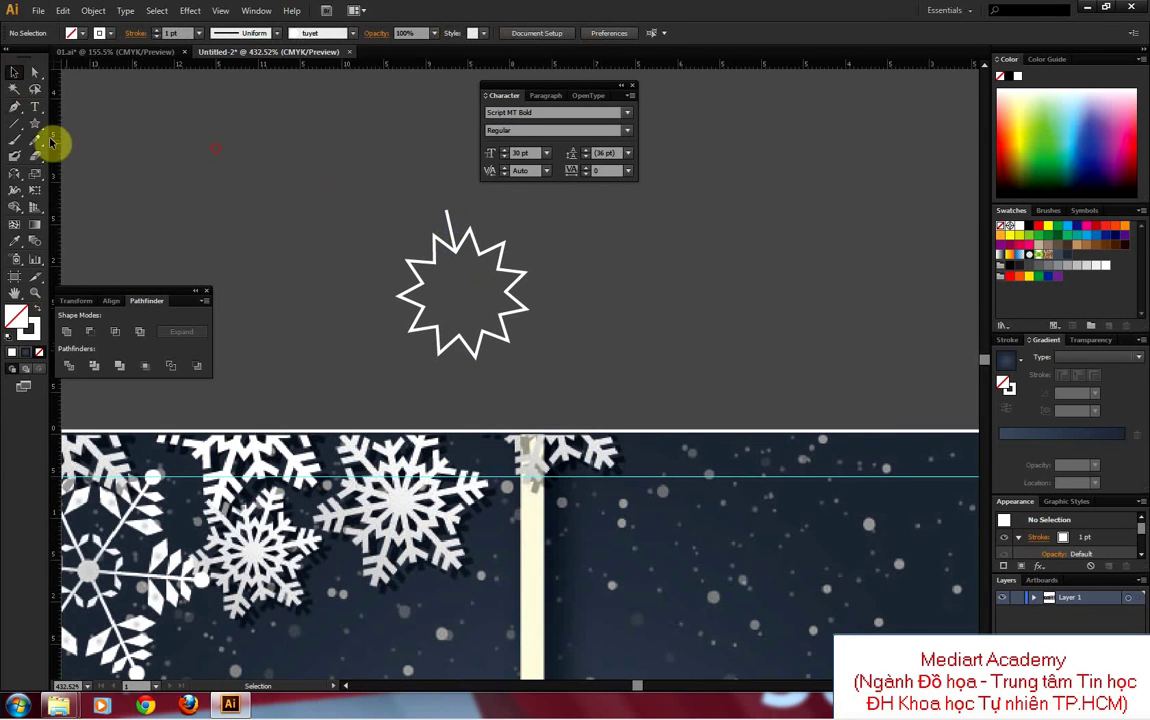
{"action": "left_click", "coordinate": [15, 106]}
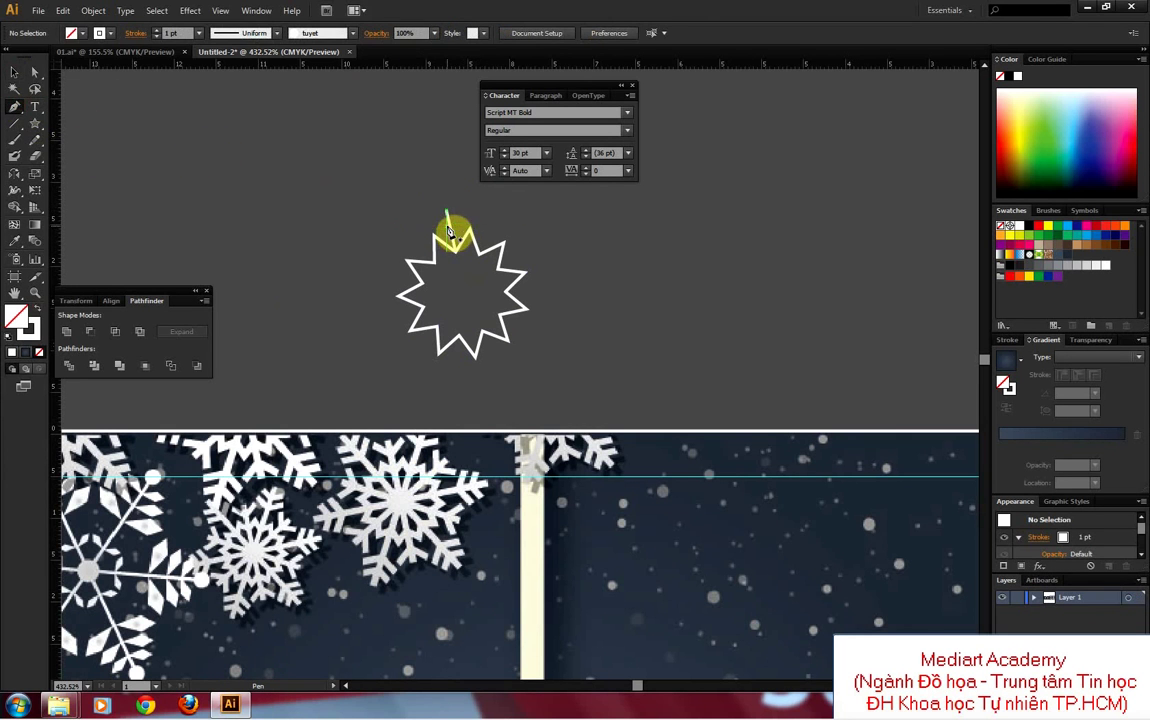
{"action": "left_click_drag", "start_coordinate": [450, 230], "coordinate": [455, 240]}
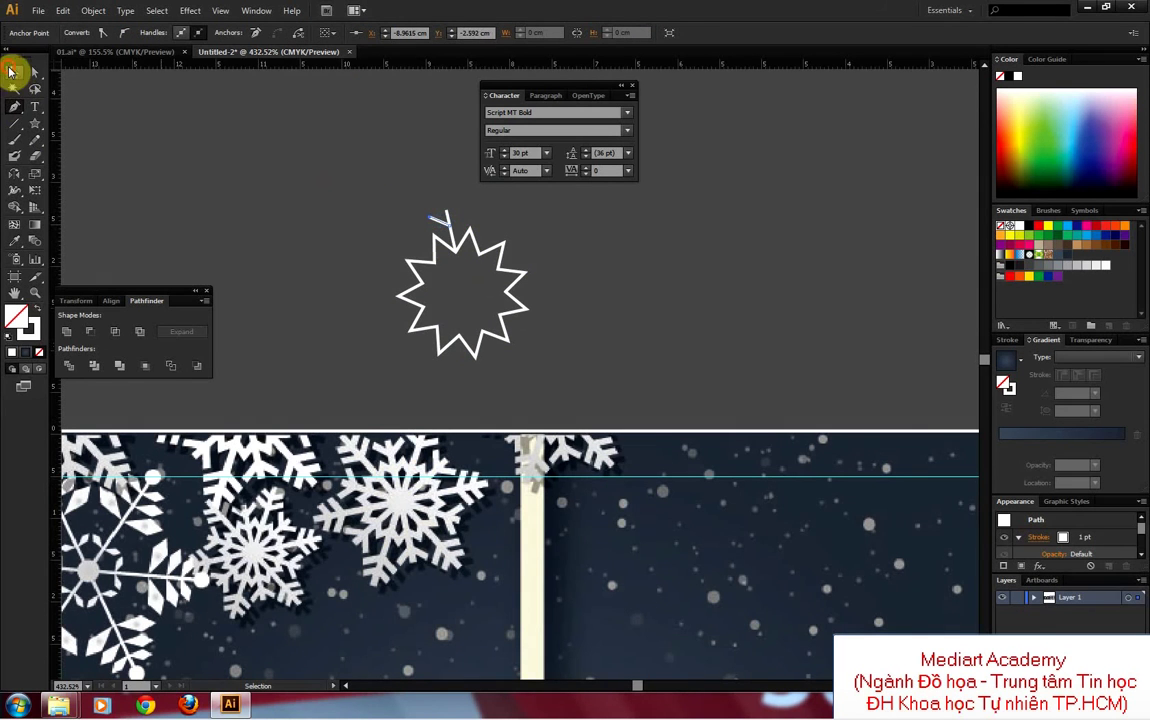
{"action": "left_click", "coordinate": [15, 72]}
Step: Duplicate the branch line lower down and reflect a copy of both across the arm
{"action": "key", "text": "ctrl+space"}
{"action": "left_click_drag", "start_coordinate": [403, 200], "coordinate": [495, 272]}
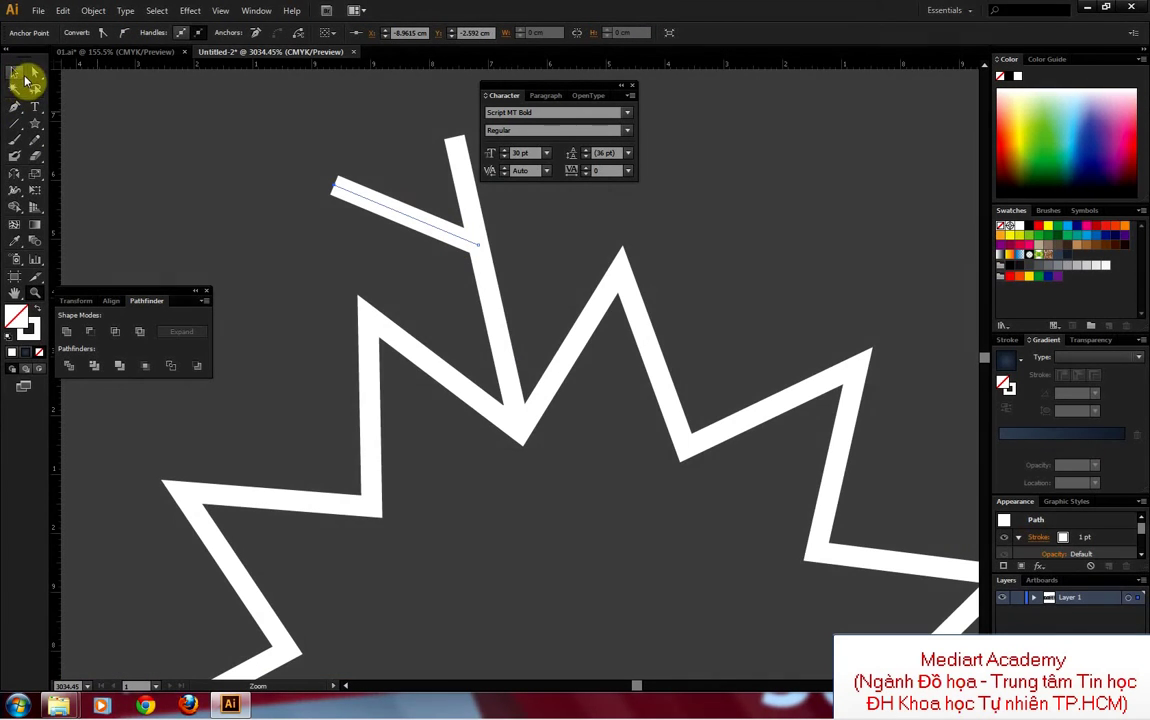
{"action": "left_click", "coordinate": [15, 74]}
{"action": "left_click_drag", "start_coordinate": [410, 218], "coordinate": [429, 306]}
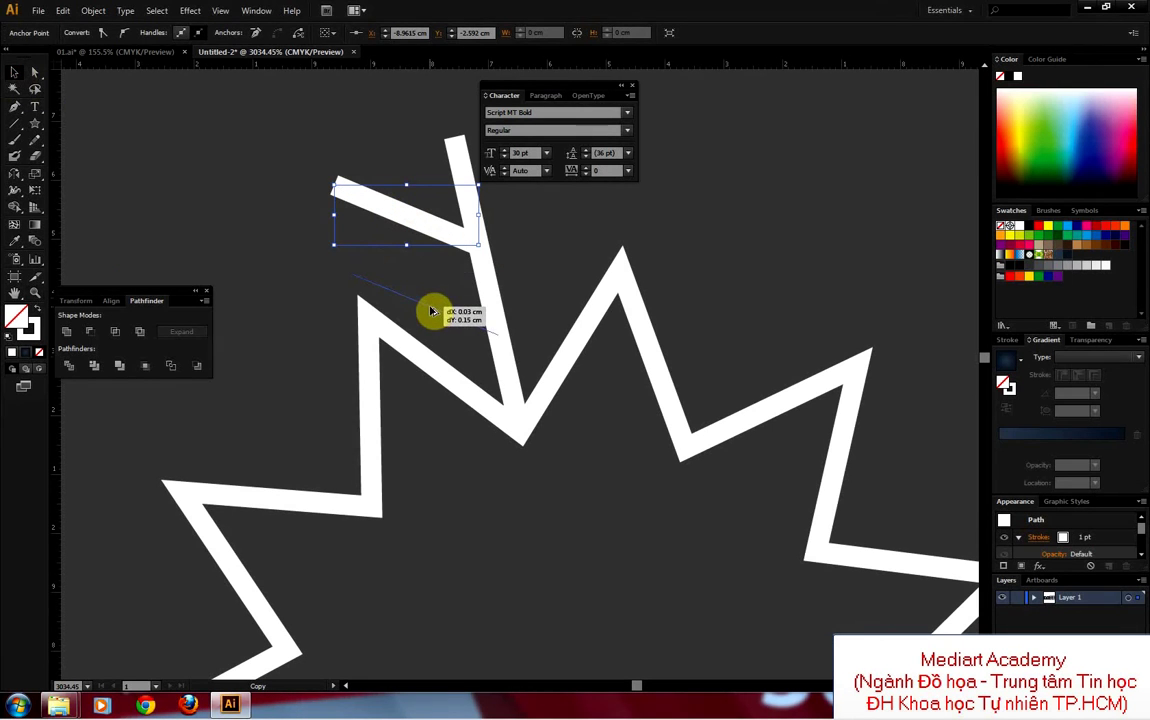
{"action": "left_click", "coordinate": [432, 228], "text": "shift"}
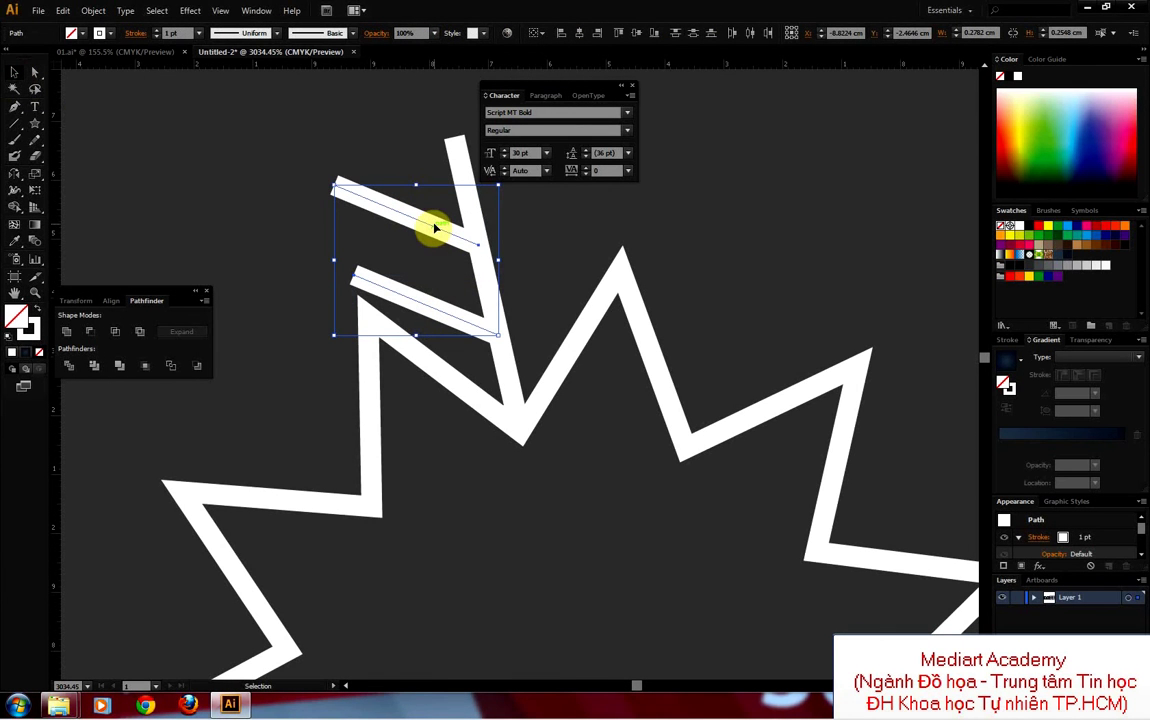
{"action": "key", "text": "o"}
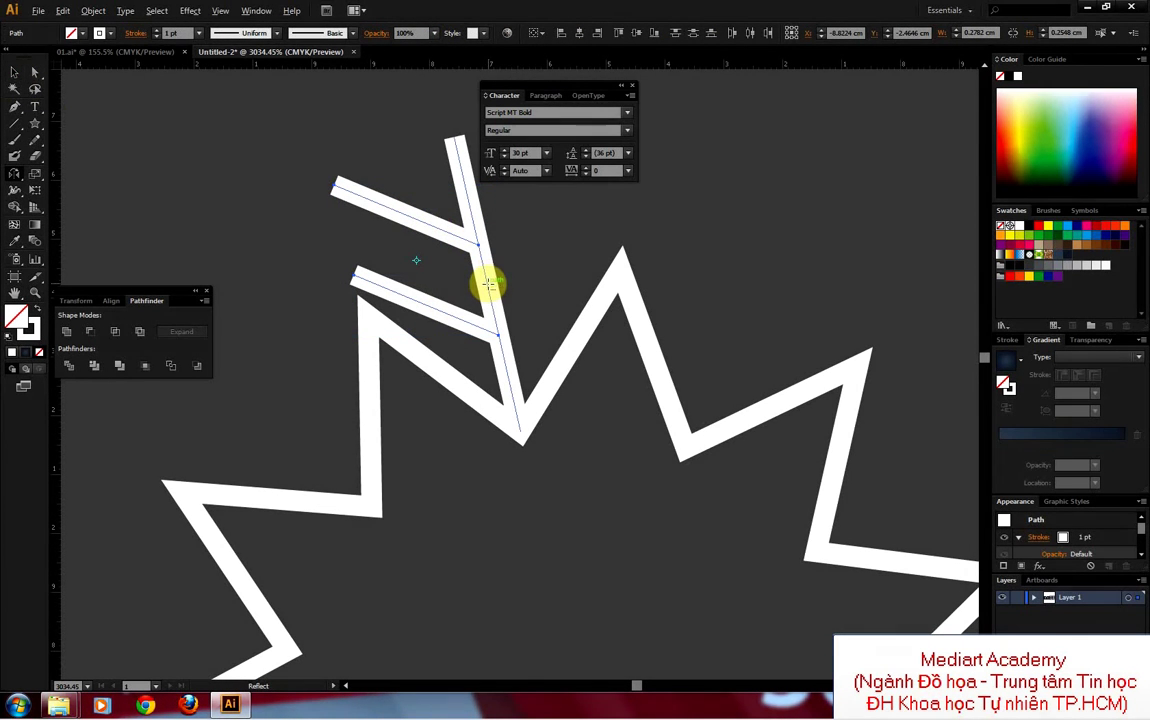
{"action": "left_click", "coordinate": [487, 285], "text": "alt"}
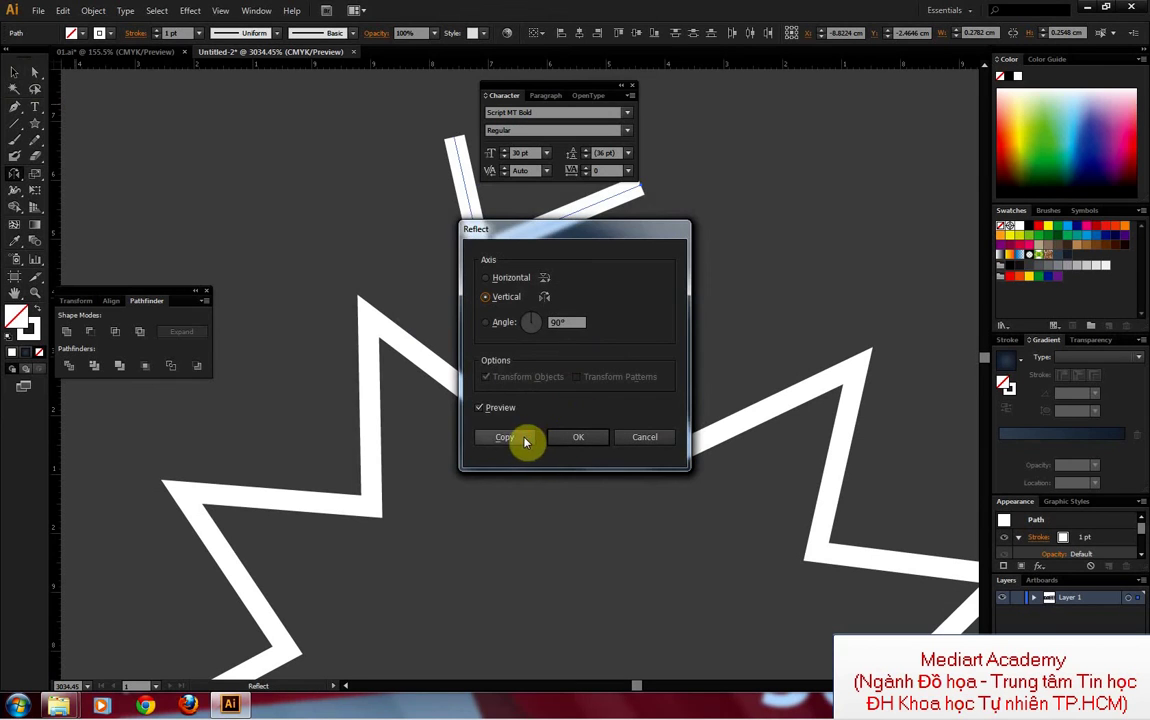
{"action": "left_click", "coordinate": [521, 436]}
{"action": "left_click", "coordinate": [14, 72]}
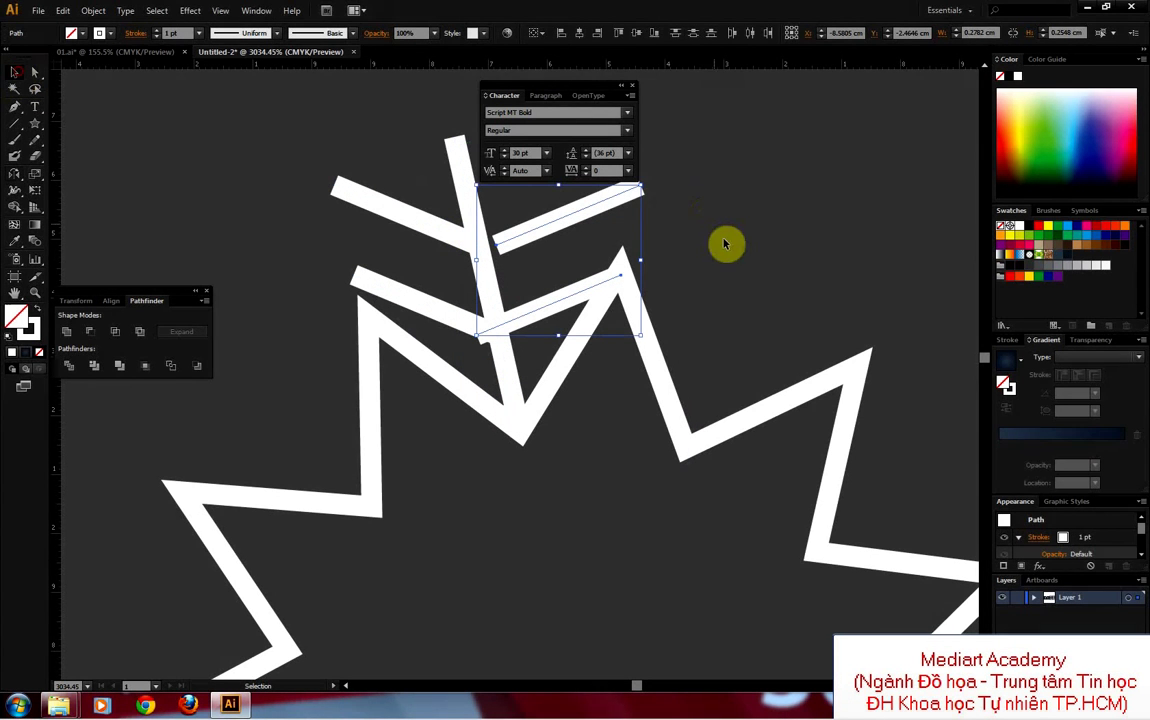
Step: Rotate and nudge the mirrored stroke against the stem, then group all branch strokes
{"action": "left_click_drag", "start_coordinate": [645, 181], "coordinate": [621, 141]}
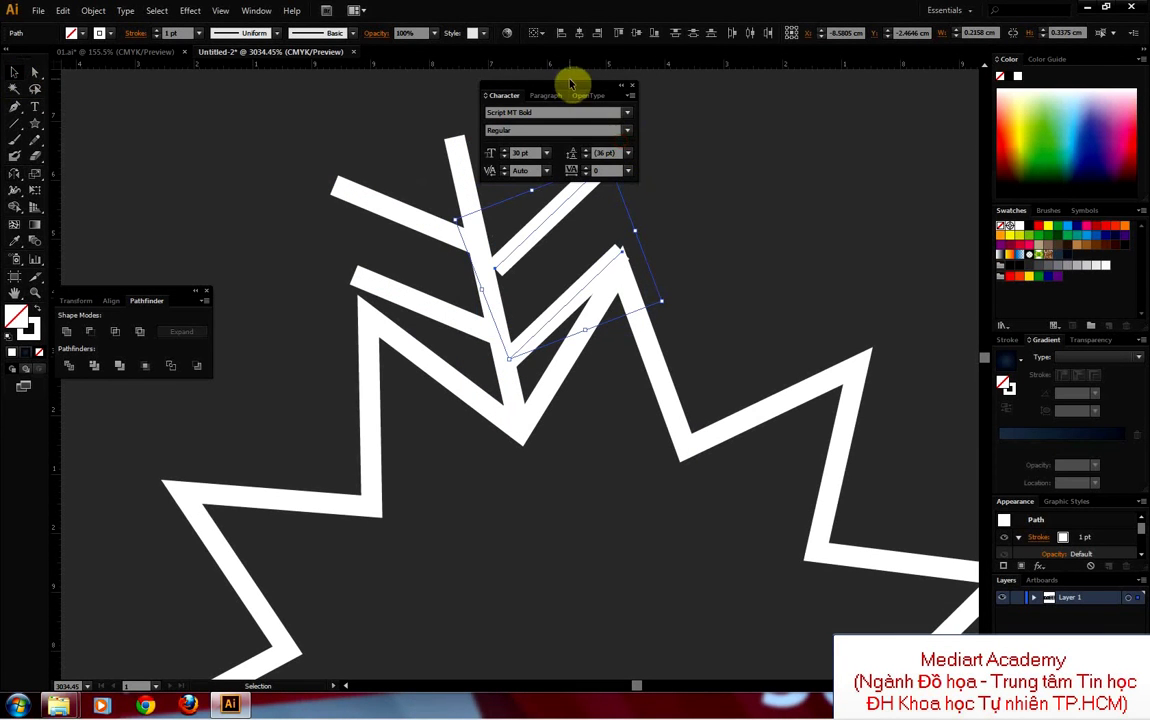
{"action": "left_click_drag", "start_coordinate": [570, 84], "coordinate": [817, 96]}
{"action": "left_click_drag", "start_coordinate": [547, 221], "coordinate": [532, 203]}
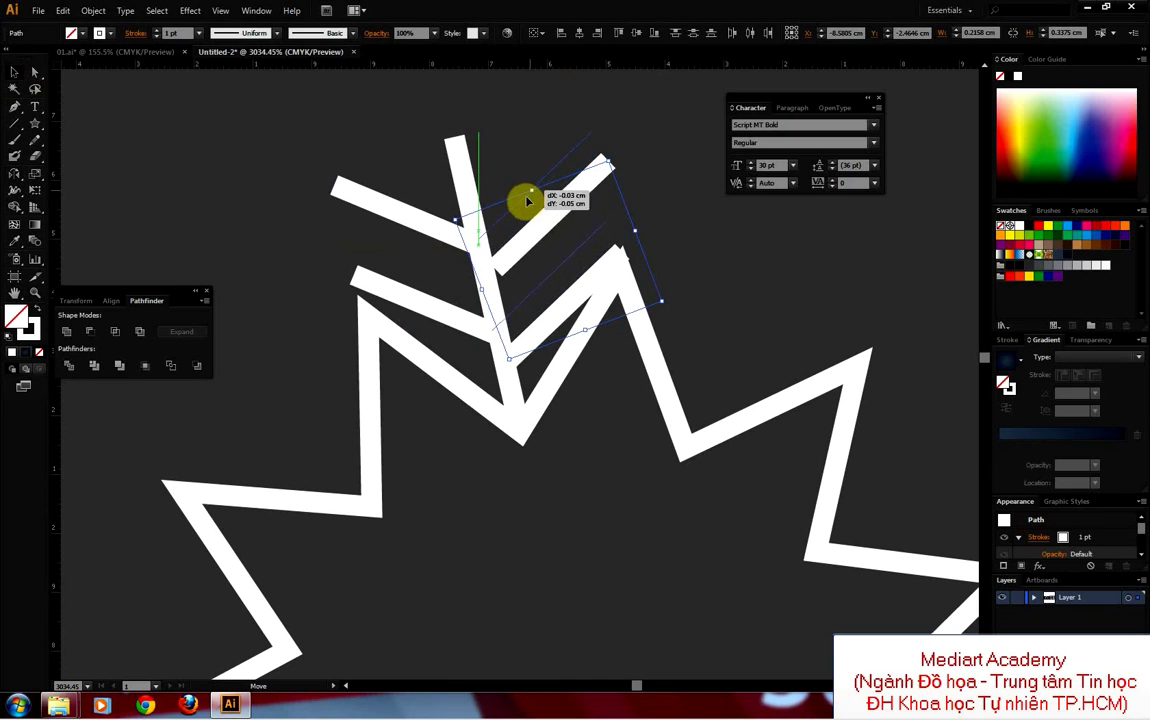
{"action": "left_click", "coordinate": [637, 187]}
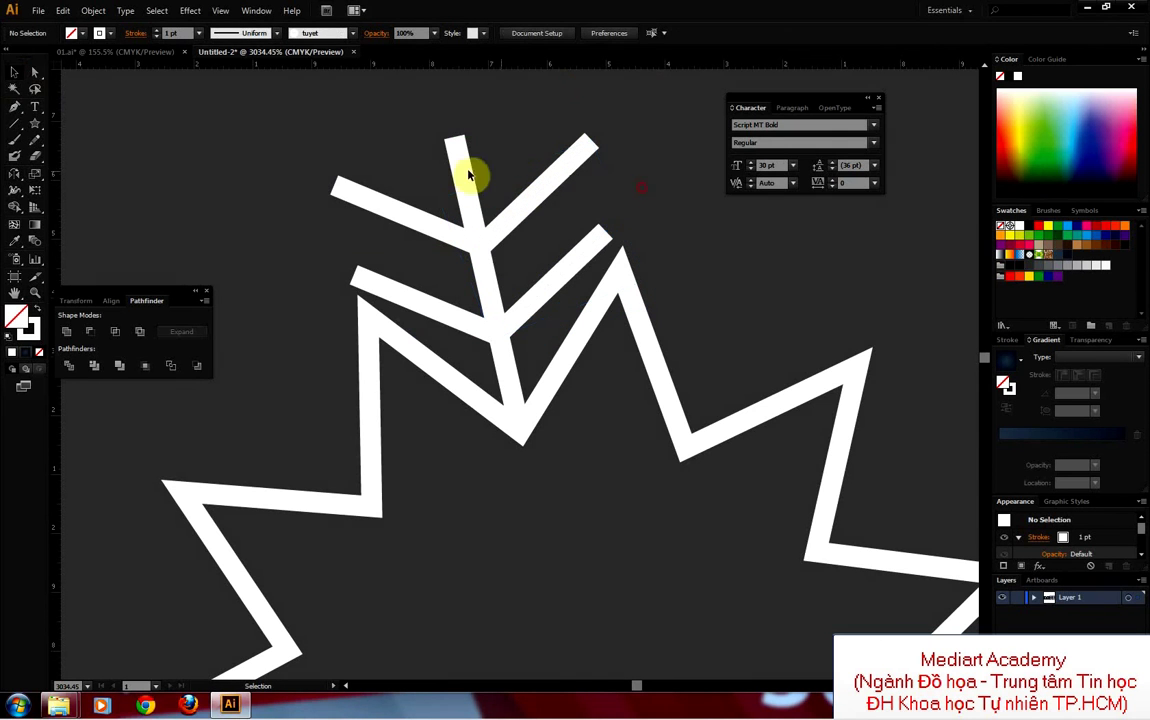
{"action": "left_click_drag", "start_coordinate": [539, 323], "coordinate": [539, 326]}
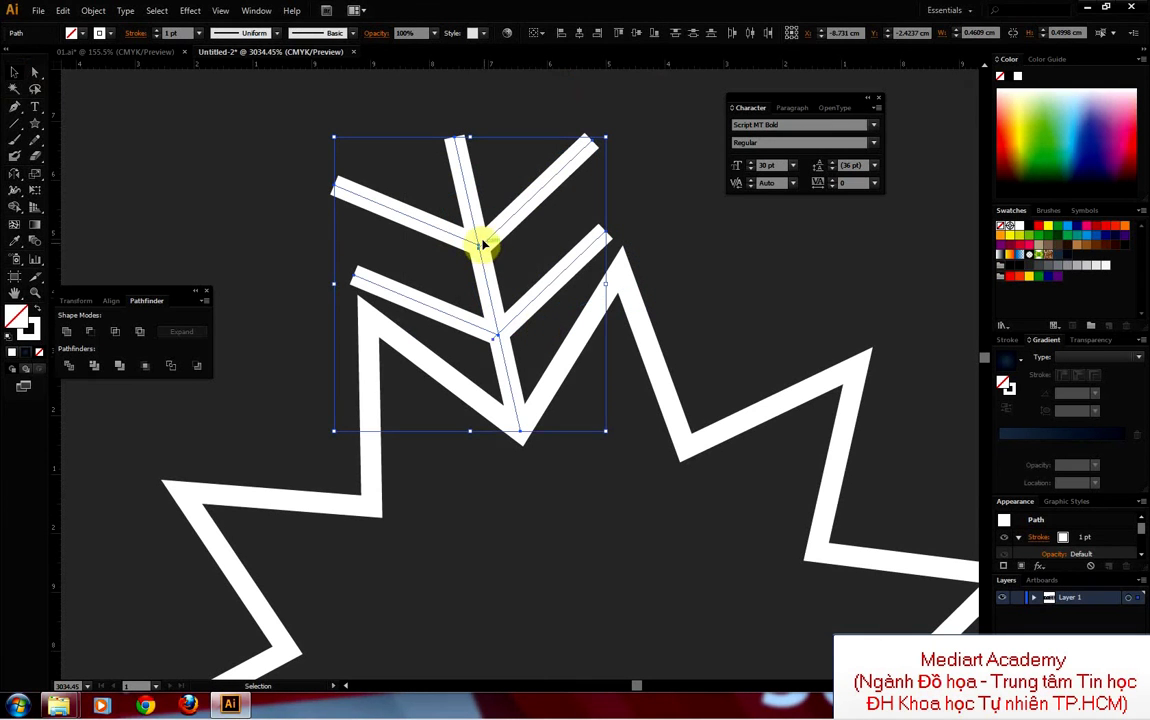
{"action": "right_click", "coordinate": [483, 240]}
{"action": "left_click", "coordinate": [520, 304]}
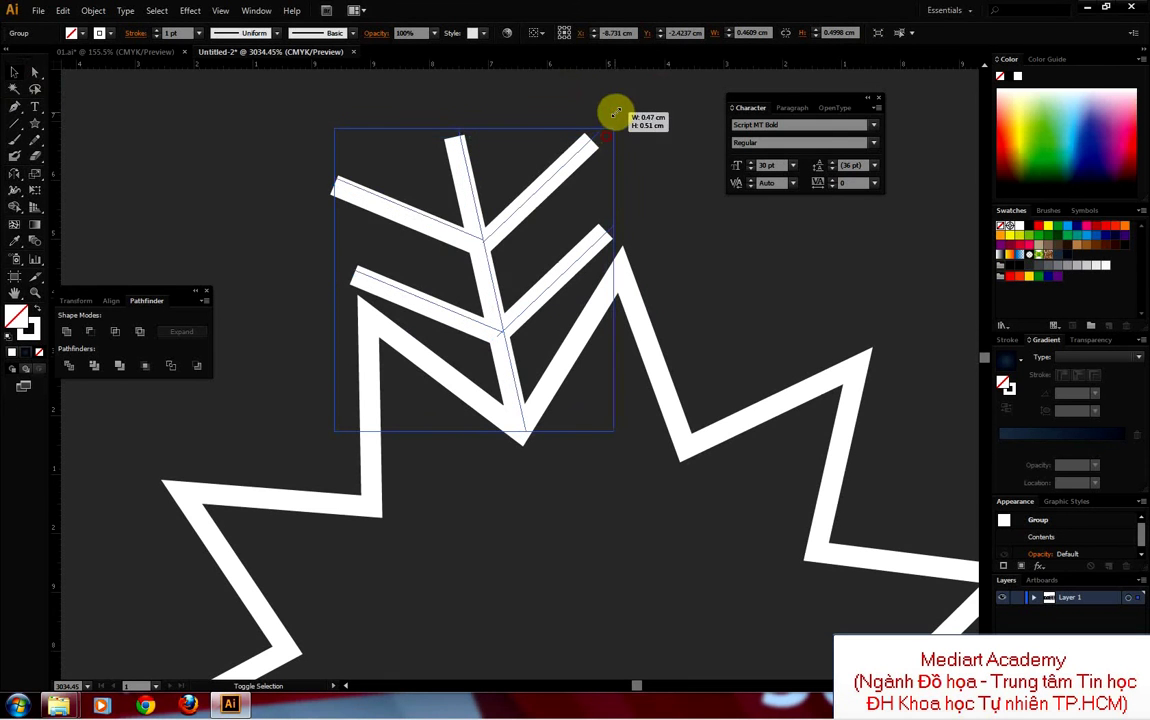
Step: Tilt the grouped chevron arm slightly and shift it left onto the star's top point
{"action": "left_click_drag", "start_coordinate": [606, 137], "coordinate": [611, 110]}
{"action": "left_click_drag", "start_coordinate": [490, 277], "coordinate": [482, 277]}
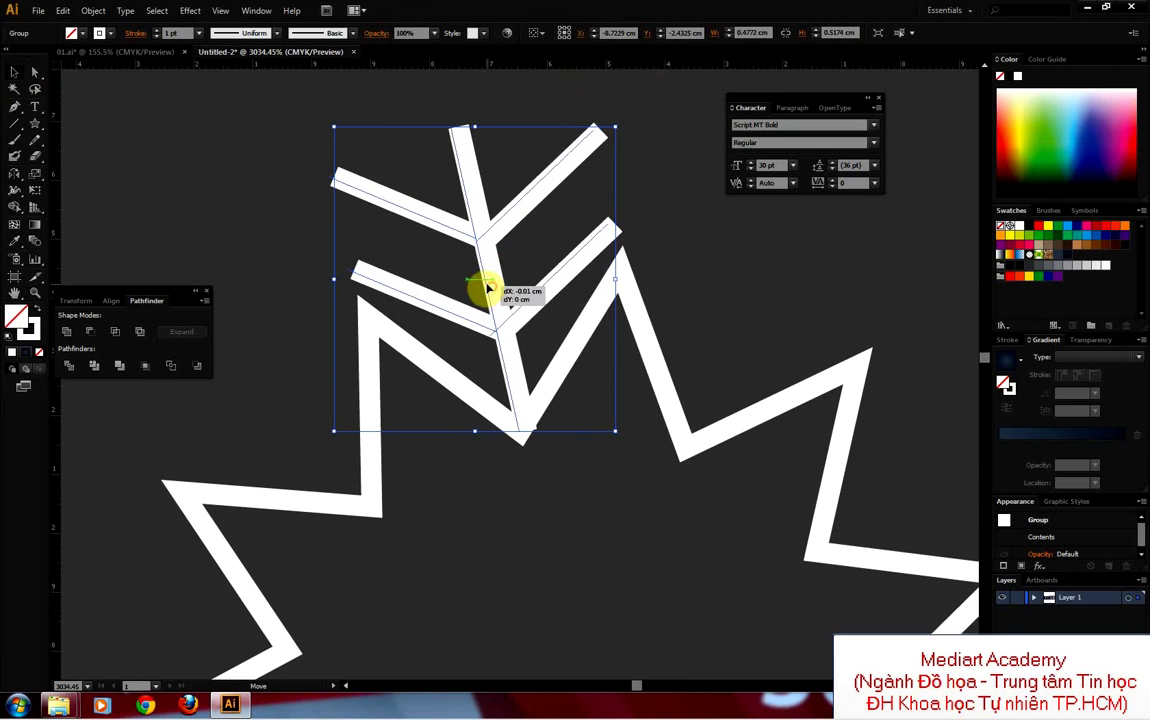
{"action": "key", "text": "a"}
{"action": "scroll", "coordinate": [578, 226], "scroll_direction": "down", "scroll_amount": 2}
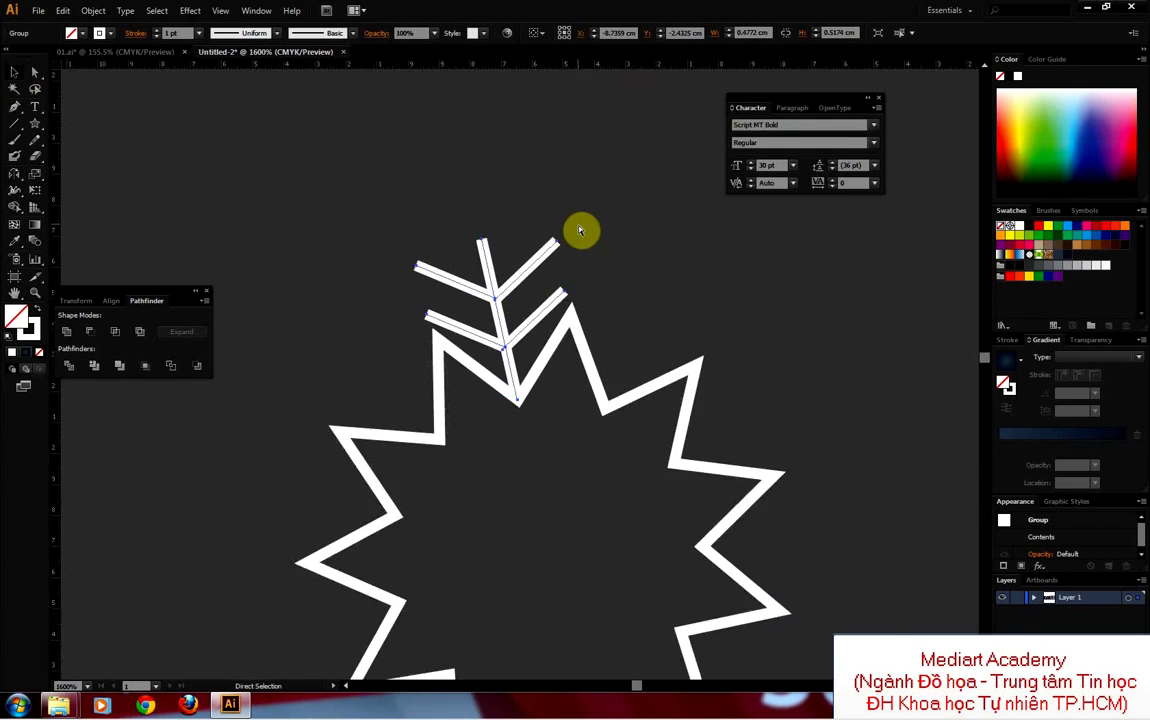
{"action": "scroll", "coordinate": [588, 321], "scroll_direction": "down", "scroll_amount": 2}
{"action": "key", "text": "v"}
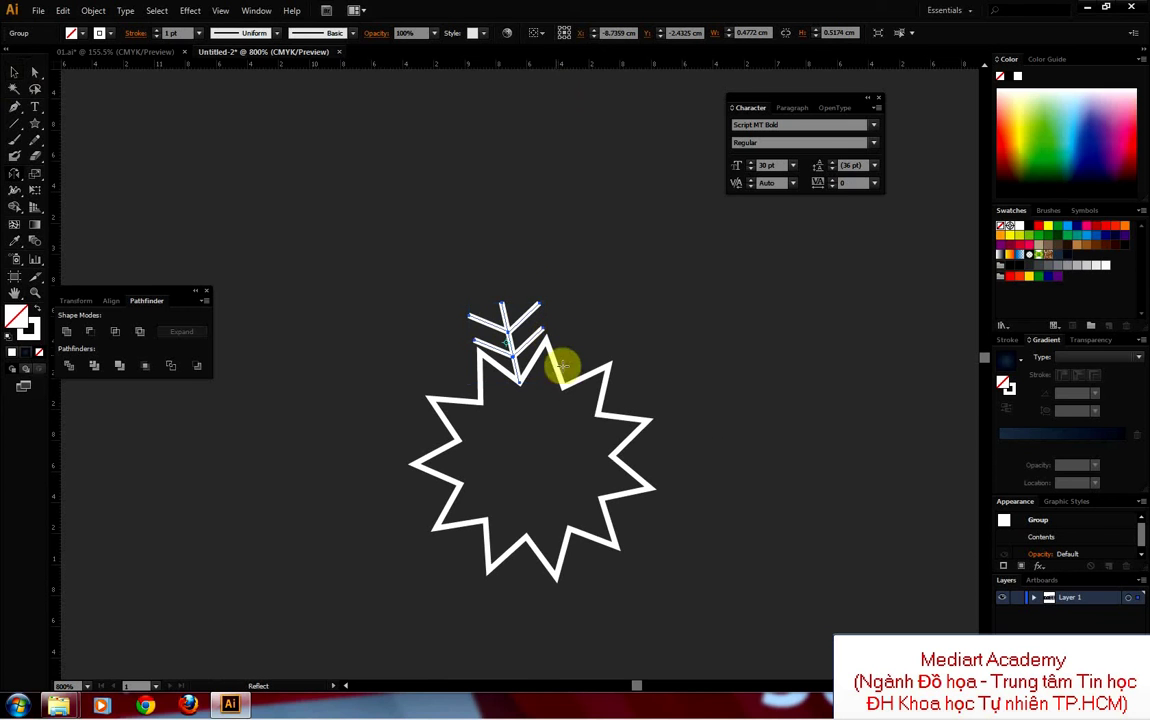
{"action": "left_click", "coordinate": [12, 191]}
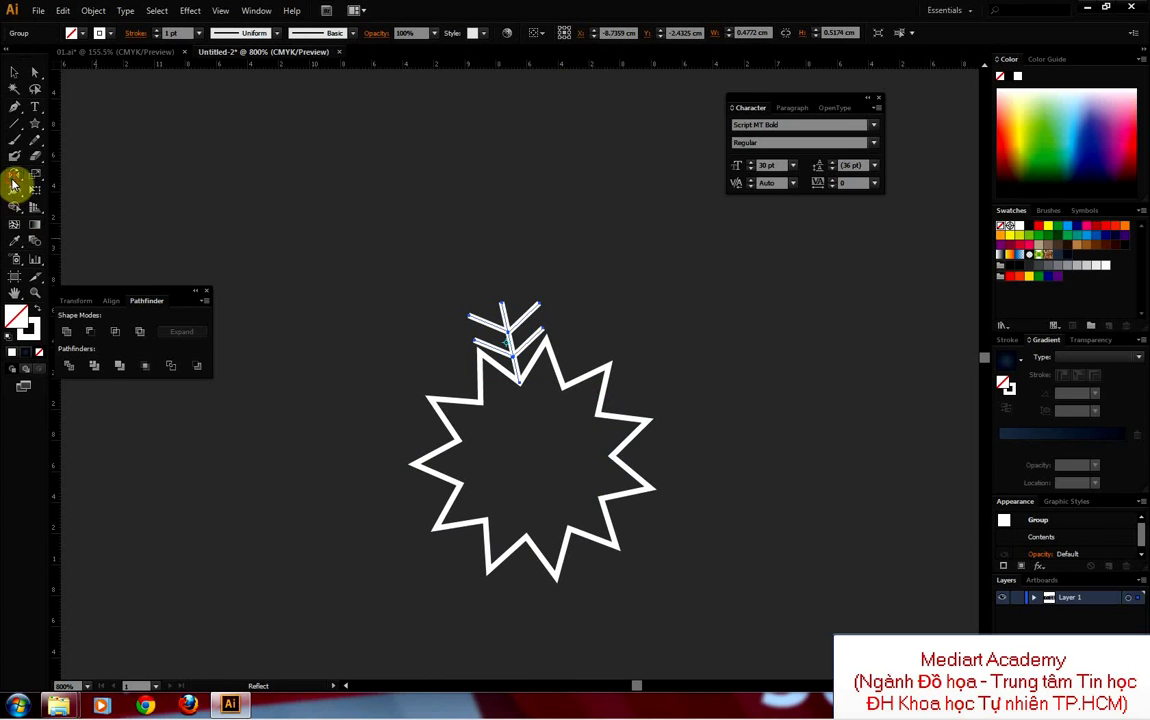
{"action": "left_click_drag", "start_coordinate": [12, 185], "coordinate": [76, 183]}
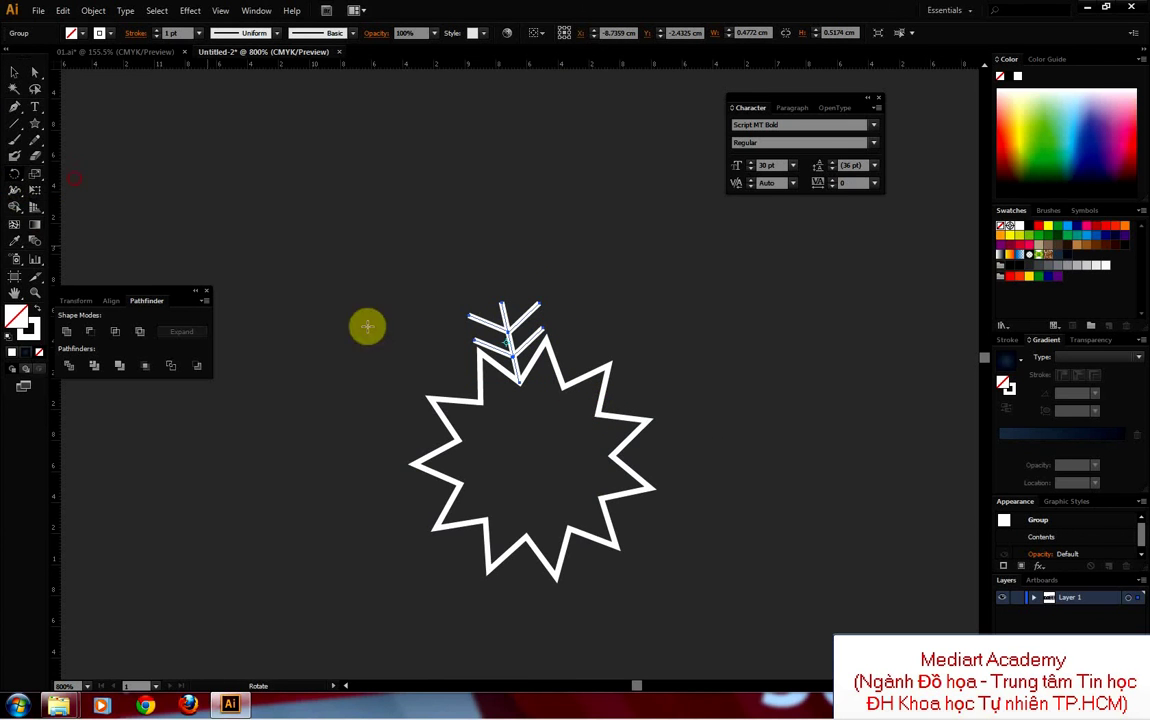
{"action": "left_click_drag", "start_coordinate": [603, 413], "coordinate": [570, 450]}
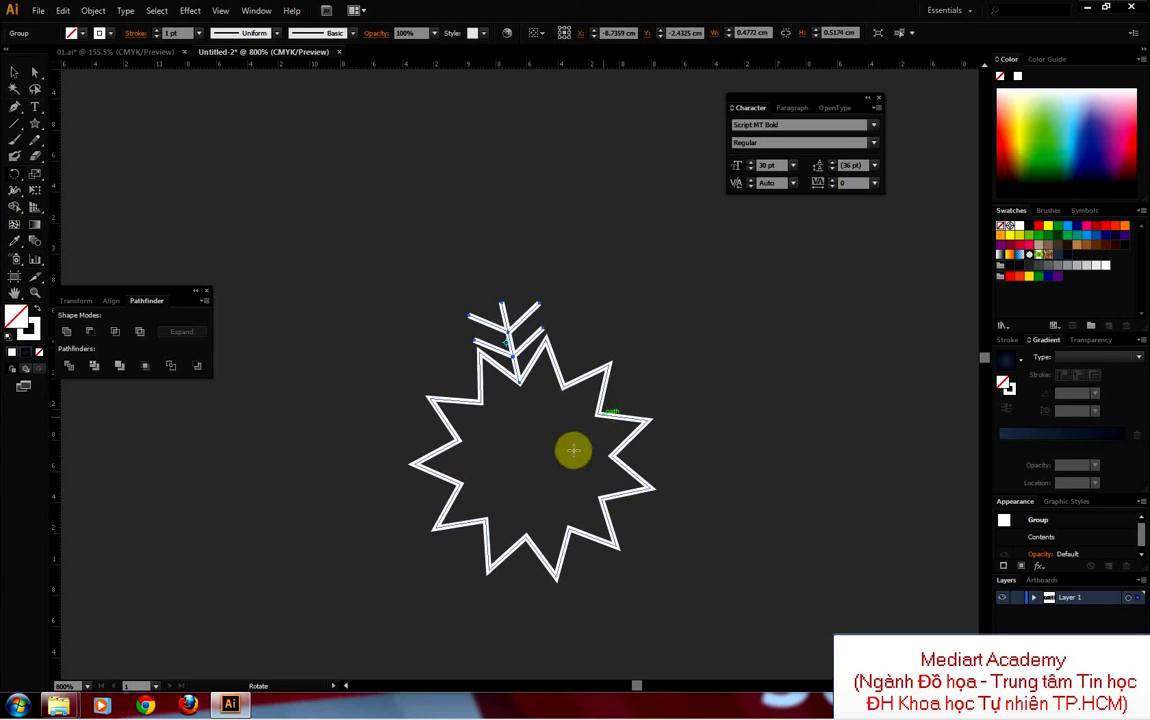
{"action": "left_click", "coordinate": [14, 72]}
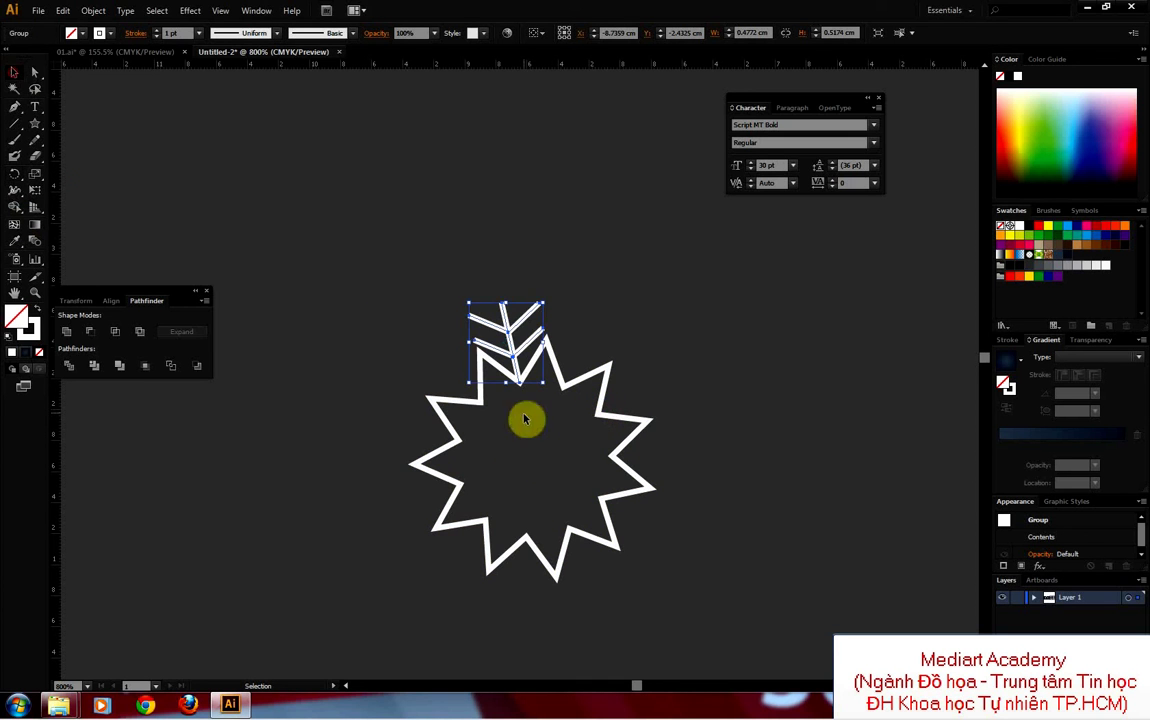
{"action": "left_click", "coordinate": [474, 399]}
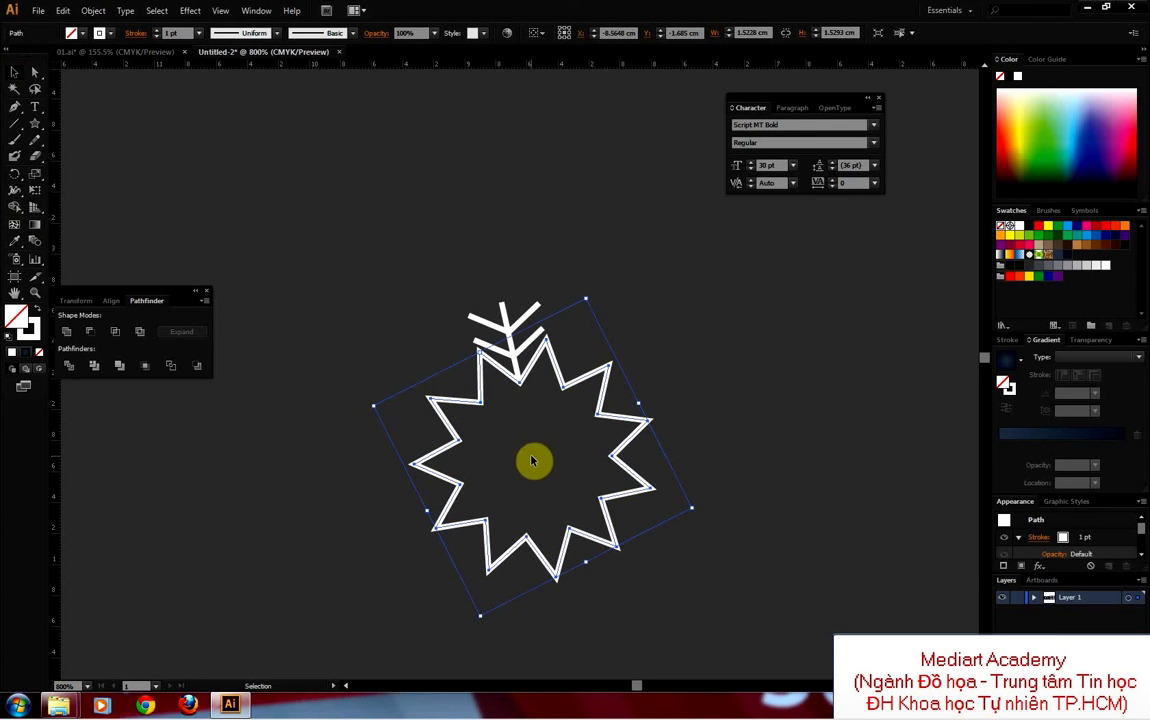
{"action": "left_click", "coordinate": [537, 317]}
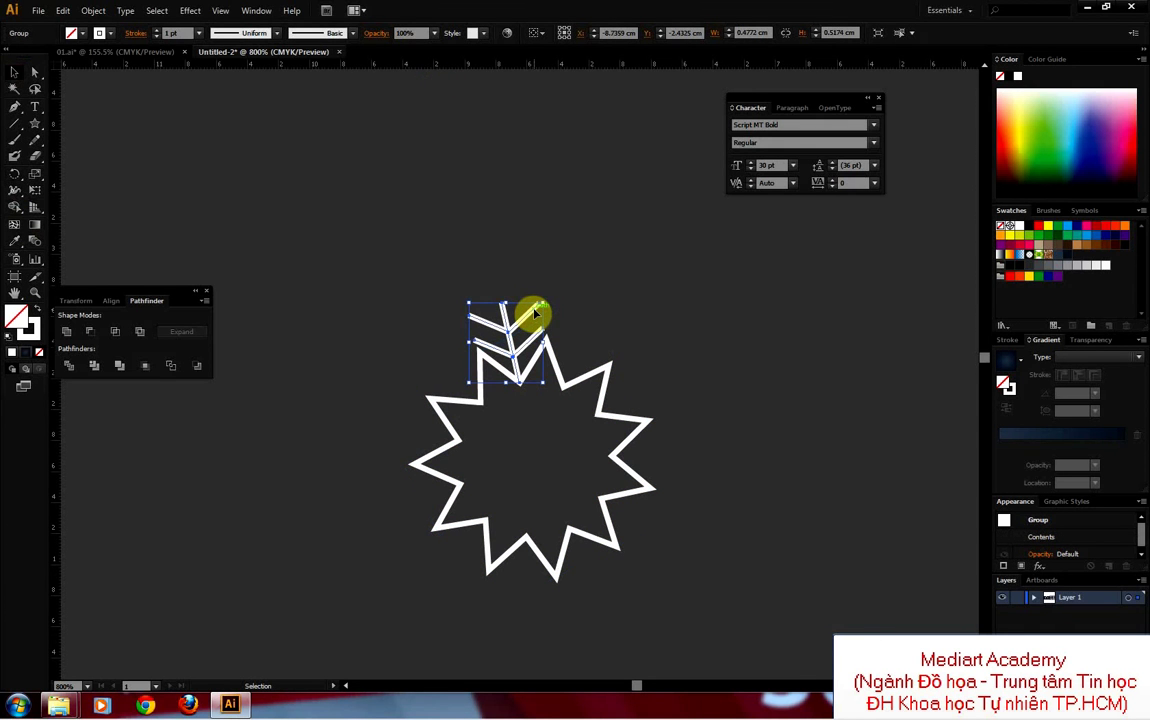
{"action": "key", "text": "r"}
{"action": "left_click", "coordinate": [535, 462]}
{"action": "left_click", "coordinate": [535, 462], "text": "alt"}
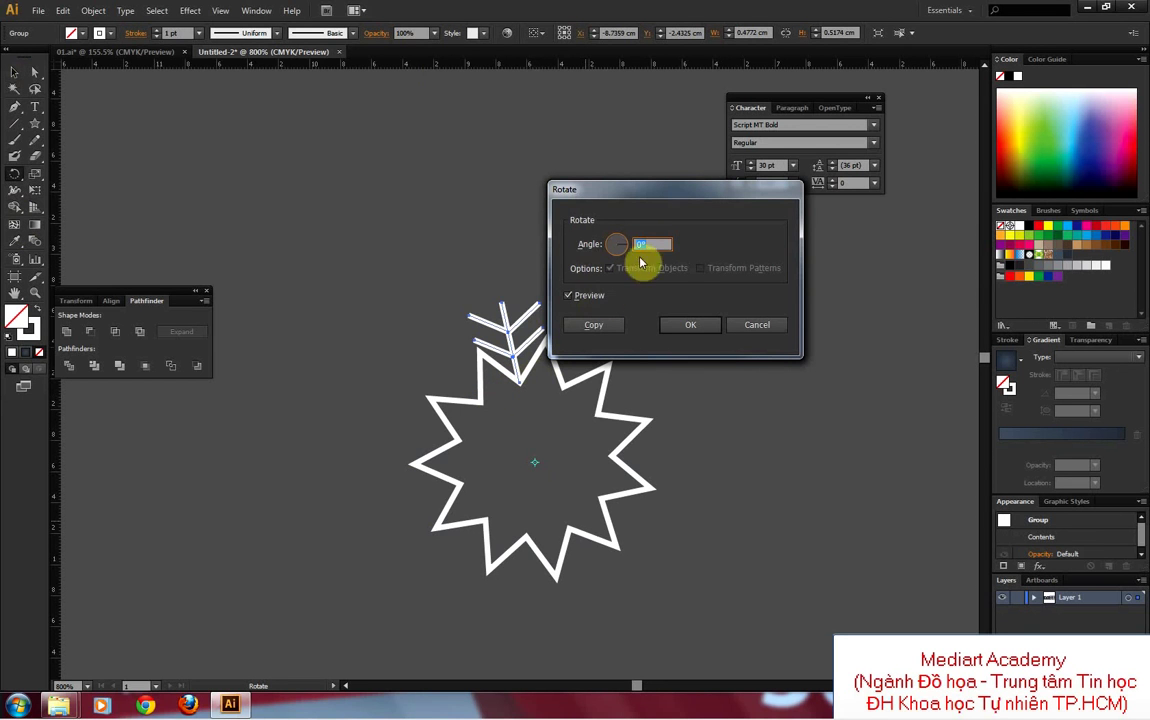
{"action": "type", "text": "30"}
{"action": "left_click", "coordinate": [592, 296]}
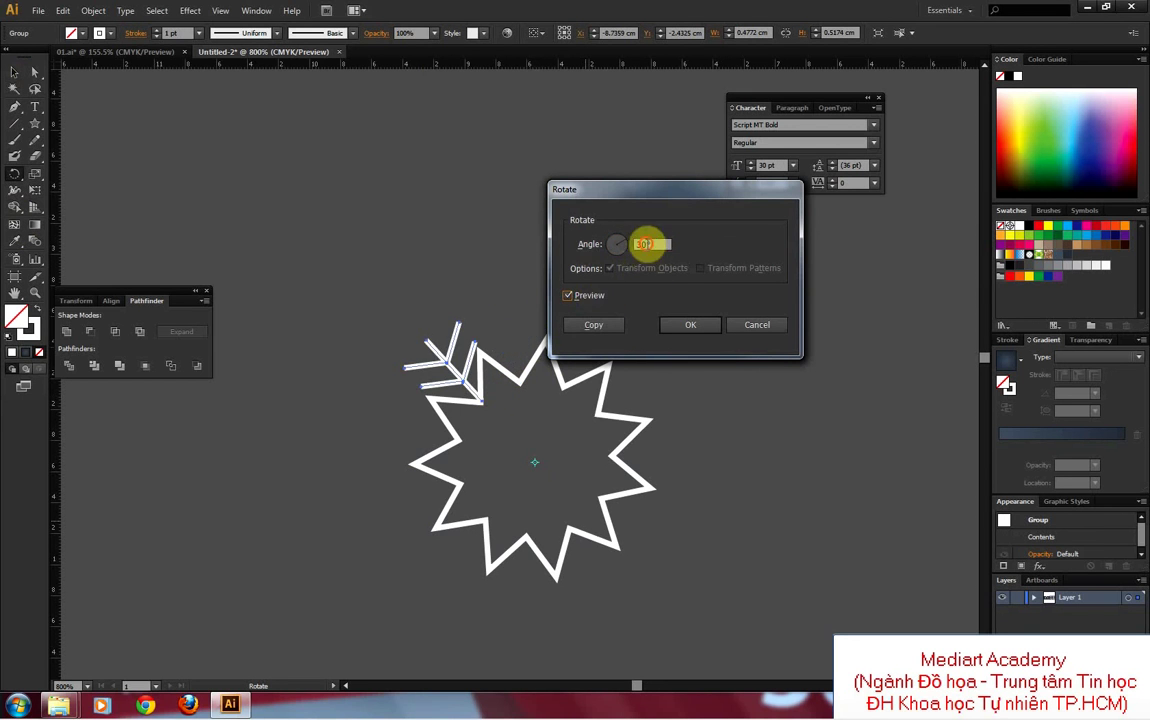
{"action": "left_click_drag", "start_coordinate": [645, 243], "coordinate": [628, 248]}
{"action": "type", "text": "31"}
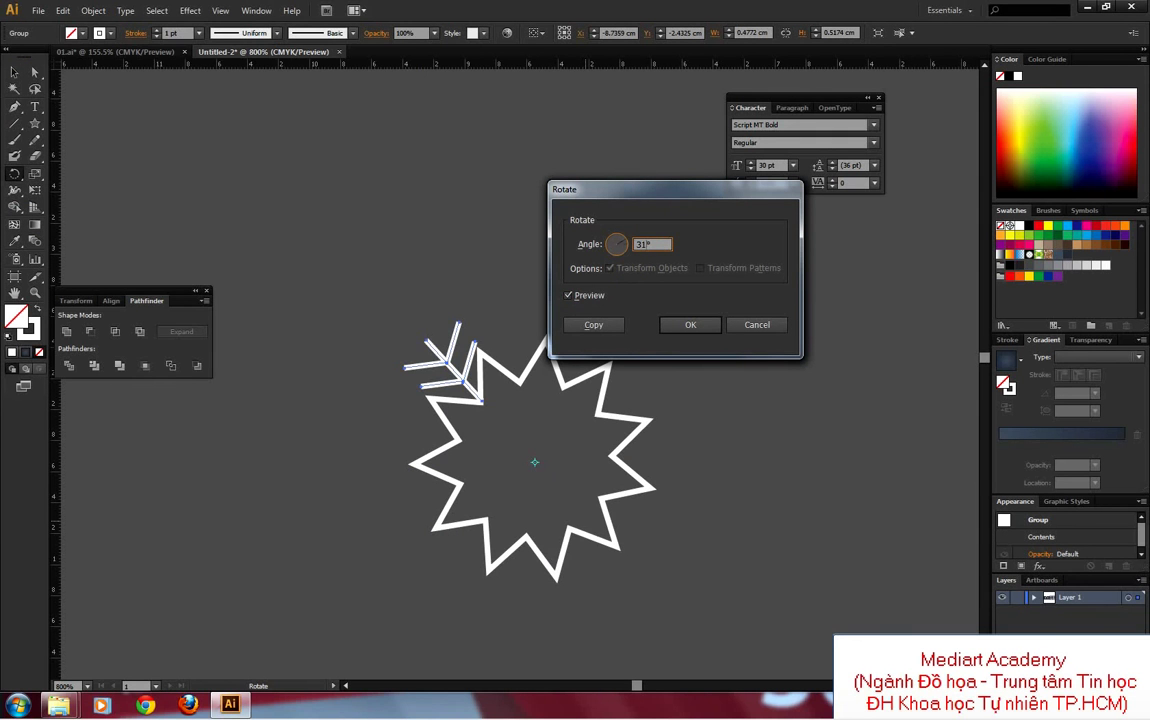
{"action": "left_click", "coordinate": [598, 302]}
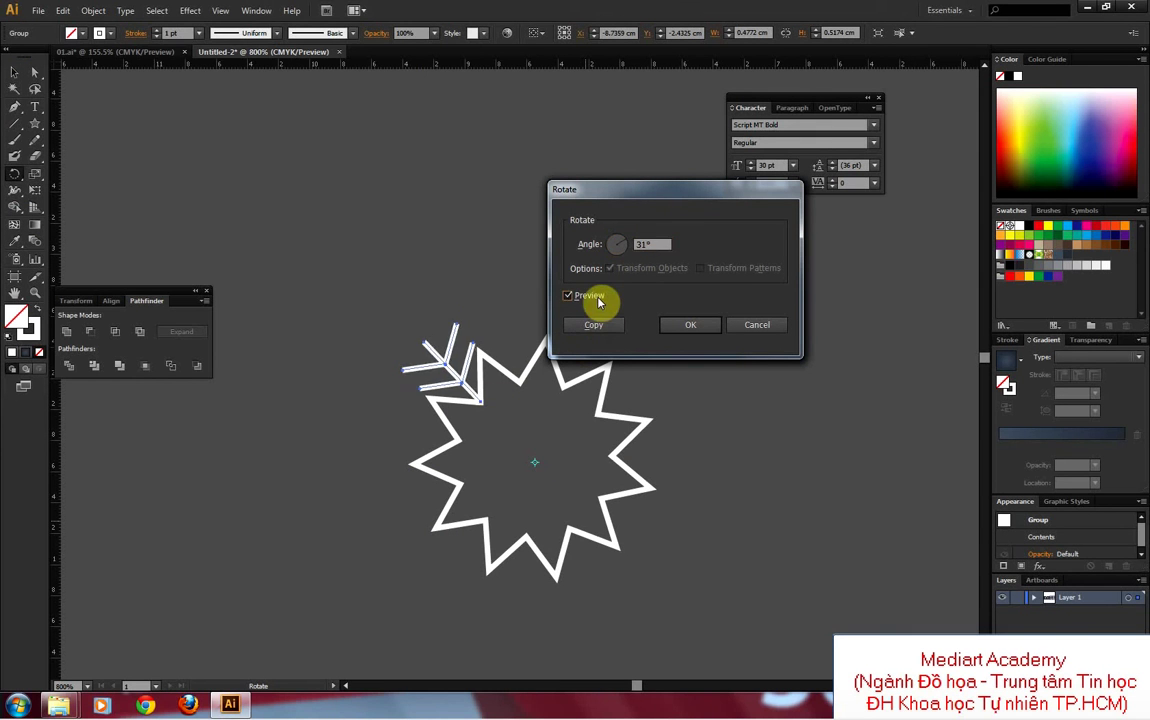
{"action": "left_click", "coordinate": [596, 324]}
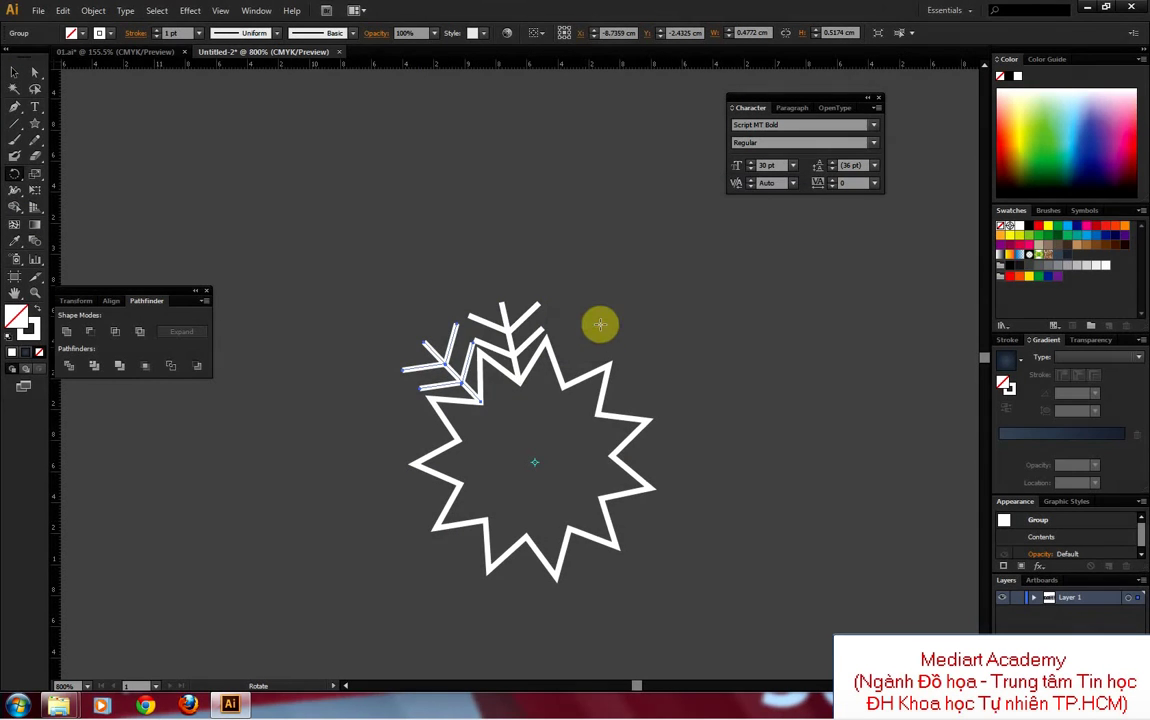
{"action": "key", "text": "ctrl+d"}
{"action": "key", "text": "ctrl+d"}
{"action": "key", "text": "ctrl+d"}
{"action": "key", "text": "ctrl+d"}
{"action": "key", "text": "ctrl+d"}
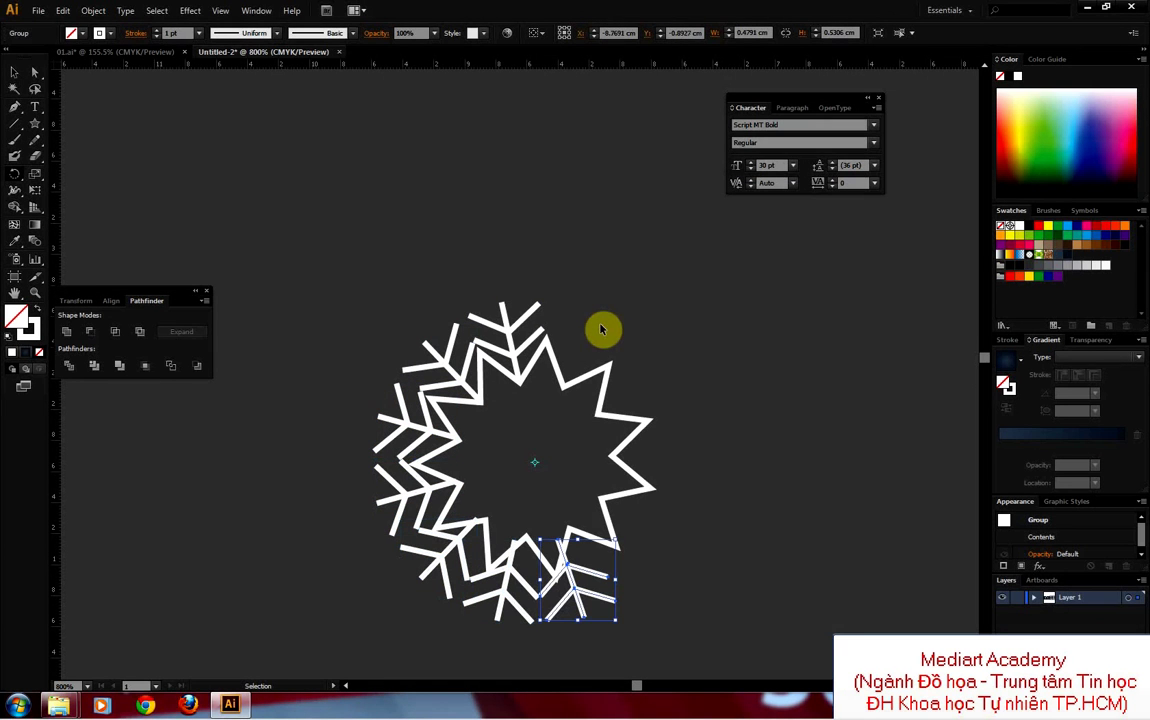
{"action": "key", "text": "ctrl+d"}
{"action": "key", "text": "ctrl+d"}
{"action": "key", "text": "ctrl+d"}
{"action": "key", "text": "ctrl+d"}
{"action": "key", "text": "ctrl+d"}
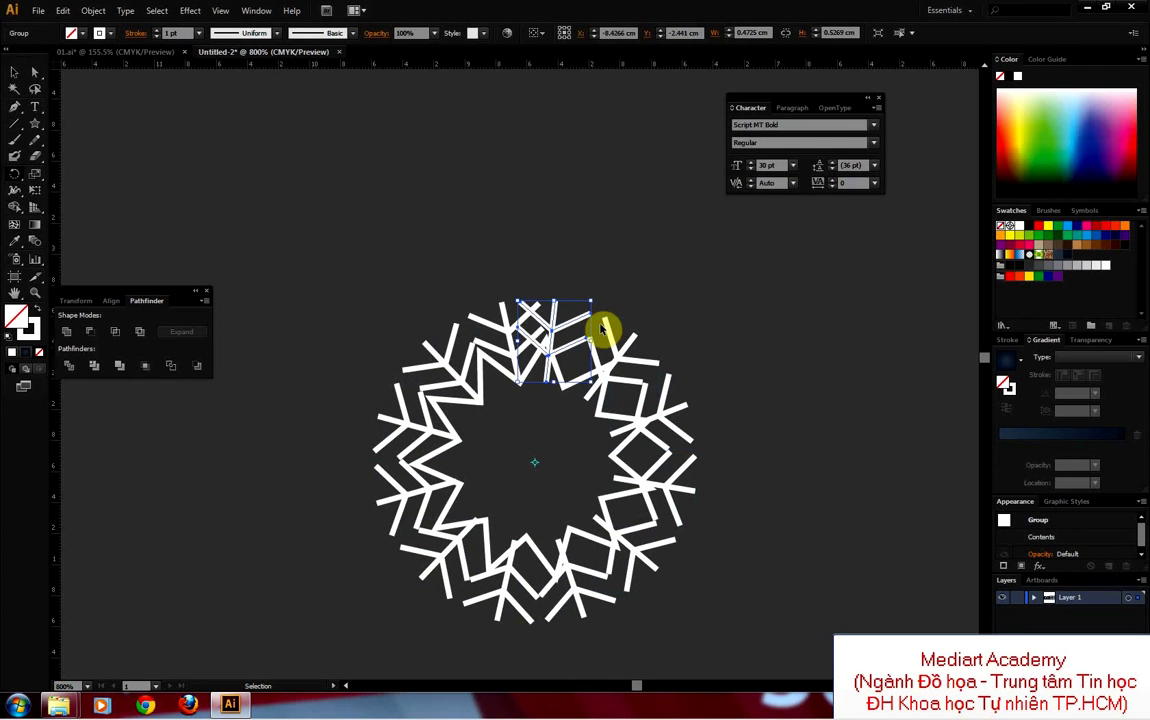
{"action": "key", "text": "ctrl+z"}
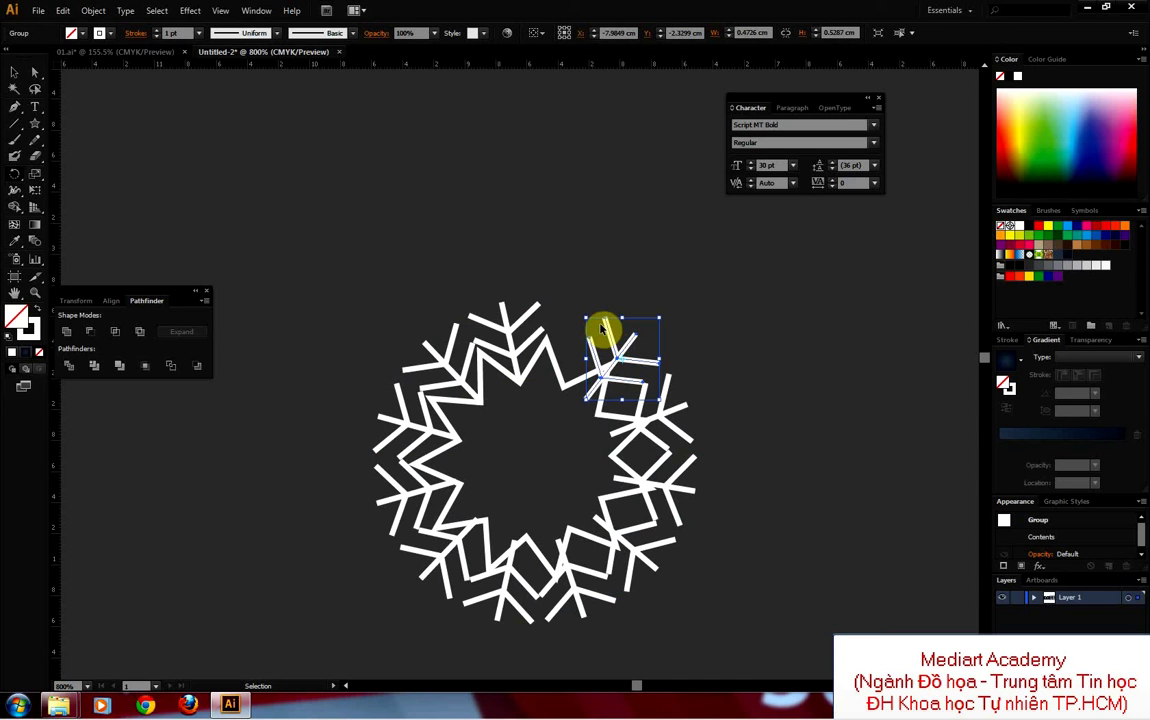
{"action": "key", "text": "ctrl+z"}
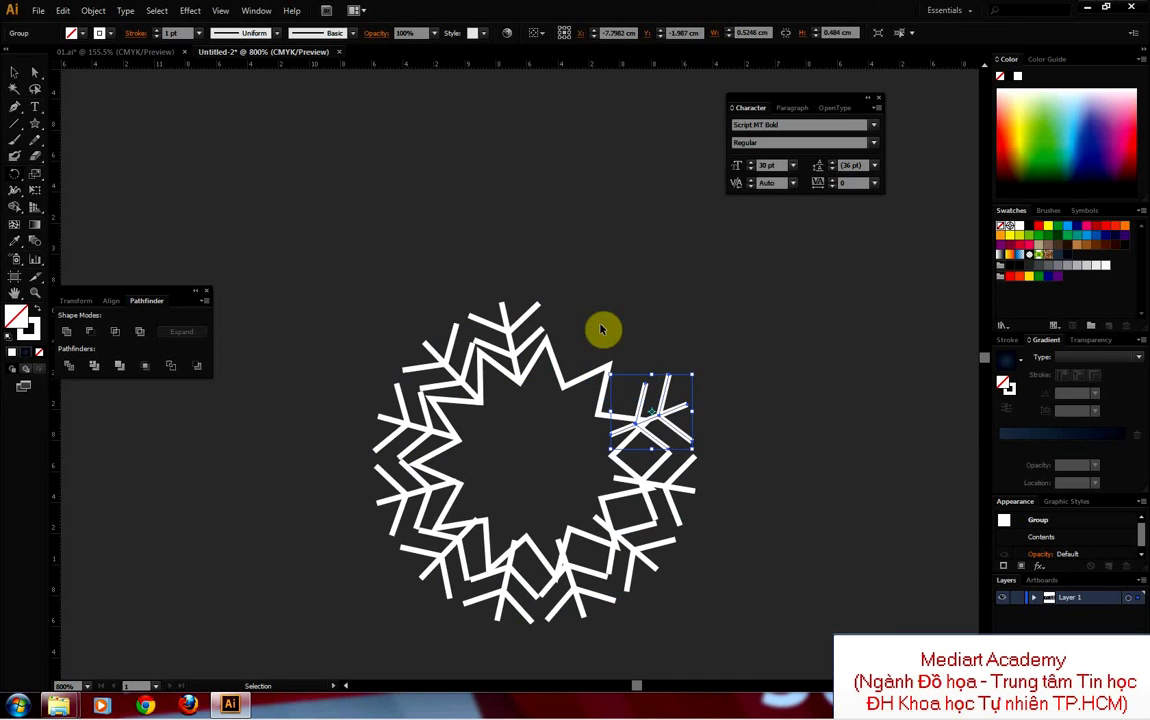
{"action": "key", "text": "ctrl+z"}
{"action": "key", "text": "ctrl+z"}
{"action": "key", "text": "ctrl+z"}
{"action": "key", "text": "ctrl+z"}
{"action": "key", "text": "ctrl+z"}
{"action": "key", "text": "ctrl+z"}
{"action": "key", "text": "ctrl+z"}
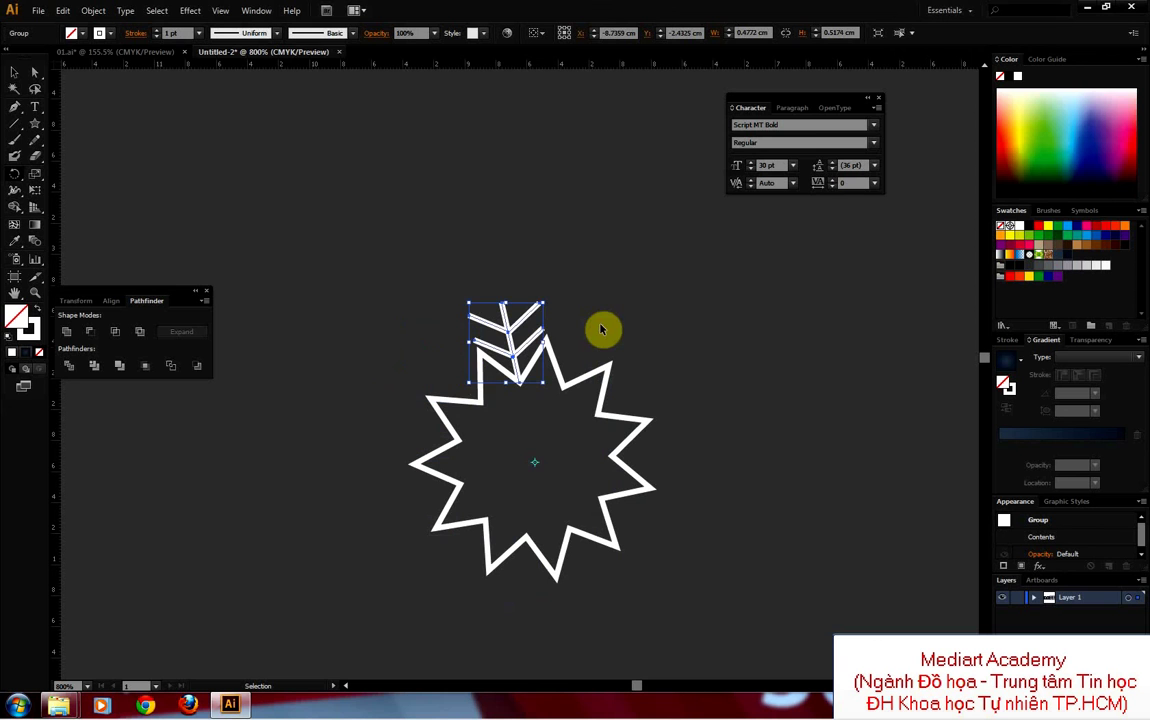
{"action": "key", "text": "r"}
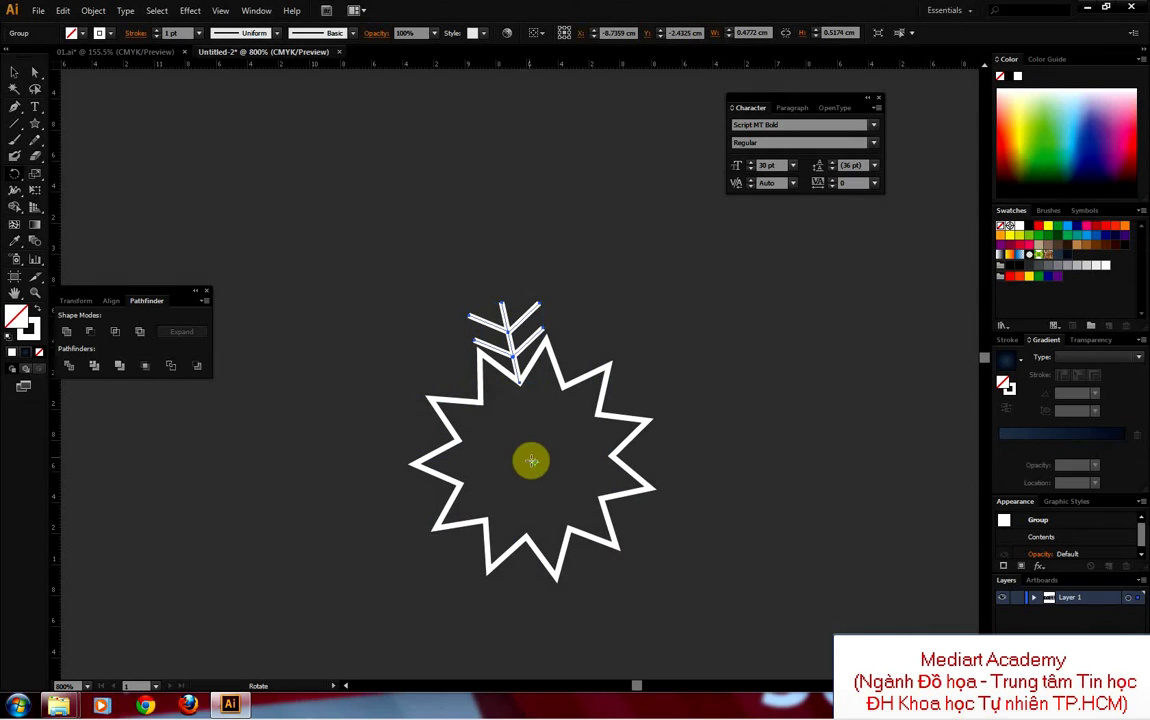
Step: Make 30° rotated copies of the chevron arm around the star centre, repeating with Ctrl+D
{"action": "left_click", "coordinate": [535, 462], "text": "alt"}
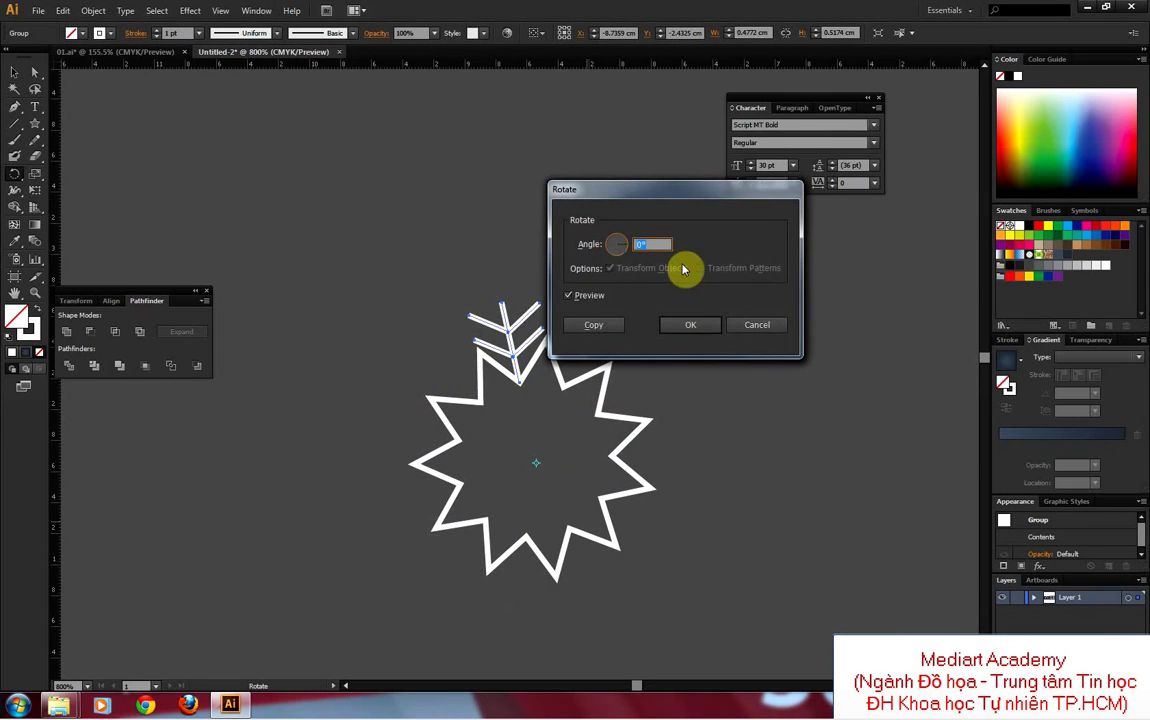
{"action": "left_click", "coordinate": [585, 324]}
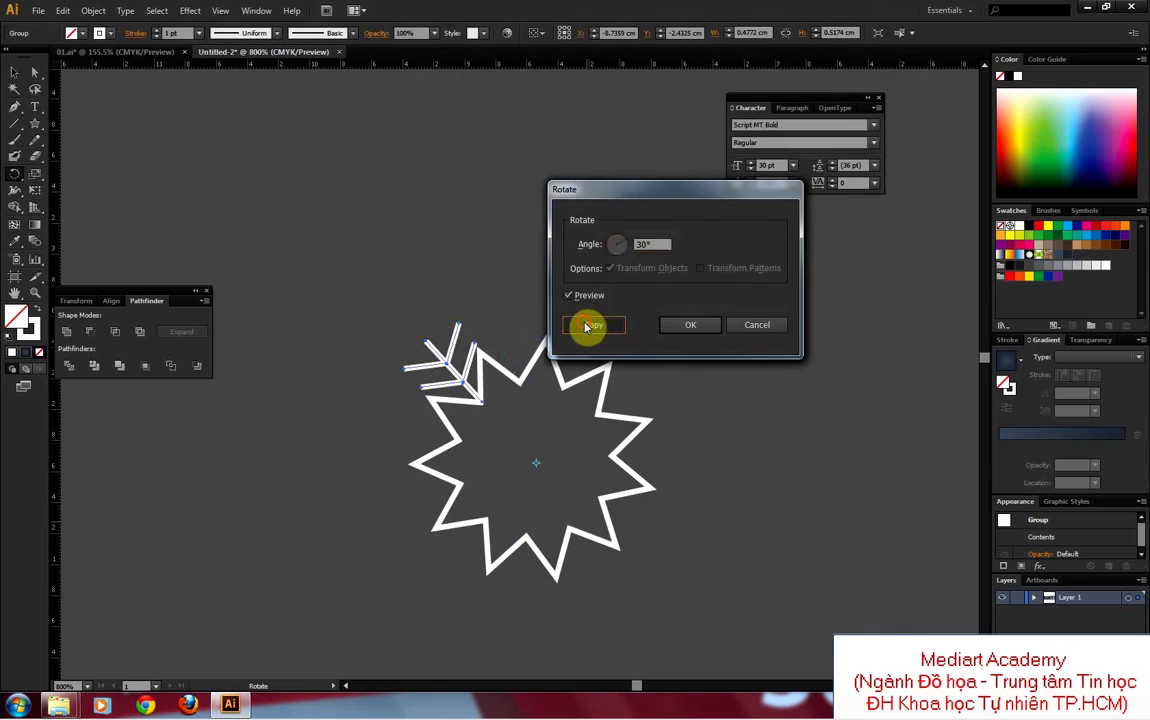
{"action": "key", "text": "ctrl+d"}
{"action": "key", "text": "ctrl+d"}
{"action": "key", "text": "ctrl+d"}
{"action": "key", "text": "ctrl+d"}
{"action": "key", "text": "ctrl+d"}
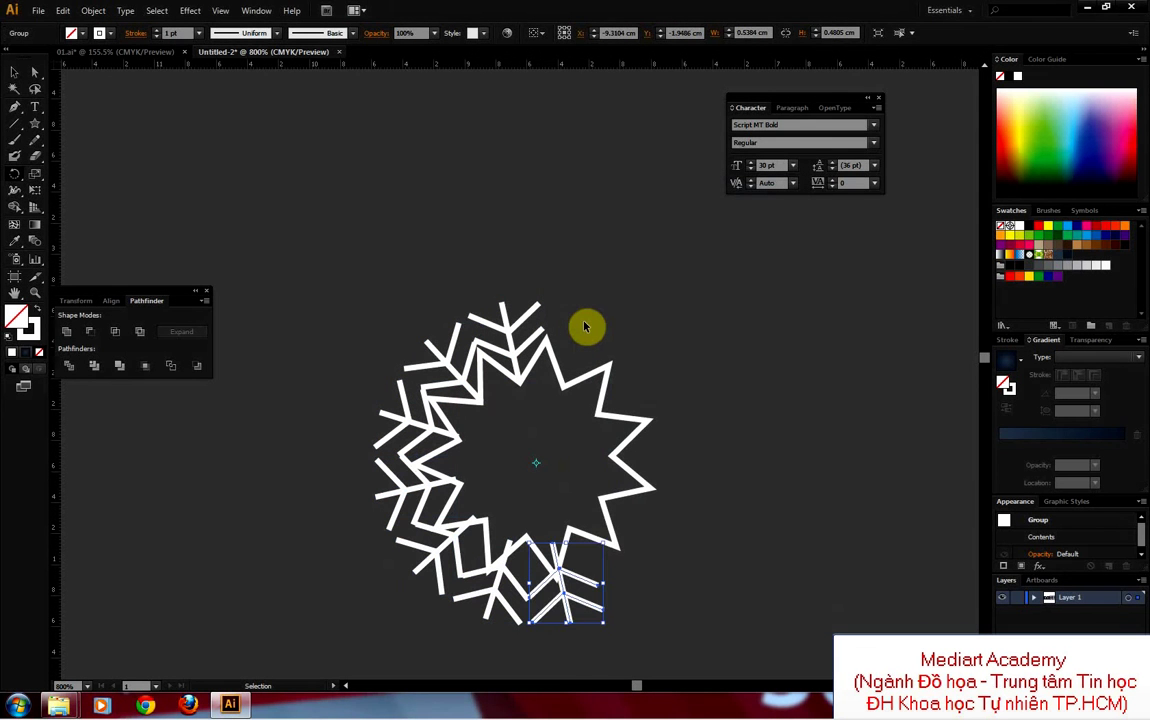
{"action": "key", "text": "ctrl+d"}
{"action": "key", "text": "ctrl+d"}
{"action": "key", "text": "ctrl+d"}
{"action": "key", "text": "ctrl+d"}
{"action": "key", "text": "ctrl+d"}
{"action": "key", "text": "ctrl+d"}
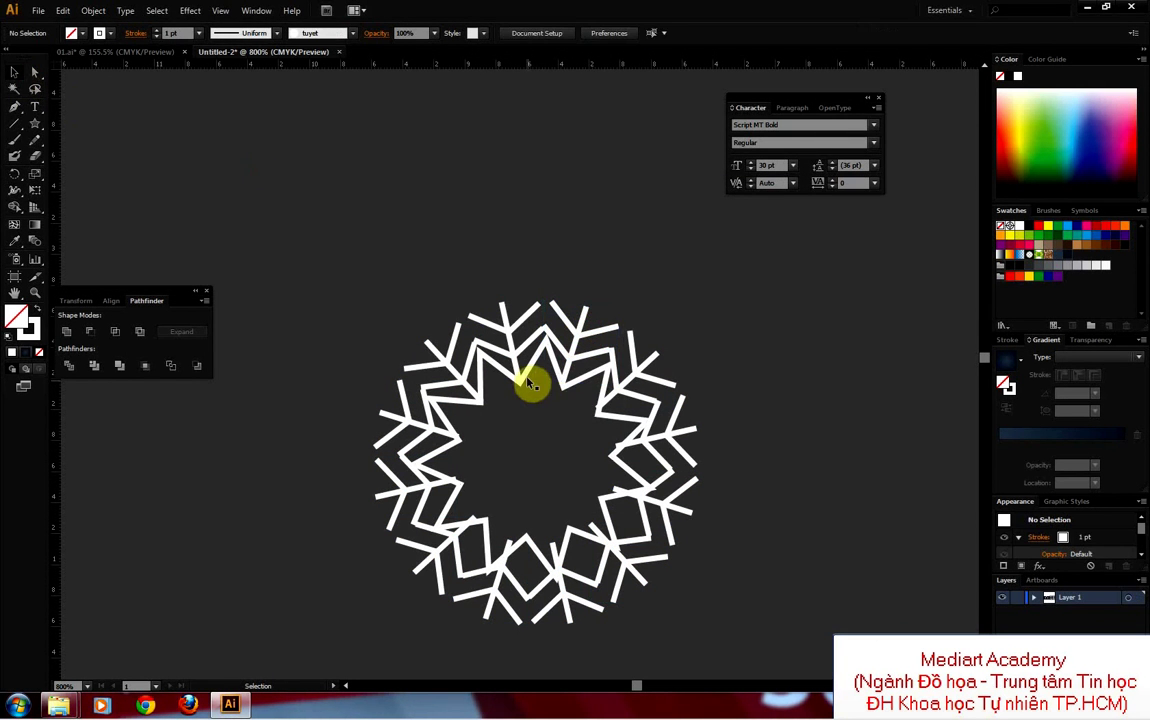
Step: Pull the star outline out of the ring and delete it
{"action": "left_click_drag", "start_coordinate": [521, 367], "coordinate": [420, 178]}
{"action": "key", "text": "Delete"}
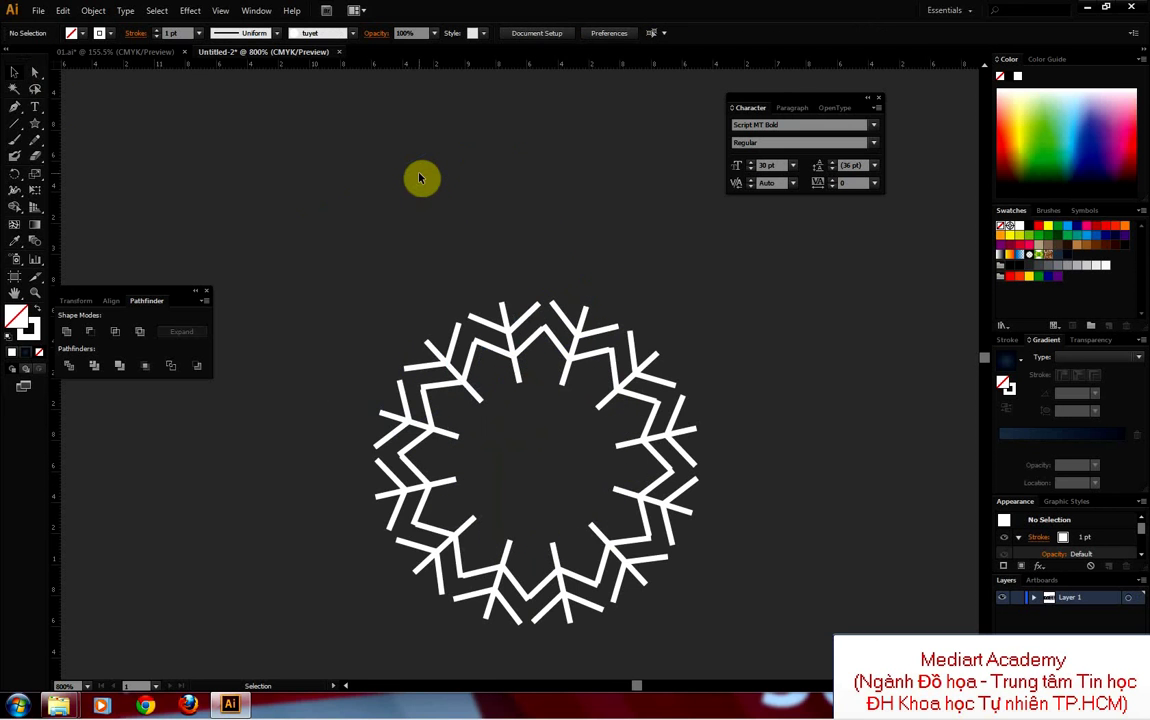
{"action": "key", "text": "ctrl+minus"}
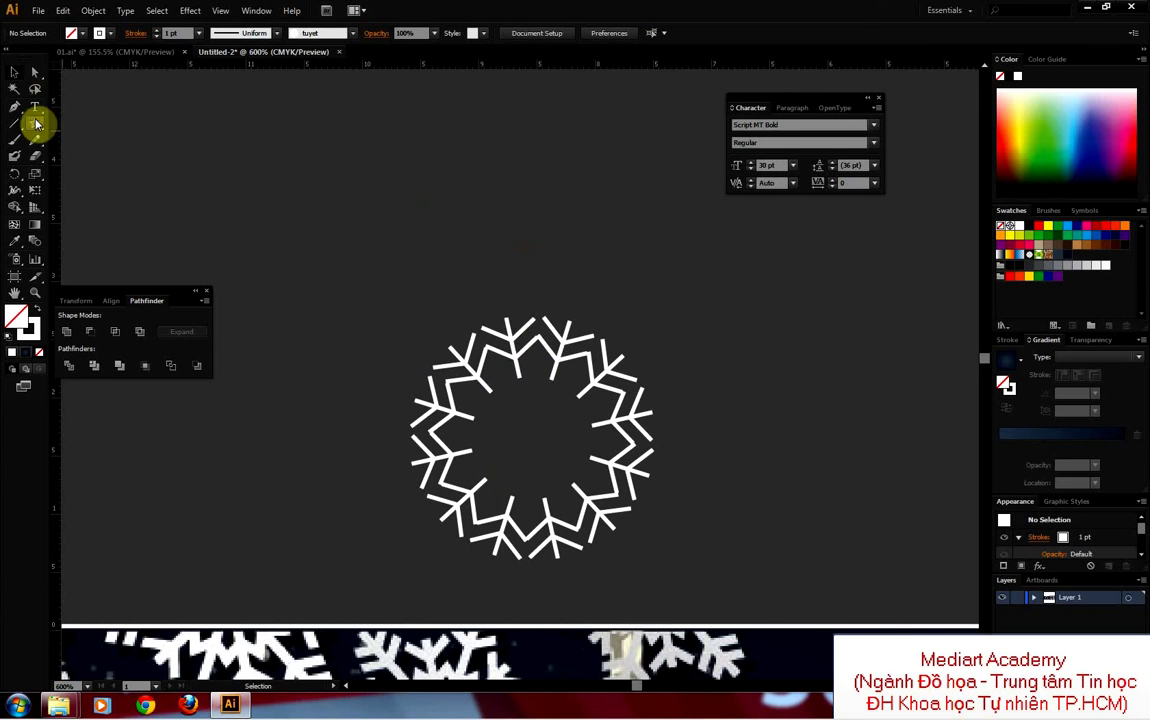
Step: Draw a new 12-point star outline inside the snowflake ring and enlarge it slightly
{"action": "left_click", "coordinate": [36, 121]}
{"action": "mouse_move", "coordinate": [444, 341]}
{"action": "left_mouse_down"}
{"action": "mouse_move", "coordinate": [547, 441]}
{"action": "mouse_move", "coordinate": [609, 540]}
{"action": "mouse_move", "coordinate": [603, 513]}
{"action": "left_mouse_up"}
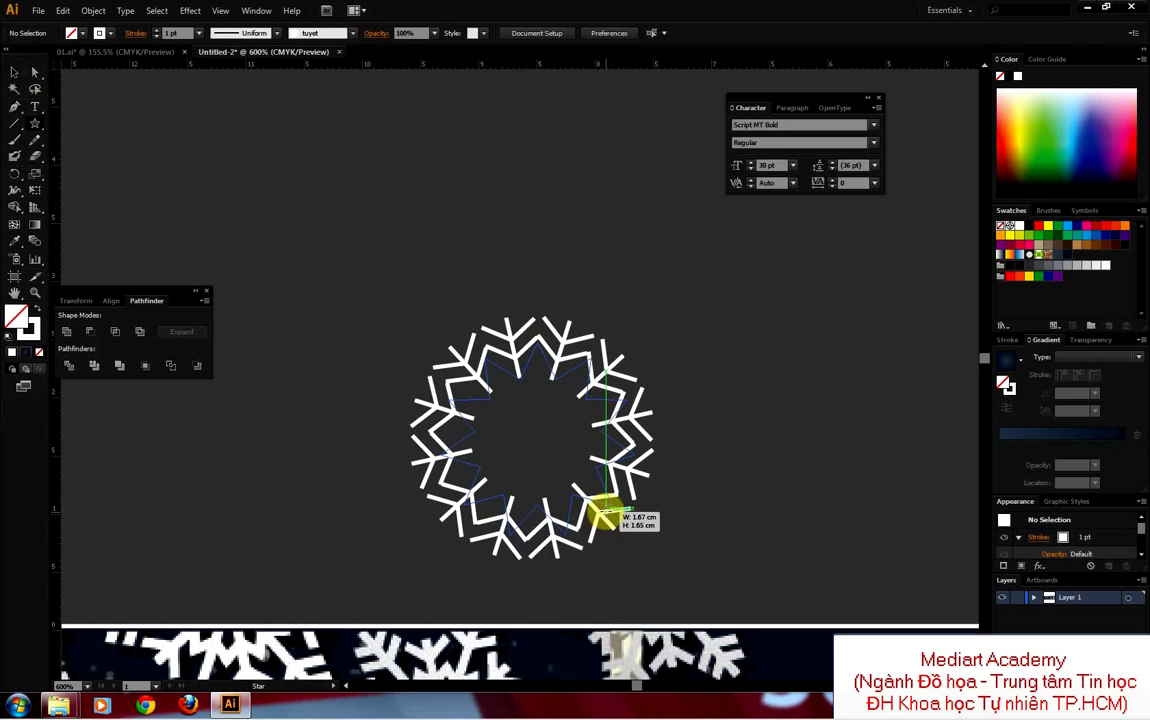
{"action": "left_click_drag", "start_coordinate": [603, 513], "coordinate": [593, 507]}
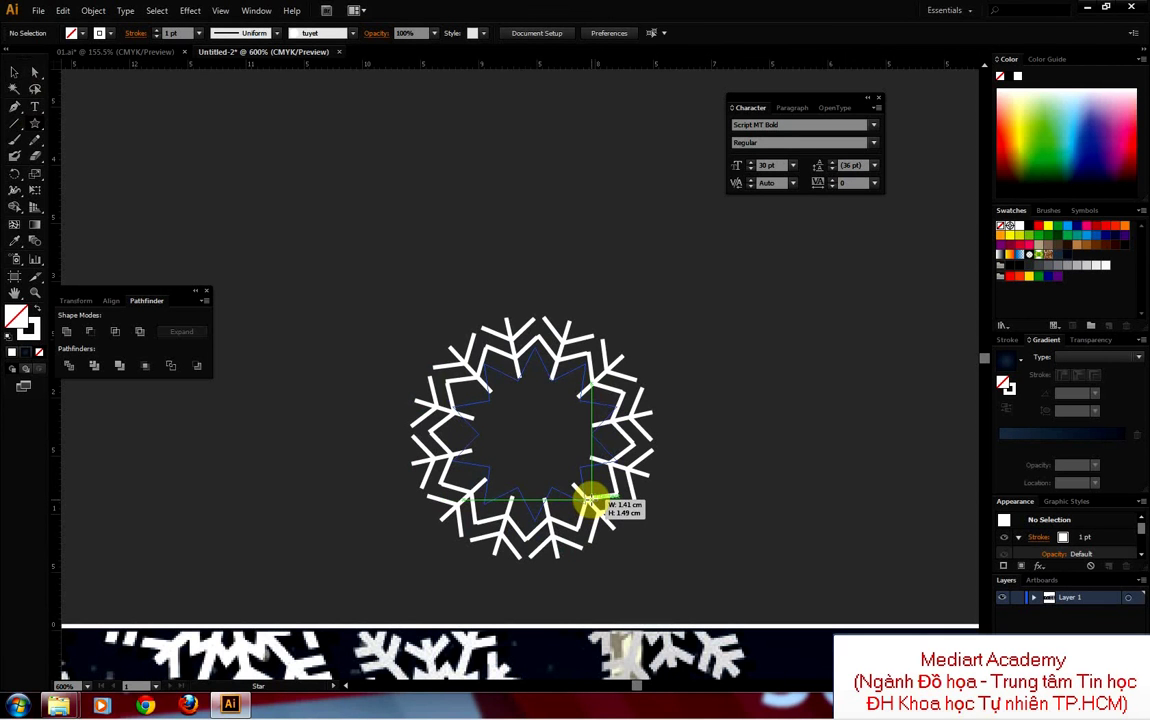
{"action": "left_click_drag", "start_coordinate": [591, 500], "coordinate": [592, 506]}
{"action": "left_click", "coordinate": [20, 78]}
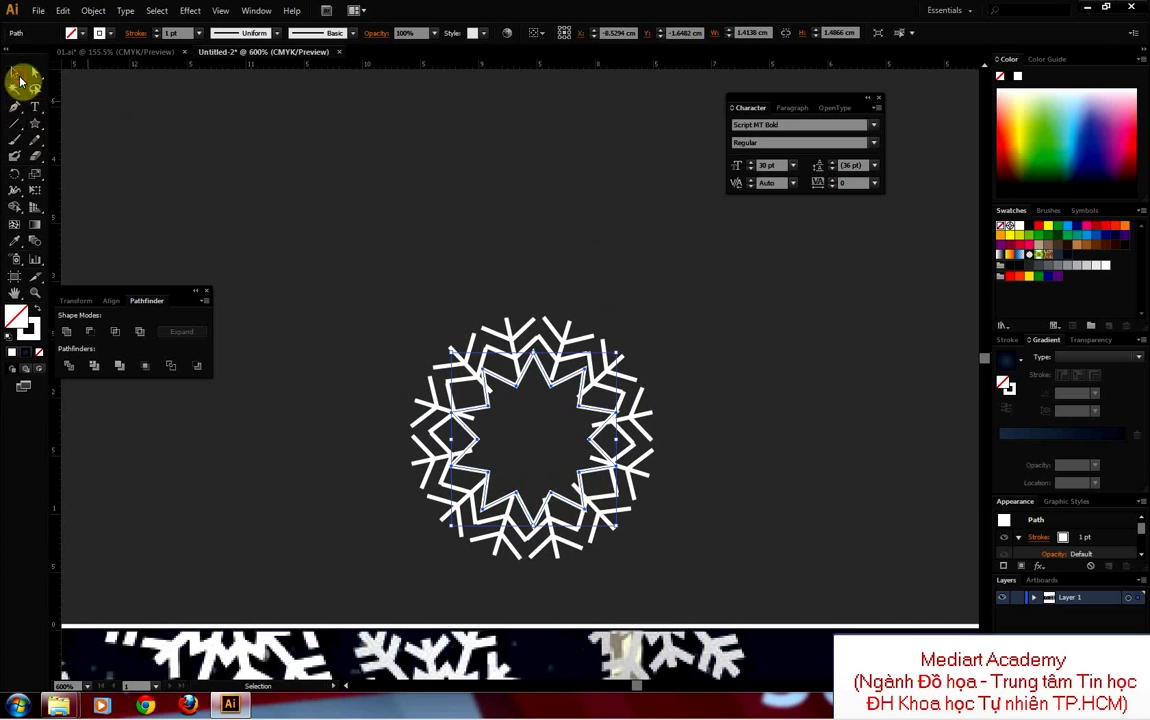
{"action": "left_click_drag", "start_coordinate": [614, 352], "coordinate": [618, 350]}
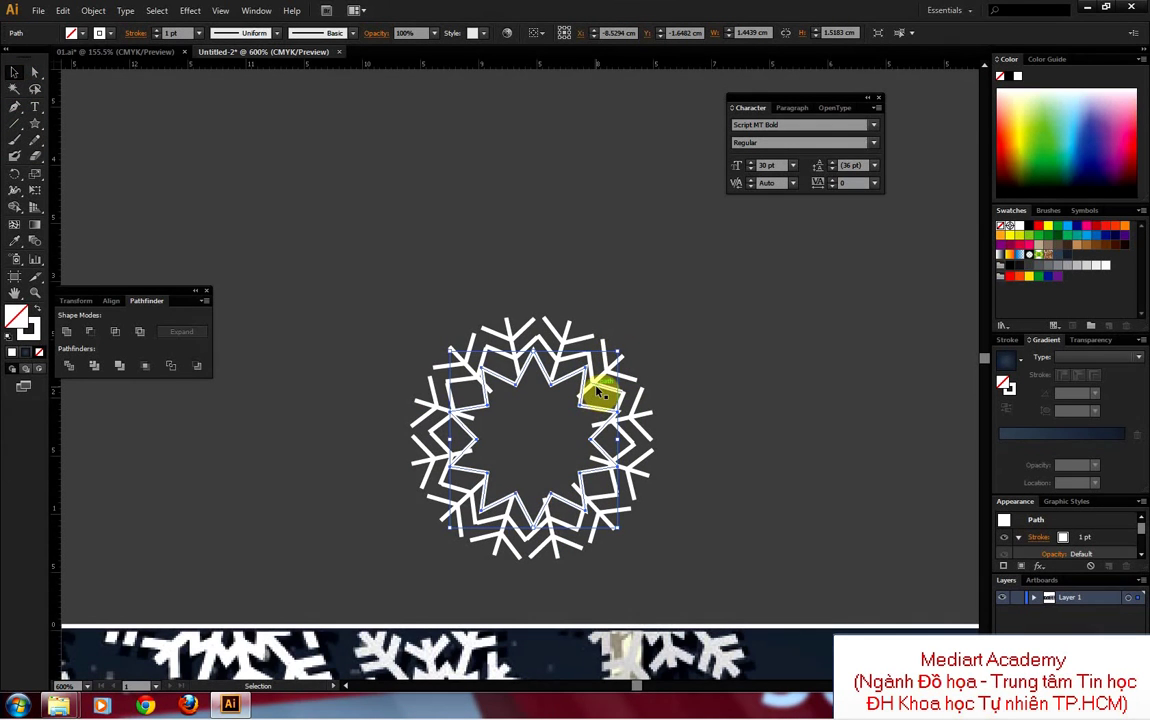
{"action": "key", "text": "ctrl+minus"}
{"action": "key", "text": "ctrl+minus"}
{"action": "left_click_drag", "start_coordinate": [619, 429], "coordinate": [606, 369]}
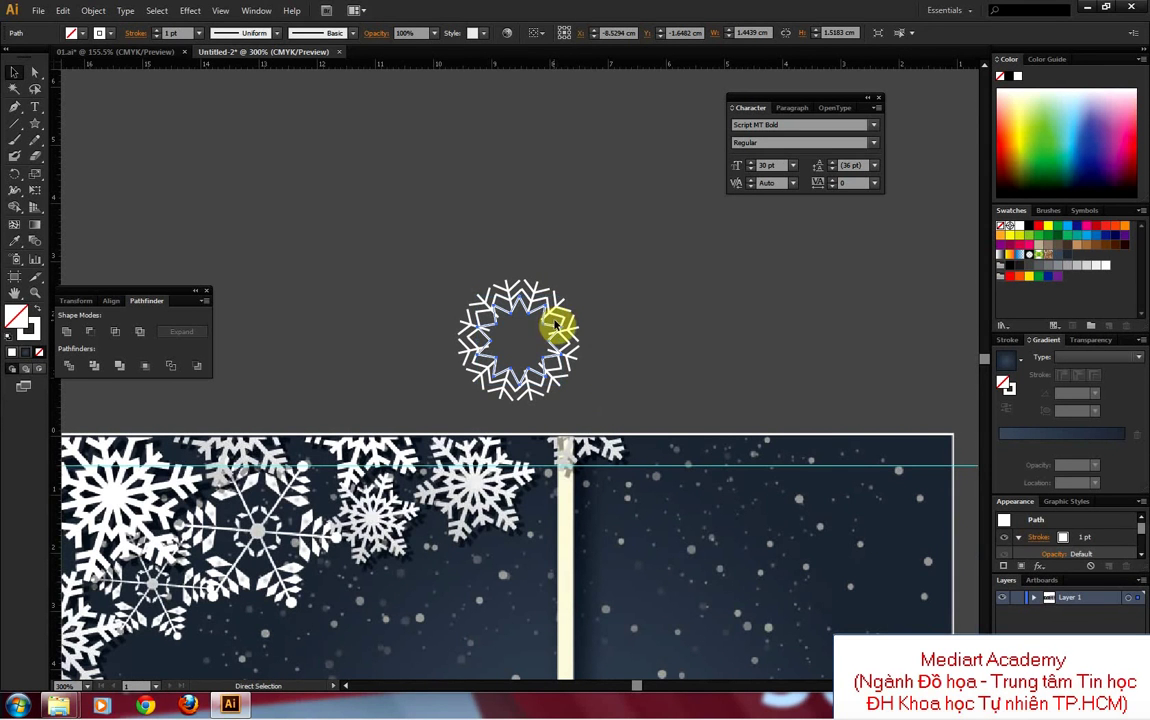
Step: Shrink the star to about 0.9 cm wide and rotate the middle star ring slightly
{"action": "left_click_drag", "start_coordinate": [562, 297], "coordinate": [553, 318]}
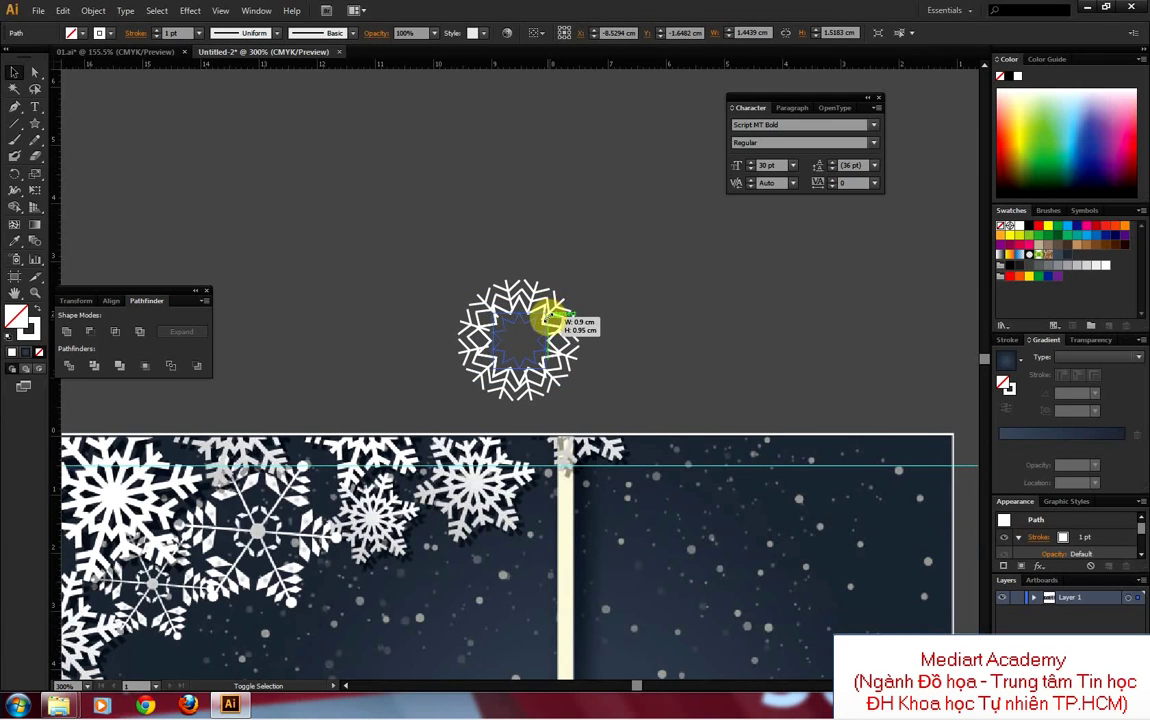
{"action": "left_click", "coordinate": [603, 285]}
{"action": "key", "text": "z"}
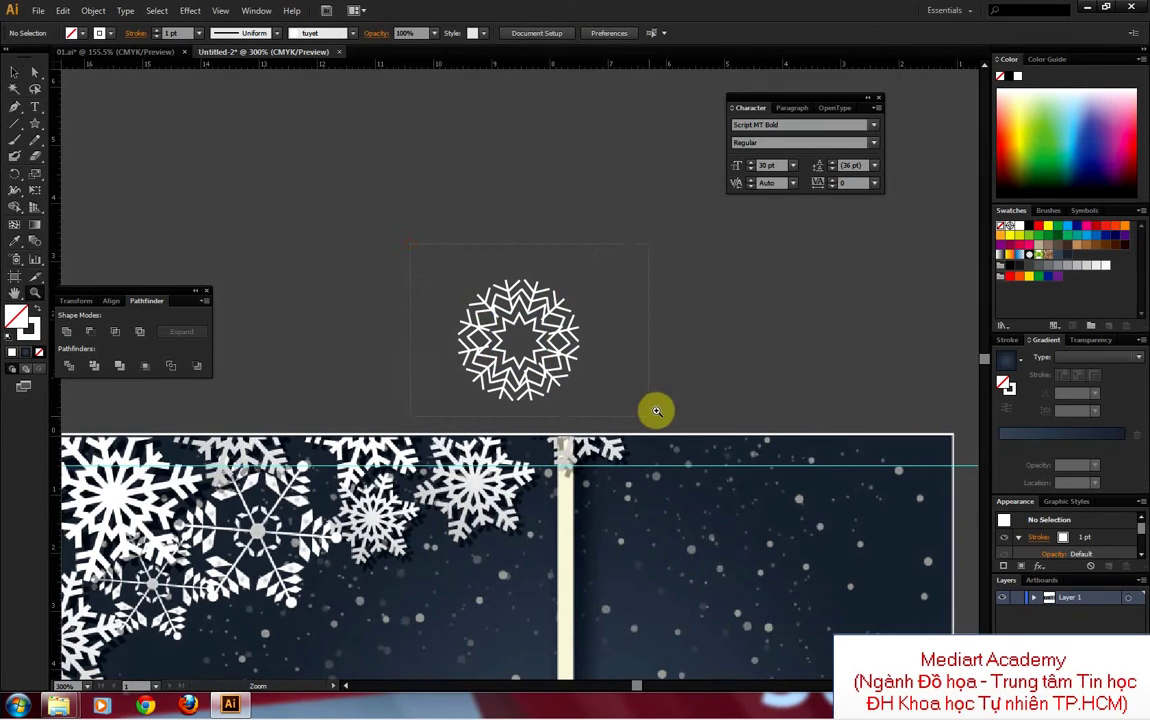
{"action": "left_click_drag", "start_coordinate": [411, 246], "coordinate": [657, 406]}
{"action": "left_click", "coordinate": [14, 72]}
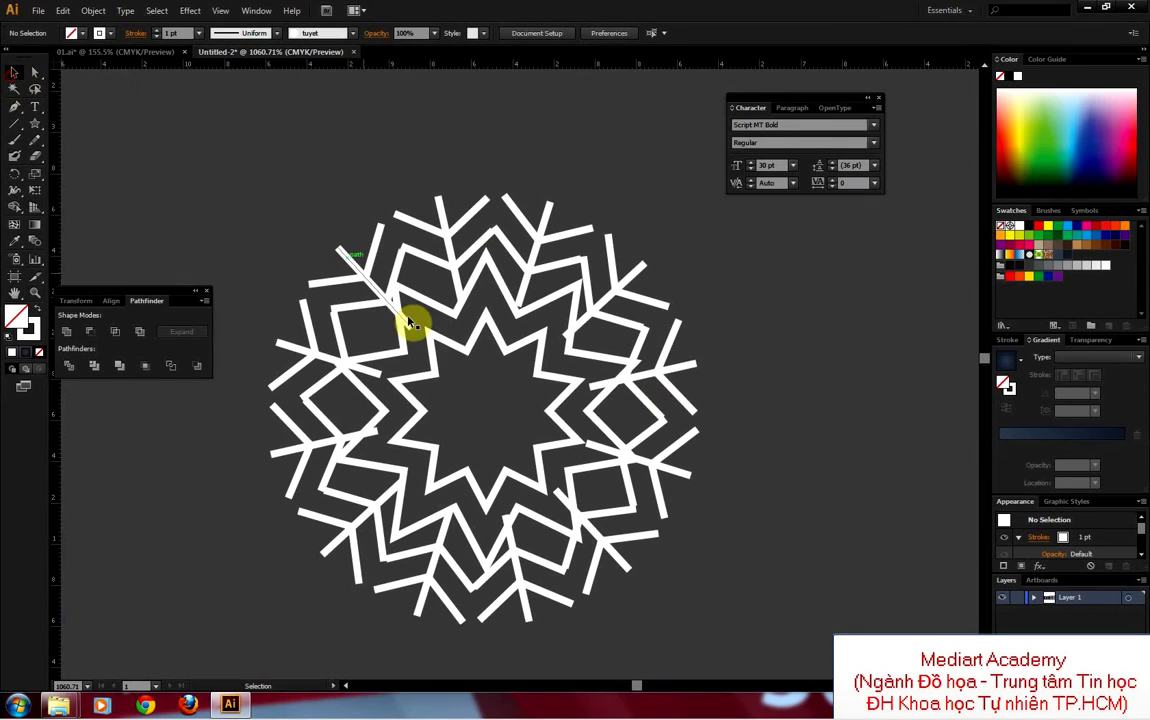
{"action": "left_click", "coordinate": [447, 342]}
{"action": "left_click", "coordinate": [450, 307]}
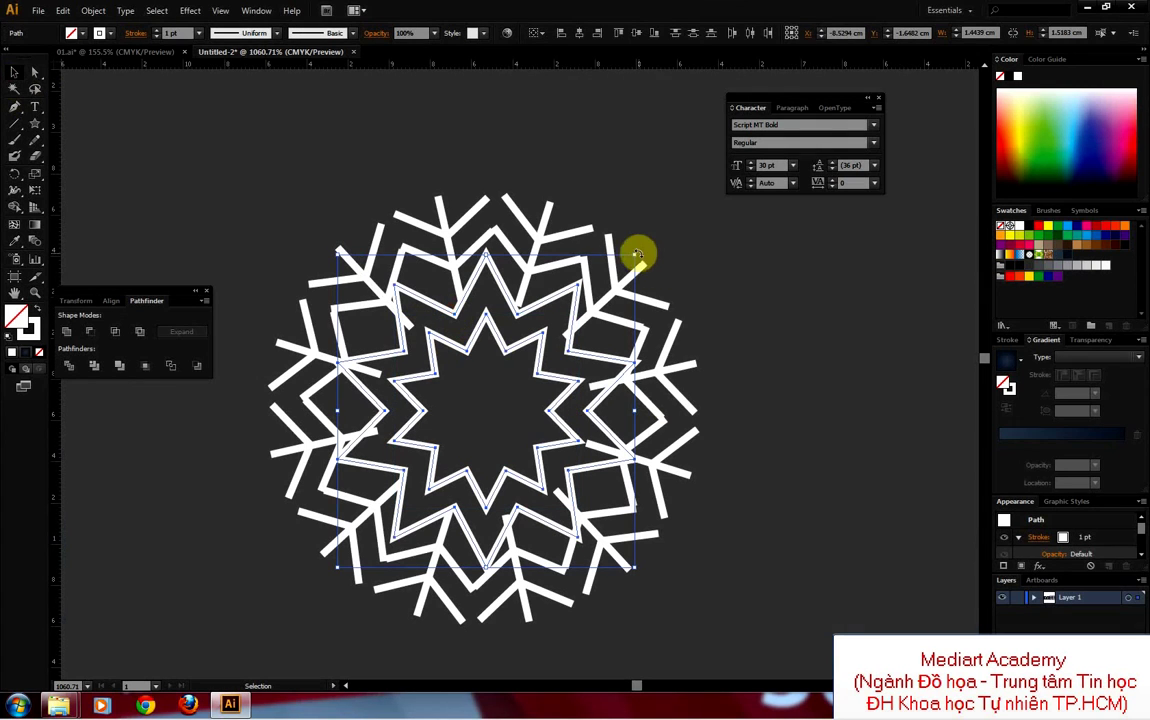
{"action": "left_click_drag", "start_coordinate": [637, 255], "coordinate": [627, 237]}
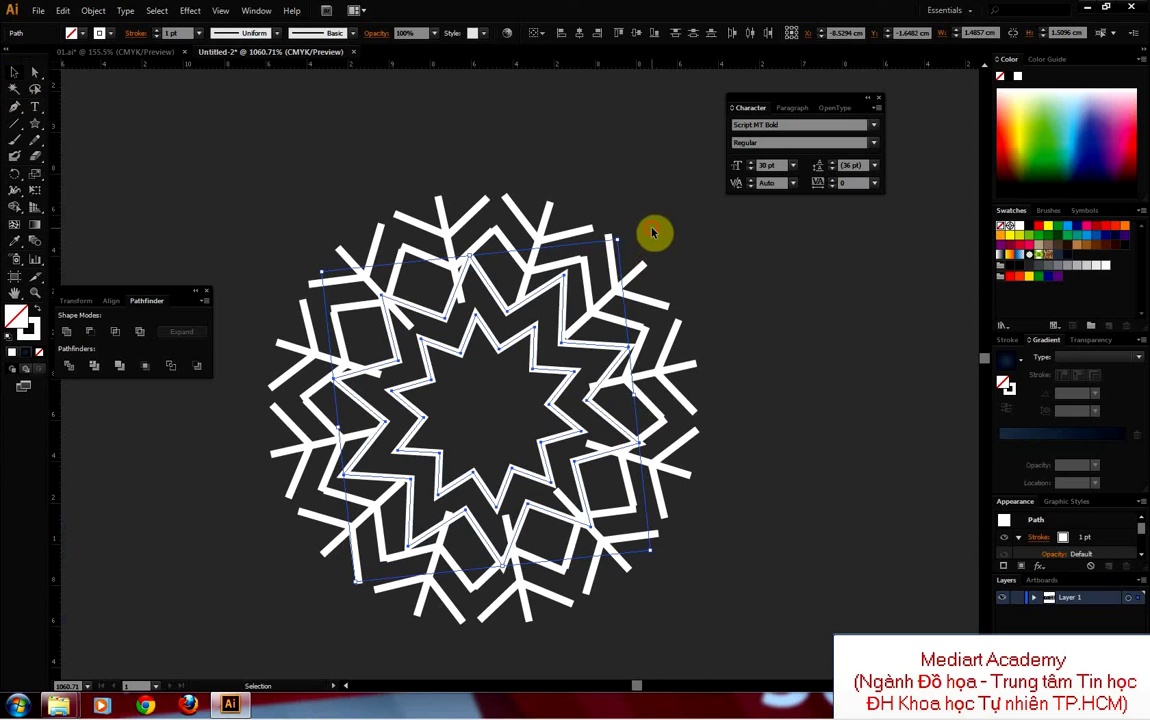
Step: Scale the large ring path down and rotate the inner star to interleave with the arms
{"action": "left_click", "coordinate": [410, 318]}
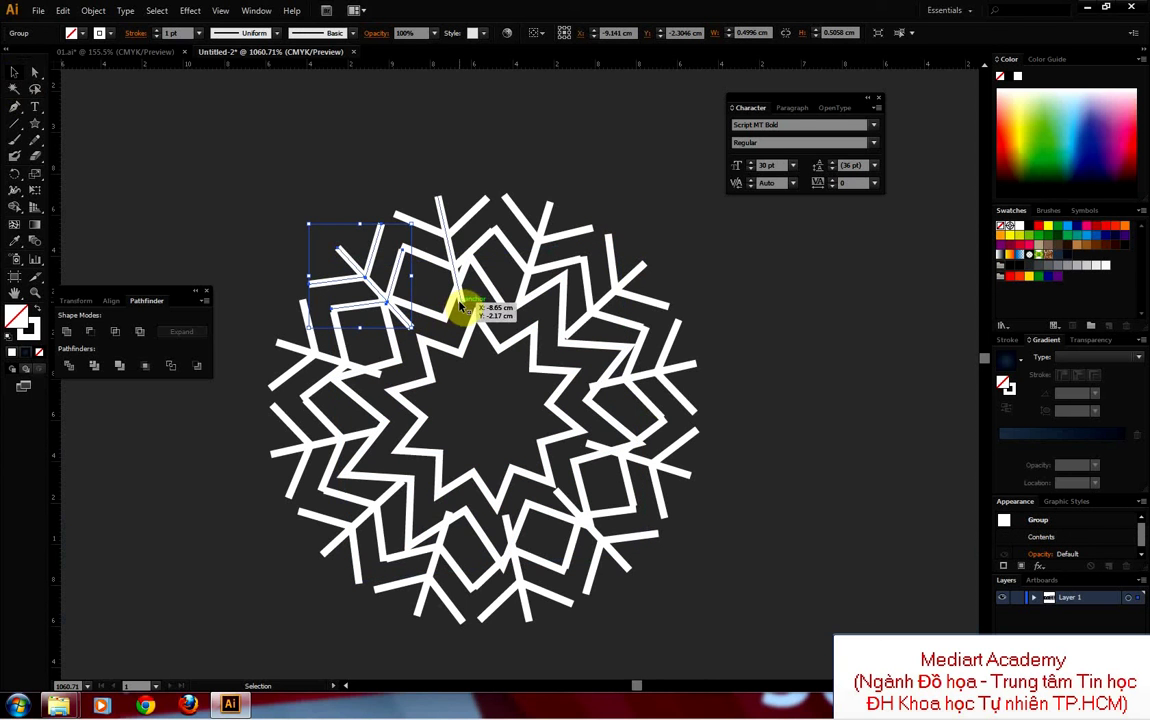
{"action": "left_click", "coordinate": [597, 351]}
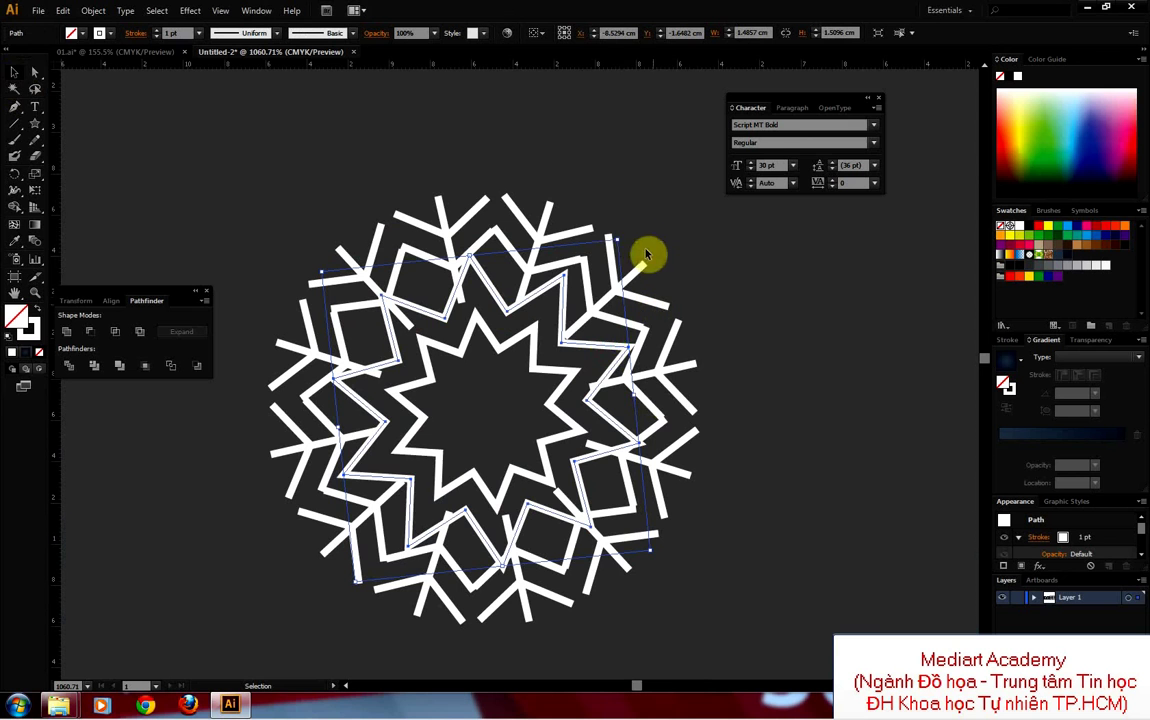
{"action": "left_click_drag", "start_coordinate": [618, 240], "coordinate": [592, 265]}
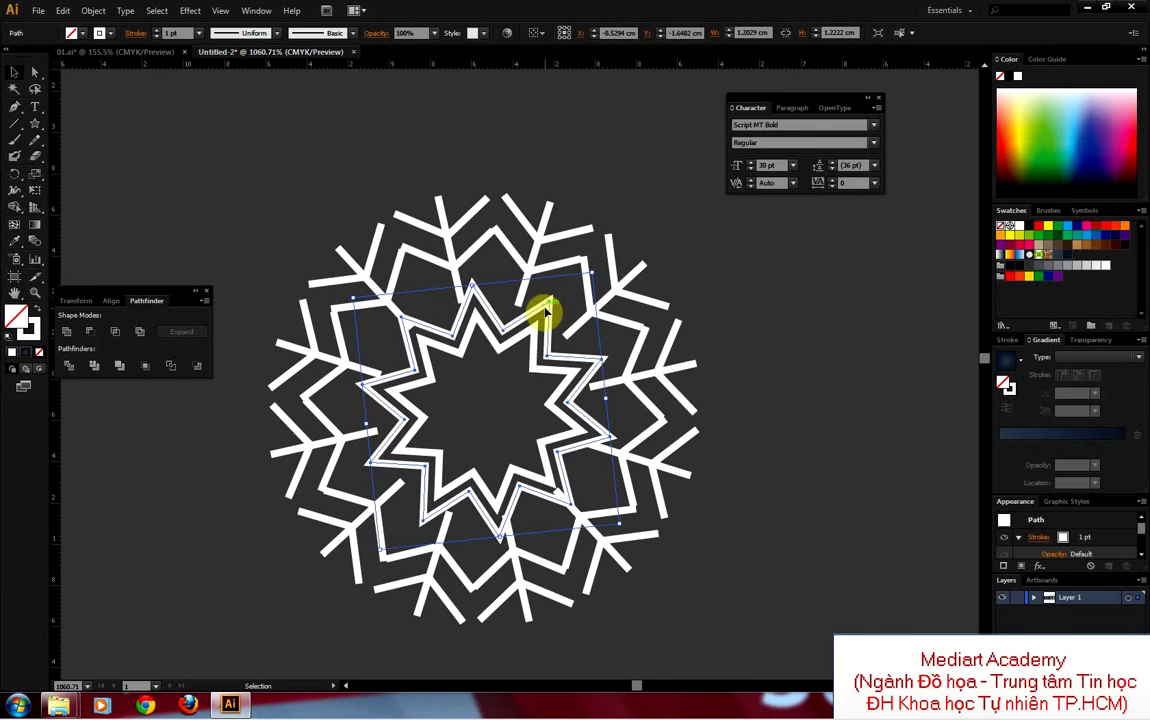
{"action": "key", "text": "ctrl+minus"}
{"action": "key", "text": "ctrl+minus"}
{"action": "key", "text": "ctrl+minus"}
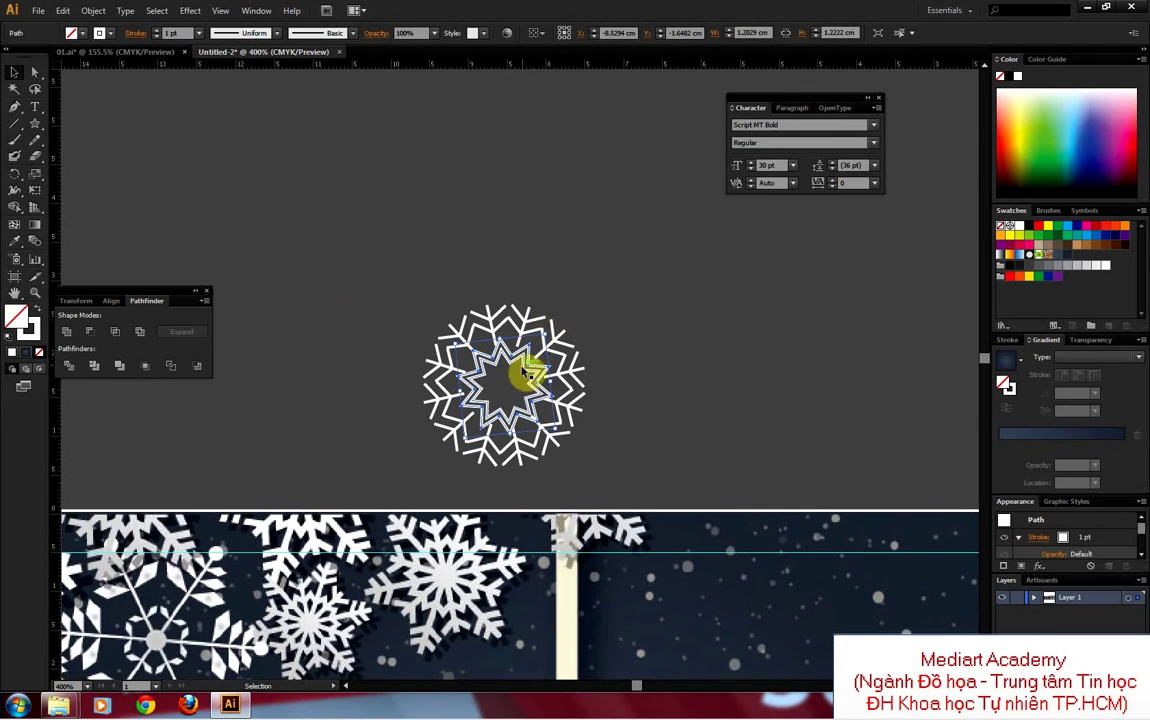
{"action": "left_click", "coordinate": [530, 372]}
{"action": "left_click_drag", "start_coordinate": [547, 338], "coordinate": [561, 279]}
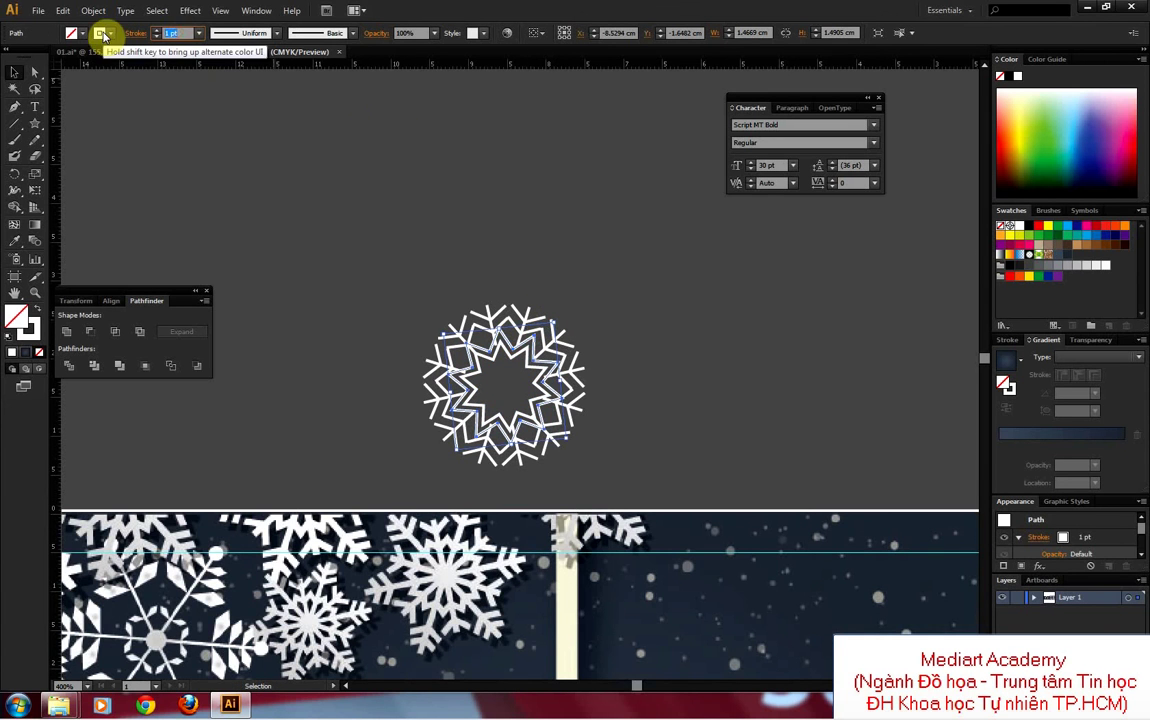
{"action": "type", "text": "10"}
Step: Set the star's stroke weight to 2 pt, stepping down from 10, 5 and 3 pt
{"action": "key", "text": "Return"}
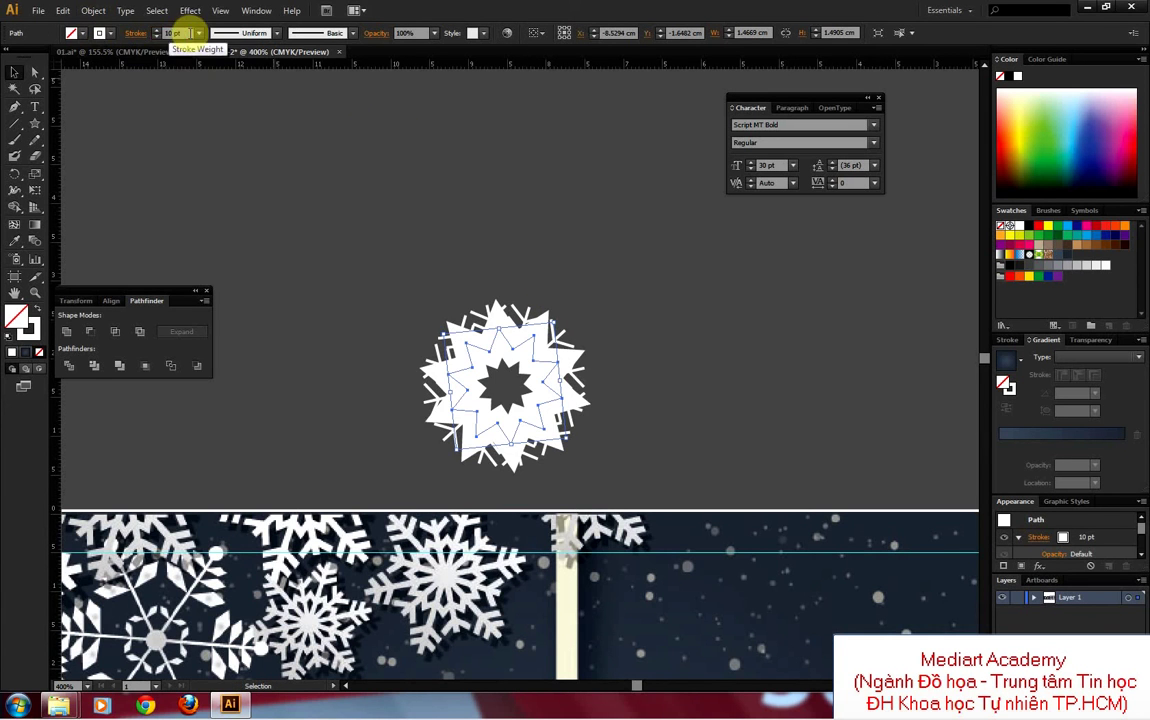
{"action": "type", "text": "5"}
{"action": "key", "text": "Return"}
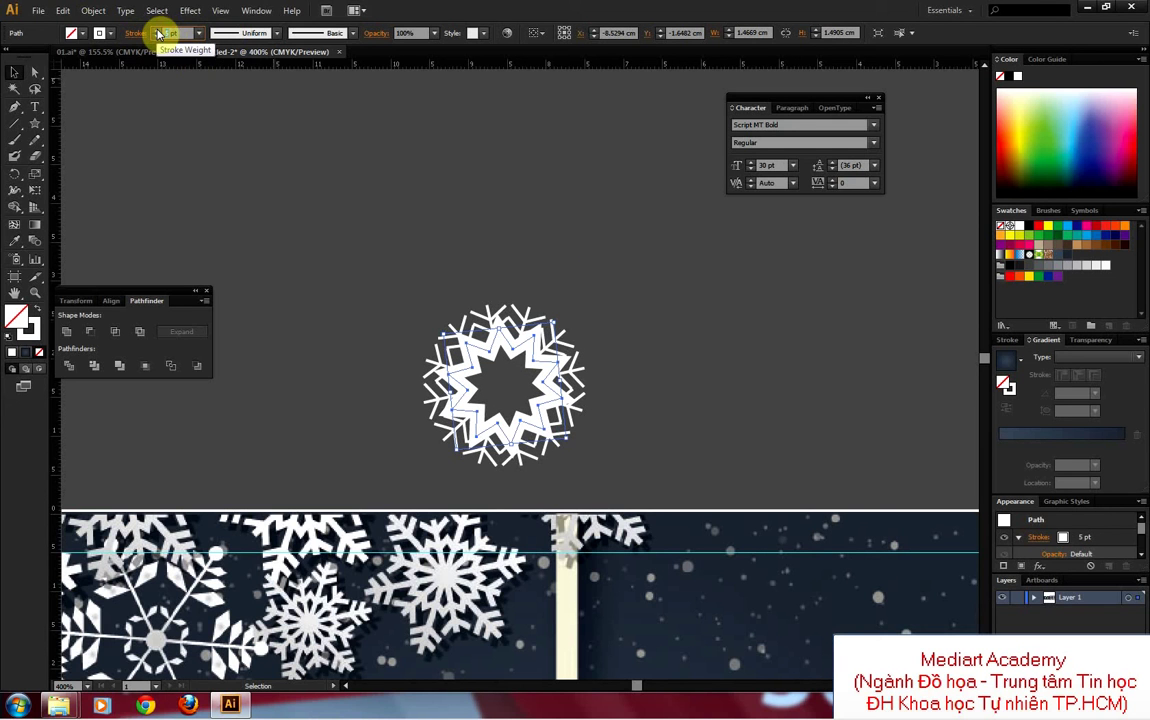
{"action": "type", "text": "3"}
{"action": "key", "text": "Return"}
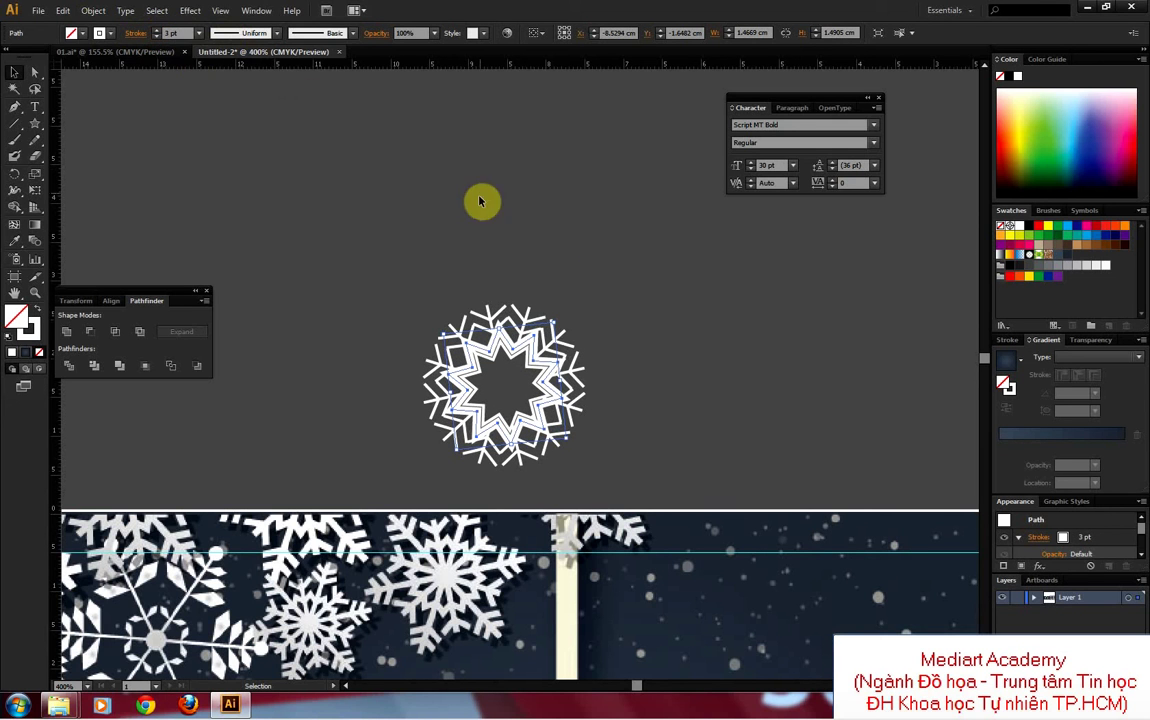
{"action": "left_click", "coordinate": [170, 33]}
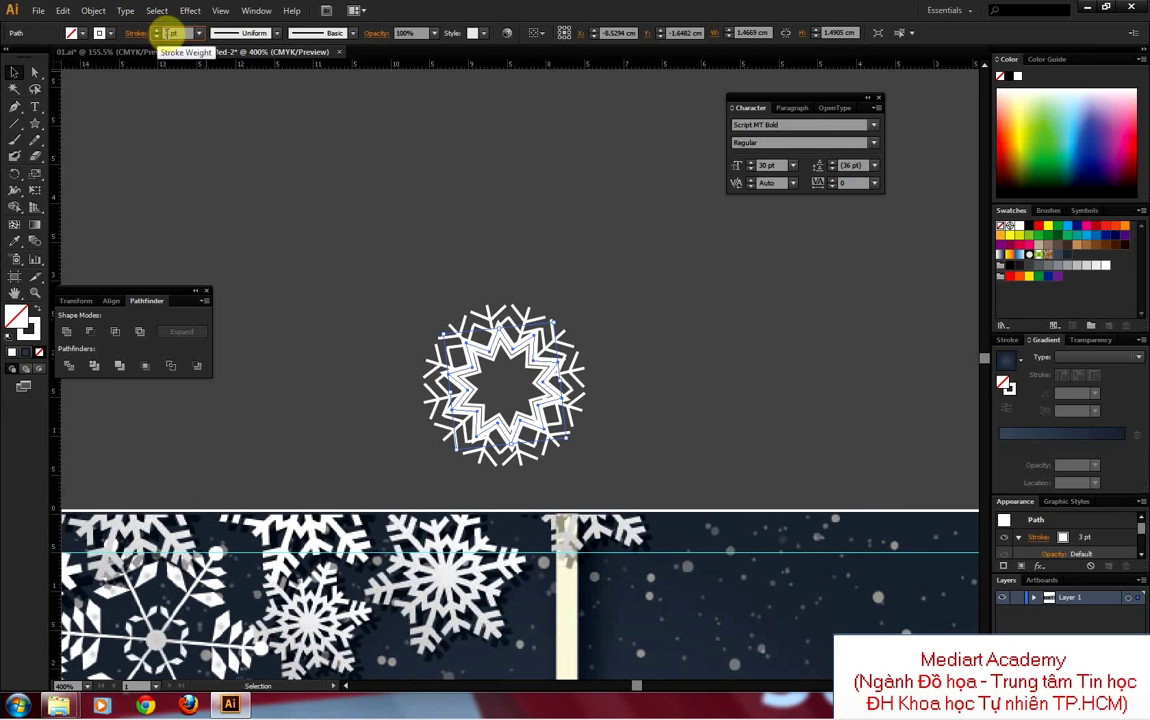
{"action": "type", "text": "2"}
{"action": "key", "text": "Return"}
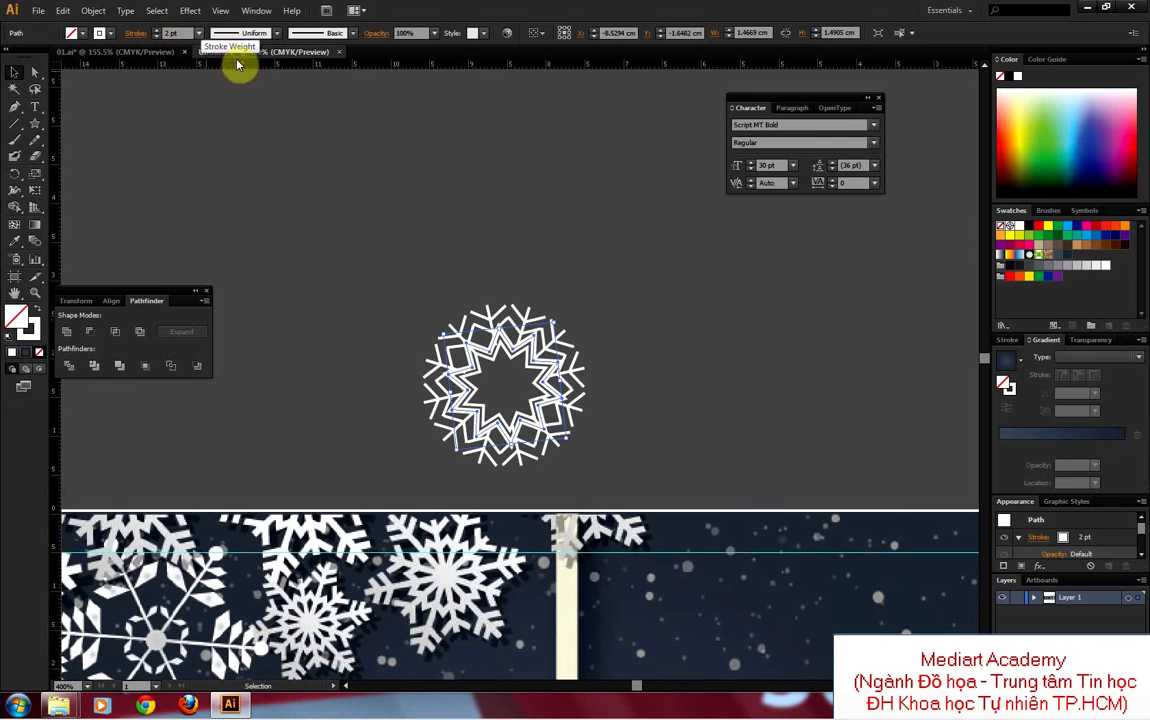
{"action": "left_click", "coordinate": [451, 183]}
Step: Rotate the inner star path further and nudge one arm group slightly
{"action": "key", "text": "z"}
{"action": "left_click_drag", "start_coordinate": [360, 244], "coordinate": [614, 450]}
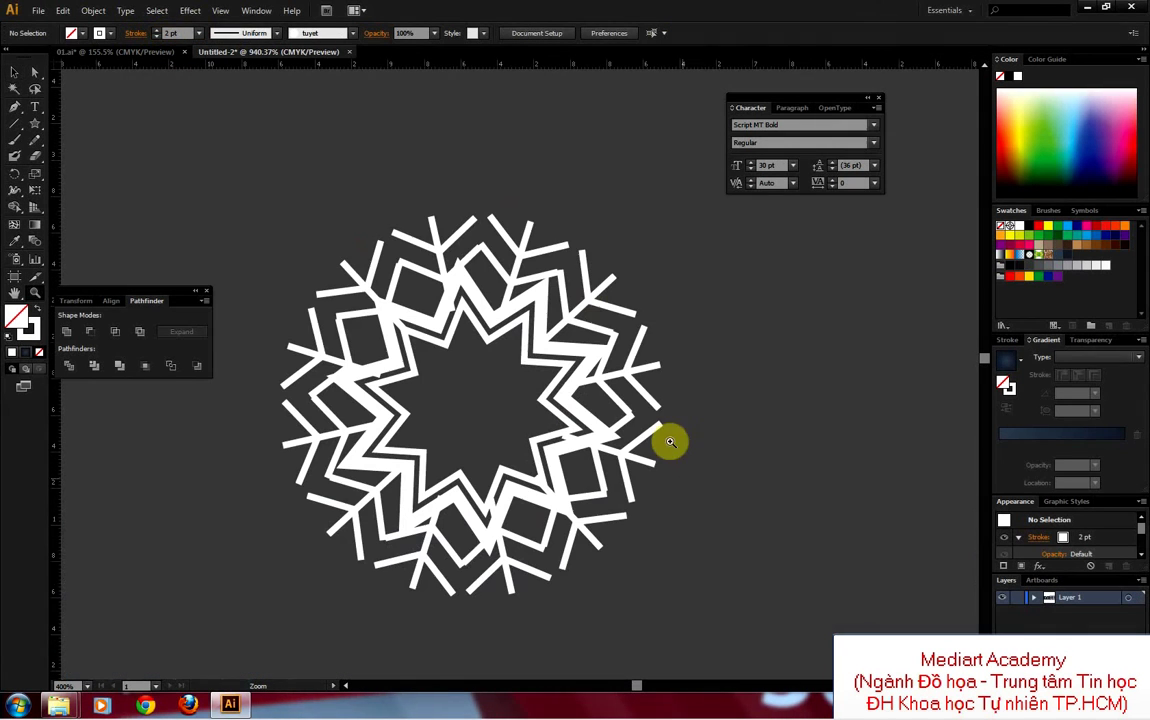
{"action": "key", "text": "v"}
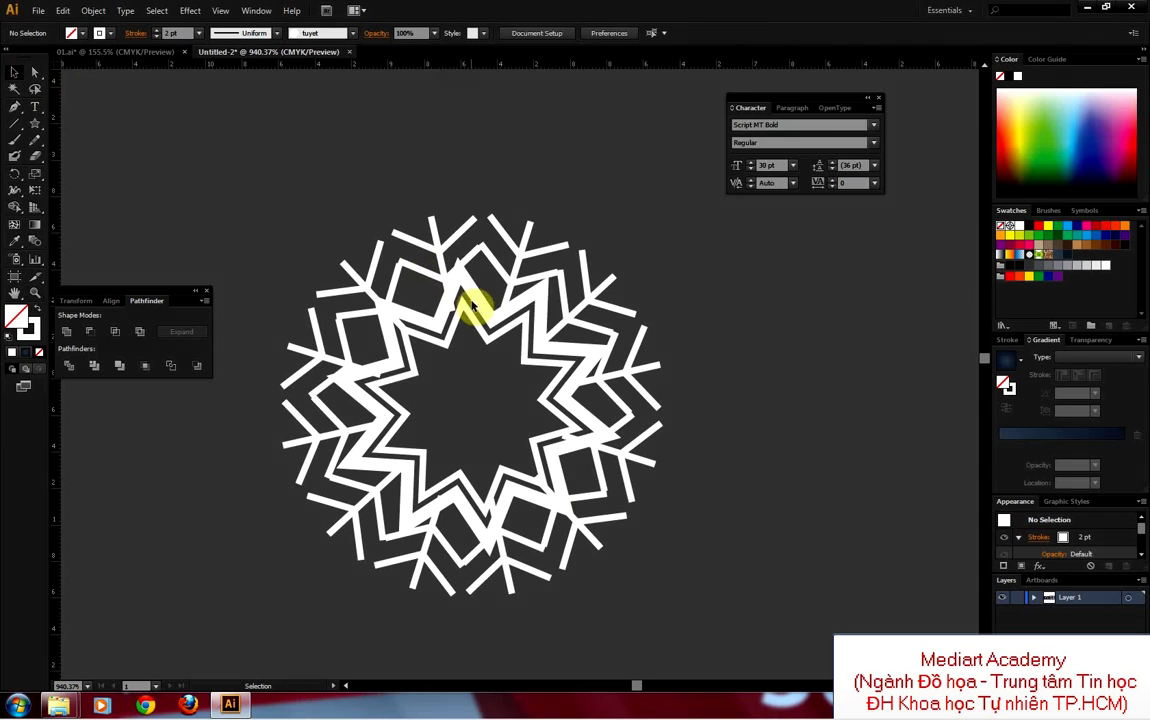
{"action": "left_click", "coordinate": [420, 284]}
{"action": "mouse_move", "coordinate": [587, 258]}
{"action": "left_mouse_down"}
{"action": "mouse_move", "coordinate": [581, 265]}
{"action": "mouse_move", "coordinate": [590, 255]}
{"action": "left_mouse_up"}
{"action": "left_click", "coordinate": [637, 244]}
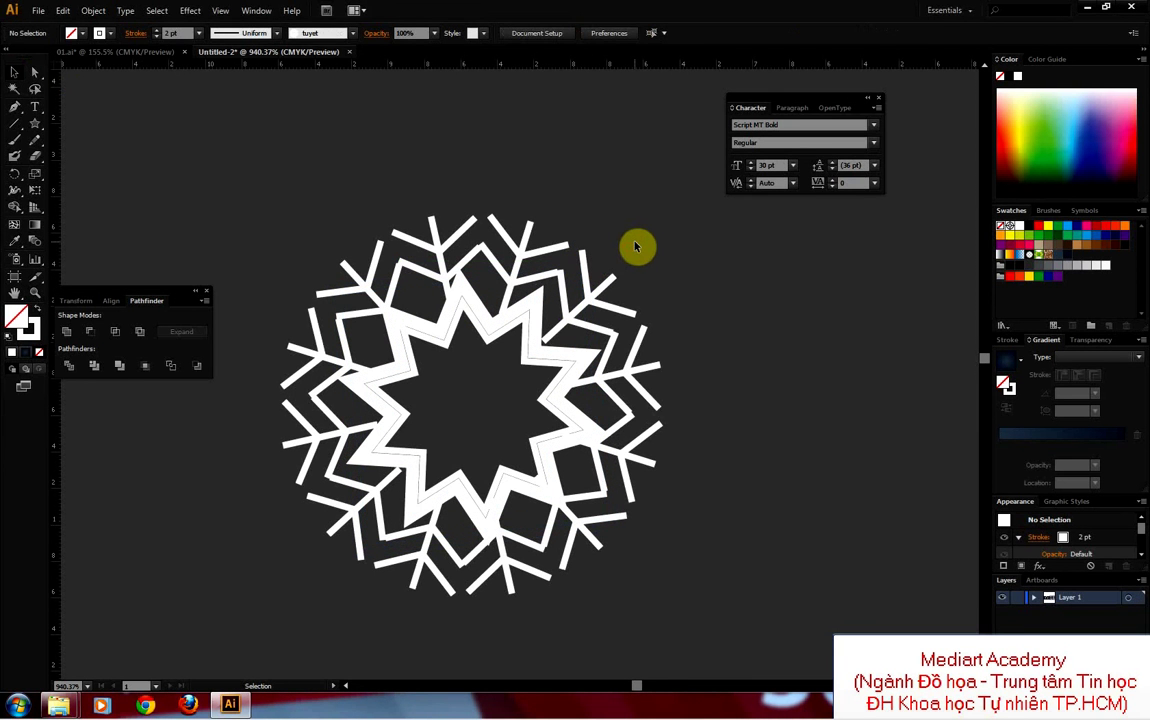
{"action": "left_click", "coordinate": [585, 312]}
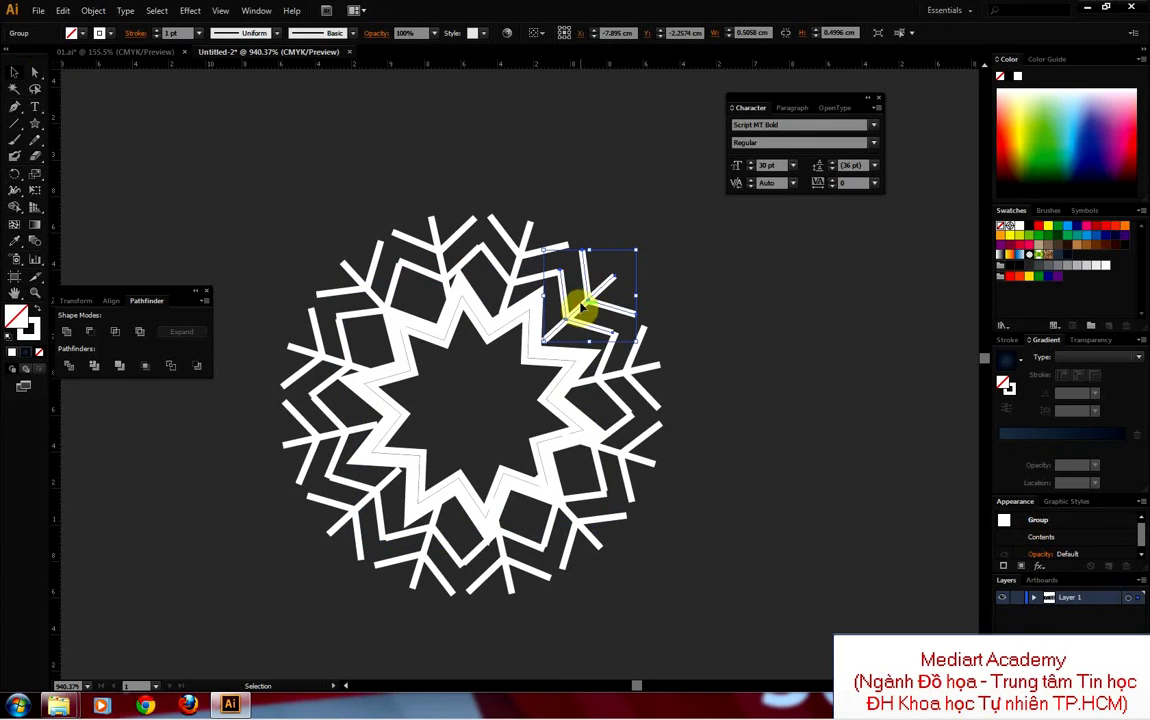
{"action": "left_click_drag", "start_coordinate": [581, 308], "coordinate": [585, 308]}
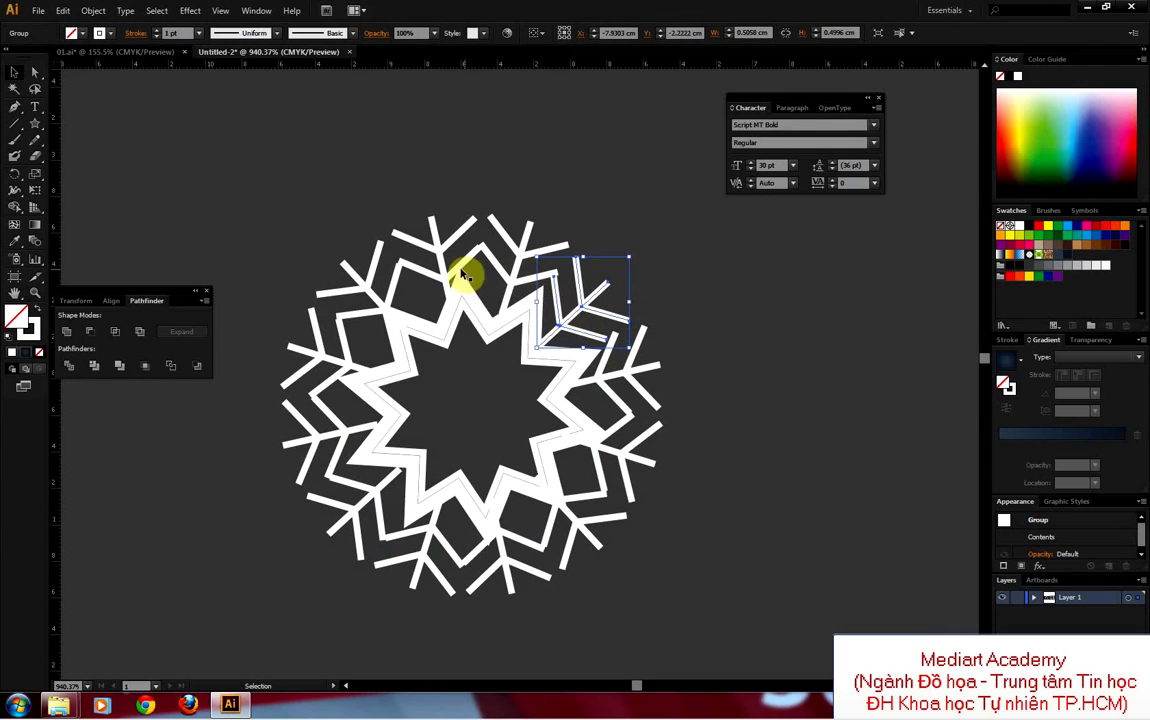
{"action": "key", "text": "ctrl+minus"}
{"action": "key", "text": "ctrl+minus"}
{"action": "key", "text": "ctrl+minus"}
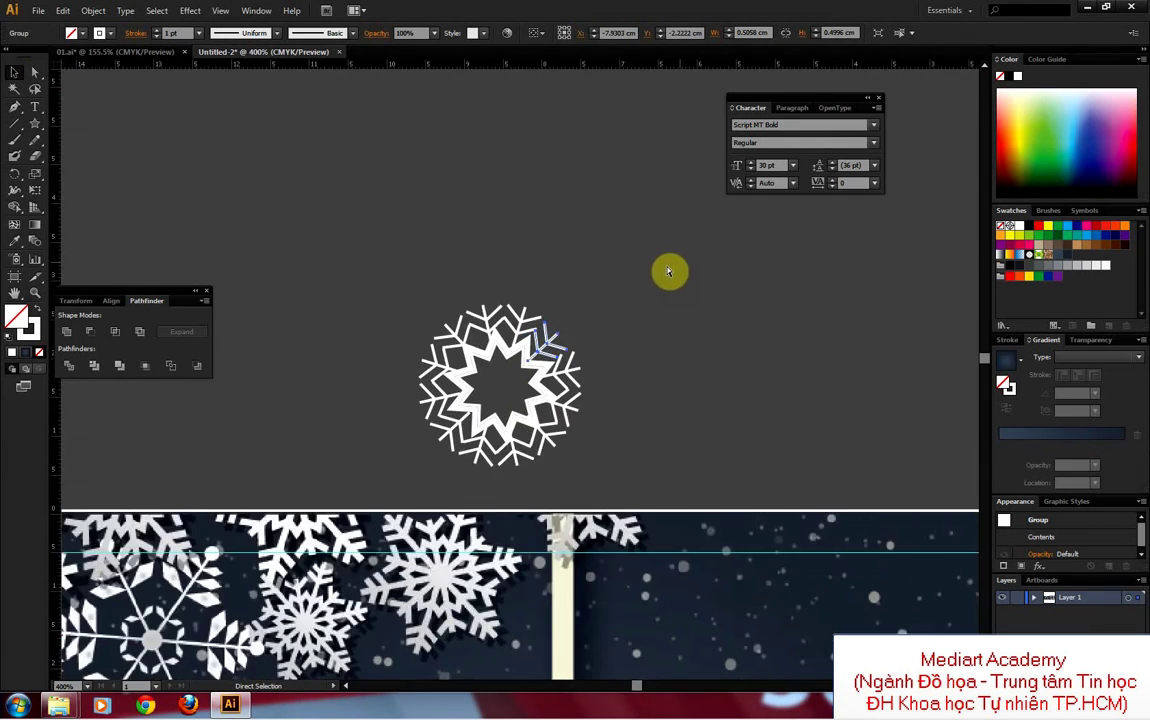
{"action": "key", "text": "ctrl+minus"}
Step: Group all the snowflake's pieces, including the inner star, into one object
{"action": "left_click_drag", "start_coordinate": [400, 300], "coordinate": [495, 403]}
{"action": "right_click", "coordinate": [597, 440]}
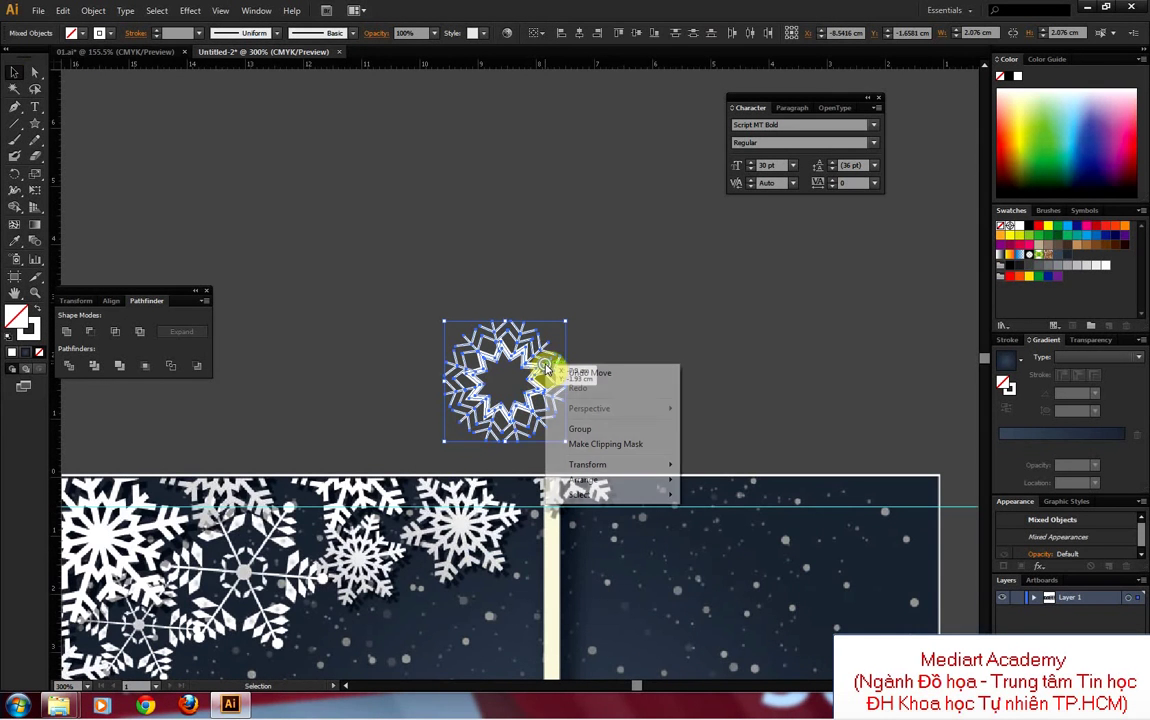
{"action": "left_click", "coordinate": [580, 429]}
{"action": "left_click", "coordinate": [530, 370], "text": "ctrl"}
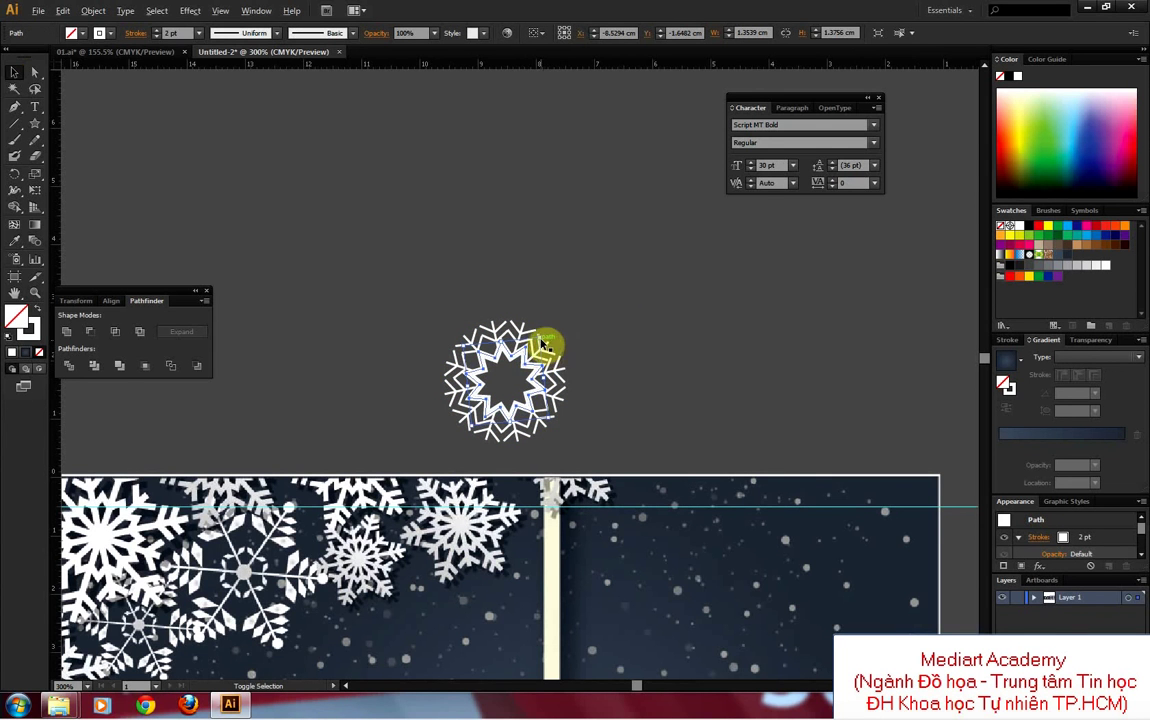
{"action": "left_click_drag", "start_coordinate": [544, 339], "coordinate": [516, 362]}
{"action": "left_click_drag", "start_coordinate": [606, 295], "coordinate": [442, 445]}
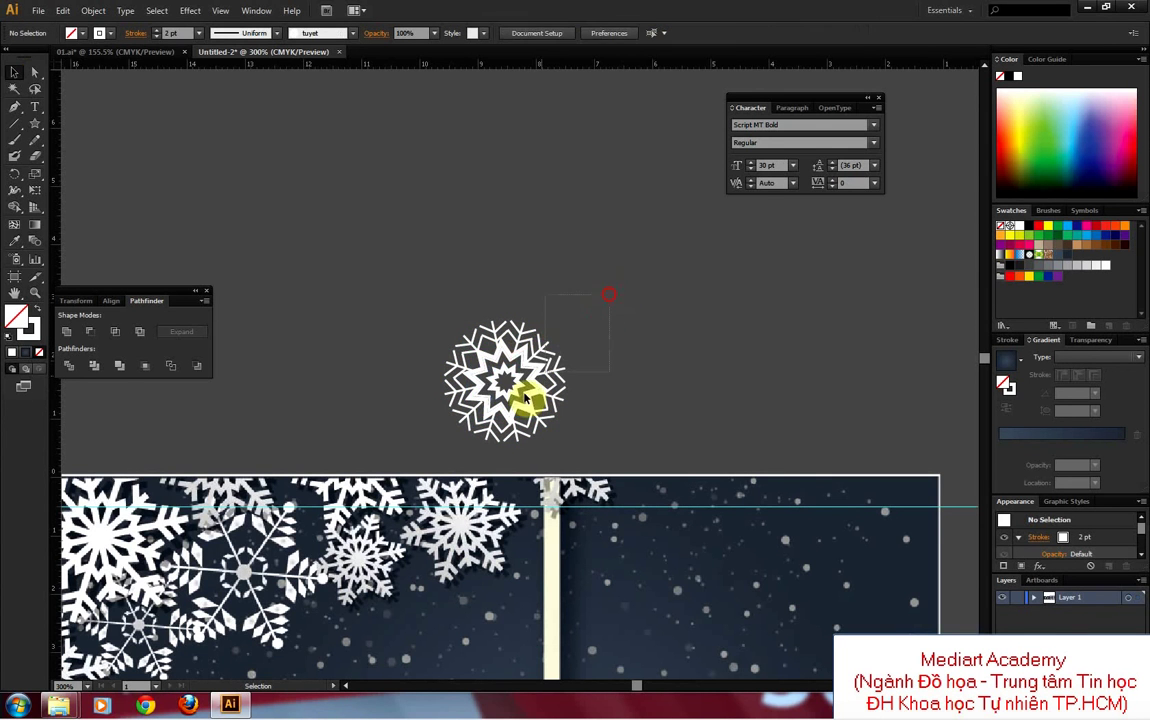
{"action": "right_click", "coordinate": [510, 372]}
{"action": "left_click", "coordinate": [550, 431]}
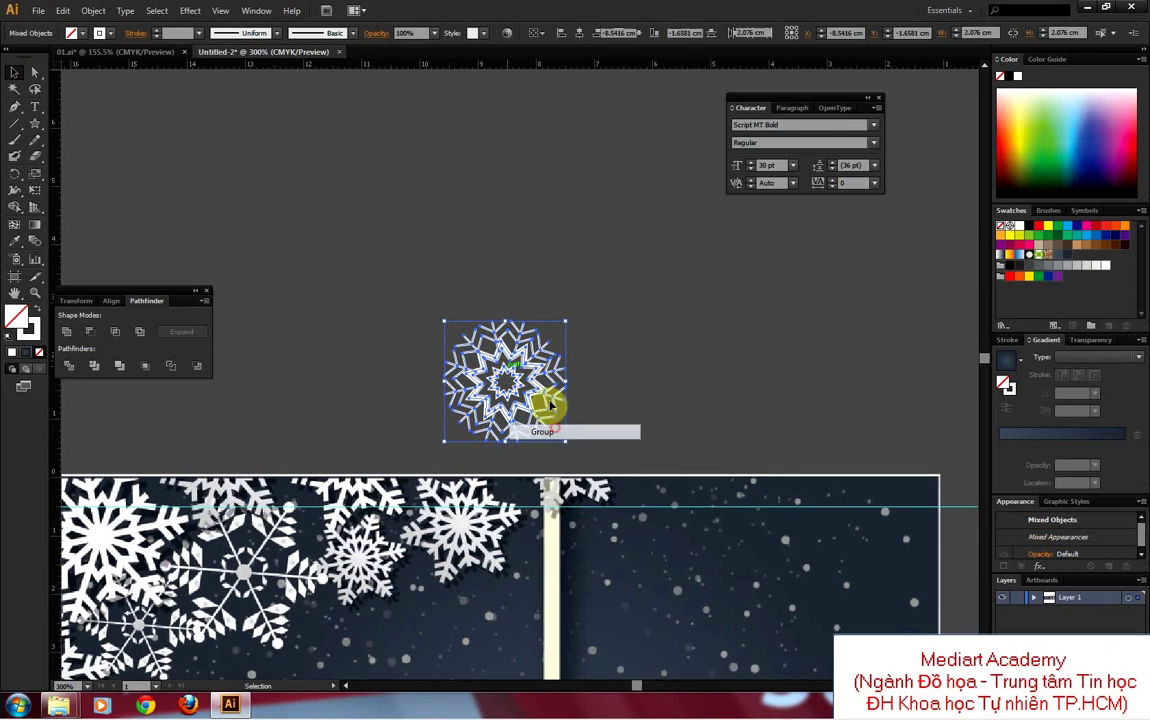
Step: Zoom out to both panels and move the snowflake up to the card's top edge
{"action": "key", "text": "ctrl+minus"}
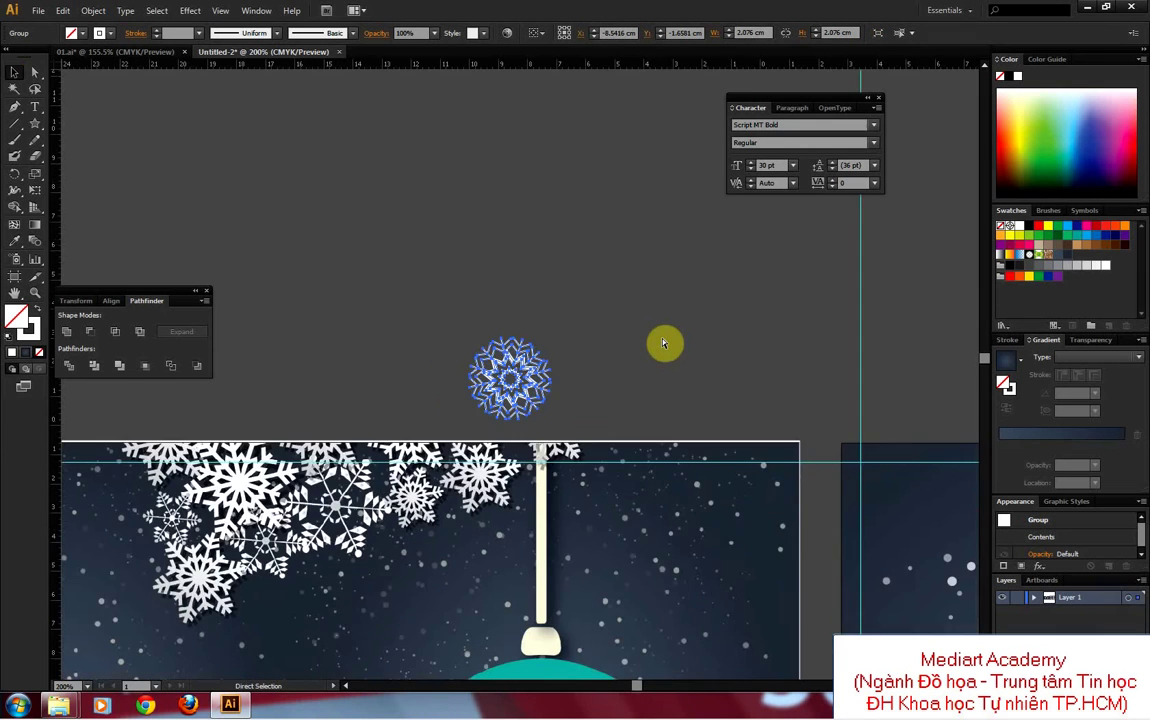
{"action": "key", "text": "ctrl+minus"}
{"action": "left_click_drag", "start_coordinate": [683, 375], "coordinate": [411, 167]}
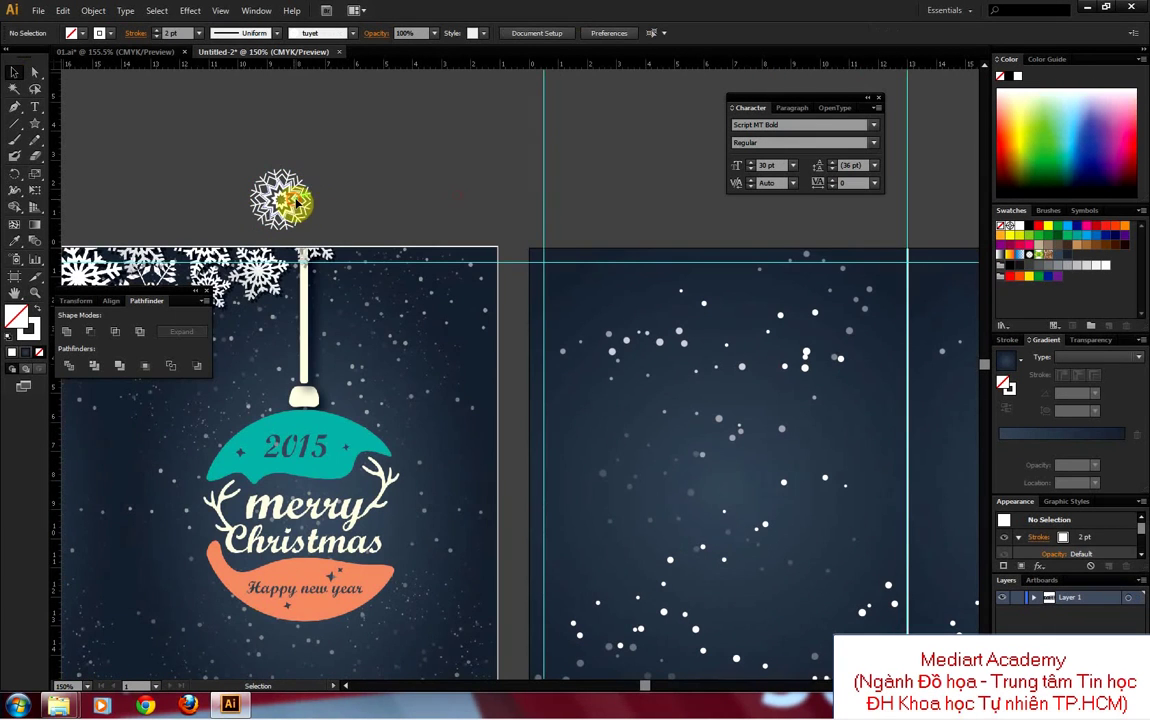
{"action": "mouse_move", "coordinate": [287, 196]}
{"action": "left_mouse_down"}
{"action": "mouse_move", "coordinate": [836, 262]}
{"action": "mouse_move", "coordinate": [955, 264]}
{"action": "left_mouse_up"}
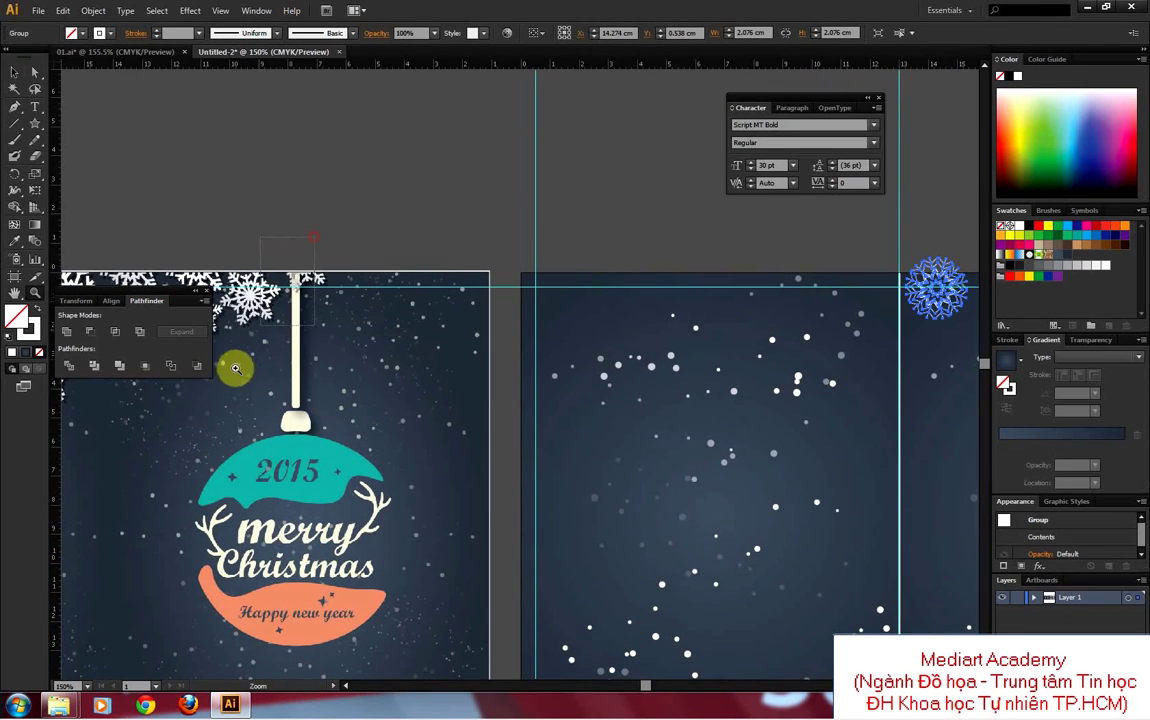
Step: Zoom in on the left-panel snowflakes, then return to the right panel and deselect
{"action": "left_click_drag", "start_coordinate": [236, 367], "coordinate": [381, 370]}
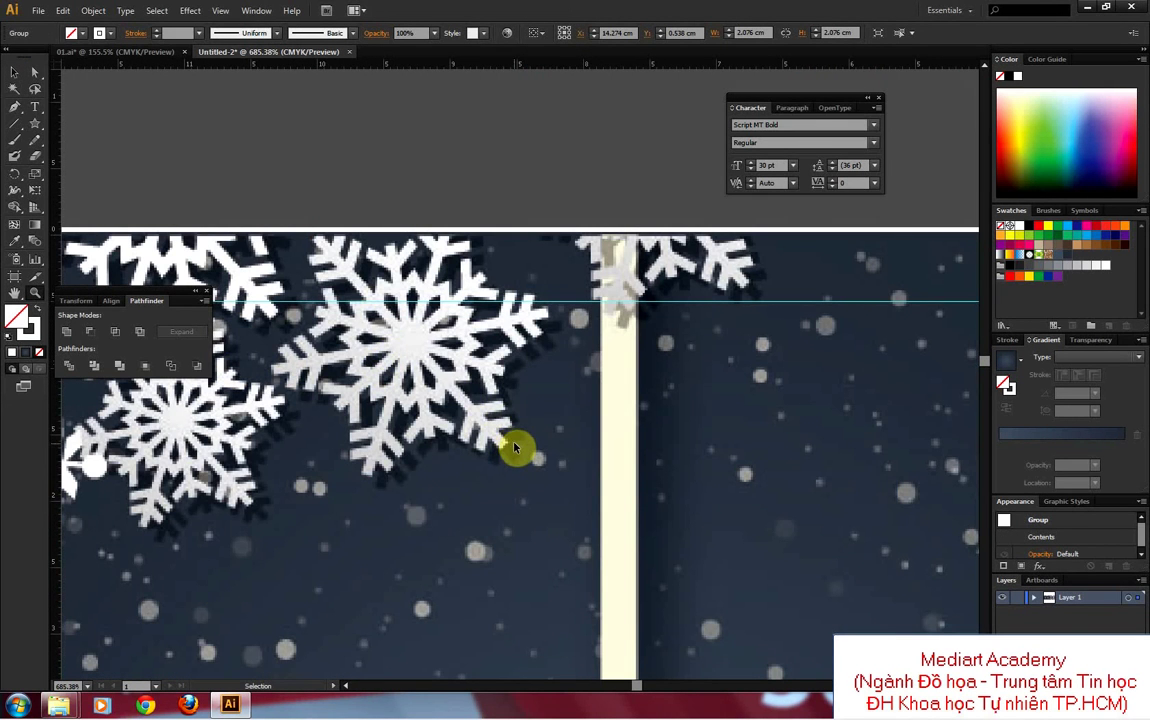
{"action": "scroll", "coordinate": [517, 410], "scroll_direction": "down", "scroll_amount": 3}
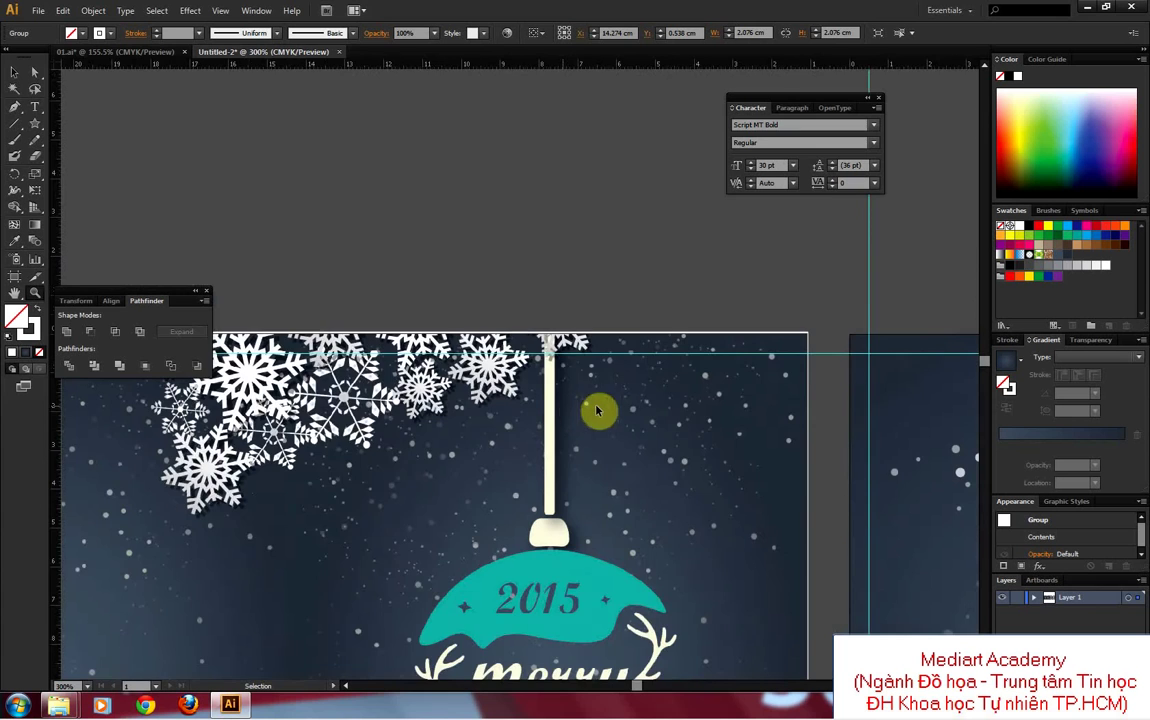
{"action": "scroll", "coordinate": [598, 406], "scroll_direction": "down", "scroll_amount": 2}
{"action": "left_click_drag", "start_coordinate": [598, 337], "coordinate": [214, 228]}
{"action": "left_click_drag", "start_coordinate": [624, 311], "coordinate": [462, 308]}
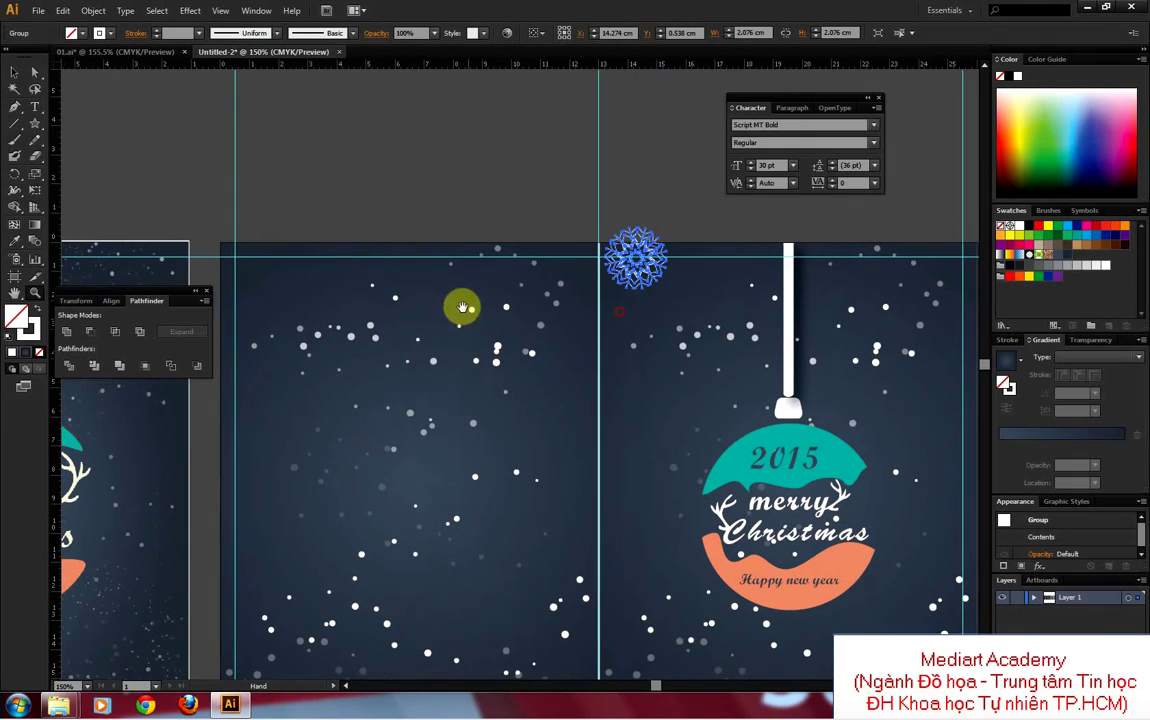
{"action": "left_click", "coordinate": [13, 72]}
{"action": "left_click", "coordinate": [617, 208]}
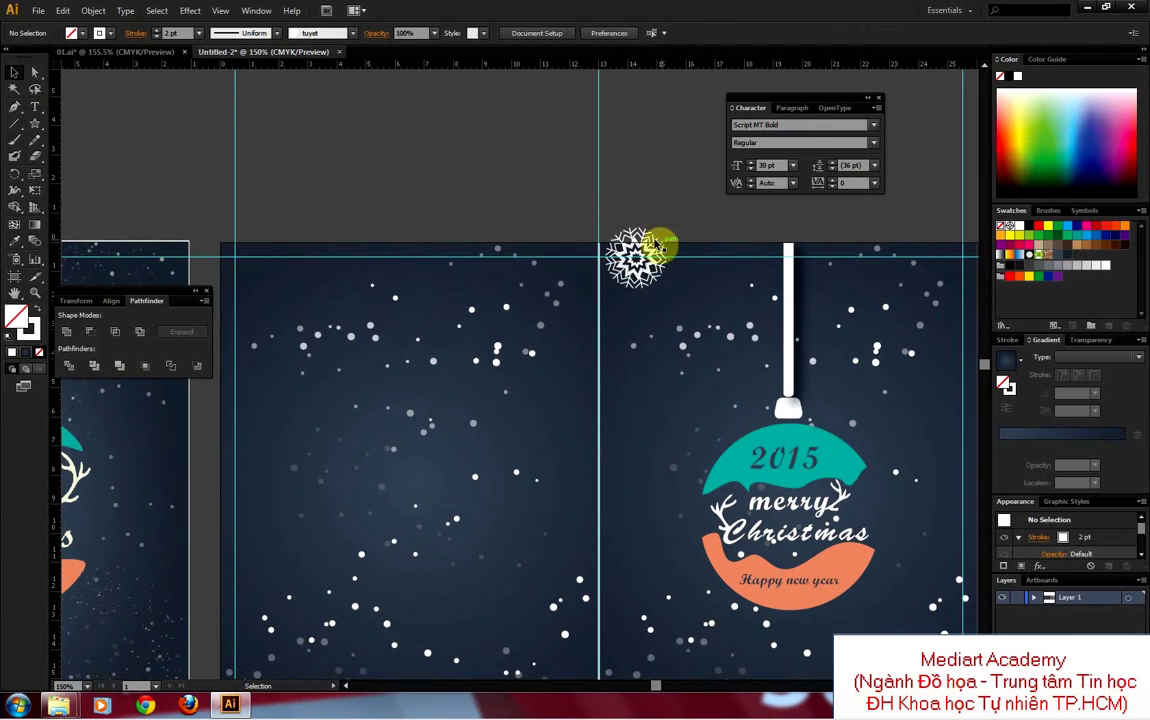
Step: Nudge the snowflake left, duplicate it above the card, and expand the copy's fill and stroke
{"action": "mouse_move", "coordinate": [657, 244]}
{"action": "left_mouse_down"}
{"action": "mouse_move", "coordinate": [622, 240]}
{"action": "mouse_move", "coordinate": [631, 244]}
{"action": "left_mouse_up"}
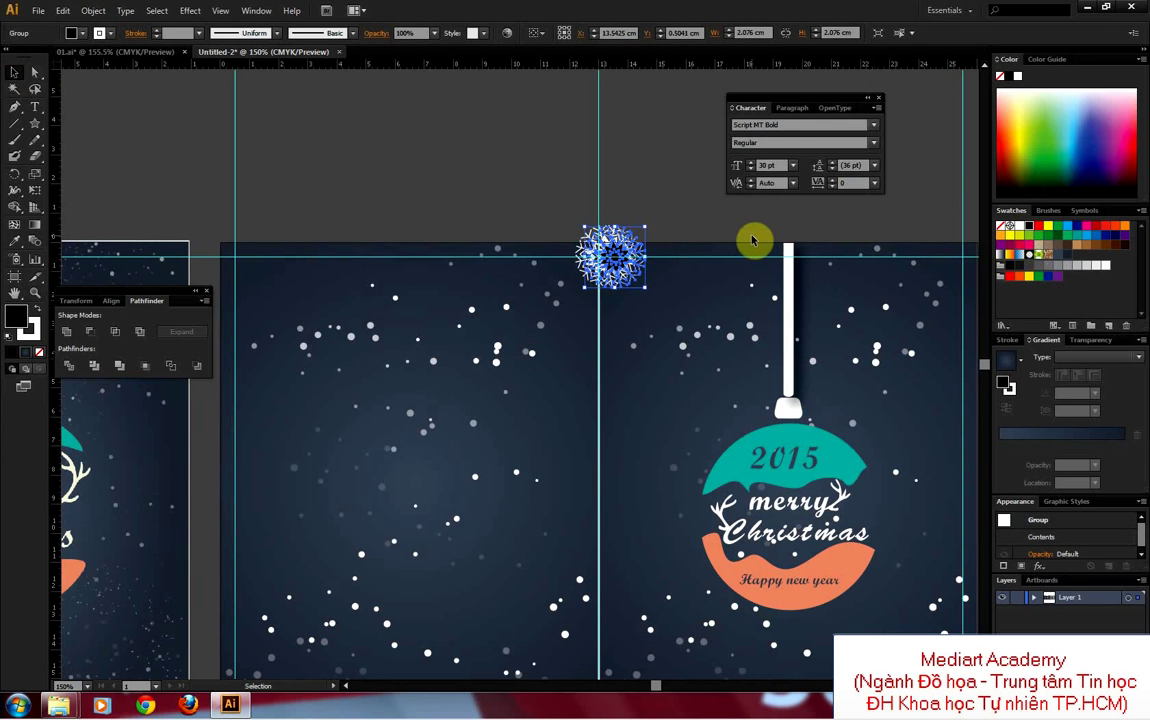
{"action": "left_click_drag", "start_coordinate": [628, 243], "coordinate": [495, 170]}
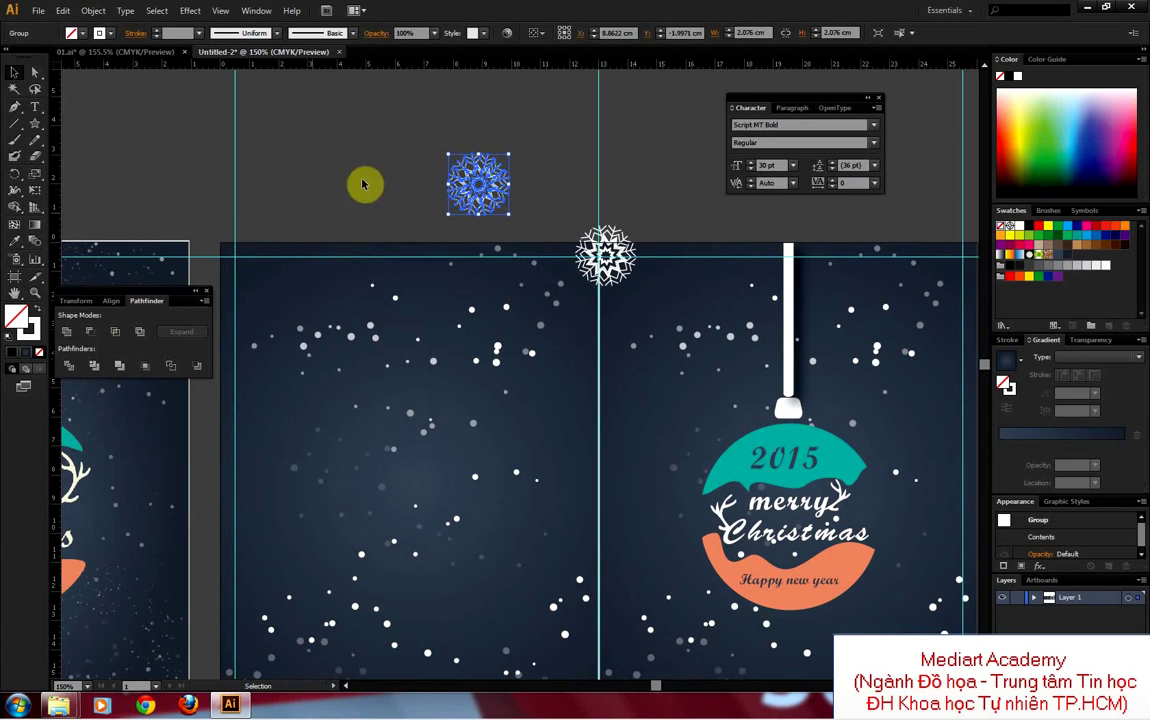
{"action": "left_click", "coordinate": [98, 11]}
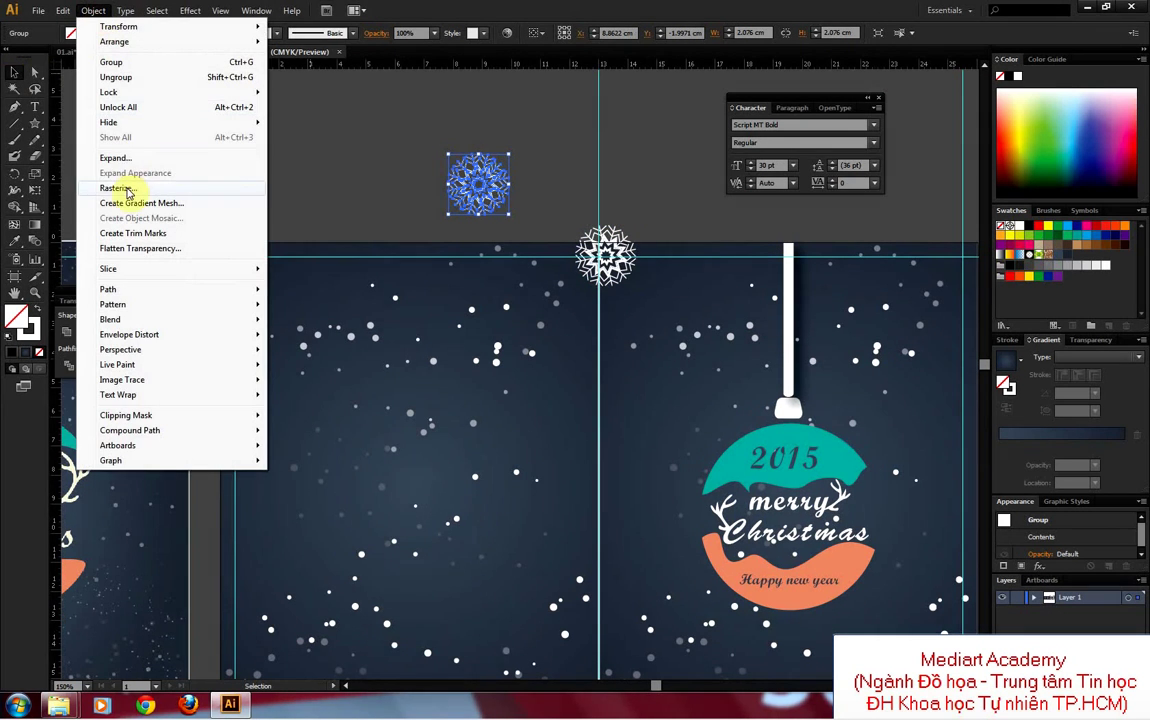
{"action": "left_click", "coordinate": [125, 160]}
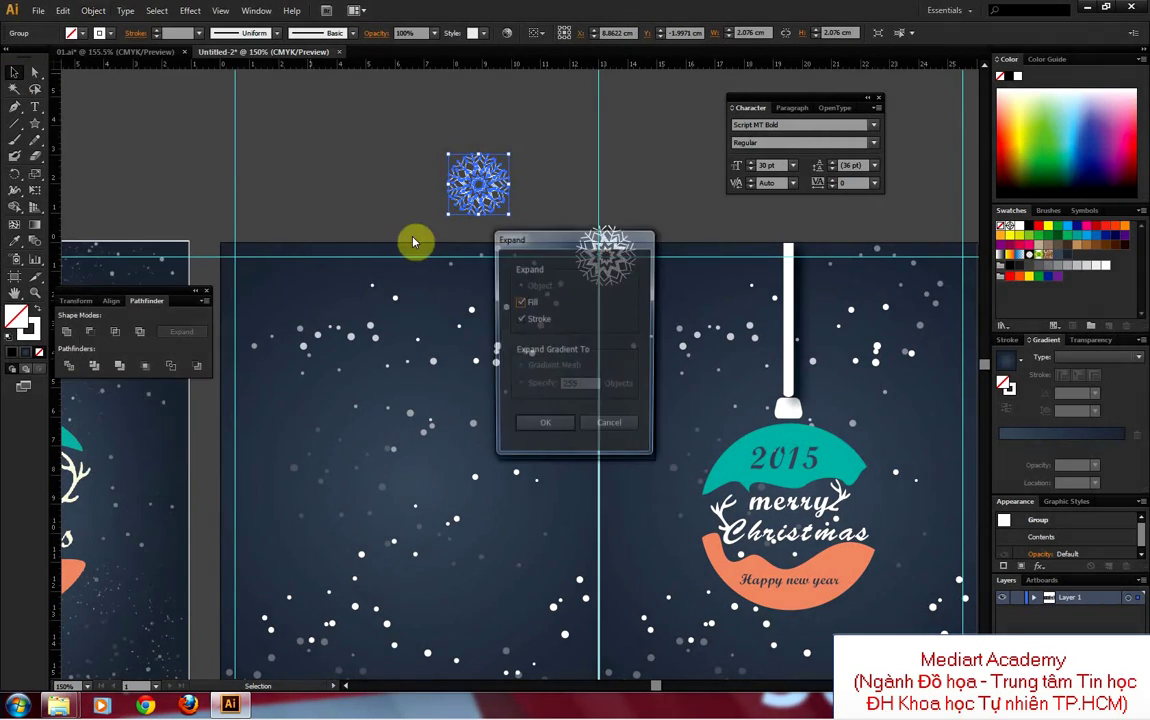
{"action": "left_click", "coordinate": [541, 429]}
{"action": "left_click", "coordinate": [531, 172]}
{"action": "left_click", "coordinate": [504, 188]}
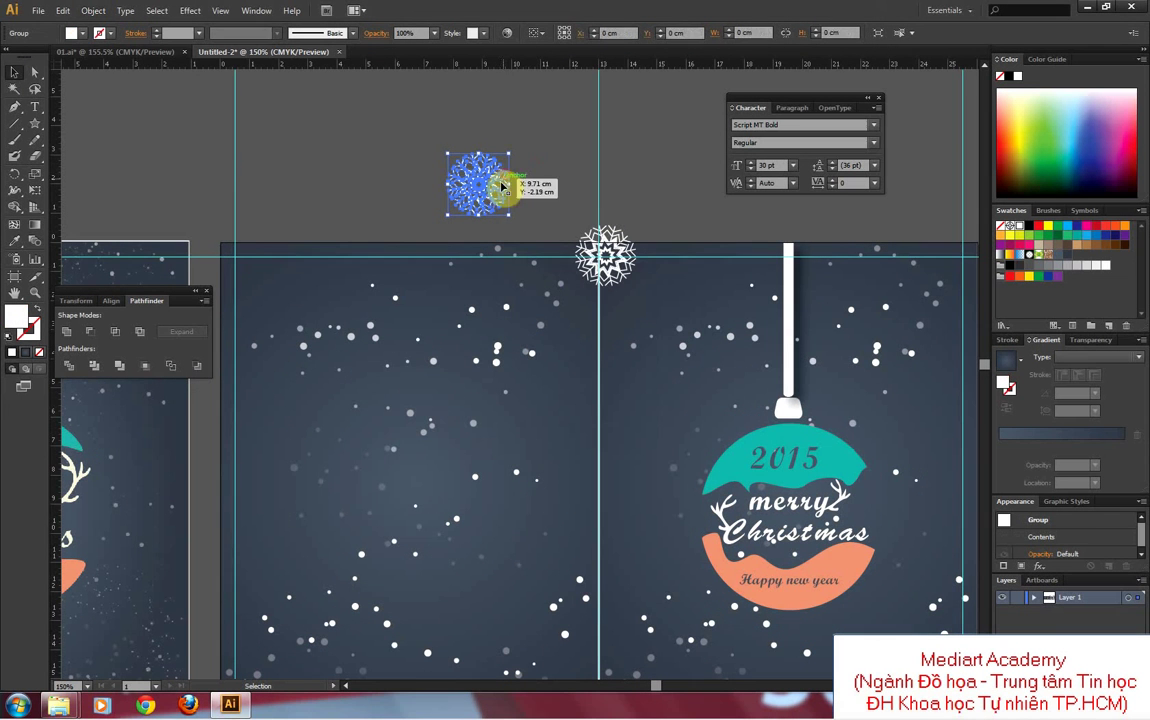
Step: Fill the copy near-black 0F0F0F and move it onto the white snowflake
{"action": "double_click", "coordinate": [16, 318]}
{"action": "left_click", "coordinate": [396, 428]}
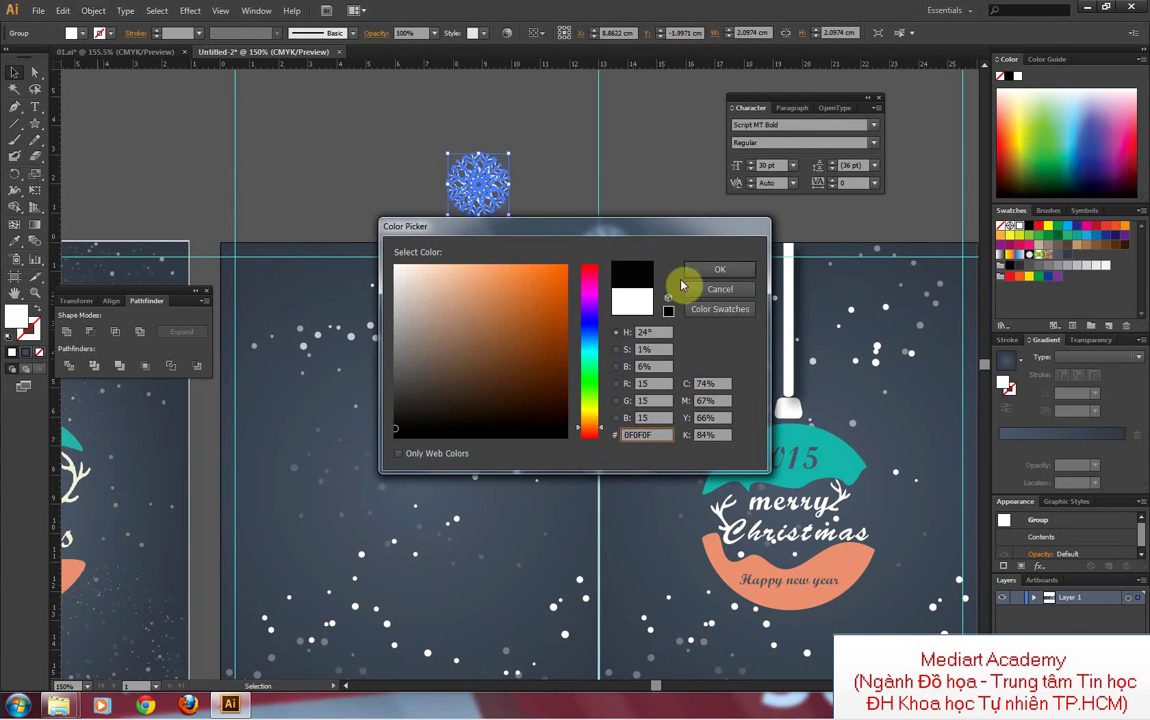
{"action": "key", "text": "Return"}
{"action": "left_click", "coordinate": [529, 146]}
{"action": "left_click", "coordinate": [478, 205]}
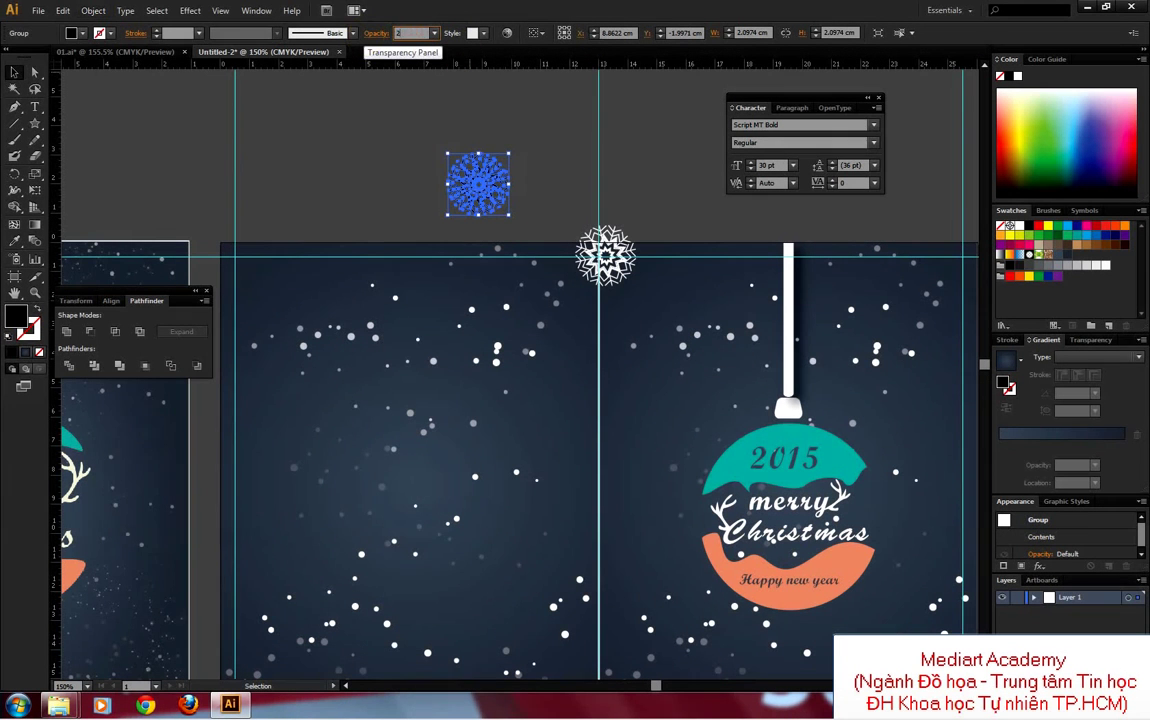
{"action": "left_click_drag", "start_coordinate": [495, 190], "coordinate": [622, 263]}
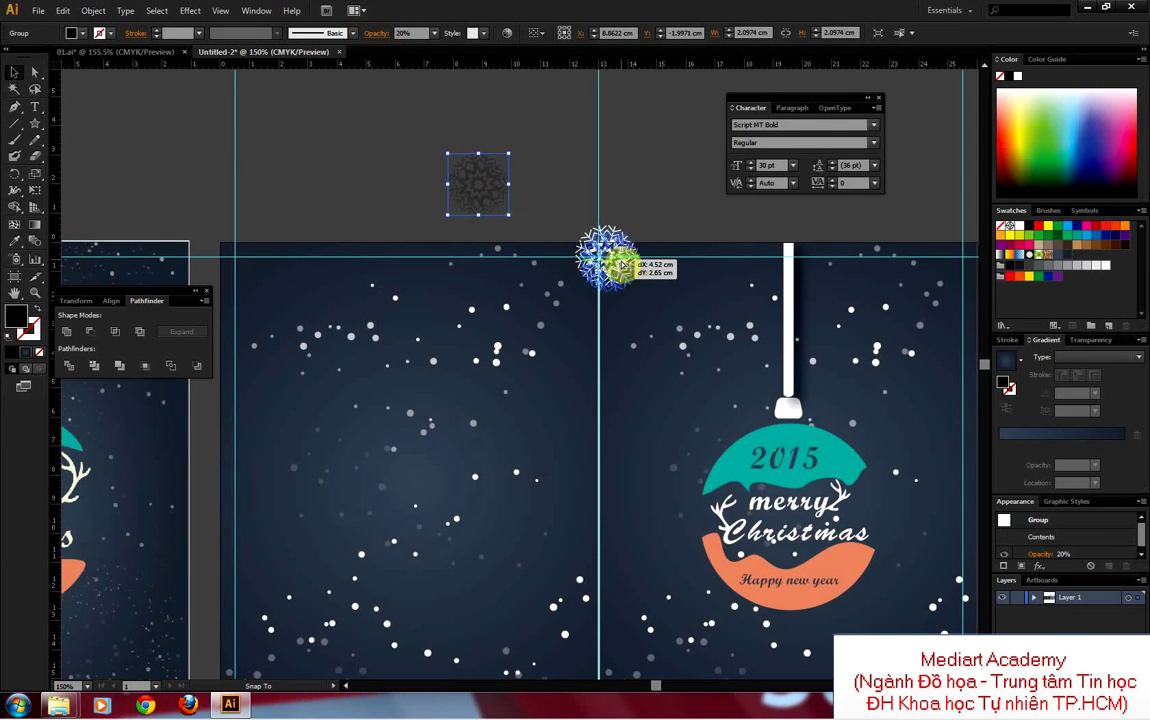
Step: Zoom in and offset and slightly rotate the dark copy as a soft shadow
{"action": "left_click", "coordinate": [660, 203]}
{"action": "key", "text": "z"}
{"action": "left_click_drag", "start_coordinate": [670, 205], "coordinate": [575, 298]}
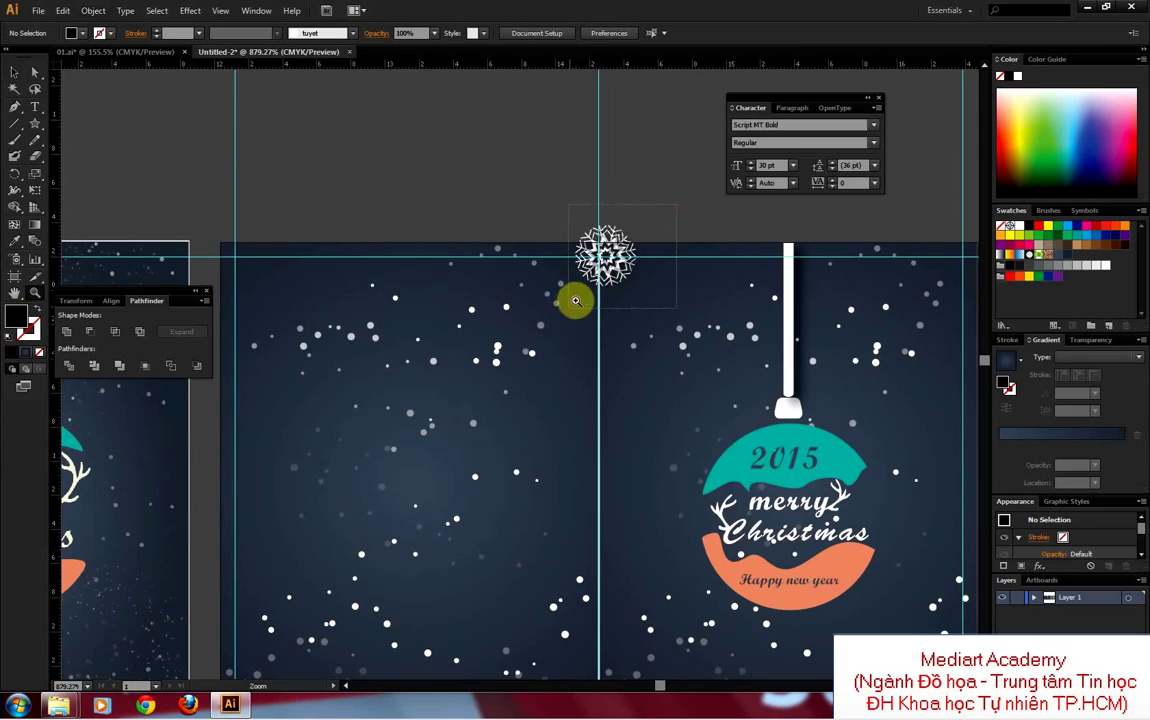
{"action": "left_click", "coordinate": [16, 71]}
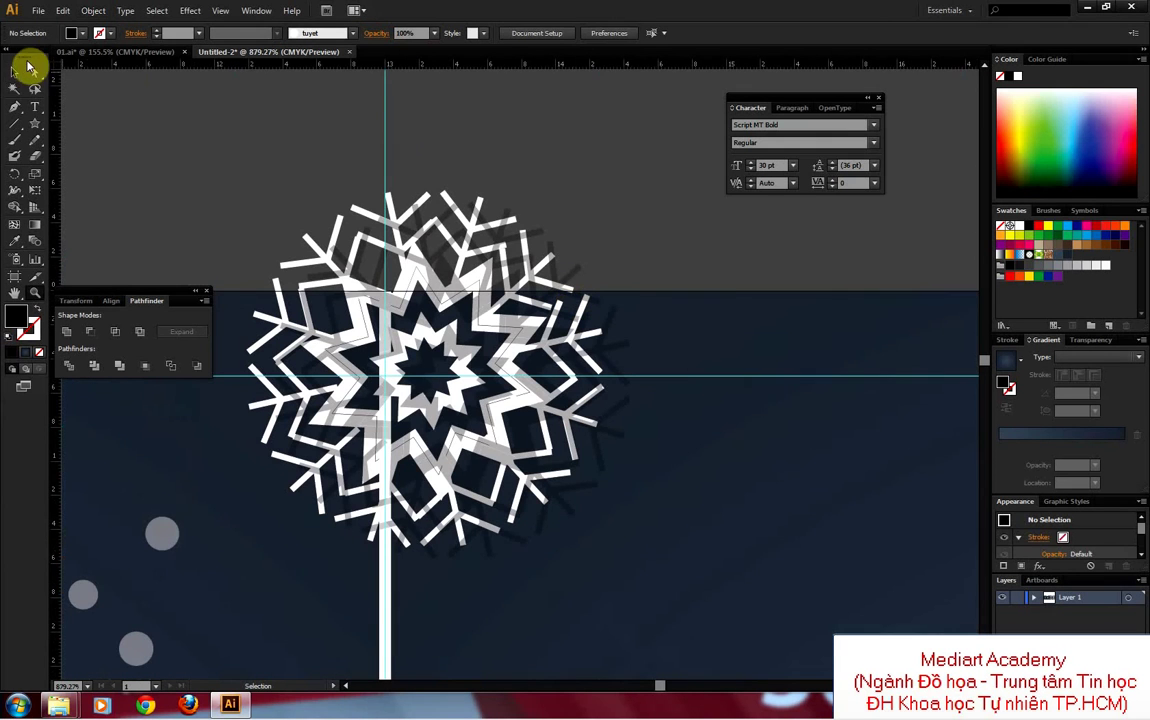
{"action": "left_click", "coordinate": [361, 210]}
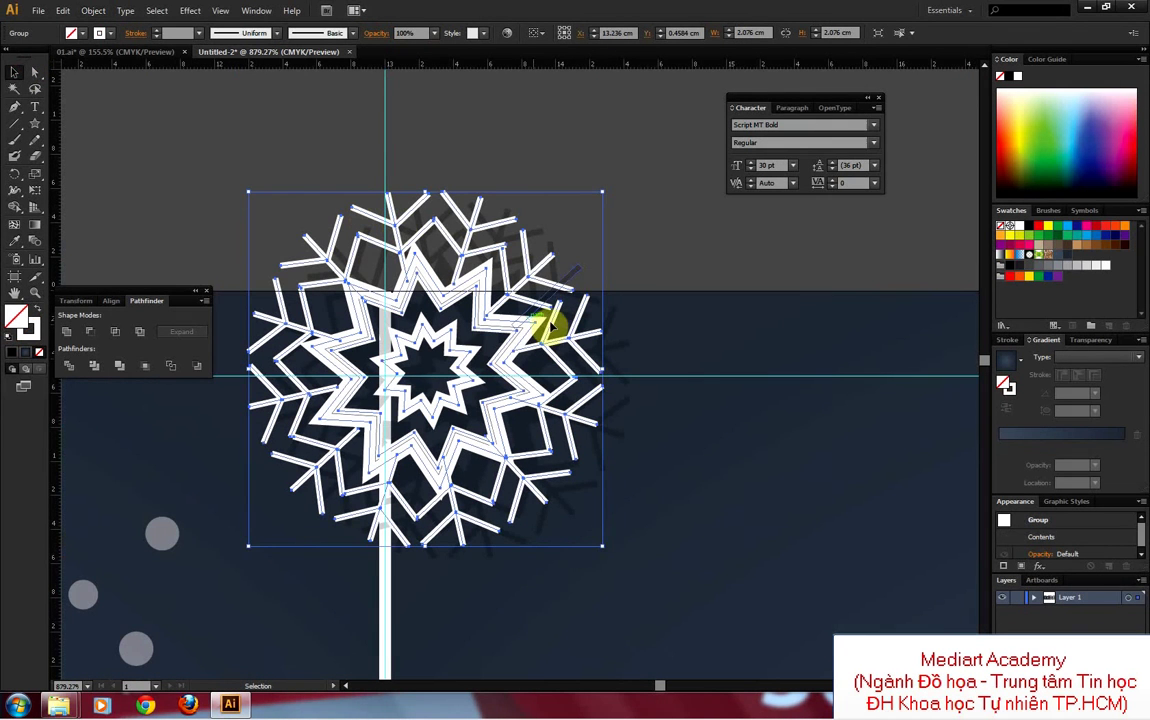
{"action": "left_click_drag", "start_coordinate": [535, 276], "coordinate": [553, 290]}
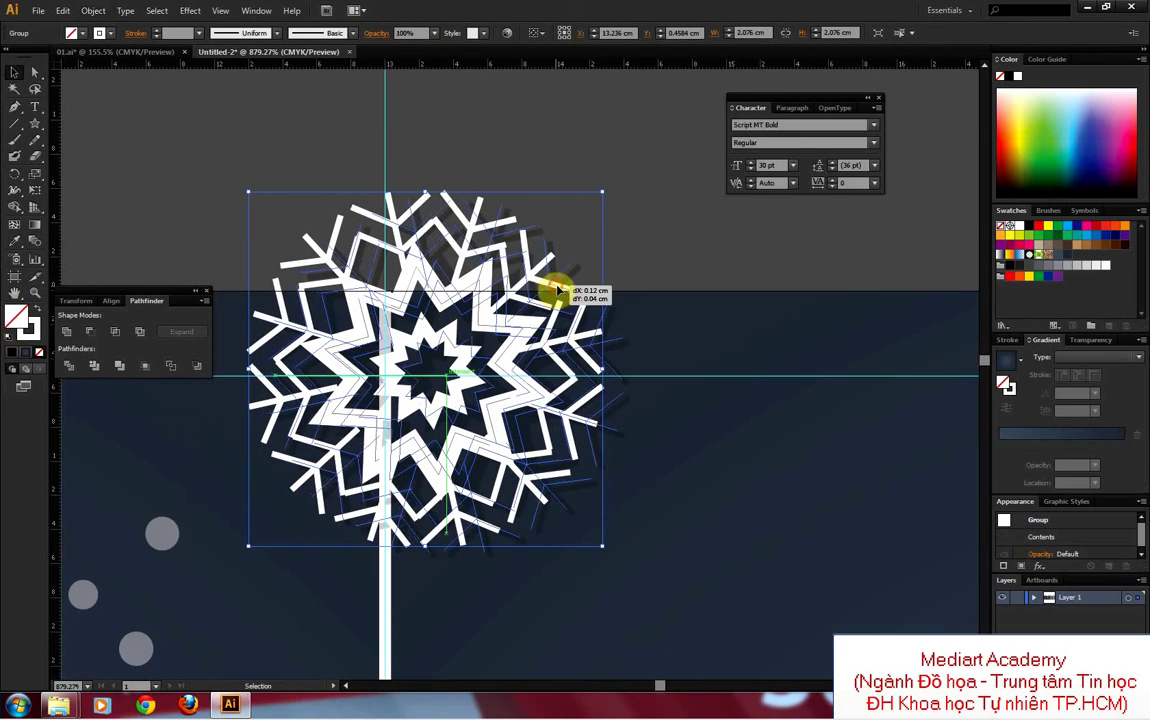
{"action": "left_click_drag", "start_coordinate": [610, 198], "coordinate": [590, 180]}
{"action": "key", "text": "a"}
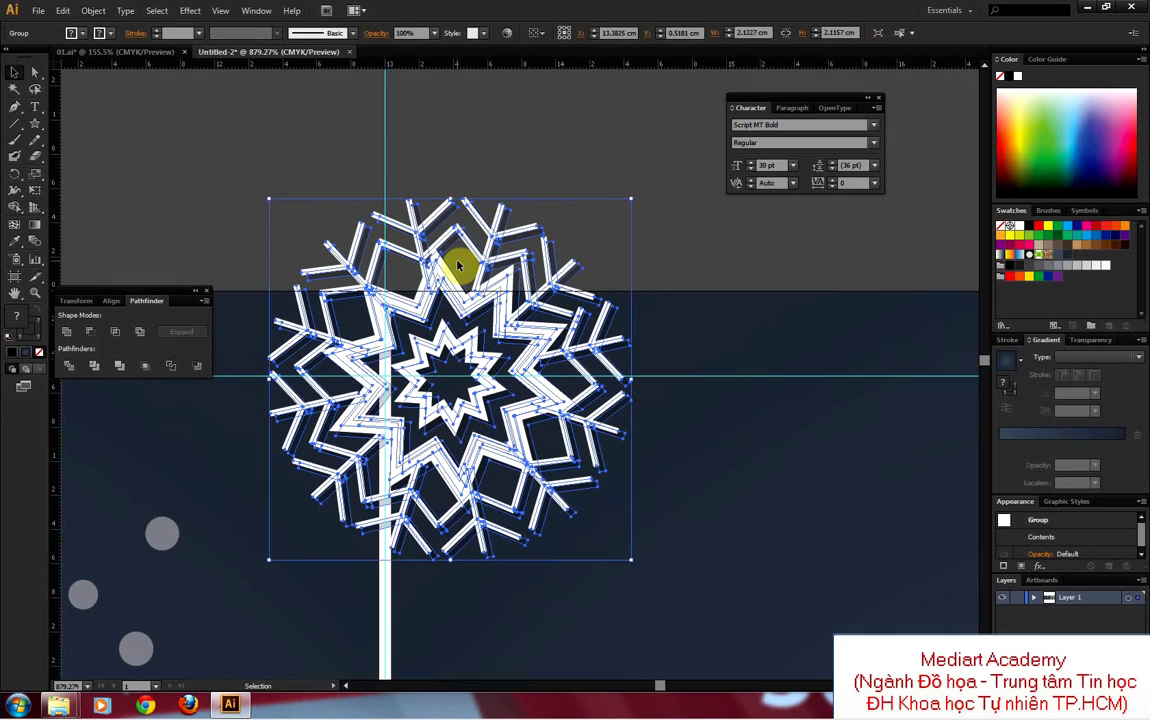
{"action": "key", "text": "ctrl+minus"}
{"action": "key", "text": "ctrl+minus"}
{"action": "key", "text": "ctrl+minus"}
{"action": "key", "text": "ctrl+minus"}
{"action": "key", "text": "ctrl+minus"}
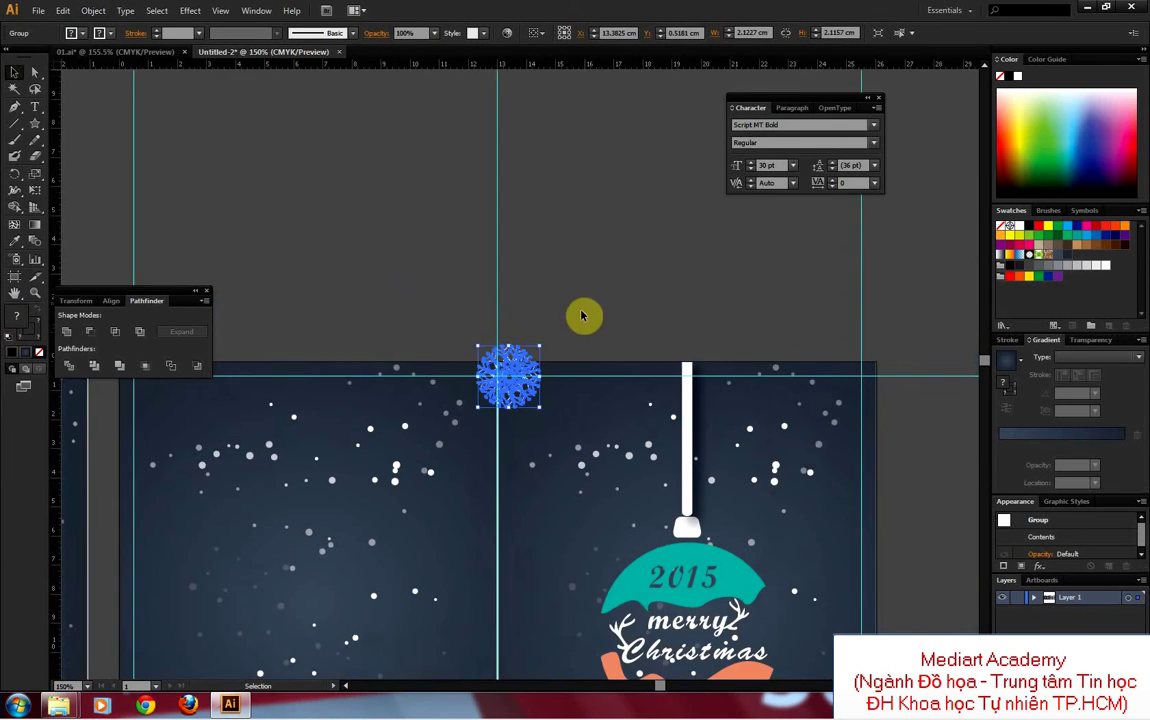
Step: Duplicate the snowflake into a trial cluster, then delete that cluster from the right panel
{"action": "mouse_move", "coordinate": [583, 313]}
{"action": "left_mouse_down"}
{"action": "mouse_move", "coordinate": [632, 177]}
{"action": "mouse_move", "coordinate": [535, 265]}
{"action": "mouse_move", "coordinate": [692, 224]}
{"action": "mouse_move", "coordinate": [682, 238]}
{"action": "mouse_move", "coordinate": [629, 224]}
{"action": "mouse_move", "coordinate": [675, 239]}
{"action": "mouse_move", "coordinate": [525, 338]}
{"action": "left_mouse_up"}
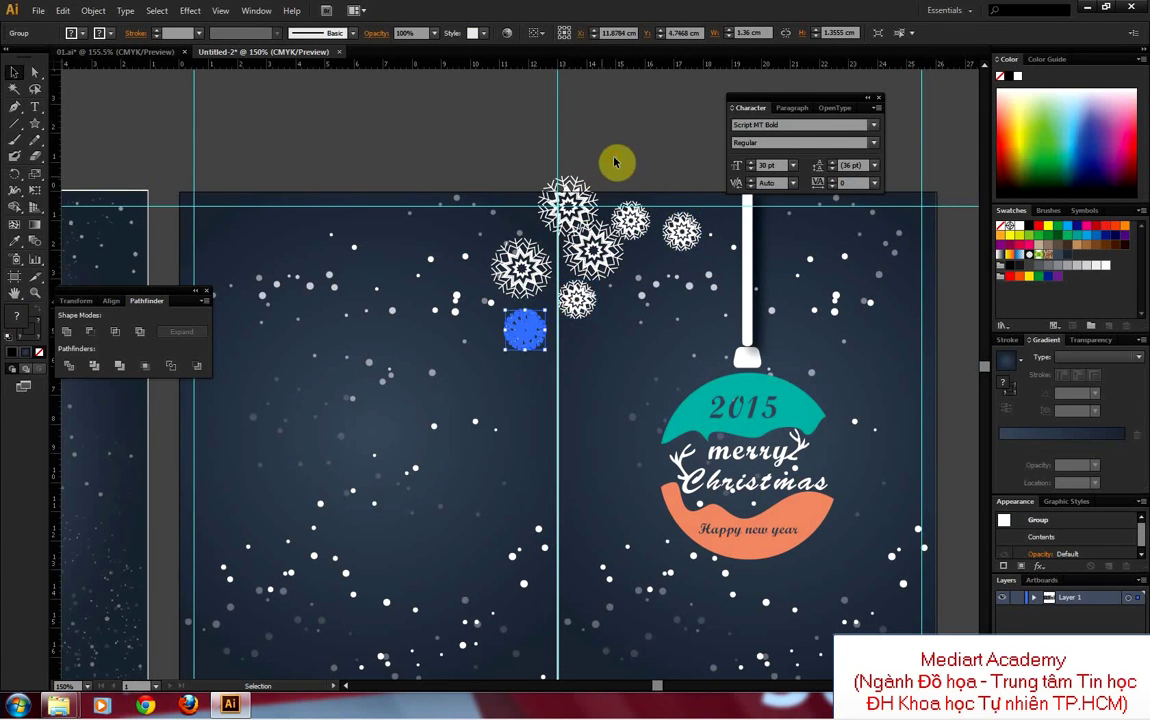
{"action": "left_click", "coordinate": [615, 162]}
{"action": "key", "text": "ctrl+minus"}
{"action": "key", "text": "ctrl+minus"}
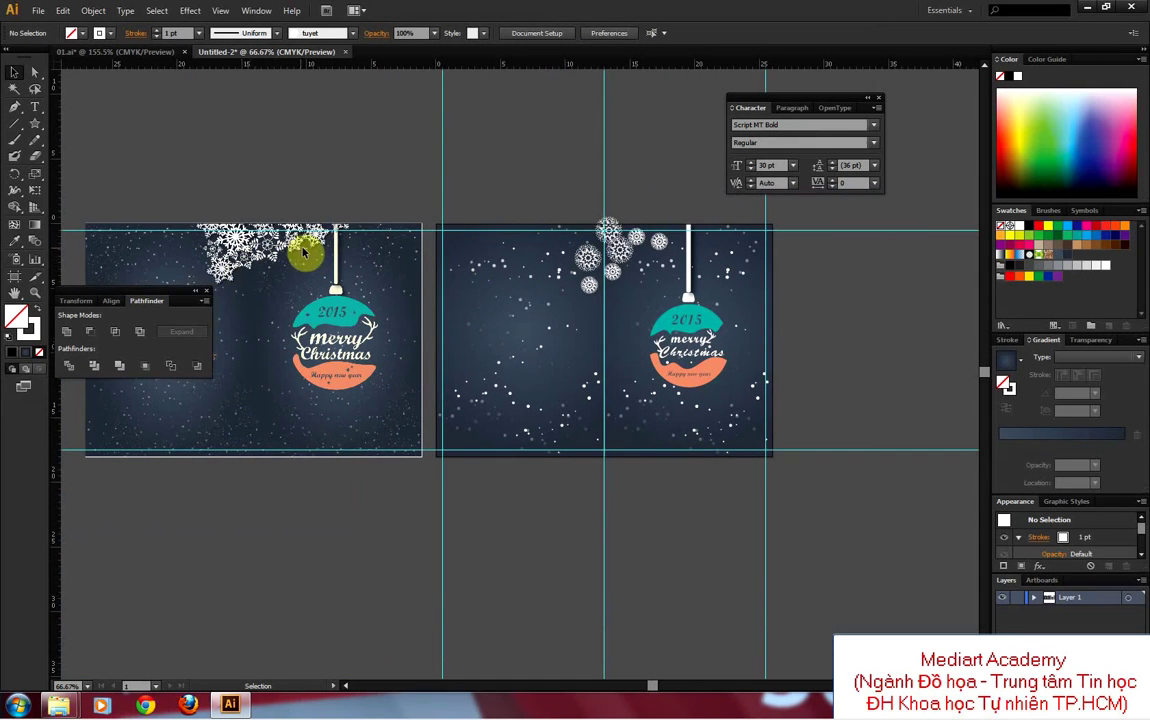
{"action": "mouse_move", "coordinate": [560, 296]}
{"action": "left_mouse_down"}
{"action": "mouse_move", "coordinate": [636, 240]}
{"action": "mouse_move", "coordinate": [614, 226]}
{"action": "left_mouse_up"}
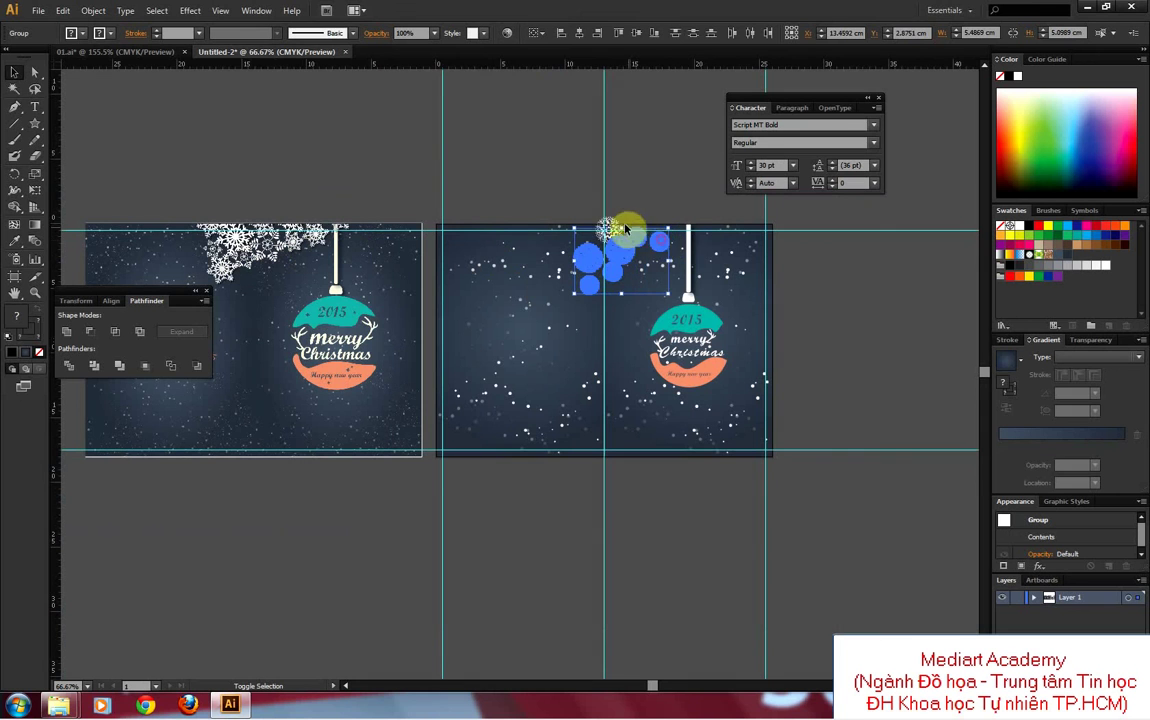
{"action": "key", "text": "Delete"}
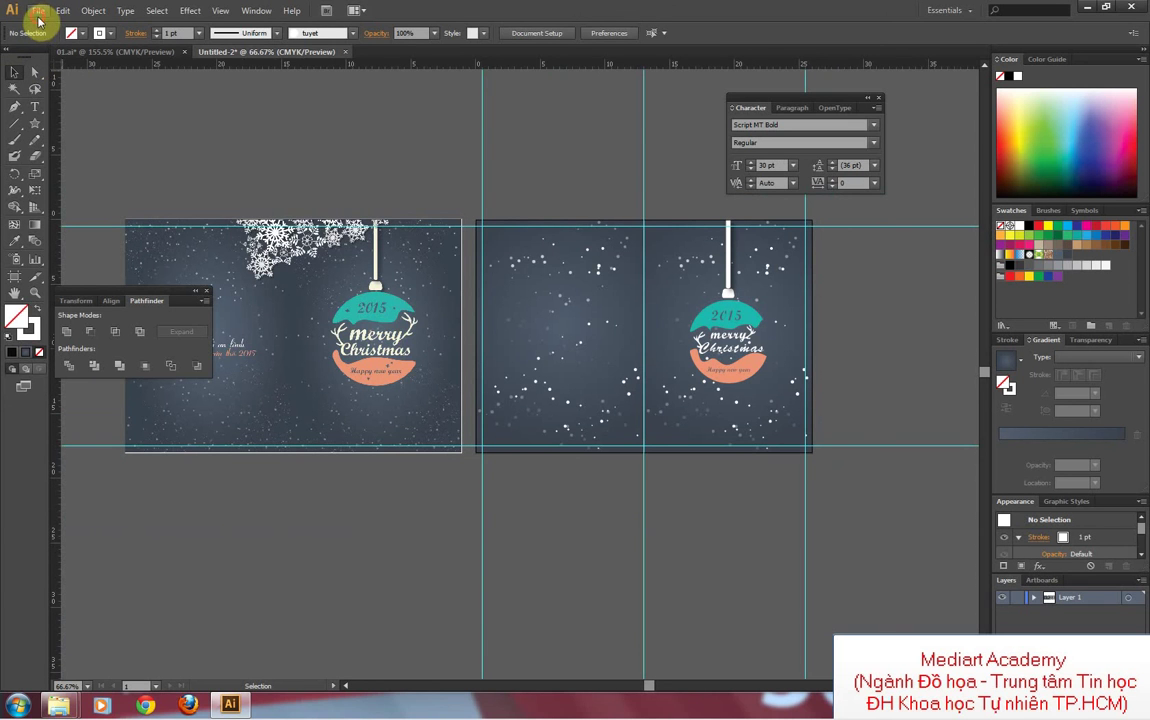
{"action": "left_click", "coordinate": [38, 12]}
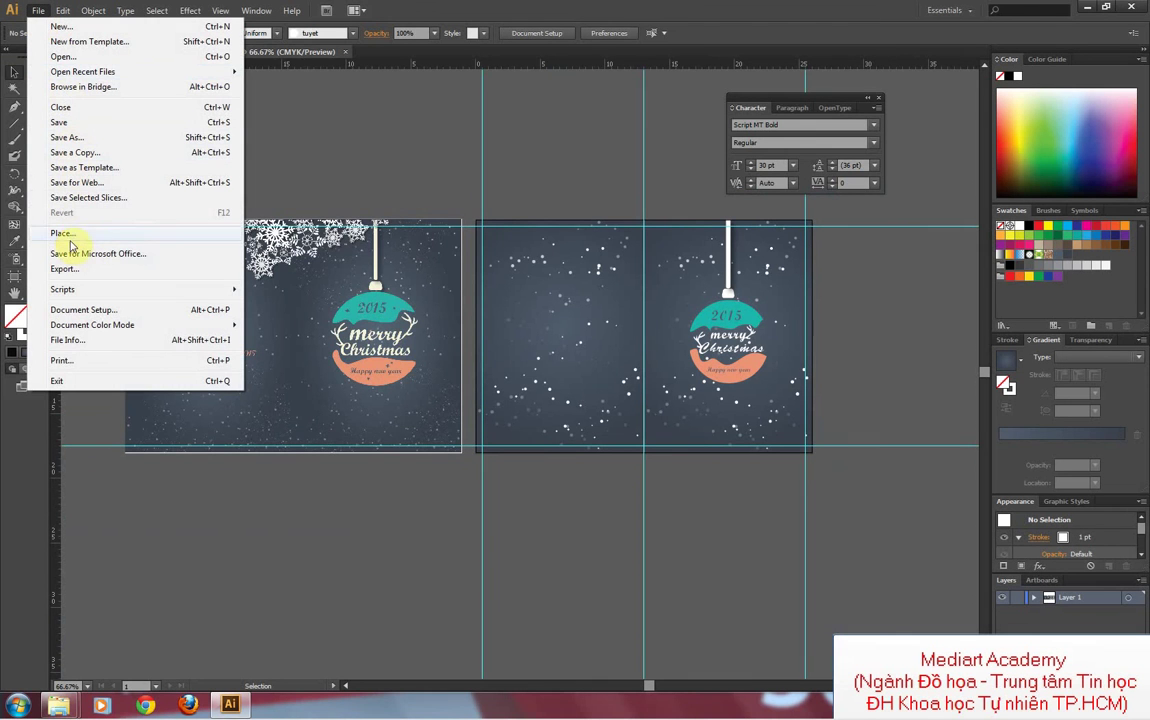
Step: Open the tuyet.ai snowflake file
{"action": "left_click", "coordinate": [72, 59]}
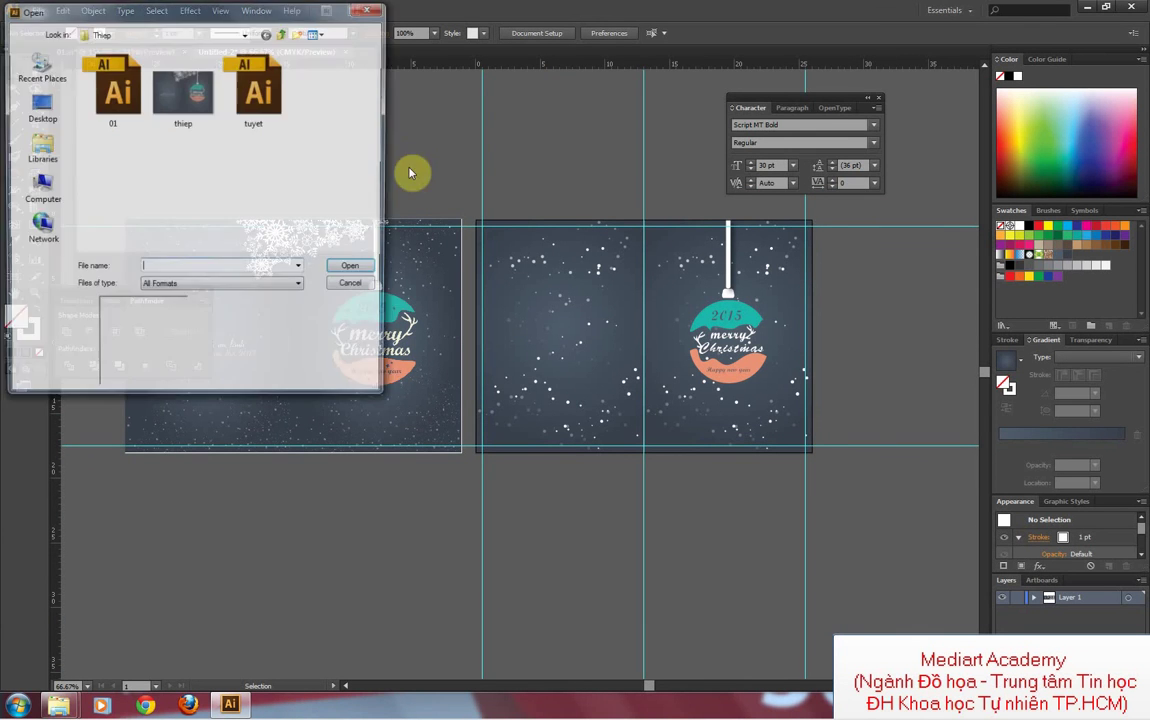
{"action": "left_click", "coordinate": [256, 88]}
{"action": "double_click", "coordinate": [258, 93]}
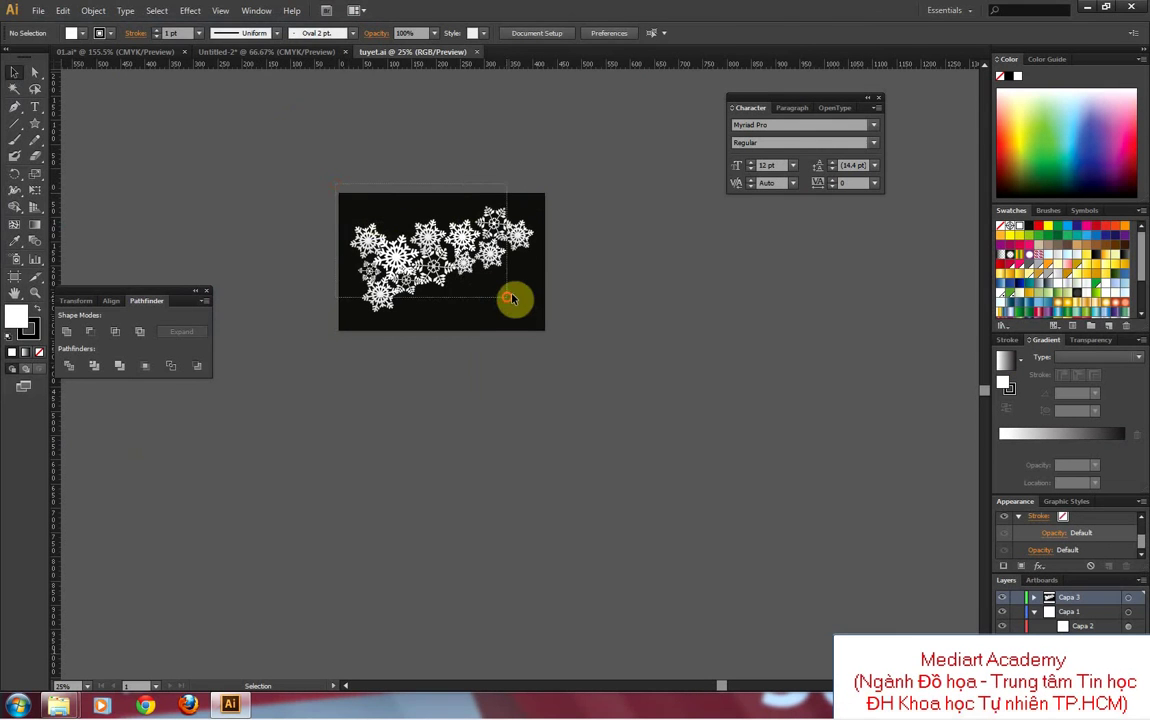
Step: Delete the black background rectangle in tuyet.ai and group the remaining snowflakes
{"action": "left_click_drag", "start_coordinate": [379, 219], "coordinate": [513, 300]}
{"action": "left_click", "coordinate": [546, 214]}
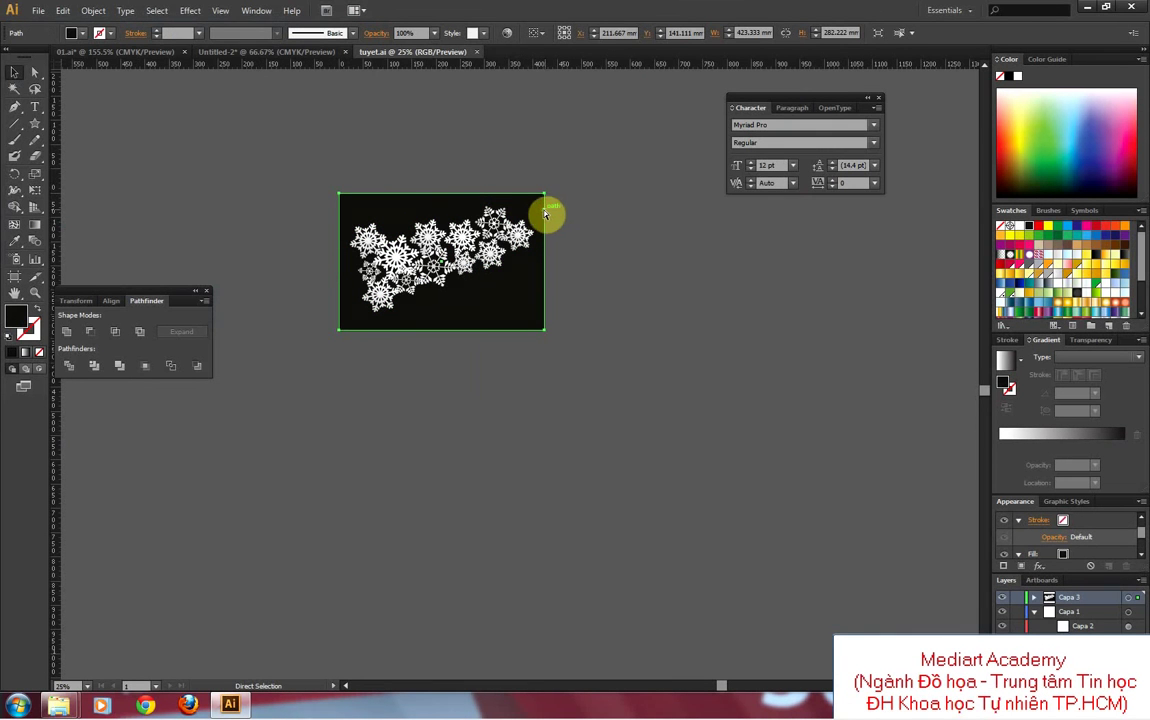
{"action": "key", "text": "v"}
{"action": "left_click", "coordinate": [388, 198]}
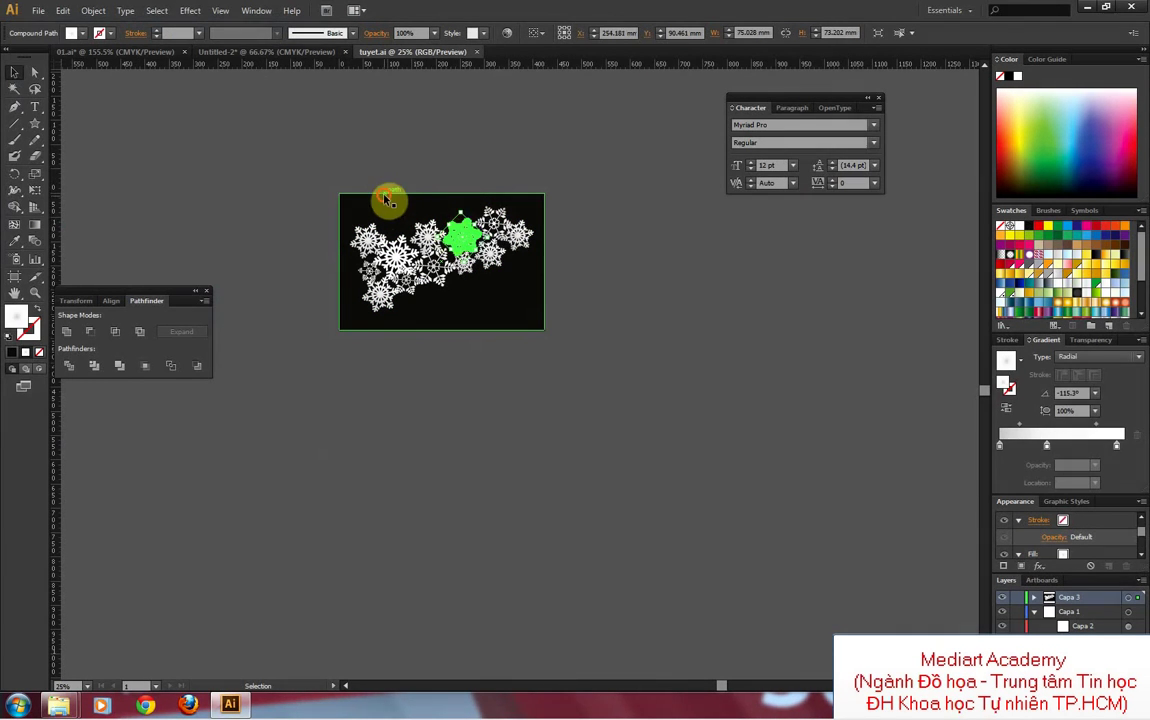
{"action": "left_click", "coordinate": [403, 231]}
{"action": "key", "text": "Delete"}
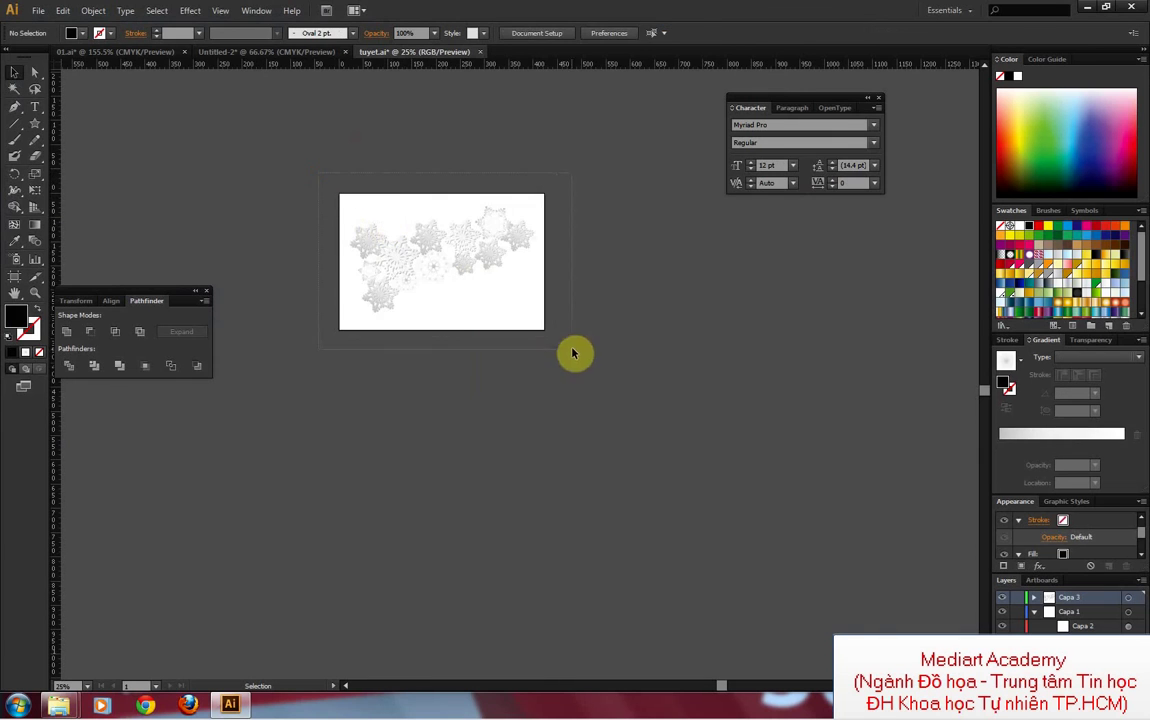
{"action": "left_click_drag", "start_coordinate": [352, 203], "coordinate": [572, 352]}
{"action": "right_click", "coordinate": [497, 246]}
{"action": "left_click", "coordinate": [537, 313]}
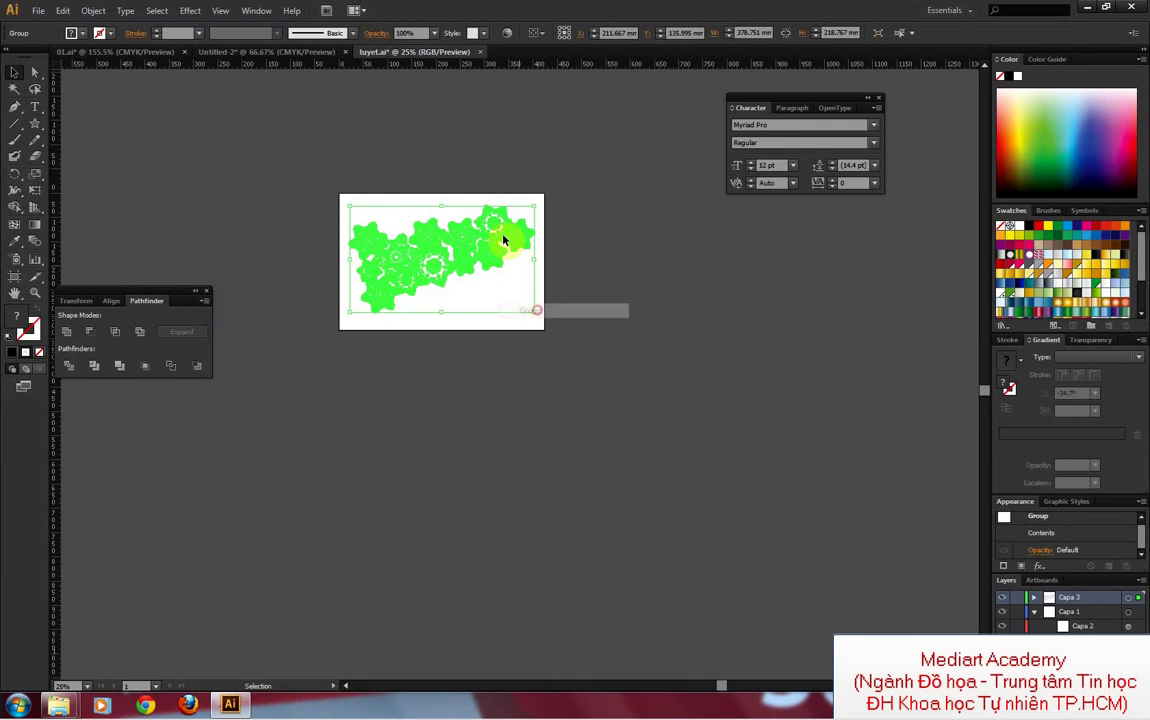
Step: Shift the card down in Untitled-2, then copy the tuyet.ai snowflake group with Edit > Copy
{"action": "left_click", "coordinate": [285, 55]}
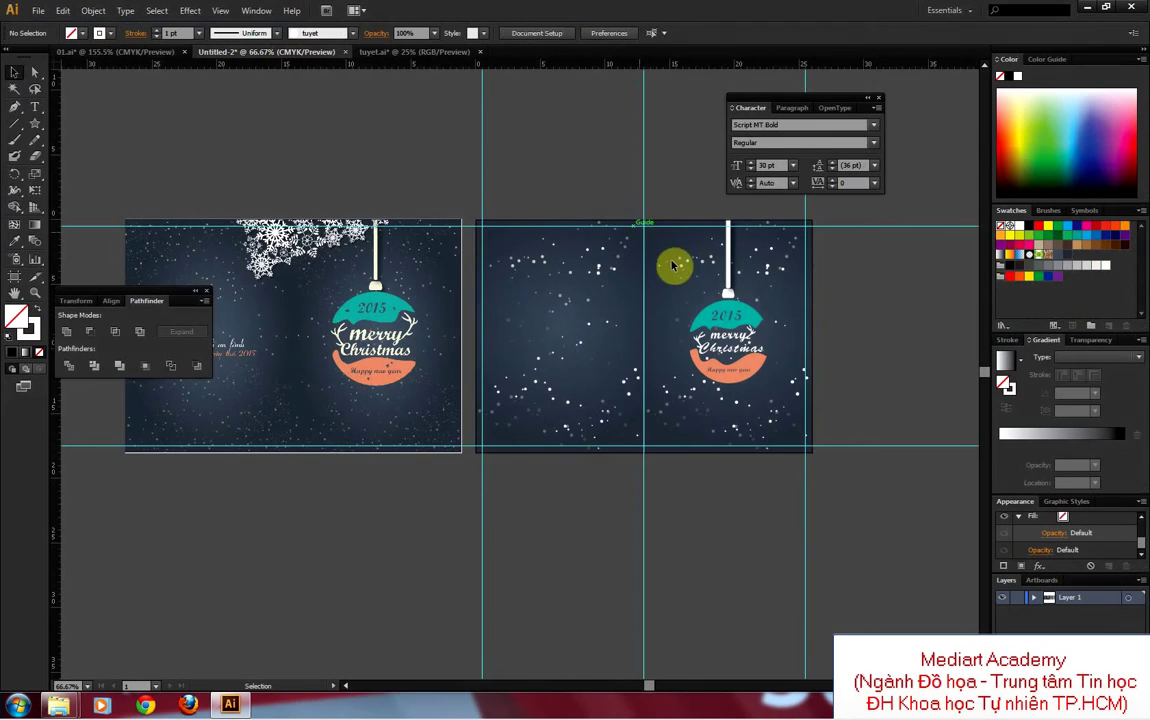
{"action": "left_click_drag", "start_coordinate": [652, 234], "coordinate": [619, 398]}
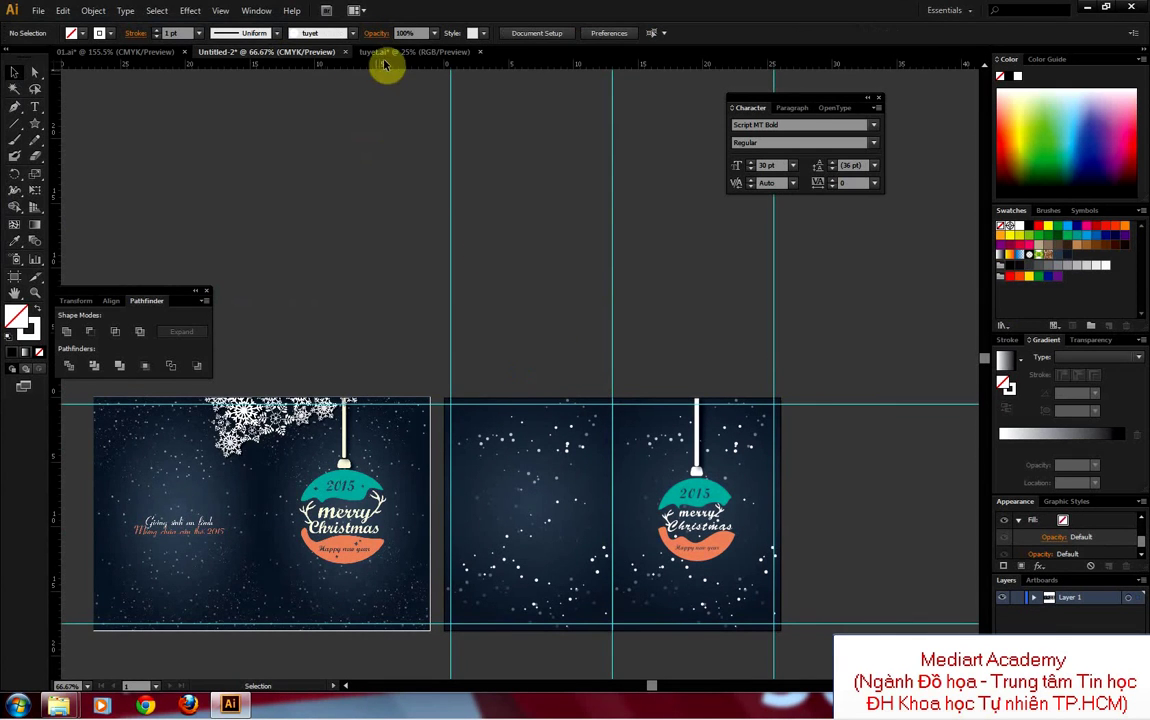
{"action": "left_click", "coordinate": [413, 51]}
{"action": "left_click", "coordinate": [436, 242]}
{"action": "right_click", "coordinate": [431, 247]}
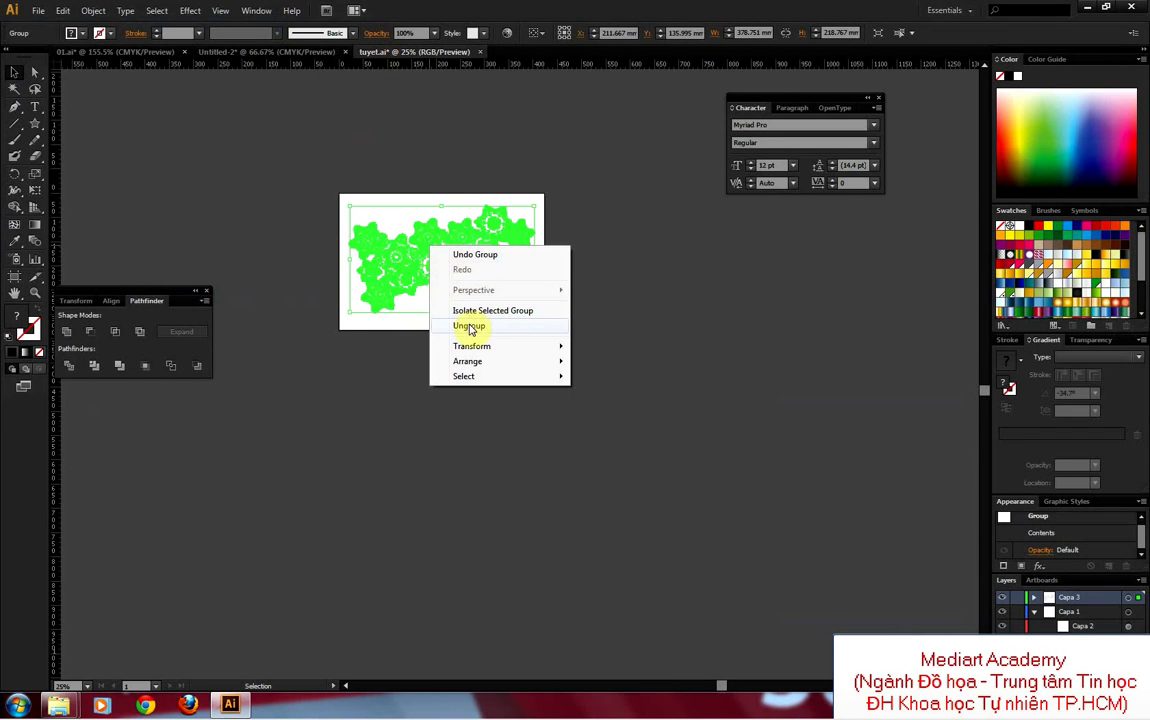
{"action": "left_click", "coordinate": [62, 10]}
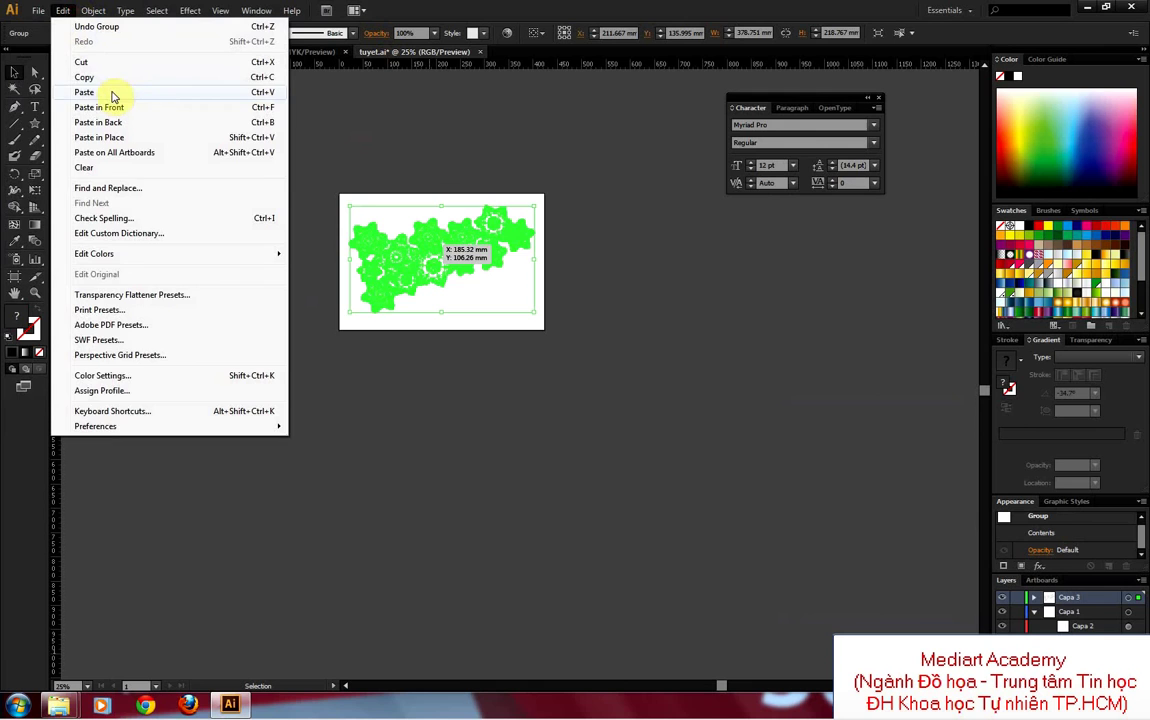
{"action": "left_click", "coordinate": [115, 84]}
{"action": "left_click", "coordinate": [277, 55]}
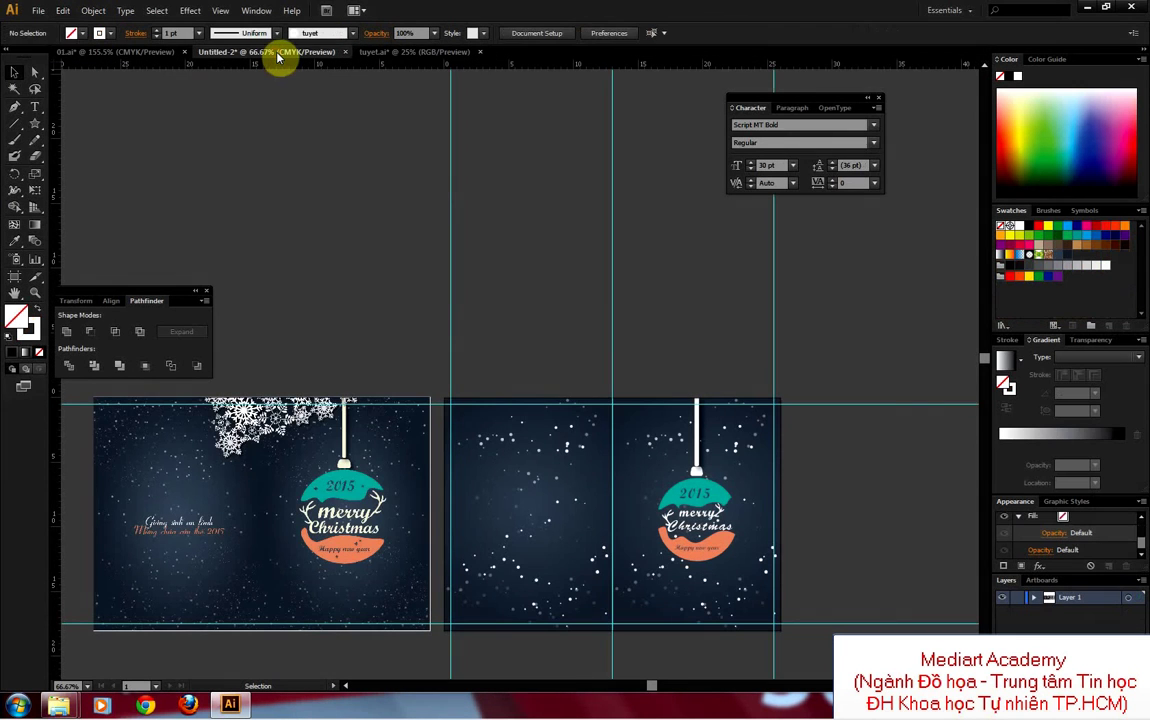
Step: Paste the snowflake group, shrink it, and place it on the right card's top
{"action": "key", "text": "ctrl+v"}
{"action": "left_click_drag", "start_coordinate": [578, 264], "coordinate": [383, 114]}
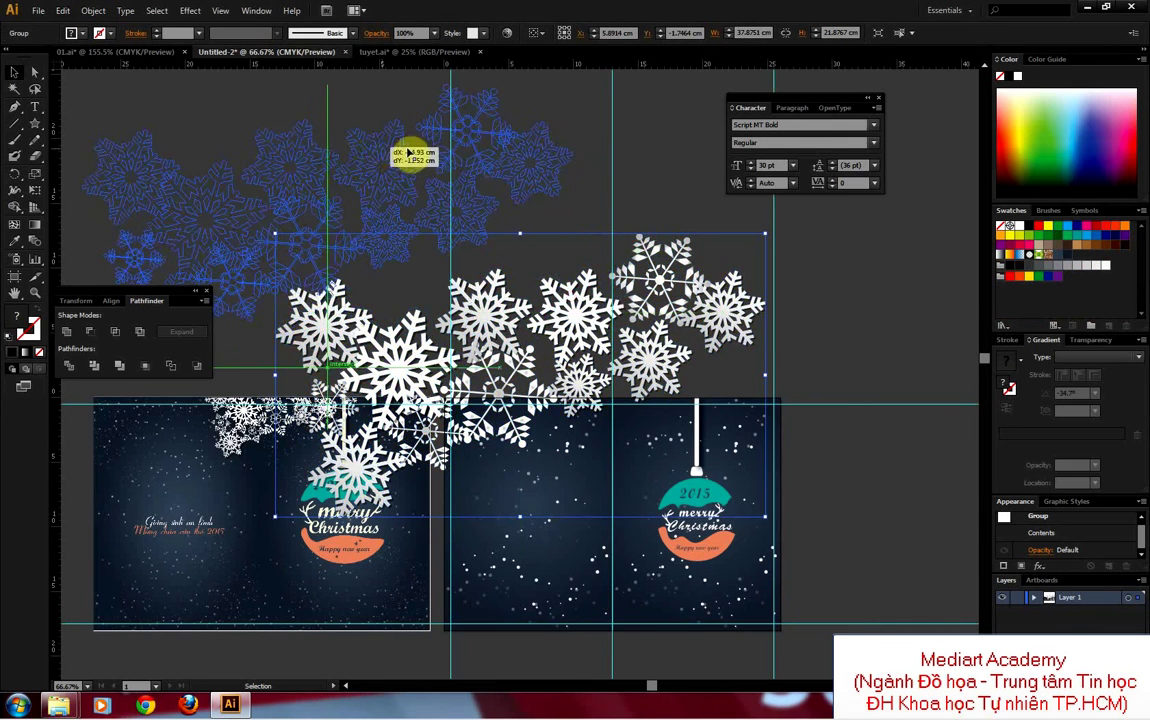
{"action": "left_click_drag", "start_coordinate": [571, 87], "coordinate": [378, 277]}
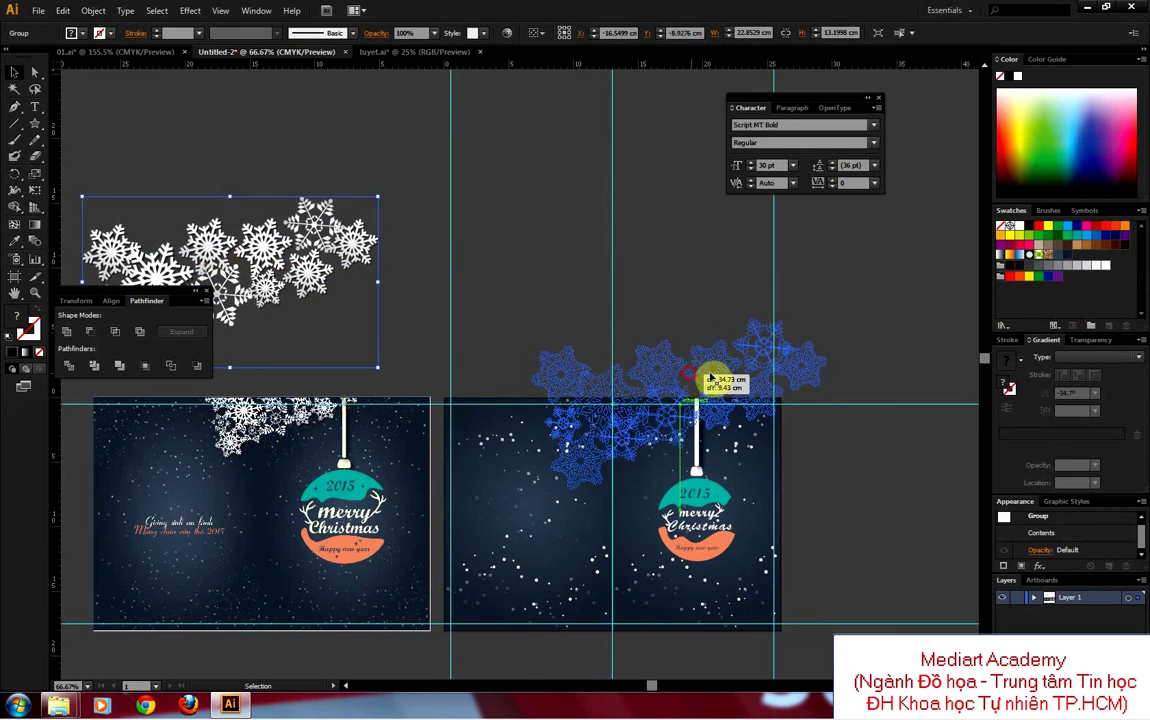
{"action": "mouse_move", "coordinate": [378, 277]}
{"action": "left_mouse_down"}
{"action": "mouse_move", "coordinate": [820, 330]}
{"action": "mouse_move", "coordinate": [663, 401]}
{"action": "left_mouse_up"}
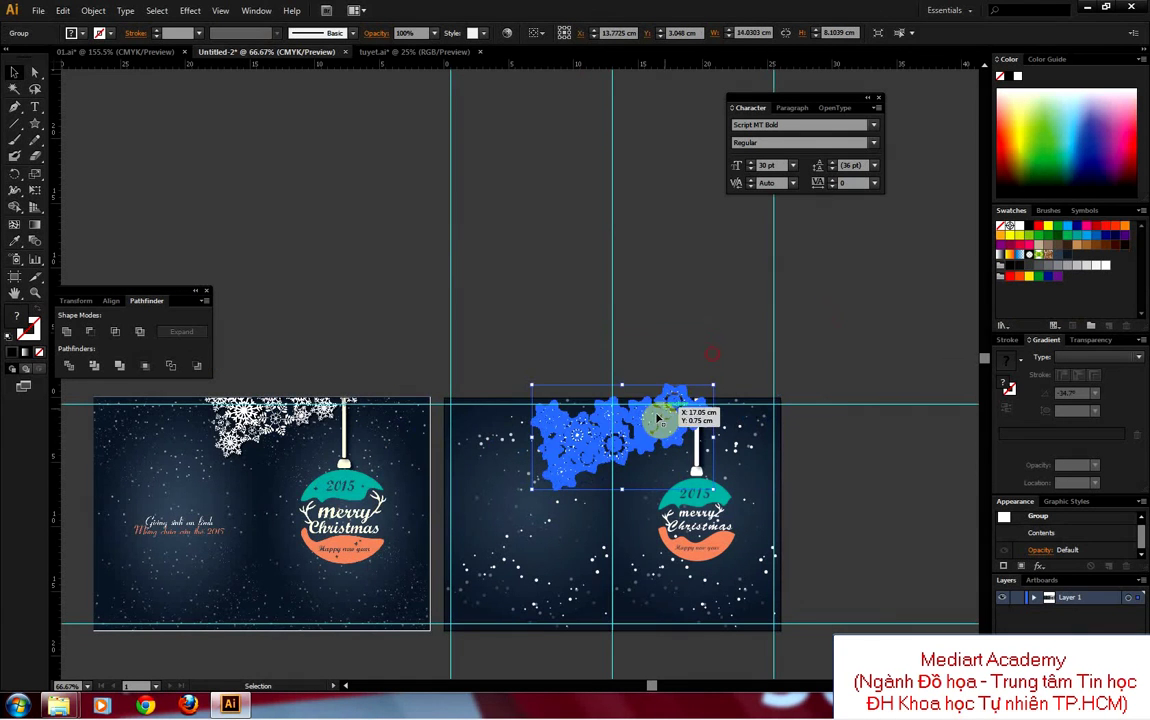
{"action": "left_click", "coordinate": [671, 313]}
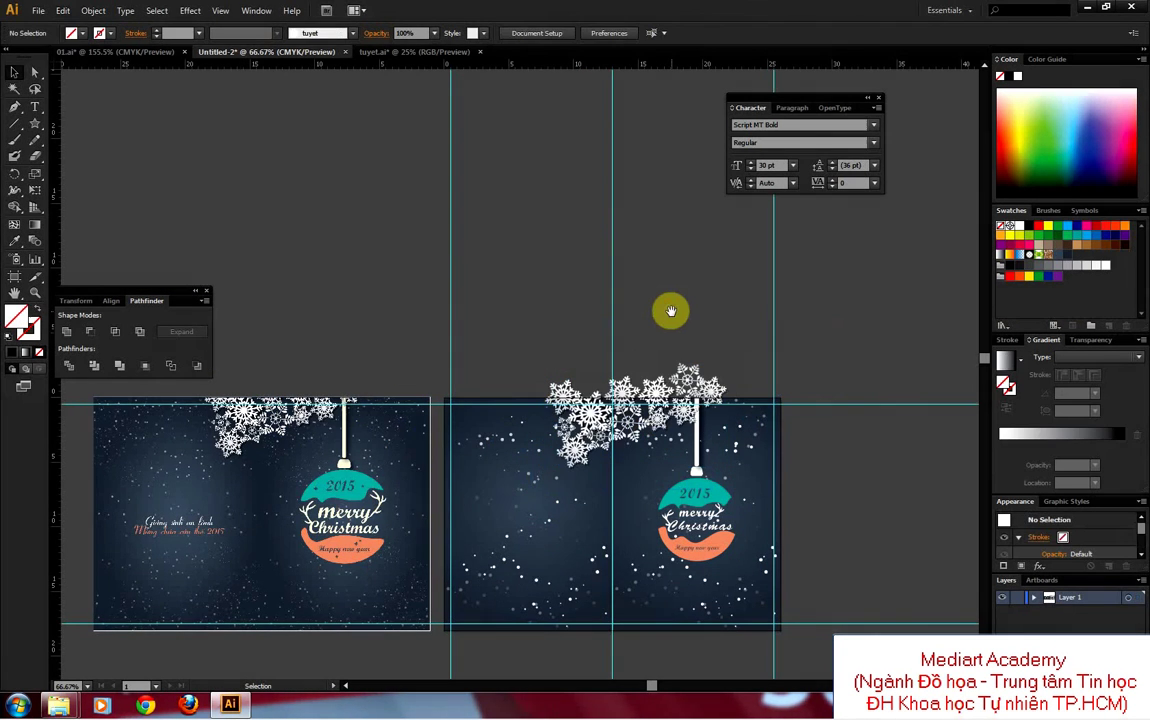
{"action": "left_click_drag", "start_coordinate": [670, 311], "coordinate": [666, 268]}
Step: Zoom in on the right card and draw a rectangle over its top area
{"action": "key", "text": "z"}
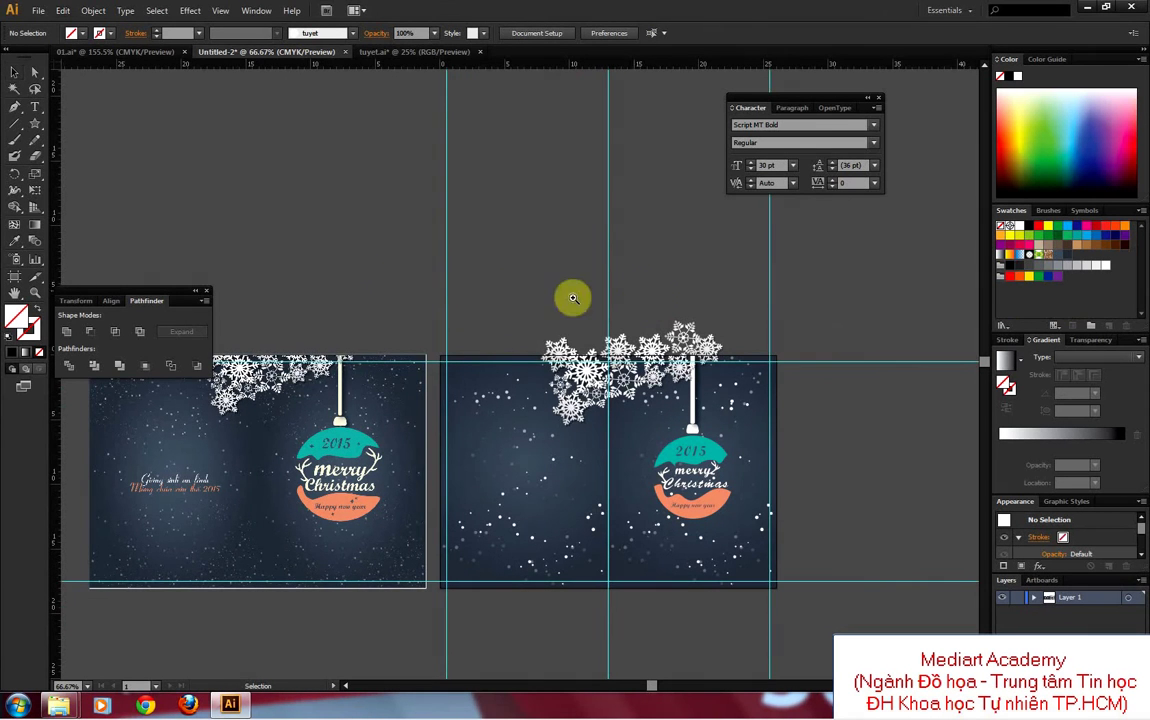
{"action": "left_click_drag", "start_coordinate": [400, 290], "coordinate": [757, 570]}
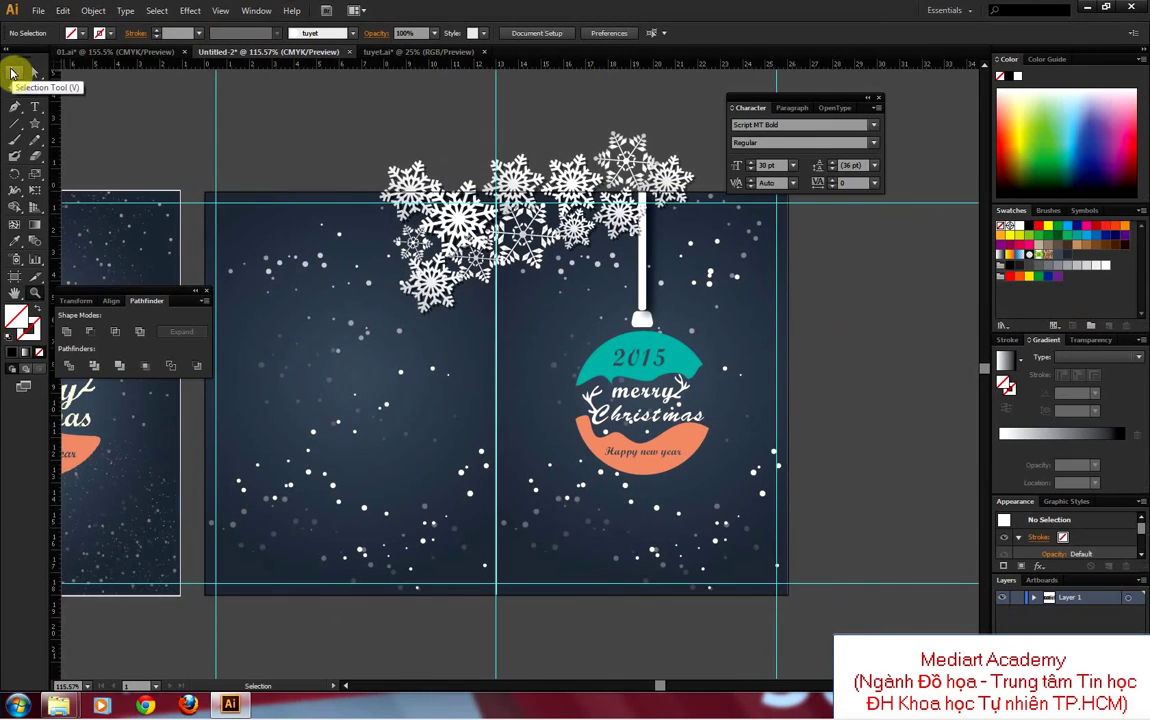
{"action": "left_click", "coordinate": [14, 72]}
{"action": "left_click", "coordinate": [645, 177]}
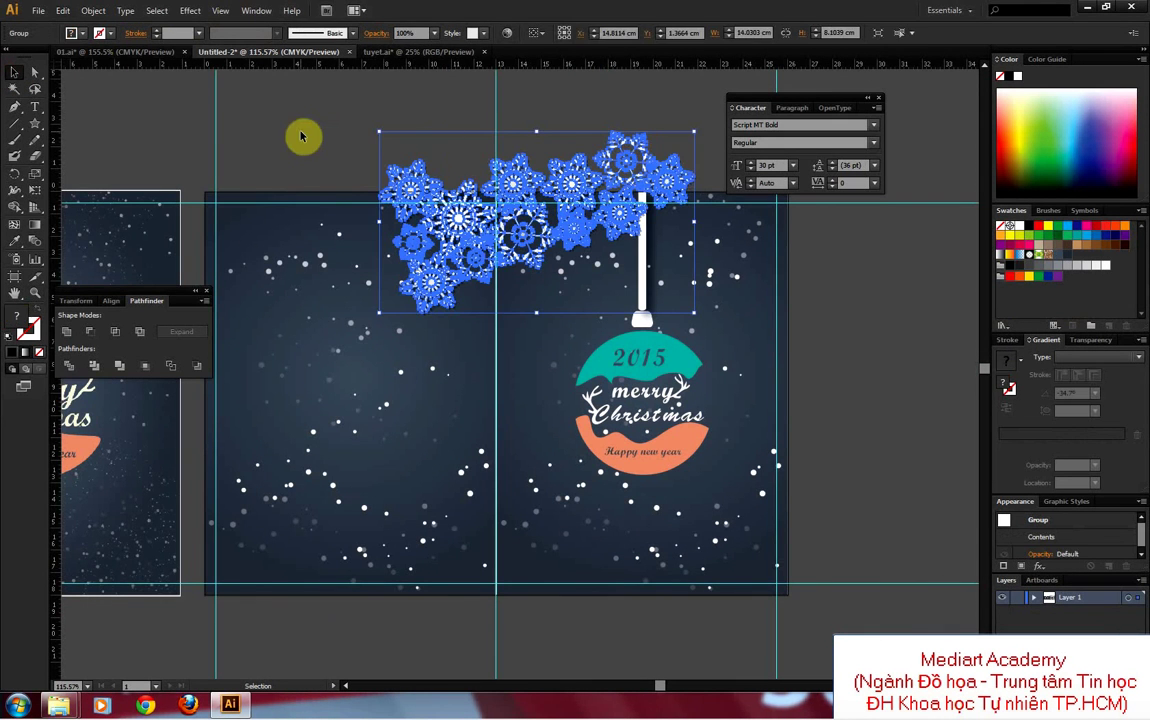
{"action": "left_click", "coordinate": [128, 133]}
{"action": "left_click", "coordinate": [35, 125]}
{"action": "left_click_drag", "start_coordinate": [36, 125], "coordinate": [82, 122]}
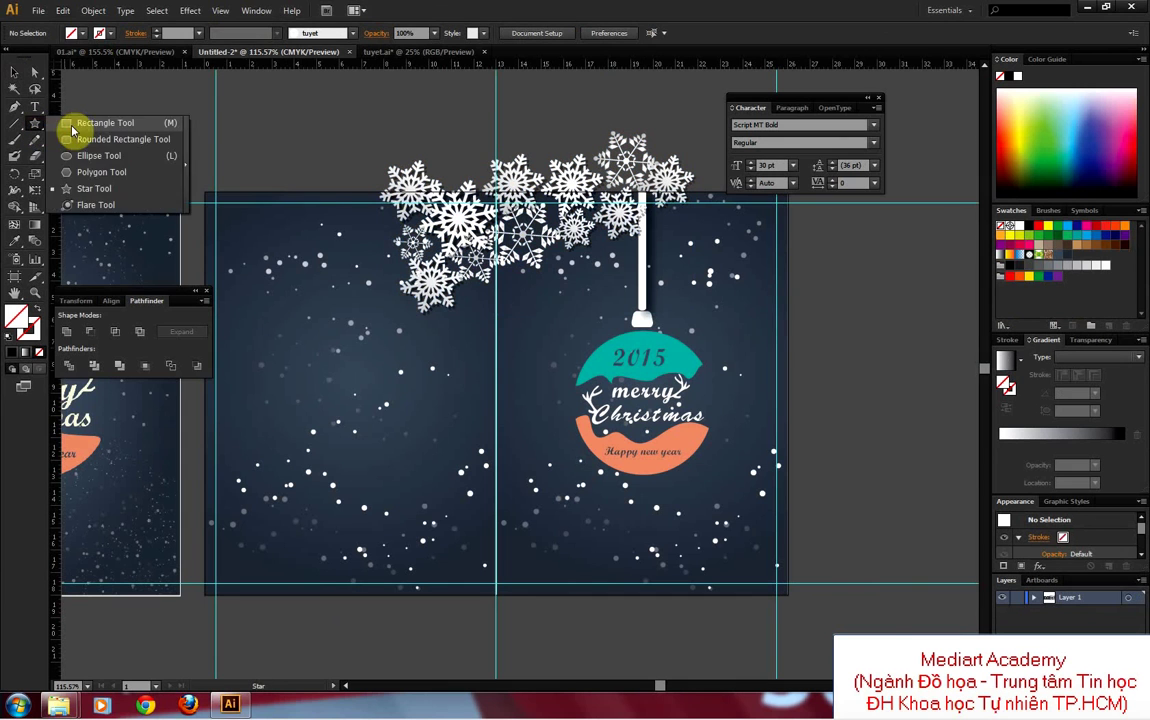
{"action": "left_click_drag", "start_coordinate": [354, 190], "coordinate": [725, 330]}
Step: Select the rectangle with the snowflakes and make a clipping mask
{"action": "left_click", "coordinate": [24, 84]}
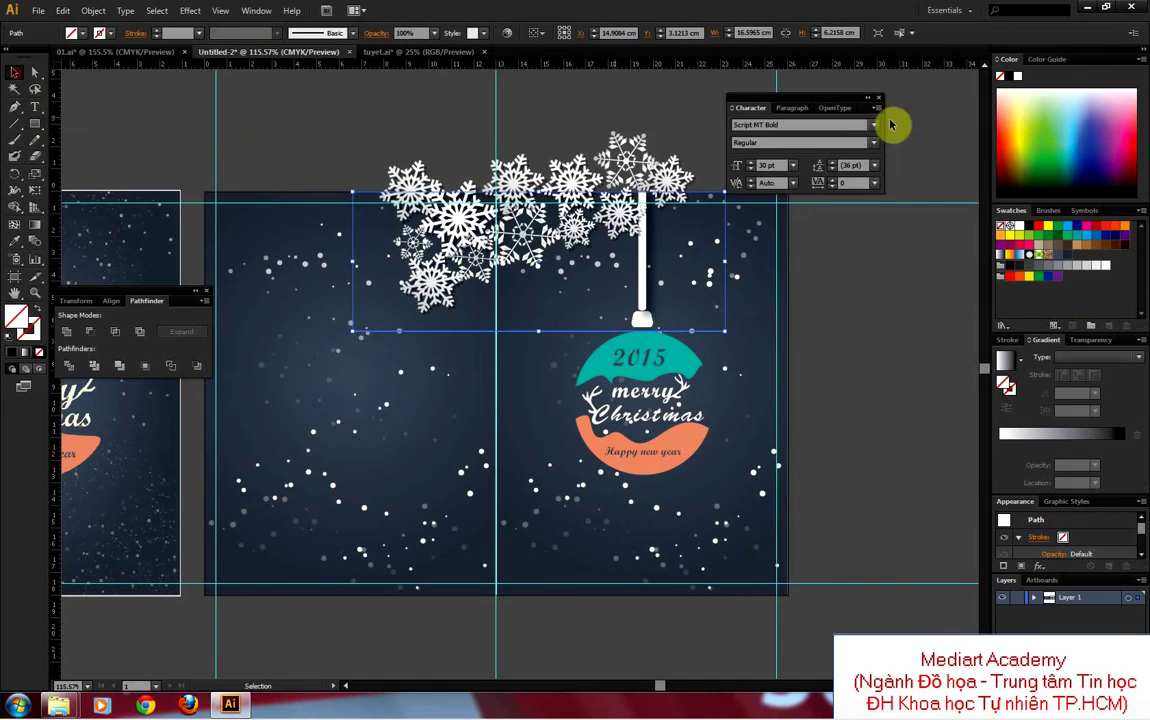
{"action": "left_click", "coordinate": [1045, 121]}
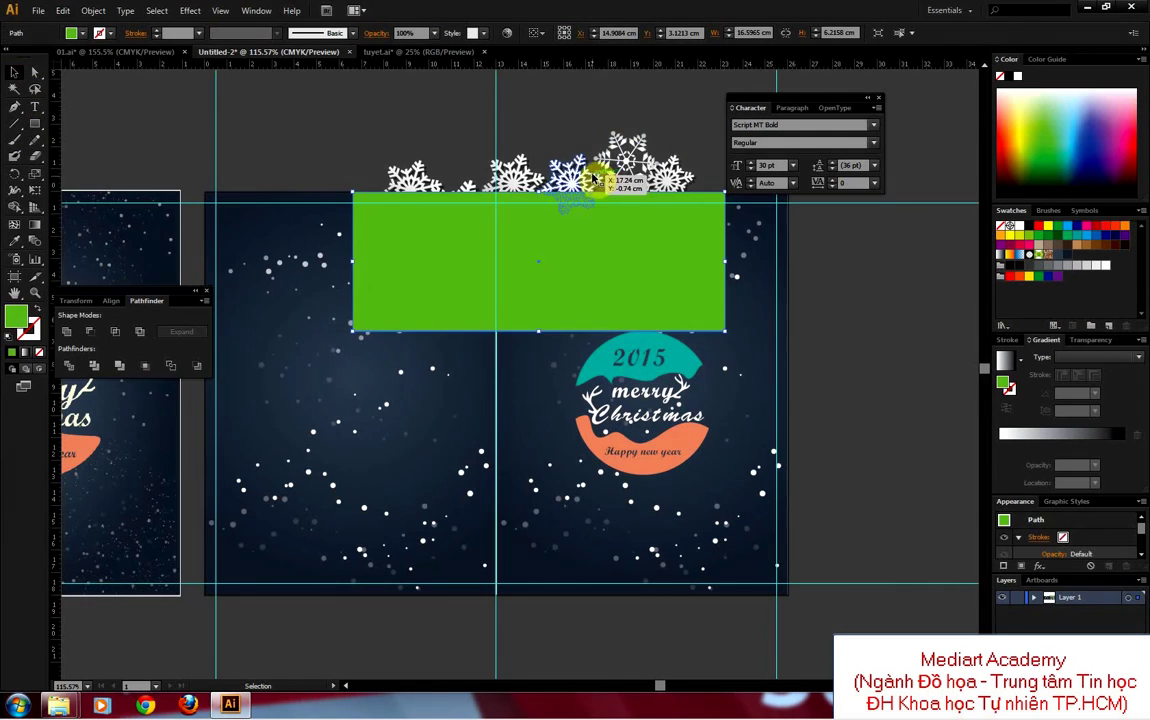
{"action": "left_click", "coordinate": [635, 162], "text": "shift"}
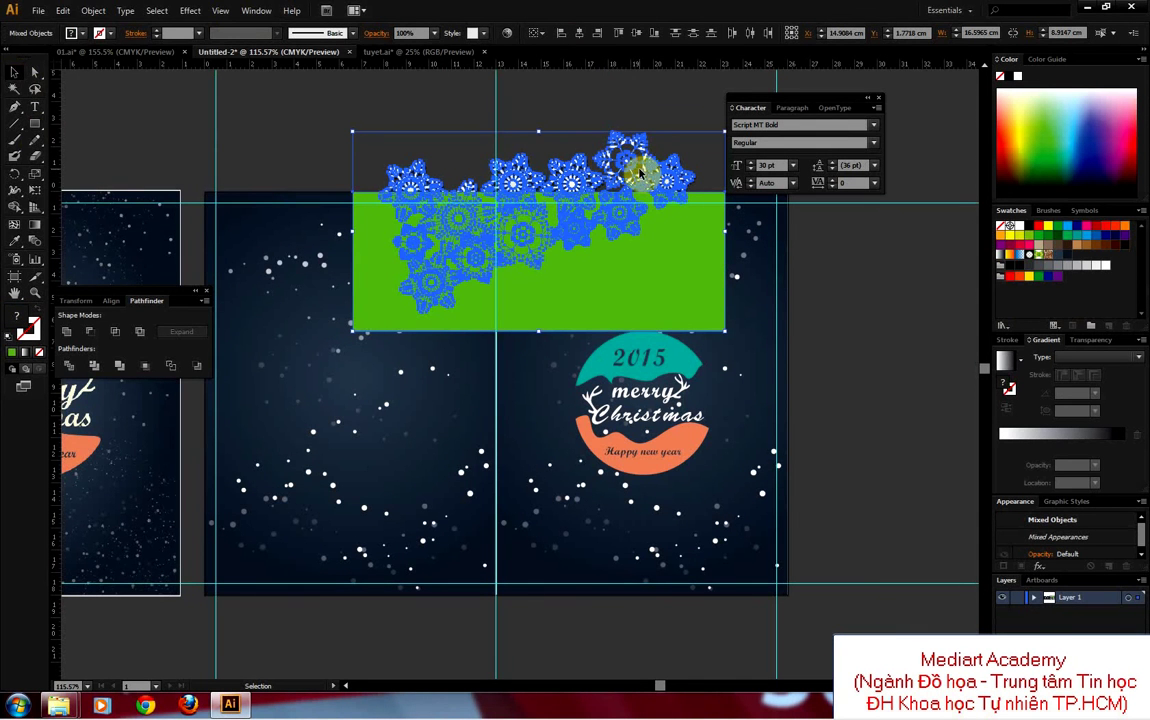
{"action": "left_click", "coordinate": [93, 10]}
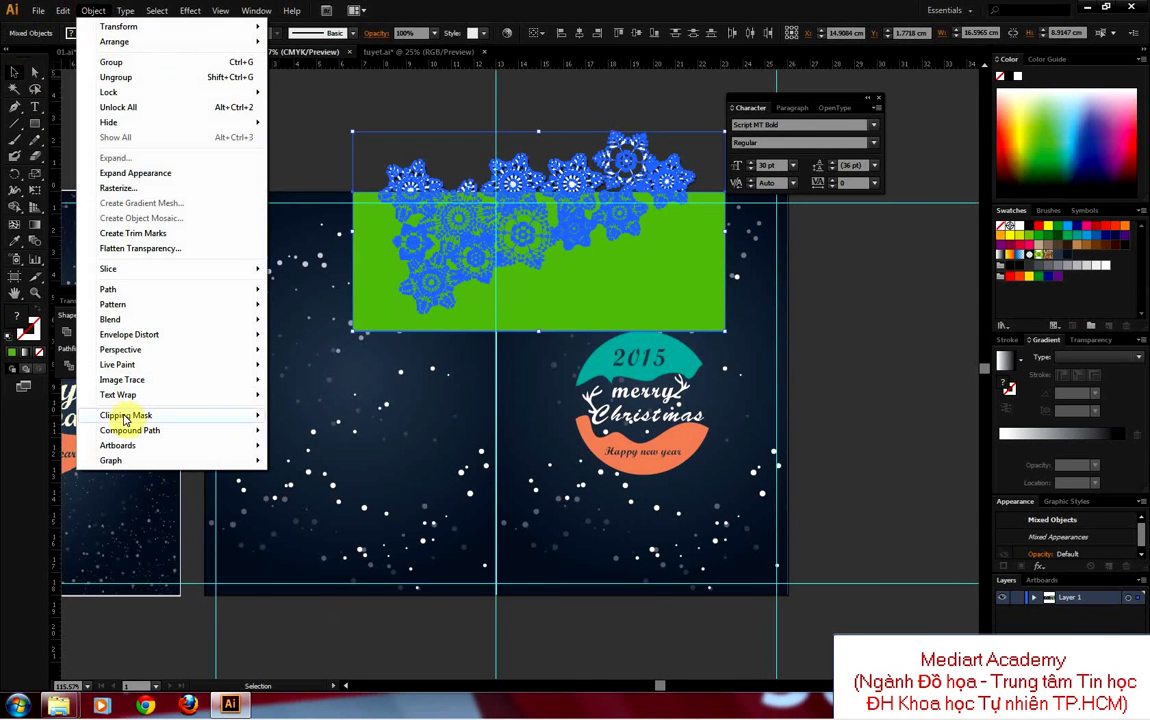
{"action": "mouse_move", "coordinate": [126, 415]}
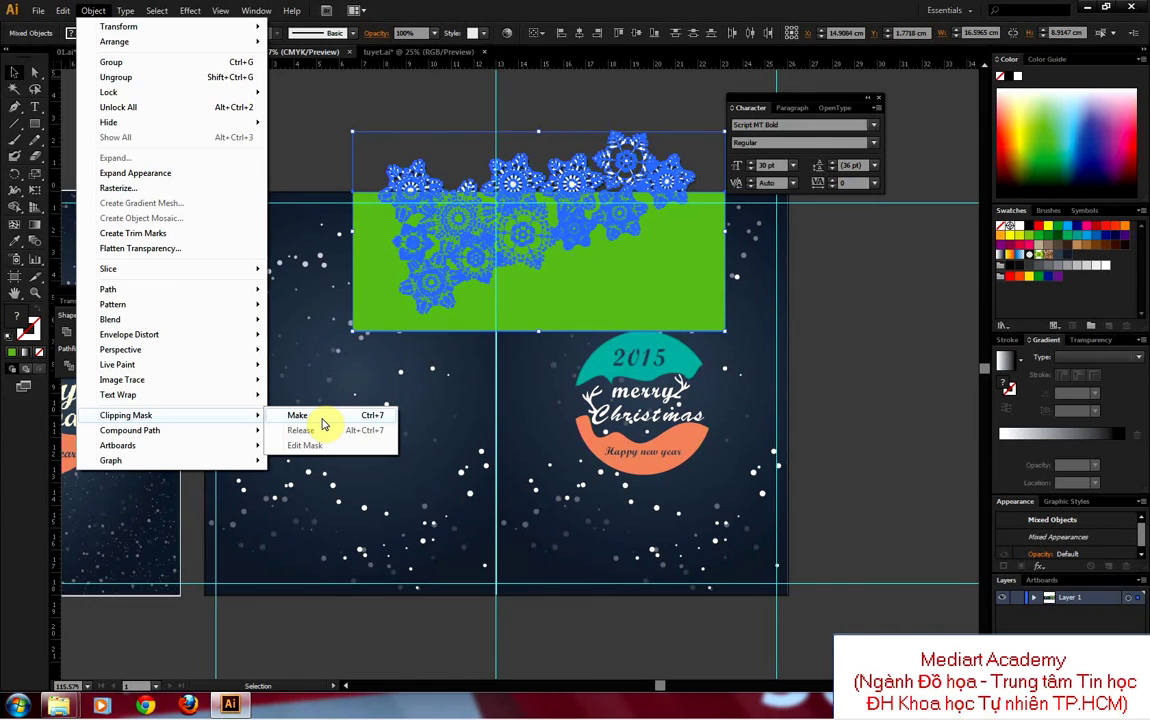
{"action": "left_click", "coordinate": [323, 415]}
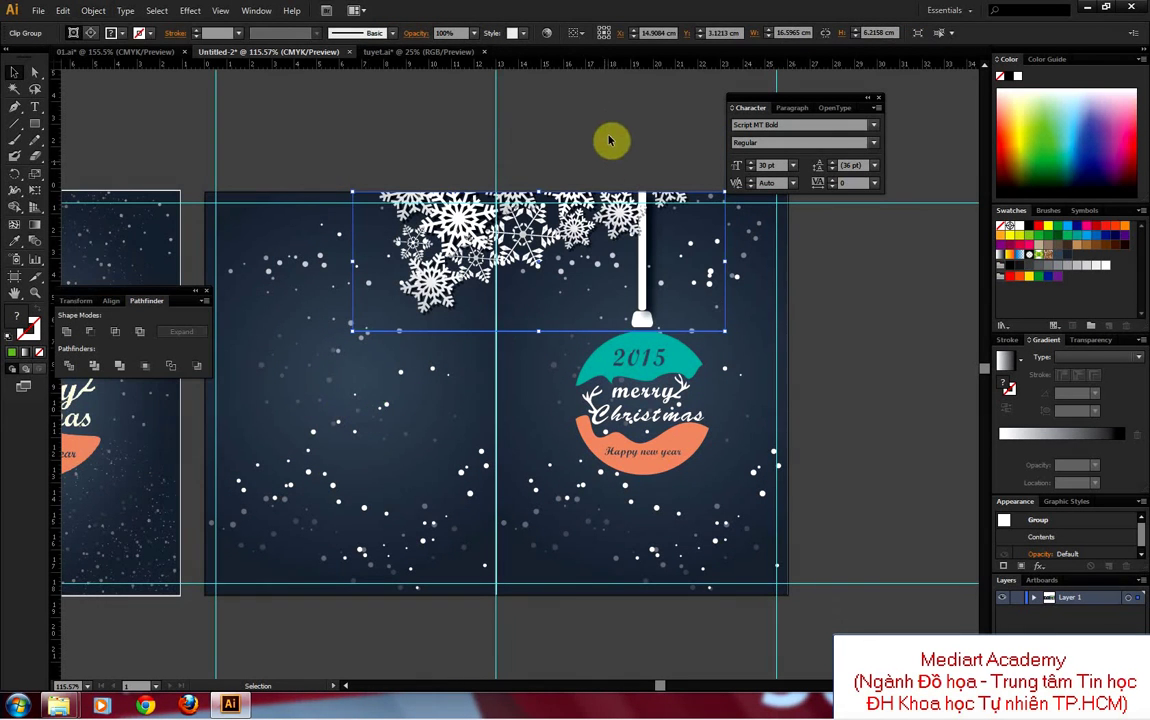
{"action": "left_click", "coordinate": [552, 122]}
{"action": "left_click_drag", "start_coordinate": [377, 367], "coordinate": [647, 347]}
{"action": "left_click_drag", "start_coordinate": [262, 338], "coordinate": [512, 301]}
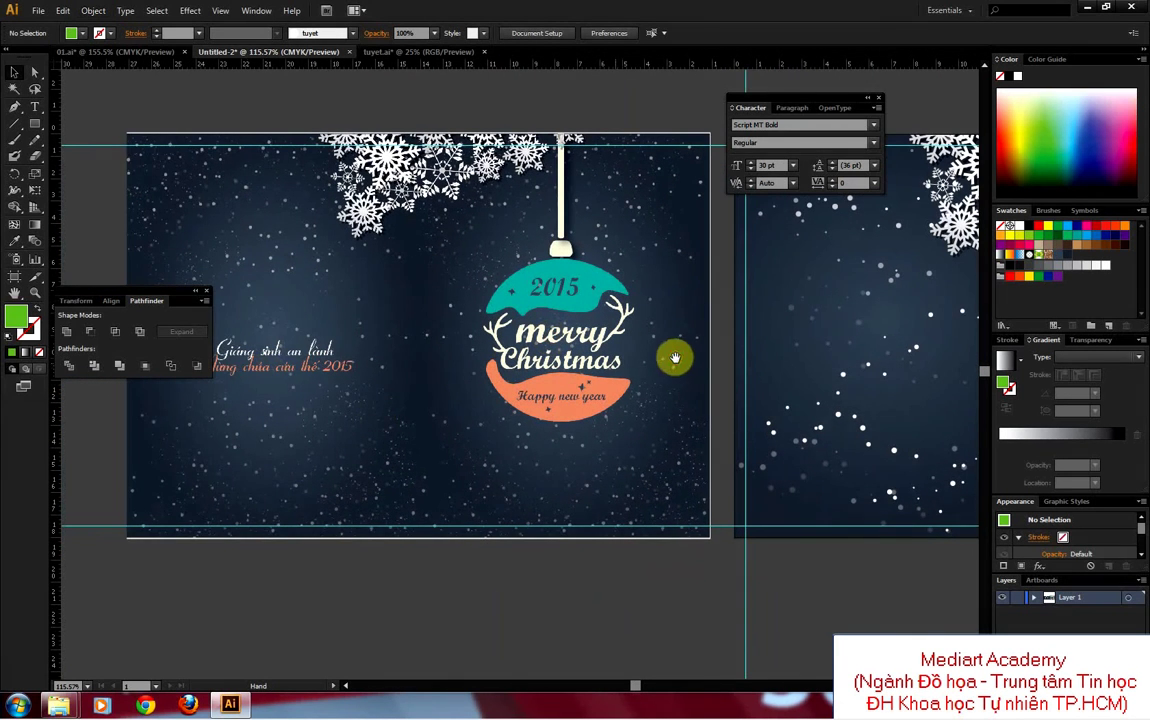
Step: Unlock all objects, delete the selected rectangle, and hide the guides at 100% view
{"action": "left_click_drag", "start_coordinate": [675, 356], "coordinate": [539, 369]}
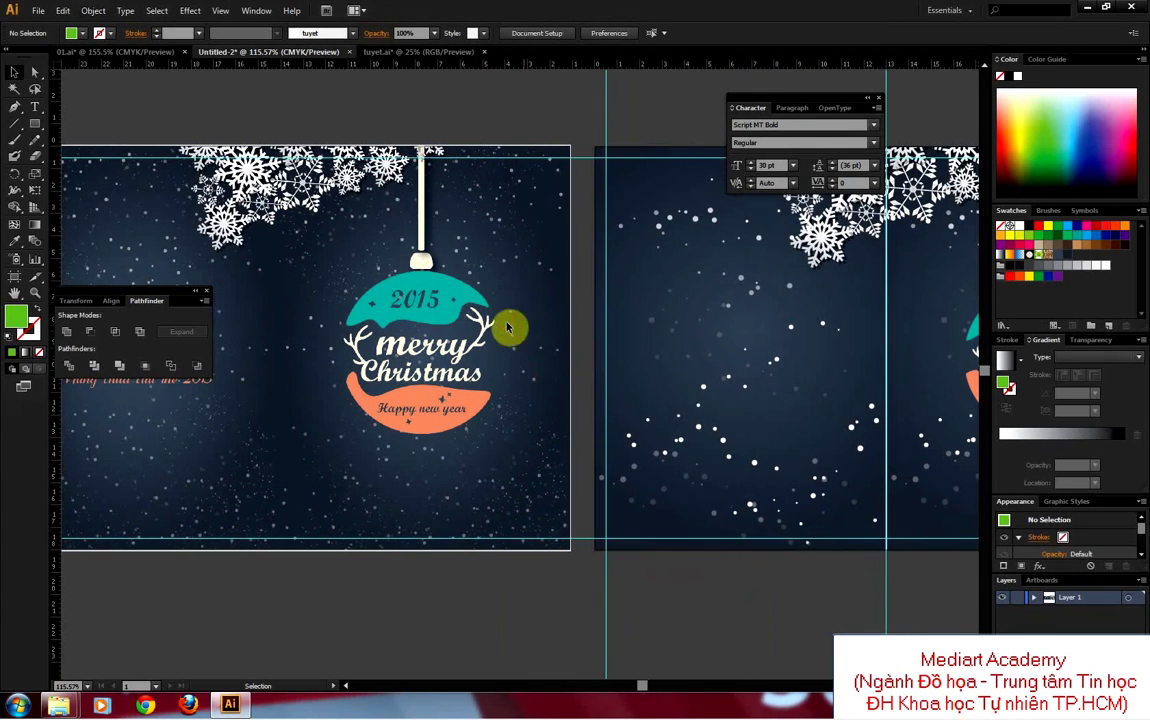
{"action": "left_click", "coordinate": [93, 11]}
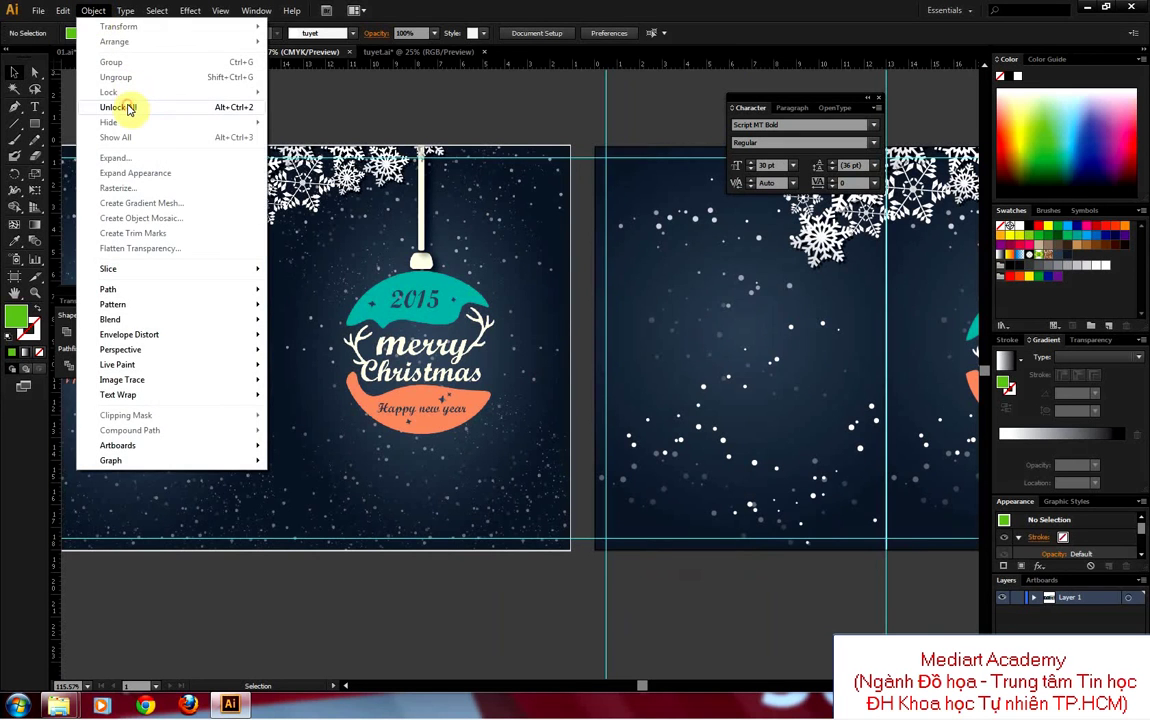
{"action": "left_click", "coordinate": [128, 108]}
{"action": "left_click", "coordinate": [336, 210]}
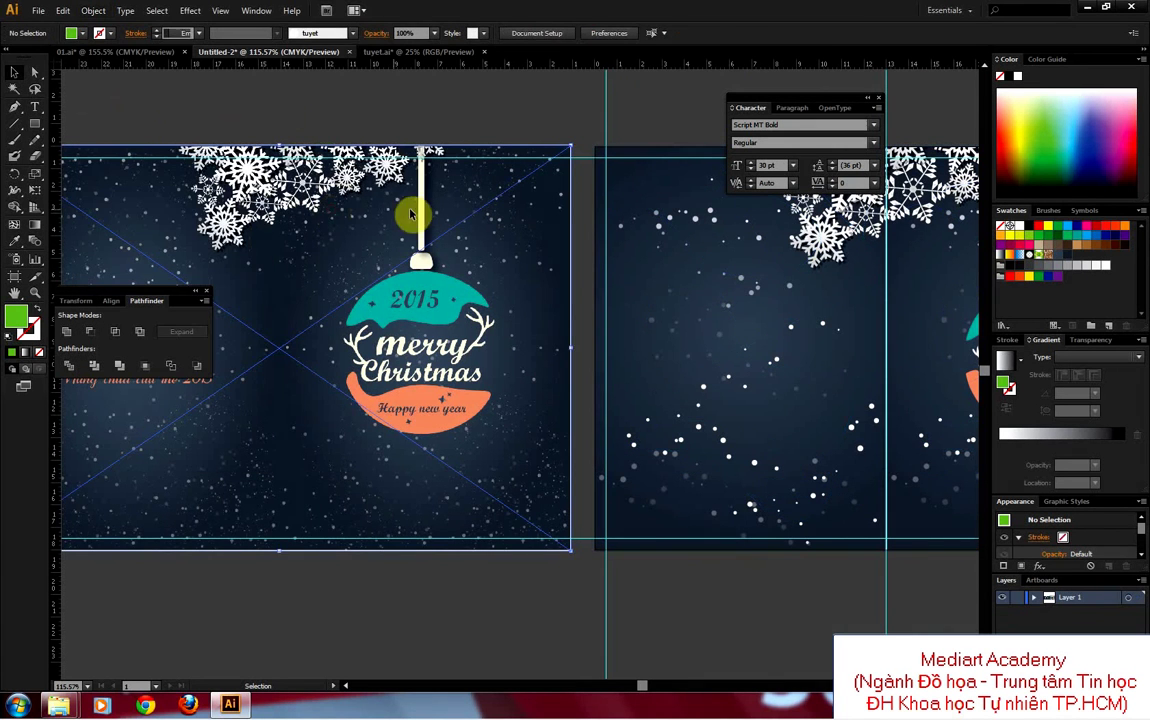
{"action": "key", "text": "Delete"}
{"action": "key", "text": "ctrl+1"}
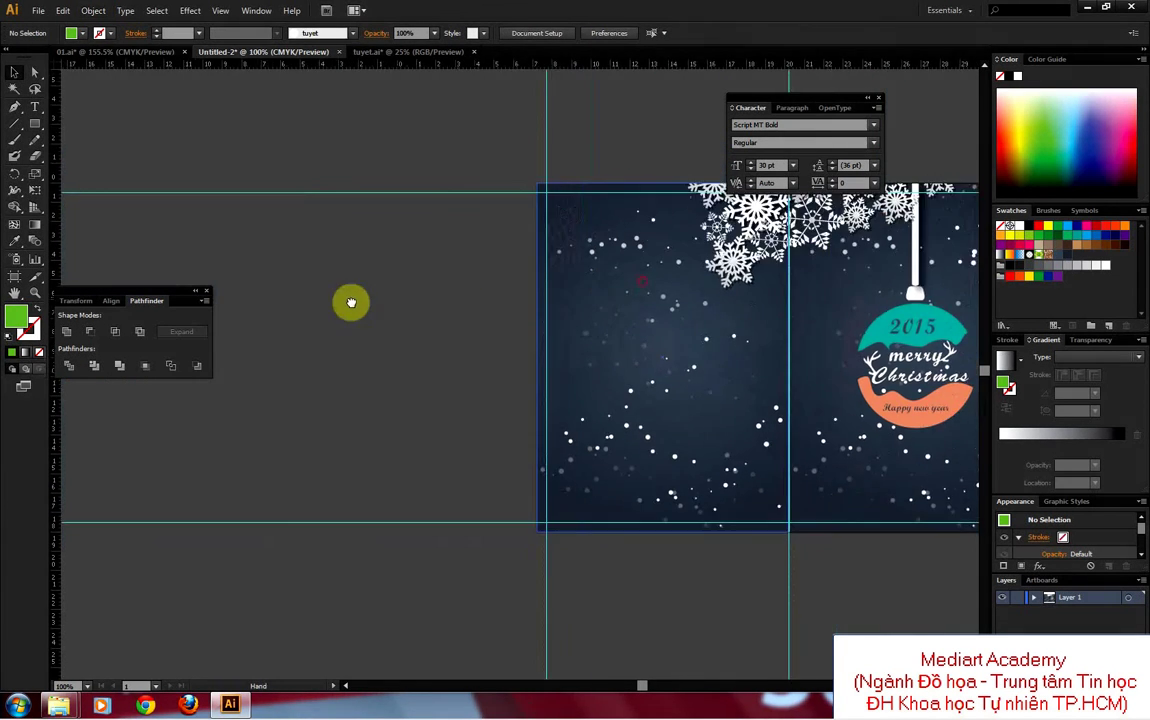
{"action": "key", "text": "ctrl+semicolon"}
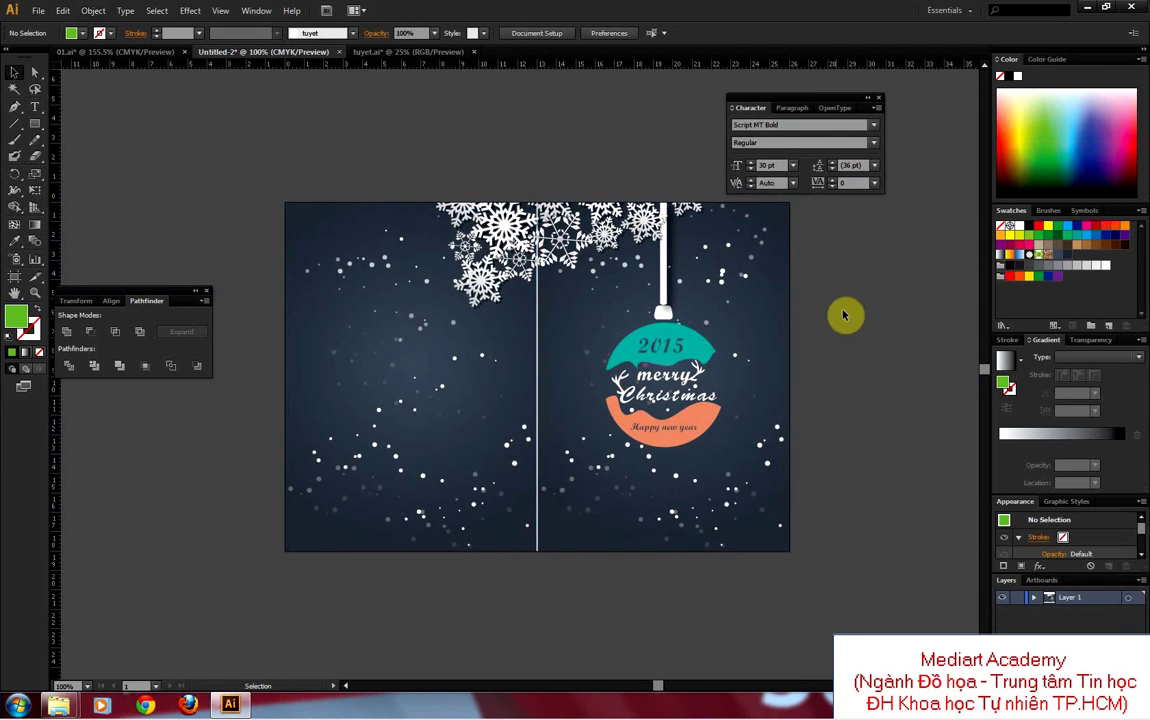
Step: Select the hidden stray line-path group on the left half and delete it
{"action": "left_click_drag", "start_coordinate": [847, 313], "coordinate": [803, 308]}
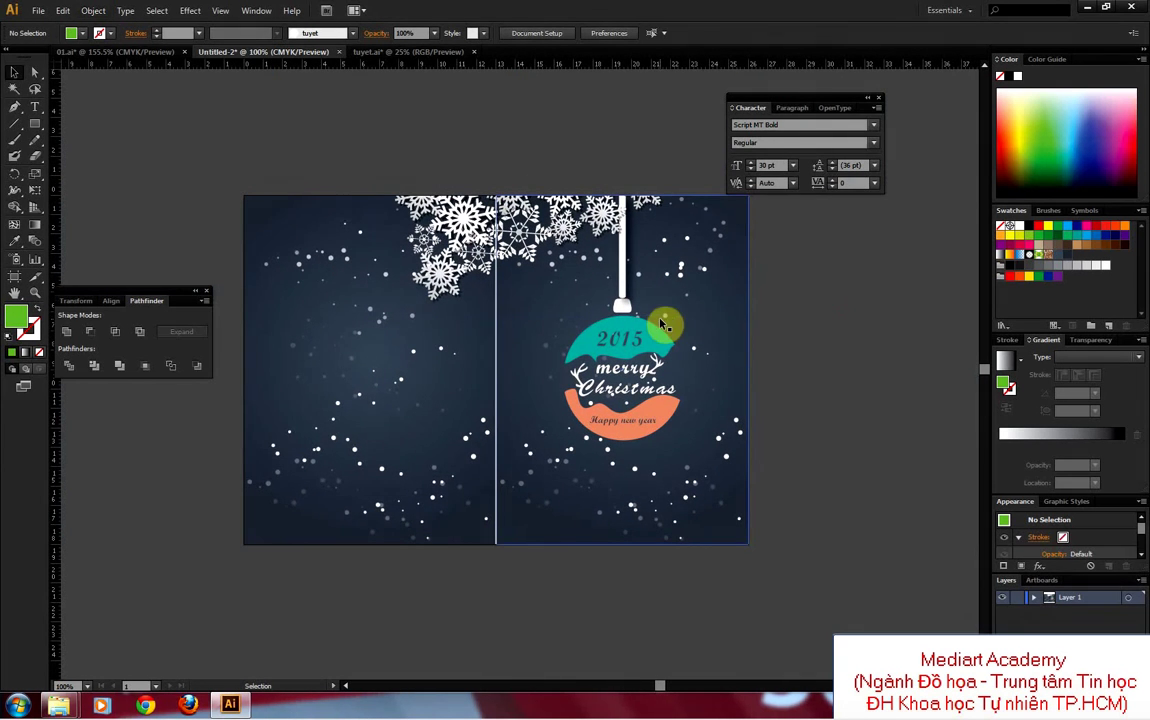
{"action": "scroll", "coordinate": [550, 560], "scroll_direction": "up", "scroll_amount": 2}
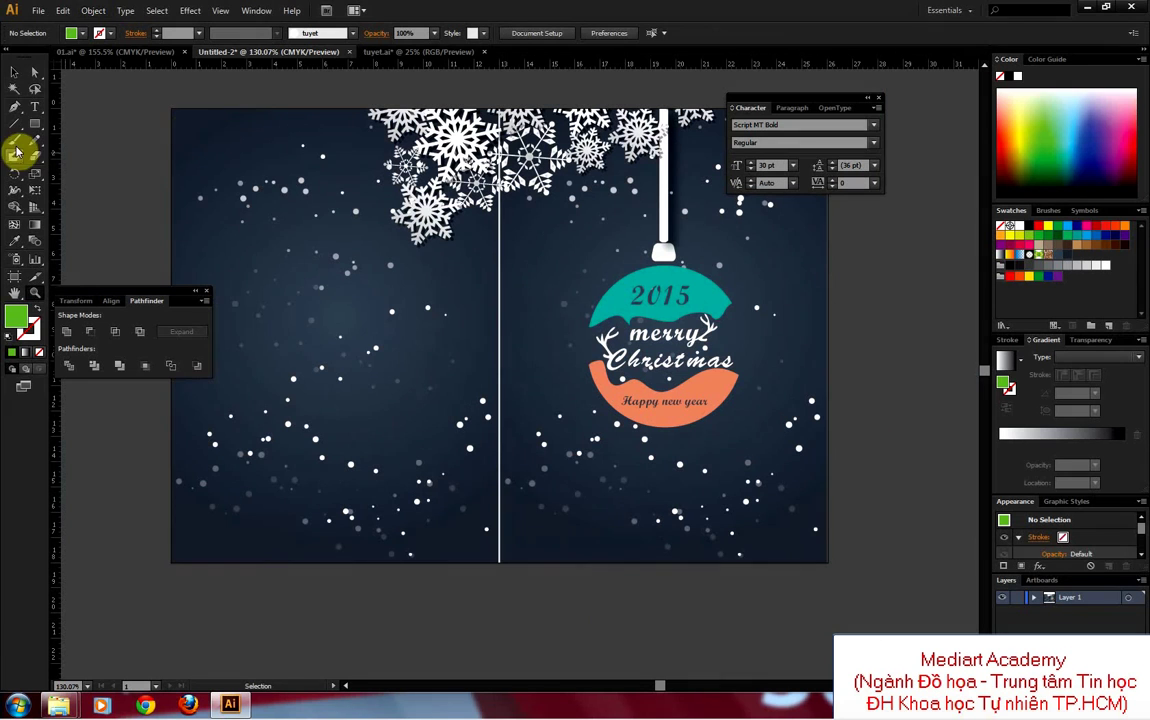
{"action": "left_click", "coordinate": [14, 72]}
{"action": "left_click", "coordinate": [430, 318]}
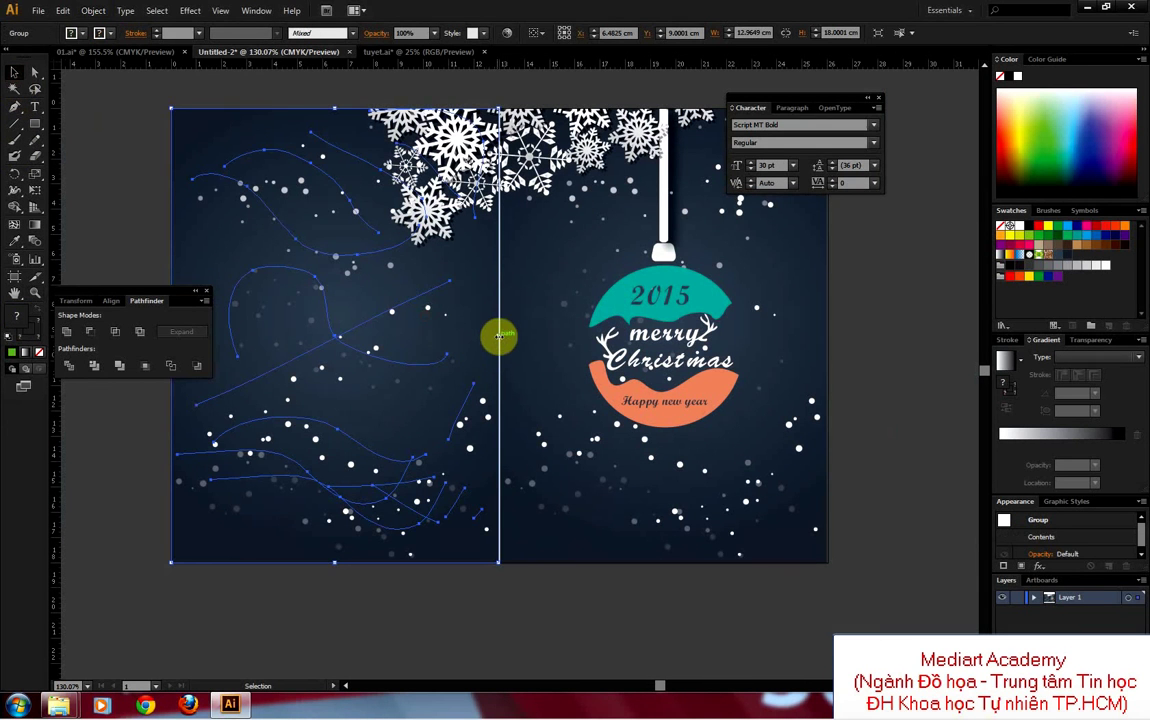
{"action": "left_click_drag", "start_coordinate": [499, 336], "coordinate": [500, 337]}
{"action": "key", "text": "Delete"}
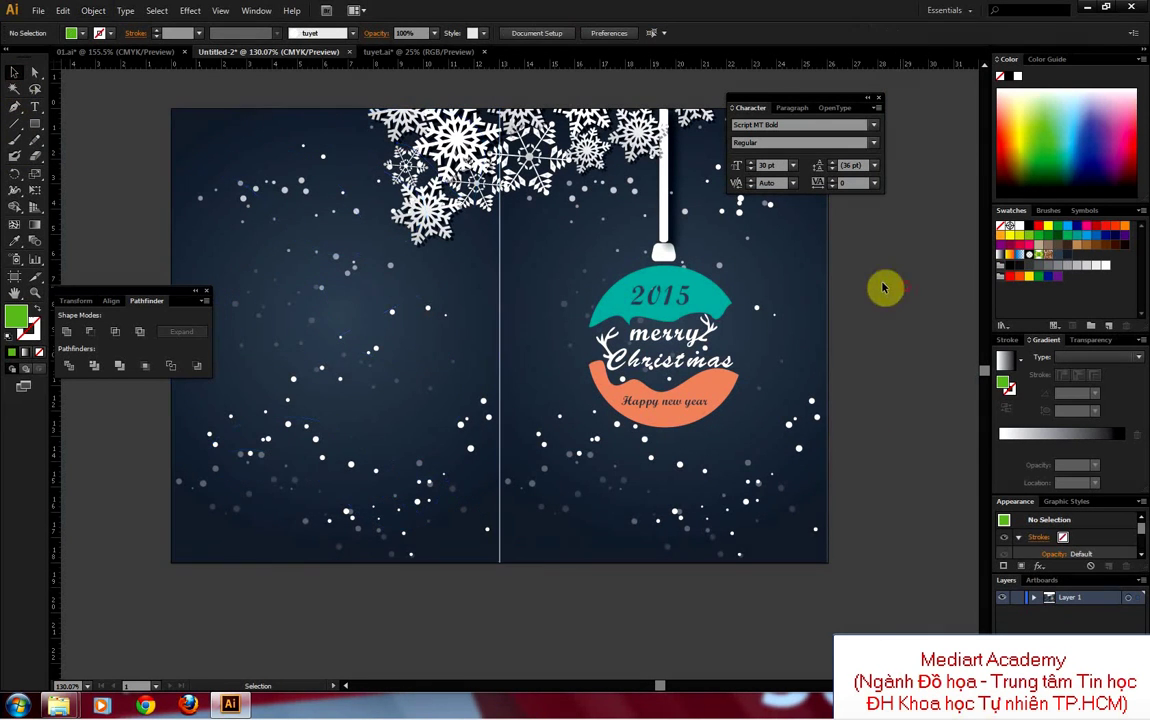
{"action": "left_click_drag", "start_coordinate": [886, 285], "coordinate": [839, 316]}
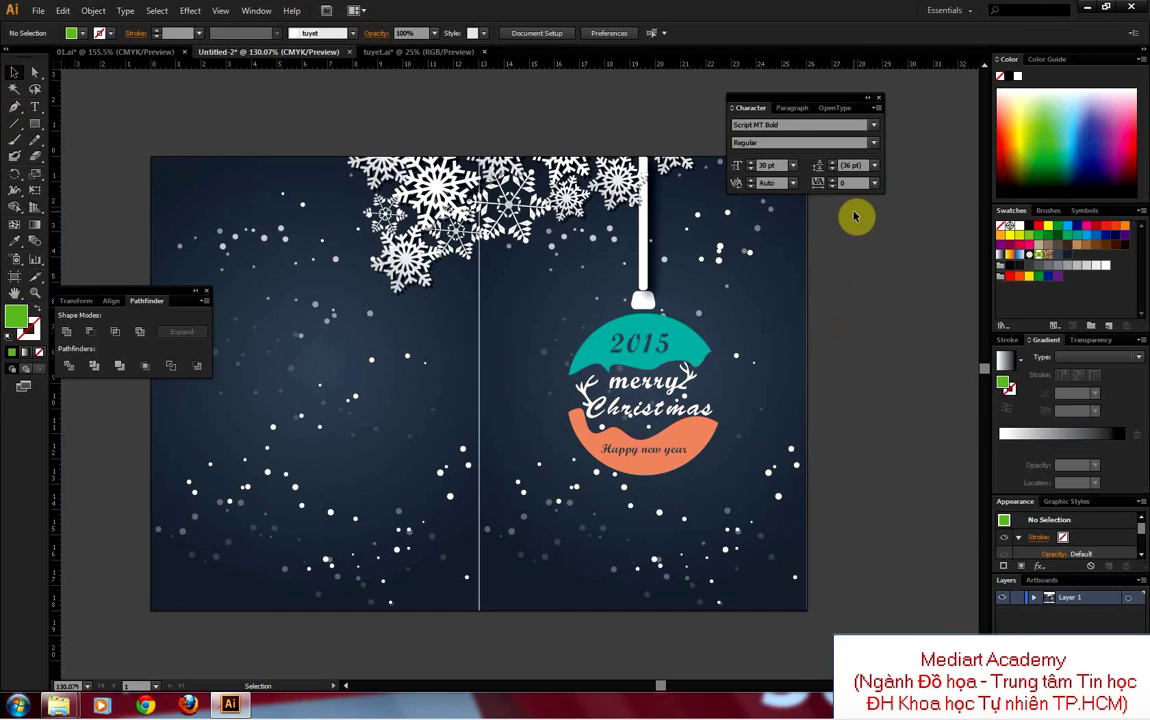
Step: Preview the finished card full screen, return to Normal Screen Mode, and close the Character panel
{"action": "key", "text": "f"}
{"action": "left_click_drag", "start_coordinate": [811, 216], "coordinate": [905, 276]}
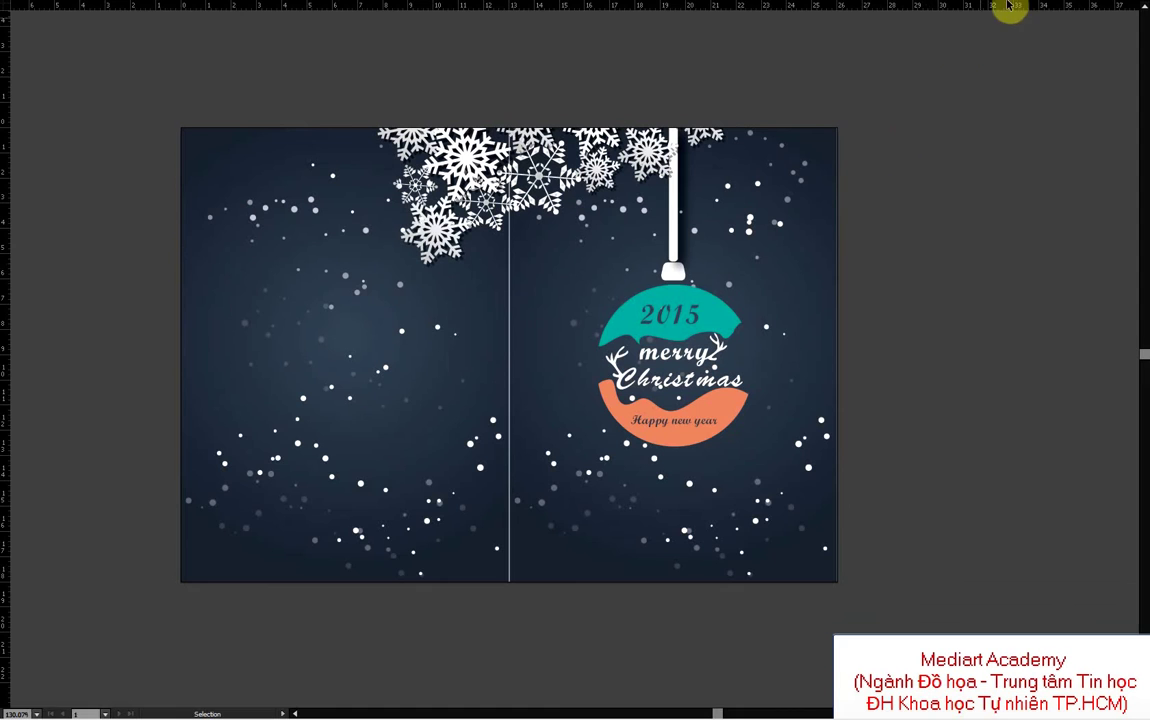
{"action": "key", "text": "f"}
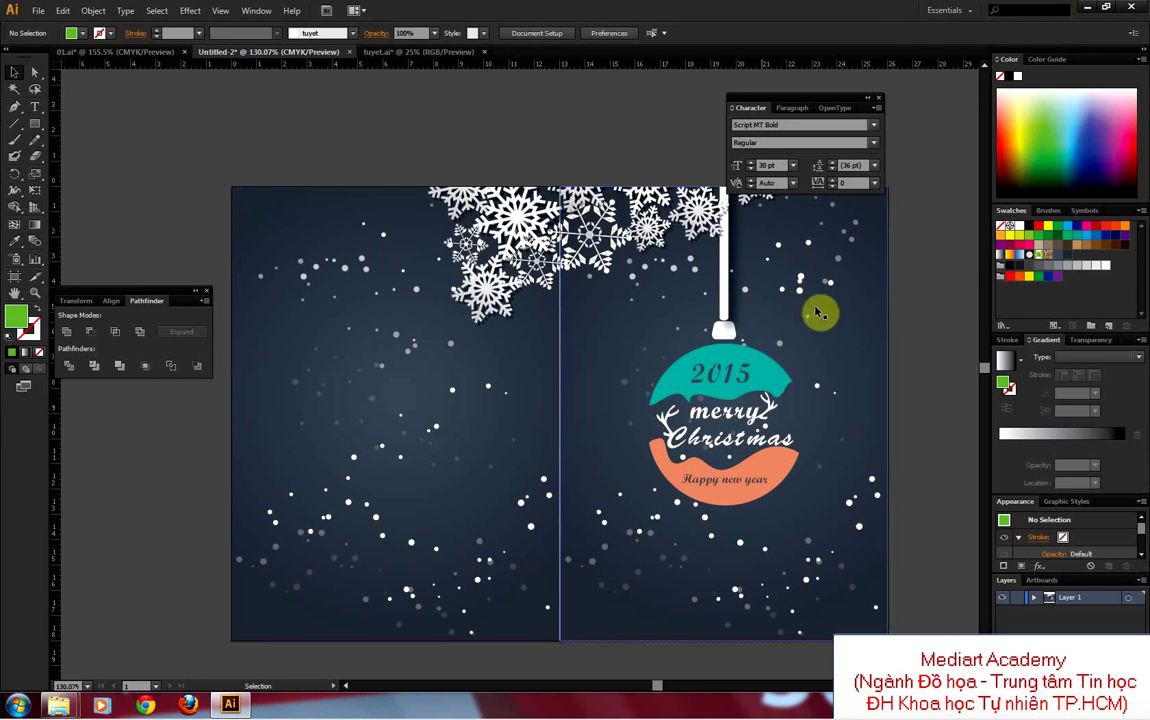
{"action": "left_click", "coordinate": [879, 104]}
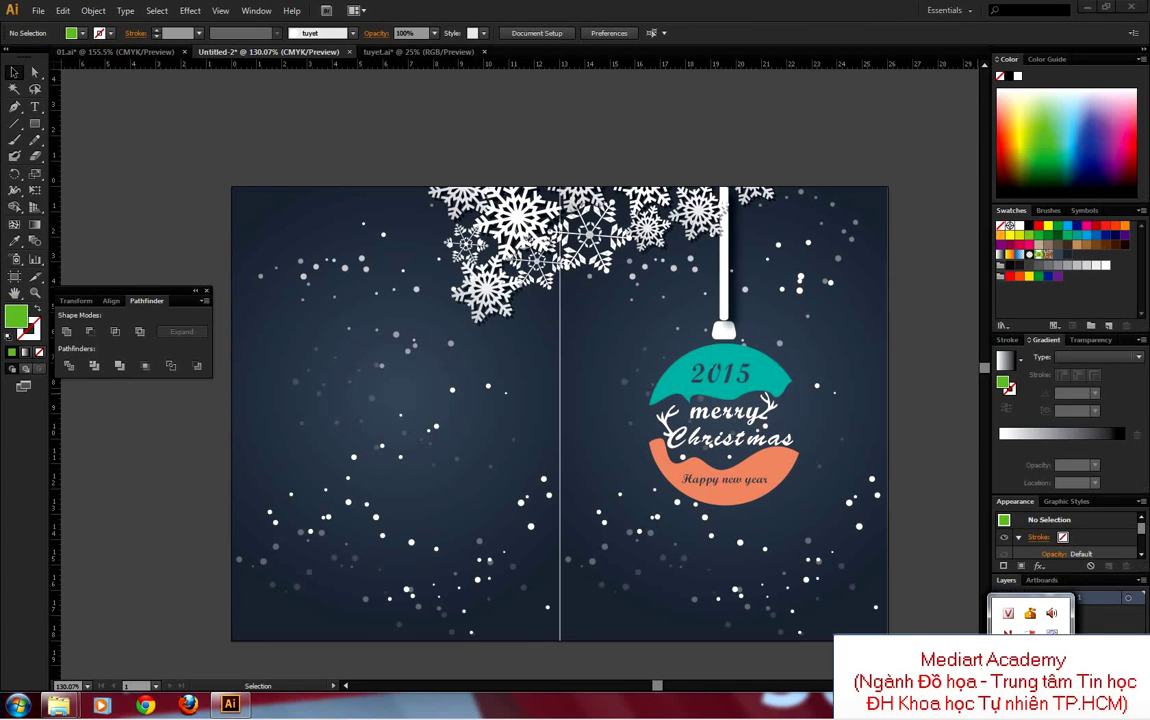